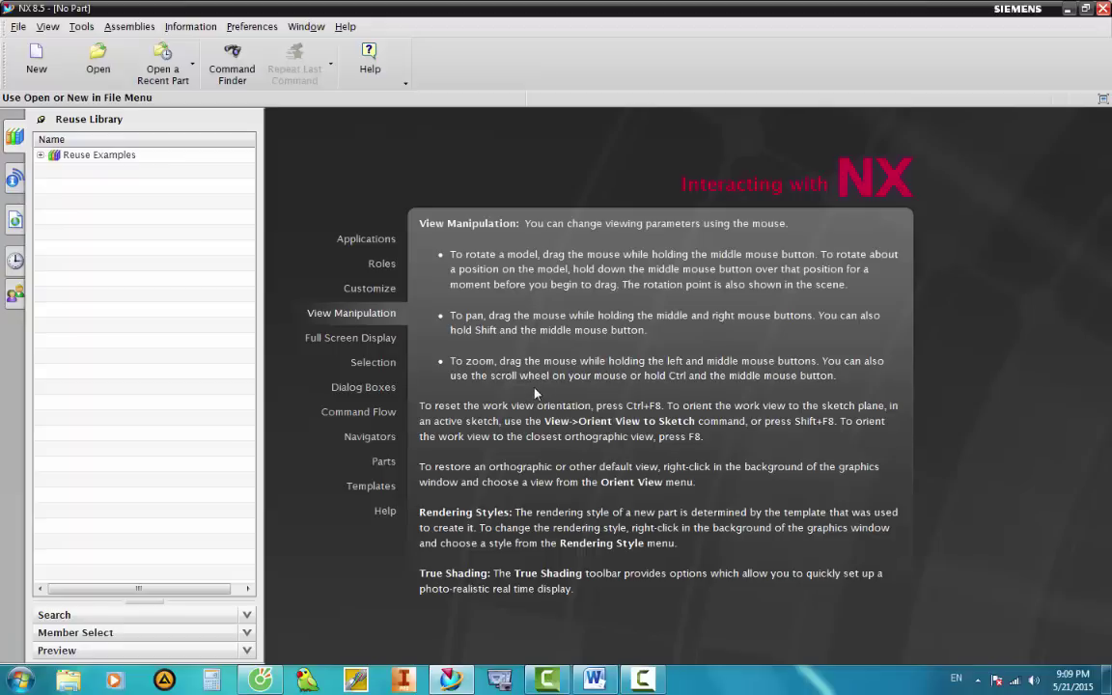
# Create the A4 - Size drawing dwg1 and close the title block entries without filling them.
pyautogui.click(39, 63)
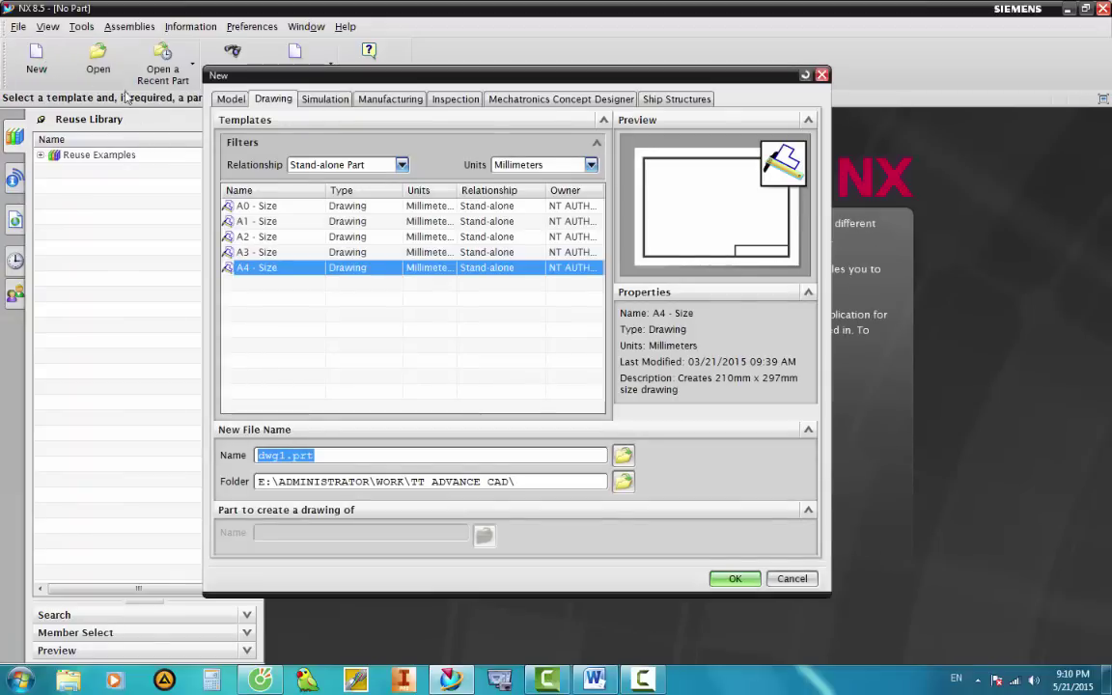
pyautogui.click(275, 103)
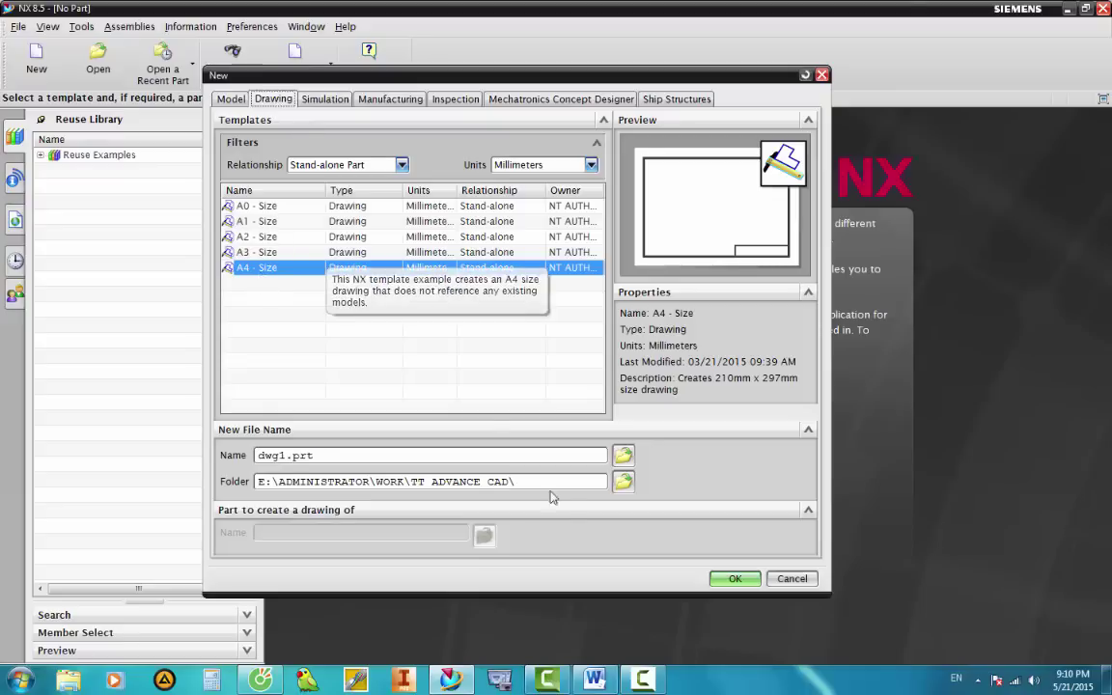
pyautogui.click(735, 579)
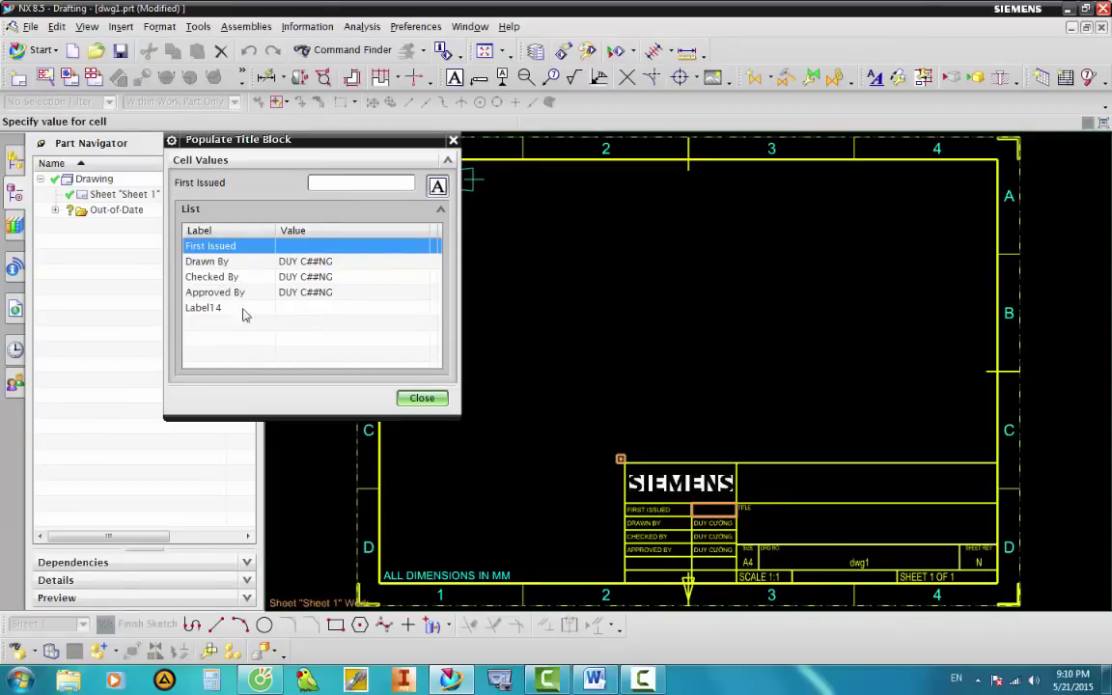
pyautogui.click(422, 398)
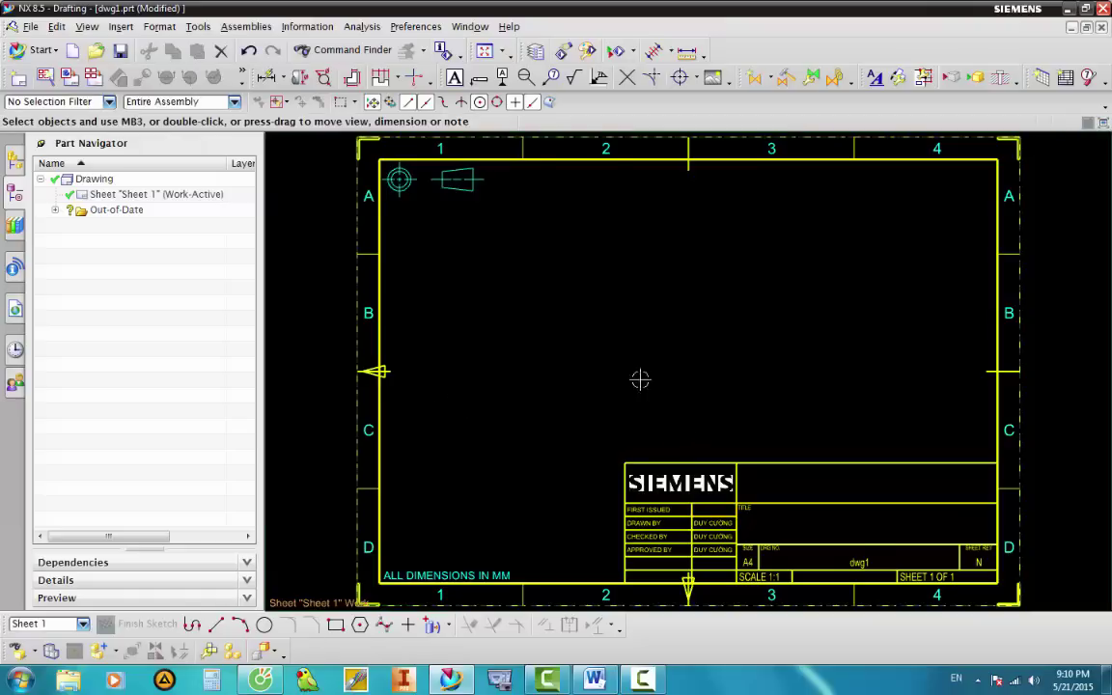
# Tick layer 256 as selectable in Layer Settings so the title block can be picked.
pyautogui.scroll(-1, 618, 367)
pyautogui.scroll(1, 623, 379)
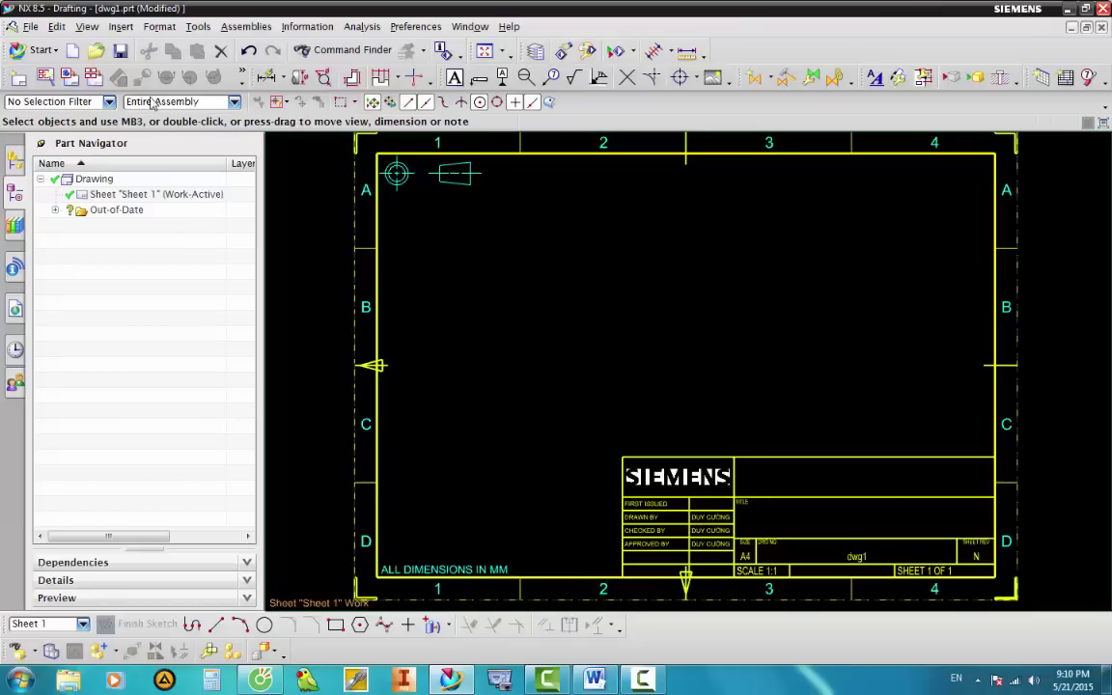
pyautogui.click(160, 26)
pyautogui.click(167, 49)
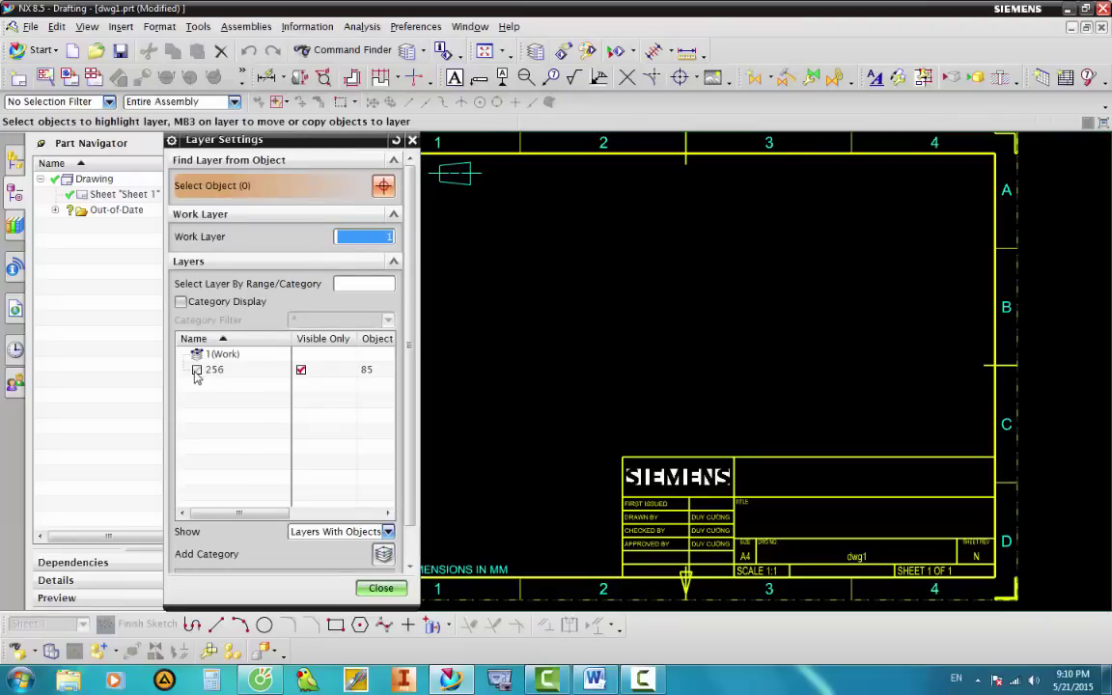
pyautogui.click(195, 369)
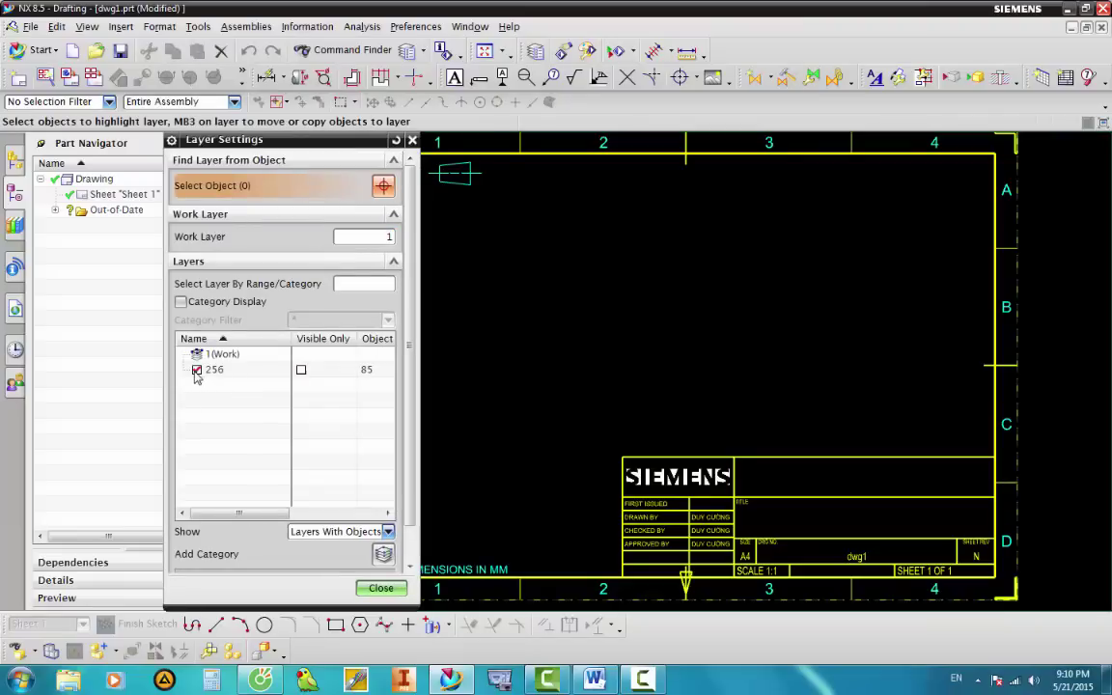
pyautogui.click(380, 588)
pyautogui.scroll(4, 748, 464)
pyautogui.scroll(-1, 638, 368)
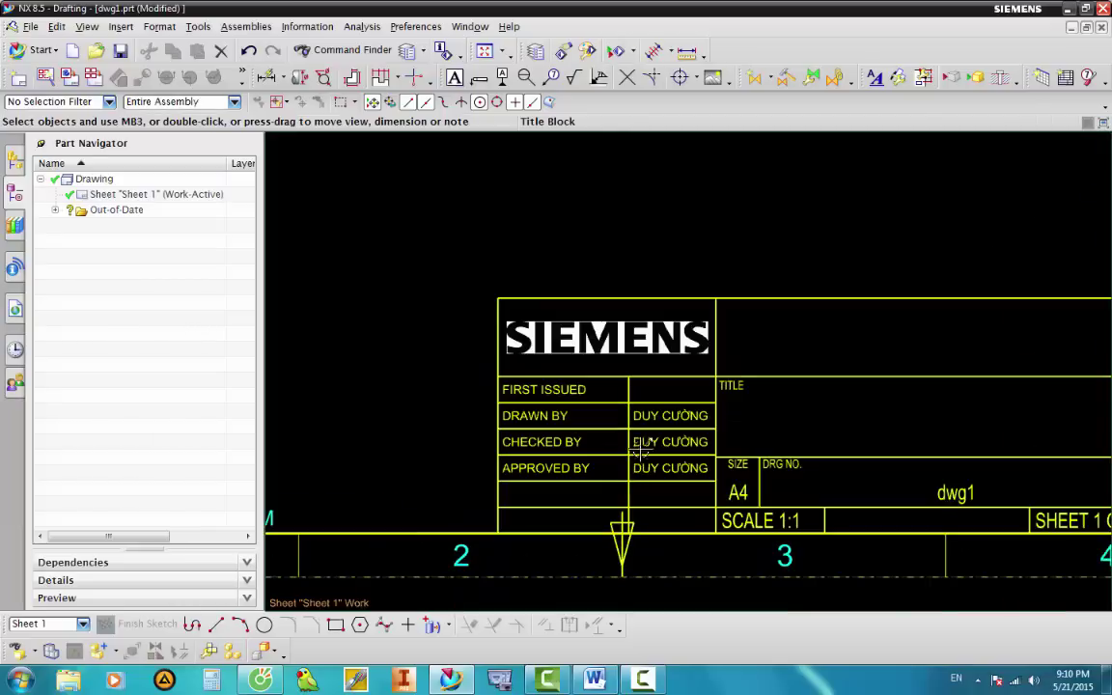
pyautogui.scroll(-2, 637, 502)
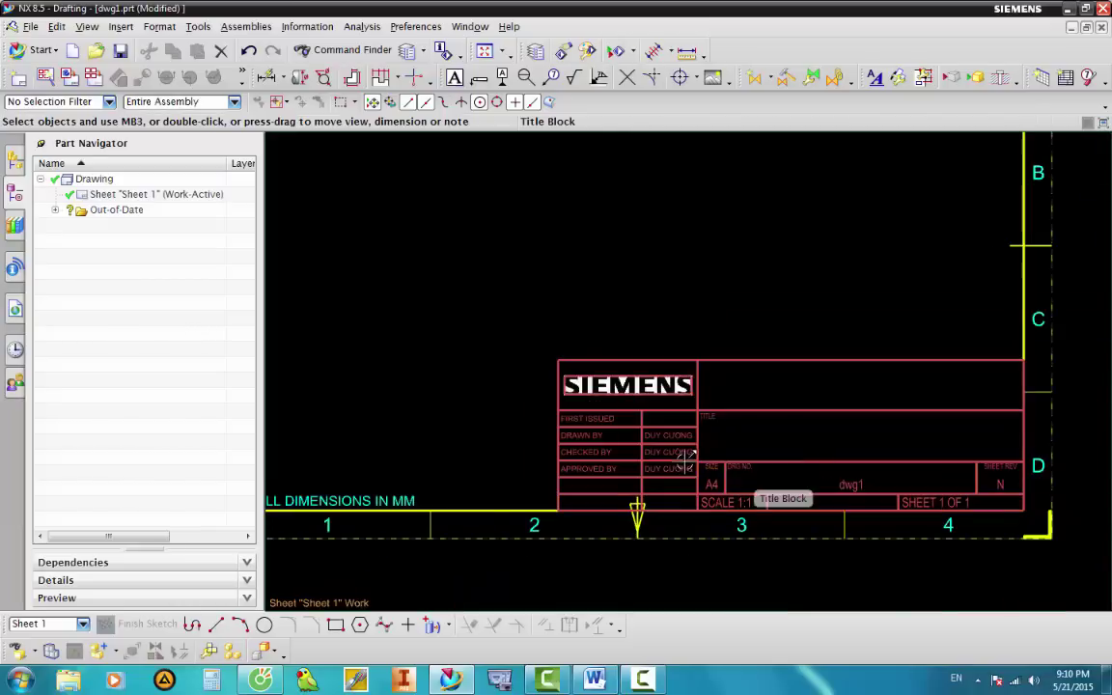
pyautogui.scroll(1, 632, 482)
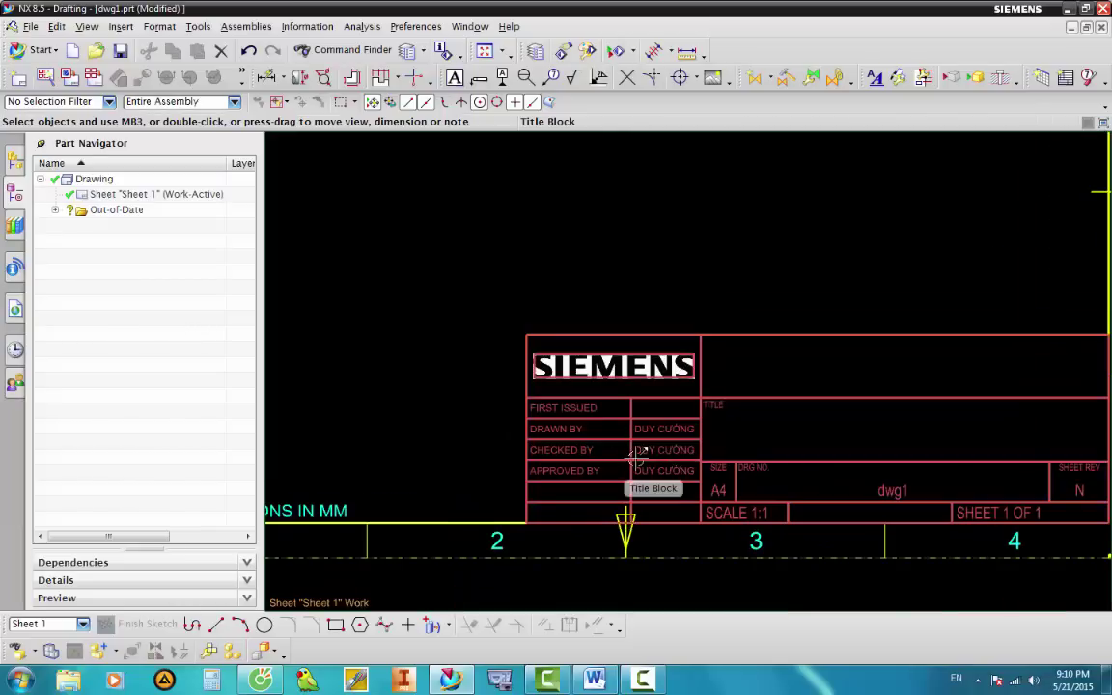
# Lock the Title row in the title block's Edit Definition dialog.
pyautogui.rightClick(637, 458)
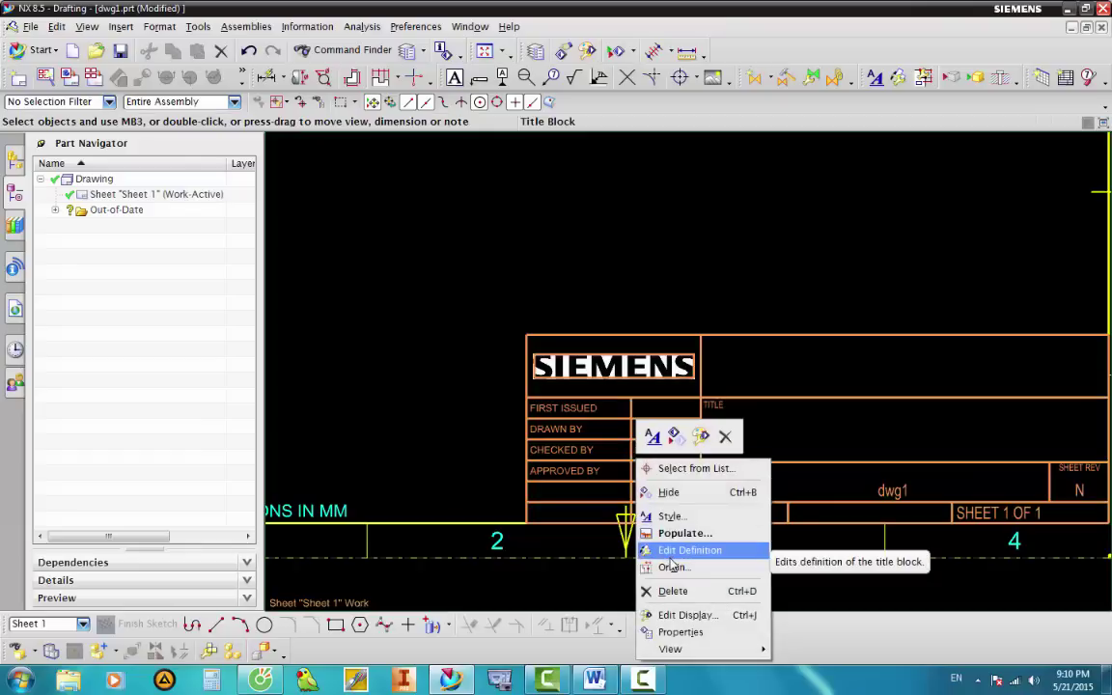
pyautogui.click(676, 550)
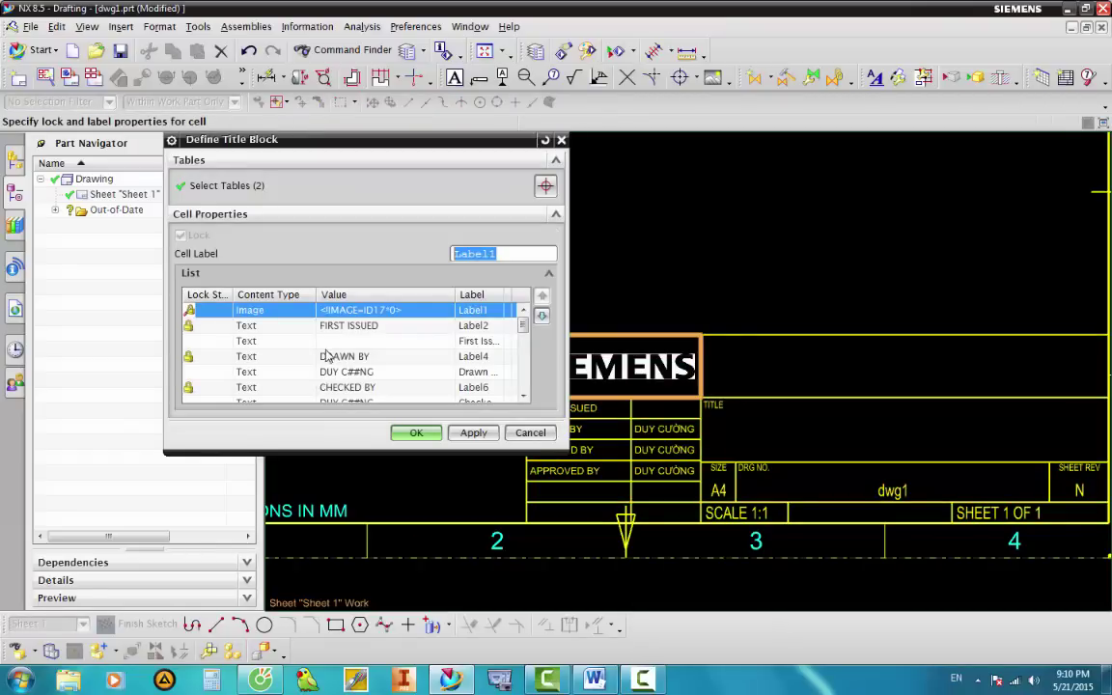
pyautogui.scroll(-3, 328, 357)
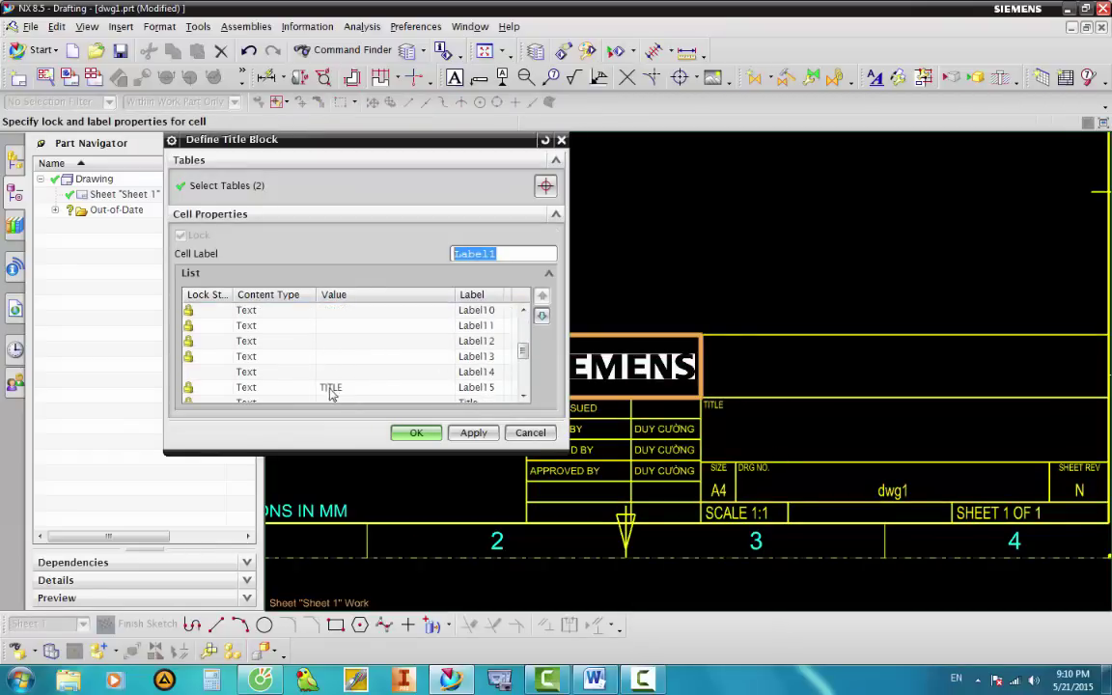
pyautogui.click(330, 388)
pyautogui.scroll(-1, 338, 381)
pyautogui.click(330, 361)
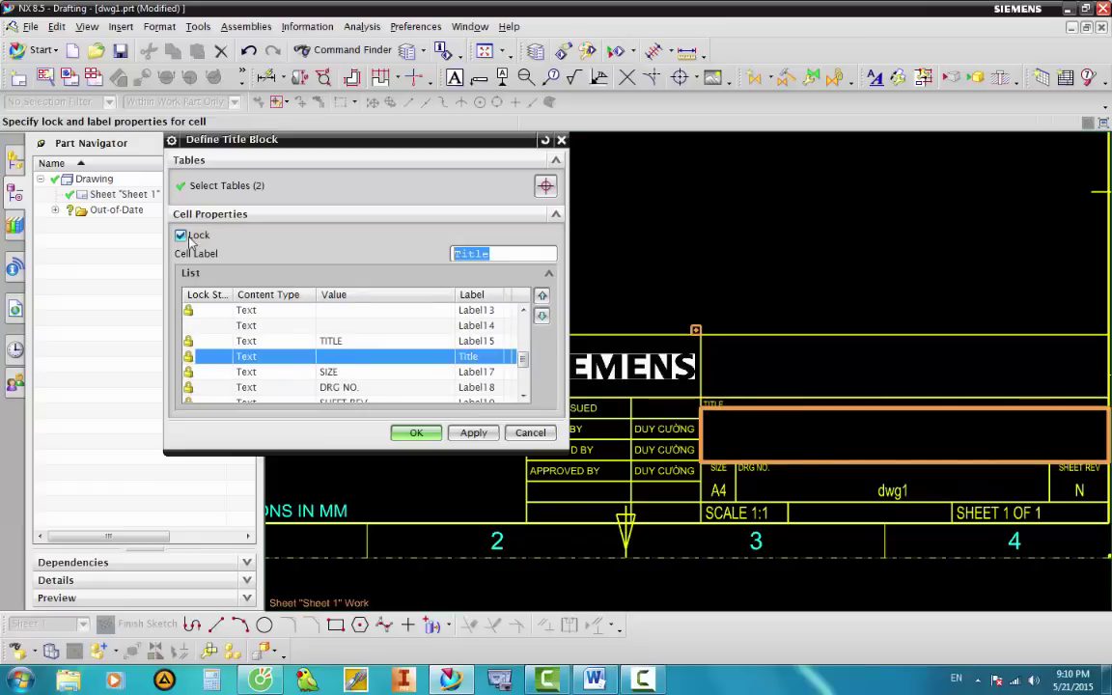
pyautogui.click(416, 432)
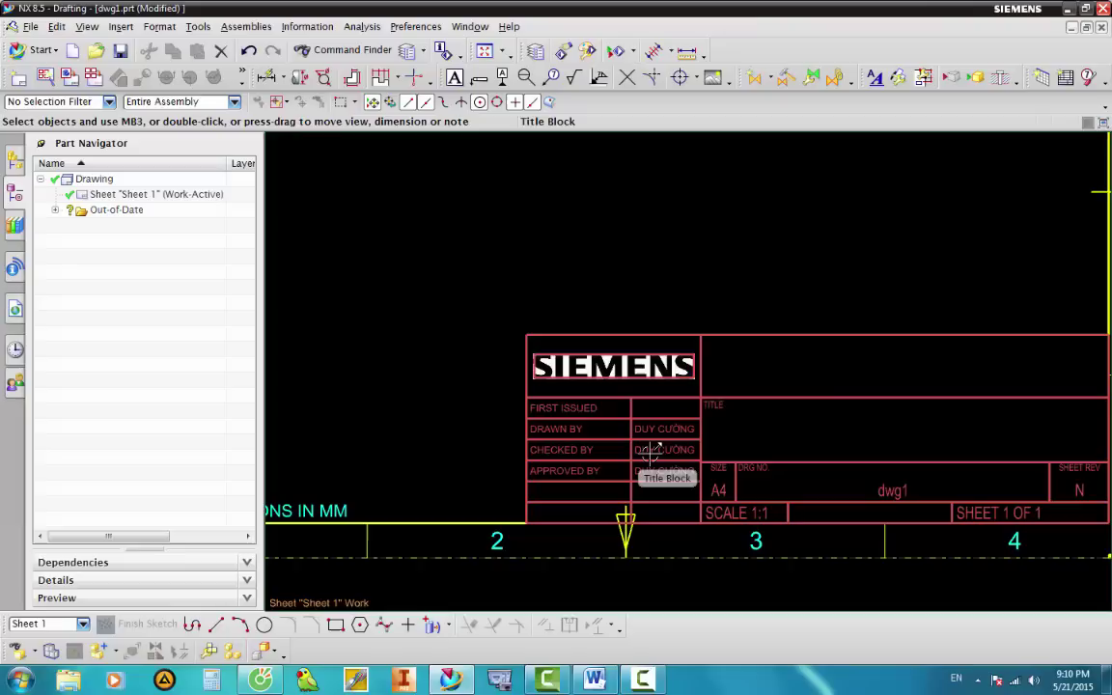
# Open the title block's Populate values and select the Title cell.
pyautogui.rightClick(651, 451)
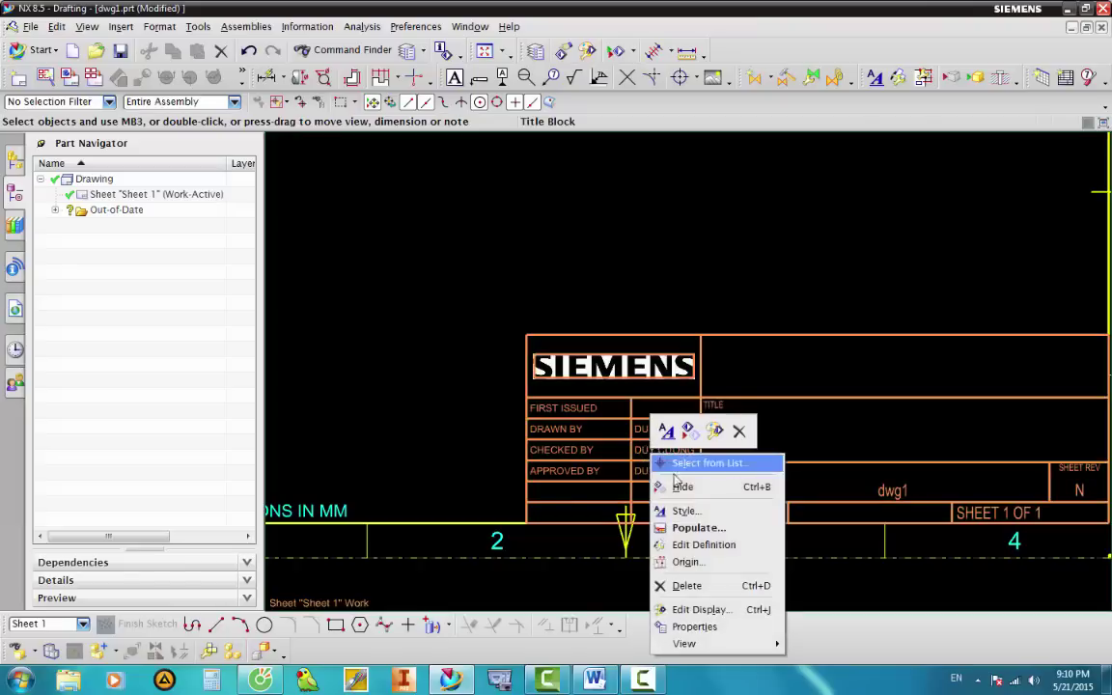
pyautogui.click(697, 527)
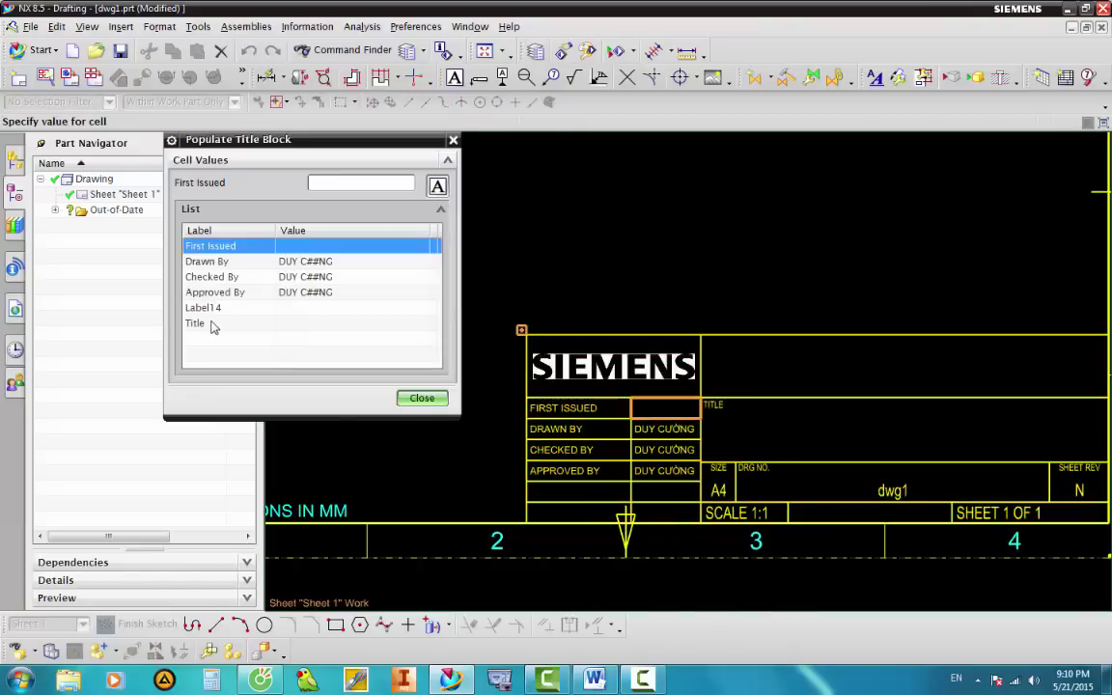
pyautogui.click(214, 324)
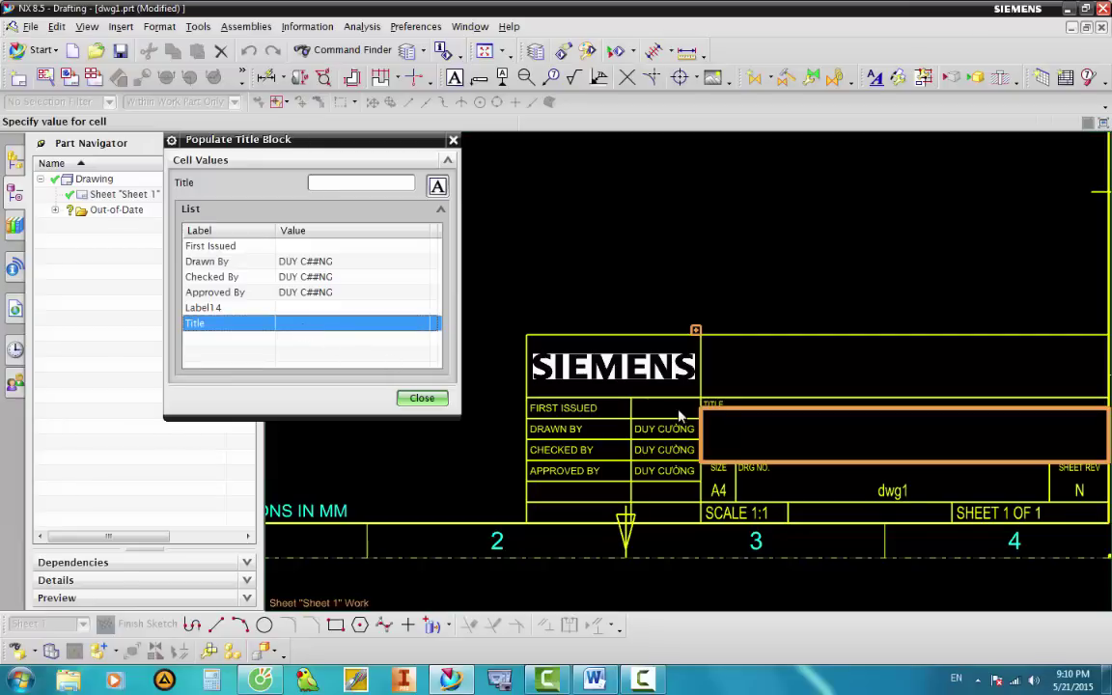
pyautogui.scroll(-2, 637, 415)
pyautogui.scroll(1, 637, 415)
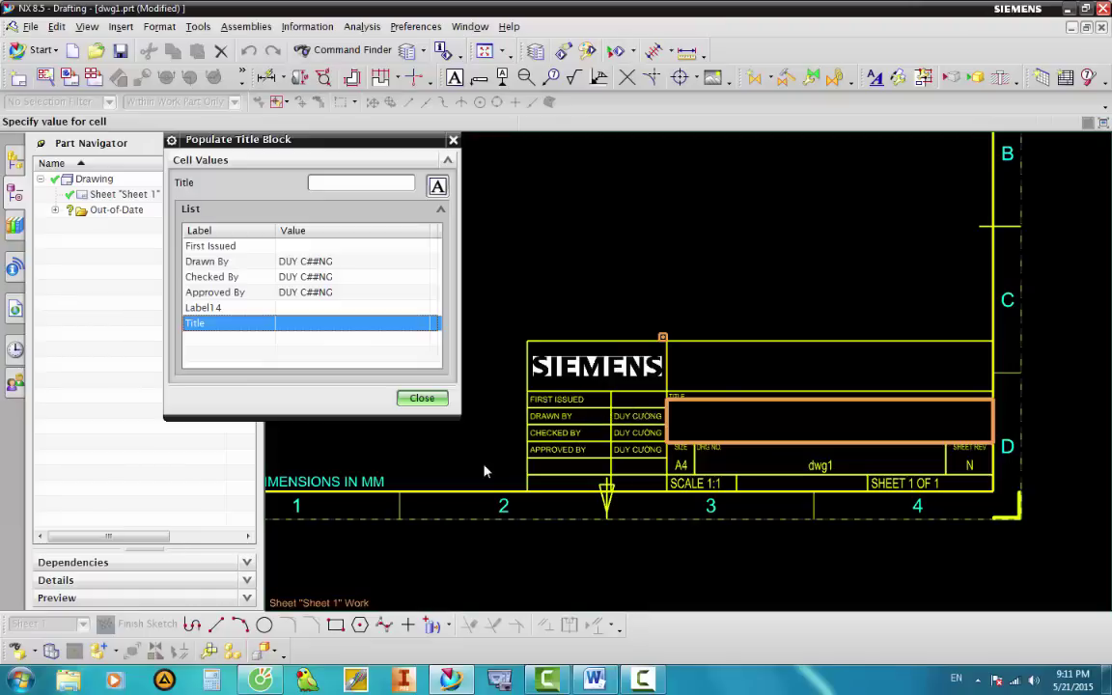
# Copy 'Gia công mâm bánh xe' from Word and paste it as the Title value.
pyautogui.click(594, 680)
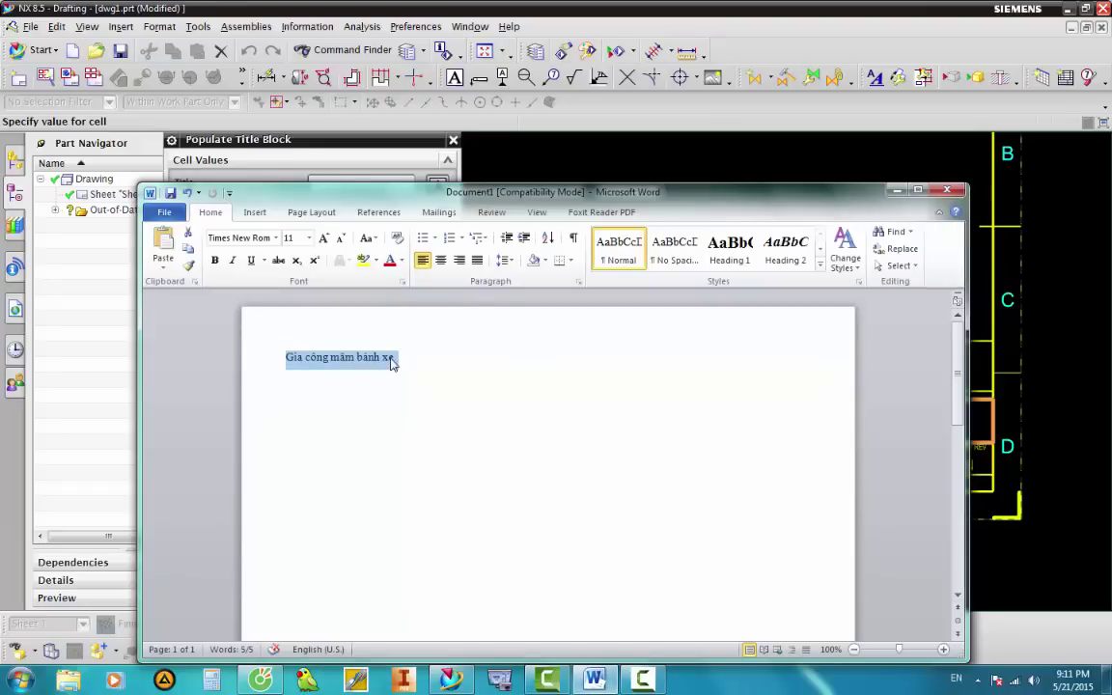
pyautogui.moveTo(410, 362); pyautogui.dragTo(288, 364)
pyautogui.click(797, 164)
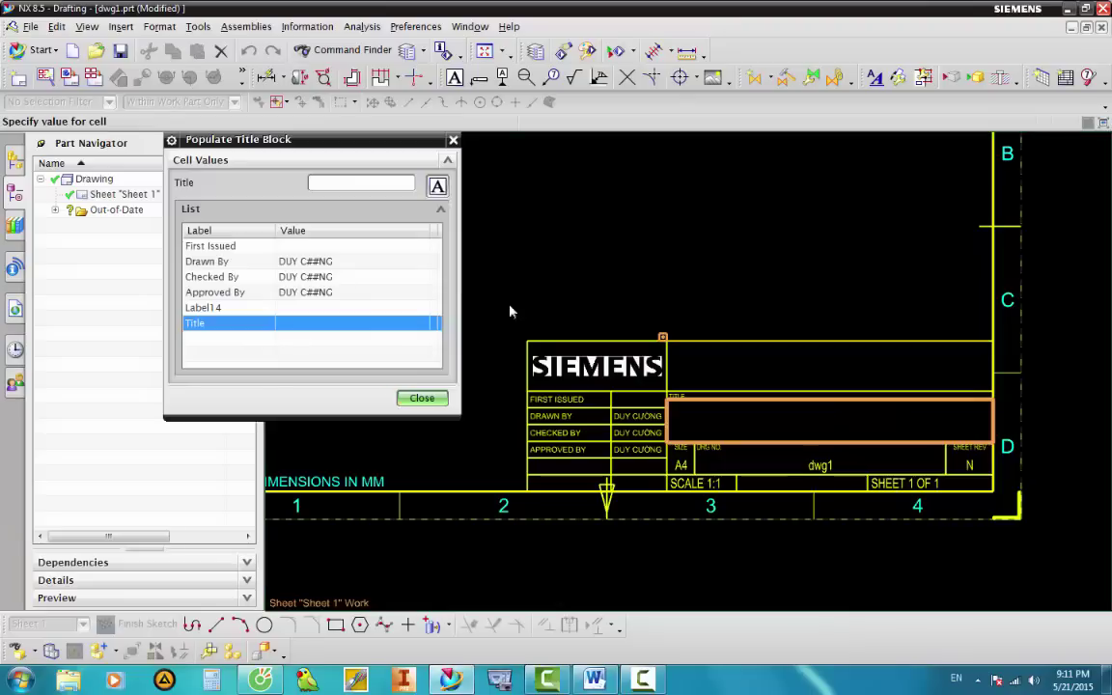
pyautogui.click(345, 183)
pyautogui.write('Gia công mâm bánh xe')
pyautogui.press('Return')
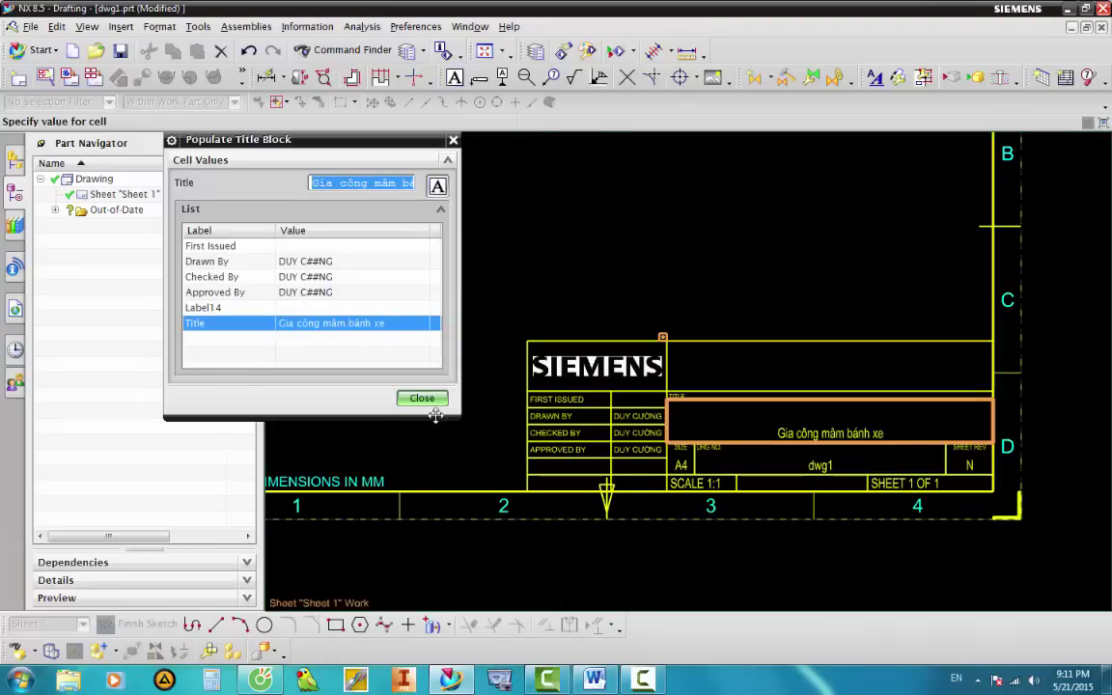
pyautogui.click(425, 399)
pyautogui.scroll(3, 898, 426)
pyautogui.scroll(-3, 897, 426)
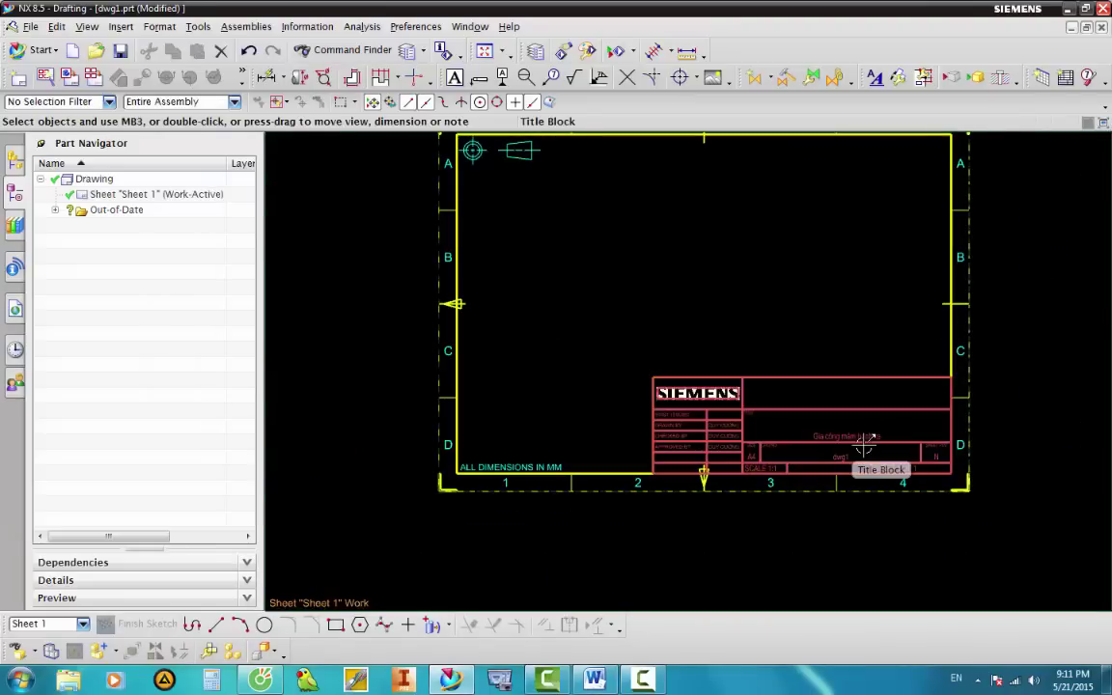
pyautogui.scroll(-1, 798, 373)
pyautogui.scroll(1, 798, 372)
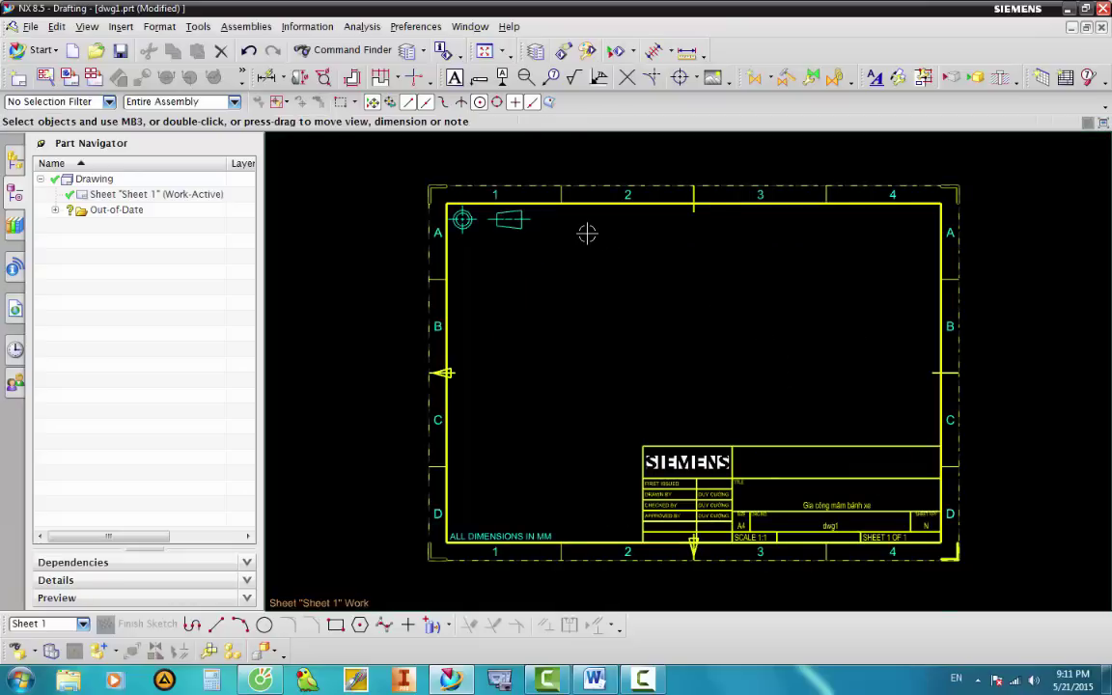
# In Annotation Preferences, review the tabs and keep the 3.050 decimal format under Units.
pyautogui.click(420, 27)
pyautogui.click(430, 397)
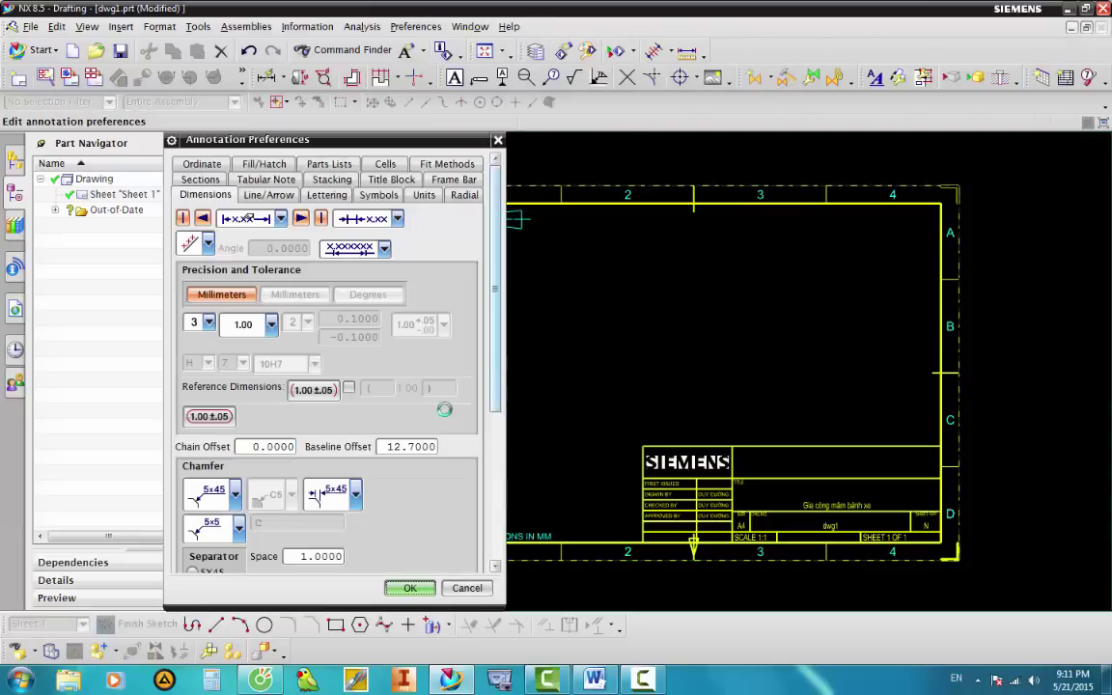
pyautogui.moveTo(315, 146); pyautogui.dragTo(361, 146)
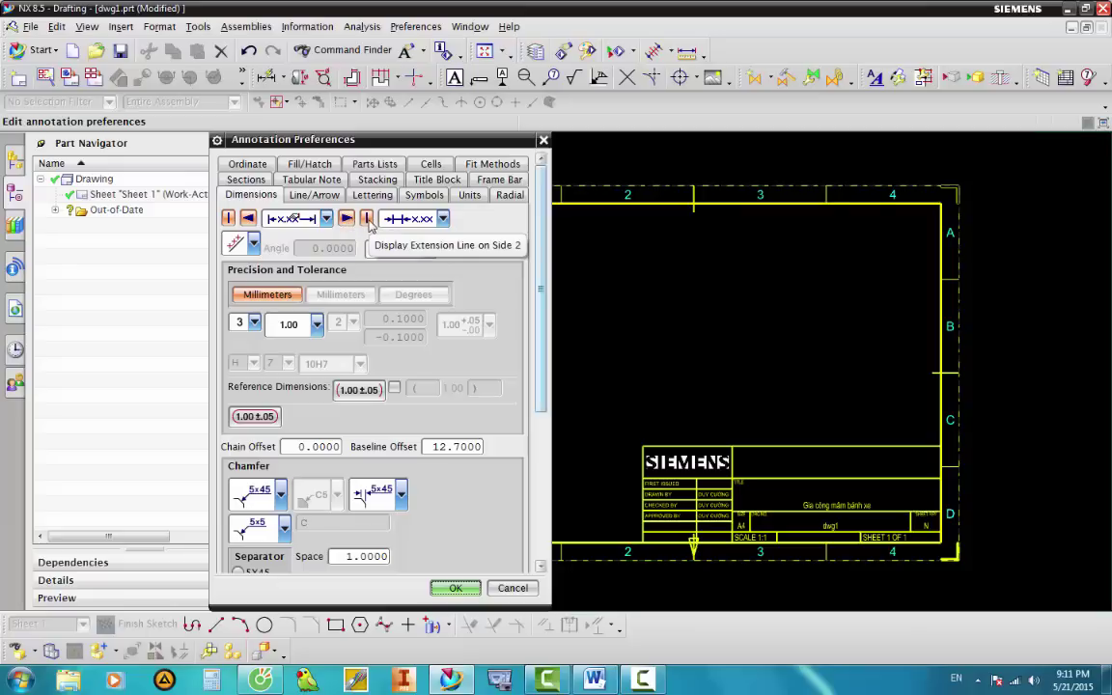
pyautogui.click(322, 198)
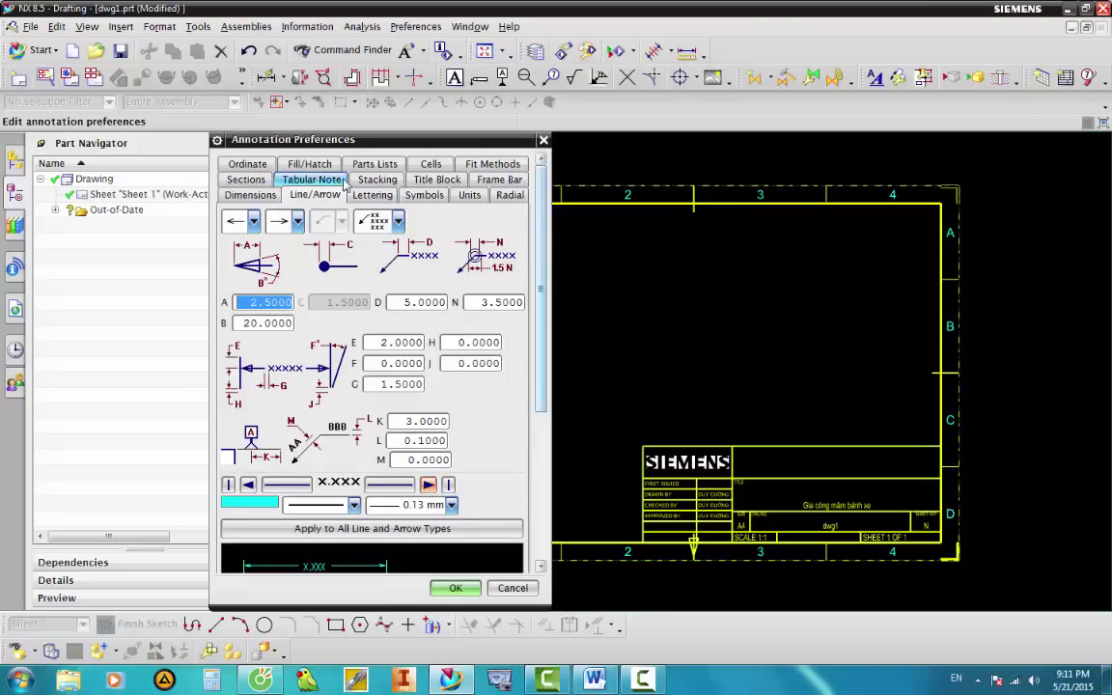
pyautogui.click(371, 195)
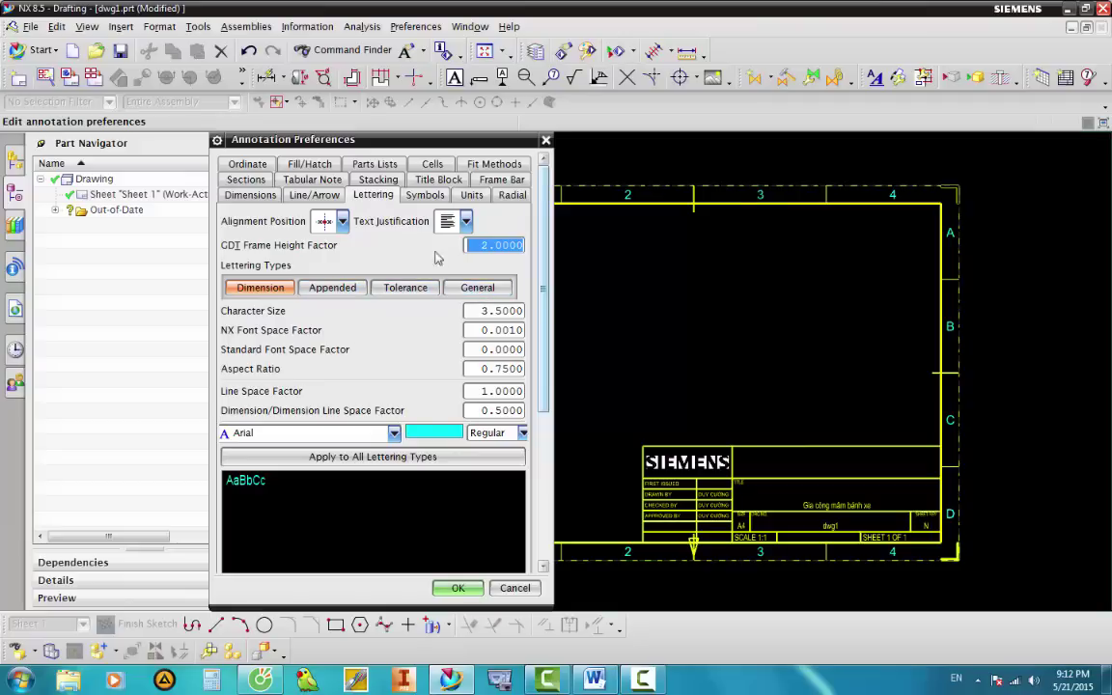
pyautogui.click(426, 196)
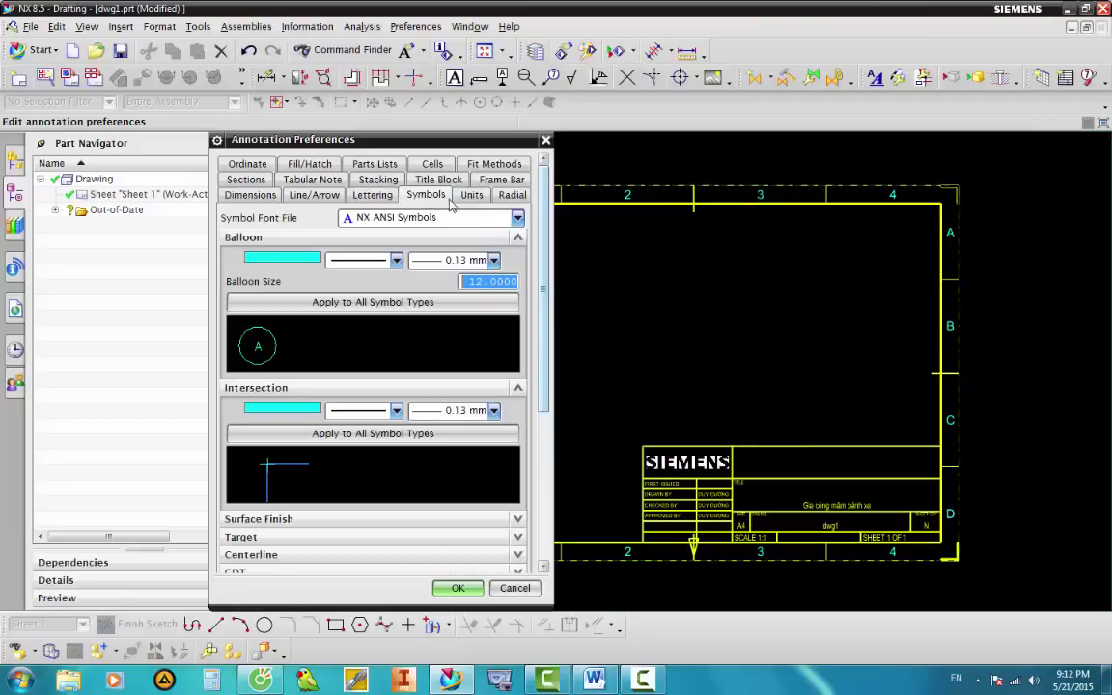
pyautogui.click(471, 195)
pyautogui.click(257, 228)
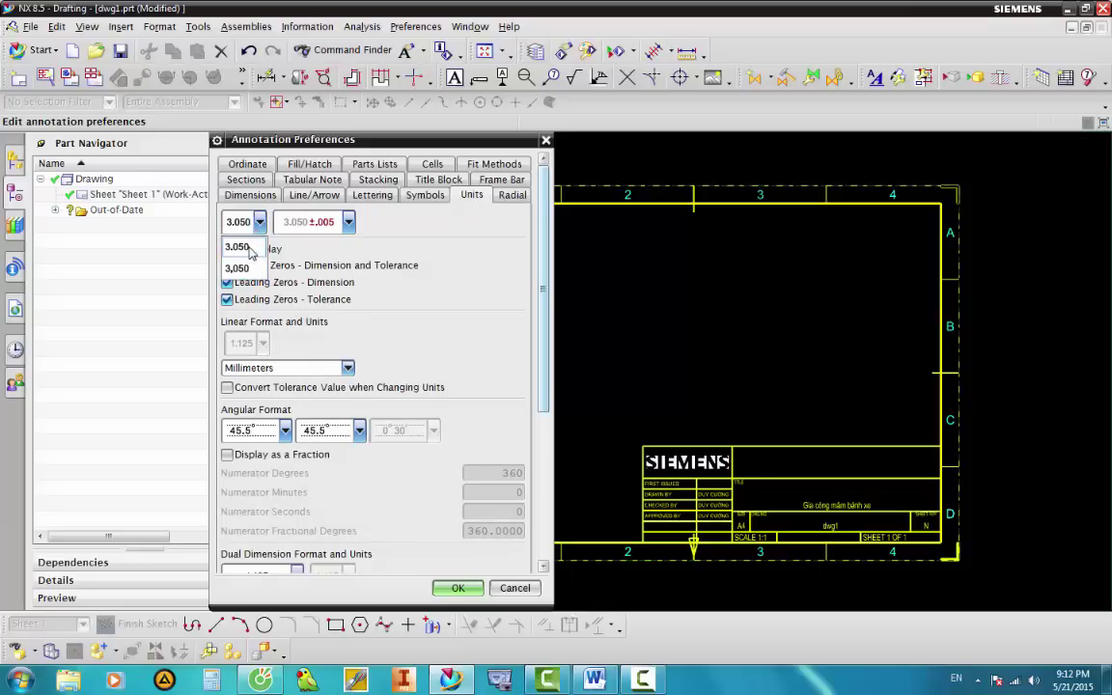
pyautogui.click(241, 248)
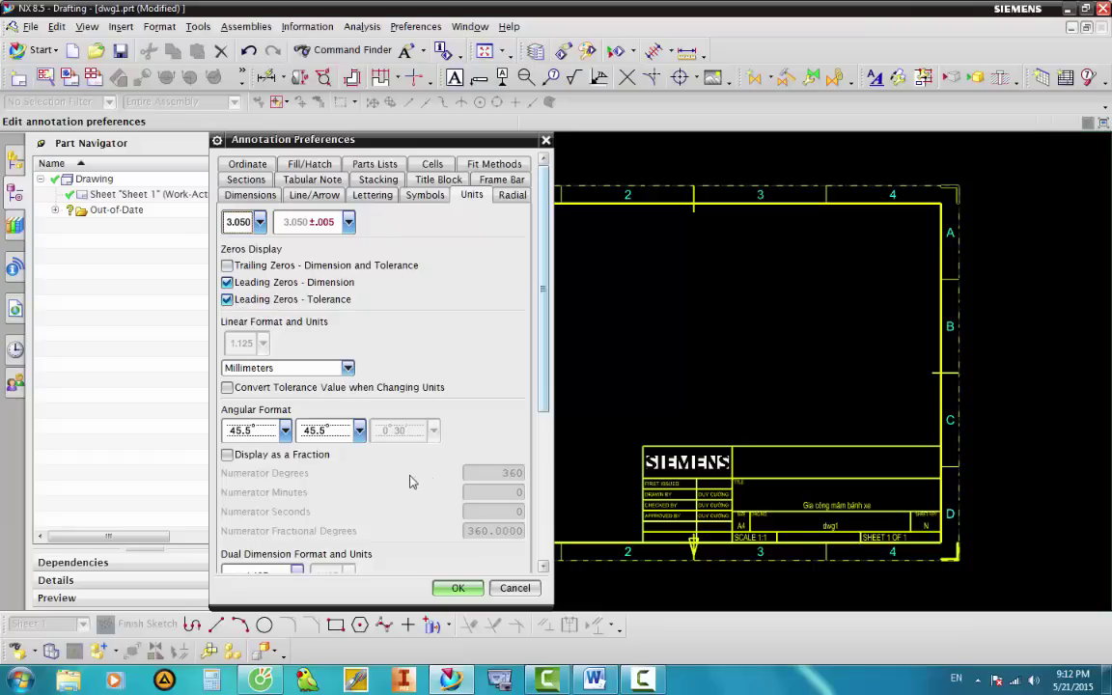
pyautogui.click(454, 588)
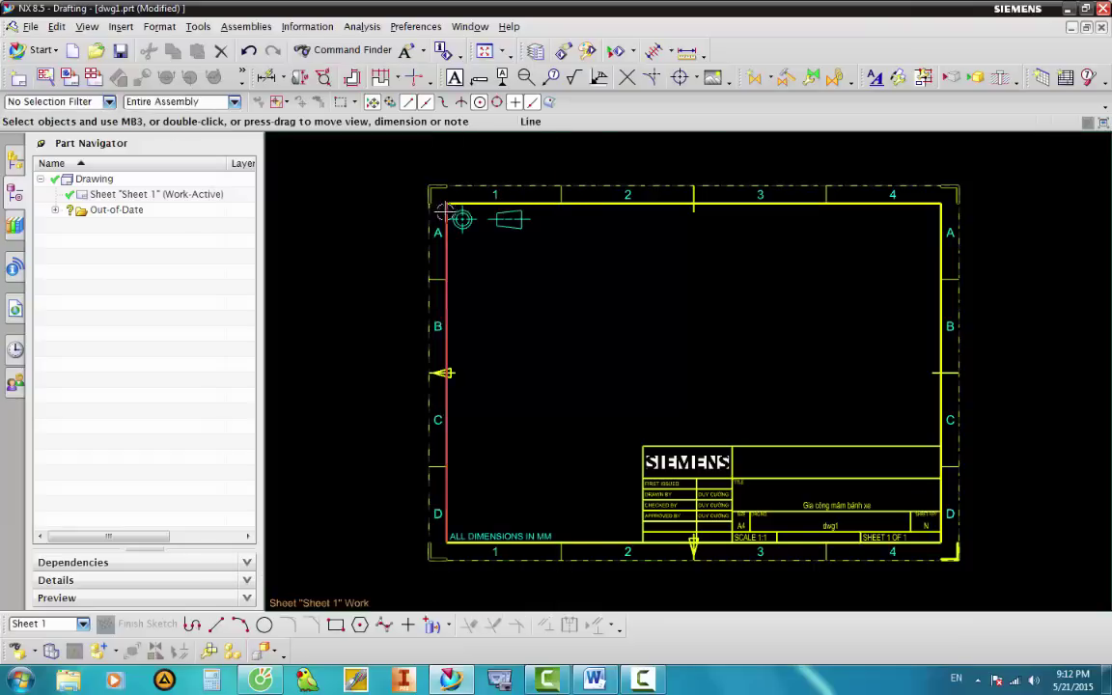
pyautogui.click(415, 27)
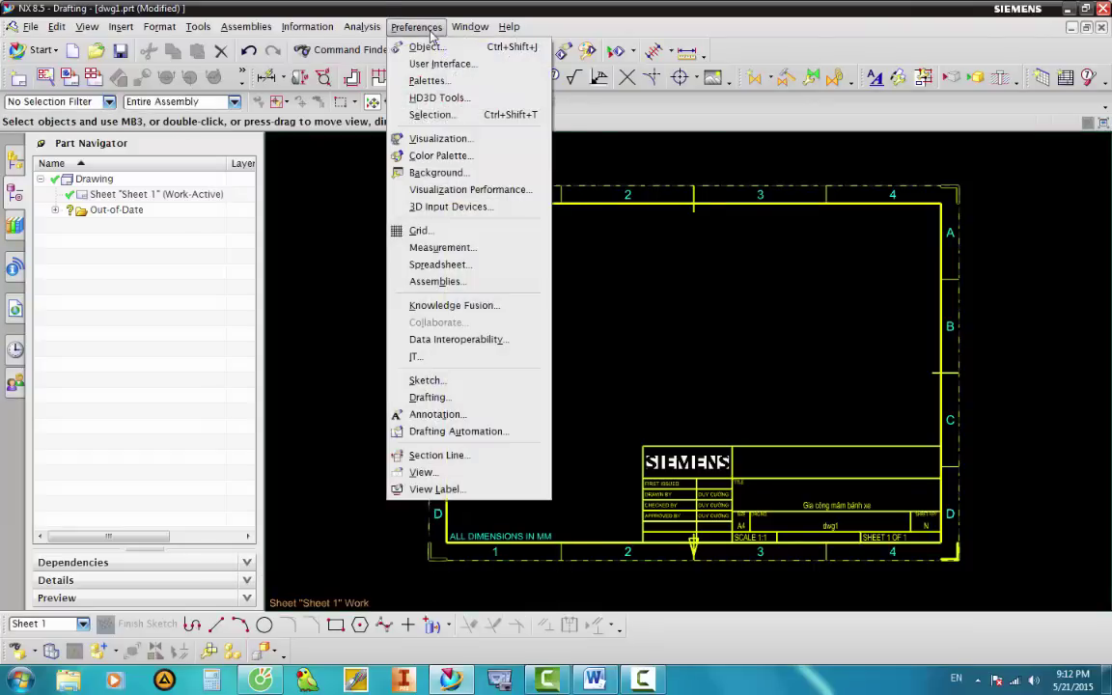
pyautogui.click(471, 461)
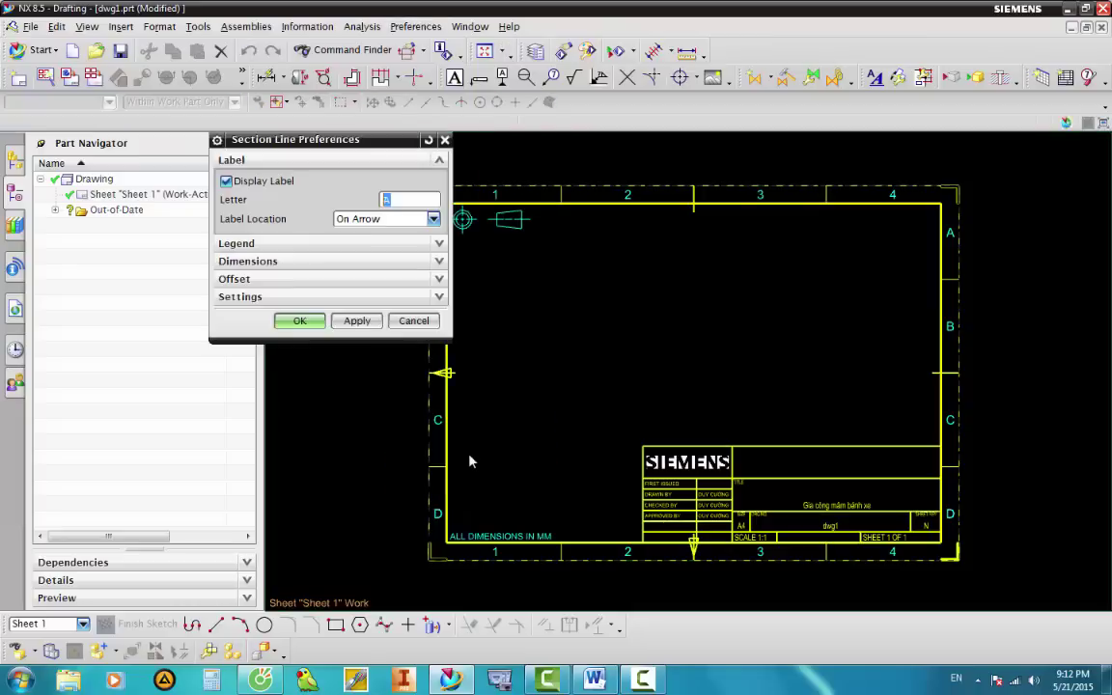
pyautogui.click(279, 245)
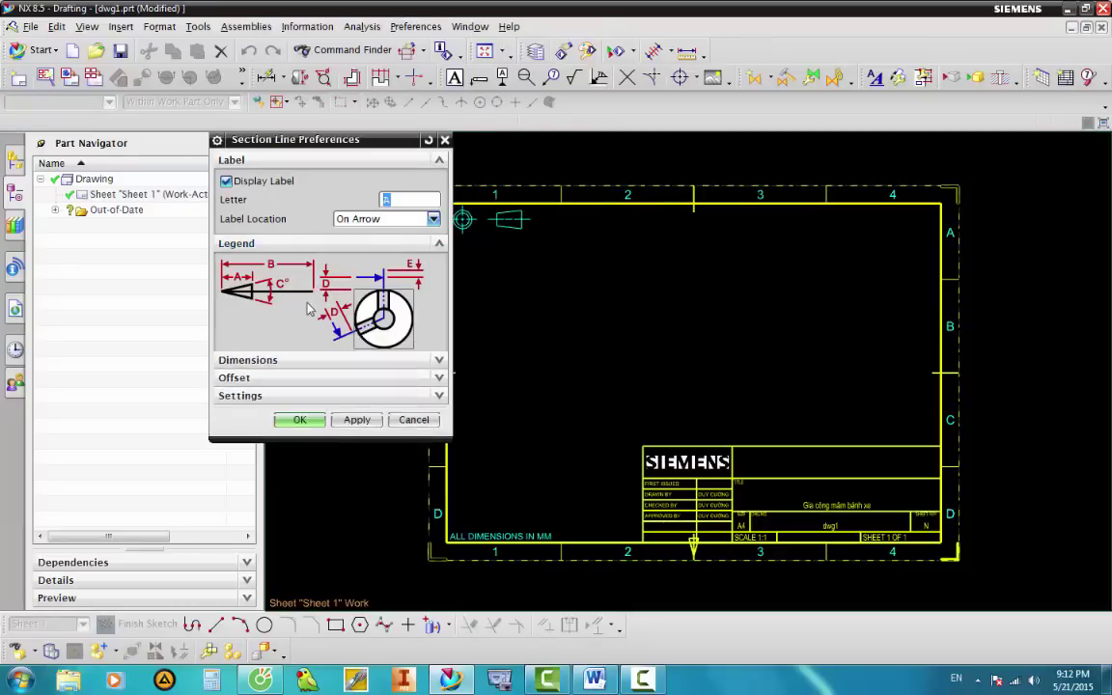
pyautogui.click(305, 376)
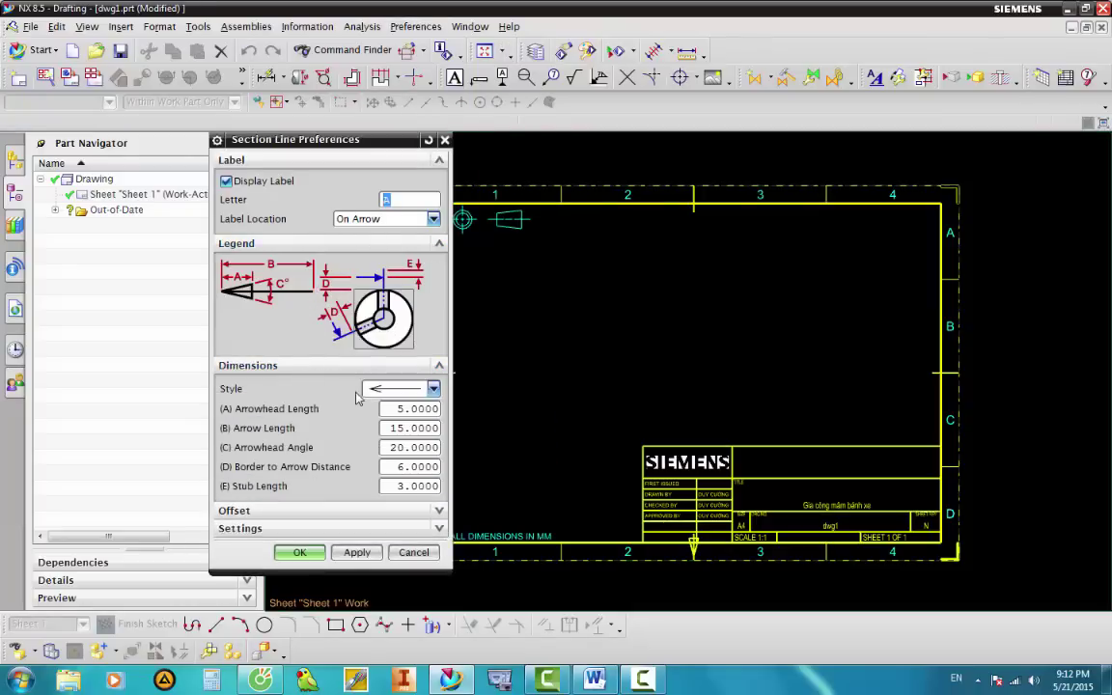
pyautogui.click(413, 548)
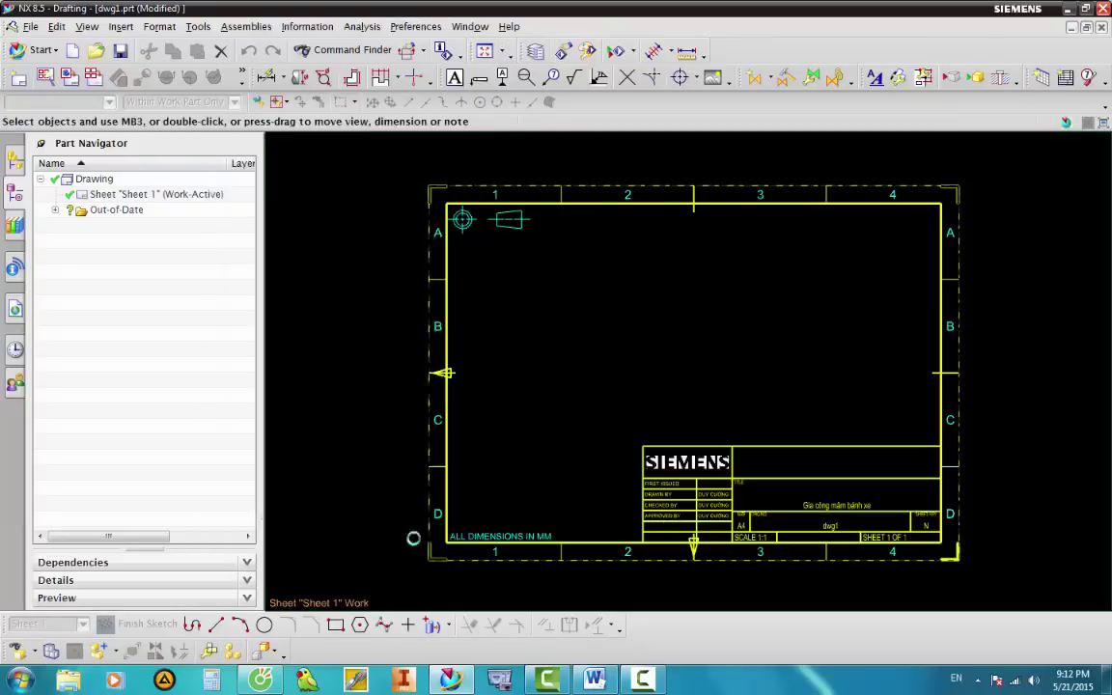
pyautogui.click(415, 26)
# Turn on Silhouettes and set the Hidden Lines style to Invisible in View Preferences.
pyautogui.click(453, 478)
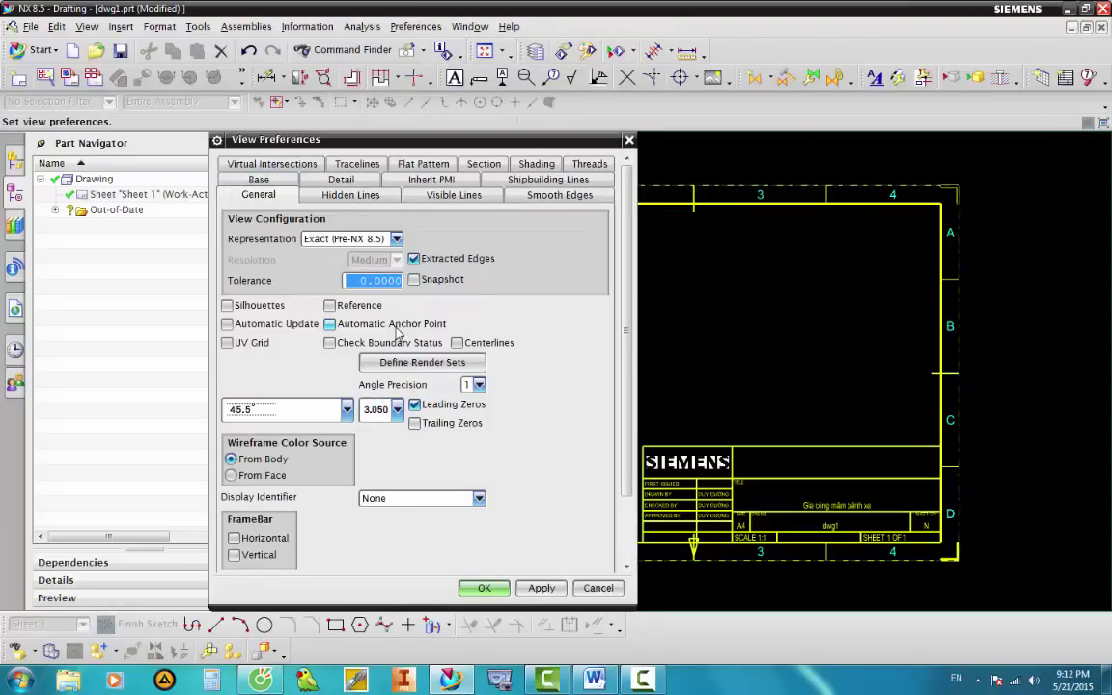
pyautogui.click(257, 307)
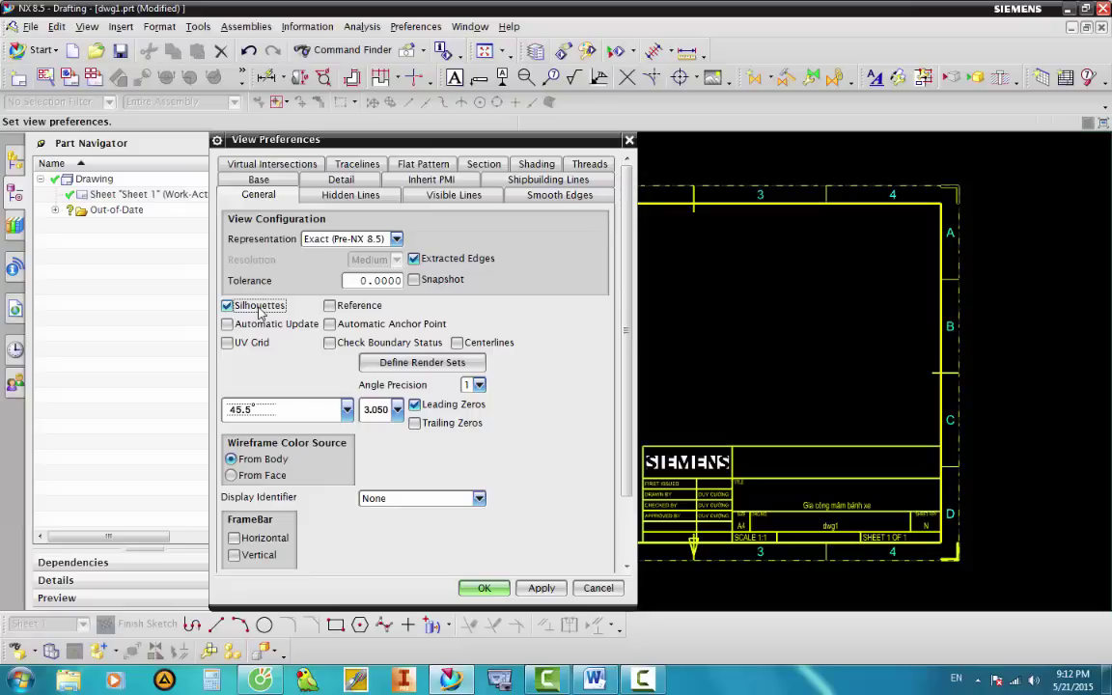
pyautogui.click(368, 196)
pyautogui.click(369, 235)
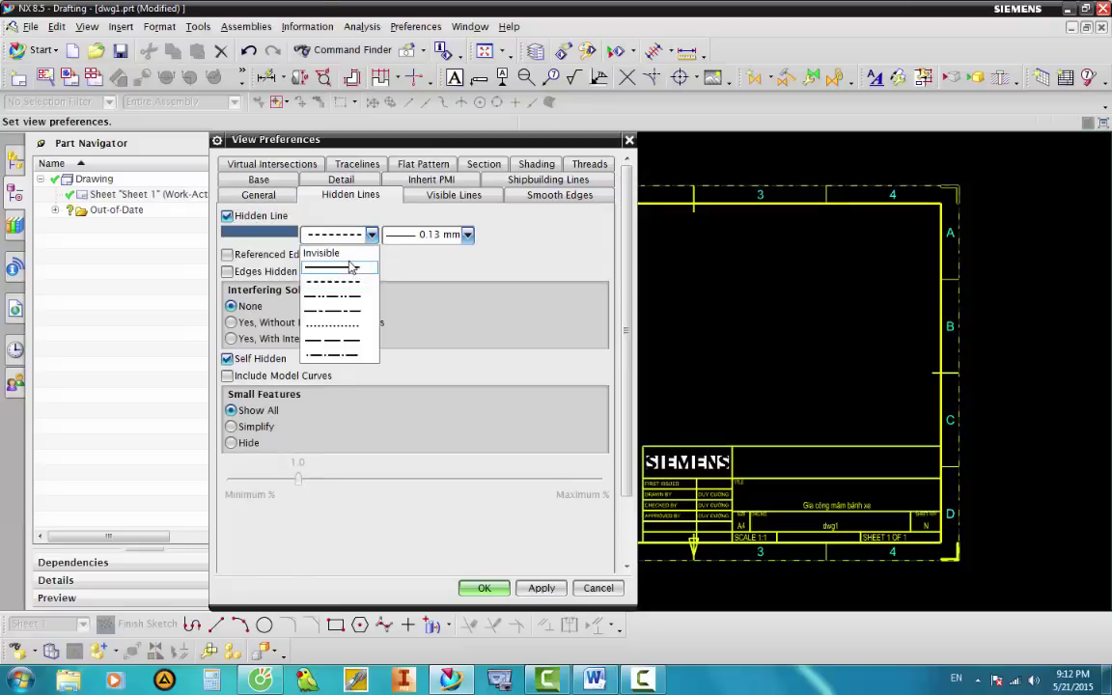
pyautogui.click(340, 253)
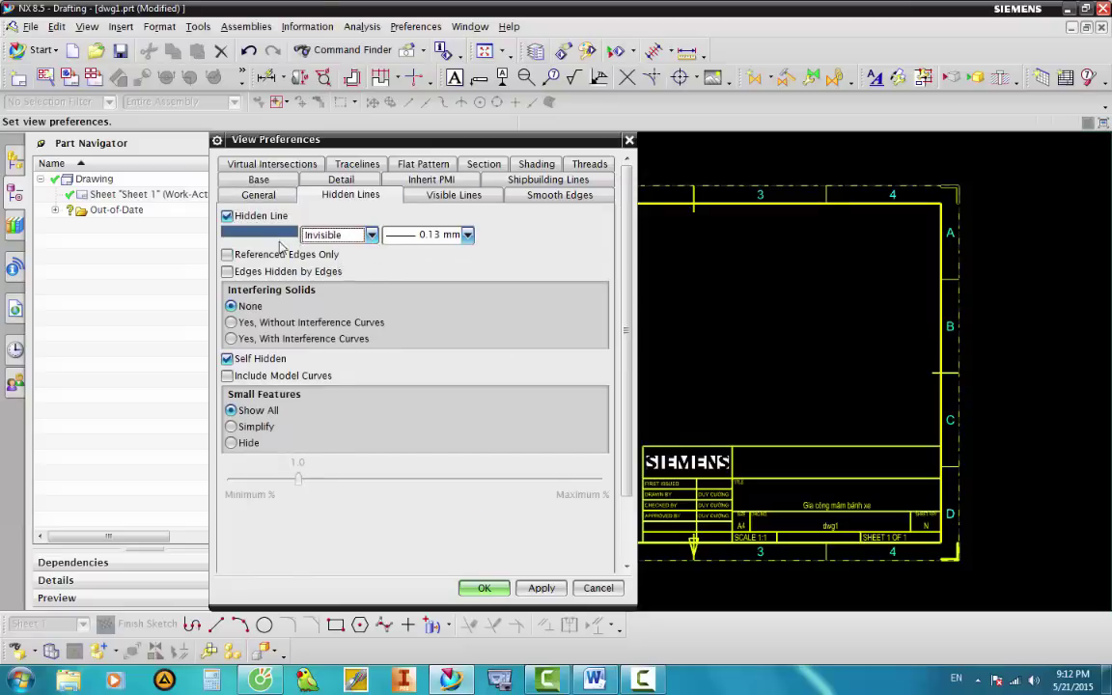
pyautogui.click(492, 589)
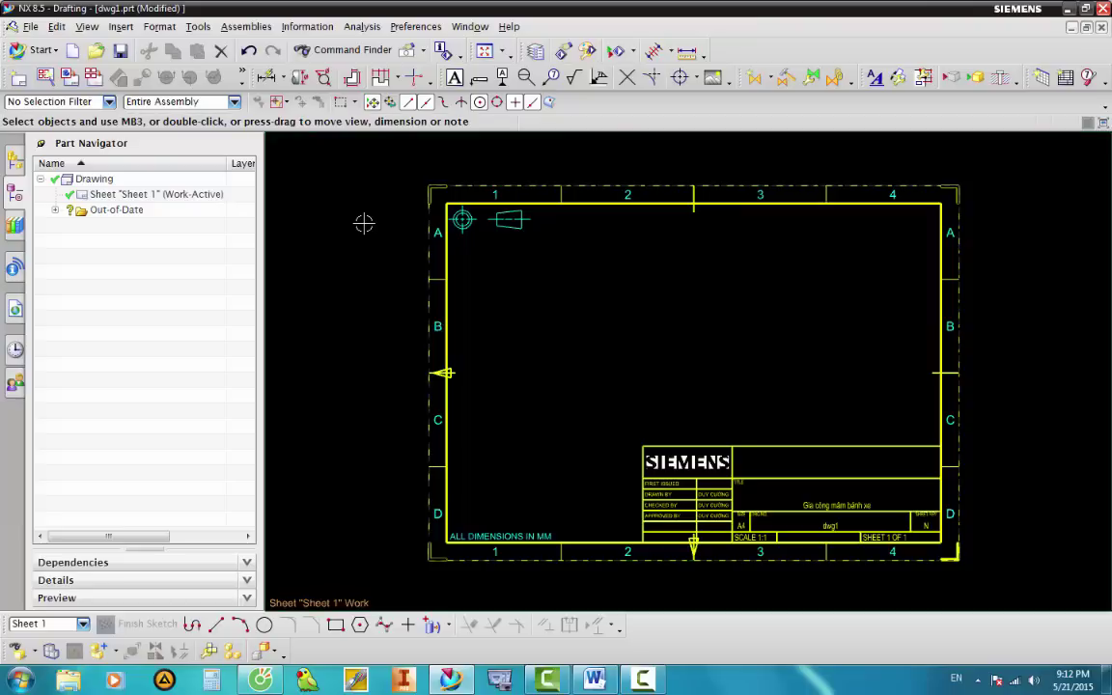
# Add MAM BANH XE.prt as a component placed at the origin.
pyautogui.click(257, 28)
pyautogui.moveTo(268, 64)
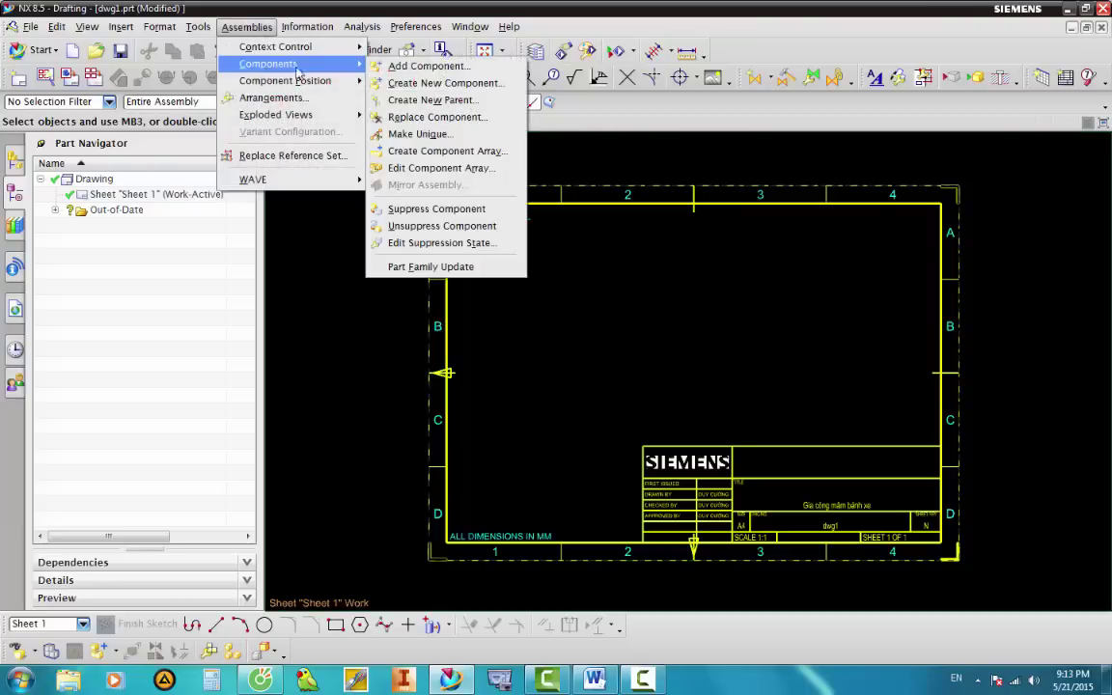
pyautogui.click(401, 67)
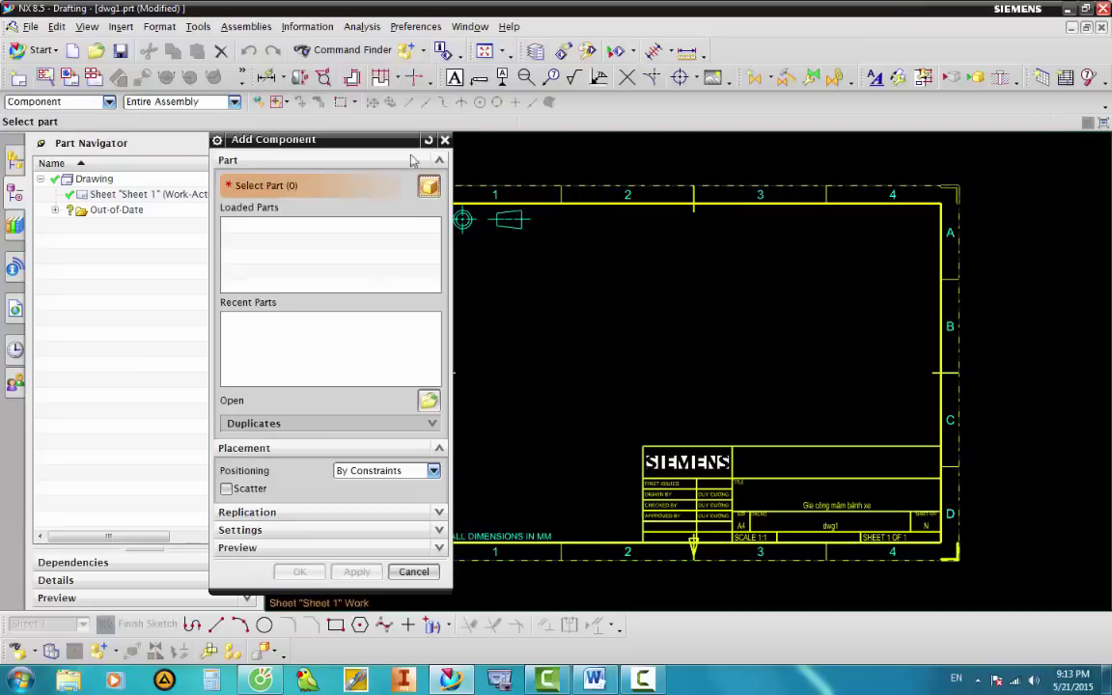
pyautogui.click(426, 399)
pyautogui.click(132, 289)
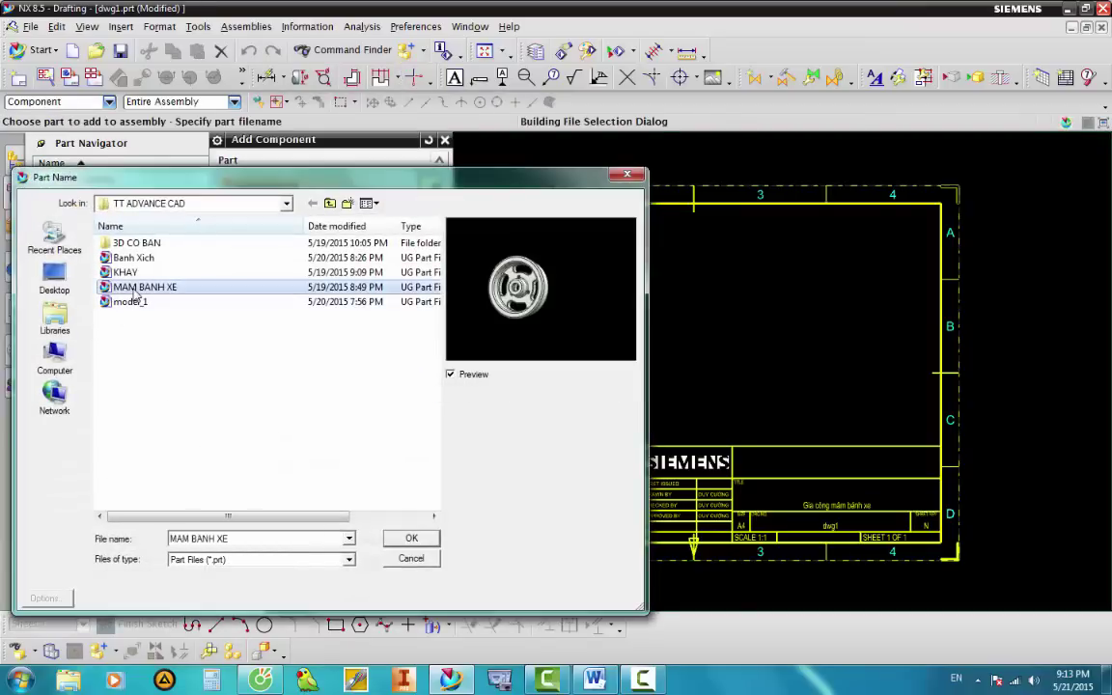
pyautogui.click(413, 540)
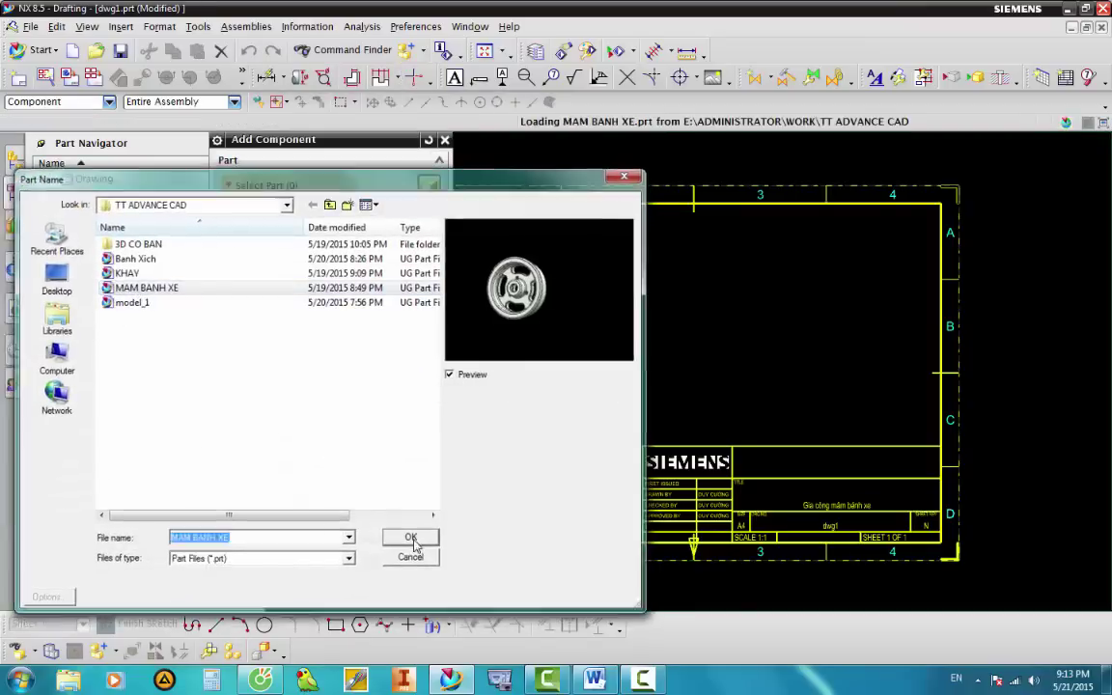
pyautogui.click(292, 568)
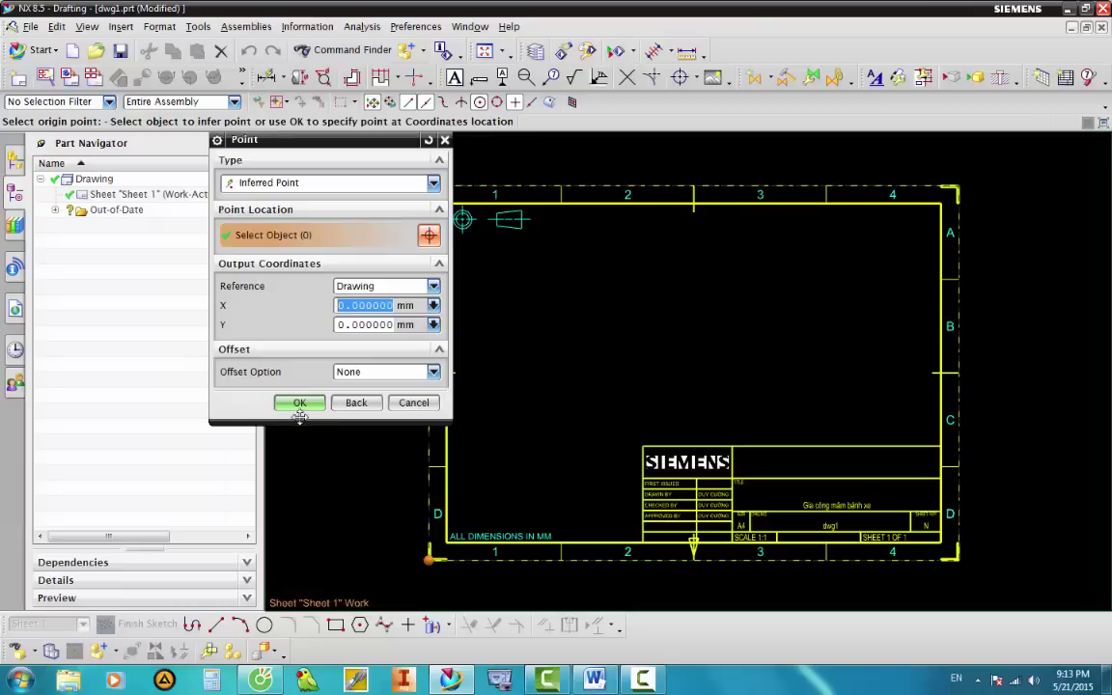
pyautogui.click(299, 403)
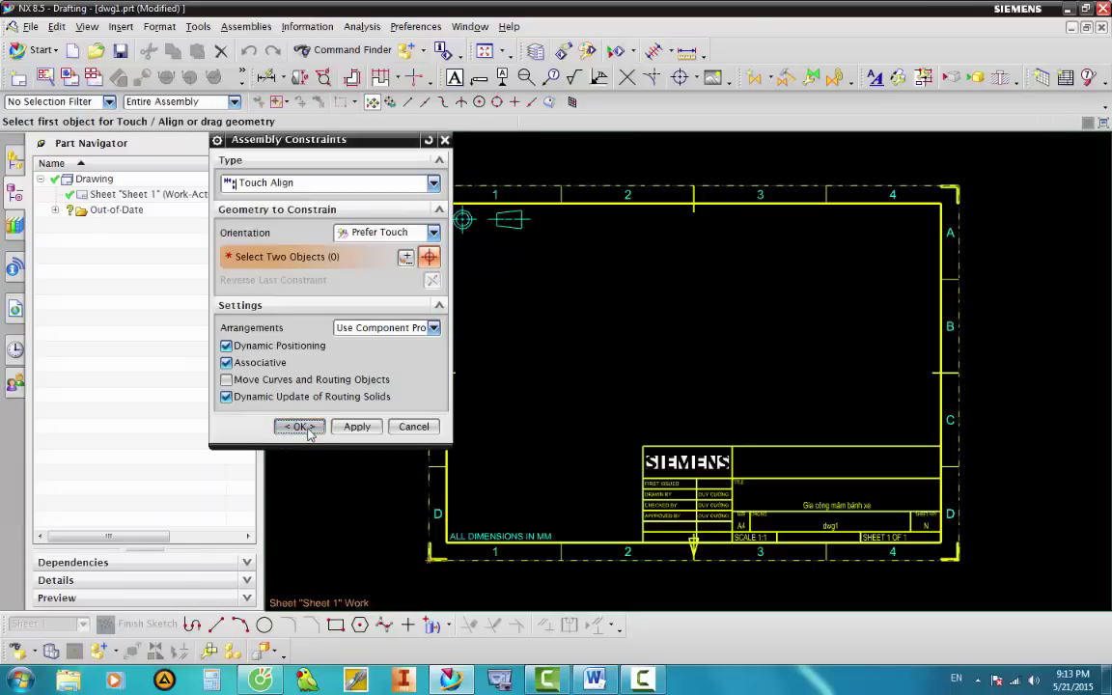
pyautogui.click(293, 426)
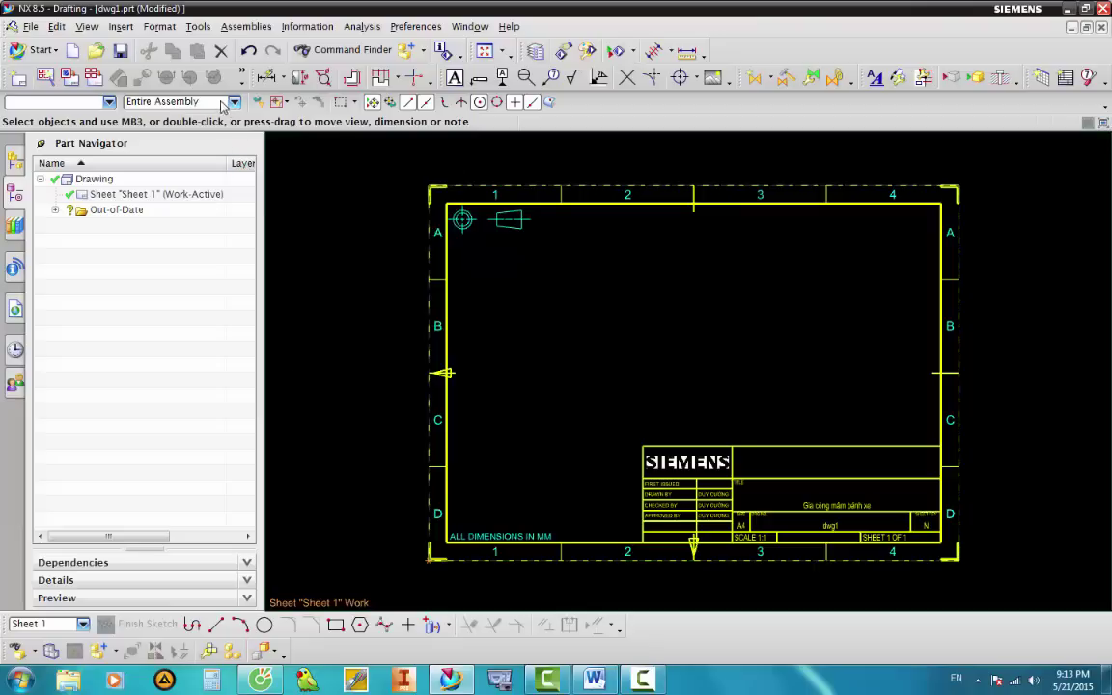
# Place a face-on base view from the Right model view near the sheet centre, skipping projected views.
pyautogui.click(70, 77)
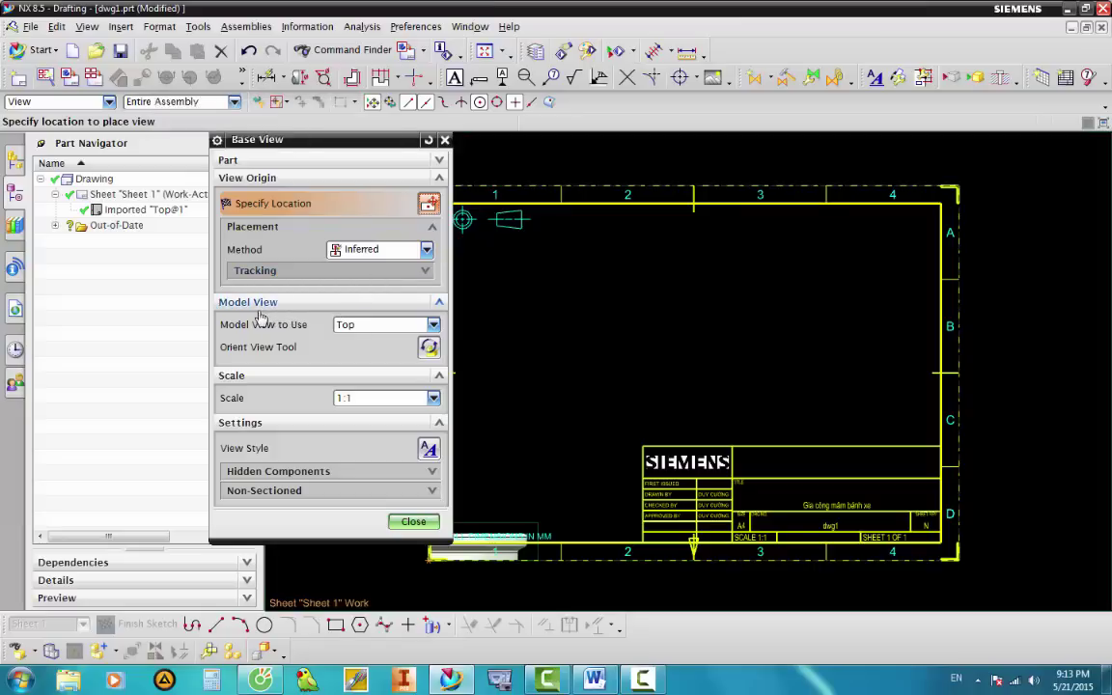
pyautogui.click(367, 328)
pyautogui.click(376, 366)
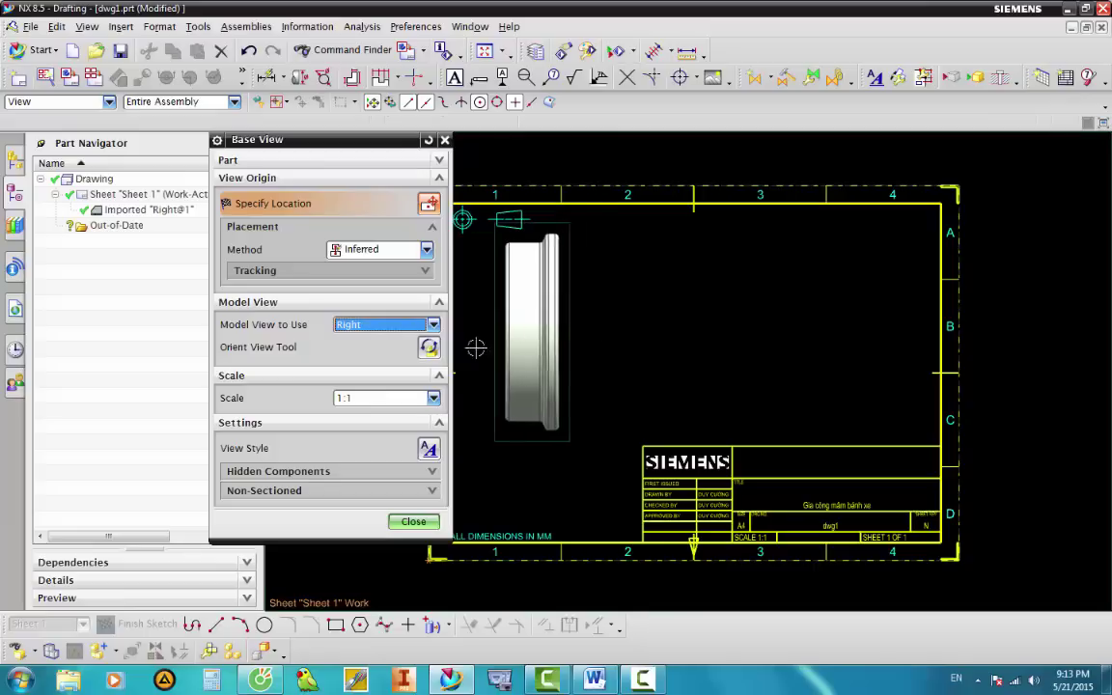
pyautogui.click(429, 348)
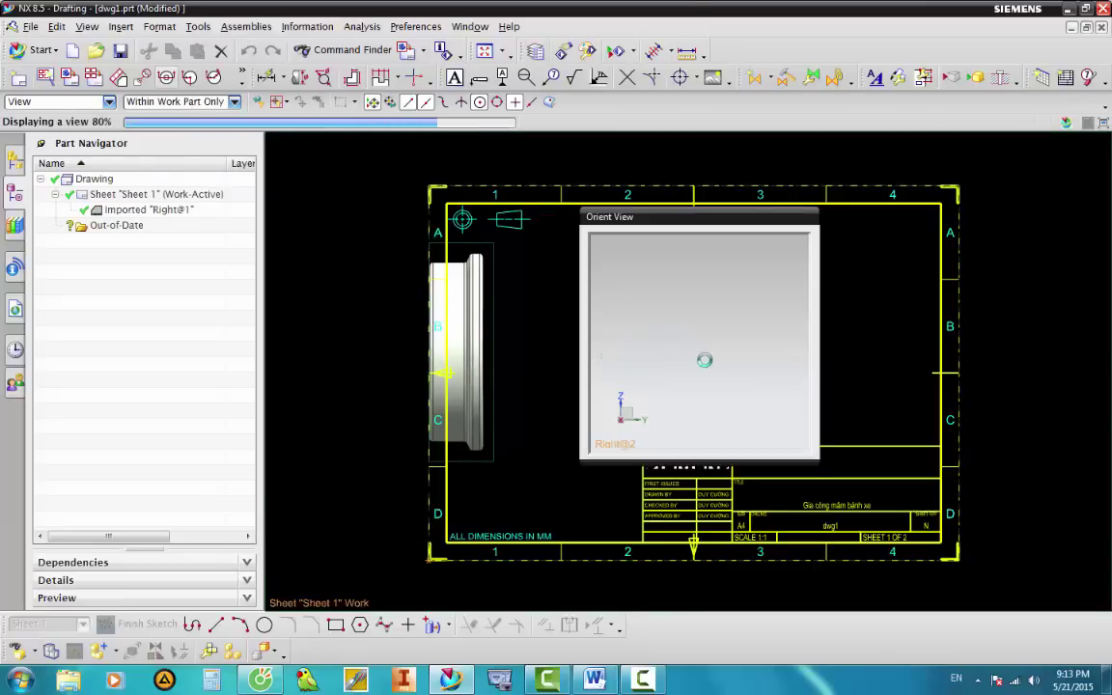
pyautogui.moveTo(716, 360)
pyautogui.mouseDown(button='middle')
pyautogui.moveTo(685, 328)
pyautogui.moveTo(688, 358)
pyautogui.mouseUp(button='middle')
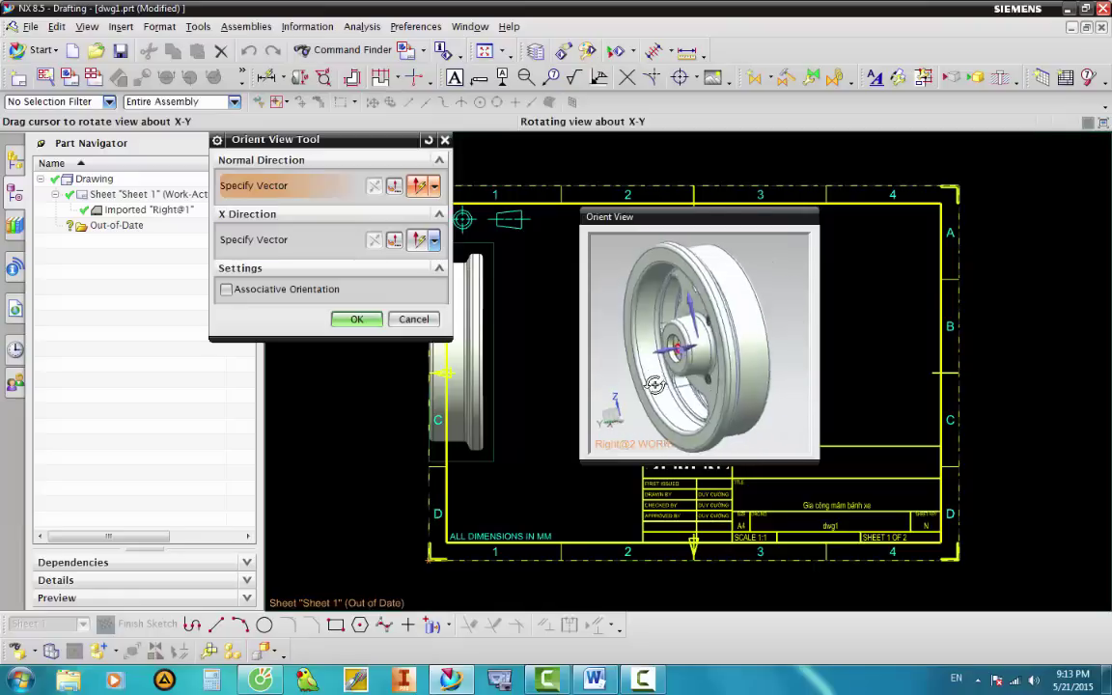
pyautogui.moveTo(688, 358); pyautogui.dragTo(657, 376, button='middle')
pyautogui.click(353, 319)
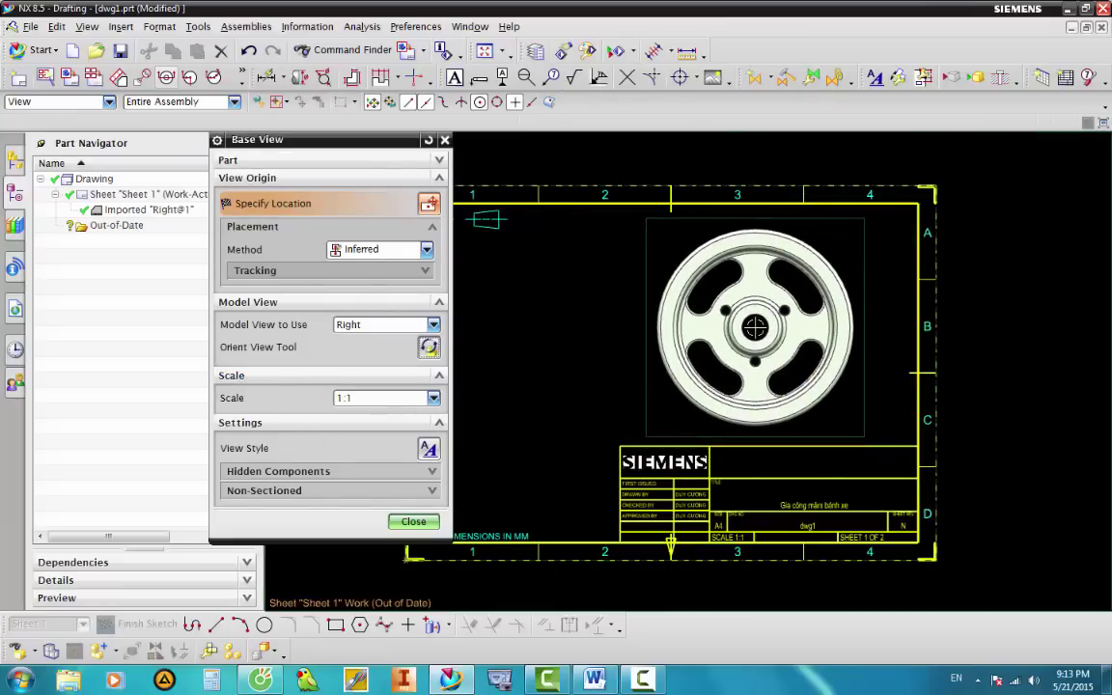
pyautogui.click(755, 328)
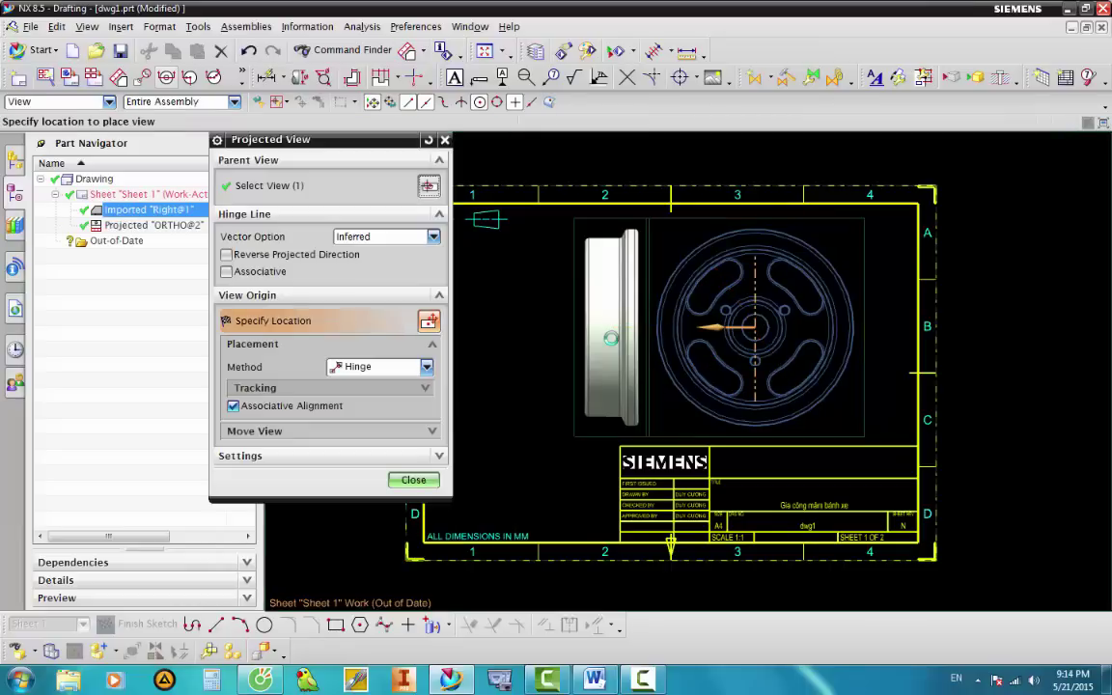
pyautogui.press('Escape')
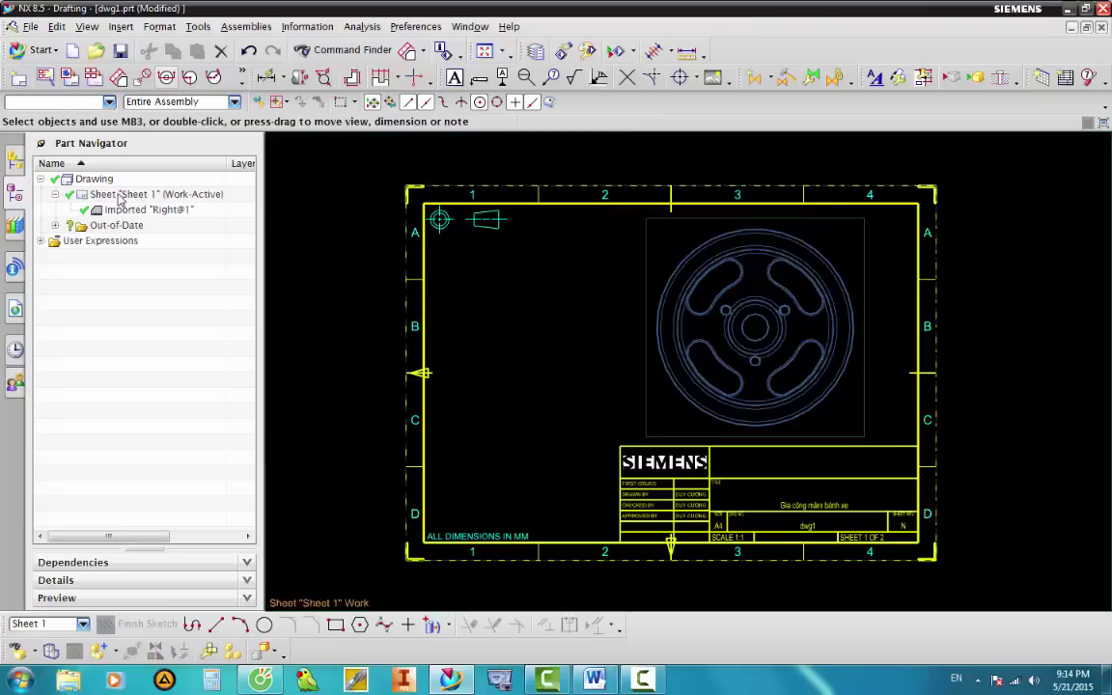
# Change Sheet 1 to a custom 2:3 scale with 1st Angle Projection.
pyautogui.rightClick(120, 197)
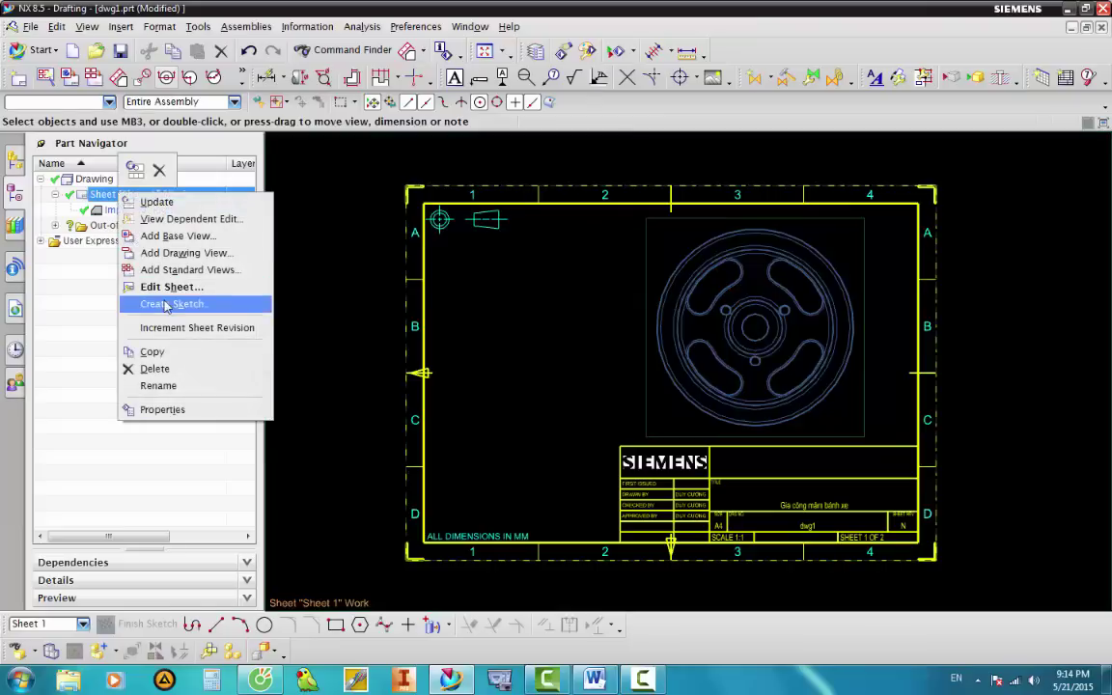
pyautogui.click(166, 287)
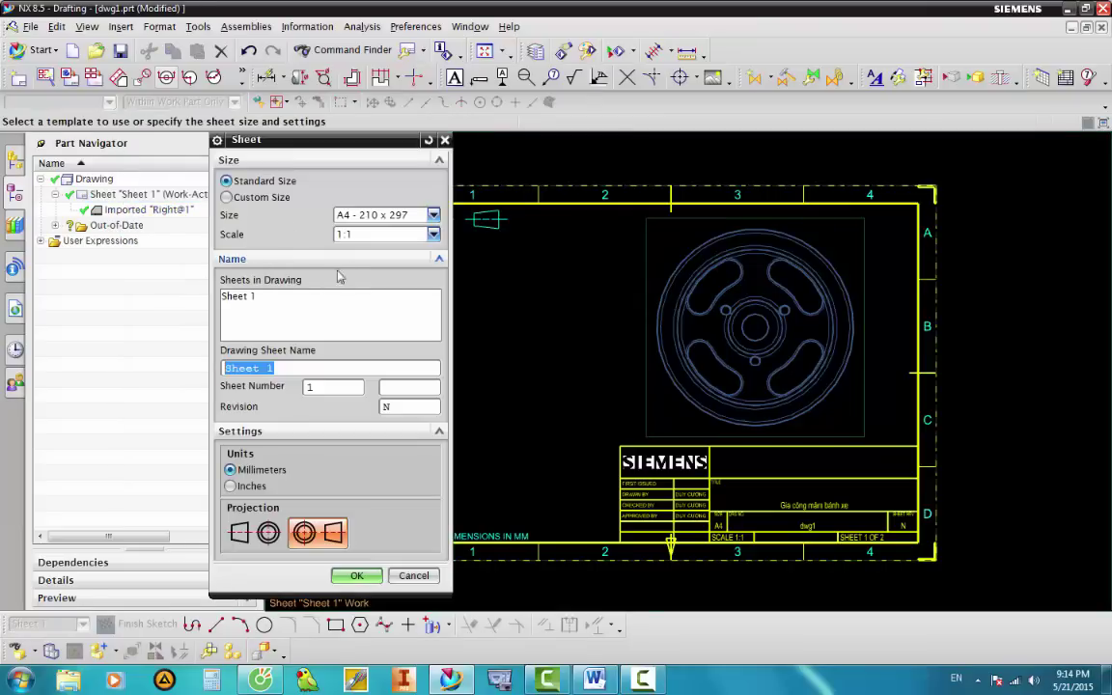
pyautogui.click(431, 234)
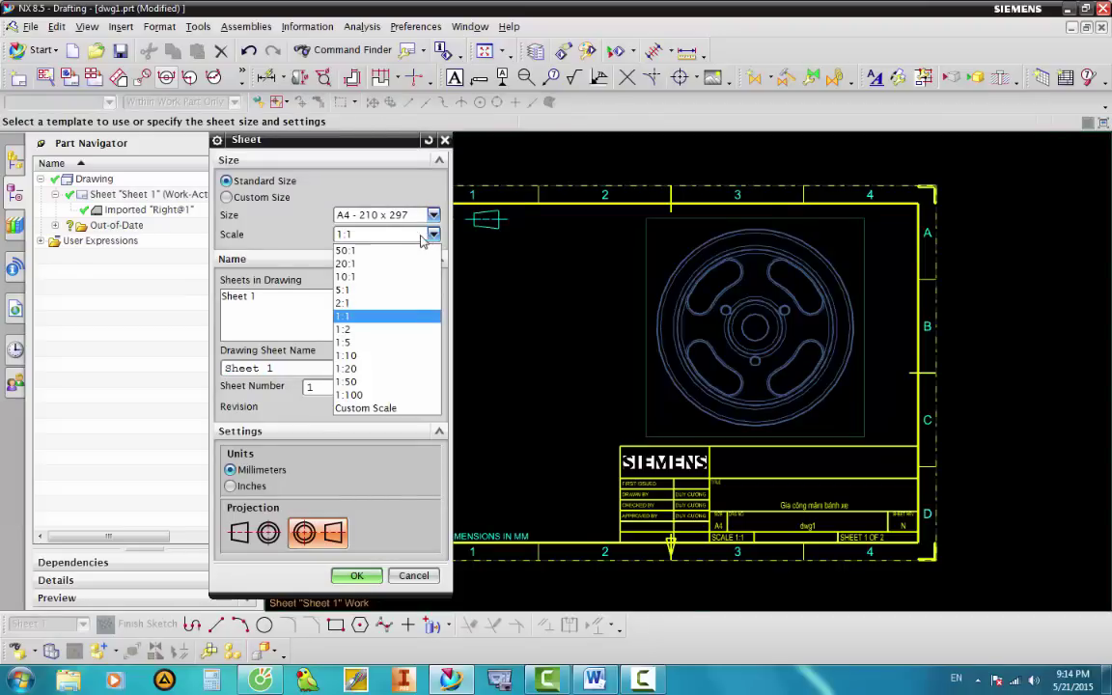
pyautogui.click(383, 411)
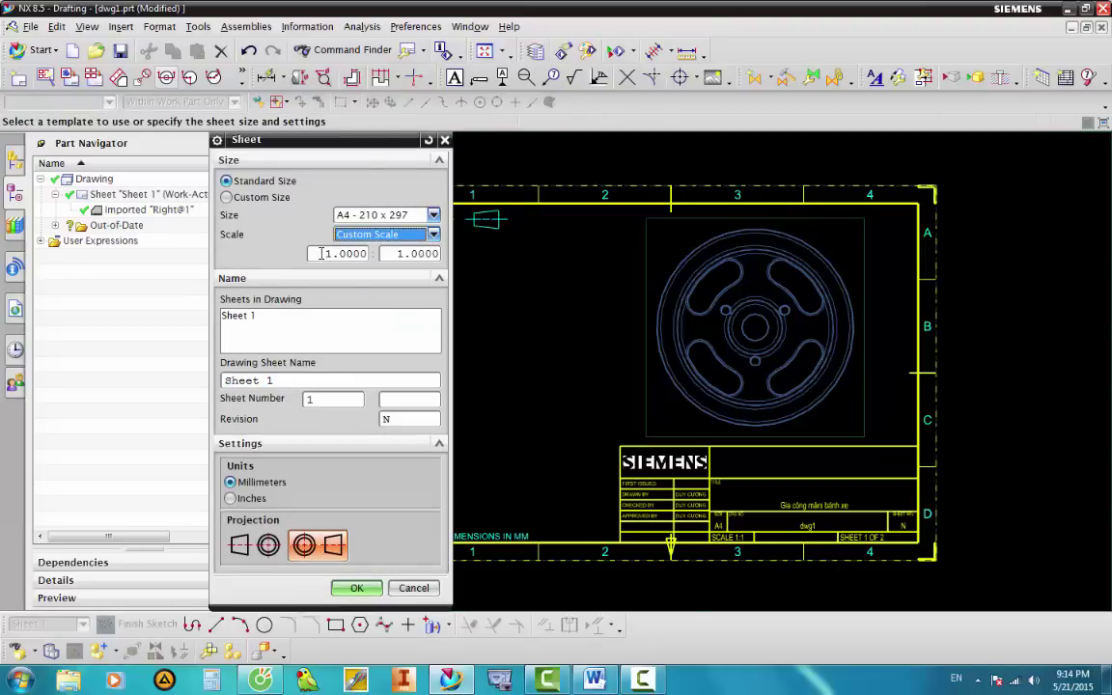
pyautogui.moveTo(321, 252); pyautogui.dragTo(421, 252)
pyautogui.write('2')
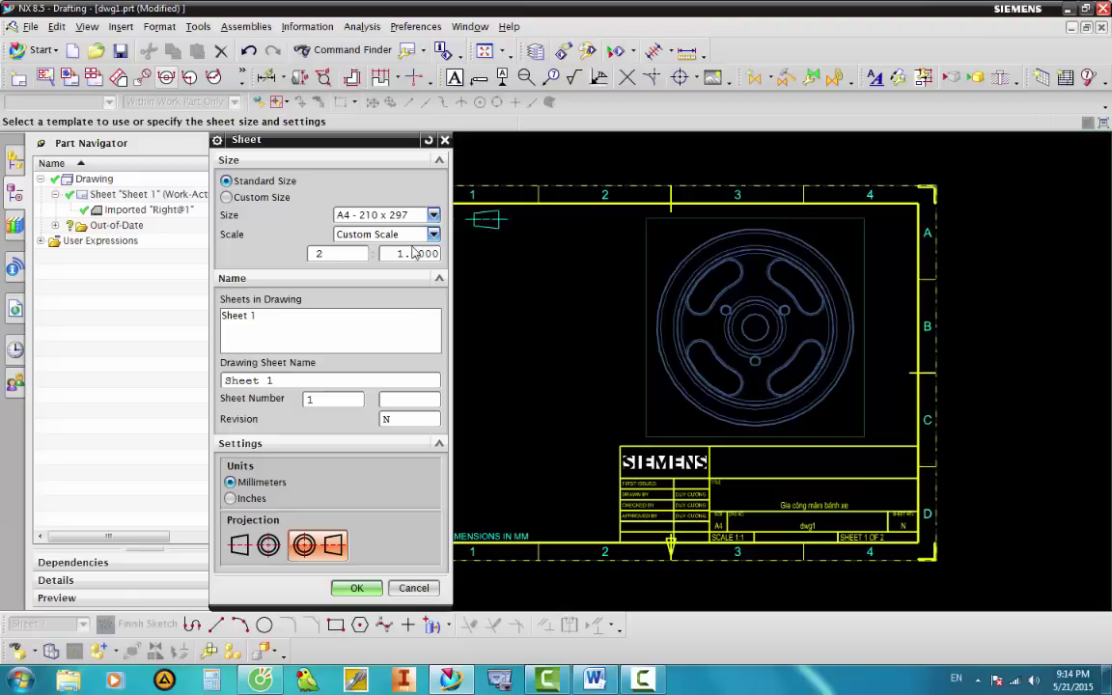
pyautogui.press('Tab')
pyautogui.write('3')
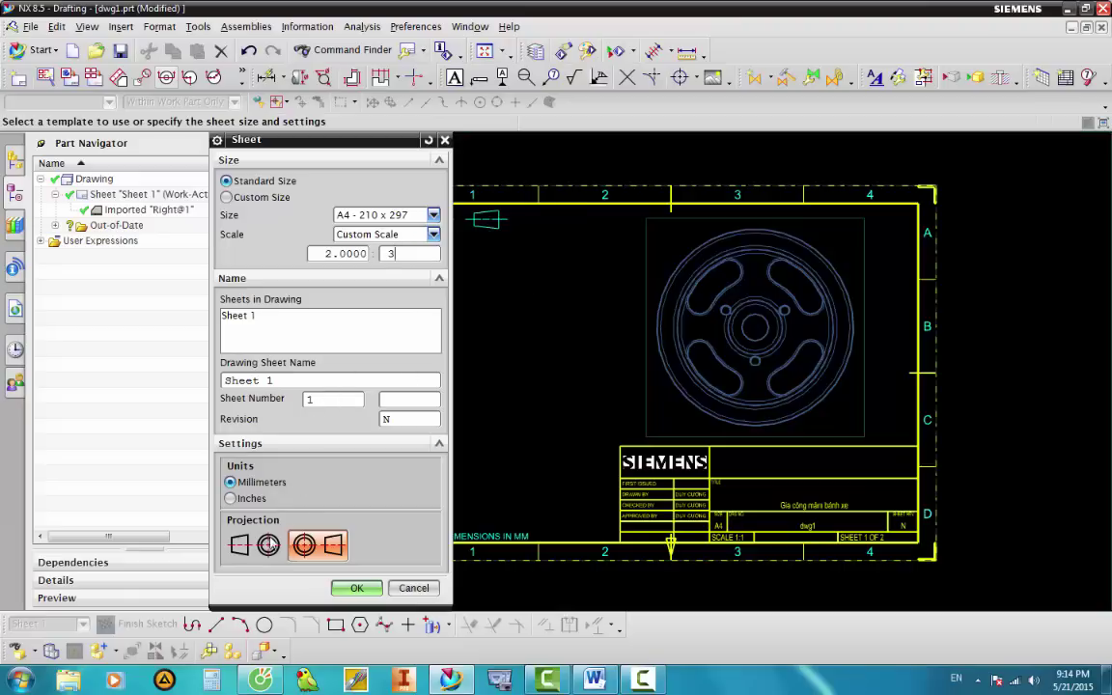
pyautogui.click(269, 545)
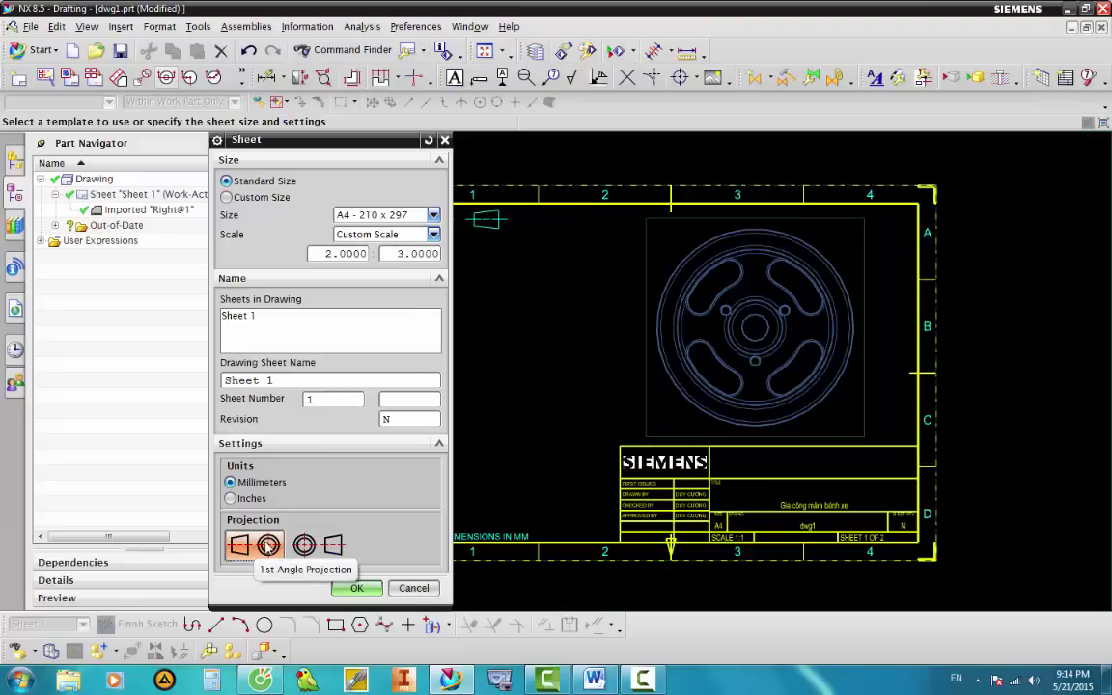
pyautogui.click(356, 588)
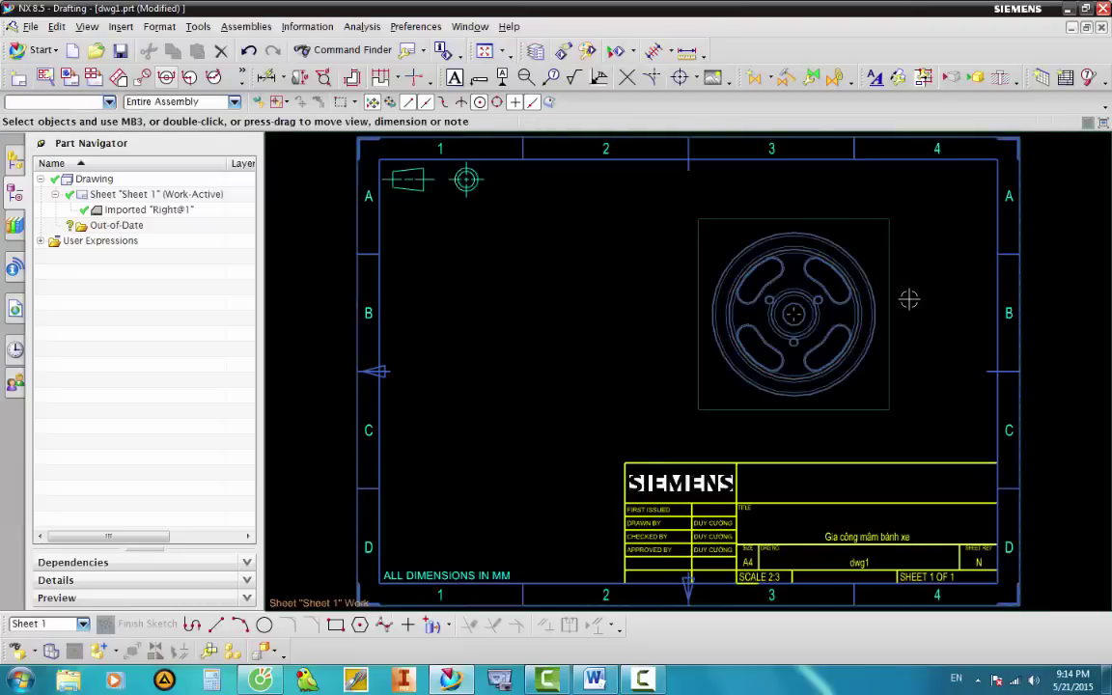
# Add a centre mark on the wheel's outer circle.
pyautogui.moveTo(890, 281); pyautogui.dragTo(918, 275)
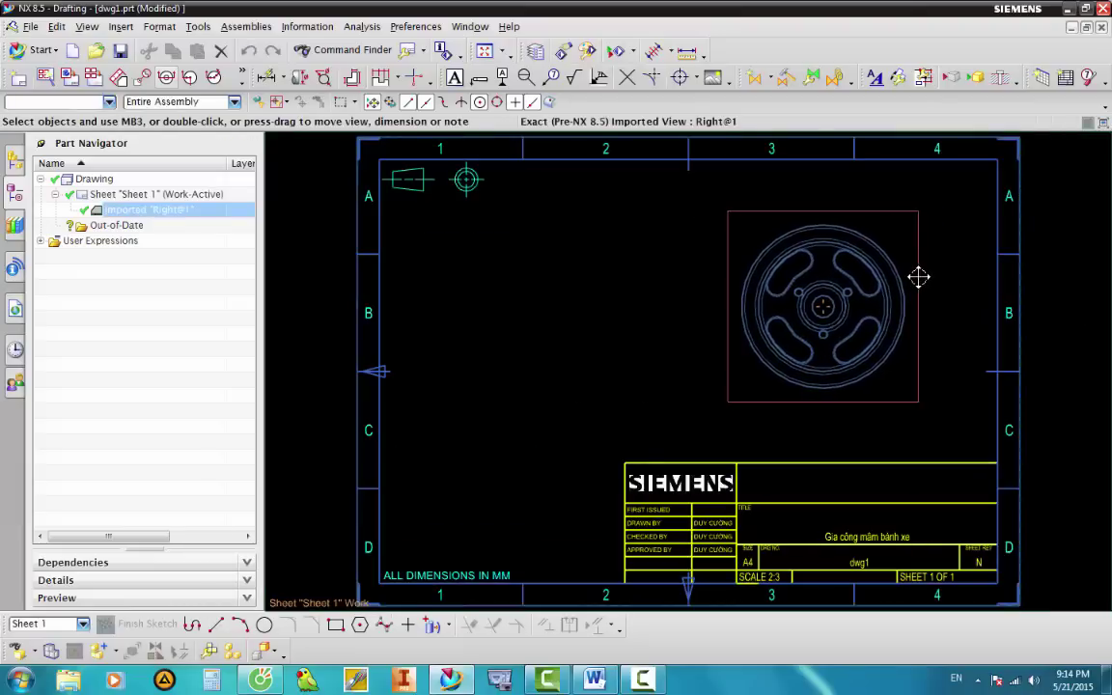
pyautogui.scroll(3, 881, 288)
pyautogui.scroll(1, 707, 298)
pyautogui.scroll(-3, 744, 326)
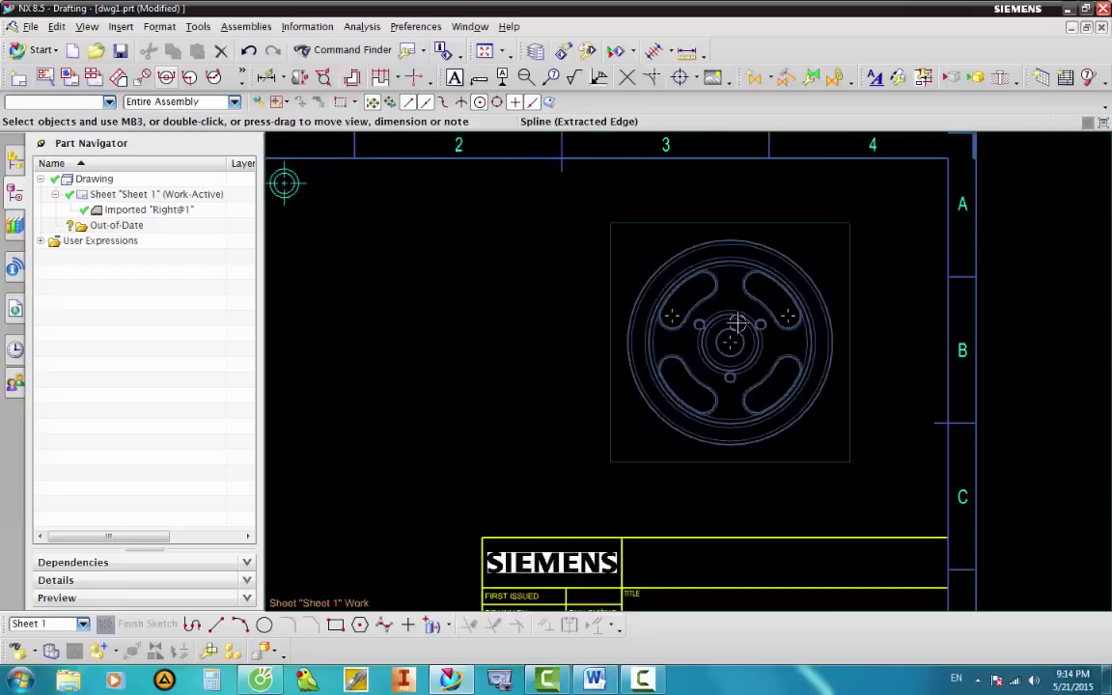
pyautogui.scroll(3, 730, 335)
pyautogui.click(680, 78)
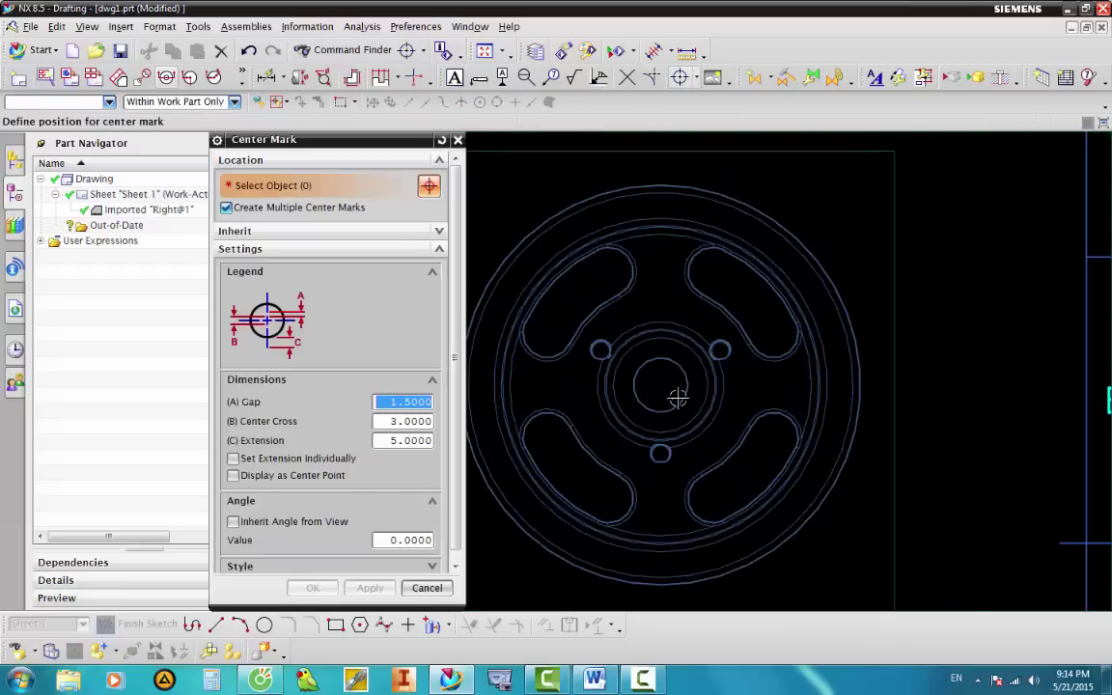
pyautogui.click(862, 359)
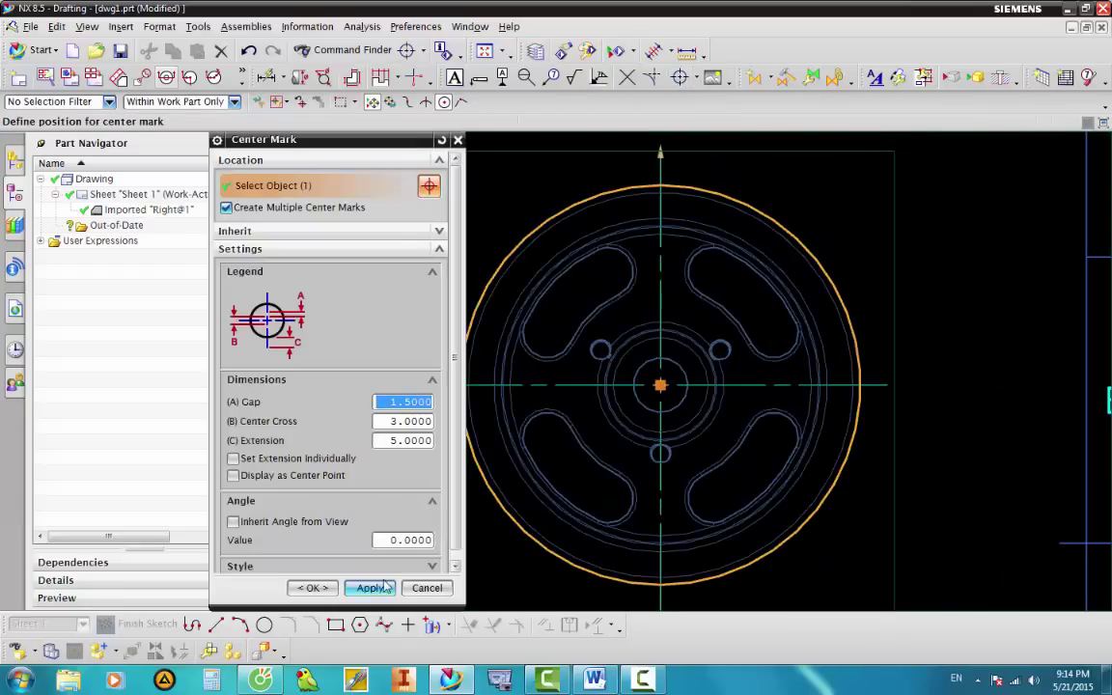
pyautogui.click(311, 588)
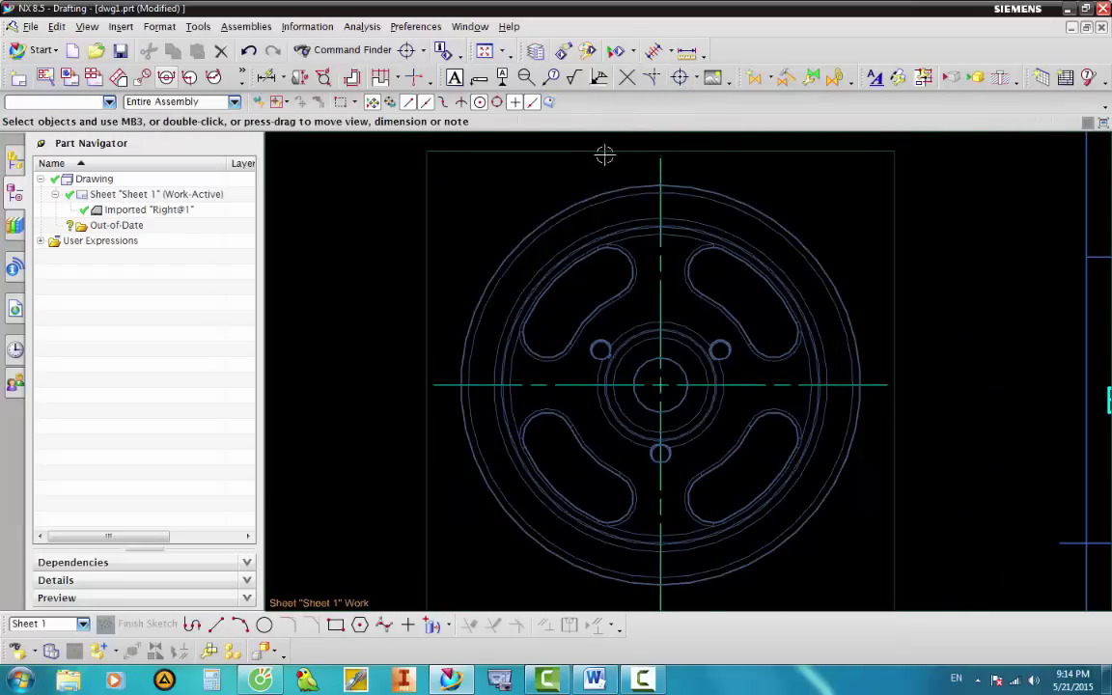
# Create a bolt circle centerline through the three small holes.
pyautogui.click(695, 78)
pyautogui.click(734, 114)
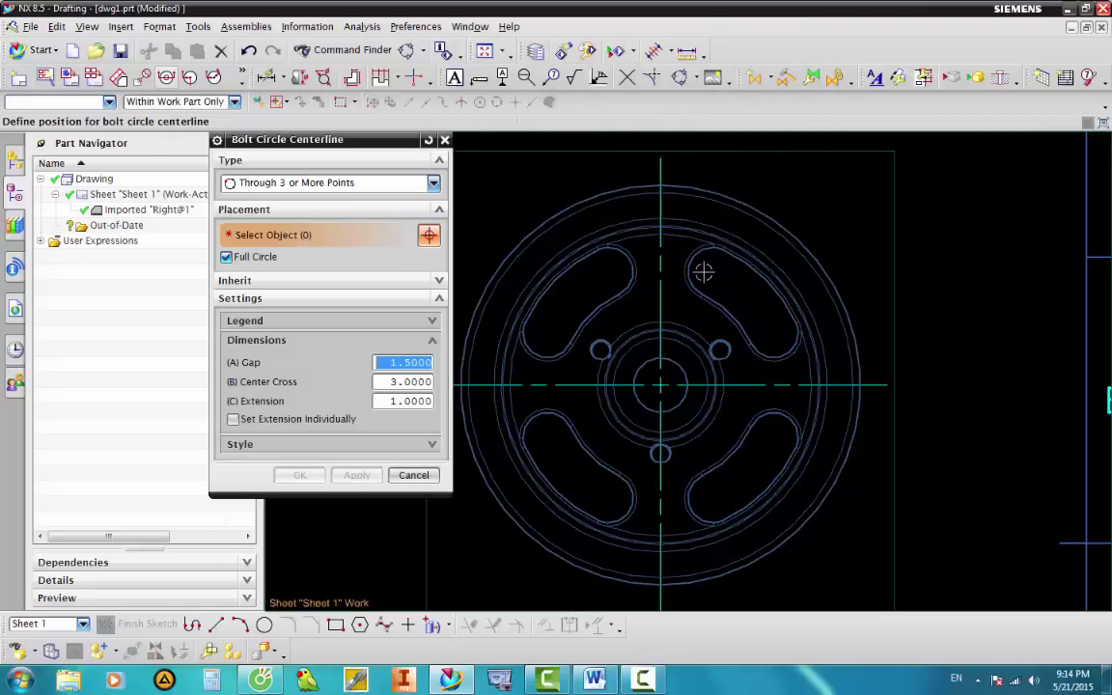
pyautogui.scroll(3, 600, 349)
pyautogui.click(606, 348)
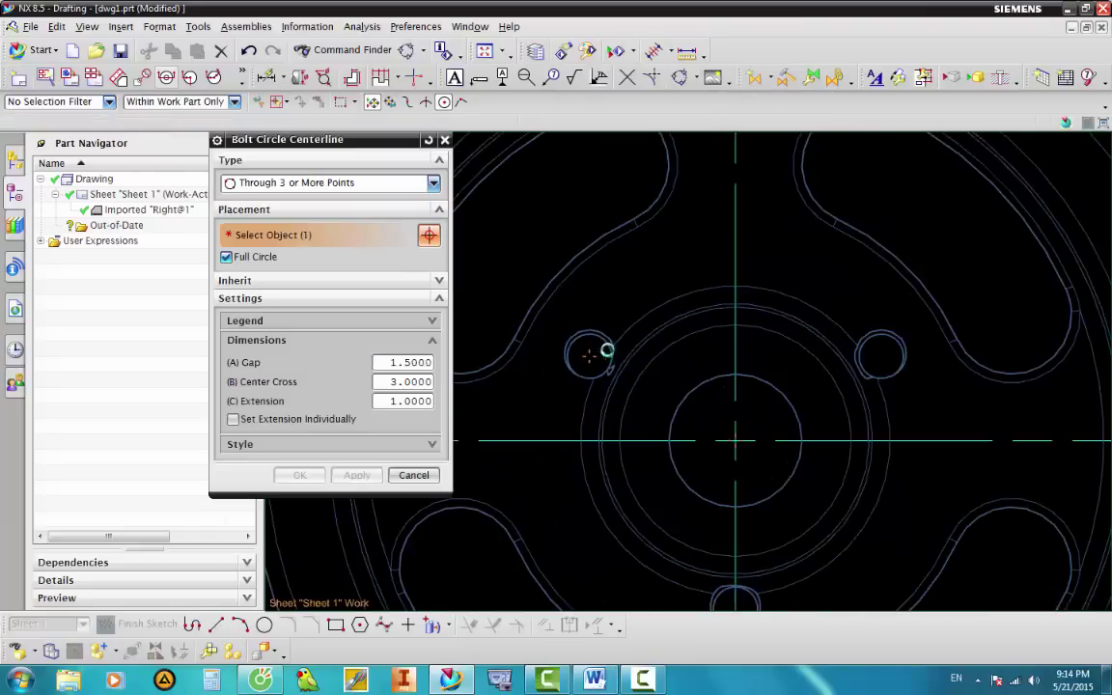
pyautogui.click(881, 355)
pyautogui.scroll(-2, 840, 328)
pyautogui.scroll(1, 802, 465)
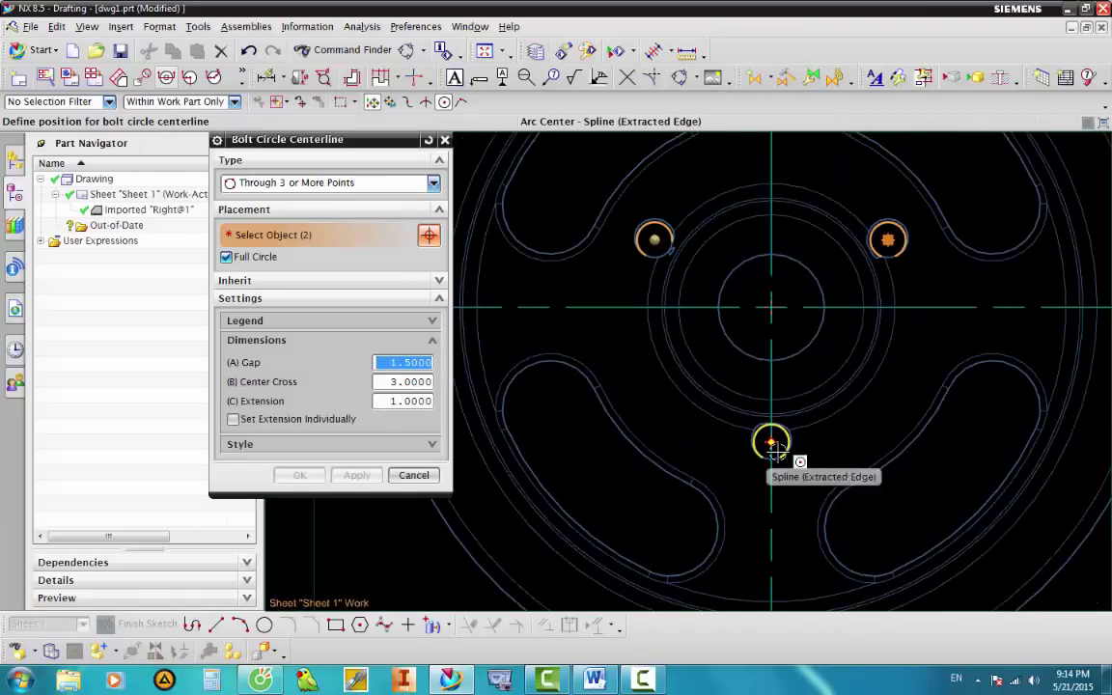
pyautogui.click(772, 444)
pyautogui.scroll(-2, 777, 452)
pyautogui.scroll(2, 699, 386)
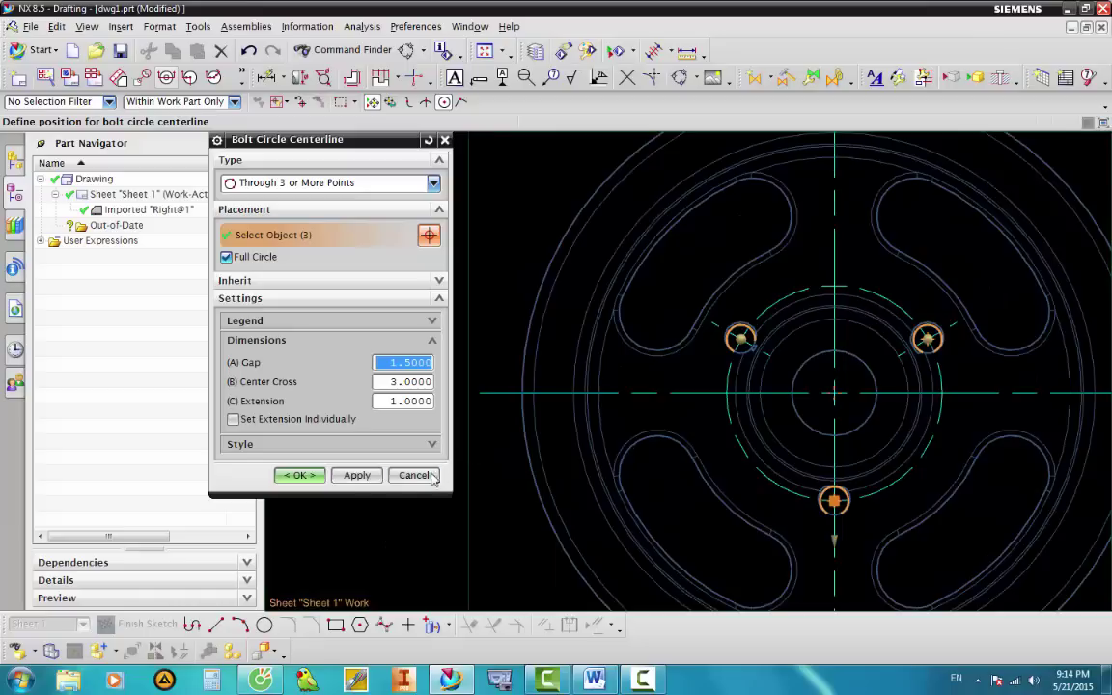
pyautogui.click(356, 475)
# Create a second bolt circle centerline through the eight slot-end arcs.
pyautogui.click(752, 215)
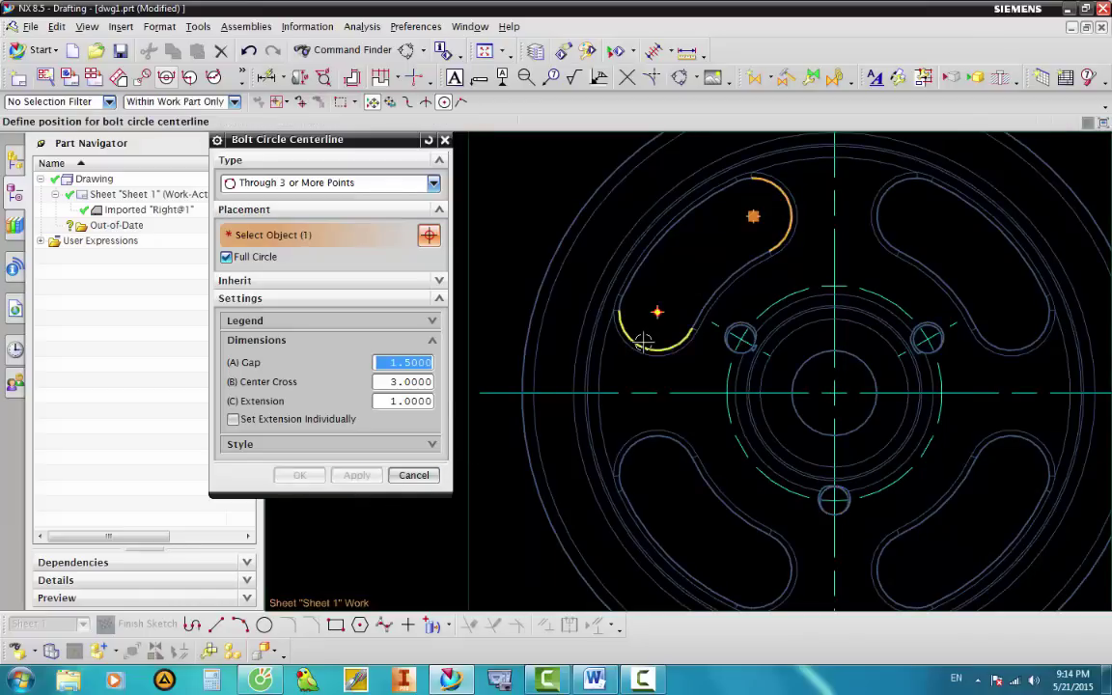
pyautogui.click(655, 311)
pyautogui.click(653, 436)
pyautogui.scroll(-2, 596, 327)
pyautogui.scroll(2, 680, 456)
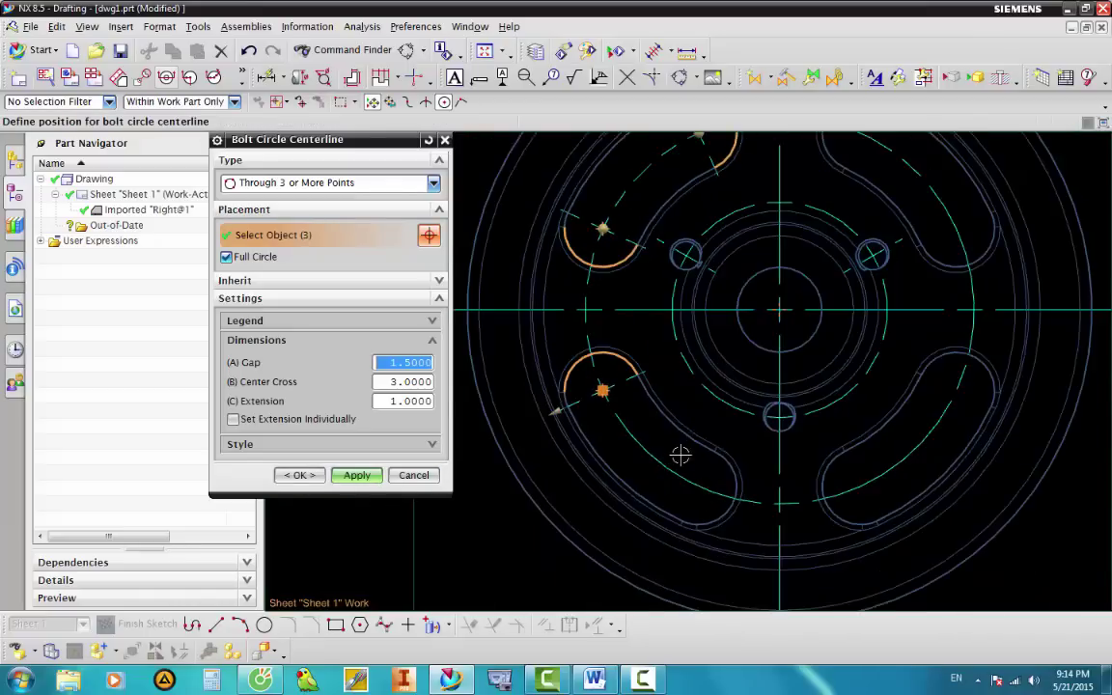
pyautogui.click(737, 481)
pyautogui.click(849, 512)
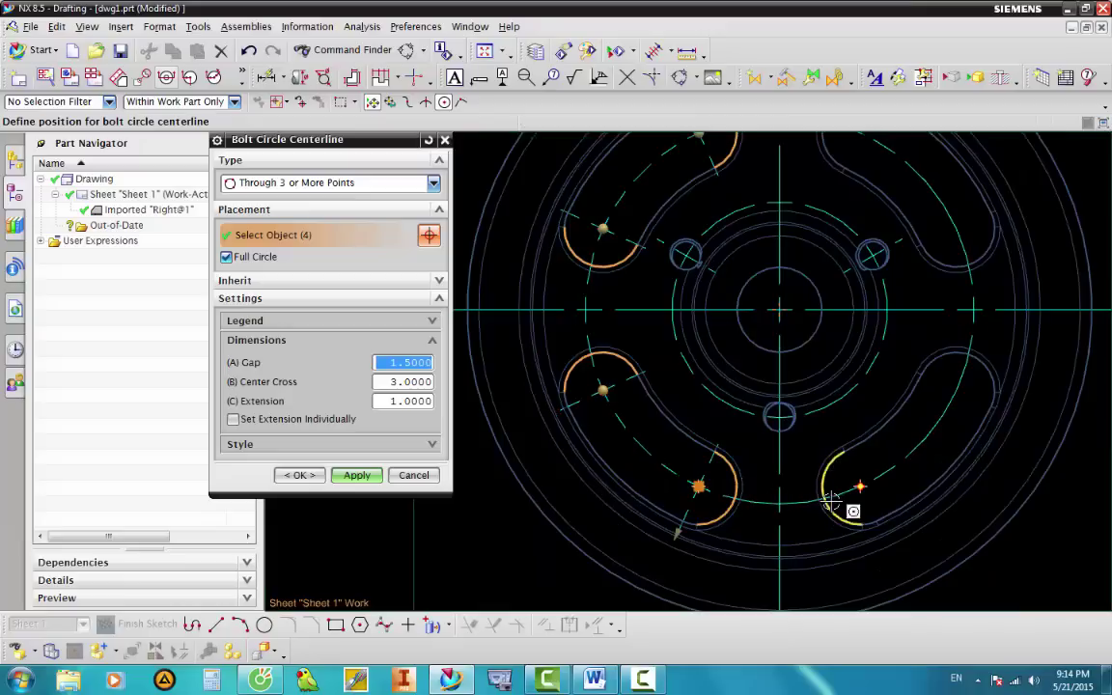
pyautogui.click(975, 361)
pyautogui.click(967, 241)
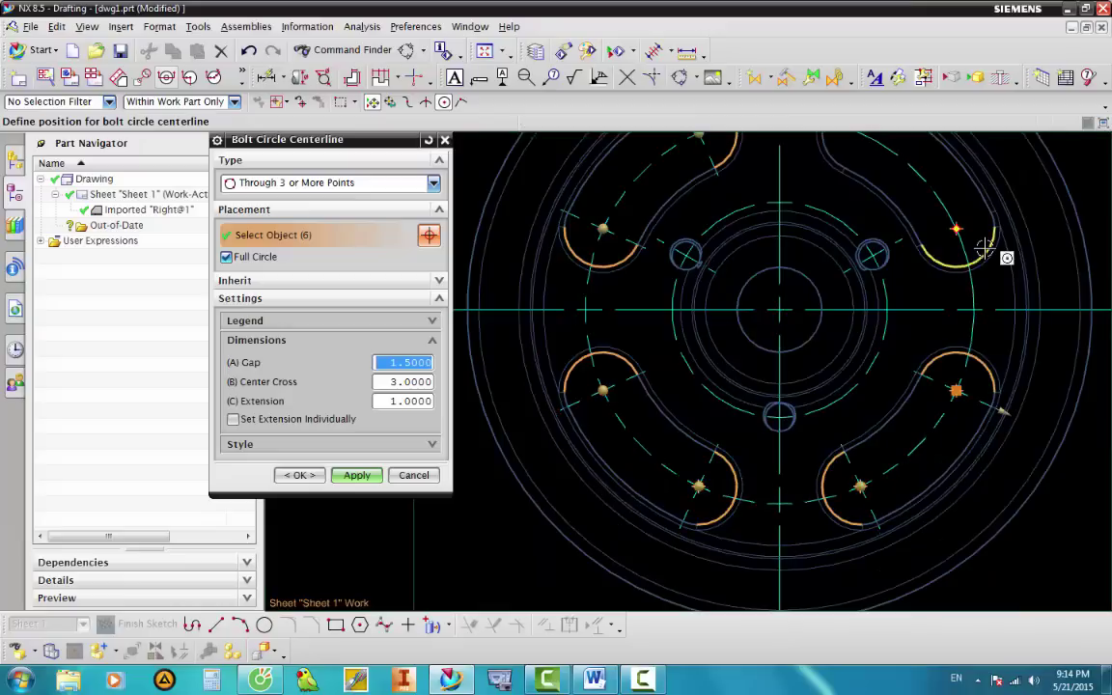
pyautogui.scroll(-3, 834, 282)
pyautogui.scroll(2, 834, 282)
pyautogui.click(841, 289)
pyautogui.scroll(-3, 847, 295)
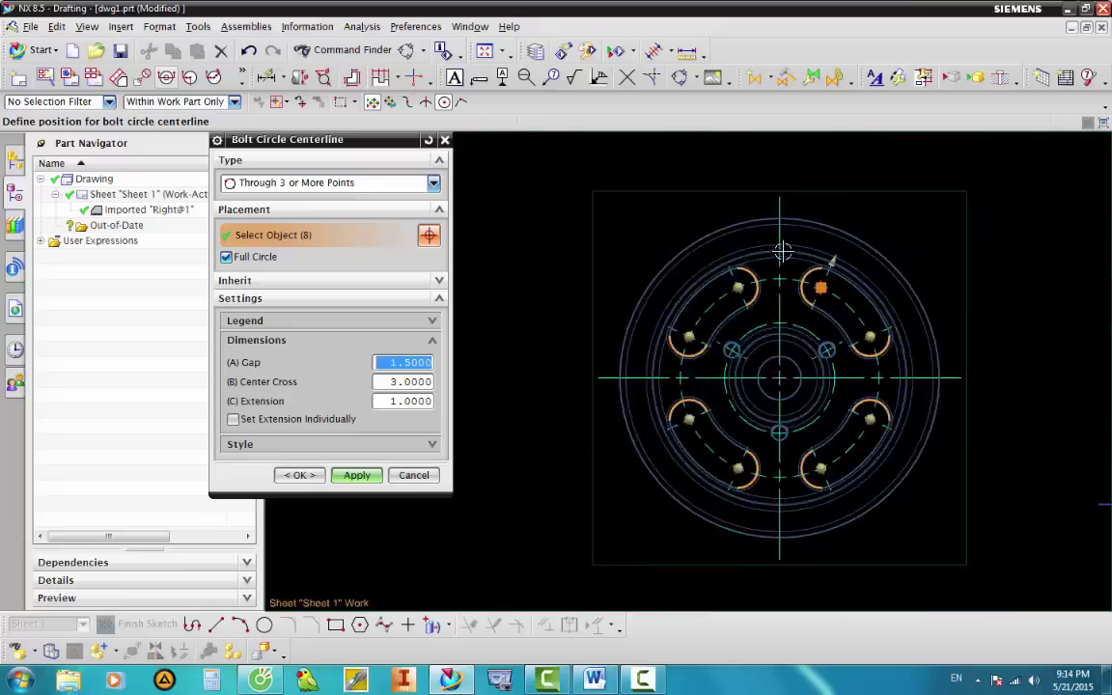
pyautogui.click(301, 476)
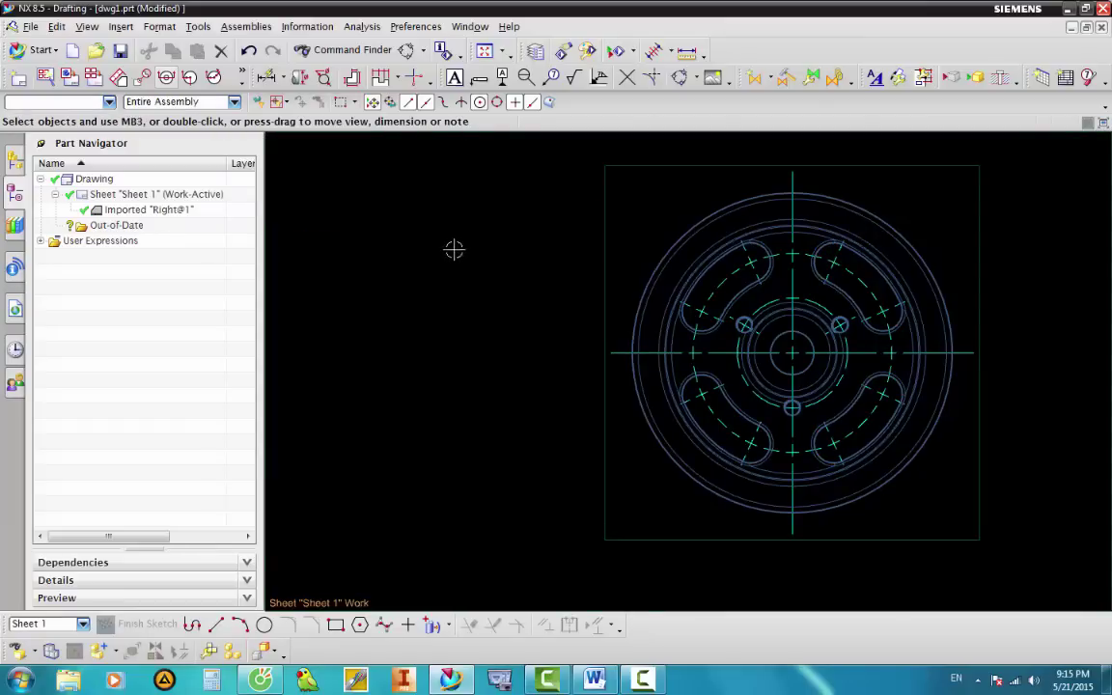
pyautogui.scroll(-2, 501, 319)
# Add the Ø82 diameter dimension at upper left, checking its precision and tolerance style.
pyautogui.scroll(3, 653, 360)
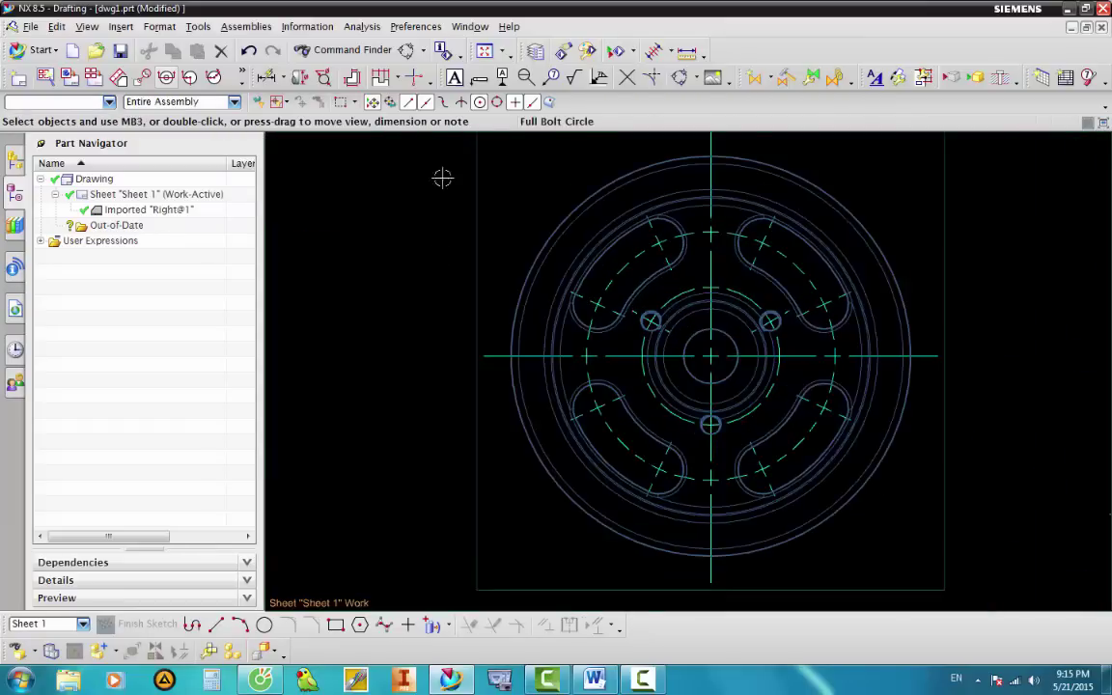
pyautogui.click(323, 77)
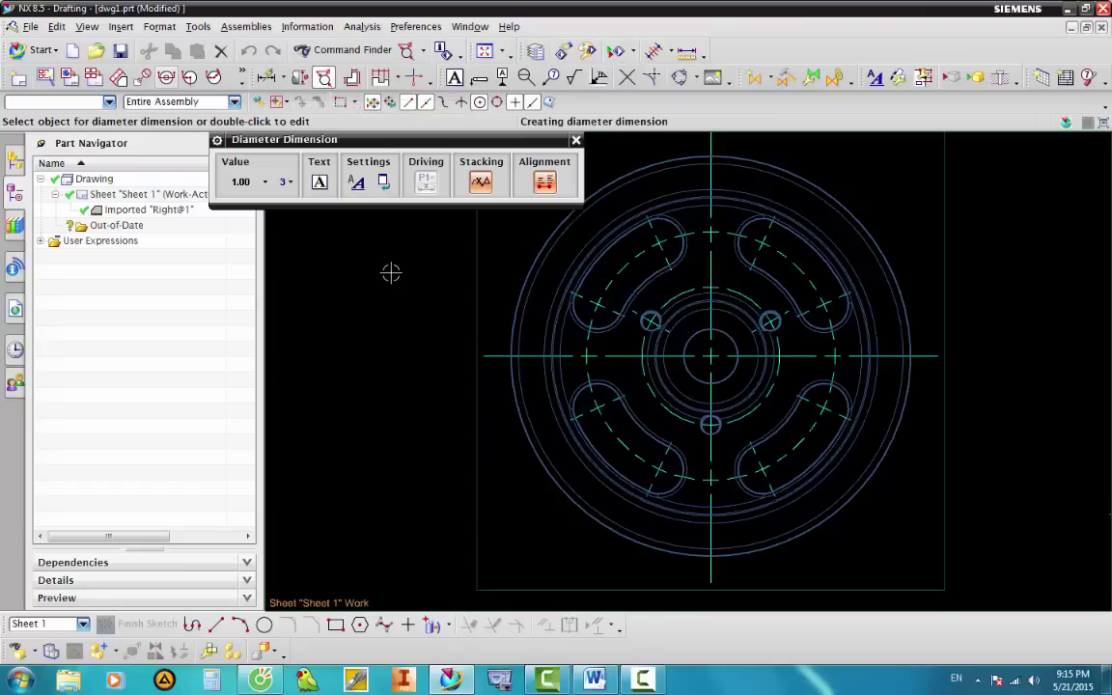
pyautogui.scroll(2, 619, 304)
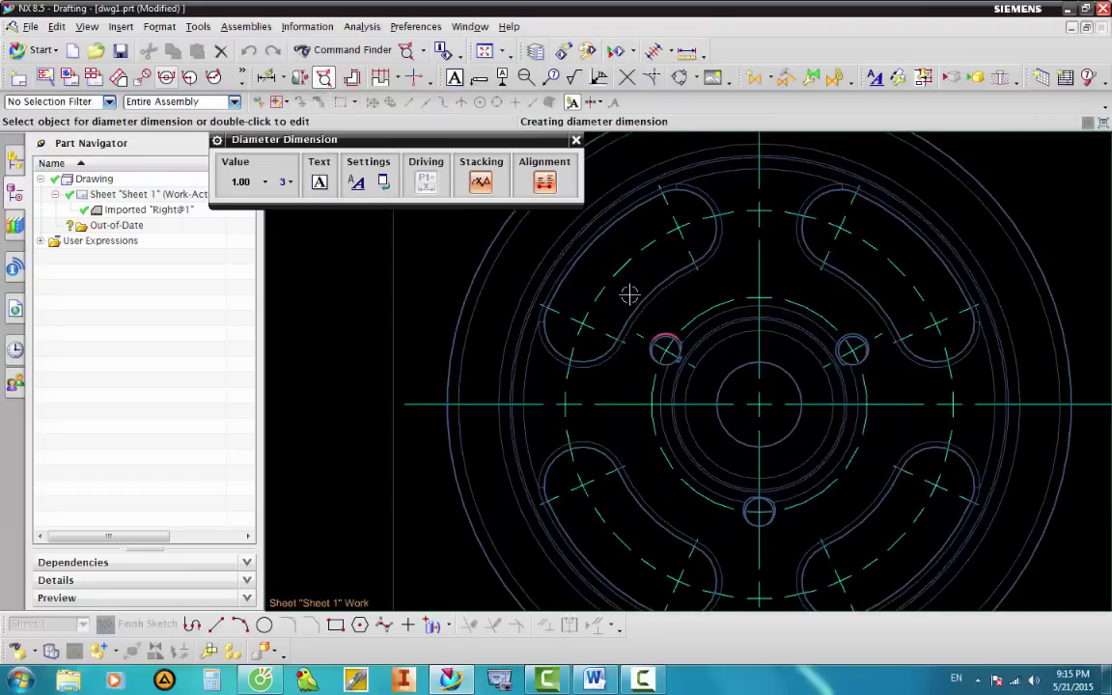
pyautogui.click(586, 247)
pyautogui.keyDown('shift'); pyautogui.moveTo(589, 249); pyautogui.dragTo(648, 299, button='middle'); pyautogui.keyUp('shift')
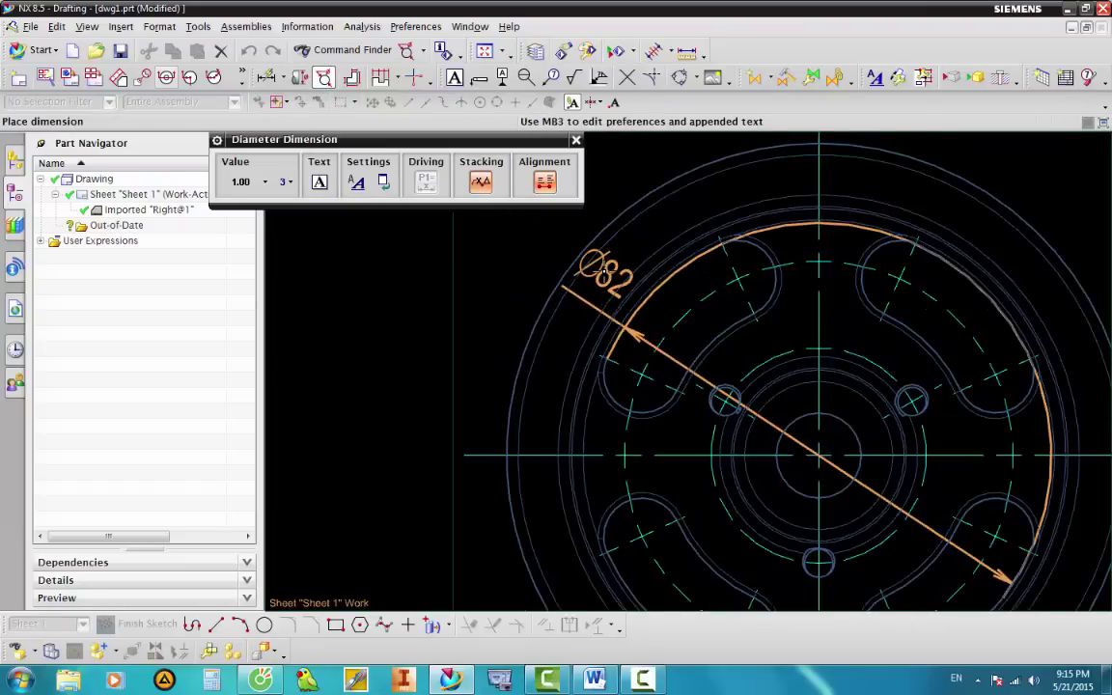
pyautogui.scroll(-2, 690, 266)
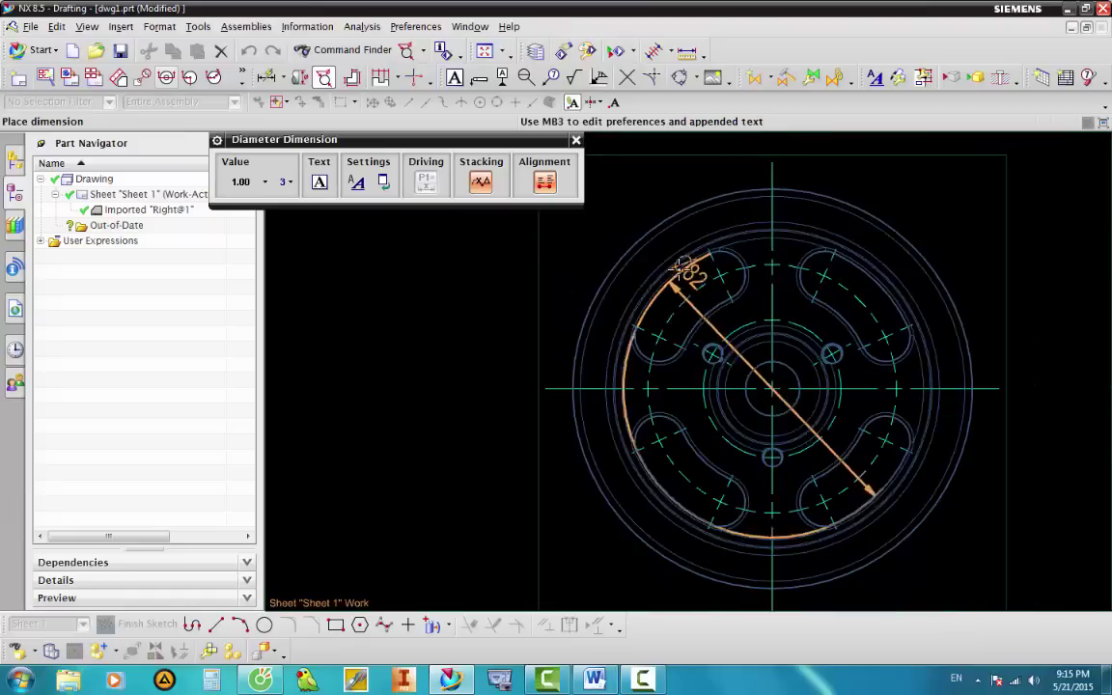
pyautogui.click(356, 184)
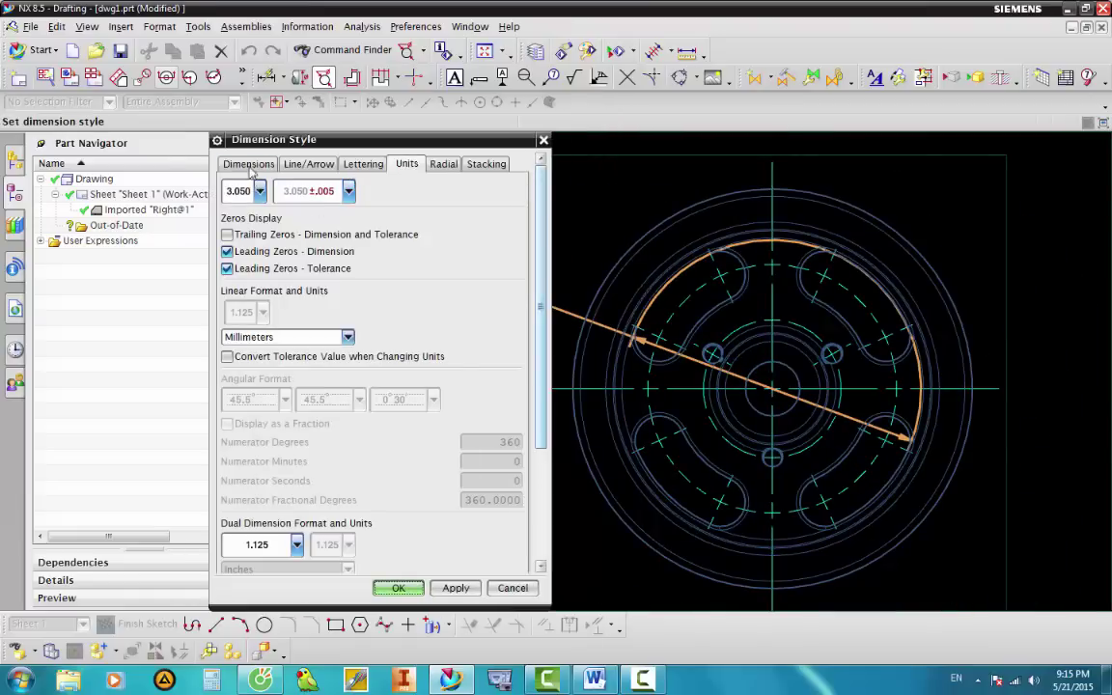
pyautogui.click(249, 165)
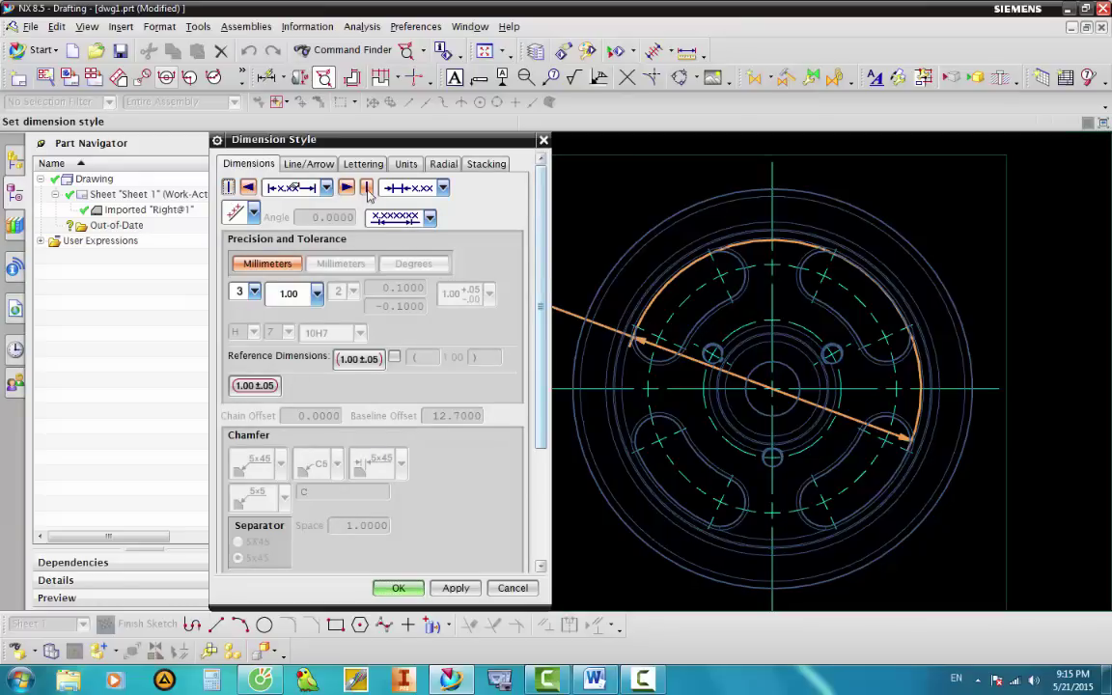
pyautogui.click(399, 588)
pyautogui.scroll(-3, 617, 290)
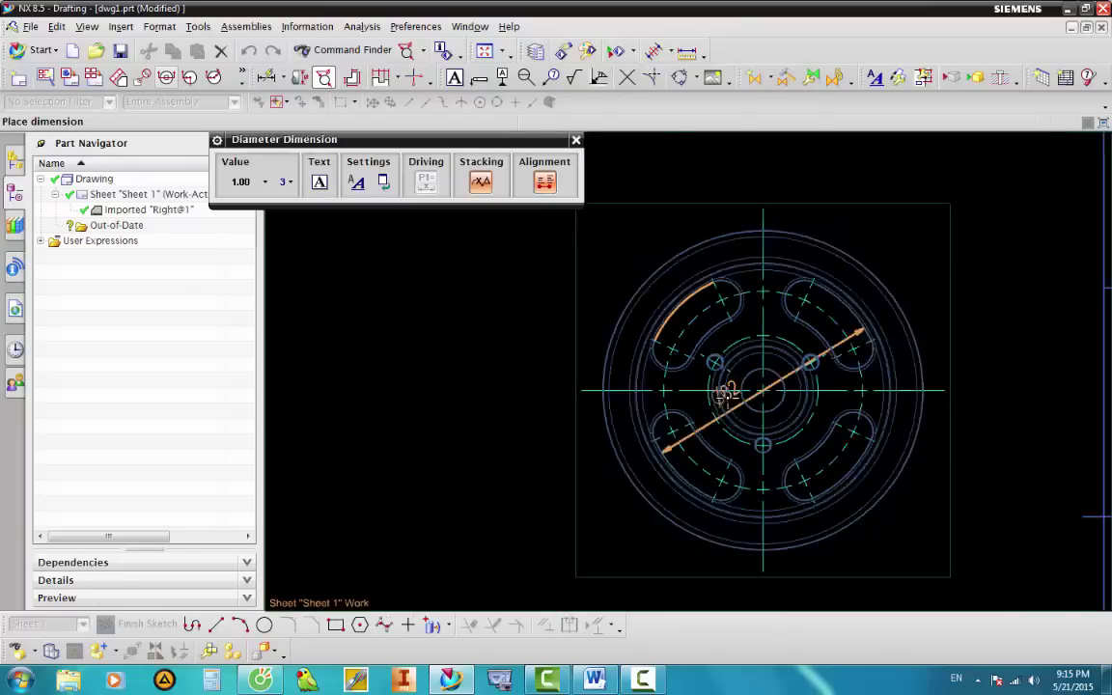
pyautogui.click(647, 287)
# Add the Ø55 diameter dimension and drag Ø82 and Ø55 clear of the part.
pyautogui.scroll(3, 709, 376)
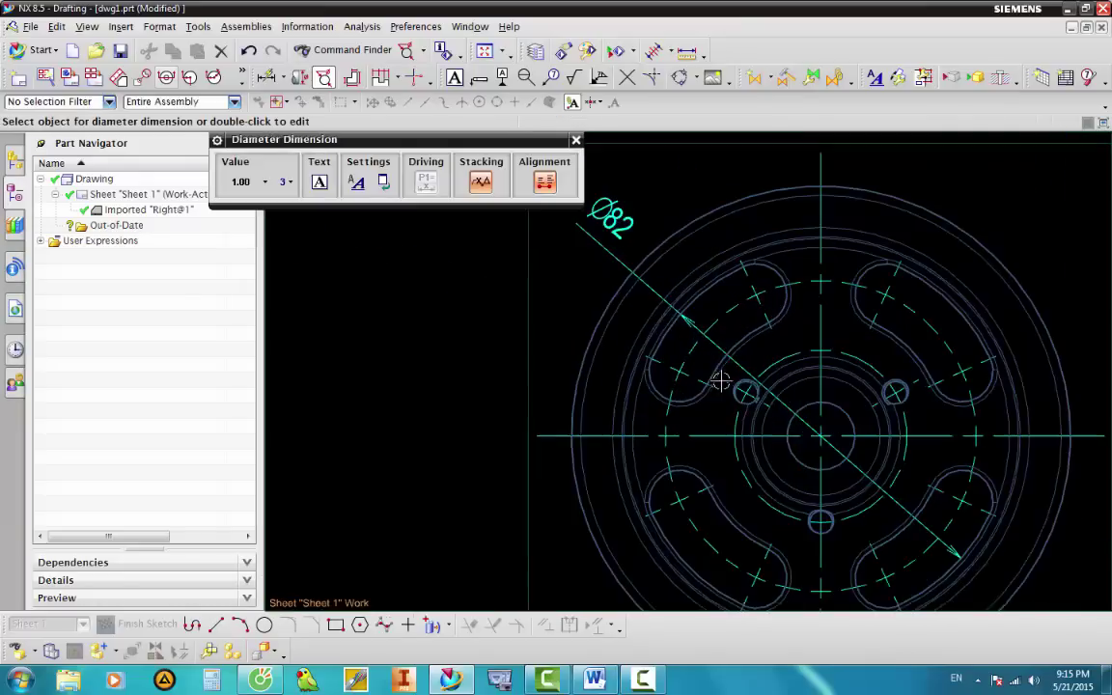
pyautogui.click(719, 367)
pyautogui.scroll(-2, 714, 362)
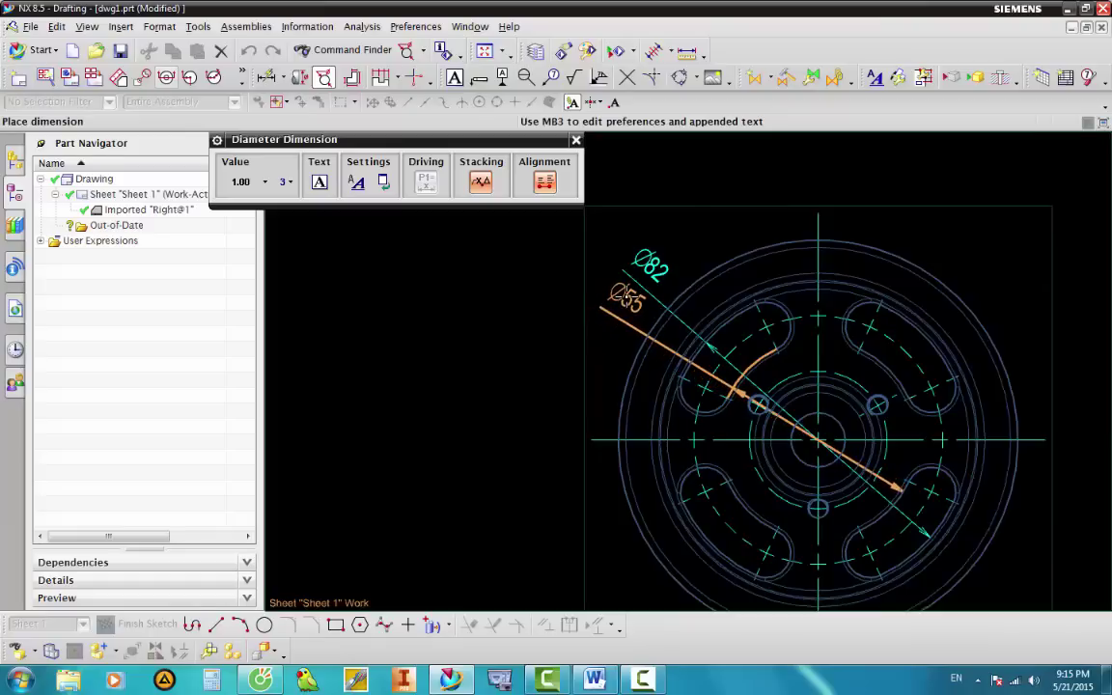
pyautogui.click(626, 297)
pyautogui.moveTo(644, 262); pyautogui.dragTo(690, 243)
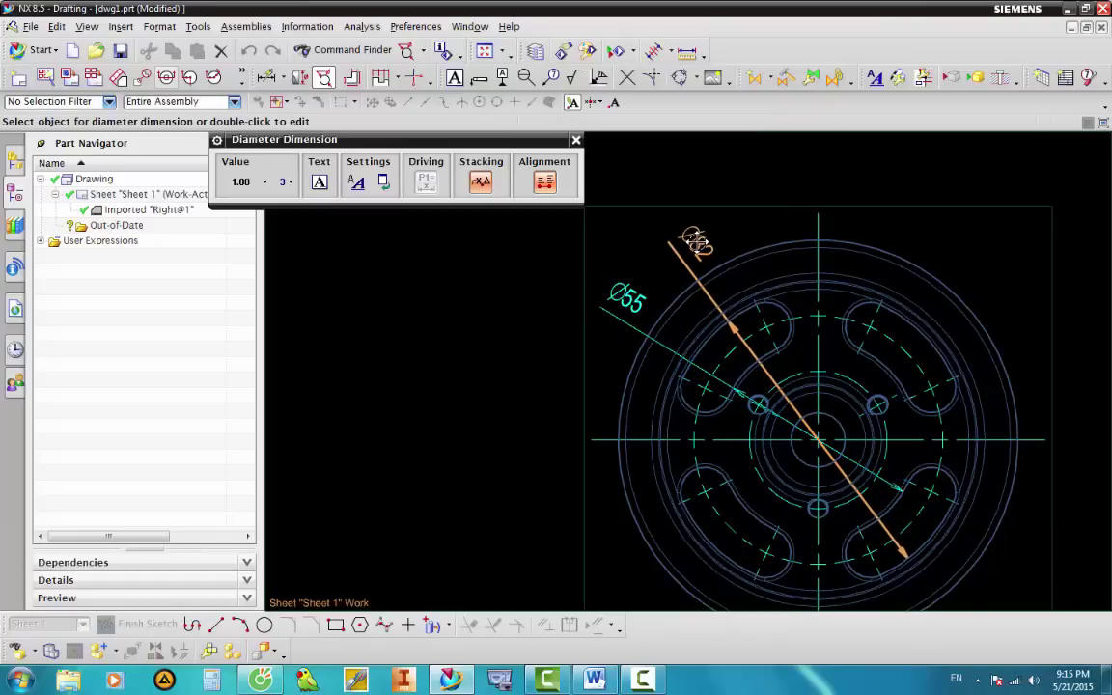
pyautogui.moveTo(650, 285); pyautogui.dragTo(643, 274)
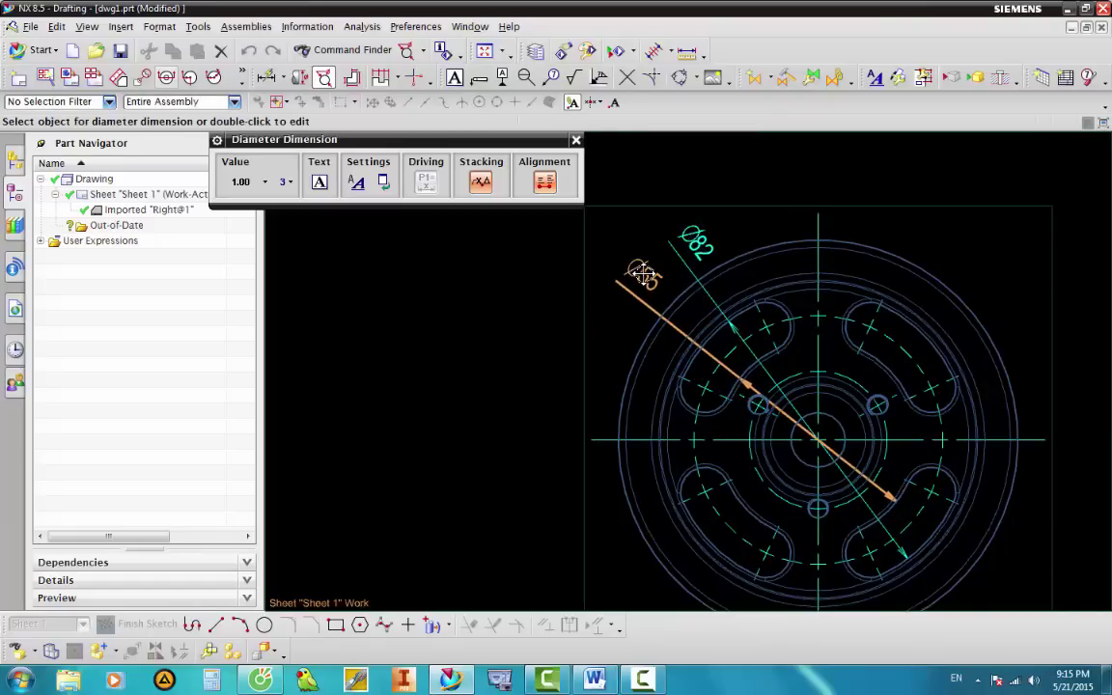
# Dimension the bolt circle as Ø38, placed below left of the view.
pyautogui.scroll(-1, 598, 279)
pyautogui.scroll(1, 599, 279)
pyautogui.click(708, 262)
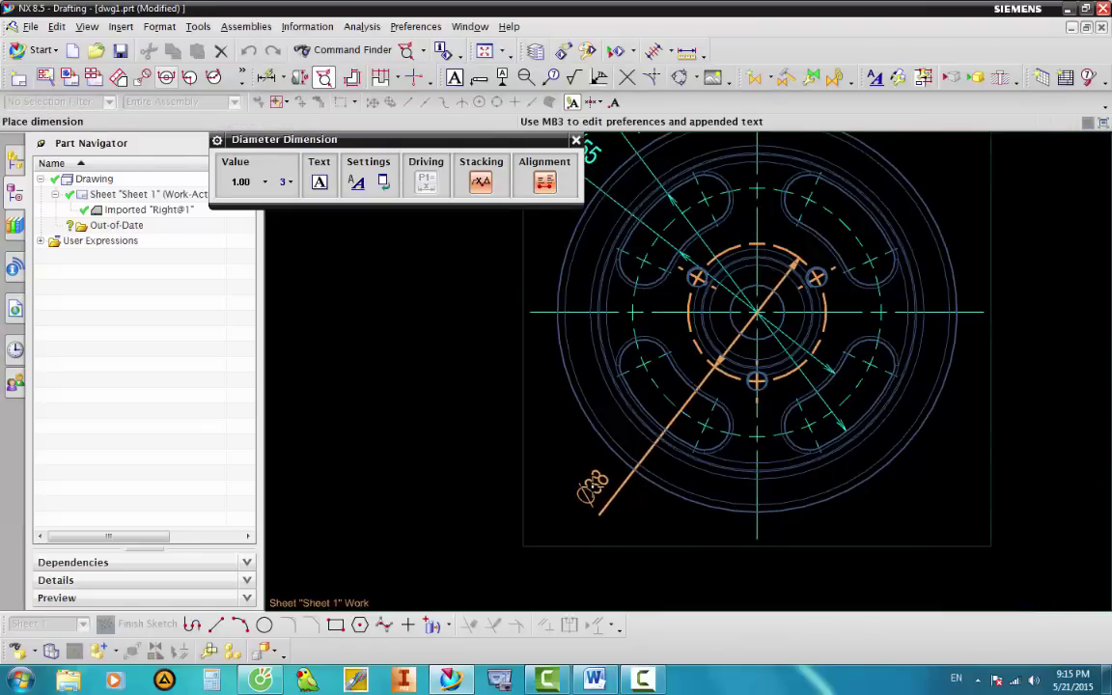
pyautogui.click(602, 475)
pyautogui.press('Escape')
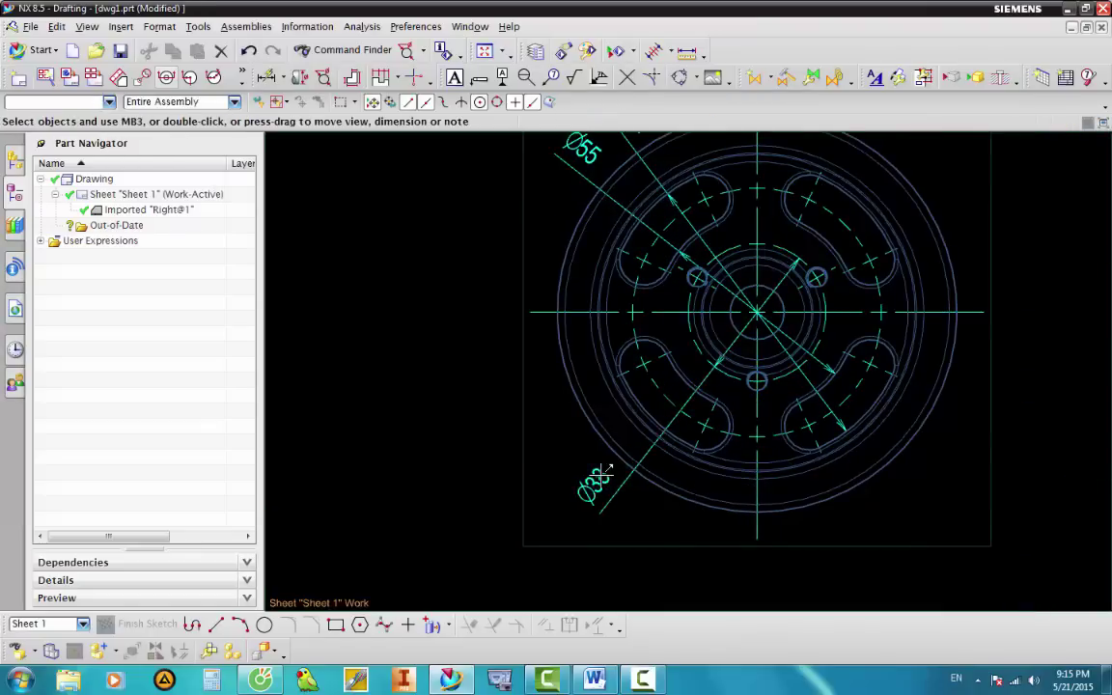
# Add two 7.5 dimensions from the horizontal centreline to the upper and lower slot edges, left of the view.
pyautogui.click(267, 79)
pyautogui.scroll(3, 642, 309)
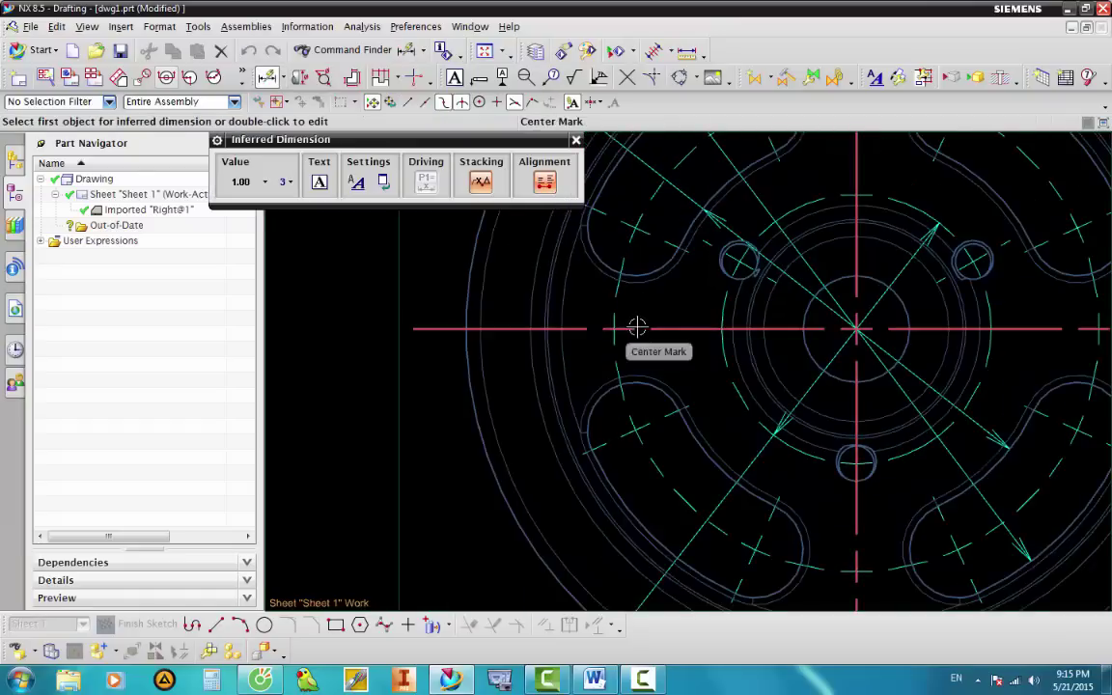
pyautogui.click(637, 327)
pyautogui.click(641, 277)
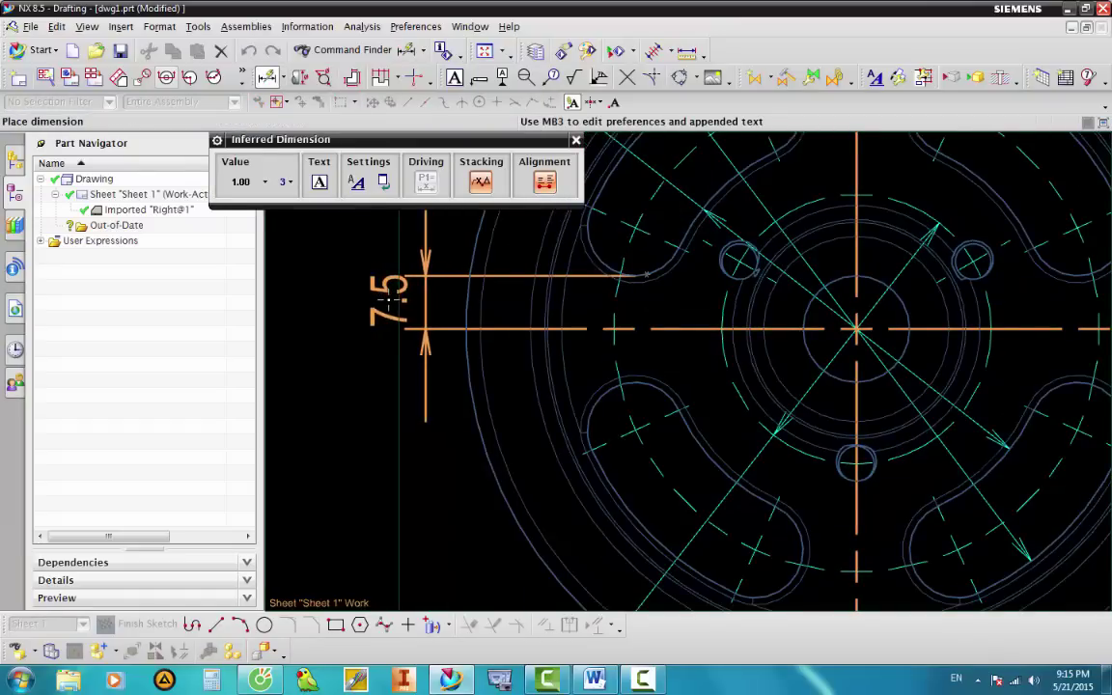
pyautogui.click(391, 299)
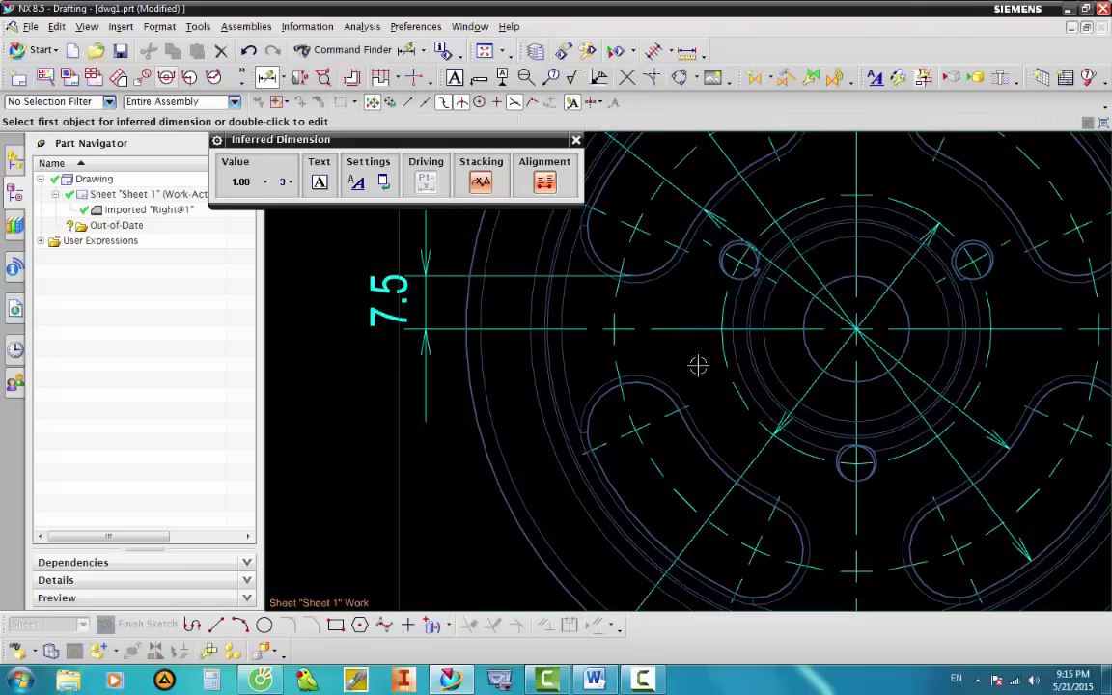
pyautogui.click(652, 331)
pyautogui.click(655, 386)
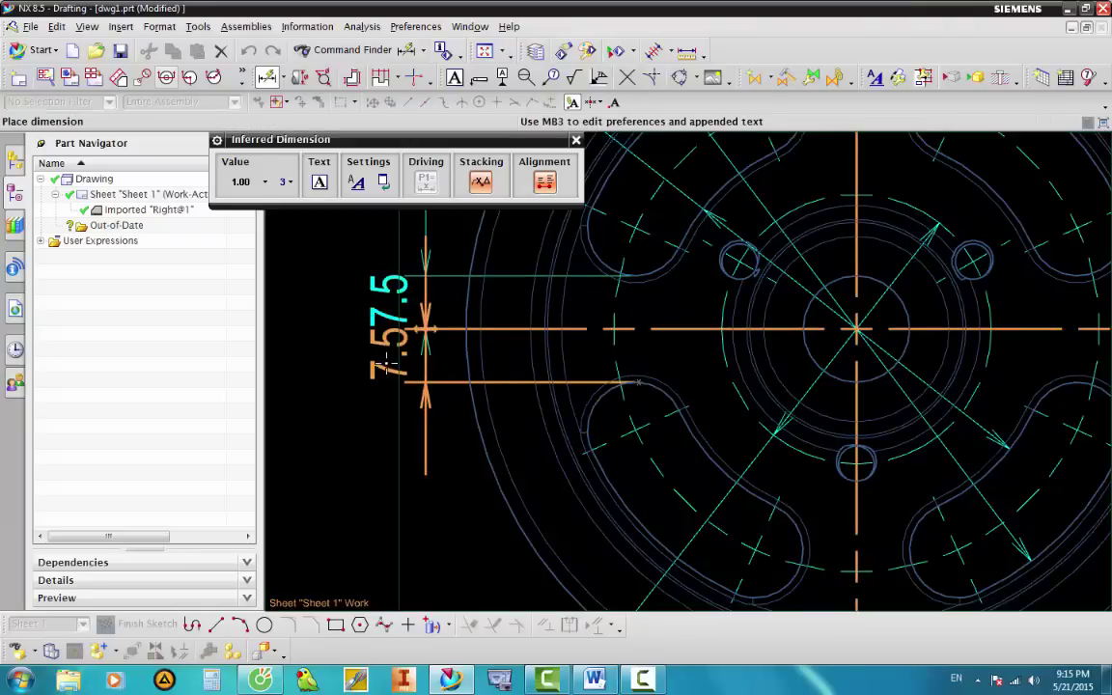
pyautogui.click(386, 444)
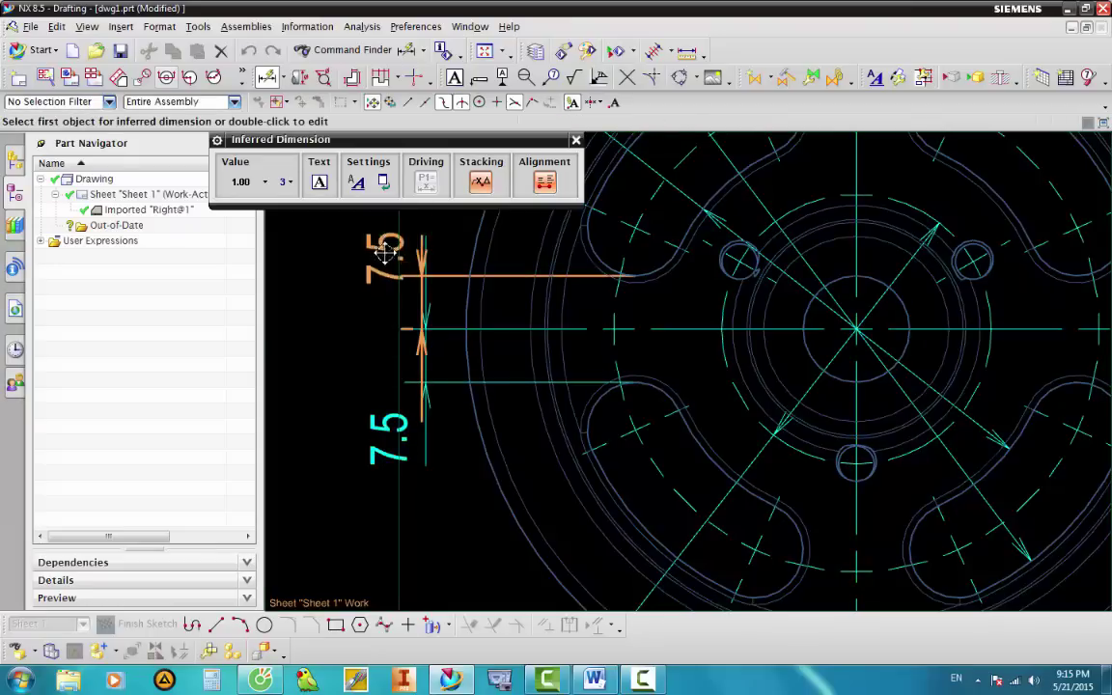
pyautogui.scroll(-1, 382, 285)
pyautogui.moveTo(383, 286); pyautogui.dragTo(388, 282)
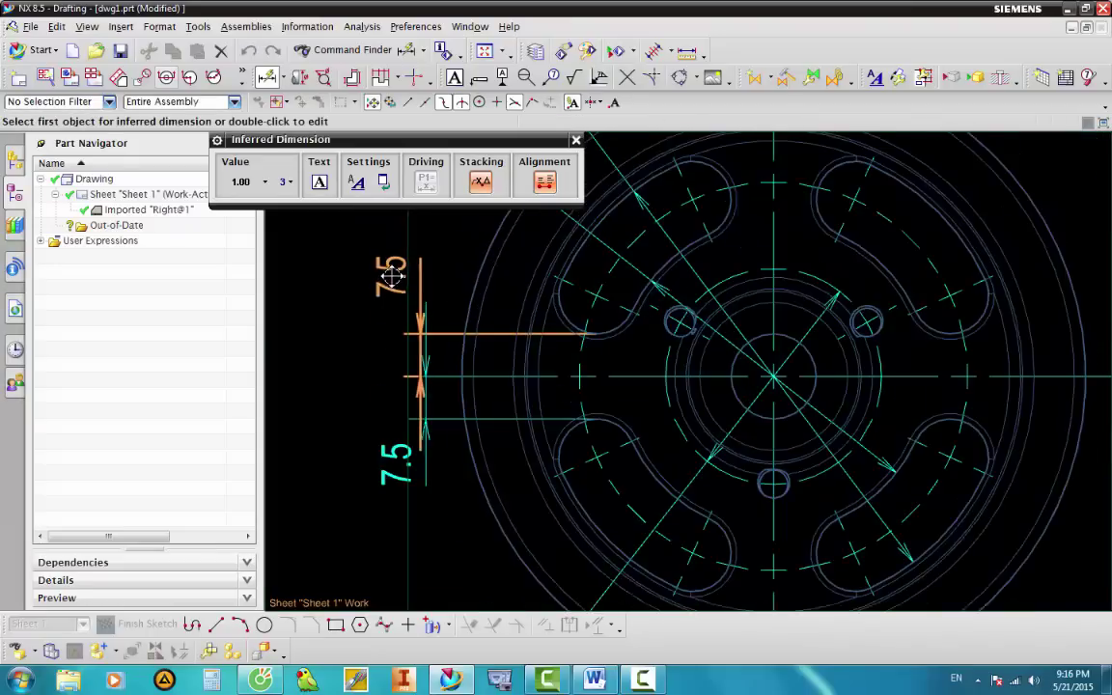
pyautogui.scroll(-3, 396, 423)
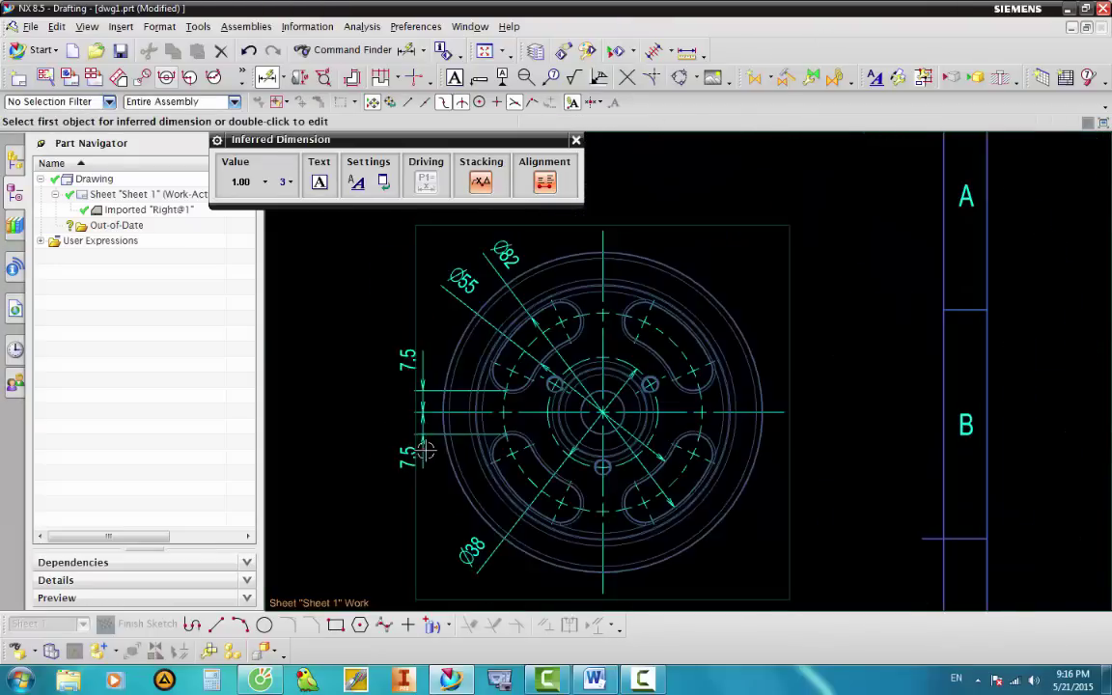
pyautogui.scroll(2, 608, 321)
pyautogui.scroll(2, 566, 299)
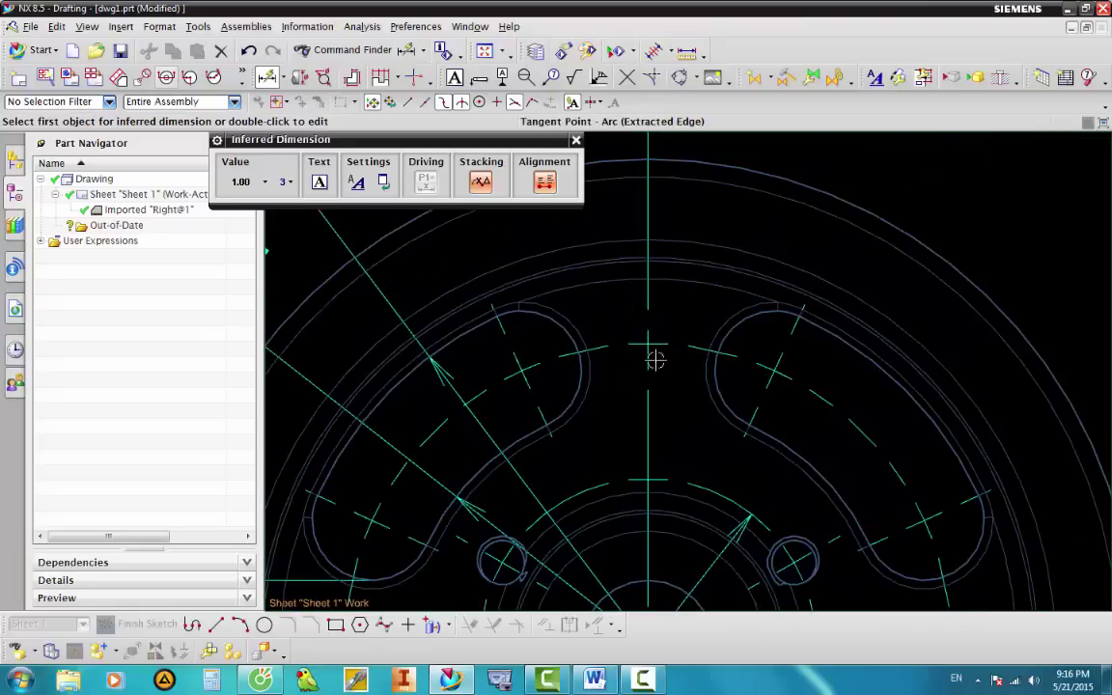
# Add two 7.5 dimensions from the vertical centreline to the left and right slot arcs, above the view.
pyautogui.click(649, 370)
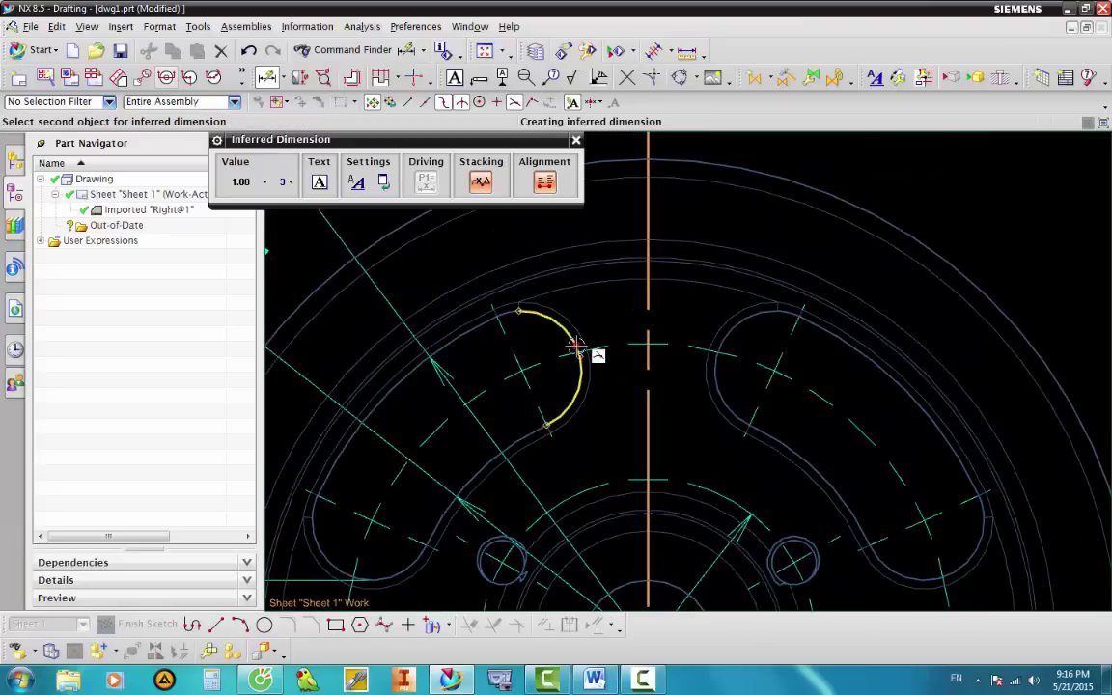
pyautogui.click(579, 375)
pyautogui.scroll(-2, 579, 375)
pyautogui.scroll(2, 606, 233)
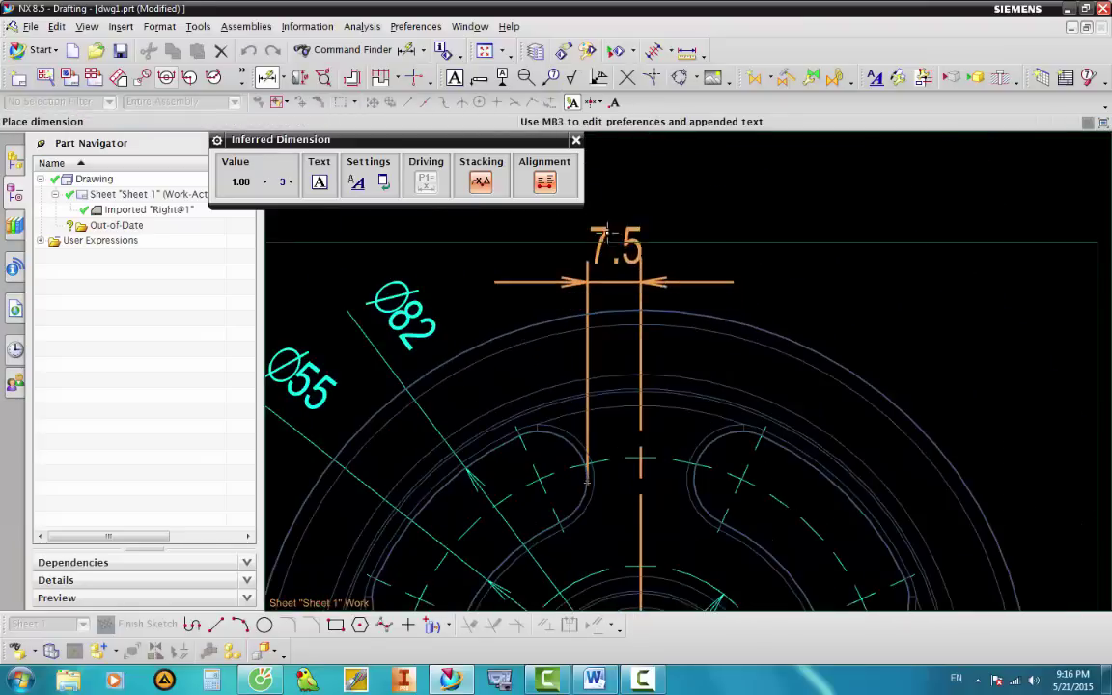
pyautogui.click(570, 227)
pyautogui.scroll(-2, 625, 378)
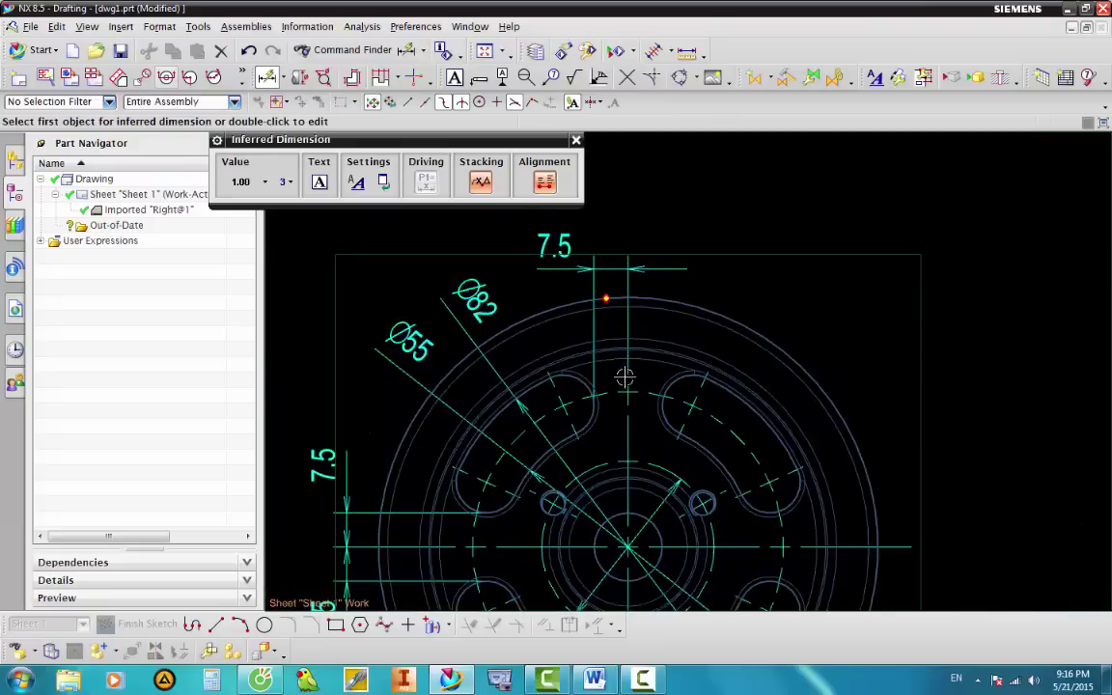
pyautogui.scroll(2, 625, 378)
pyautogui.click(629, 442)
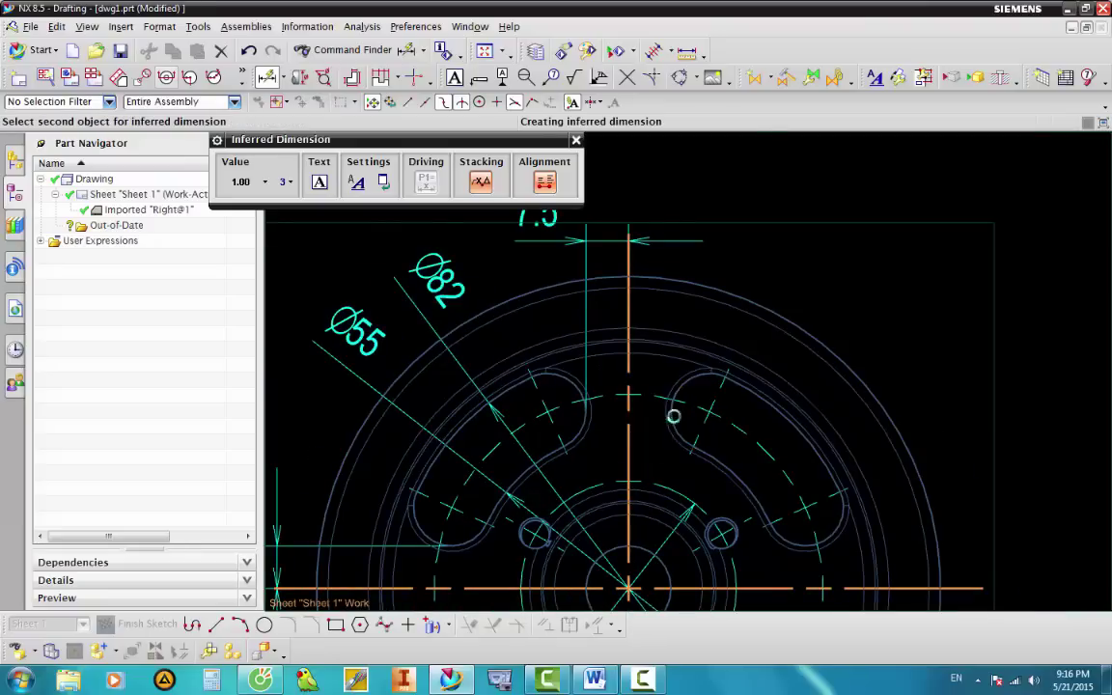
pyautogui.click(672, 416)
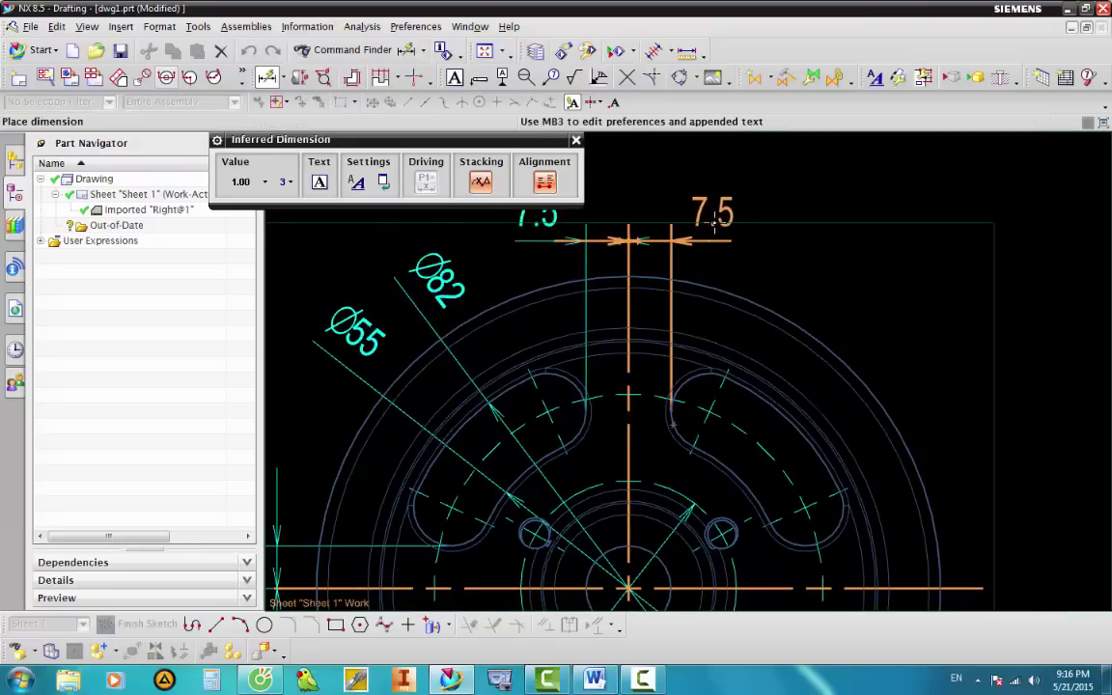
pyautogui.click(717, 222)
pyautogui.scroll(-2, 680, 184)
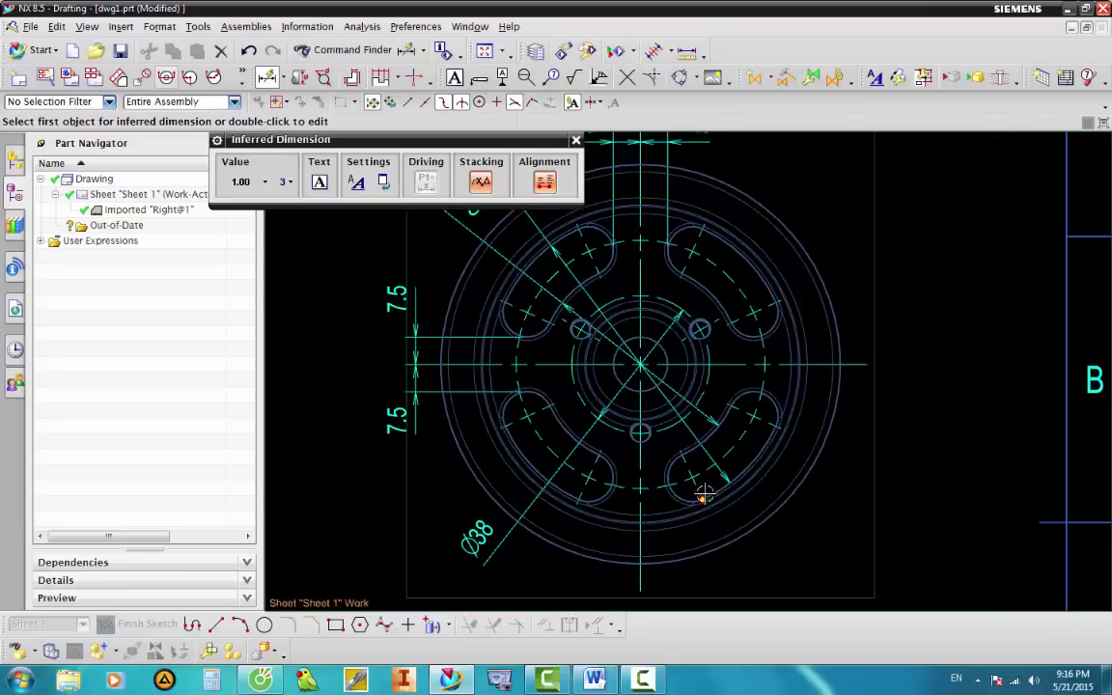
pyautogui.scroll(1, 723, 473)
pyautogui.scroll(1, 598, 454)
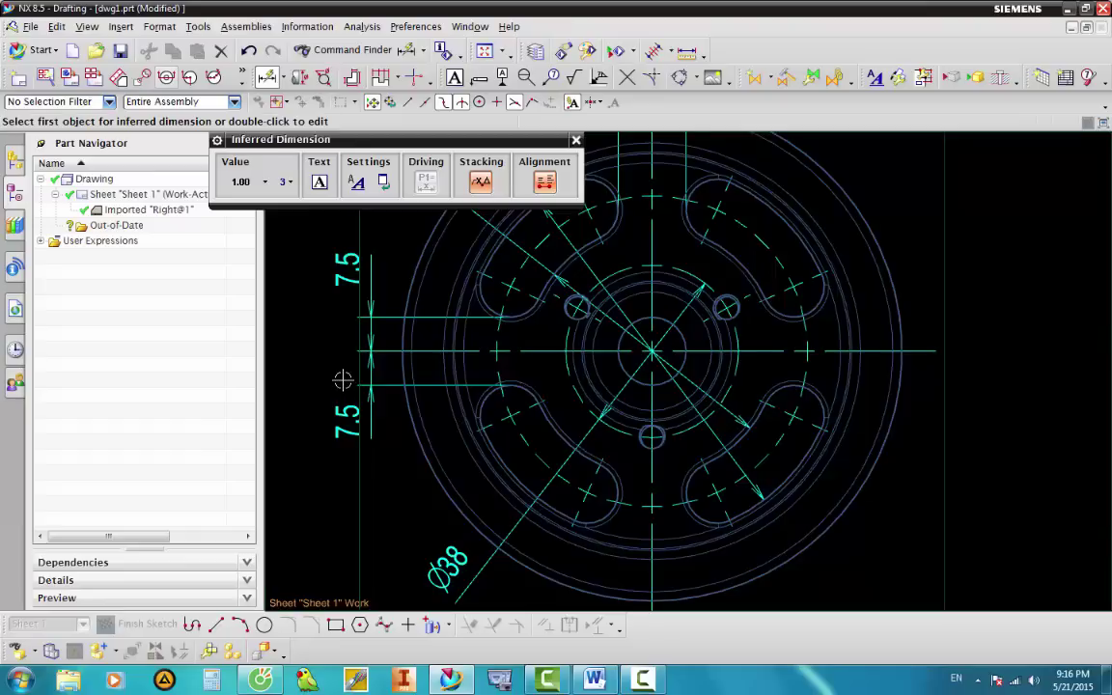
pyautogui.press('Escape')
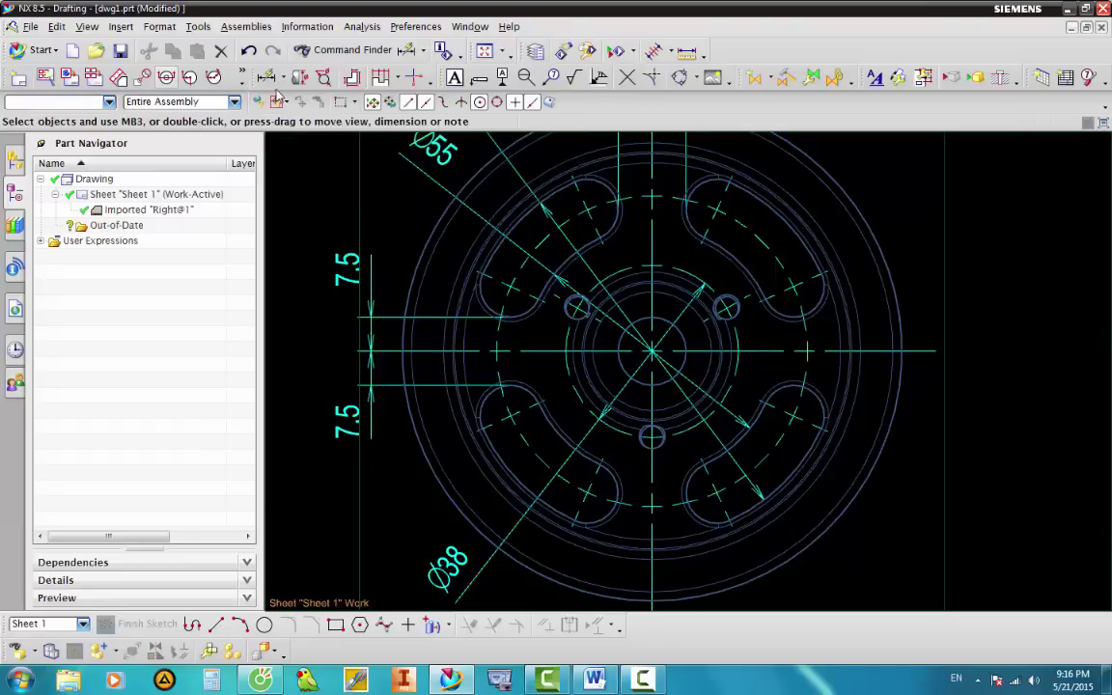
# Place a 120° angular dimension between the bolt-hole lines above the part.
pyautogui.click(284, 78)
pyautogui.click(280, 188)
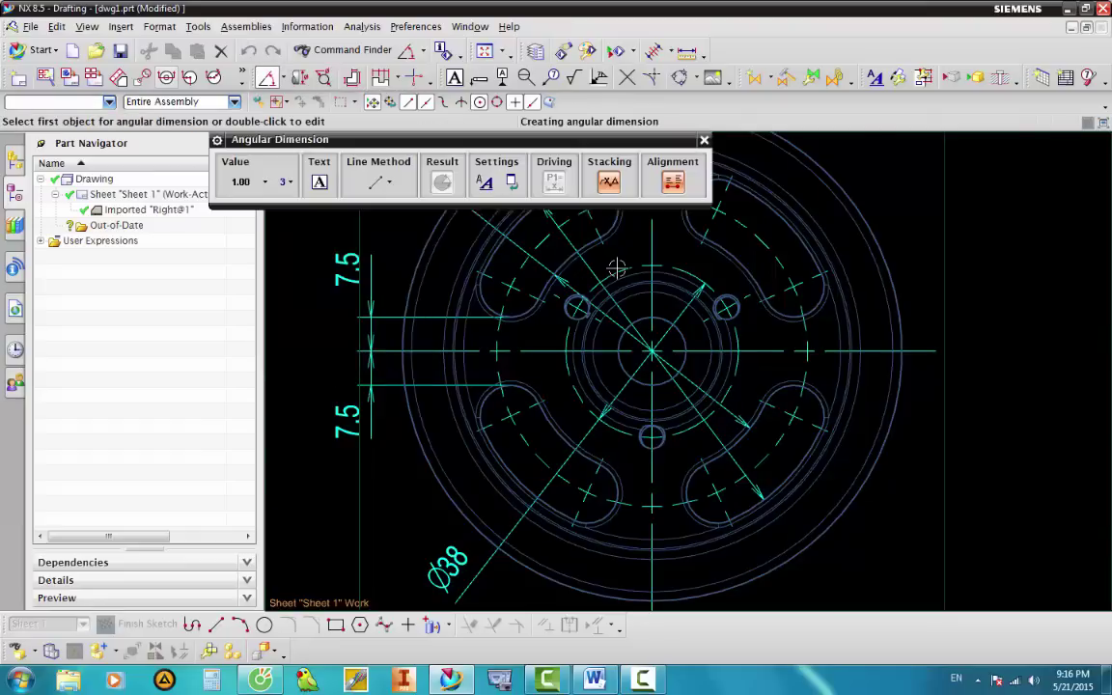
pyautogui.scroll(3, 599, 291)
pyautogui.scroll(2, 684, 303)
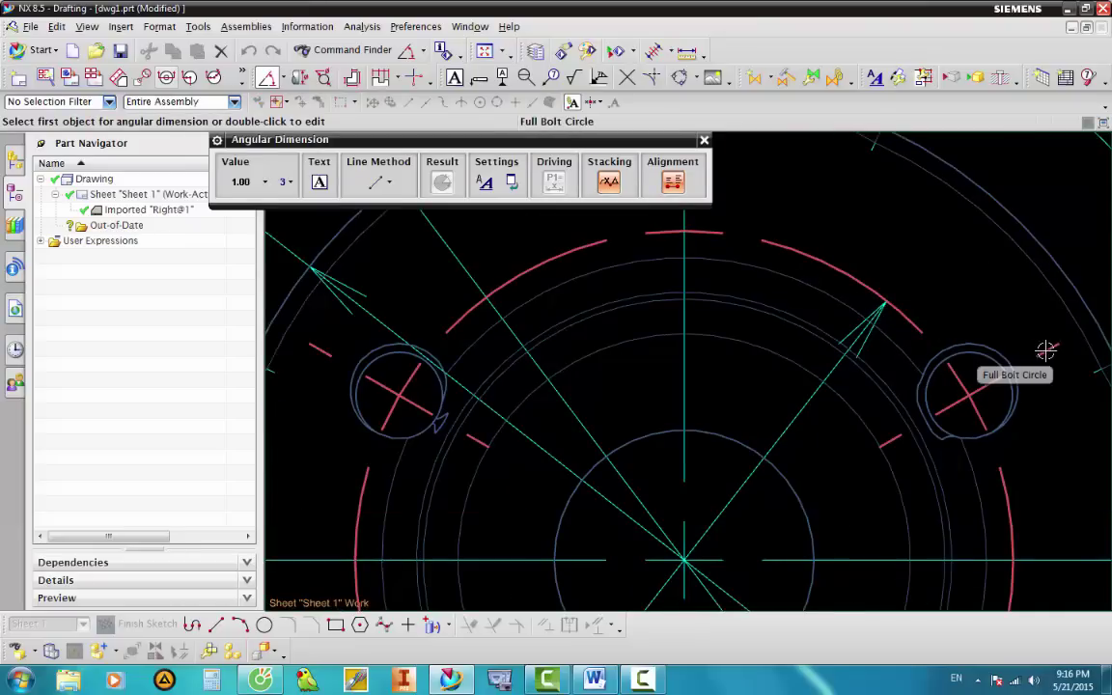
pyautogui.click(977, 369)
pyautogui.click(318, 349)
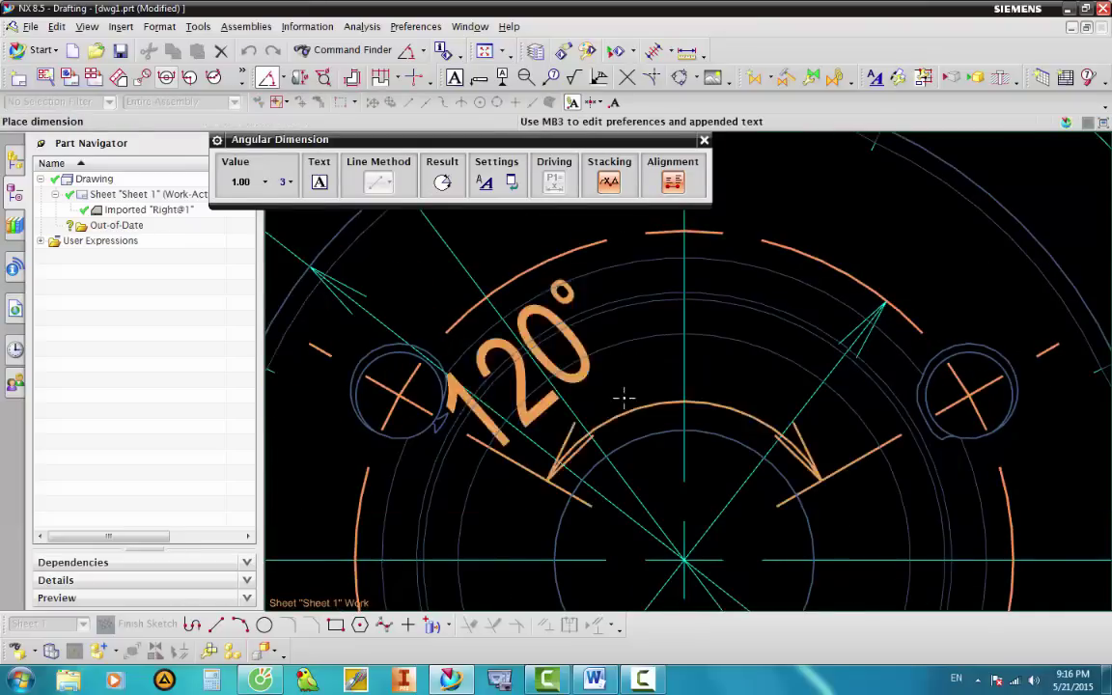
pyautogui.scroll(-2, 637, 396)
pyautogui.scroll(-2, 651, 410)
pyautogui.scroll(-3, 579, 366)
pyautogui.scroll(3, 637, 289)
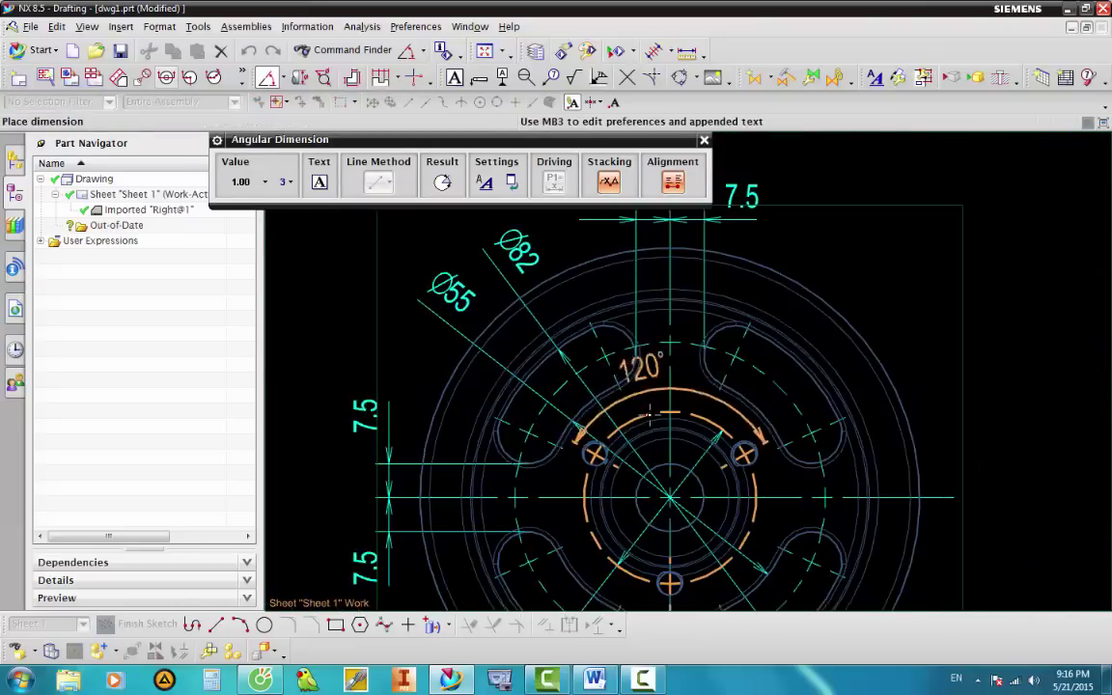
pyautogui.scroll(1, 632, 241)
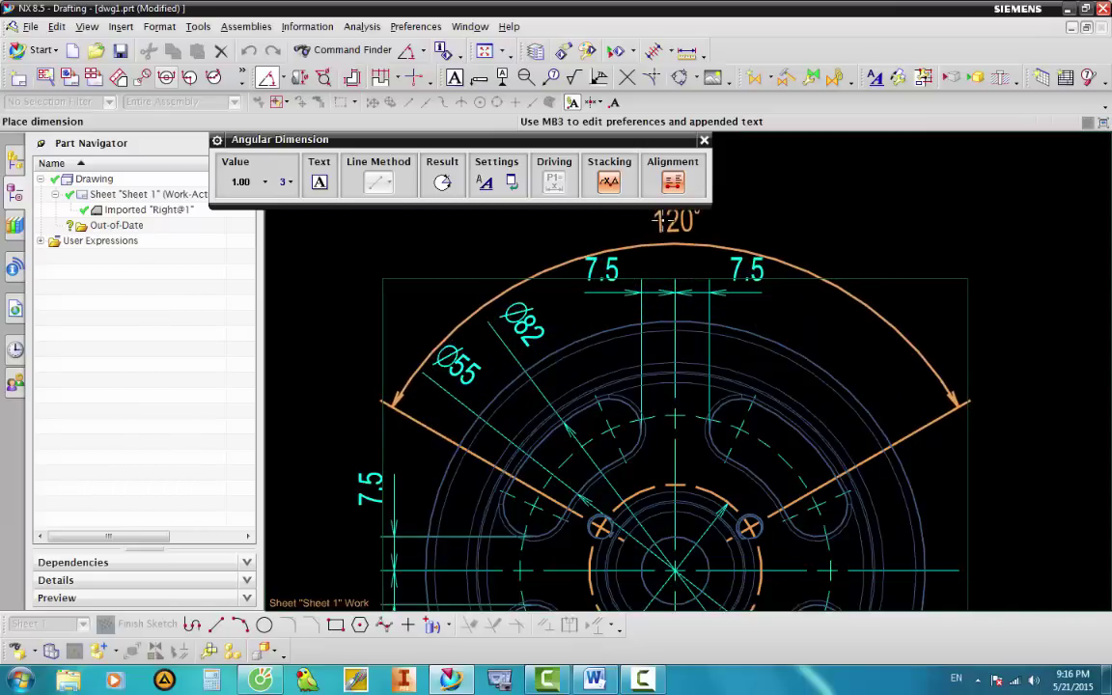
pyautogui.scroll(-4, 663, 225)
pyautogui.scroll(3, 663, 225)
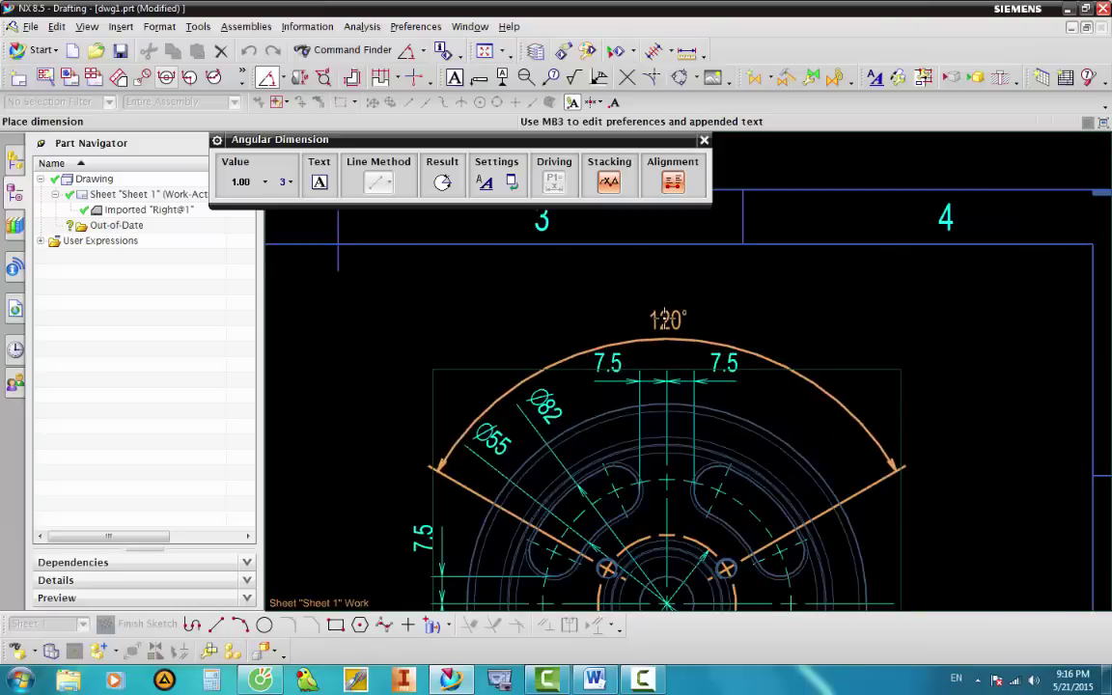
pyautogui.click(668, 328)
pyautogui.scroll(-3, 668, 328)
pyautogui.scroll(2, 628, 482)
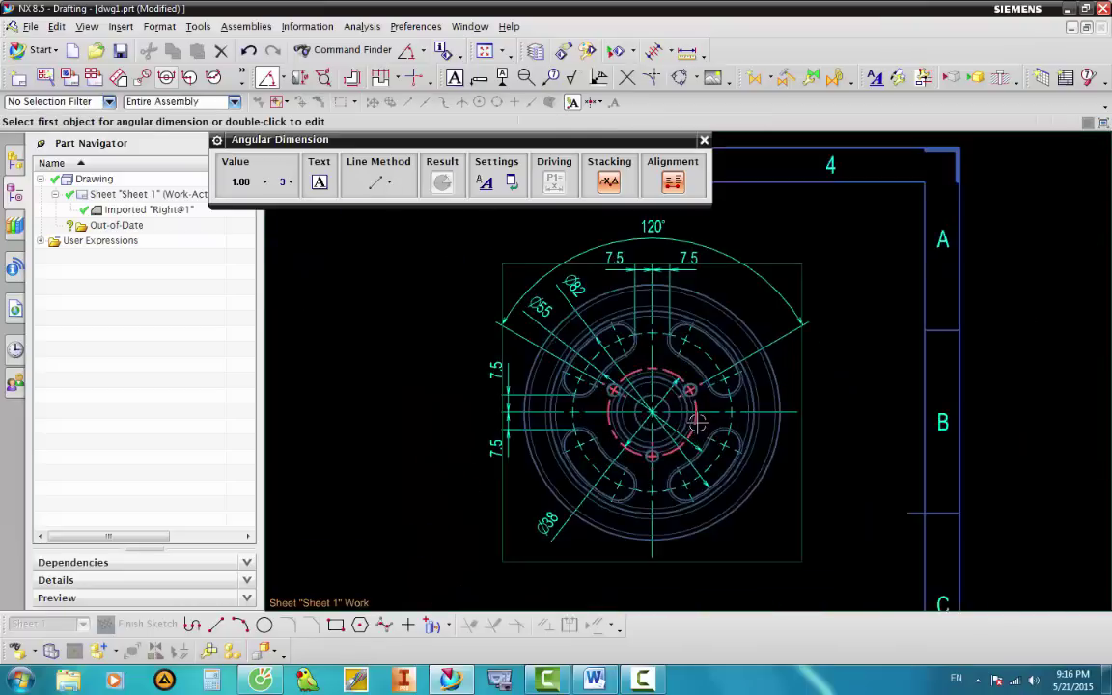
pyautogui.scroll(2, 627, 502)
pyautogui.scroll(2, 629, 522)
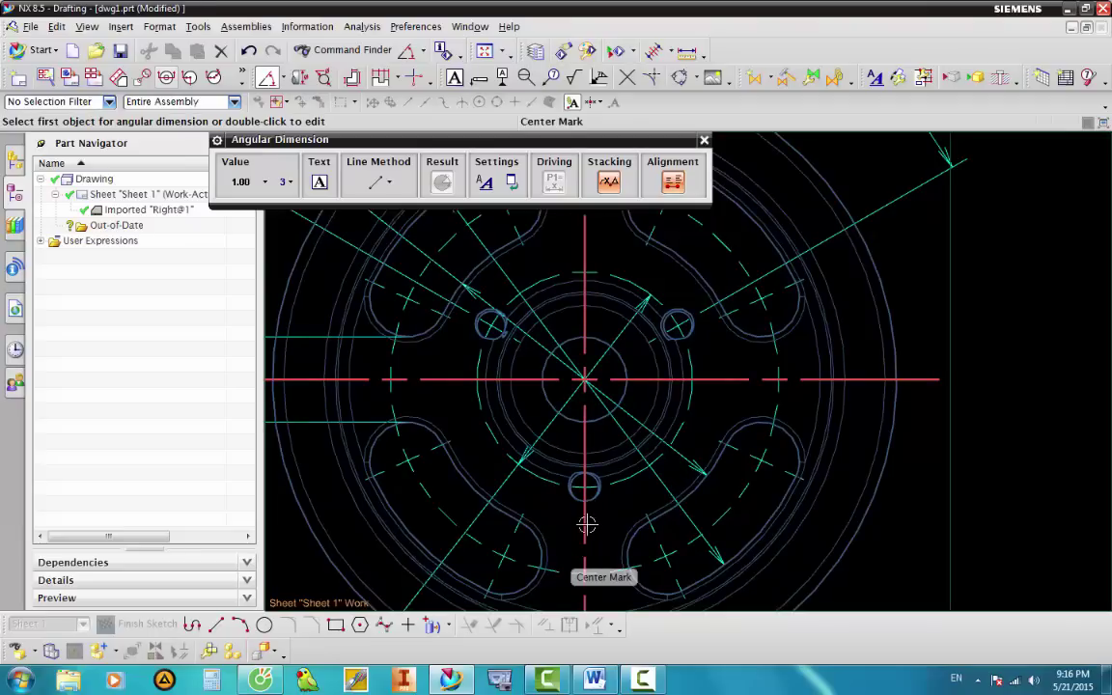
# Add the right-hand 120° angle from the centre mark to the 30° centreline.
pyautogui.click(582, 526)
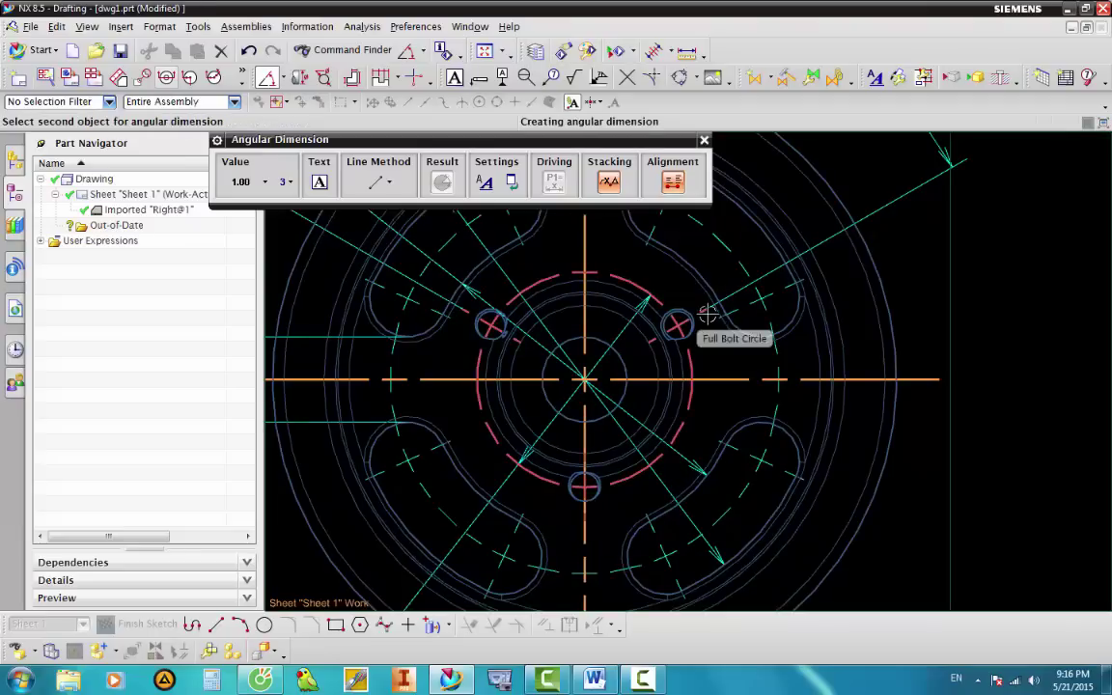
pyautogui.scroll(-3, 664, 376)
pyautogui.click(714, 333)
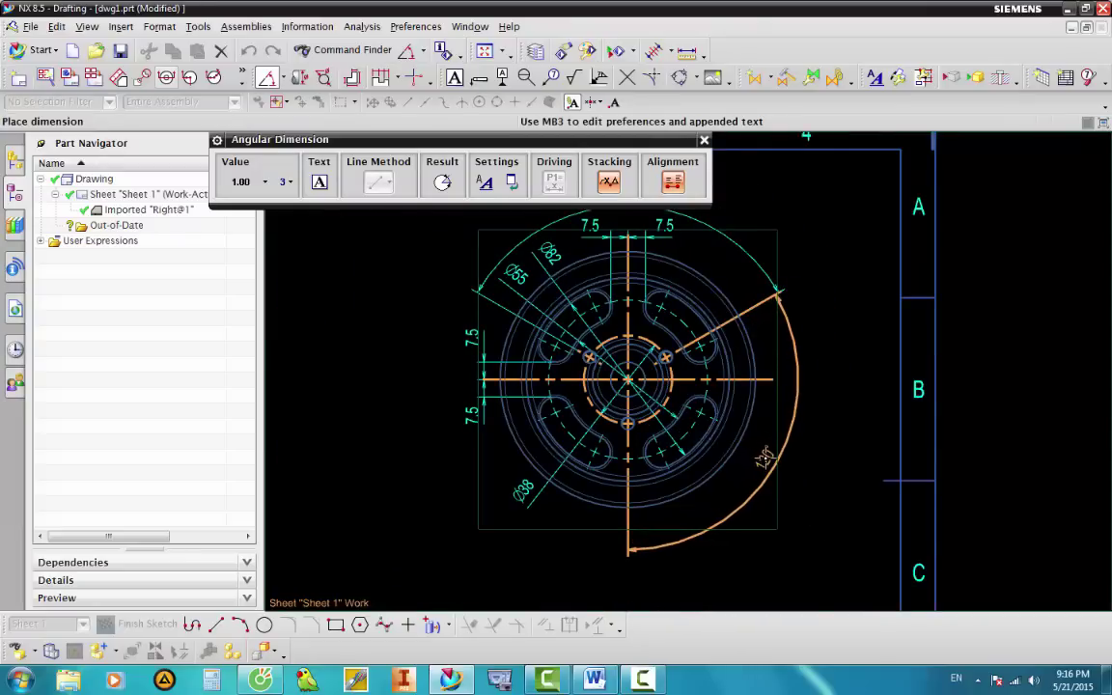
pyautogui.click(767, 459)
pyautogui.scroll(1, 627, 444)
pyautogui.scroll(2, 546, 386)
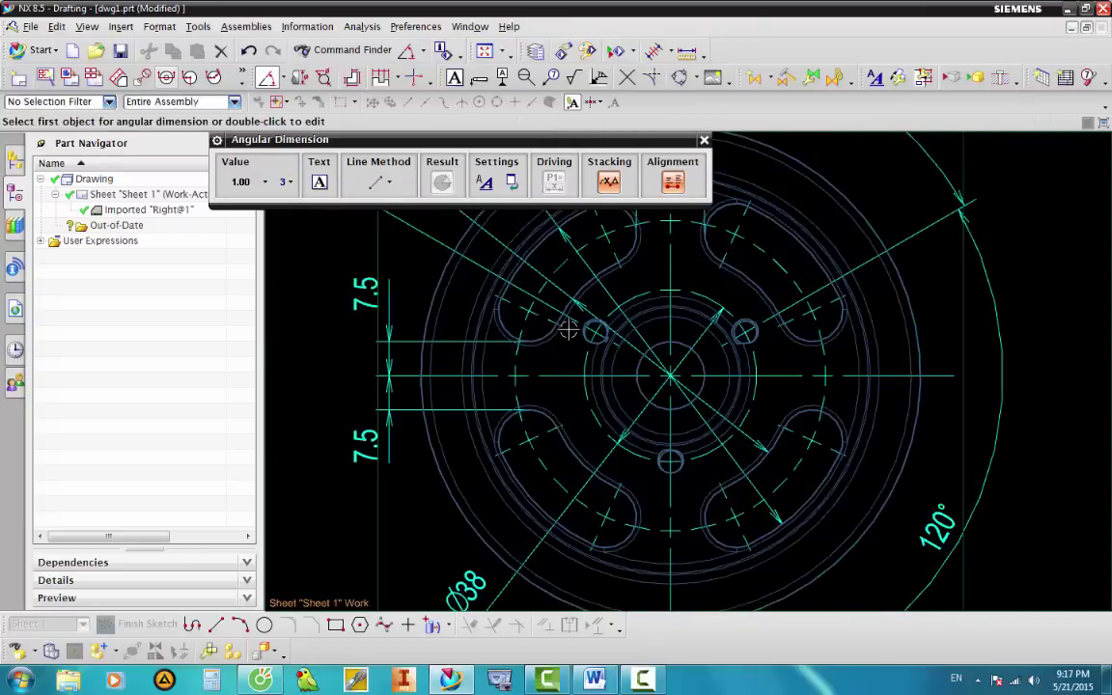
pyautogui.scroll(2, 583, 366)
pyautogui.scroll(-3, 583, 366)
pyautogui.press('Escape')
pyautogui.scroll(3, 636, 377)
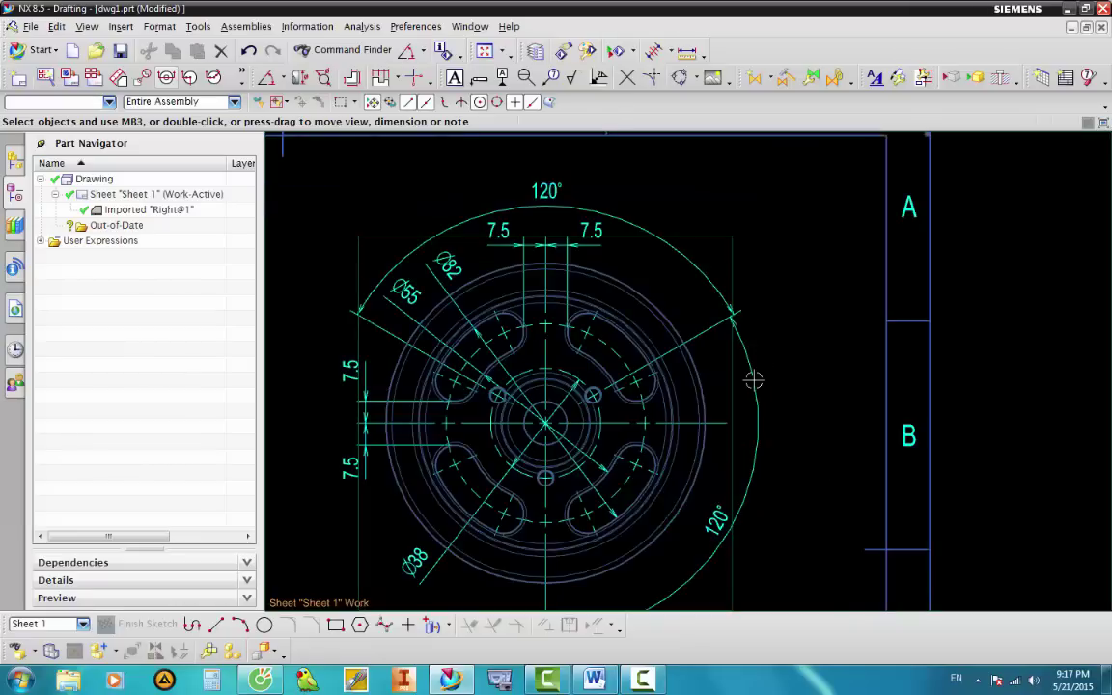
# Align the right 120° dimension with the top 120° dimension using Origin's Align with Annotation.
pyautogui.rightClick(754, 380)
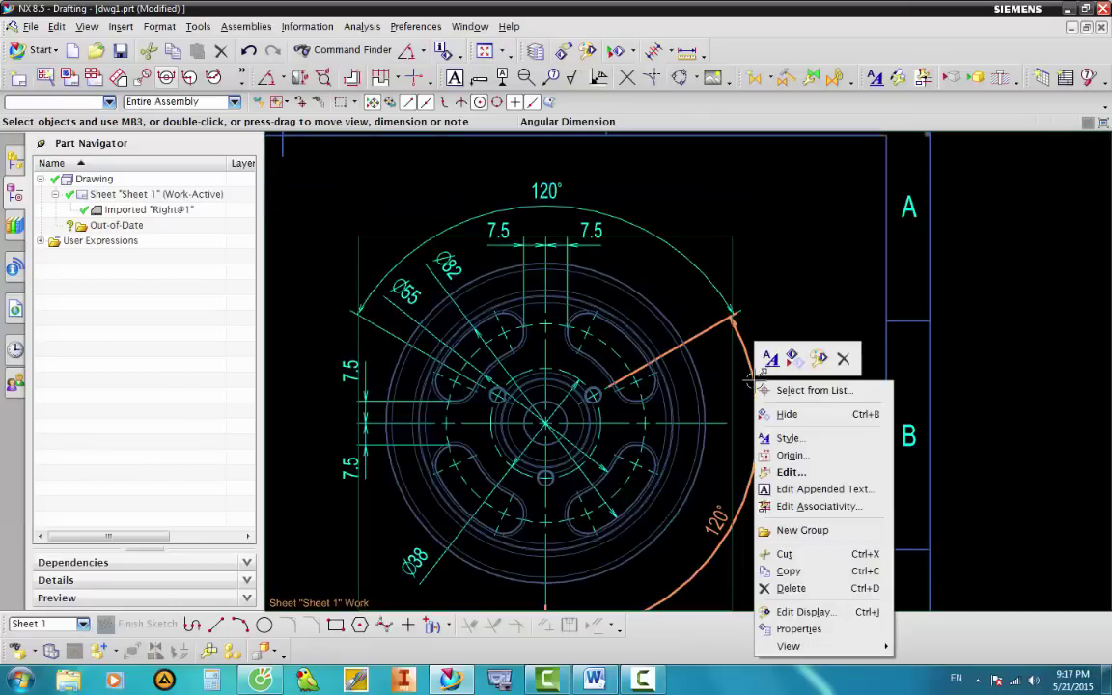
pyautogui.click(791, 458)
pyautogui.scroll(3, 749, 305)
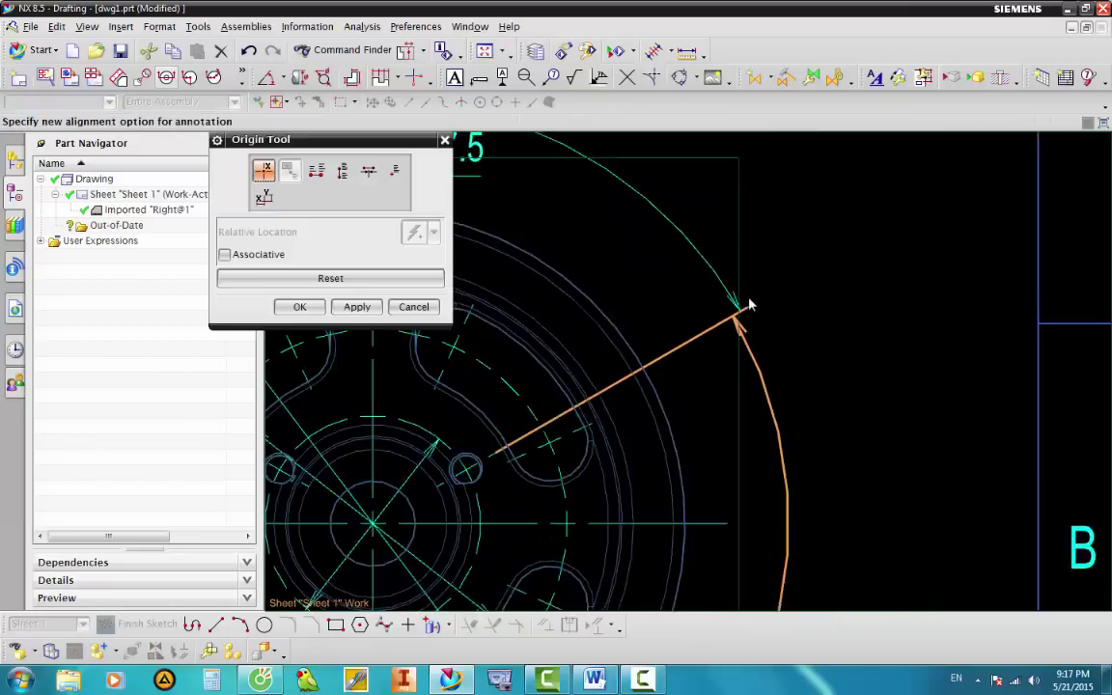
pyautogui.scroll(2, 748, 305)
pyautogui.click(370, 173)
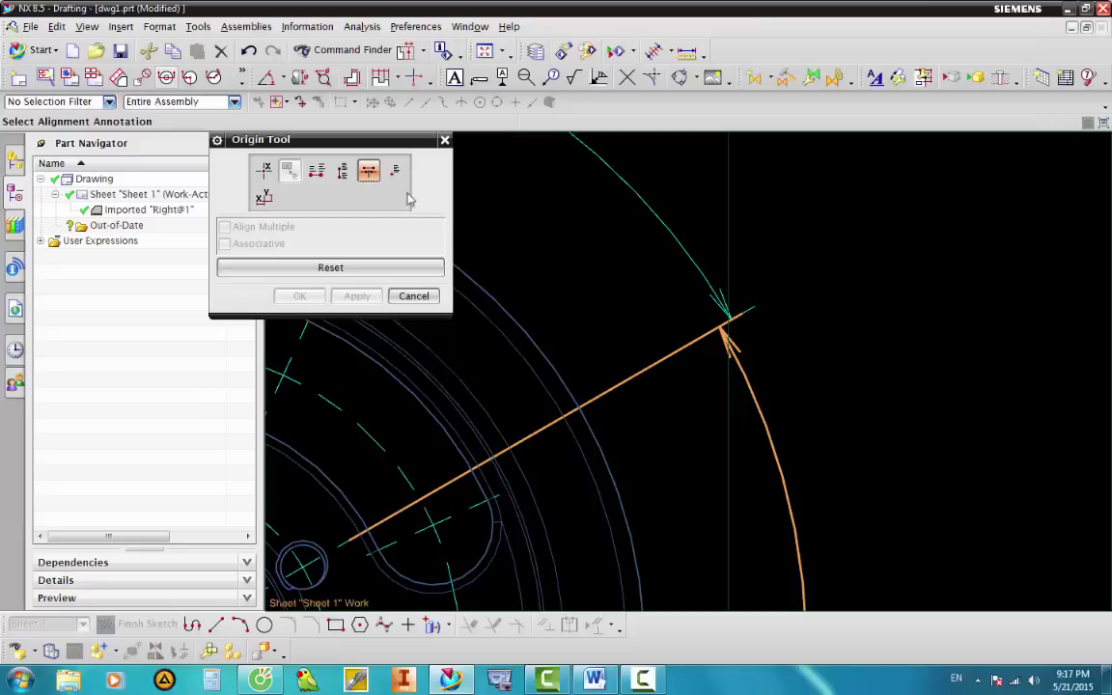
pyautogui.click(695, 266)
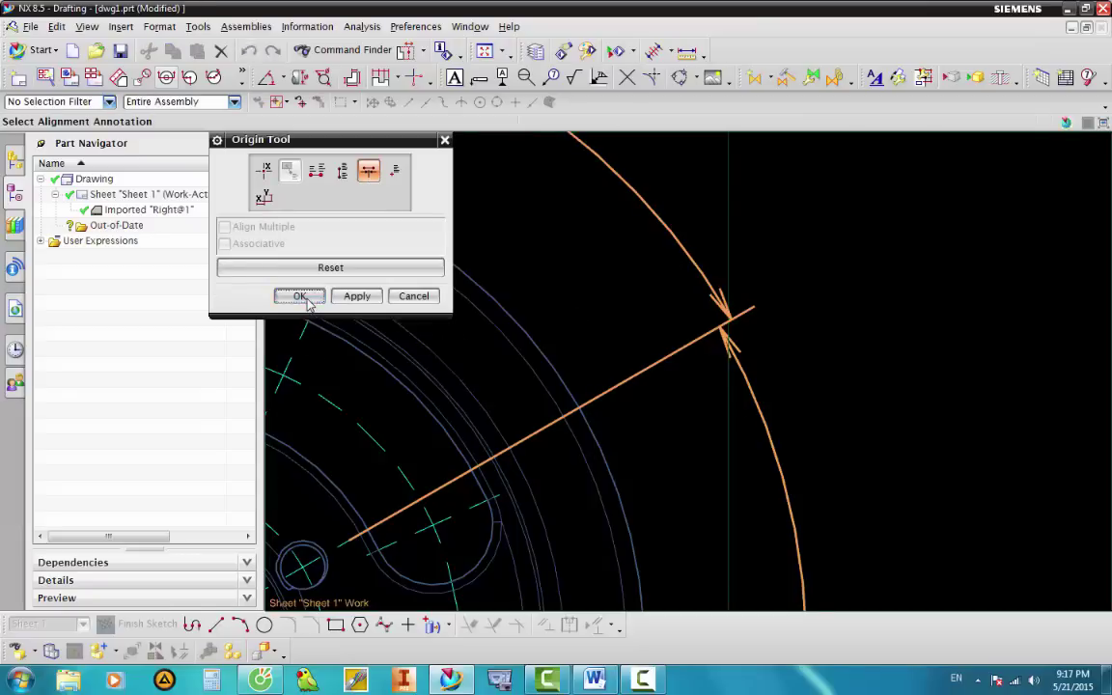
pyautogui.click(307, 301)
pyautogui.scroll(-5, 771, 308)
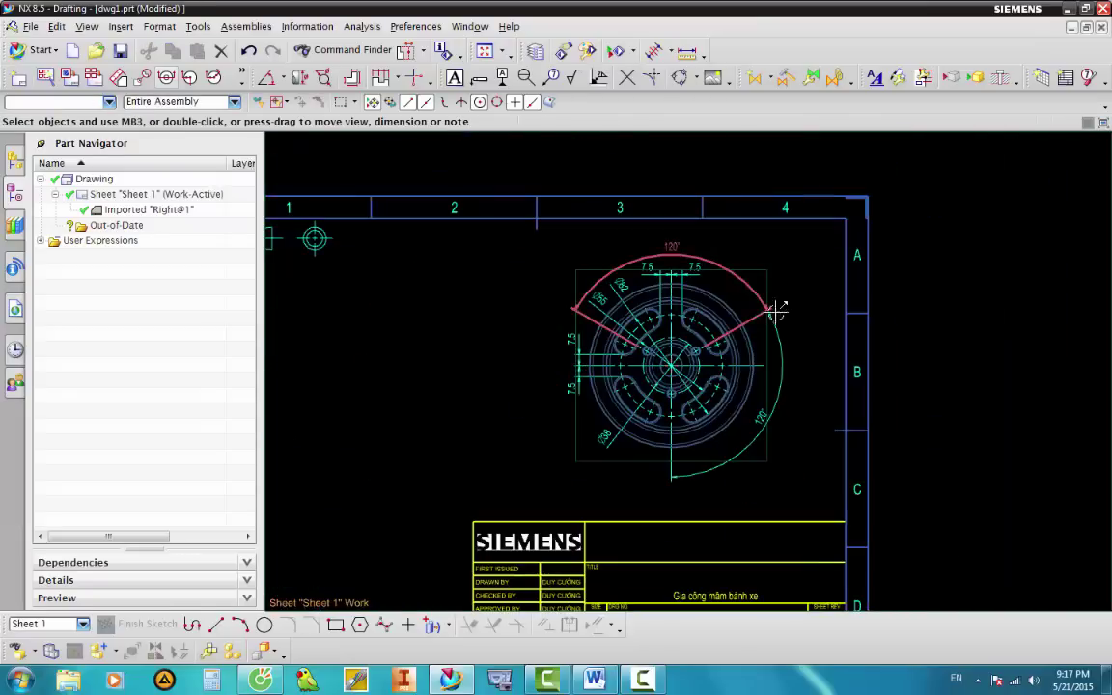
pyautogui.scroll(3, 777, 306)
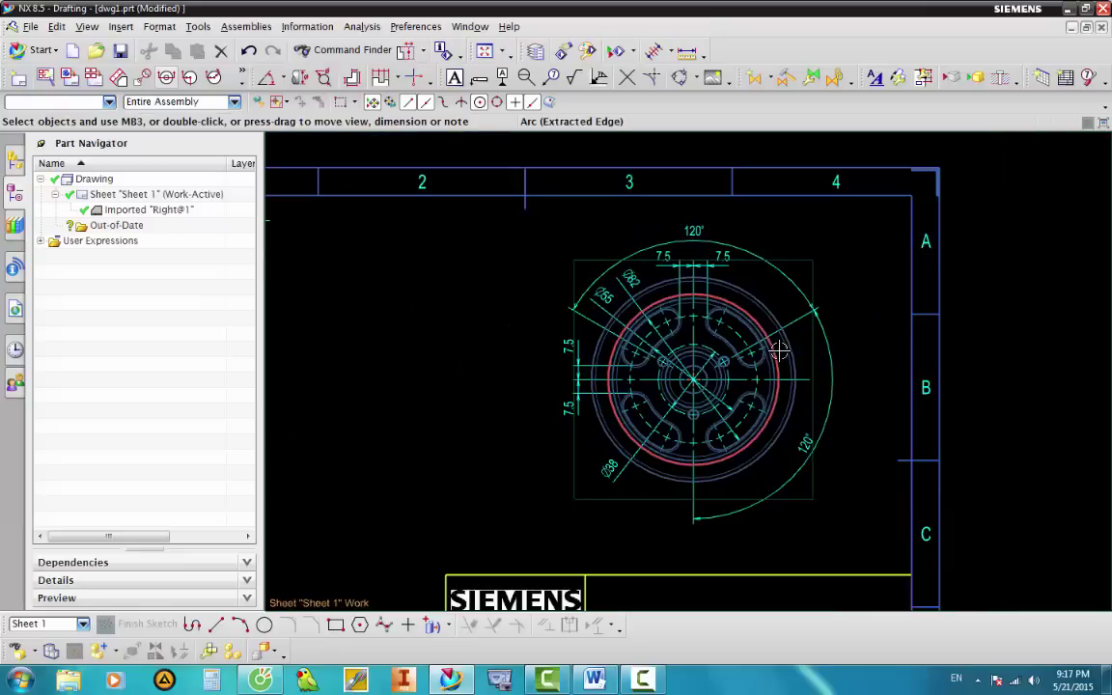
pyautogui.scroll(-1, 854, 369)
pyautogui.scroll(1, 766, 405)
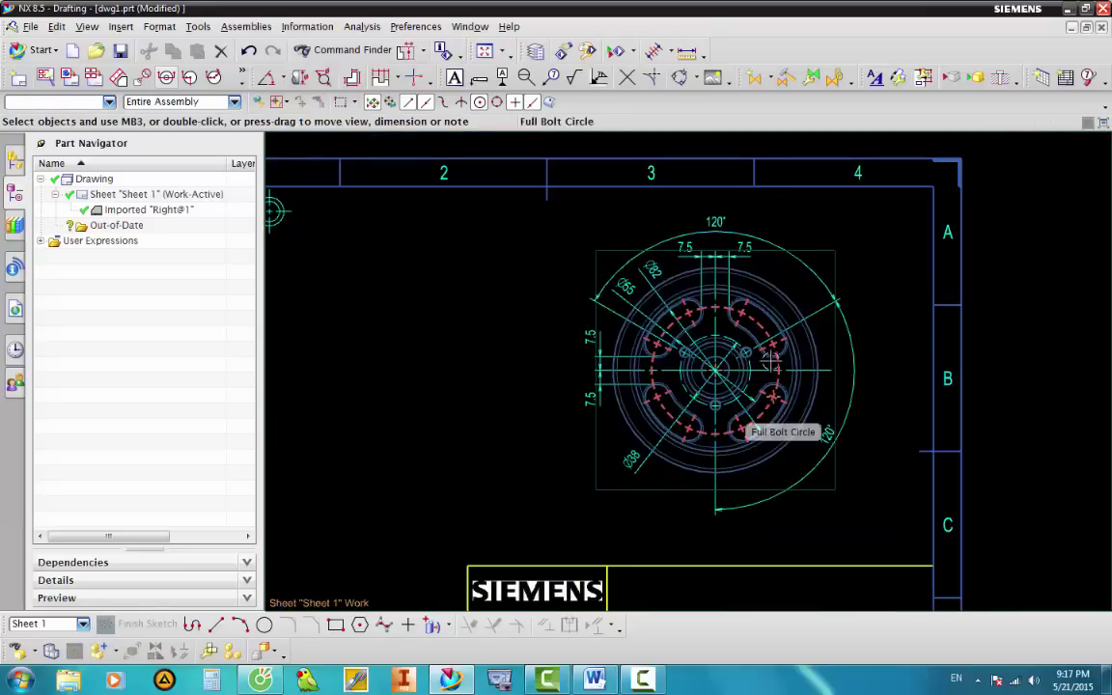
# Start a revolved section on the hub view with the hub centre as hinge point.
pyautogui.click(222, 85)
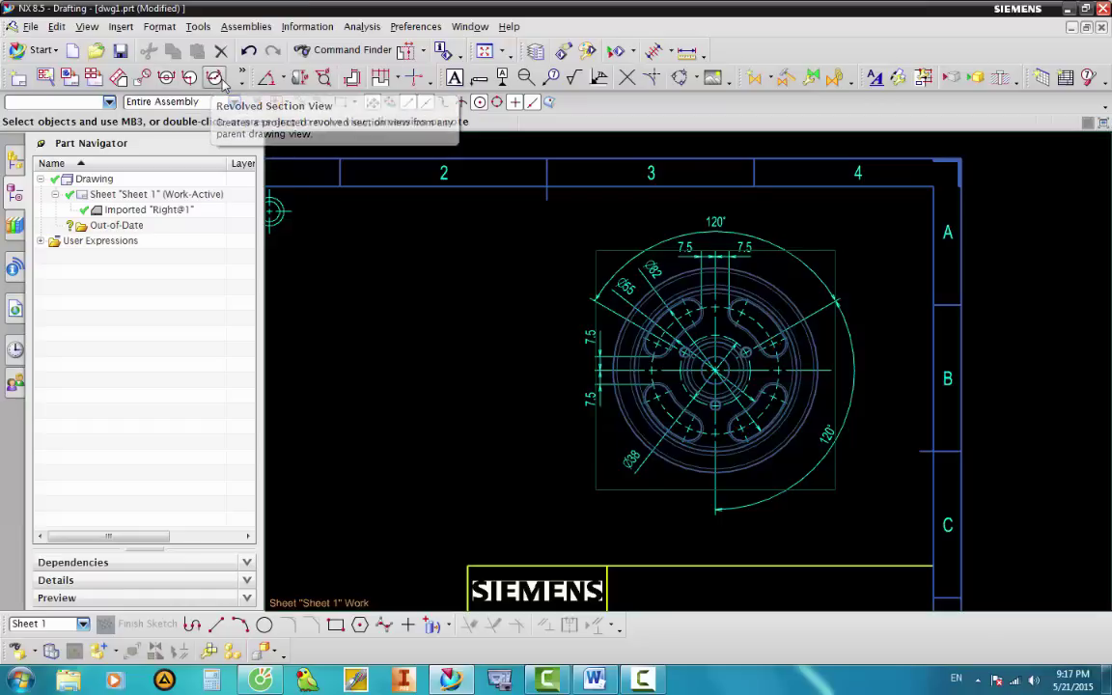
pyautogui.scroll(3, 806, 357)
pyautogui.click(820, 355)
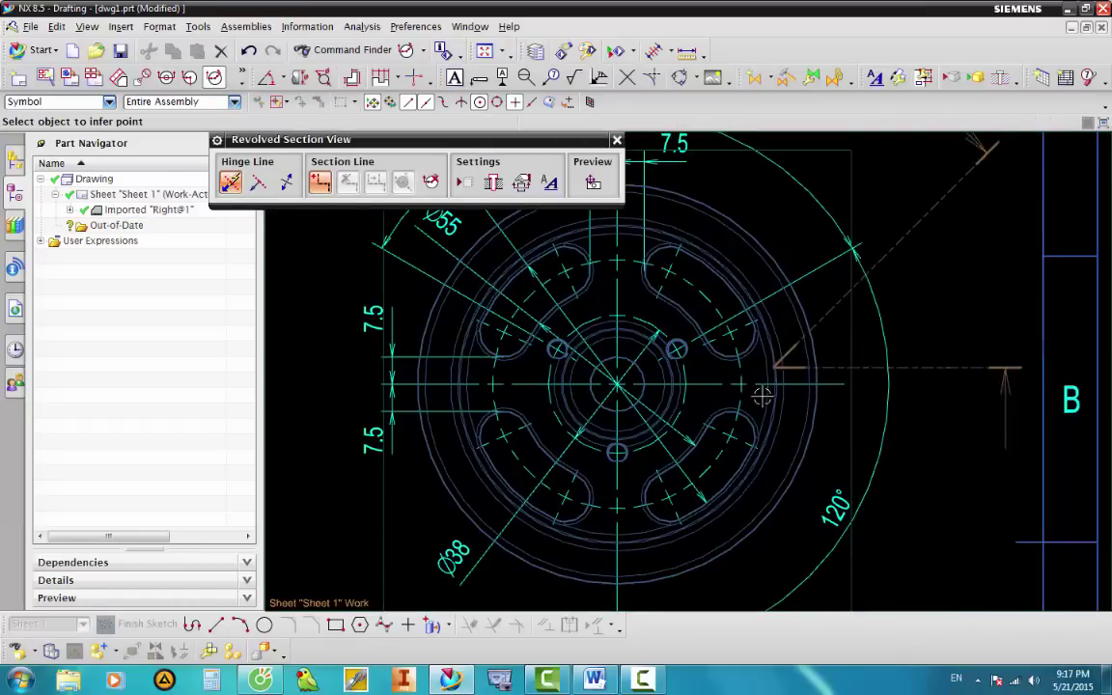
pyautogui.scroll(2, 658, 375)
pyautogui.click(627, 383)
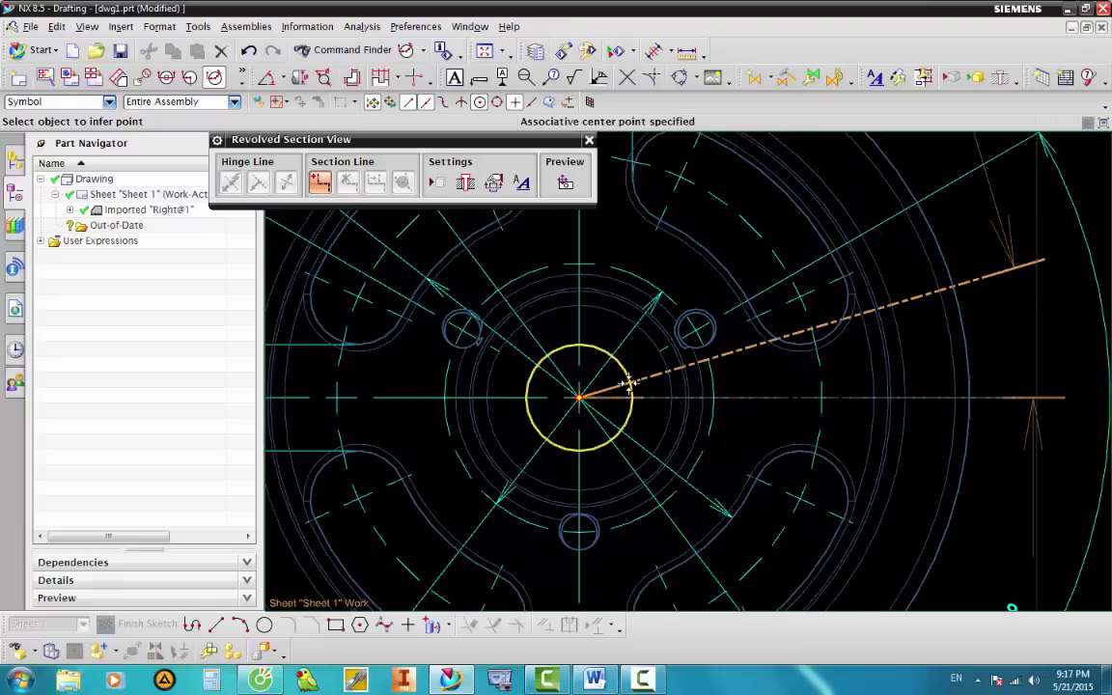
pyautogui.scroll(-2, 674, 386)
pyautogui.scroll(2, 641, 351)
pyautogui.scroll(2, 641, 351)
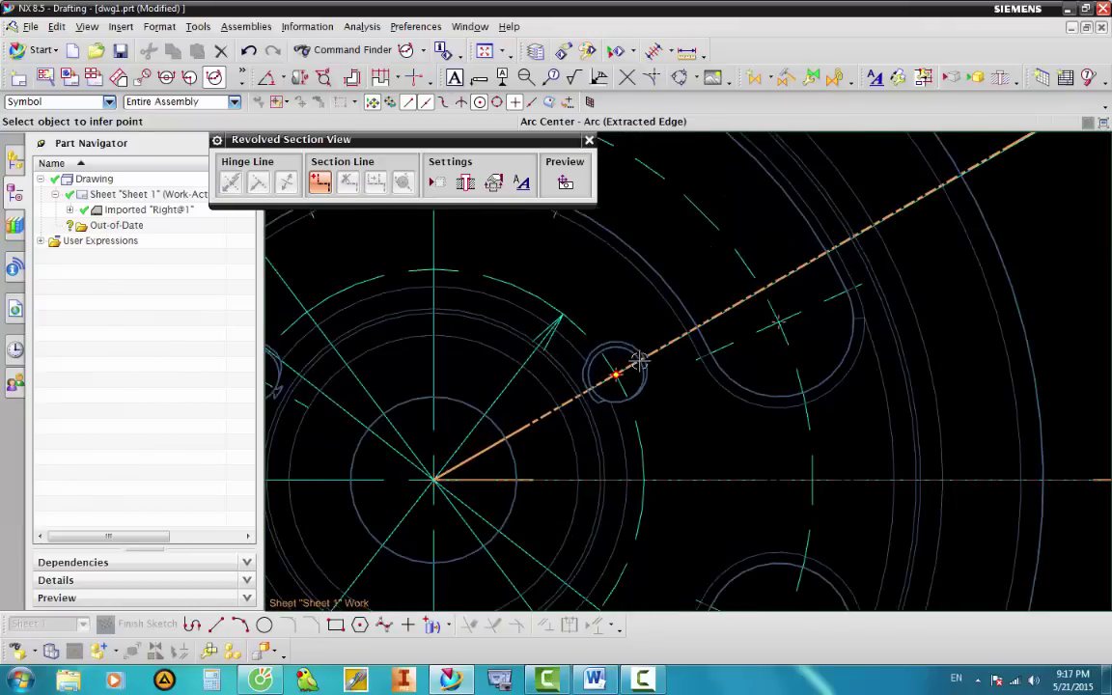
# Run the A-A cut through the upper-right and lower holes and place the section left.
pyautogui.click(648, 375)
pyautogui.scroll(-2, 627, 415)
pyautogui.scroll(-1, 593, 480)
pyautogui.scroll(2, 593, 479)
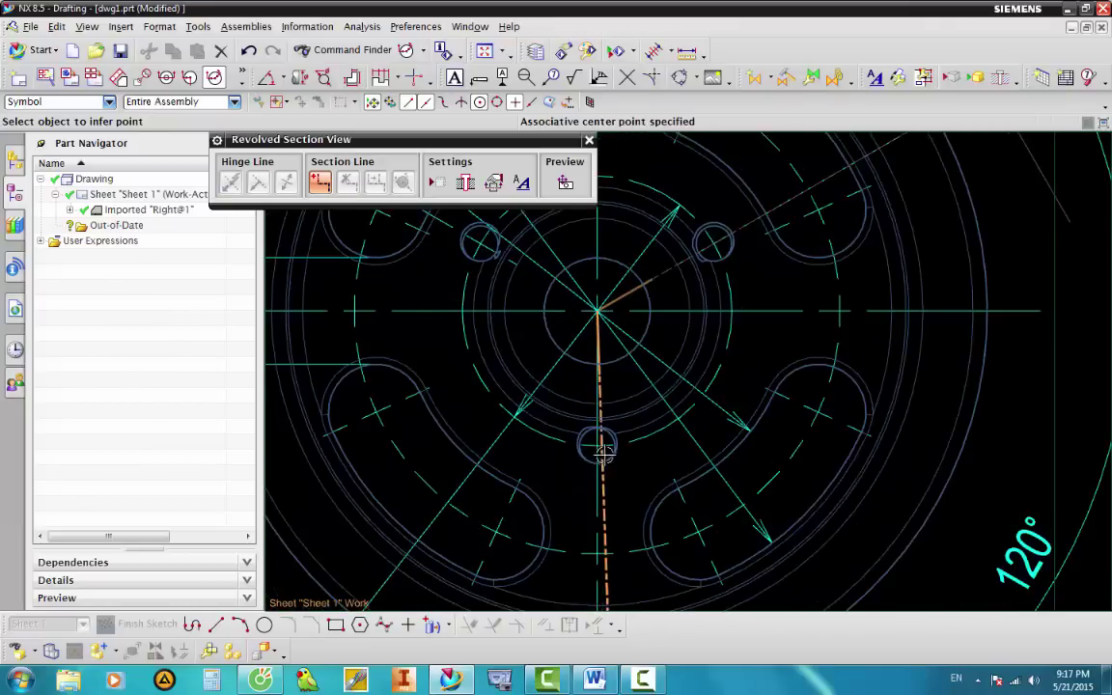
pyautogui.click(595, 447)
pyautogui.scroll(-1, 595, 413)
pyautogui.scroll(-5, 595, 413)
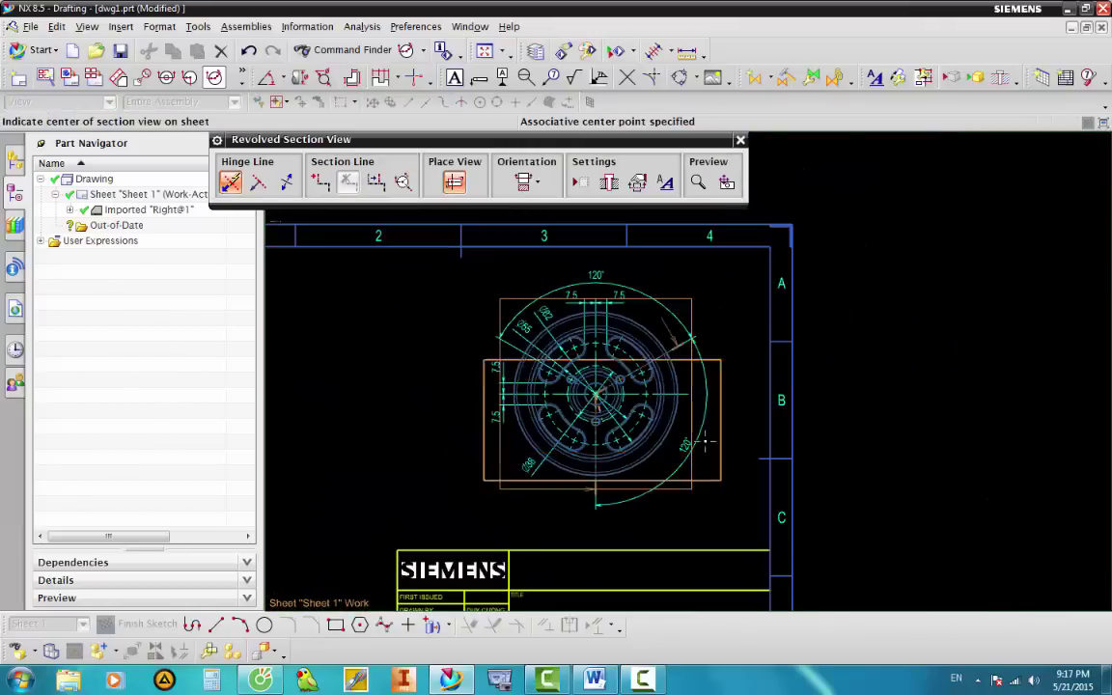
pyautogui.scroll(1, 734, 405)
pyautogui.scroll(-1, 755, 387)
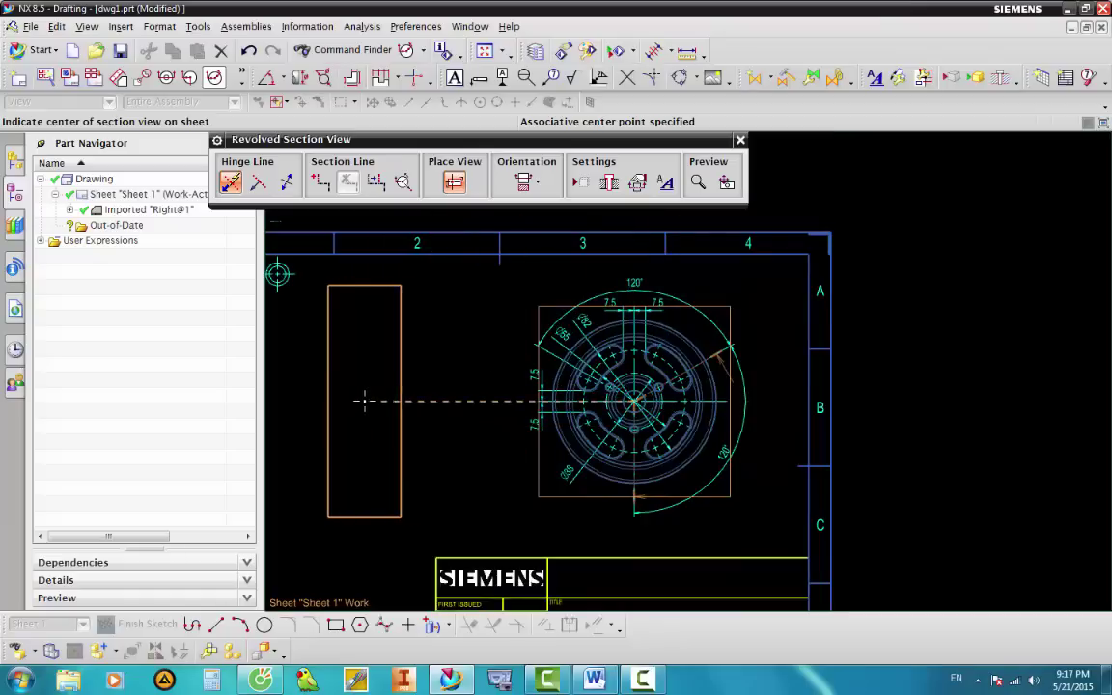
pyautogui.click(288, 184)
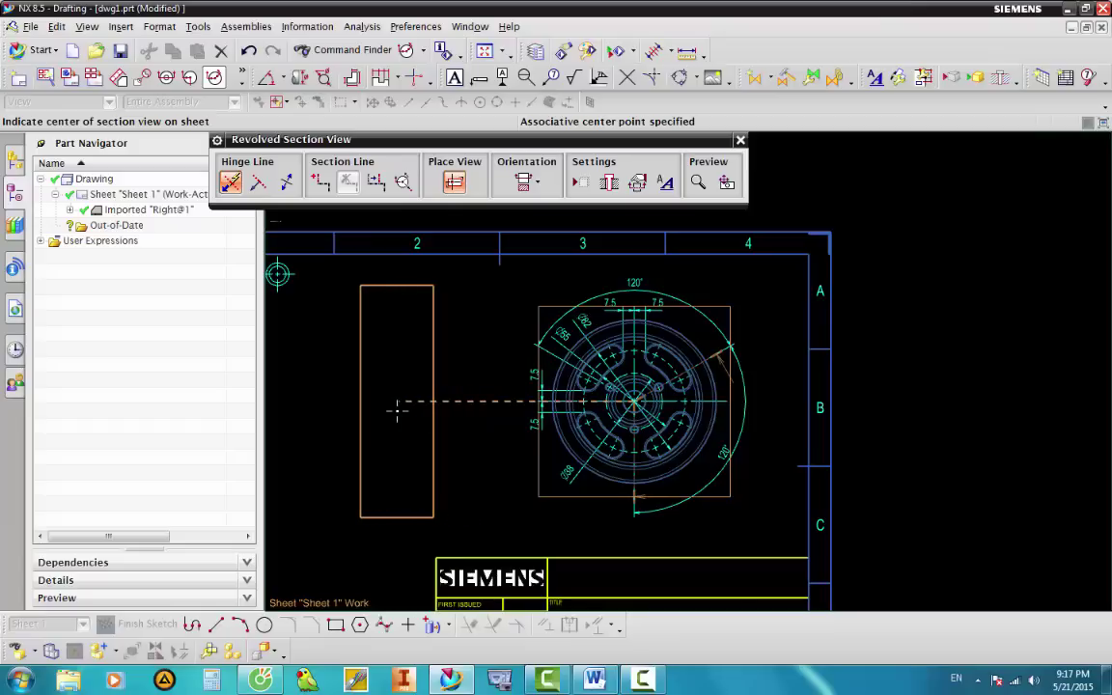
pyautogui.click(397, 410)
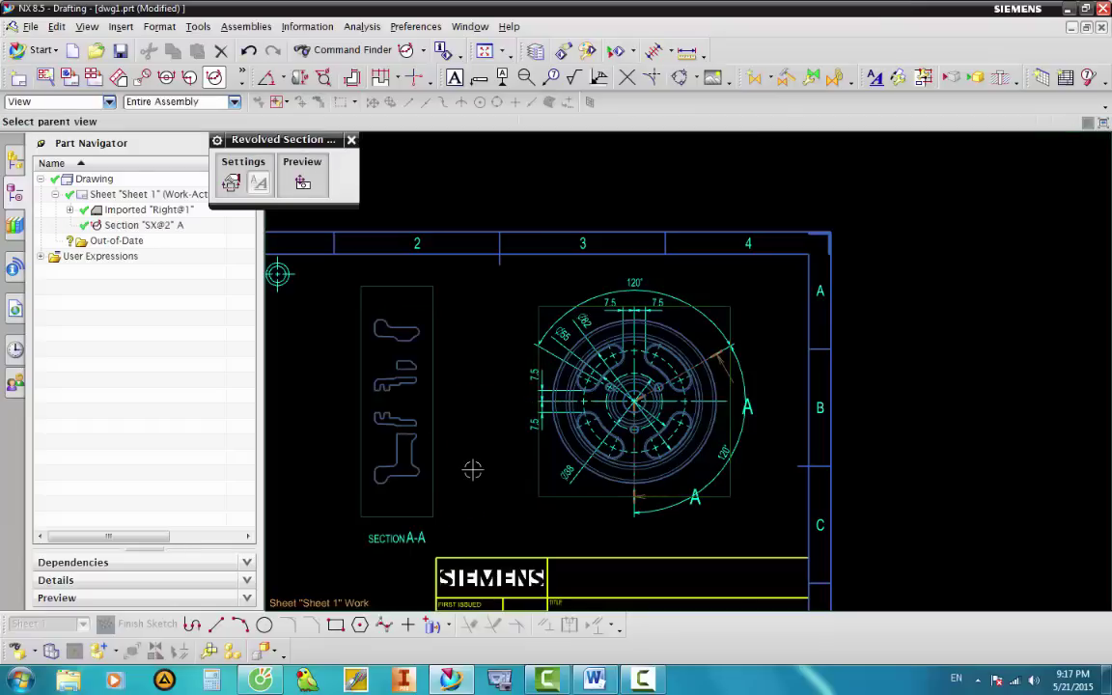
# Enable Crosshatch on the Section tab of Section A-A's view style.
pyautogui.click(350, 140)
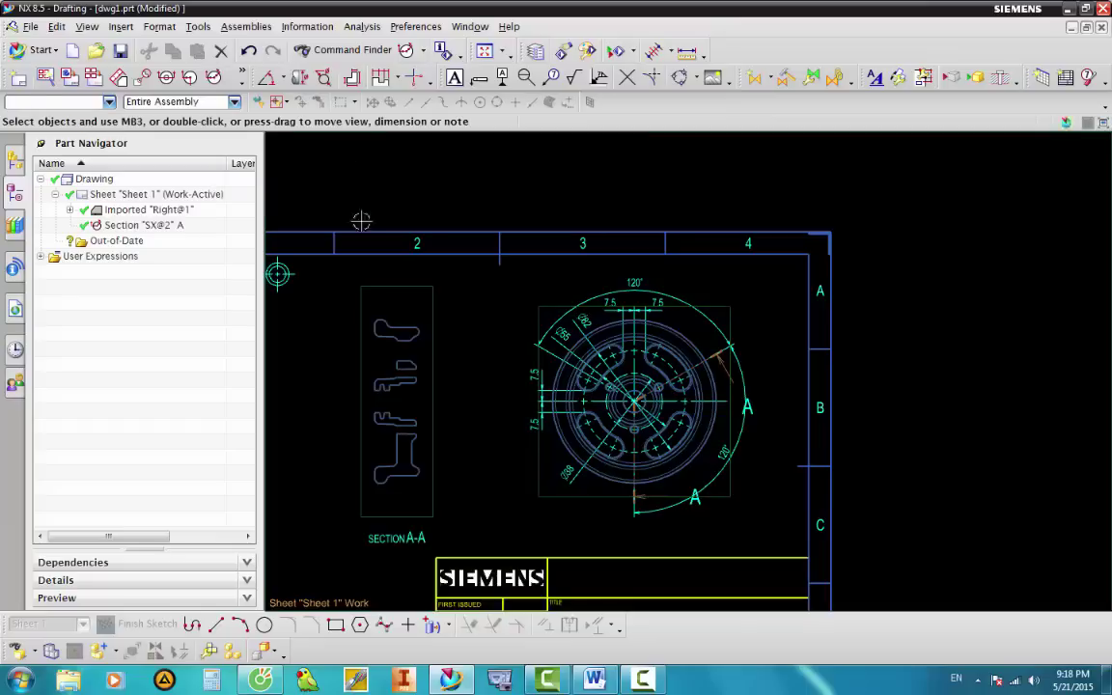
pyautogui.click(430, 381)
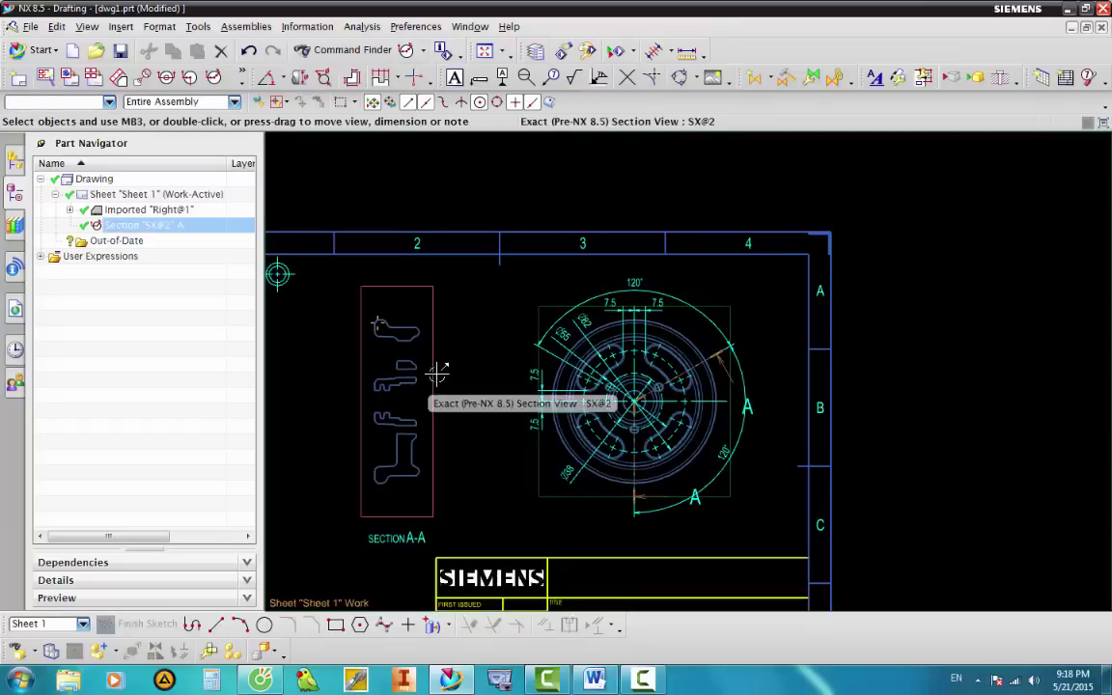
pyautogui.rightClick(438, 371)
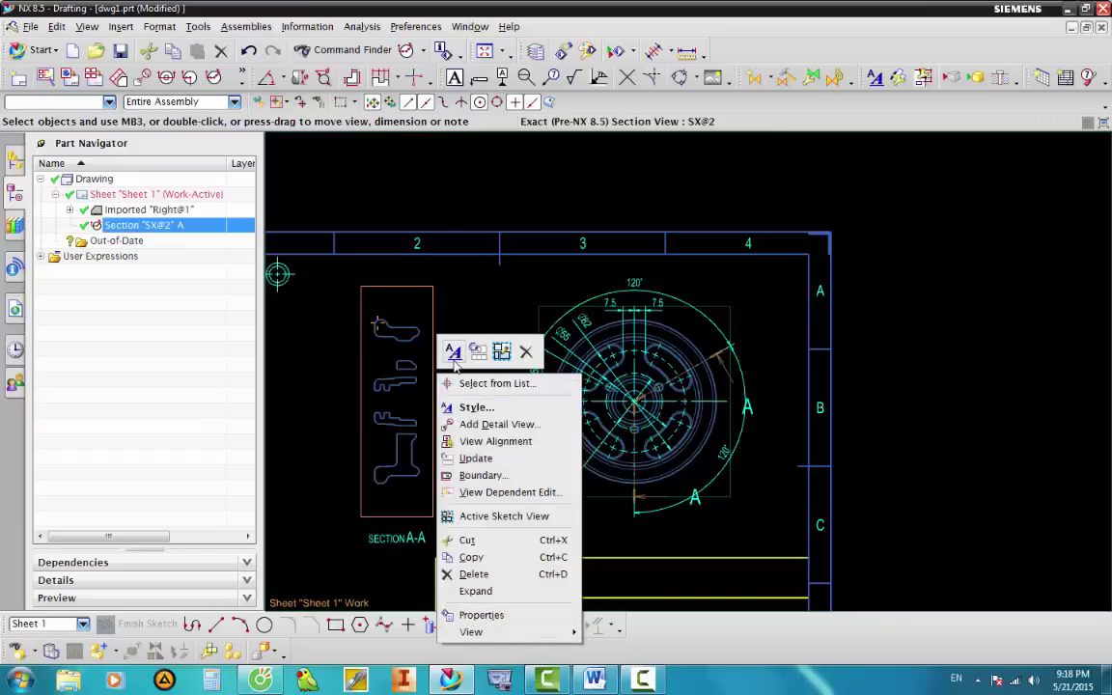
pyautogui.click(453, 409)
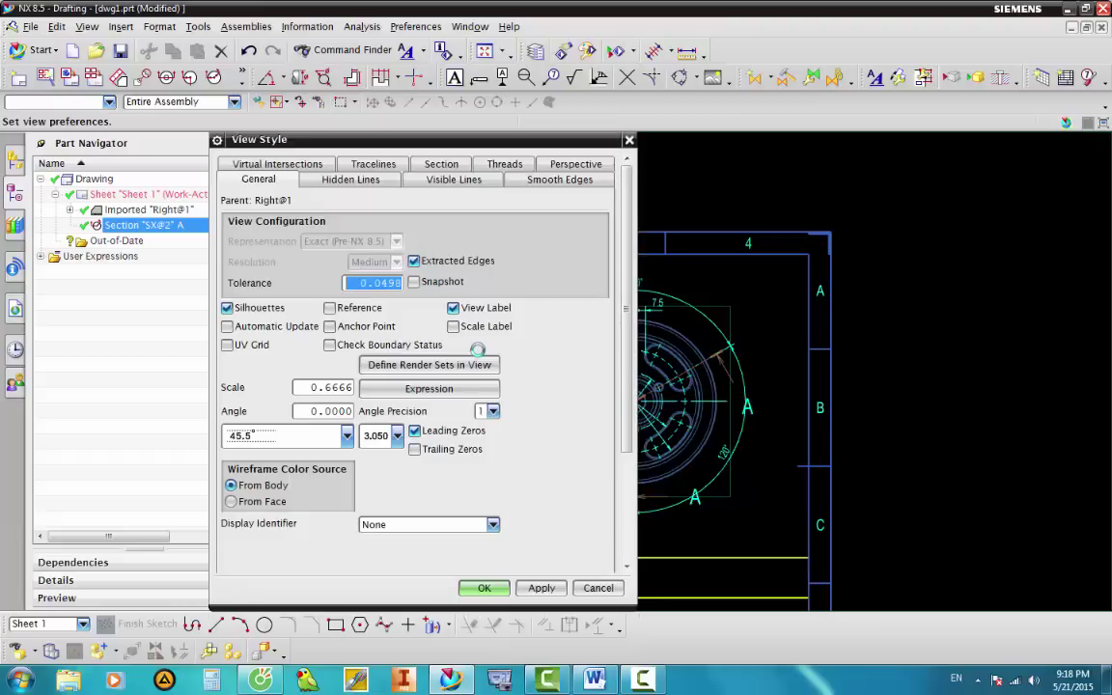
pyautogui.click(446, 166)
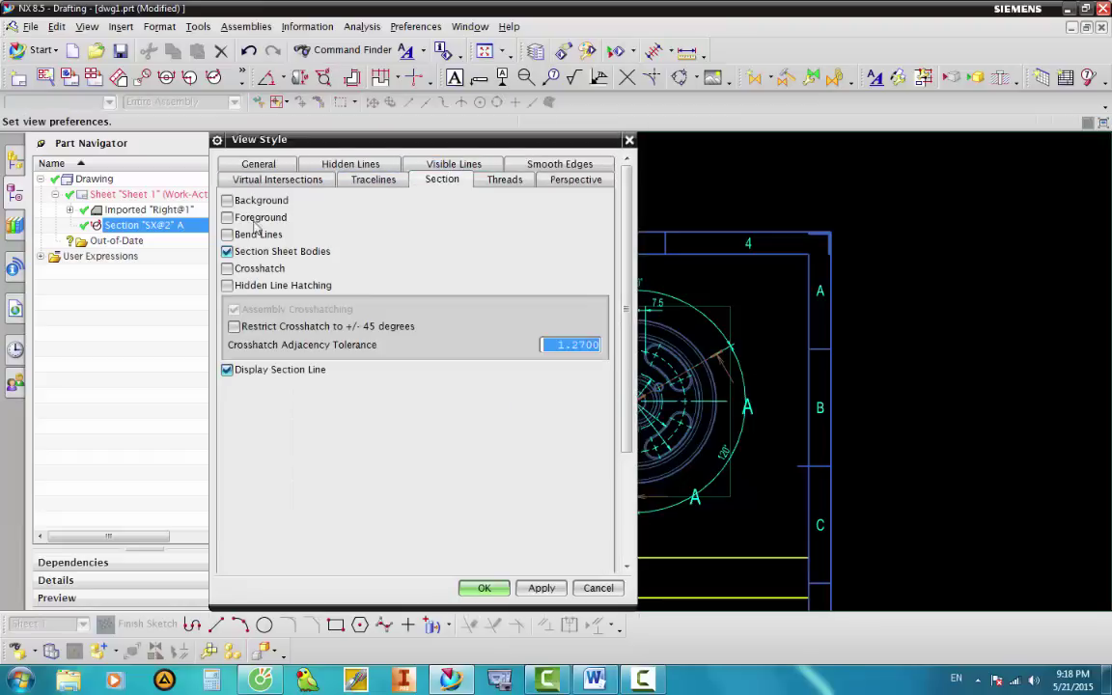
pyautogui.click(228, 268)
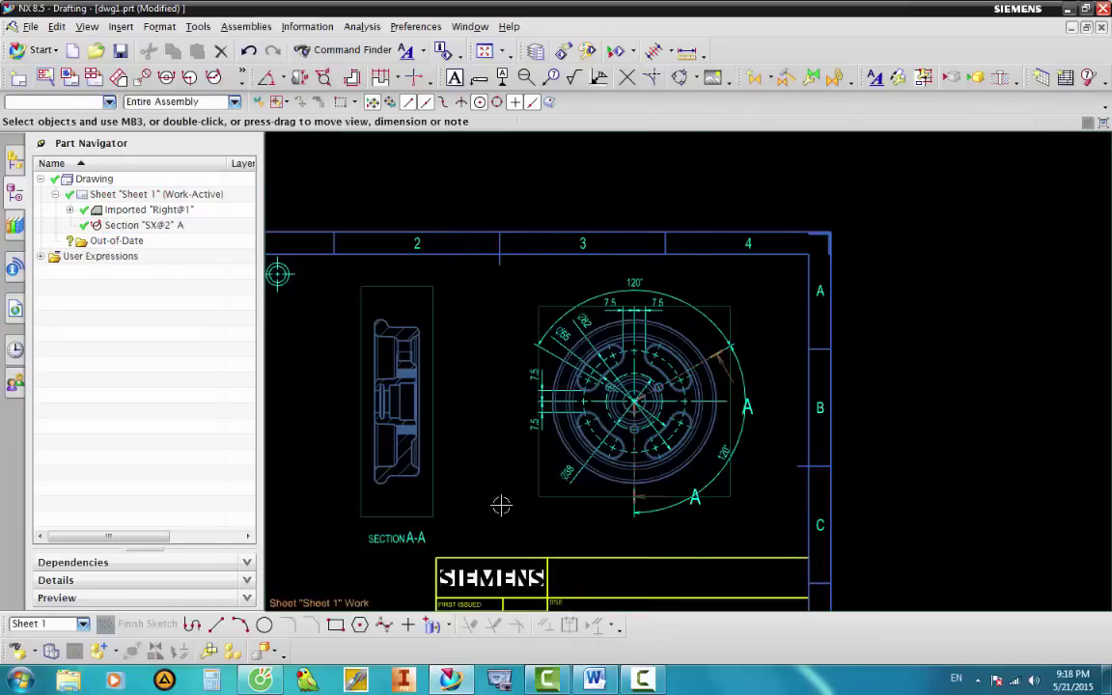
# Change Section A-A's crosshatch to distance 1 at a 45° angle.
pyautogui.scroll(2, 511, 434)
pyautogui.scroll(2, 510, 432)
pyautogui.scroll(2, 397, 442)
pyautogui.scroll(2, 447, 461)
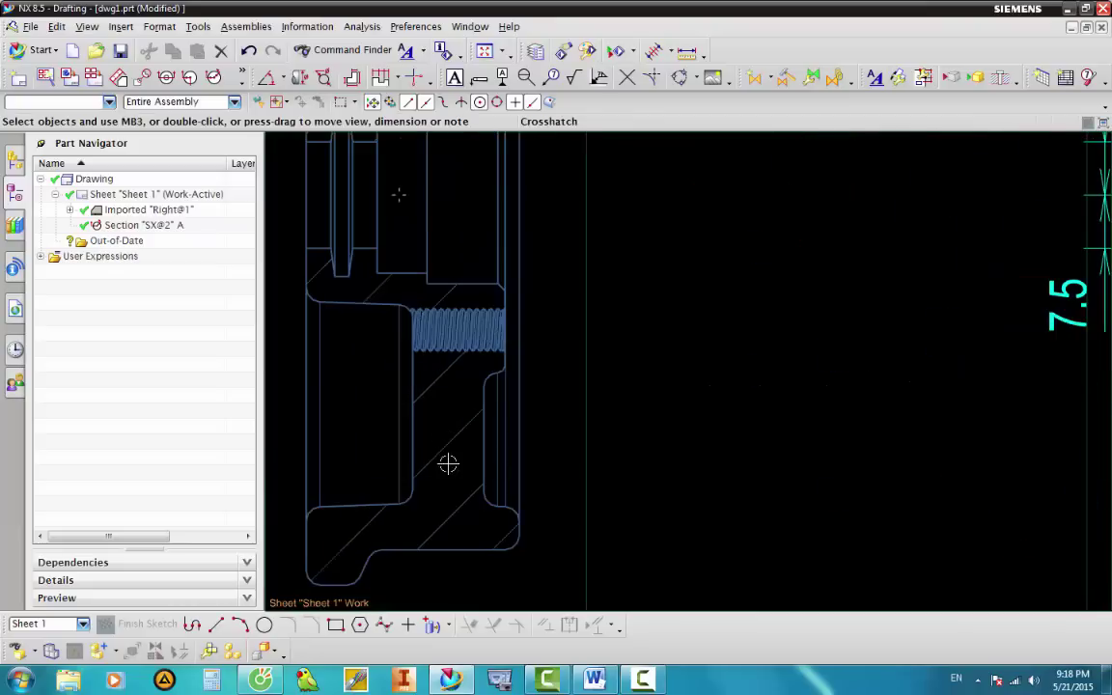
pyautogui.scroll(-2, 482, 453)
pyautogui.scroll(2, 530, 458)
pyautogui.scroll(-2, 550, 465)
pyautogui.scroll(2, 536, 475)
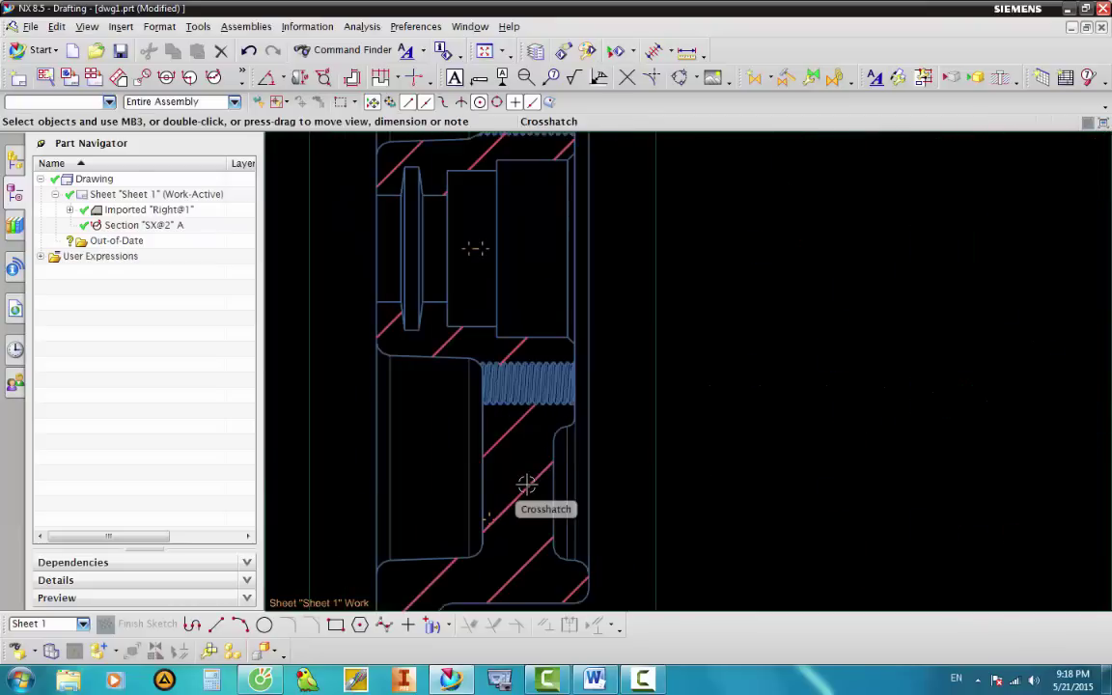
pyautogui.doubleClick(521, 488)
pyautogui.write('1')
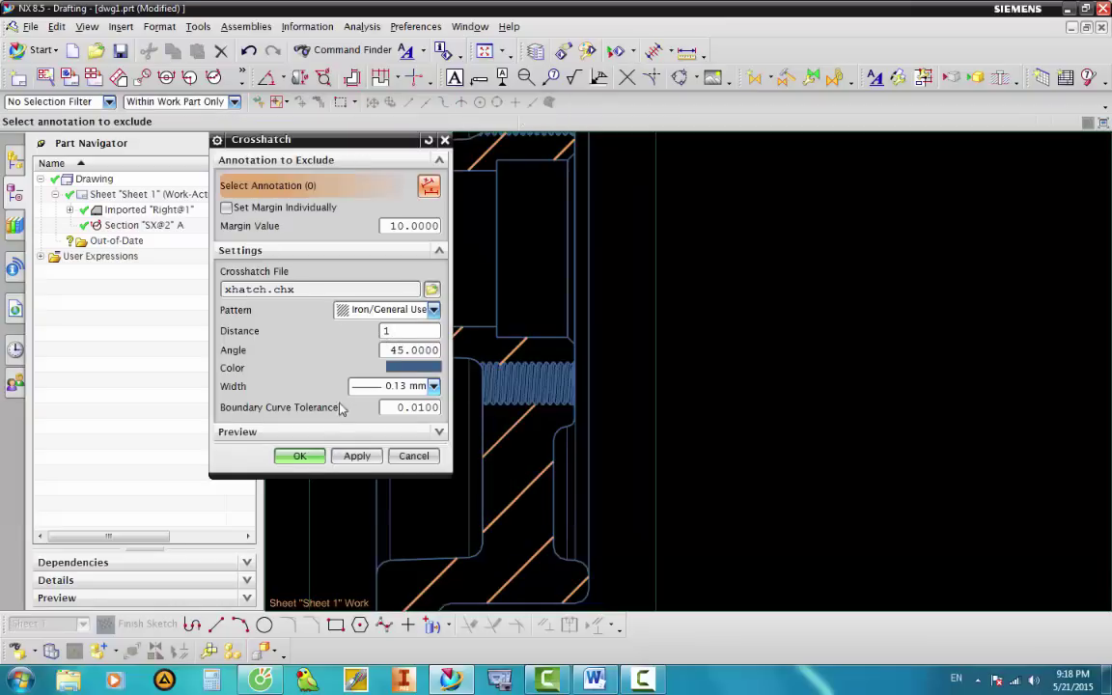
pyautogui.click(302, 456)
pyautogui.scroll(-3, 464, 439)
pyautogui.scroll(-2, 540, 442)
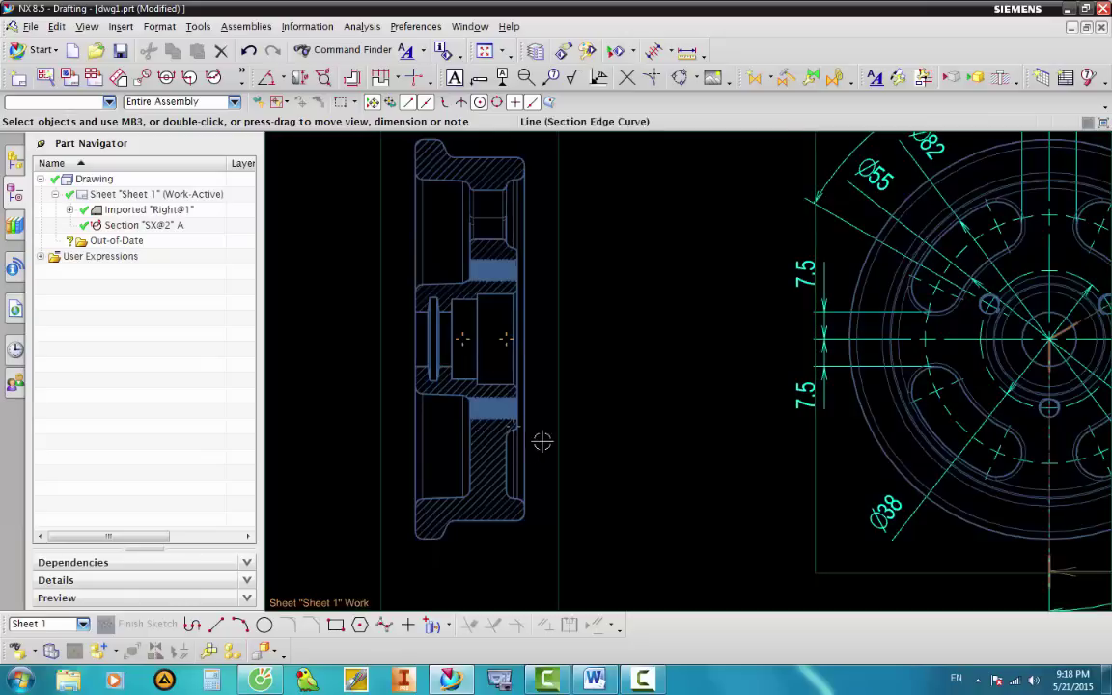
pyautogui.scroll(-2, 548, 310)
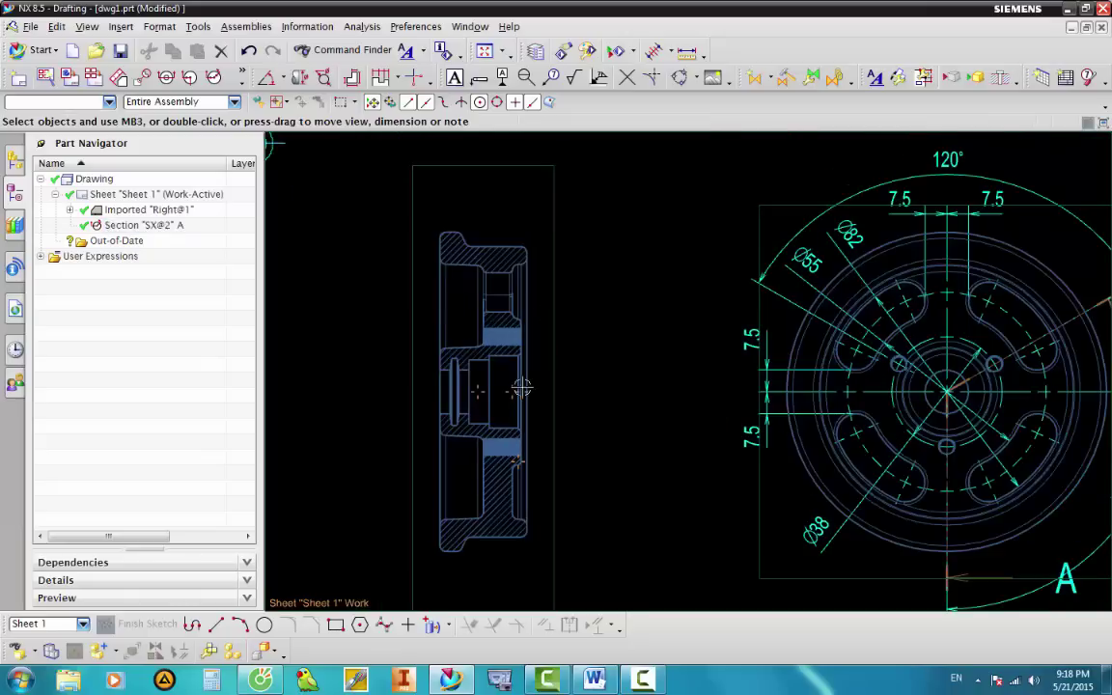
pyautogui.scroll(1, 521, 386)
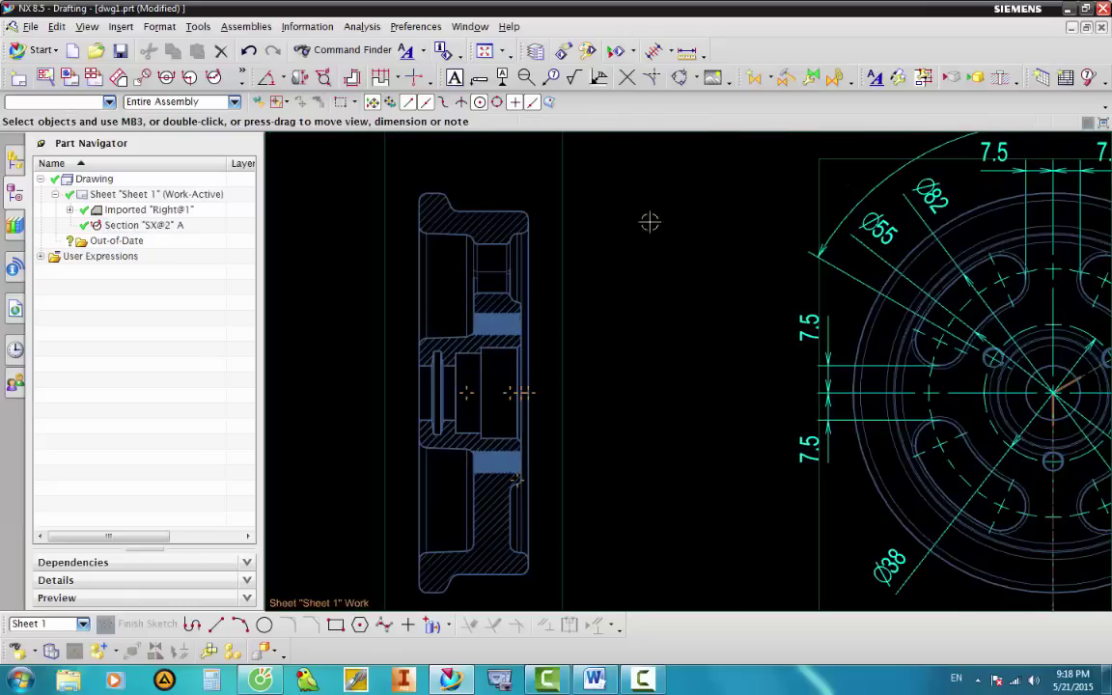
# Add a 2D centerline along the central bore, extending its left end past the part.
pyautogui.click(699, 81)
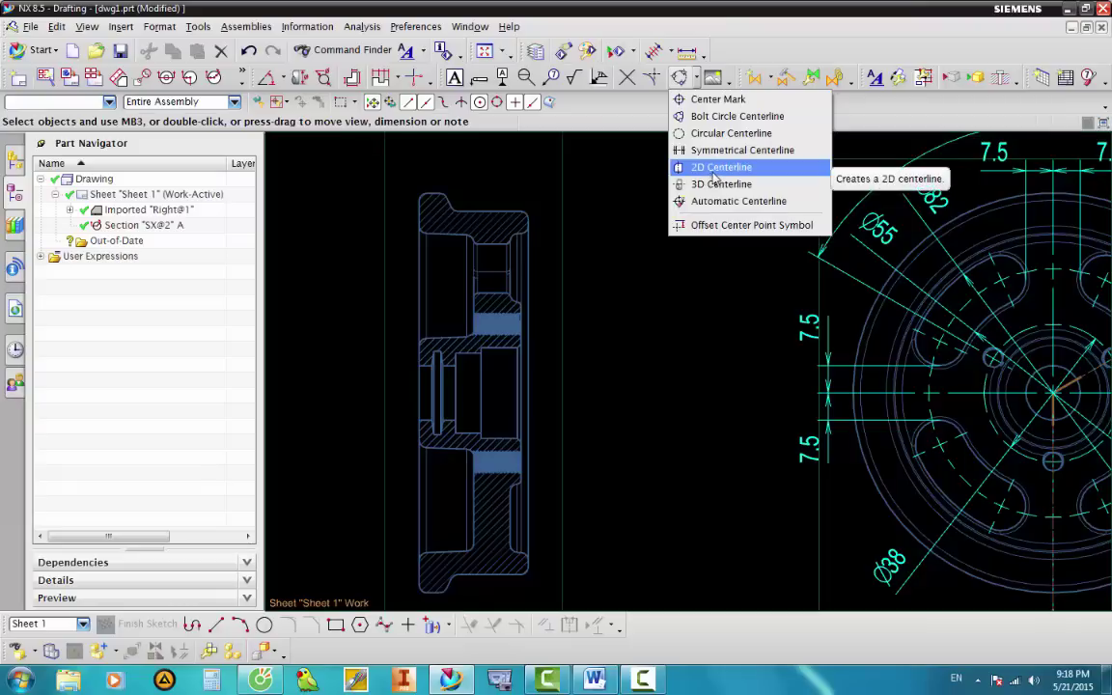
pyautogui.click(718, 183)
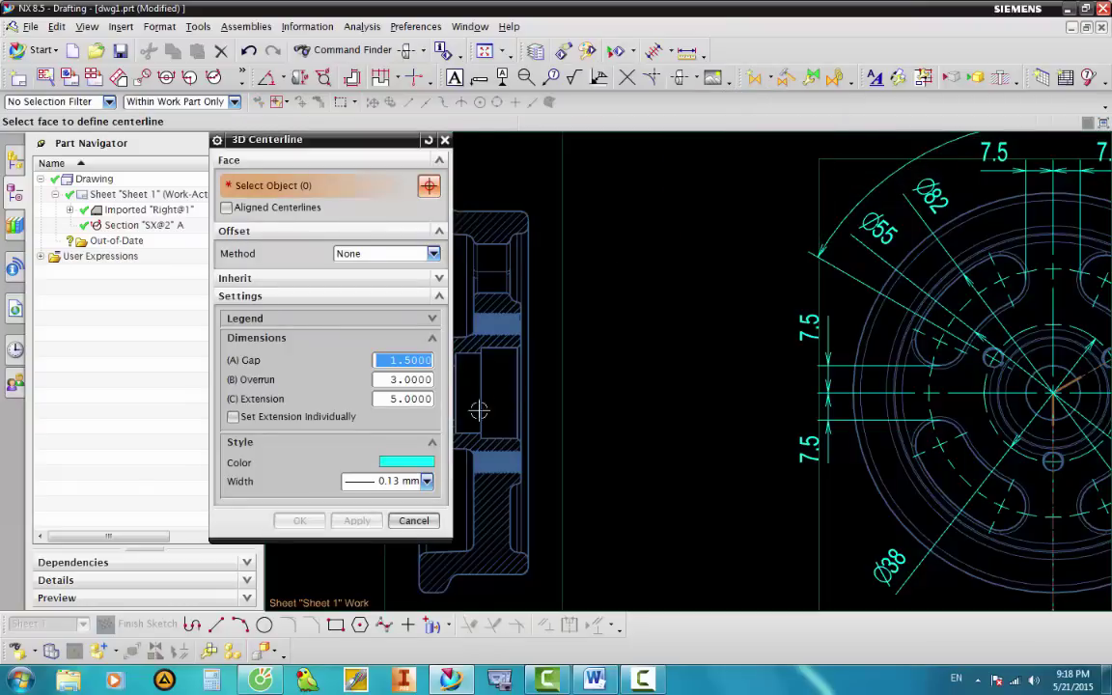
pyautogui.scroll(-2, 581, 395)
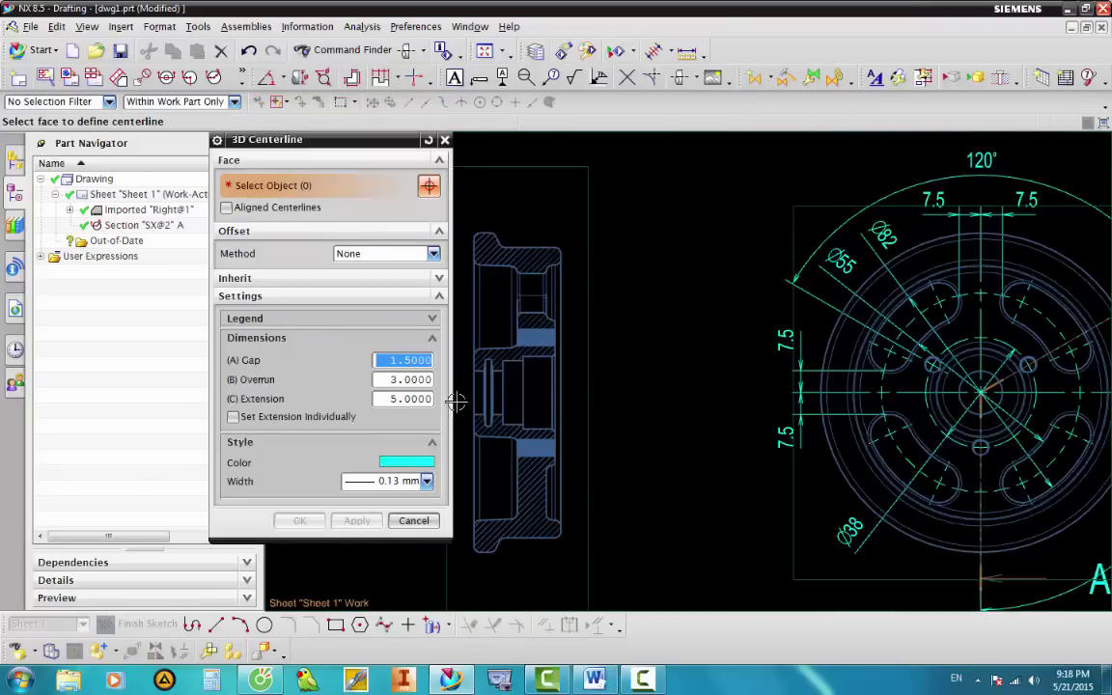
pyautogui.click(704, 81)
pyautogui.click(697, 152)
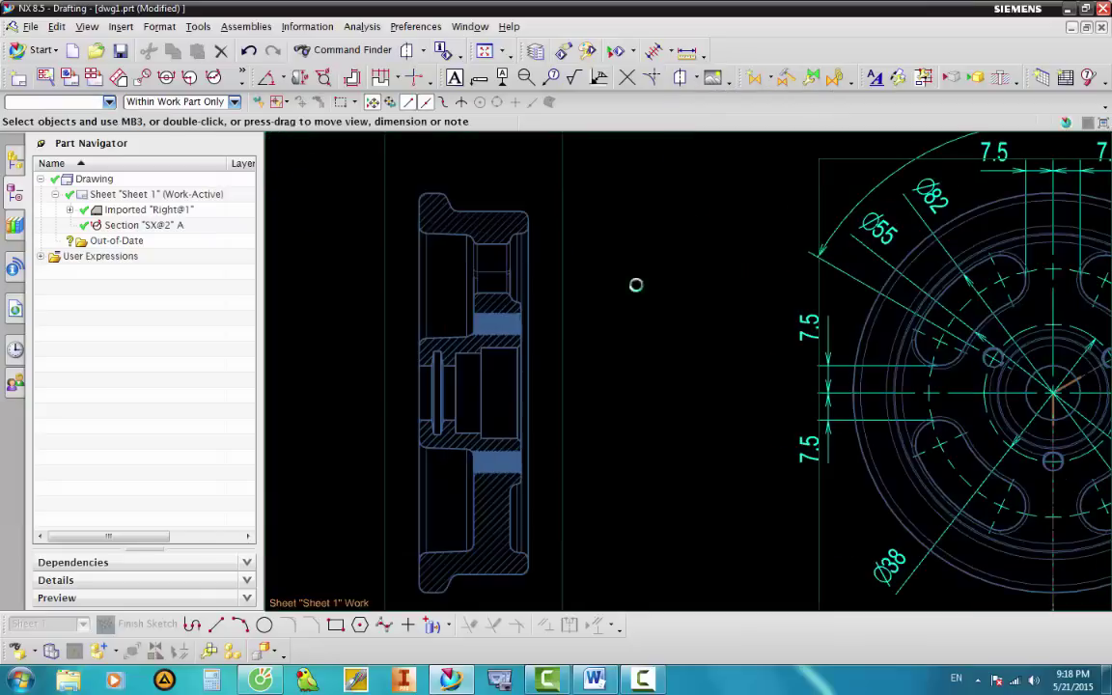
pyautogui.scroll(2, 502, 407)
pyautogui.scroll(2, 620, 430)
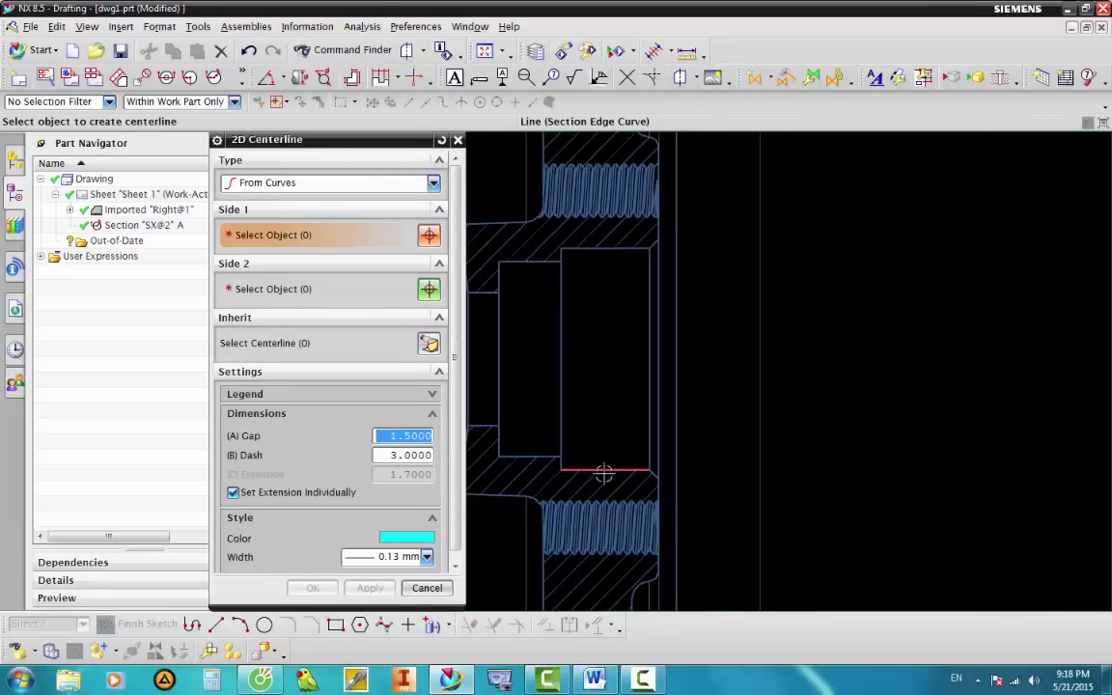
pyautogui.click(603, 471)
pyautogui.click(607, 248)
pyautogui.scroll(-2, 933, 361)
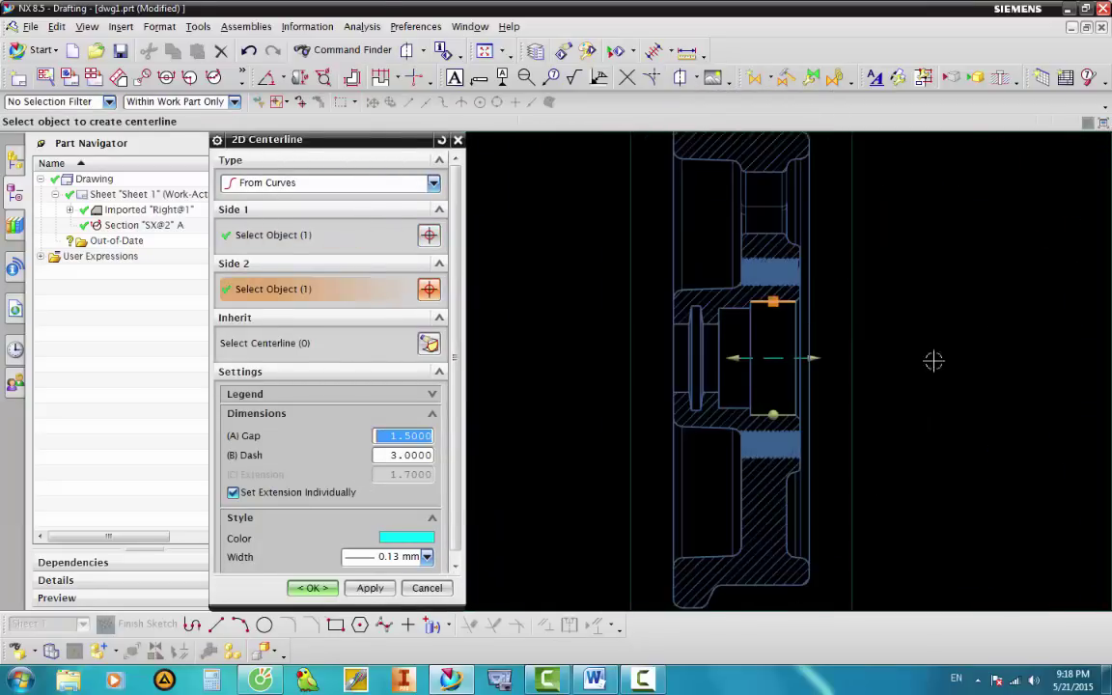
pyautogui.scroll(1, 776, 358)
pyautogui.moveTo(722, 359); pyautogui.dragTo(625, 361)
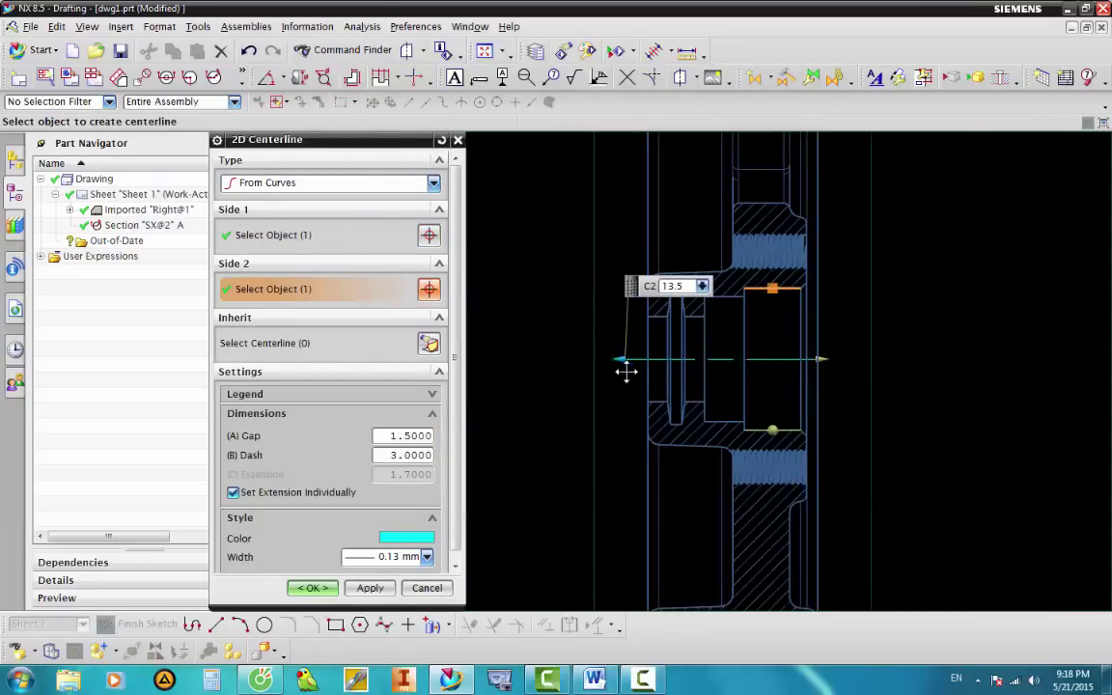
pyautogui.click(368, 588)
# Add a centerline through the lower threaded hole with both ends lengthened.
pyautogui.scroll(2, 586, 375)
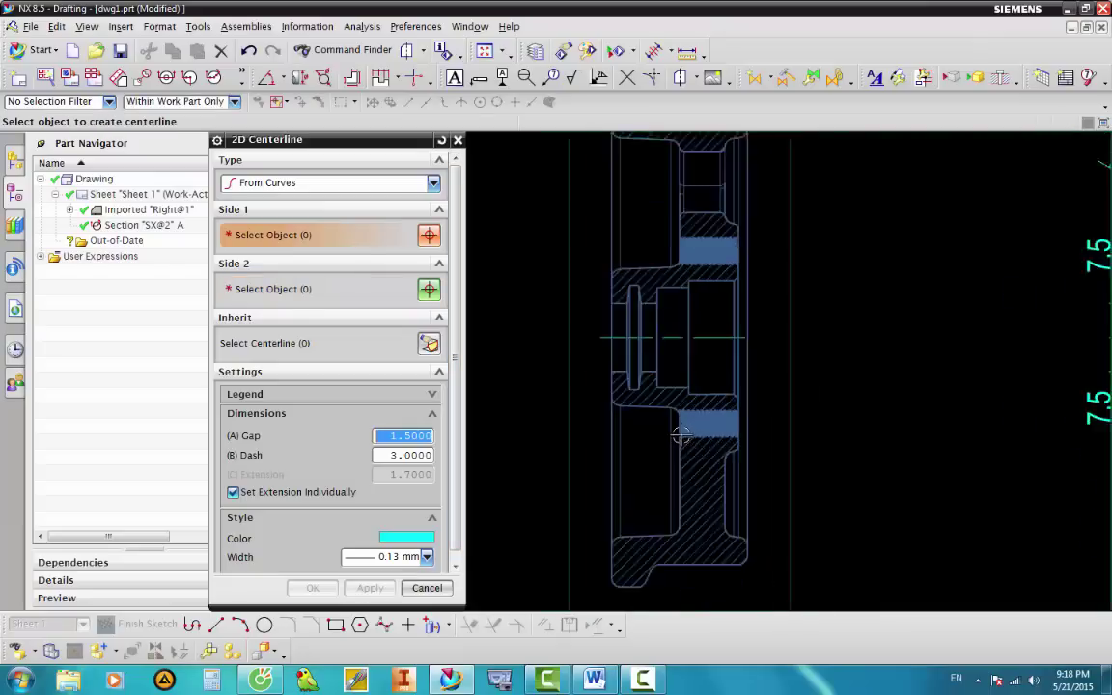
pyautogui.scroll(2, 656, 377)
pyautogui.scroll(2, 688, 375)
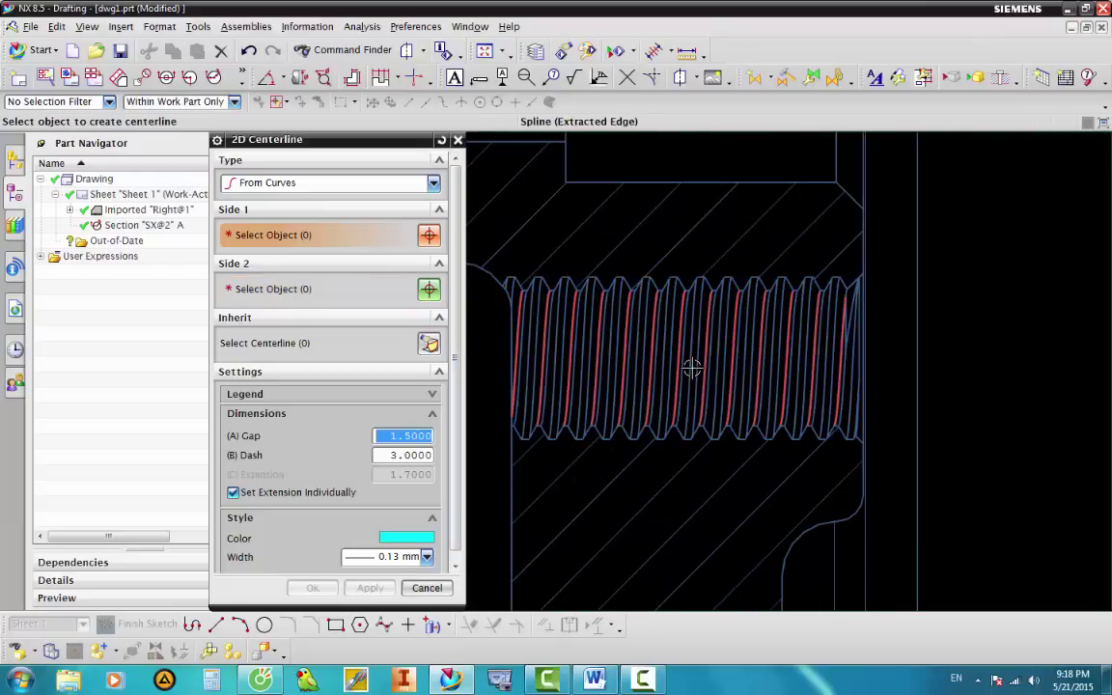
pyautogui.scroll(4, 688, 440)
pyautogui.scroll(-3, 685, 454)
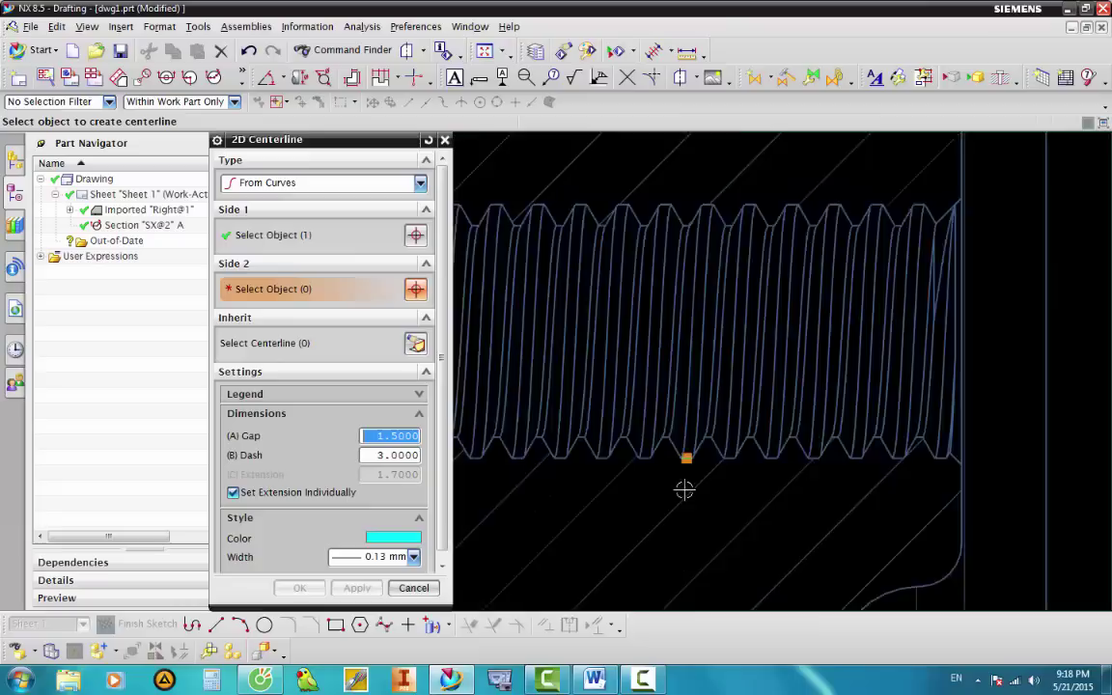
pyautogui.scroll(1, 675, 314)
pyautogui.scroll(3, 684, 293)
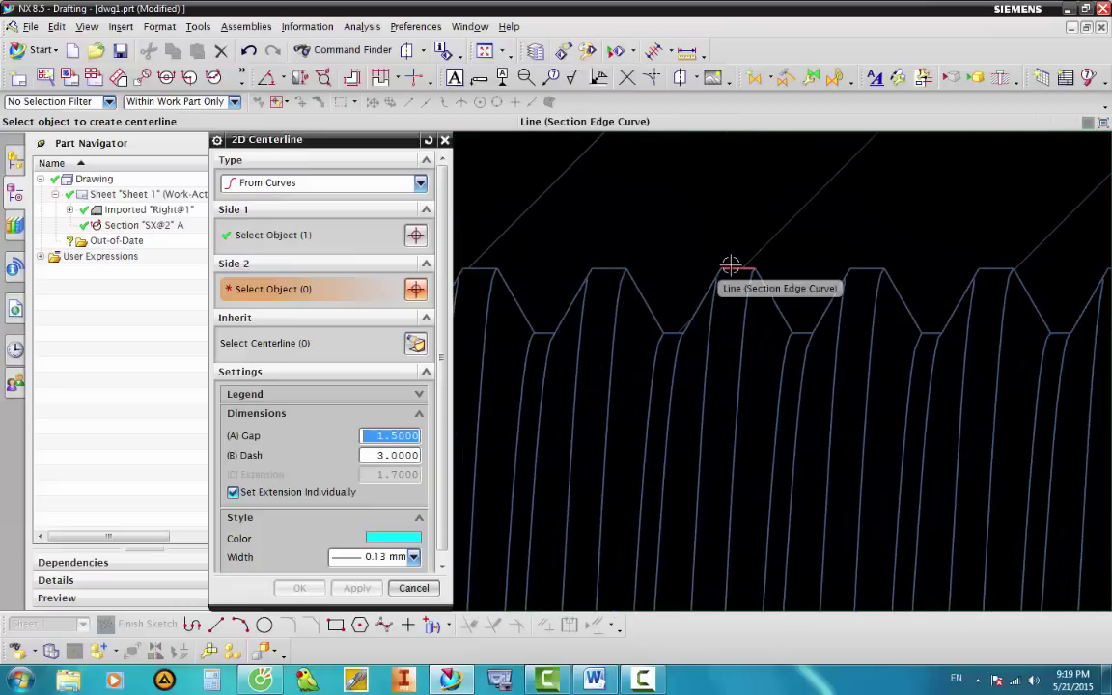
pyautogui.click(728, 261)
pyautogui.scroll(-3, 727, 262)
pyautogui.scroll(-1, 728, 263)
pyautogui.moveTo(664, 330); pyautogui.dragTo(546, 345)
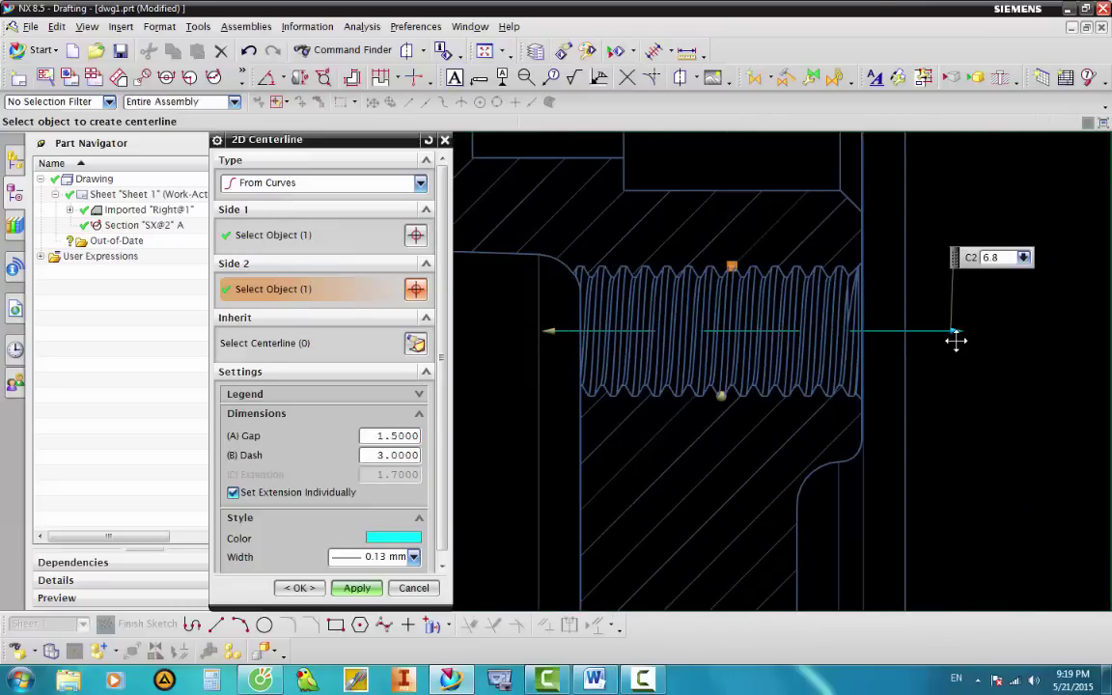
pyautogui.moveTo(788, 330); pyautogui.dragTo(934, 333)
pyautogui.scroll(-3, 933, 333)
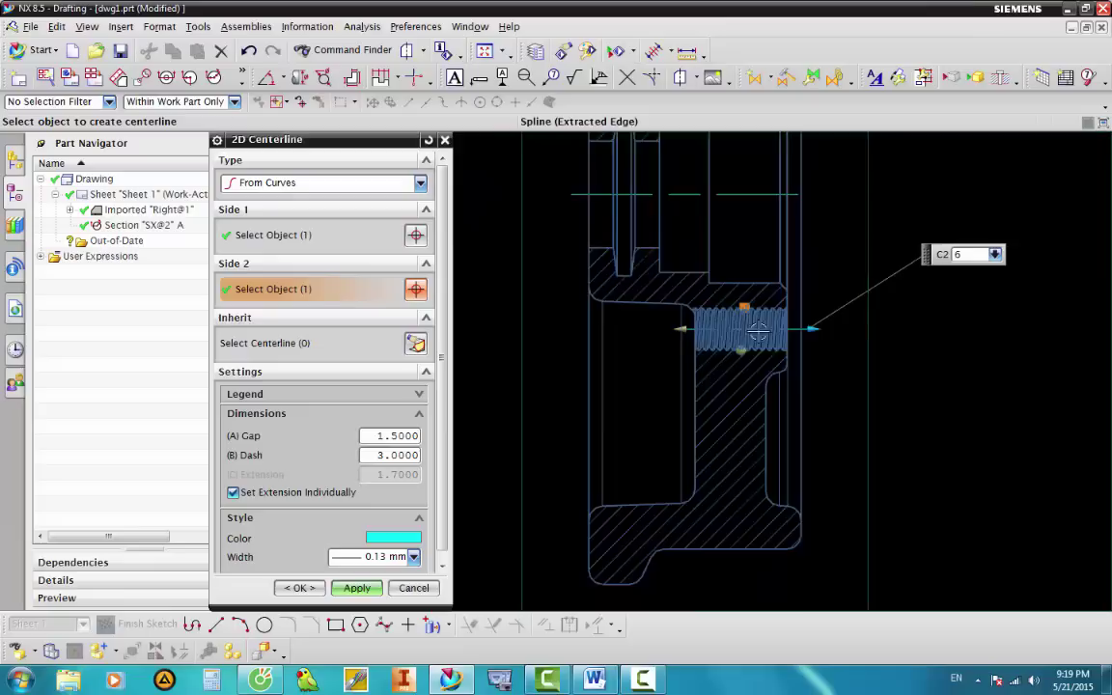
pyautogui.click(357, 587)
# Add a centerline through the upper threaded hole with both ends lengthened.
pyautogui.scroll(8, 688, 431)
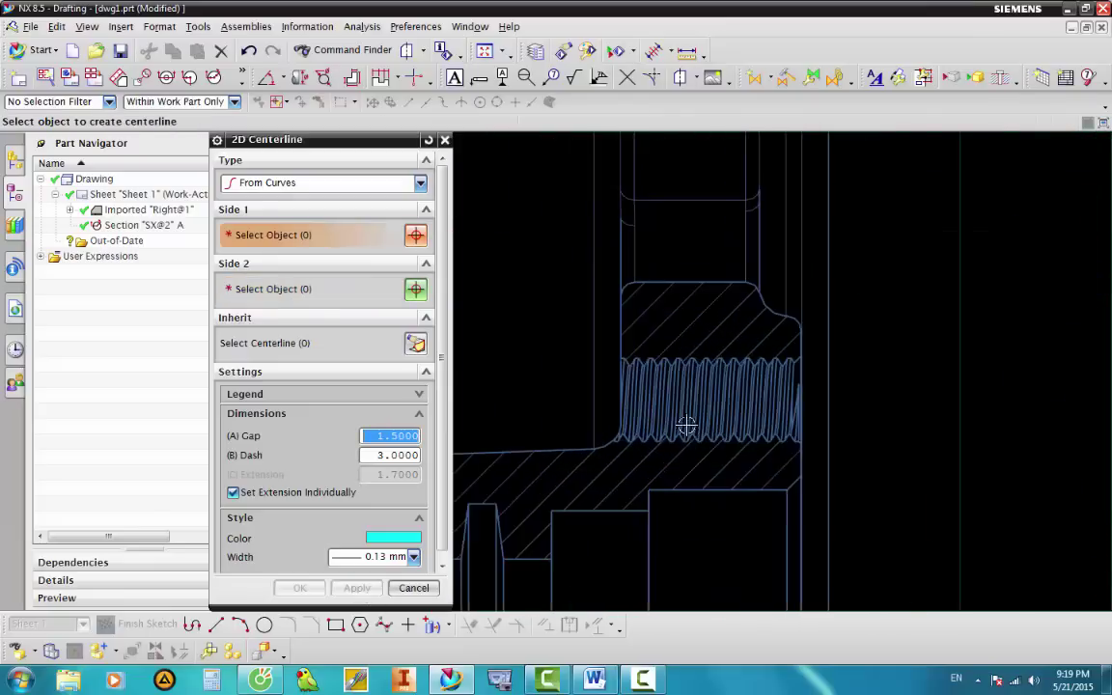
pyautogui.scroll(3, 688, 432)
pyautogui.scroll(2, 767, 522)
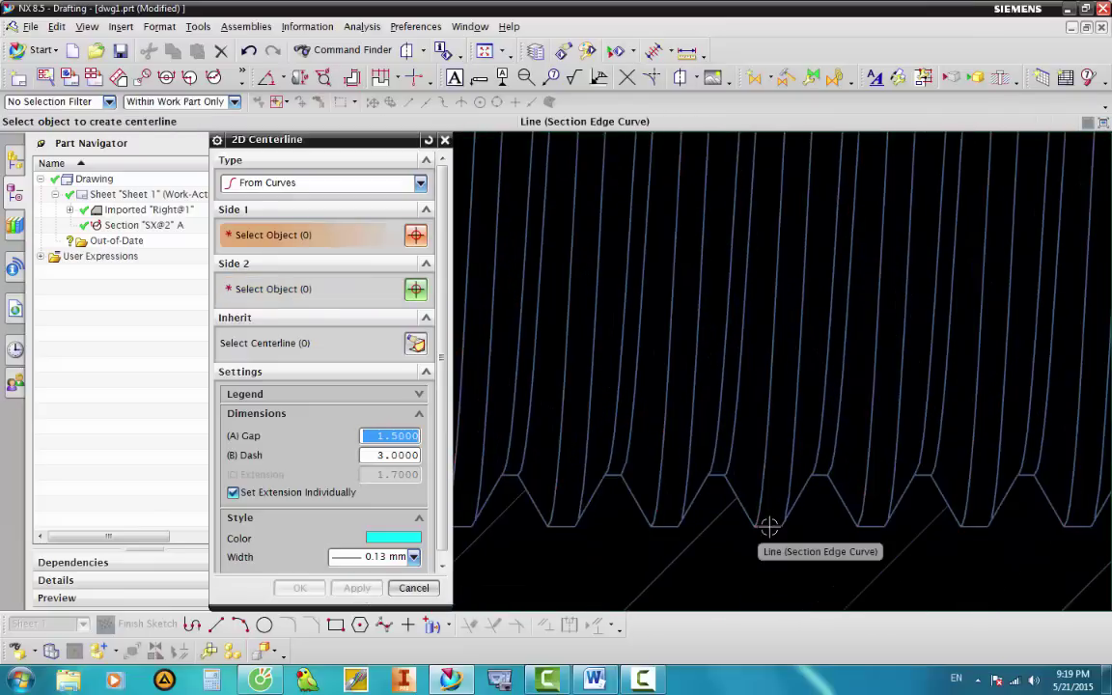
pyautogui.click(755, 534)
pyautogui.scroll(-4, 755, 534)
pyautogui.scroll(3, 785, 262)
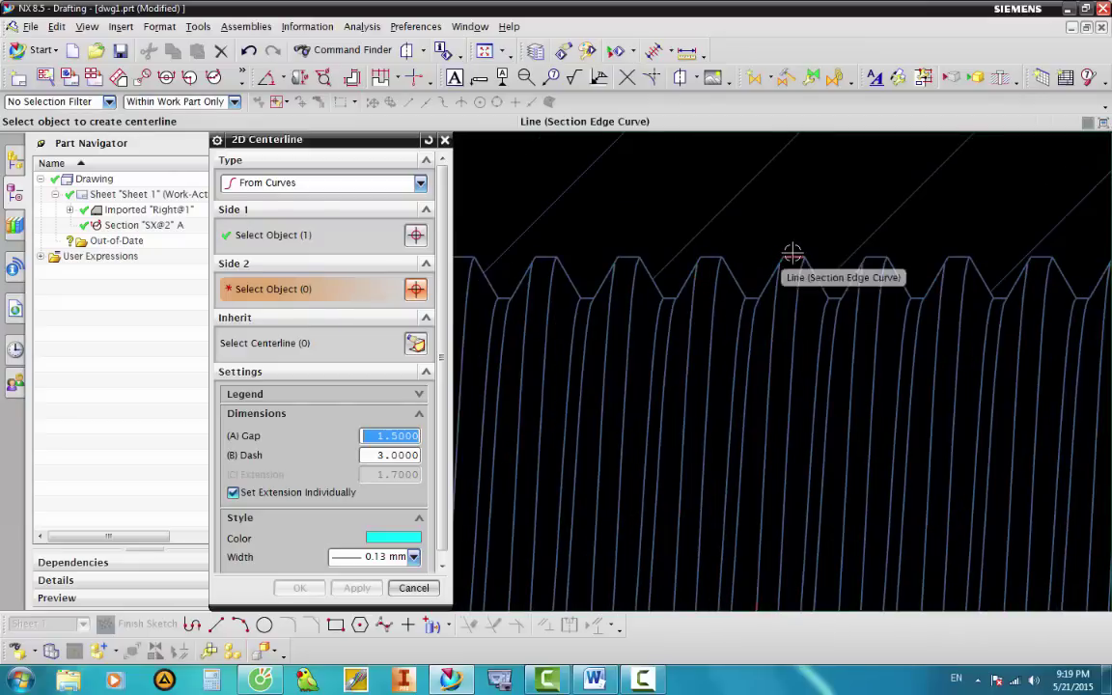
pyautogui.click(786, 264)
pyautogui.scroll(-3, 782, 271)
pyautogui.scroll(-3, 782, 271)
pyautogui.moveTo(723, 310); pyautogui.dragTo(666, 309)
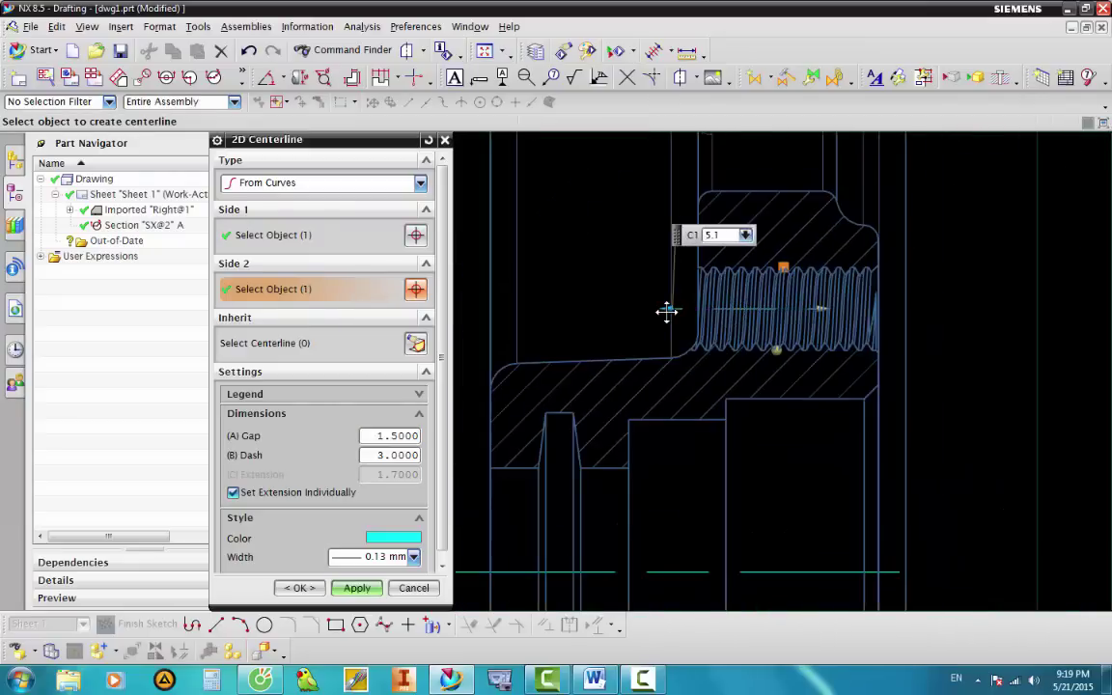
pyautogui.moveTo(830, 309); pyautogui.dragTo(933, 309)
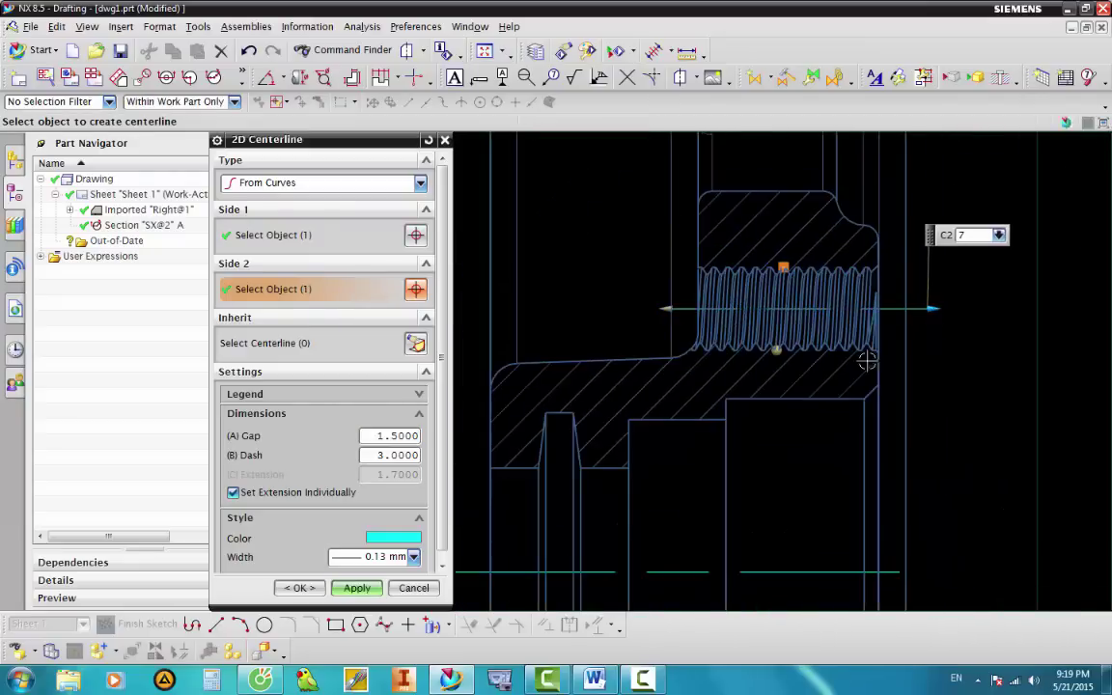
pyautogui.click(379, 589)
pyautogui.scroll(-3, 623, 334)
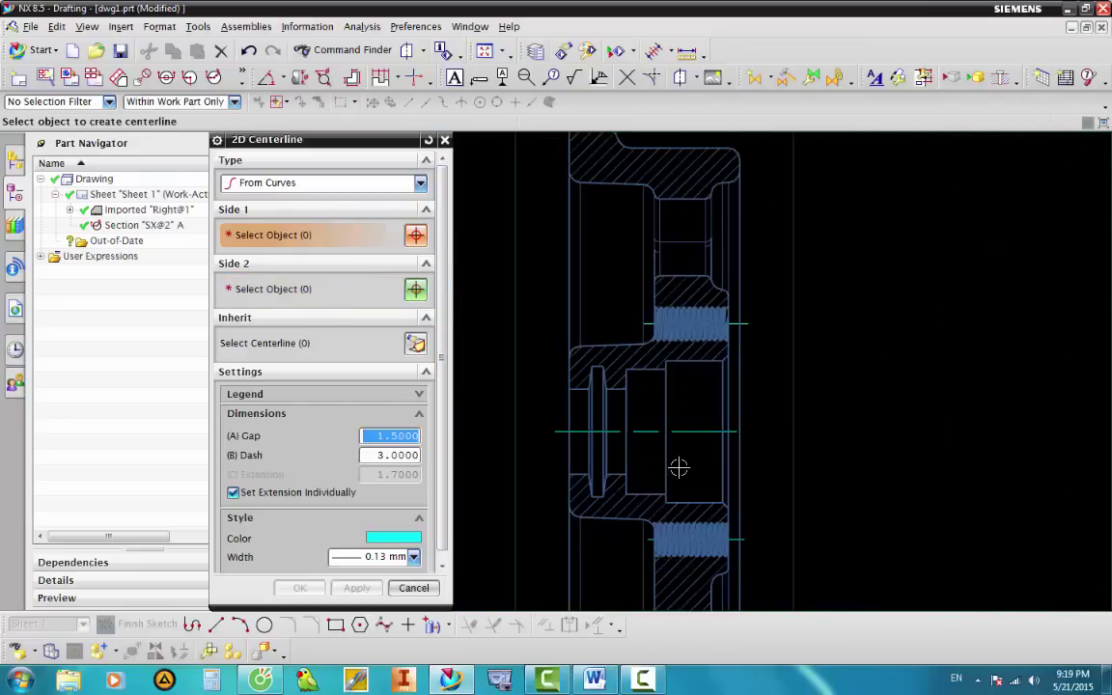
pyautogui.scroll(-1, 679, 467)
pyautogui.scroll(-1, 579, 270)
pyautogui.scroll(-1, 617, 444)
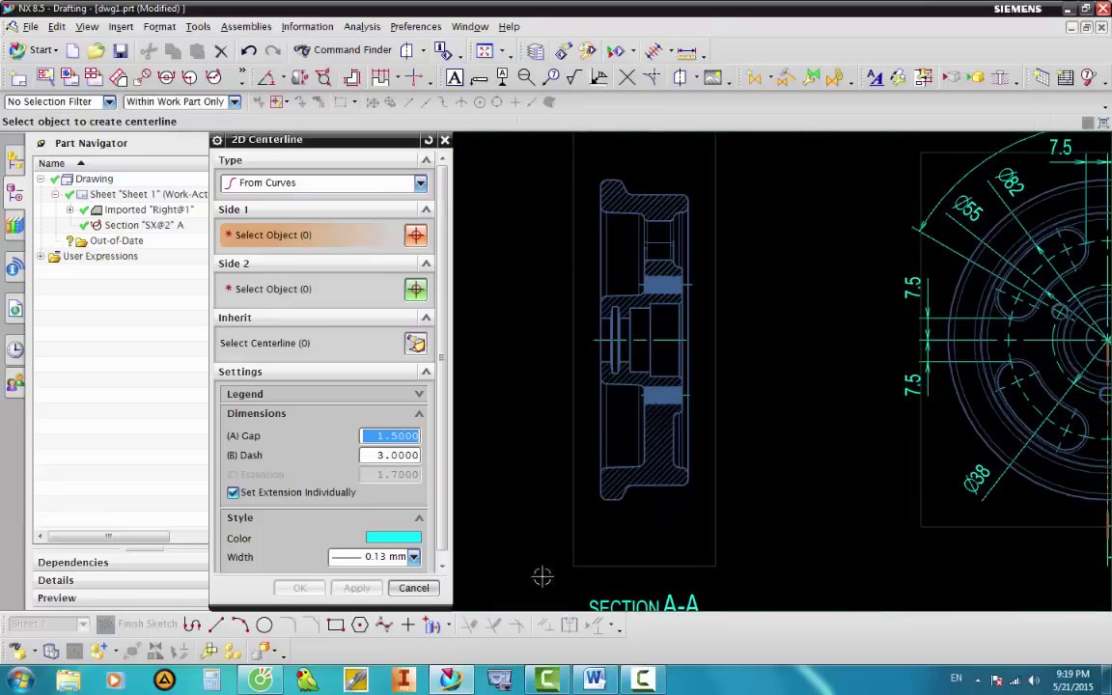
pyautogui.scroll(-2, 579, 367)
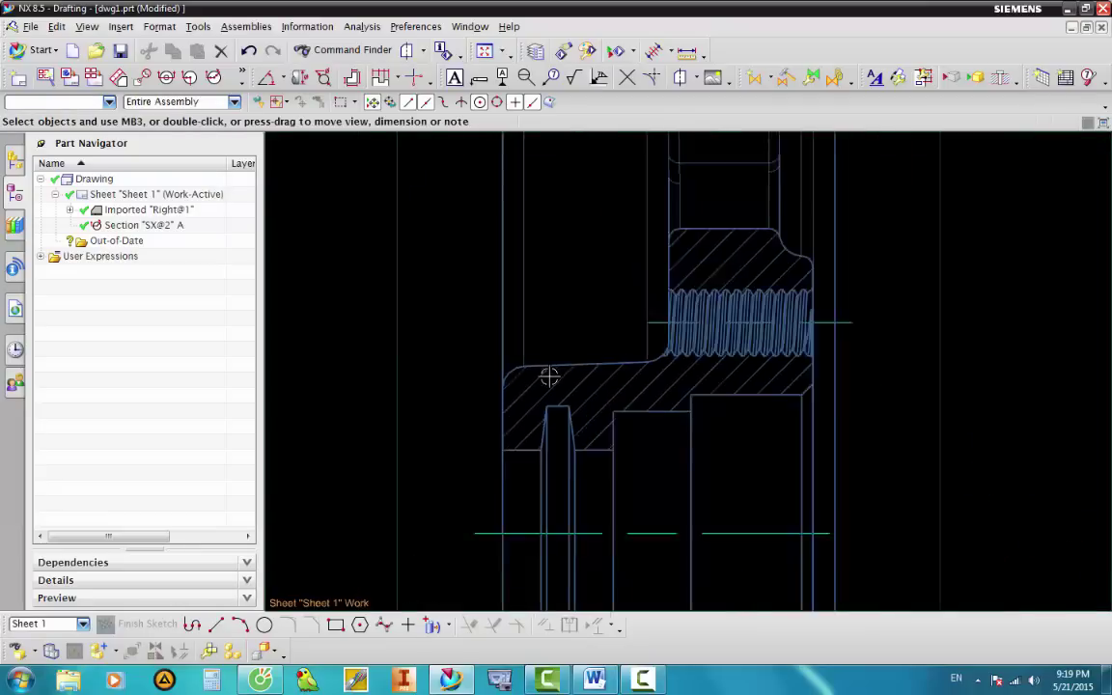
pyautogui.scroll(-5, 673, 429)
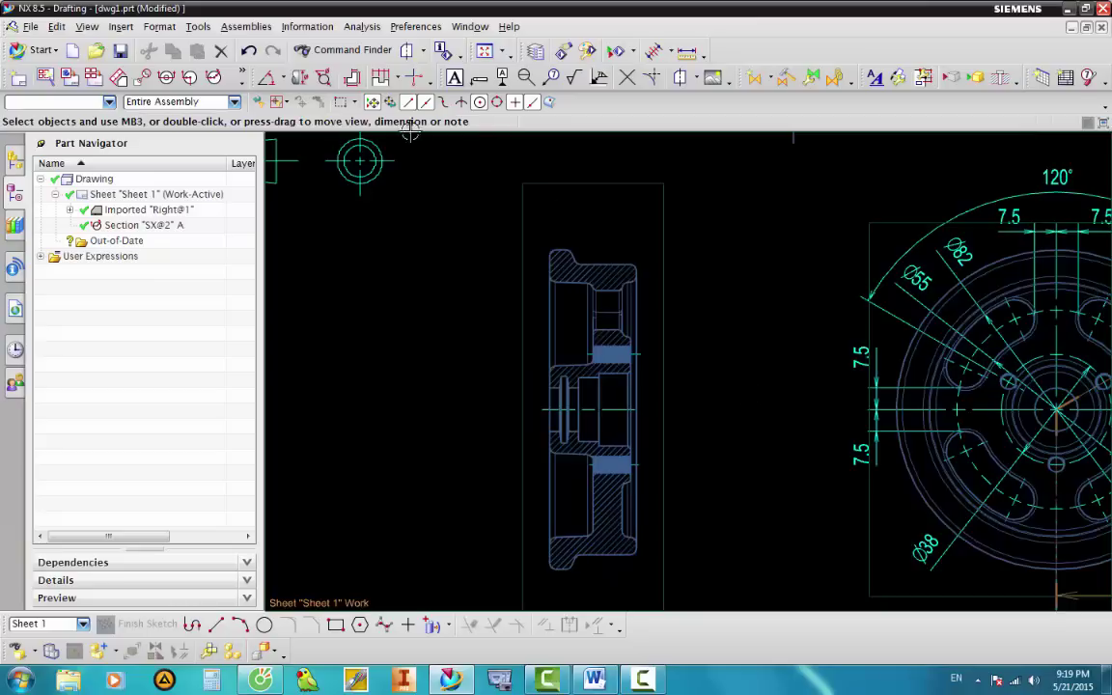
# Dimension the smaller bore step as Ø22 with a cylindrical dimension.
pyautogui.click(301, 80)
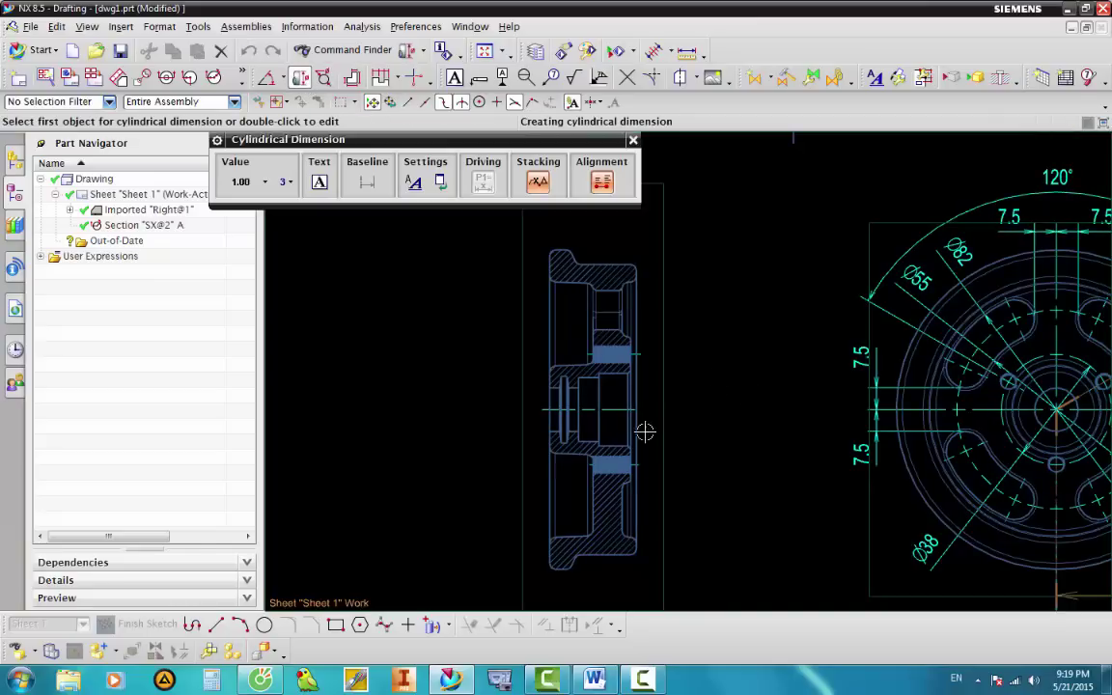
pyautogui.scroll(3, 645, 431)
pyautogui.scroll(2, 637, 430)
pyautogui.scroll(1, 564, 441)
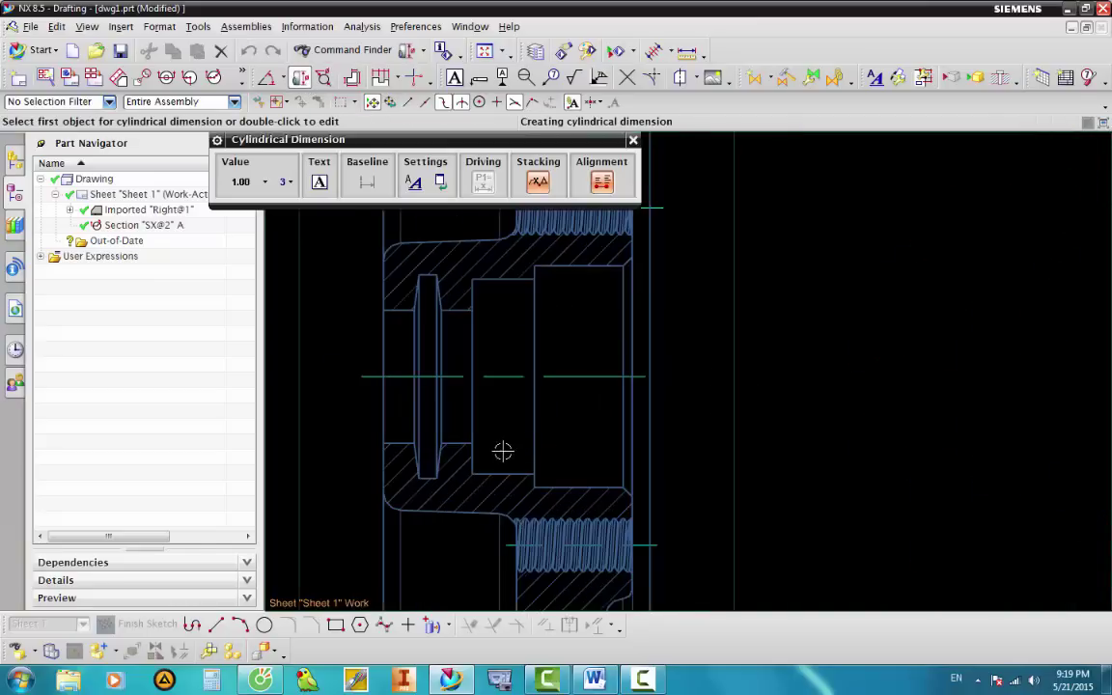
pyautogui.scroll(1, 505, 451)
pyautogui.click(524, 479)
pyautogui.scroll(-4, 560, 391)
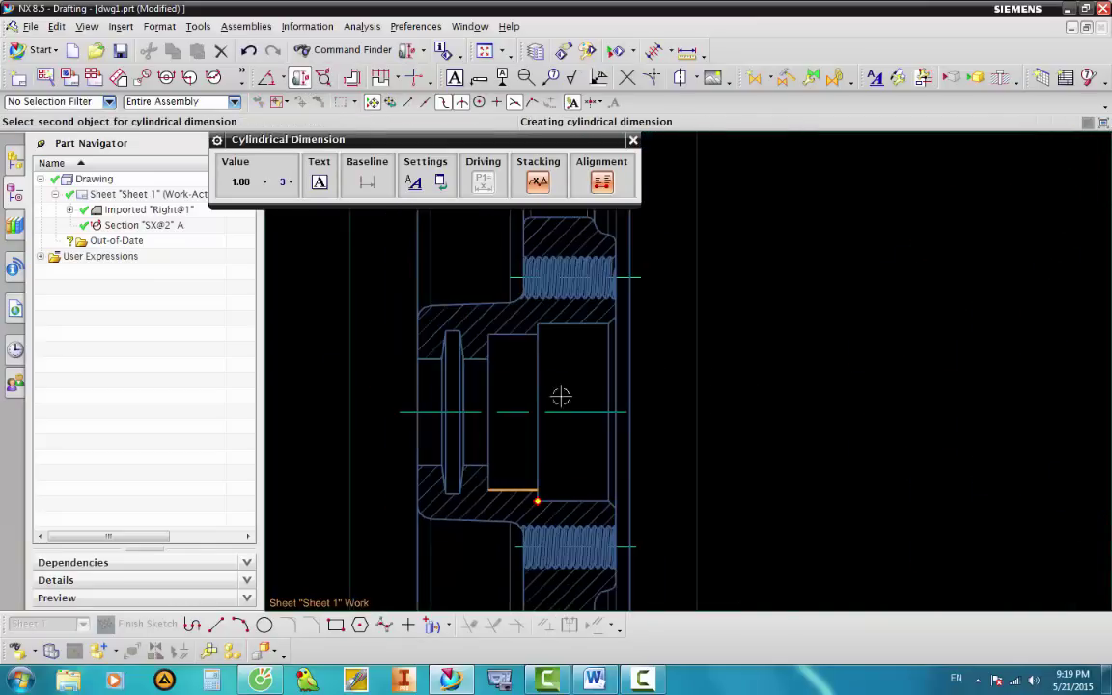
pyautogui.scroll(-2, 648, 442)
pyautogui.scroll(3, 610, 405)
pyautogui.scroll(3, 593, 396)
pyautogui.scroll(1, 584, 390)
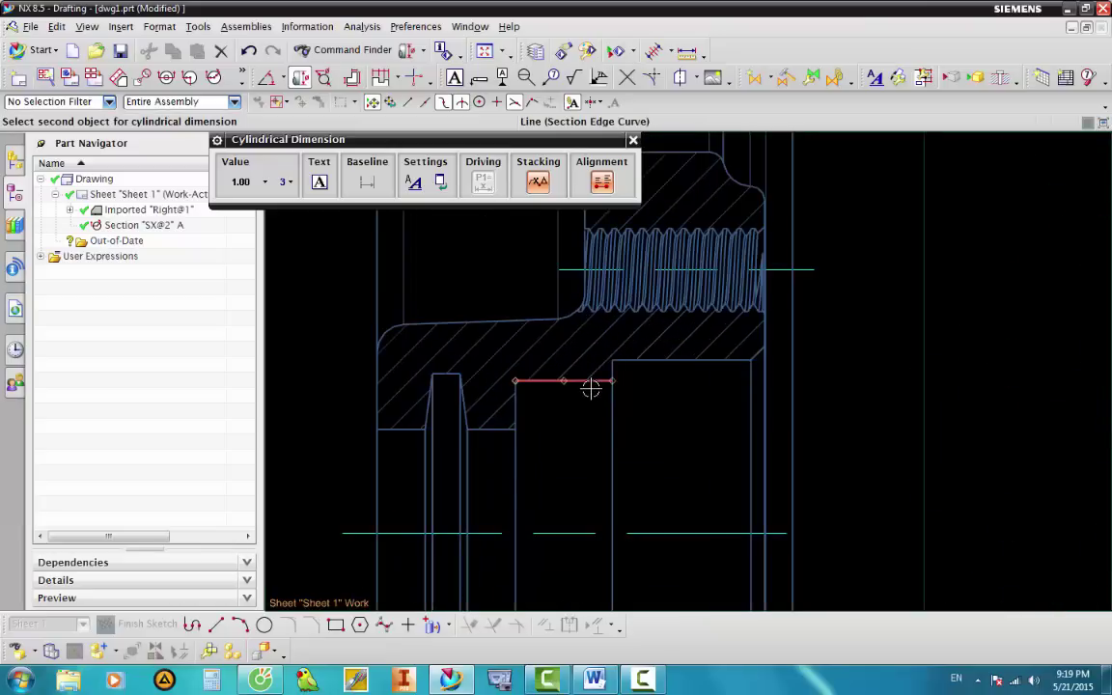
pyautogui.click(589, 384)
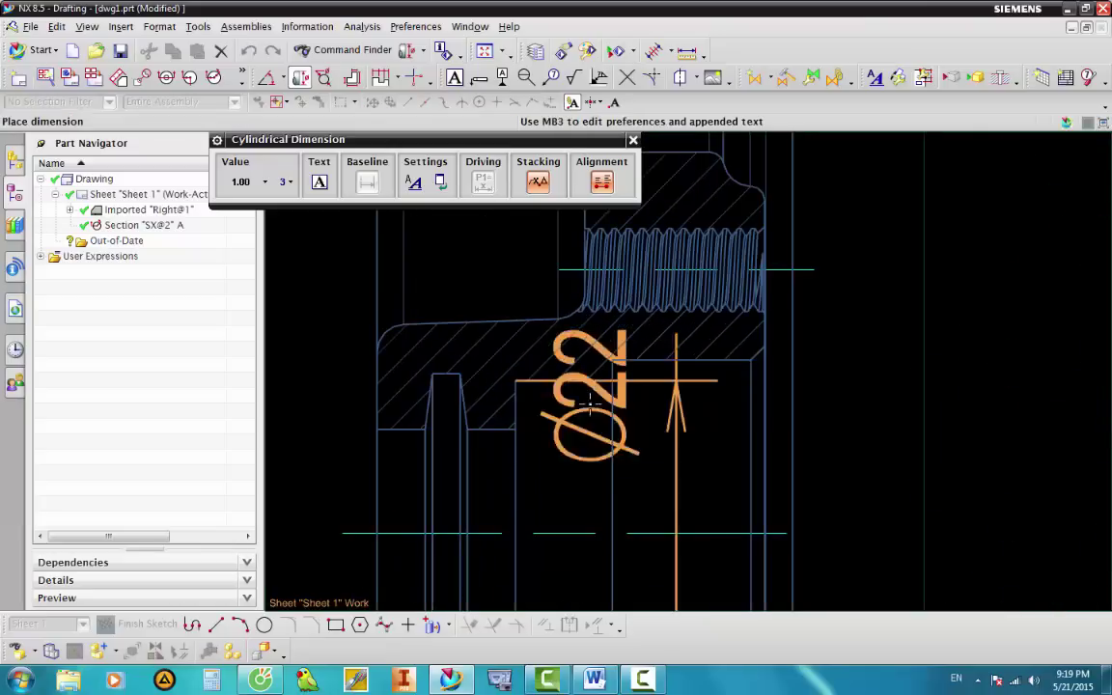
pyautogui.scroll(-5, 589, 403)
pyautogui.scroll(-4, 591, 406)
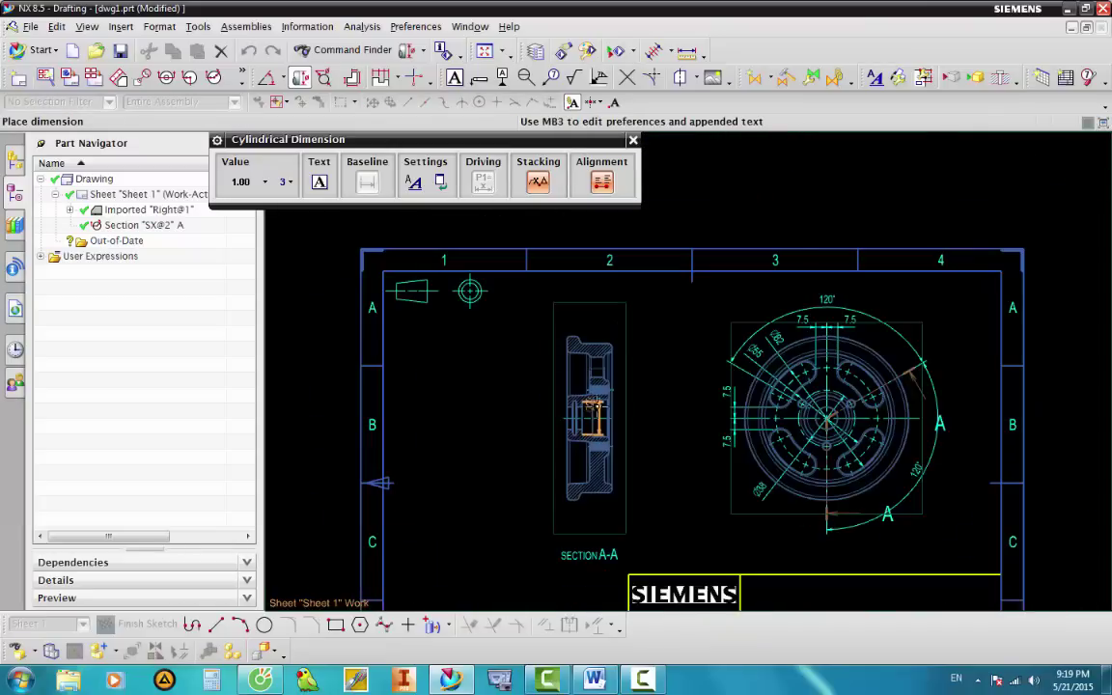
pyautogui.scroll(3, 637, 410)
pyautogui.scroll(3, 591, 415)
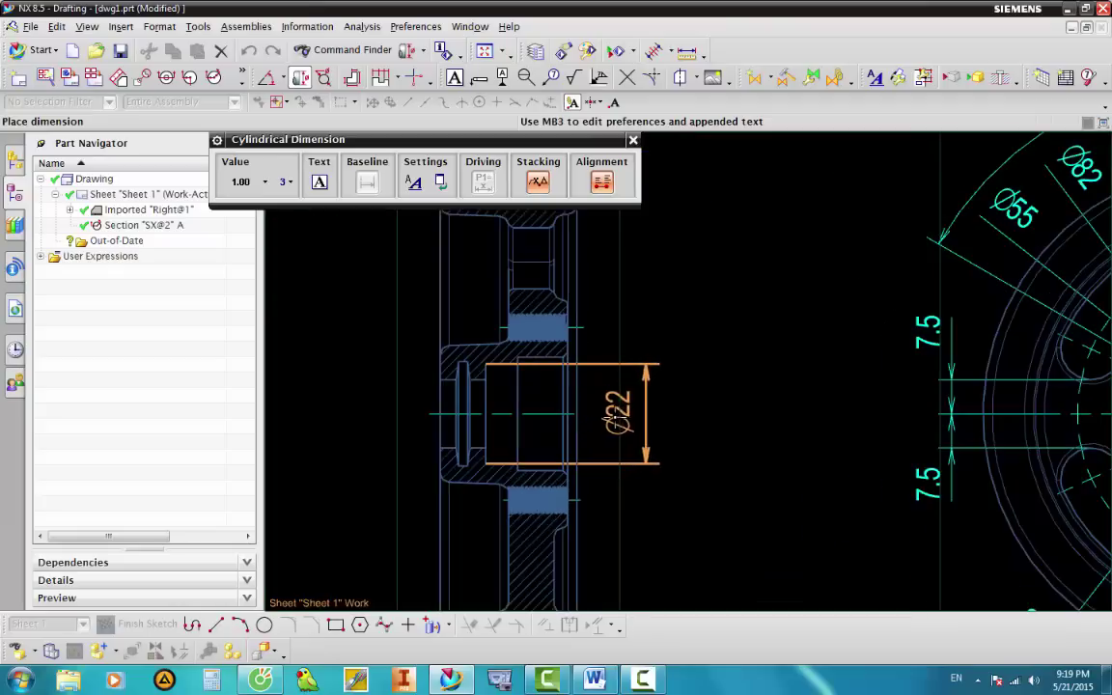
pyautogui.click(619, 413)
# Add the Ø25 bore diameter and place it beside the Ø22.
pyautogui.scroll(3, 550, 453)
pyautogui.click(566, 480)
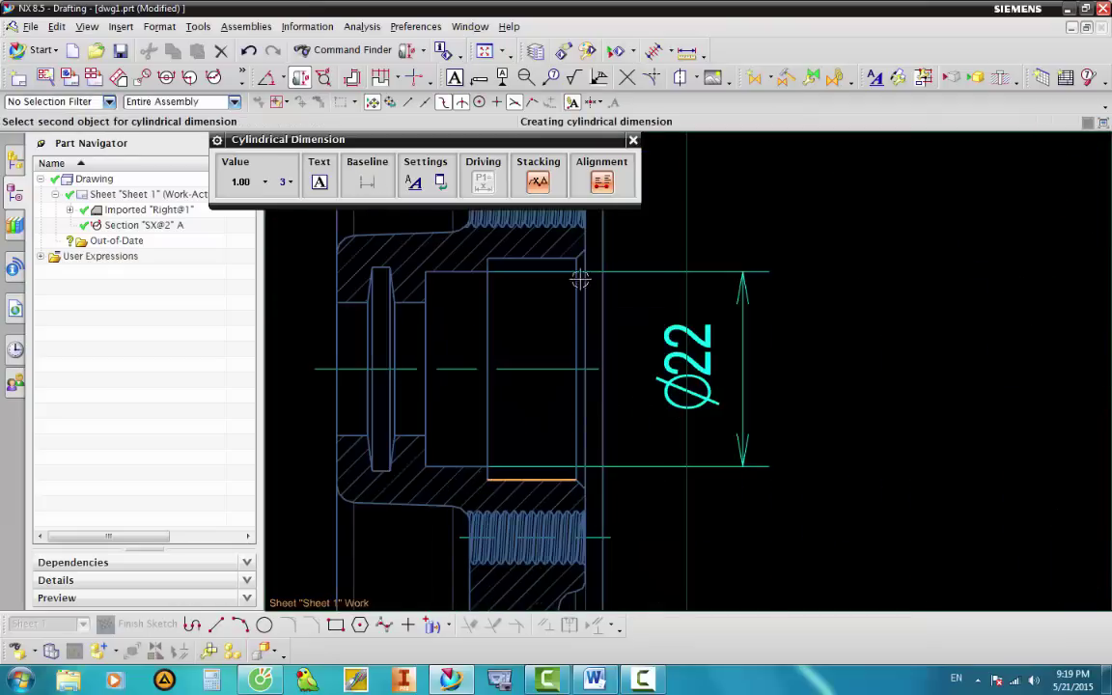
pyautogui.click(562, 261)
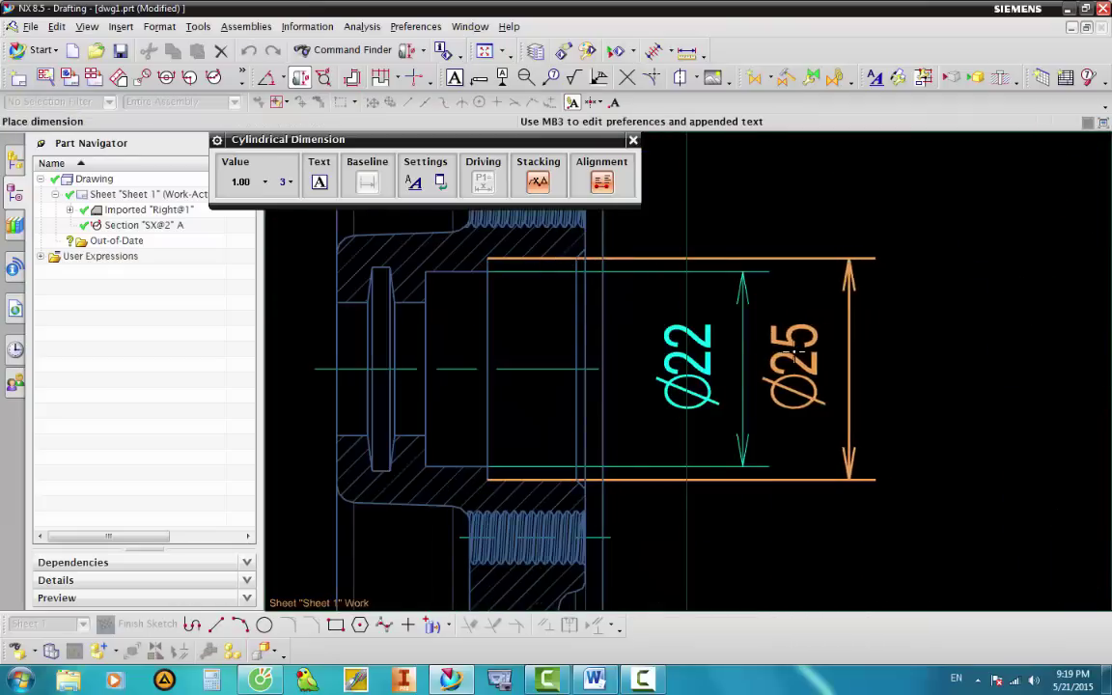
pyautogui.click(807, 358)
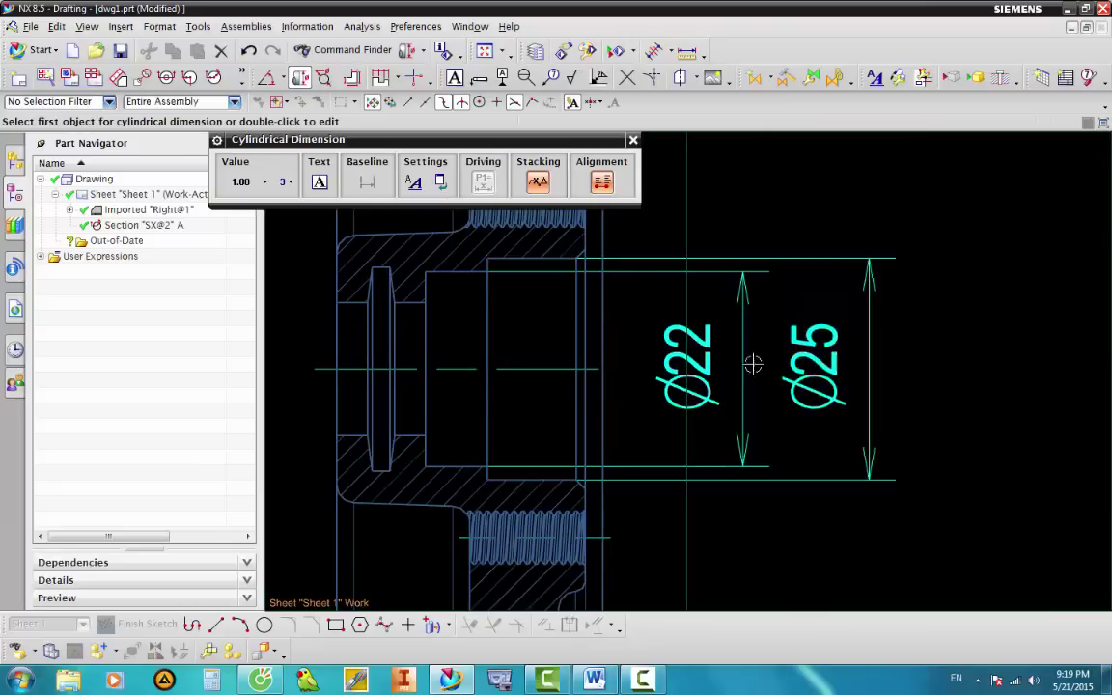
pyautogui.scroll(-3, 683, 370)
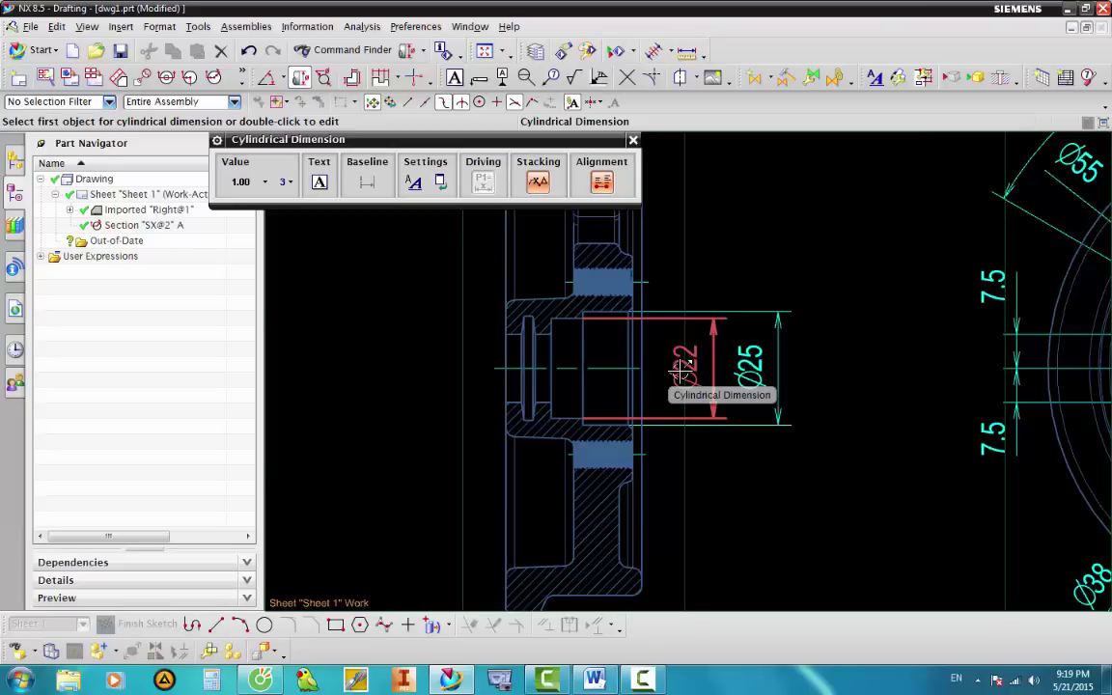
# Add a Ø50 diameter using edge-intersection points, placed beside Ø25.
pyautogui.click(532, 102)
pyautogui.scroll(2, 627, 289)
pyautogui.scroll(3, 630, 278)
pyautogui.scroll(3, 610, 295)
pyautogui.scroll(2, 616, 302)
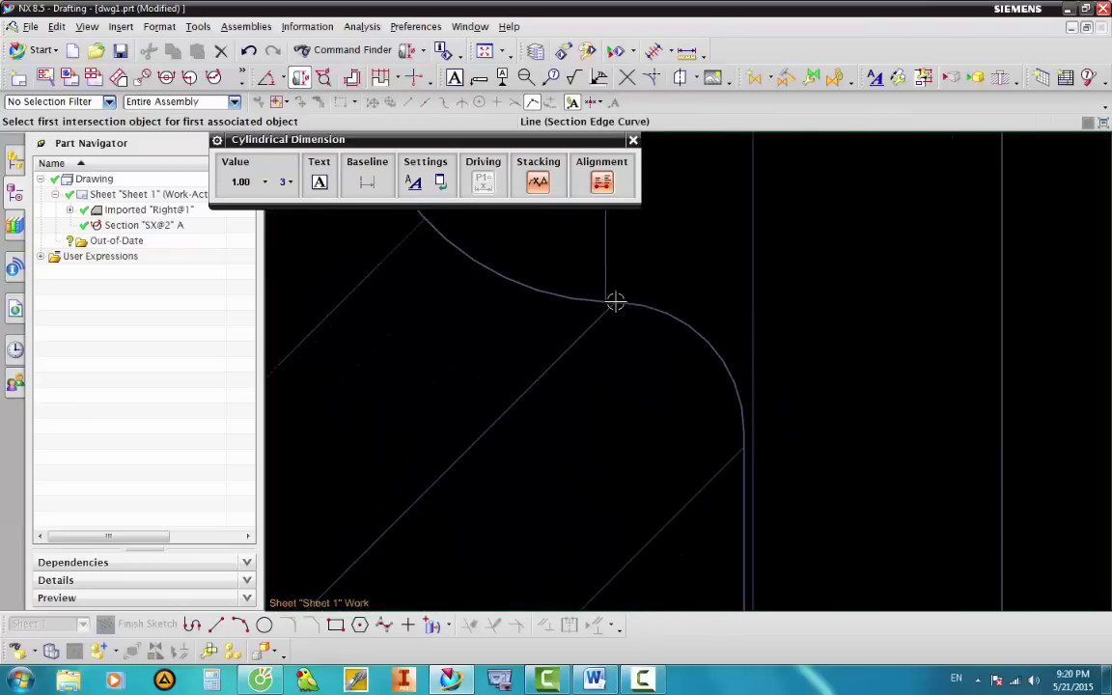
pyautogui.click(612, 300)
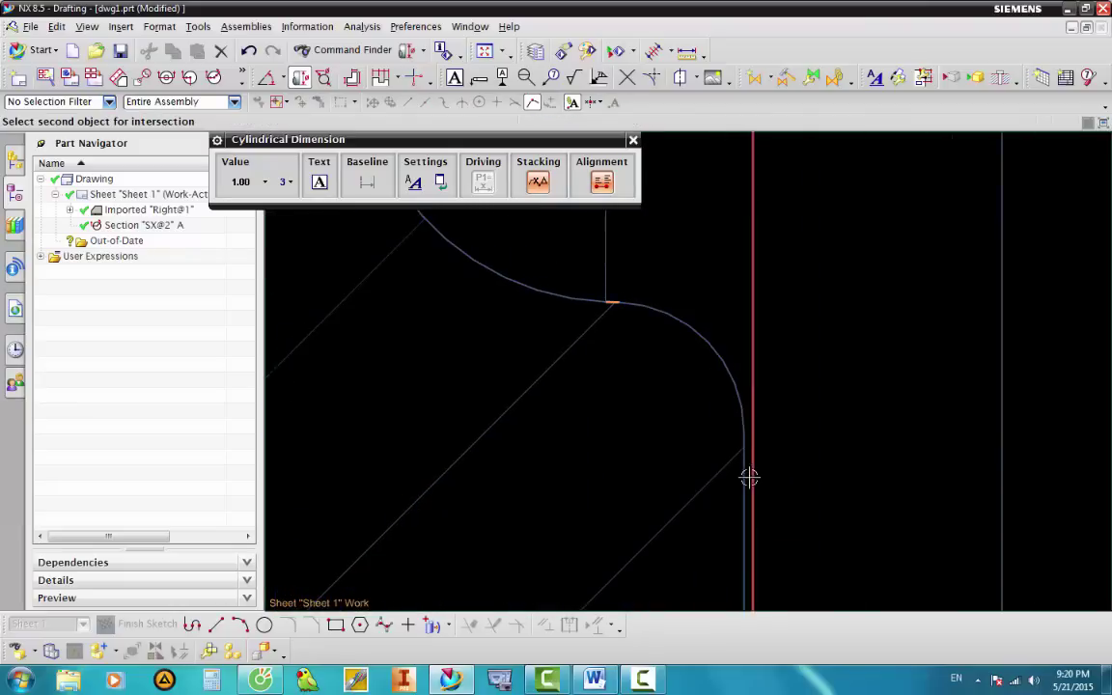
pyautogui.click(742, 473)
pyautogui.scroll(-1, 627, 218)
pyautogui.scroll(-3, 656, 232)
pyautogui.scroll(-1, 665, 504)
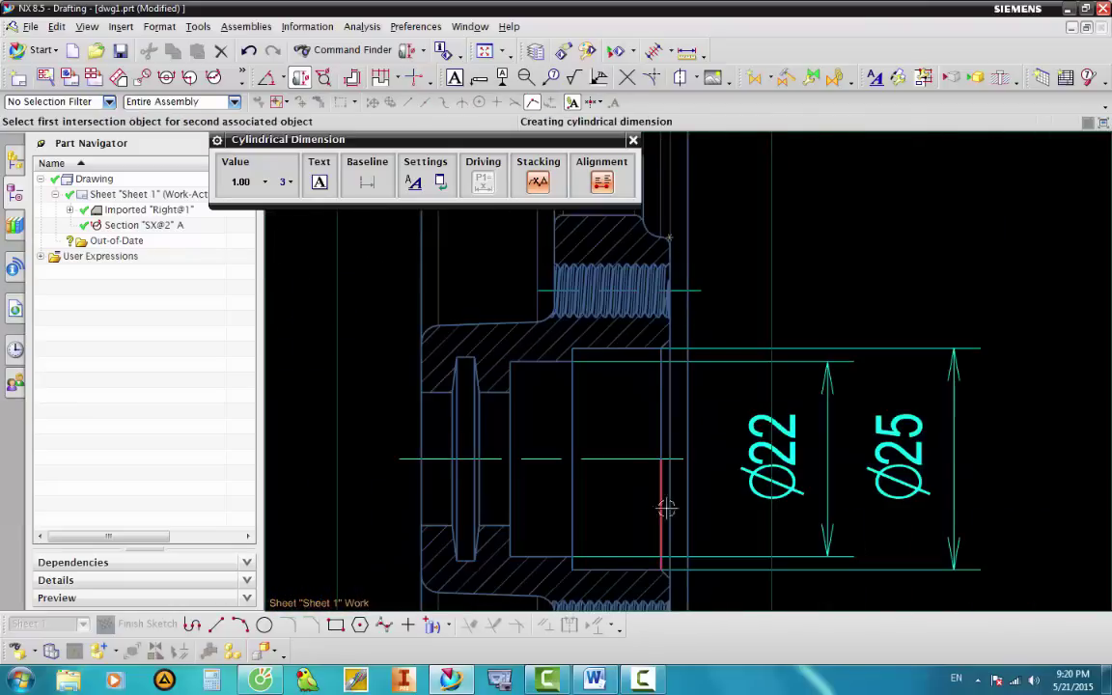
pyautogui.scroll(-1, 633, 506)
pyautogui.scroll(3, 692, 506)
pyautogui.scroll(2, 692, 505)
pyautogui.scroll(3, 717, 466)
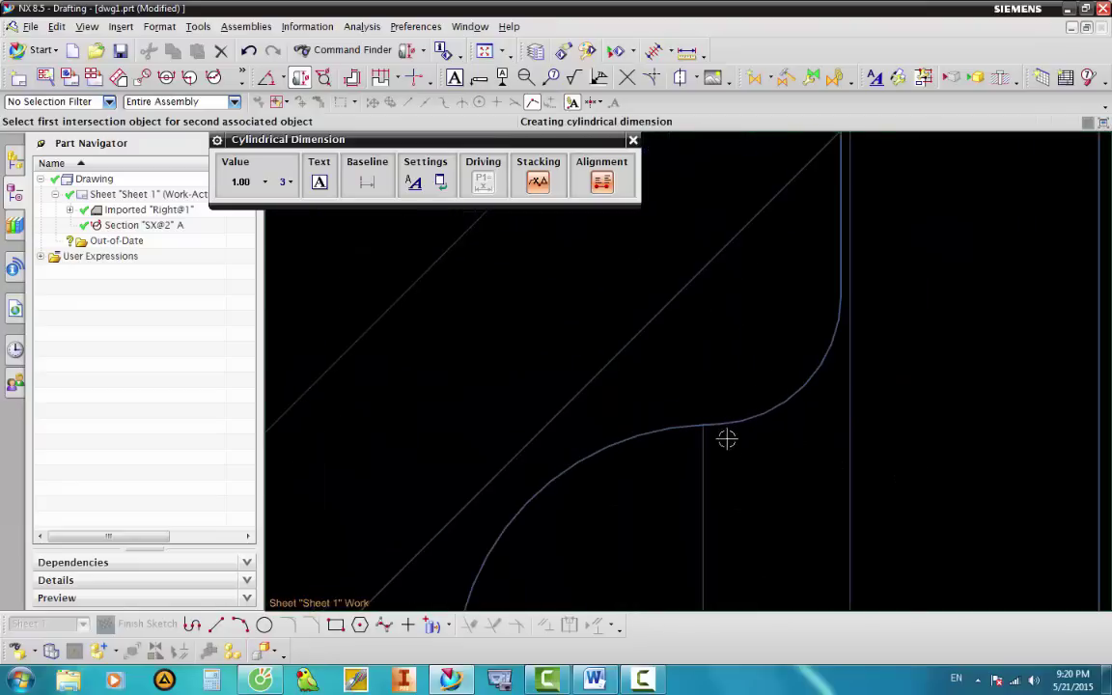
pyautogui.click(708, 426)
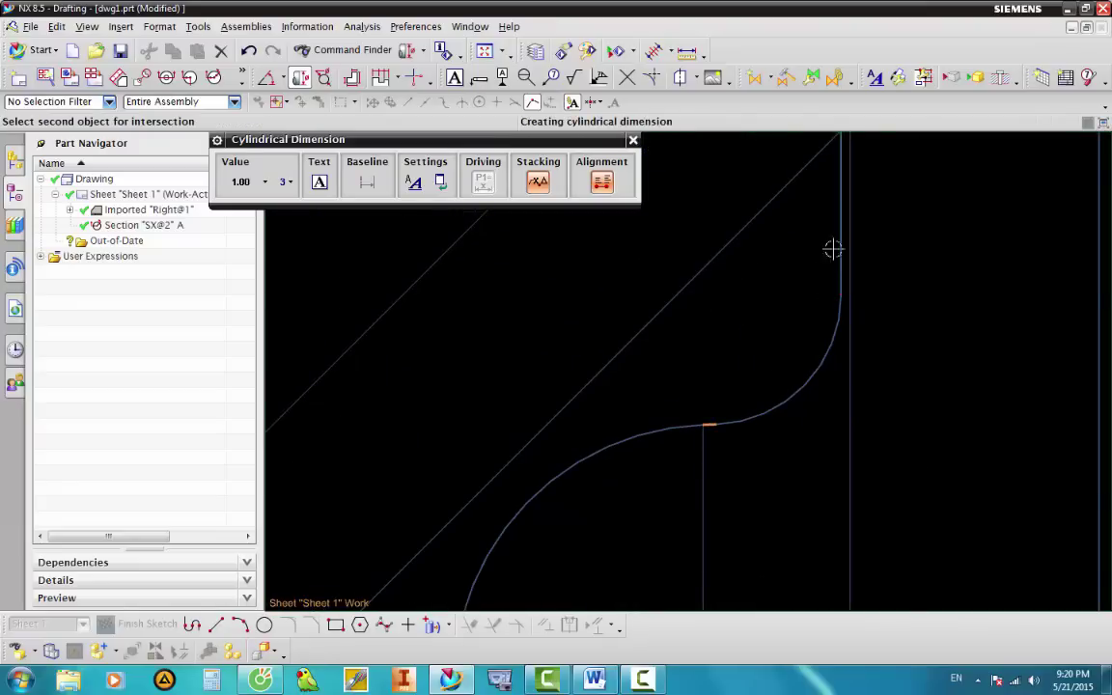
pyautogui.click(833, 249)
pyautogui.scroll(-2, 832, 249)
pyautogui.scroll(-2, 763, 290)
pyautogui.scroll(-1, 772, 434)
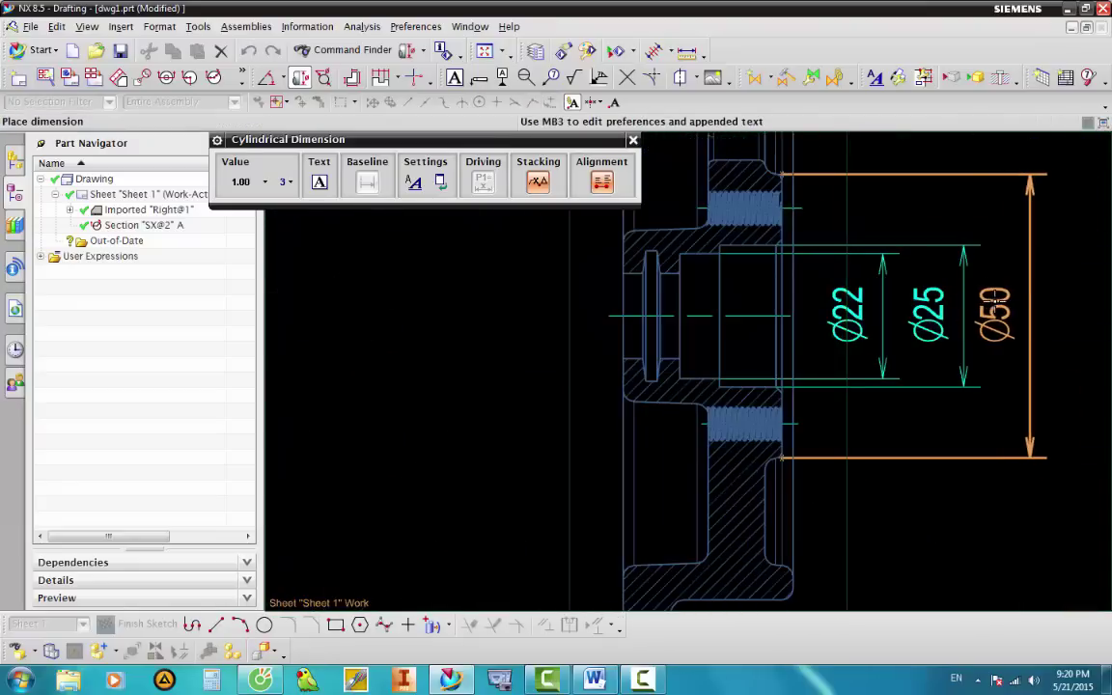
pyautogui.click(994, 304)
pyautogui.scroll(-1, 916, 318)
pyautogui.scroll(-2, 775, 331)
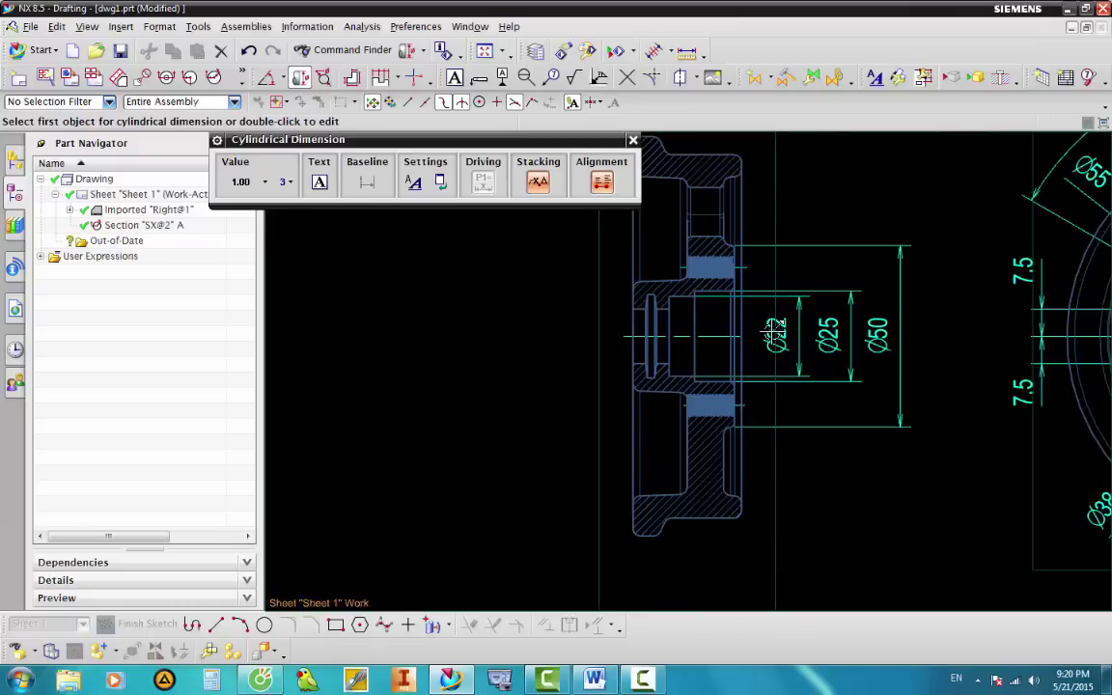
pyautogui.scroll(-2, 758, 309)
pyautogui.scroll(3, 750, 265)
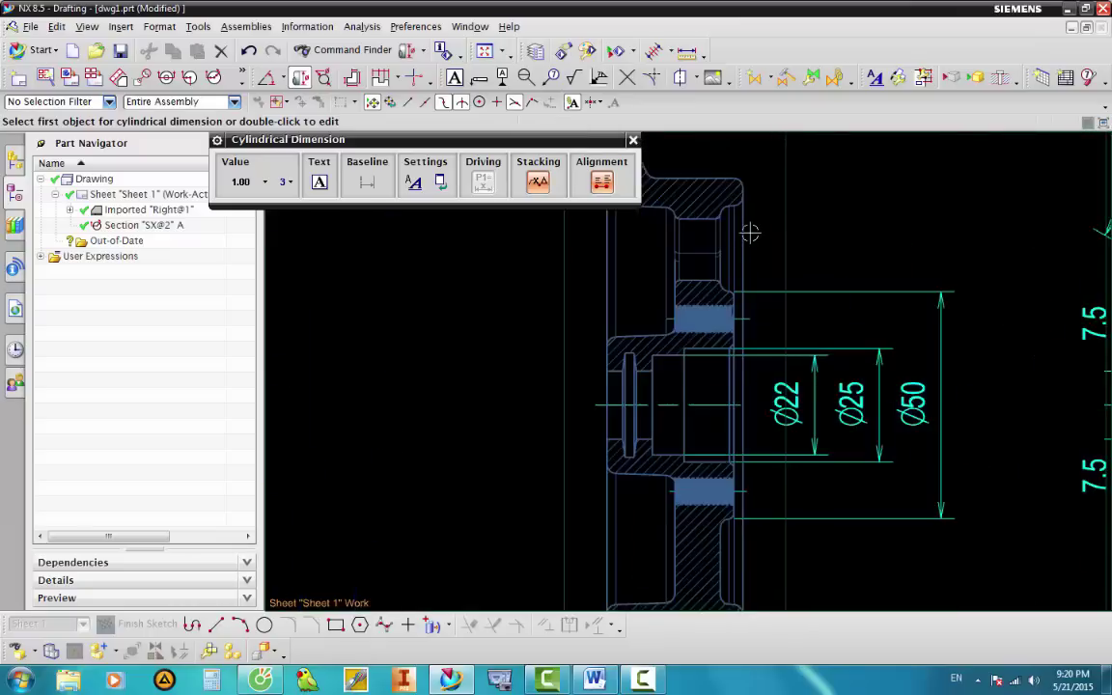
pyautogui.scroll(2, 755, 222)
pyautogui.scroll(1, 743, 174)
pyautogui.scroll(3, 740, 156)
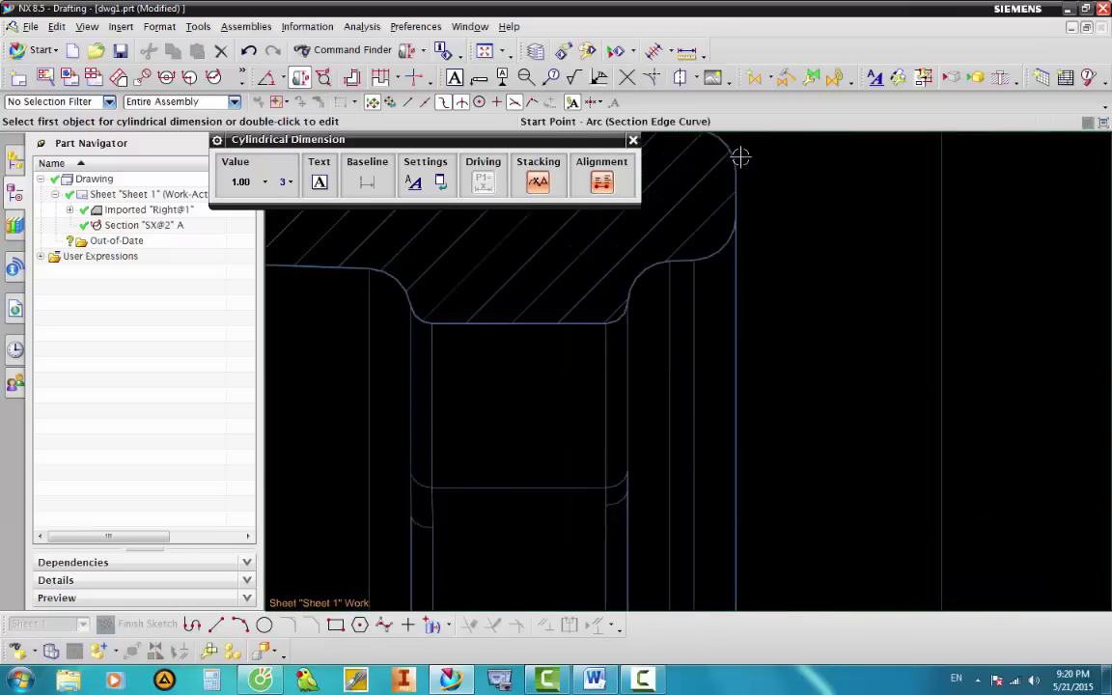
# Add a Ø88 diameter from edge intersections at the rounded corners, placed beside Ø50.
pyautogui.click(540, 107)
pyautogui.click(732, 239)
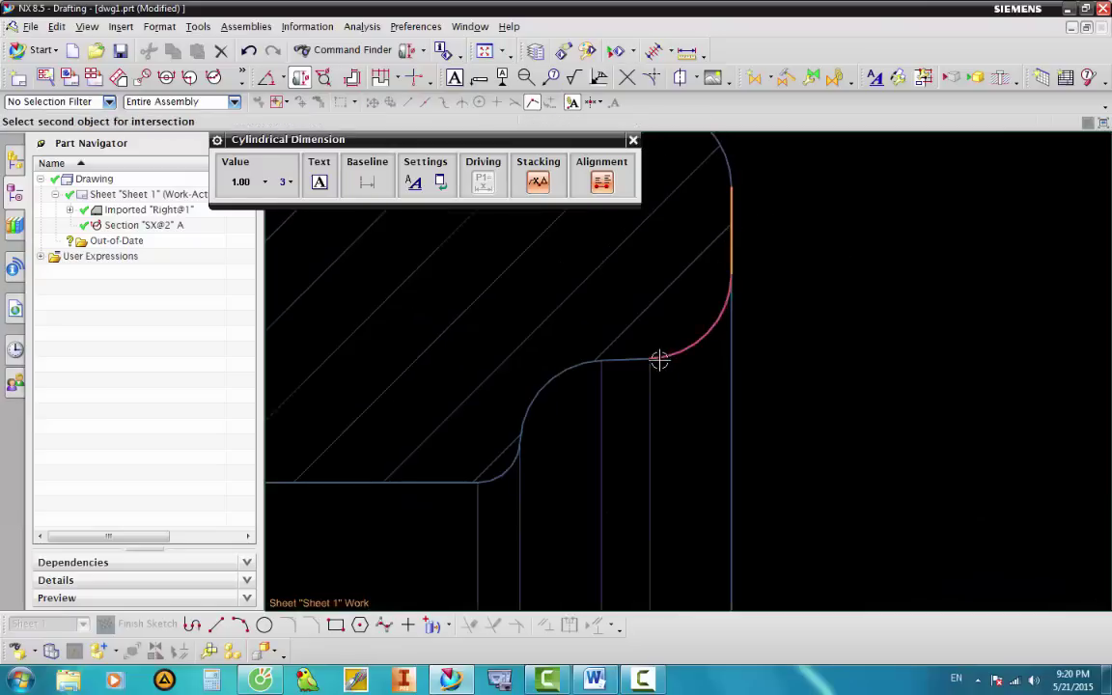
pyautogui.click(646, 359)
pyautogui.scroll(-2, 676, 309)
pyautogui.scroll(-3, 729, 256)
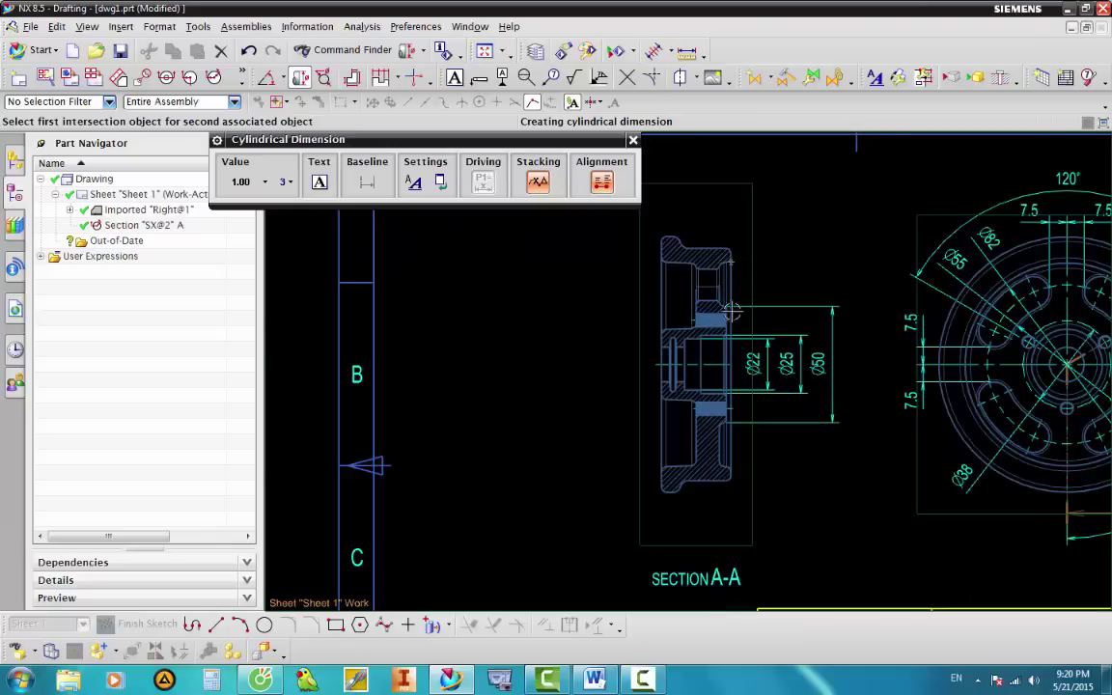
pyautogui.scroll(3, 747, 442)
pyautogui.scroll(3, 747, 442)
pyautogui.scroll(2, 754, 431)
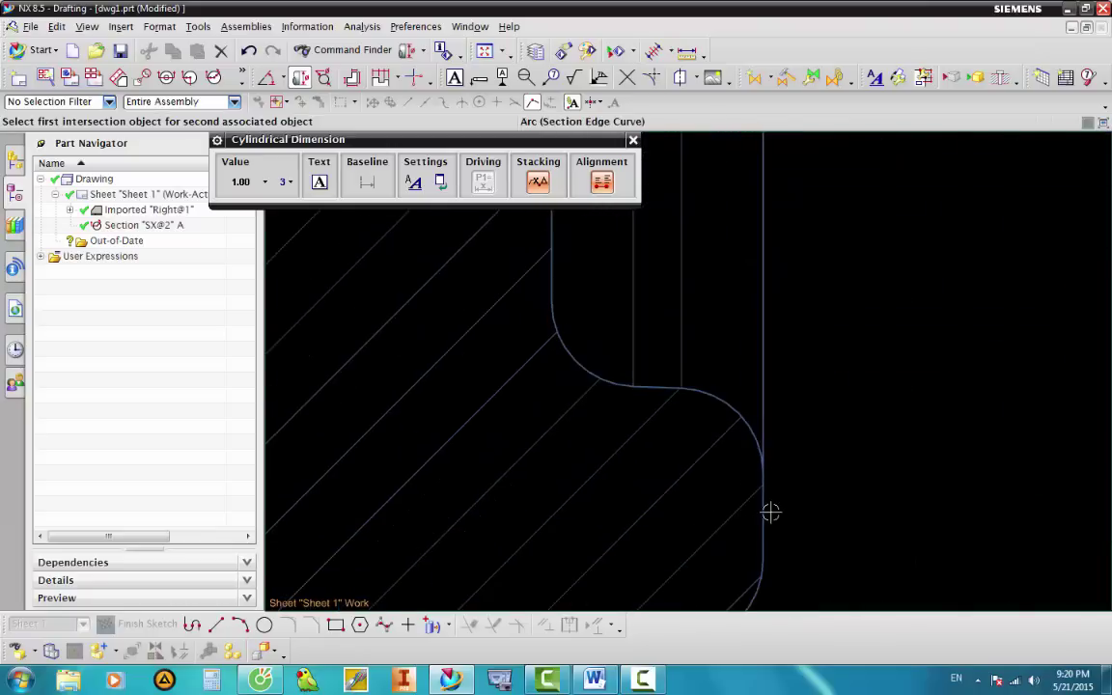
pyautogui.click(764, 509)
pyautogui.click(660, 386)
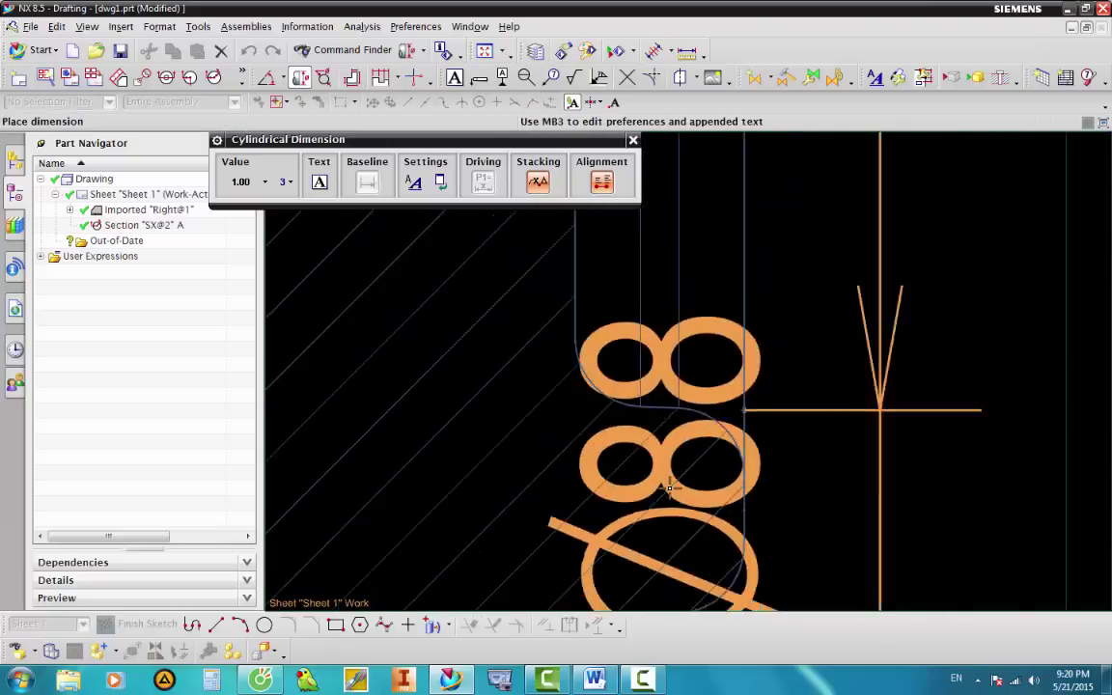
pyautogui.scroll(-3, 818, 356)
pyautogui.scroll(-2, 818, 355)
pyautogui.scroll(1, 818, 355)
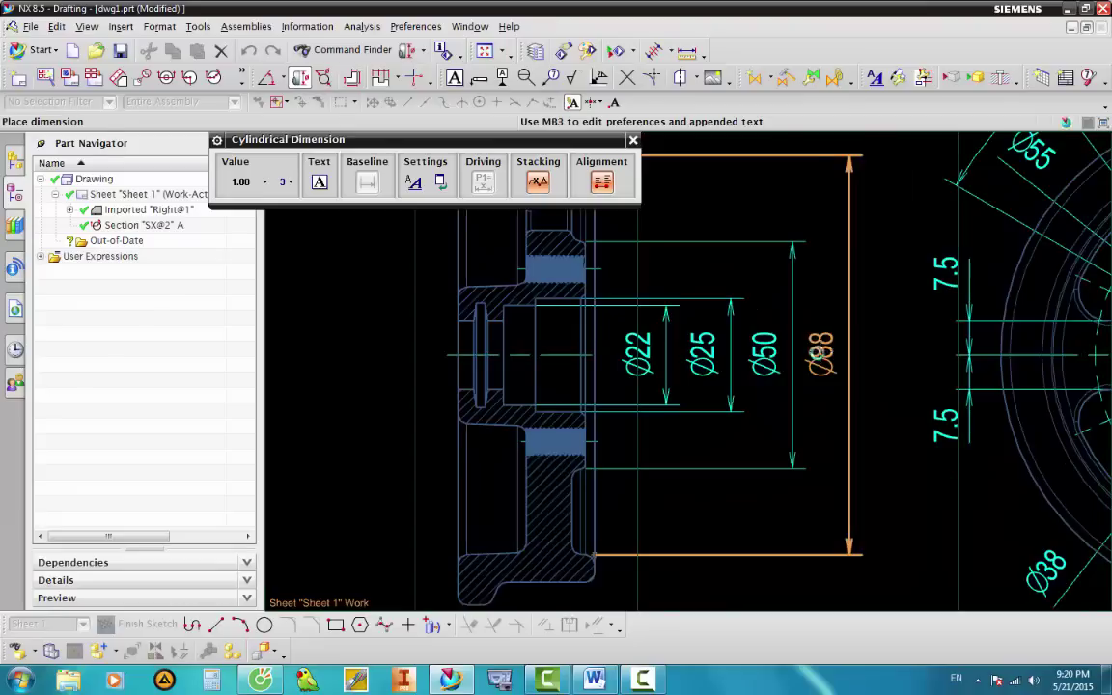
pyautogui.click(819, 353)
# Add the Ø100 outer diameter between the section's top and bottom edges, outside the stack.
pyautogui.scroll(1, 557, 590)
pyautogui.click(558, 583)
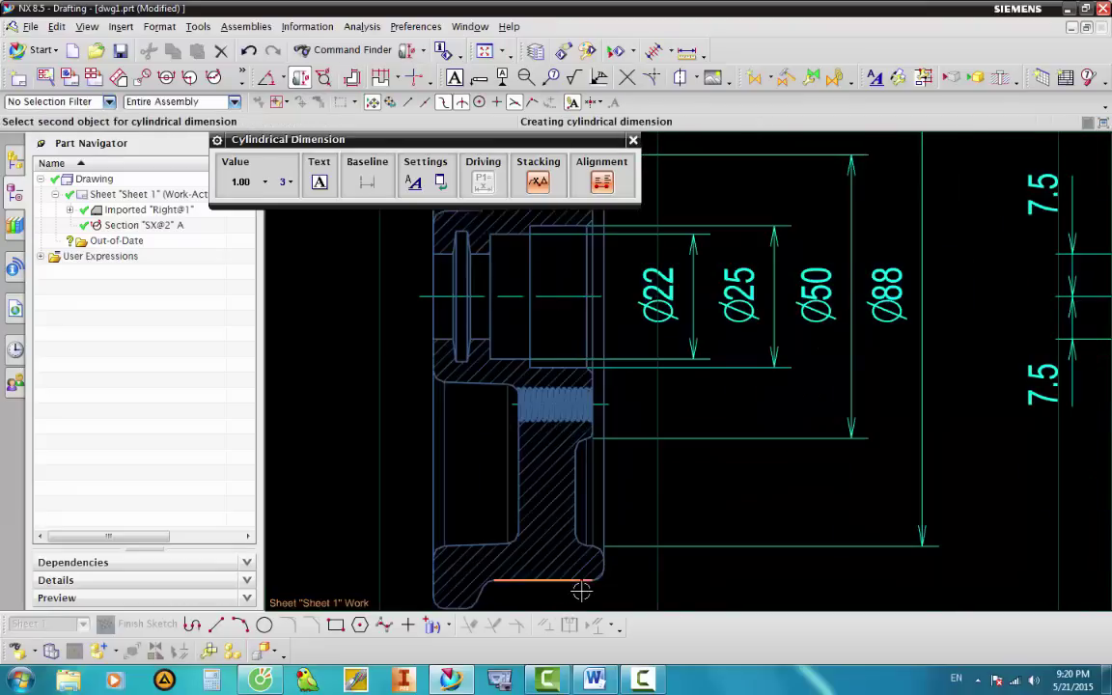
pyautogui.scroll(-4, 522, 339)
pyautogui.scroll(3, 575, 359)
pyautogui.click(575, 359)
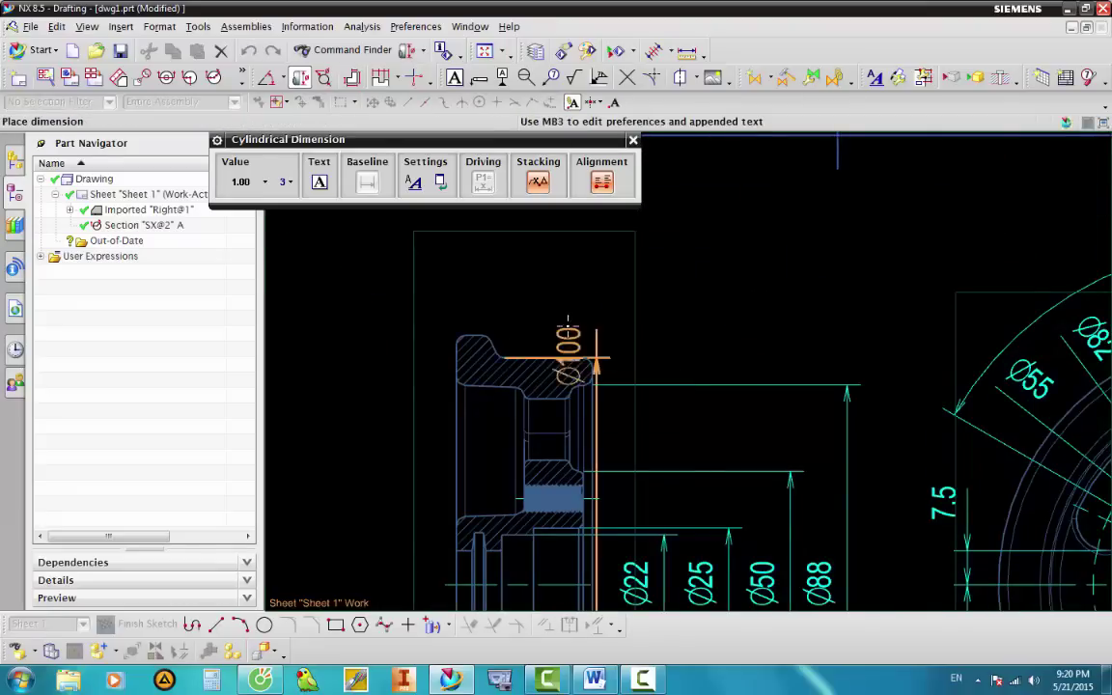
pyautogui.scroll(-1, 772, 454)
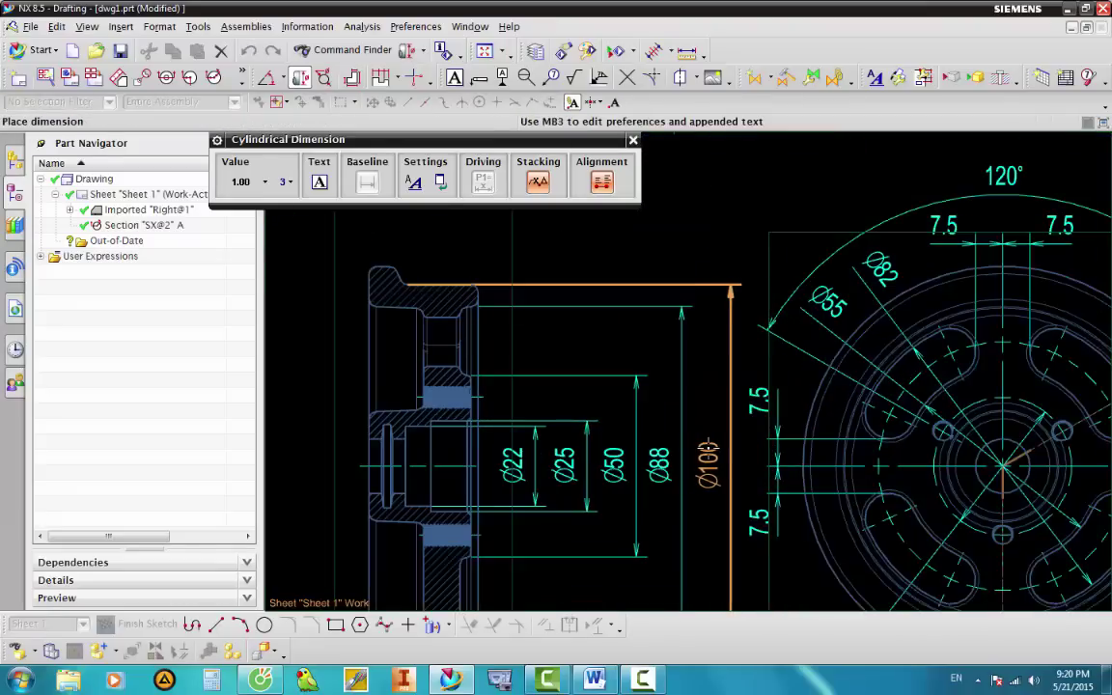
pyautogui.click(709, 445)
pyautogui.scroll(-3, 835, 433)
pyautogui.scroll(2, 651, 466)
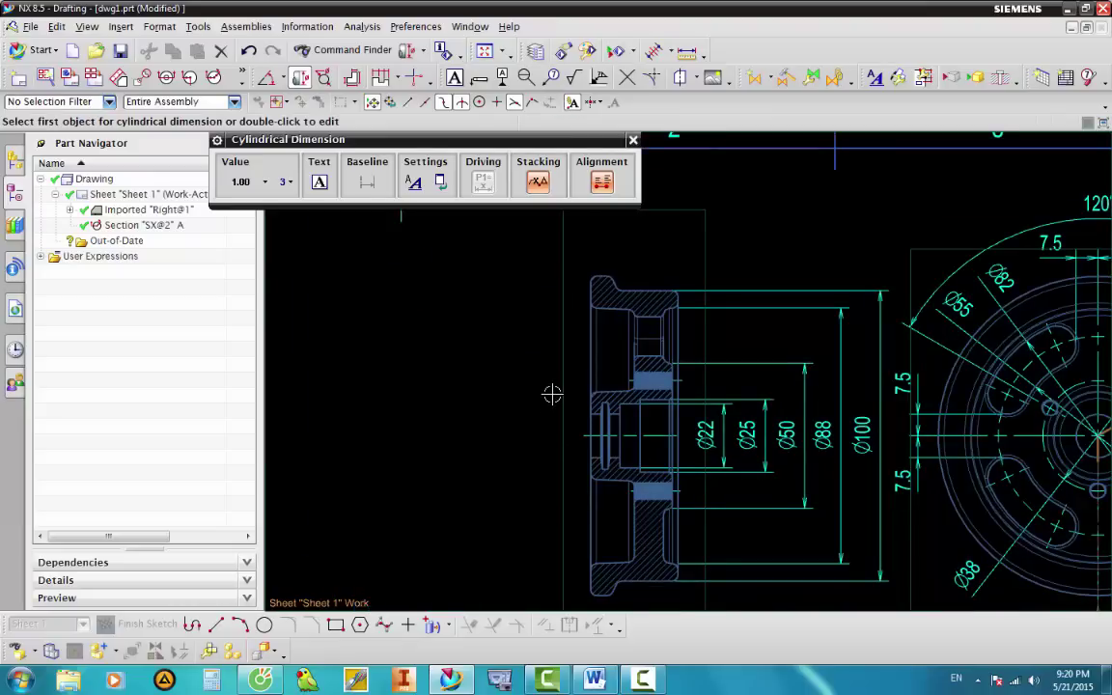
# Add the Ø15 groove diameter to the left of Section A-A.
pyautogui.scroll(2, 567, 391)
pyautogui.scroll(2, 599, 453)
pyautogui.scroll(2, 646, 451)
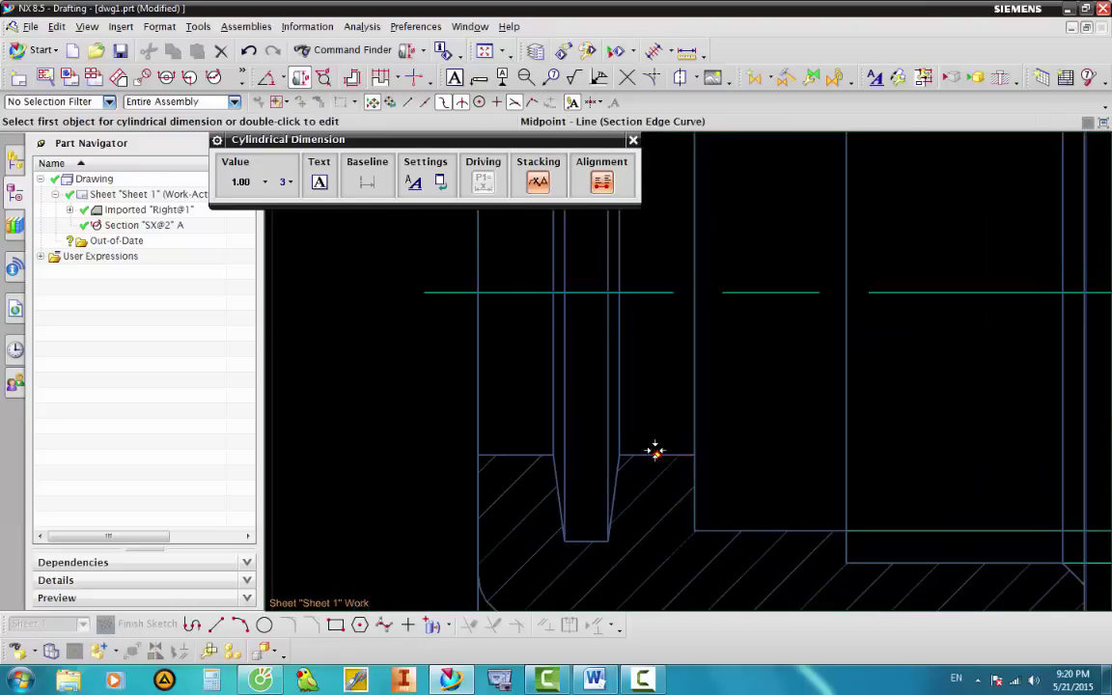
pyautogui.click(642, 453)
pyautogui.scroll(-3, 645, 350)
pyautogui.scroll(2, 649, 347)
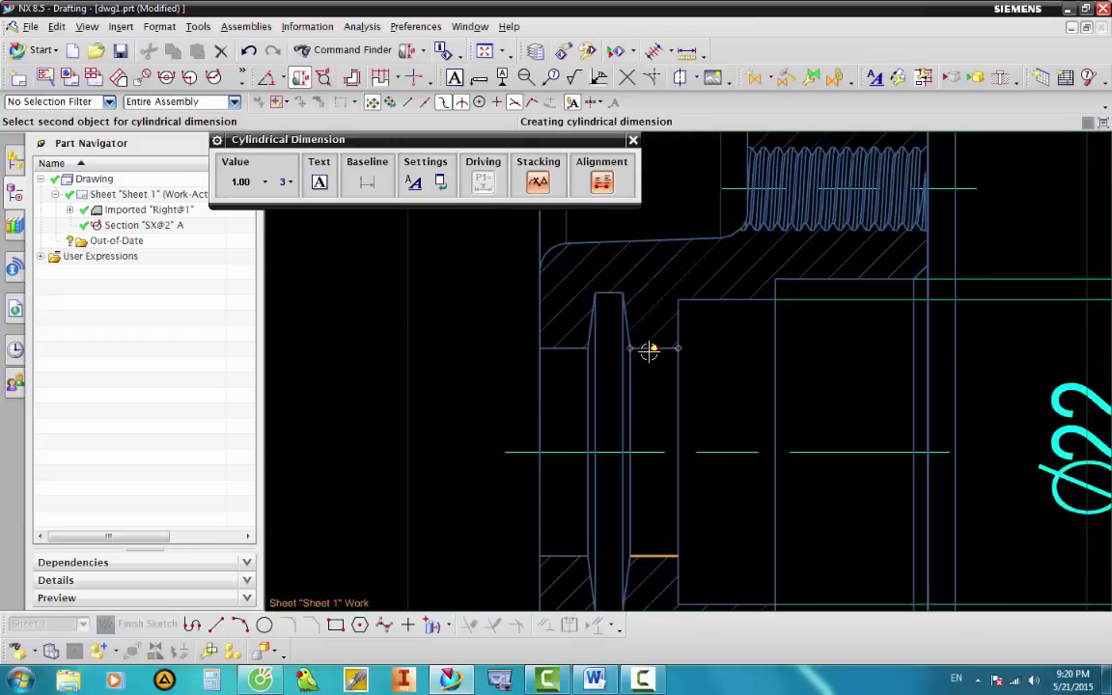
pyautogui.click(643, 347)
pyautogui.scroll(-3, 642, 348)
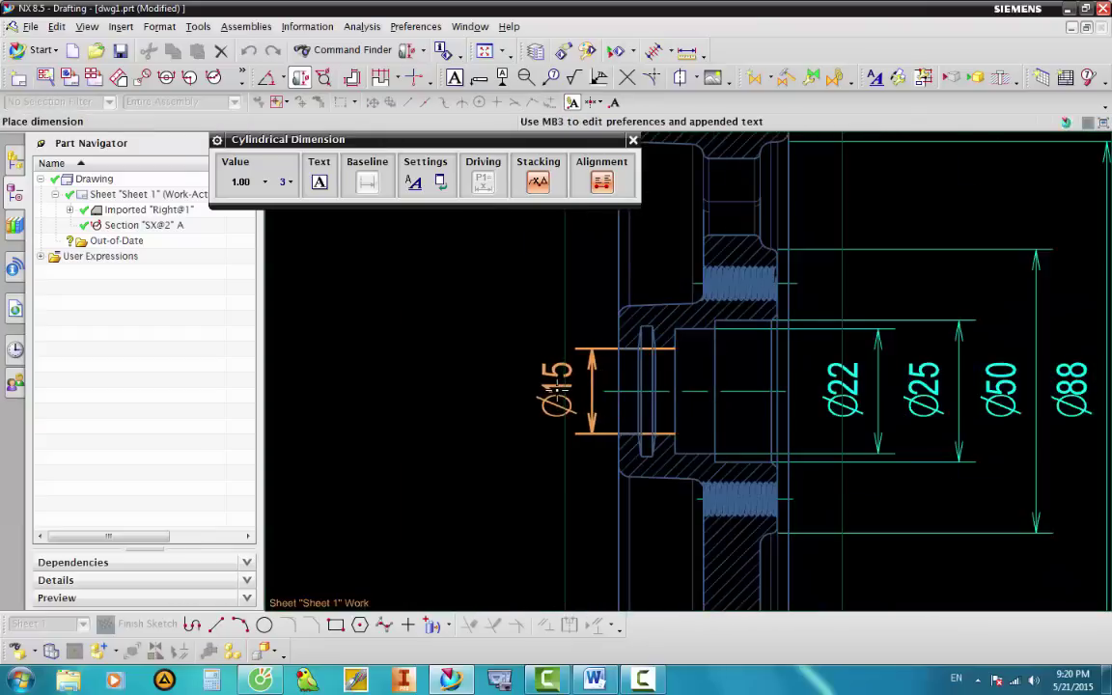
pyautogui.click(554, 388)
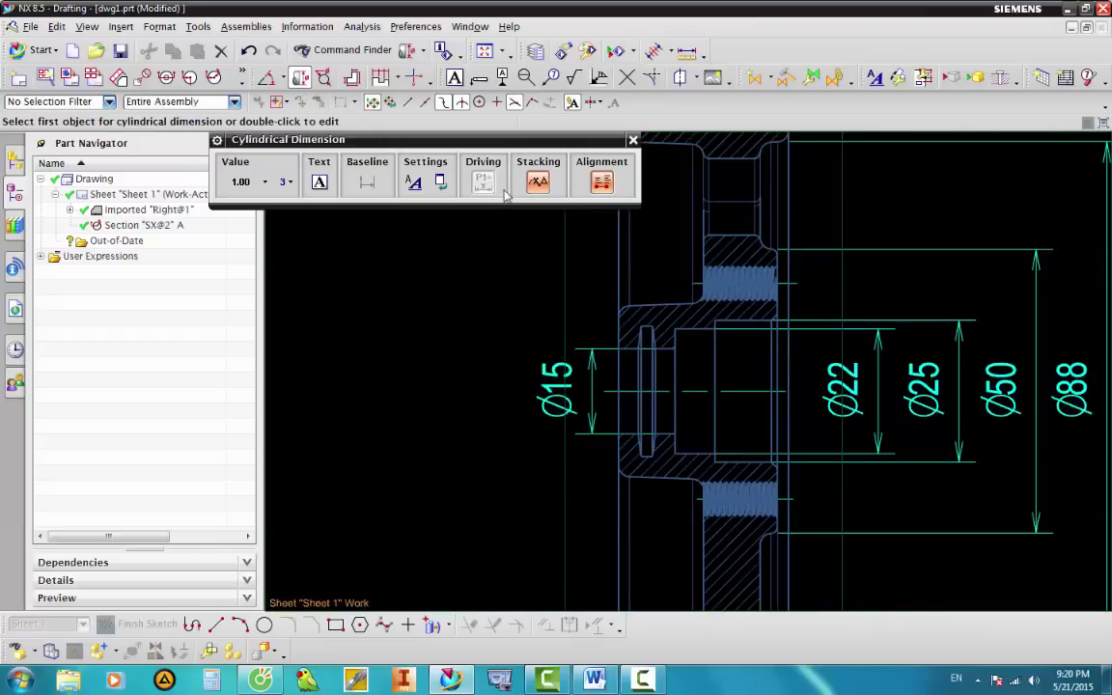
# Add the Ø30 diameter from edge intersection points, placed left of the section.
pyautogui.click(533, 103)
pyautogui.scroll(2, 652, 297)
pyautogui.scroll(3, 625, 307)
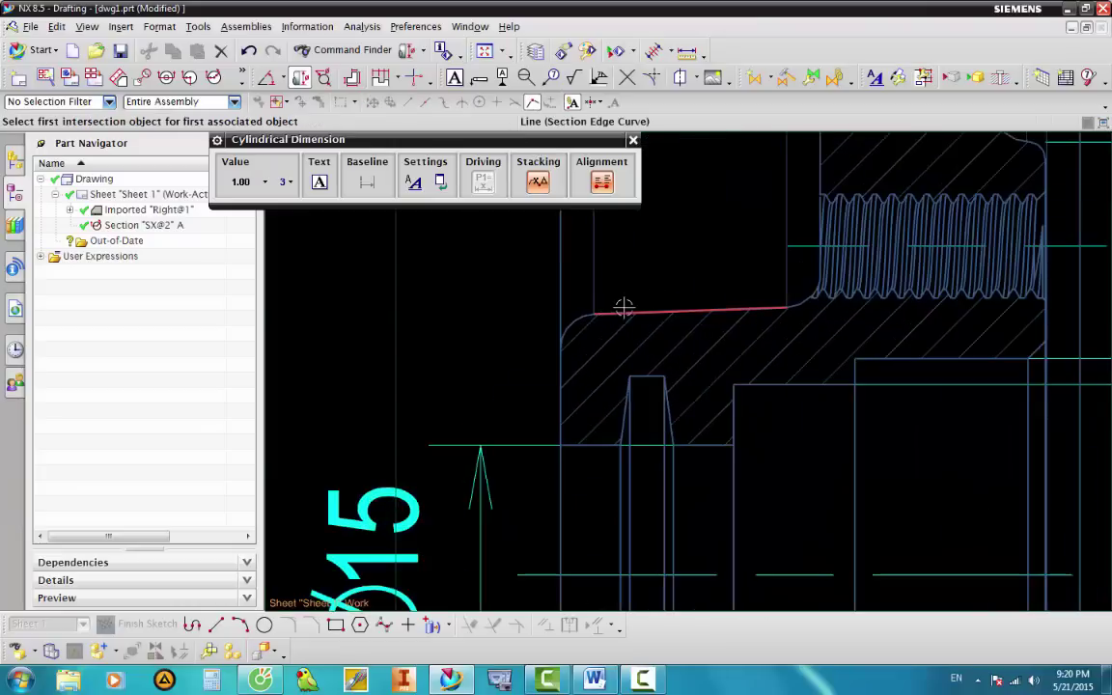
pyautogui.click(625, 306)
pyautogui.click(557, 365)
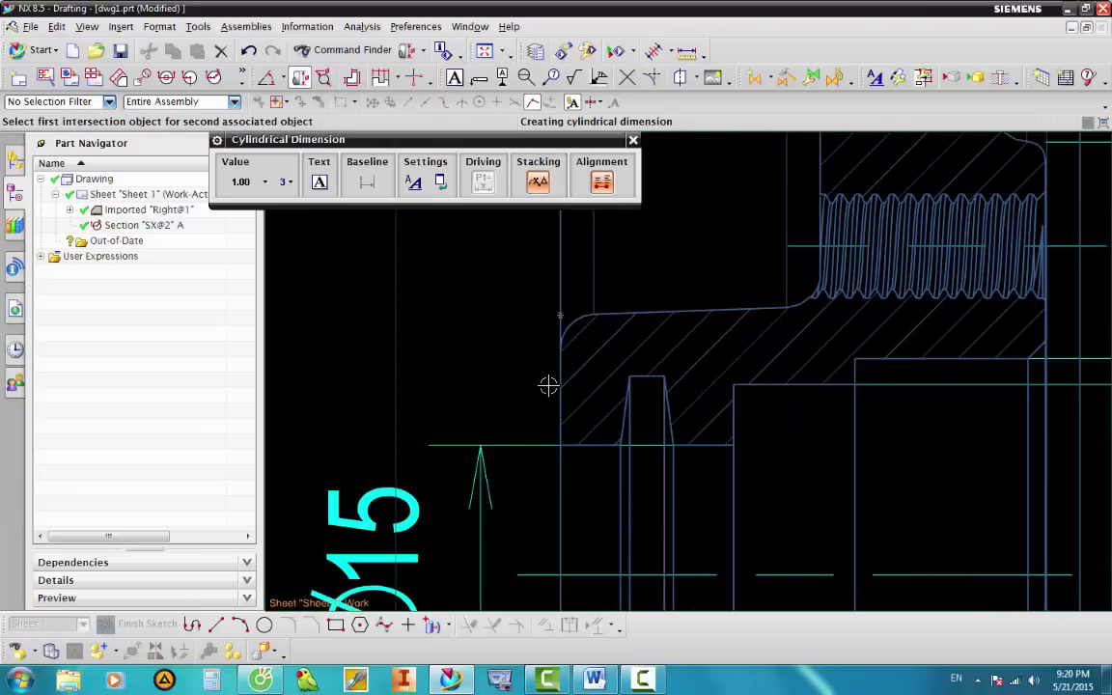
pyautogui.scroll(-3, 603, 425)
pyautogui.scroll(2, 603, 425)
pyautogui.scroll(1, 653, 426)
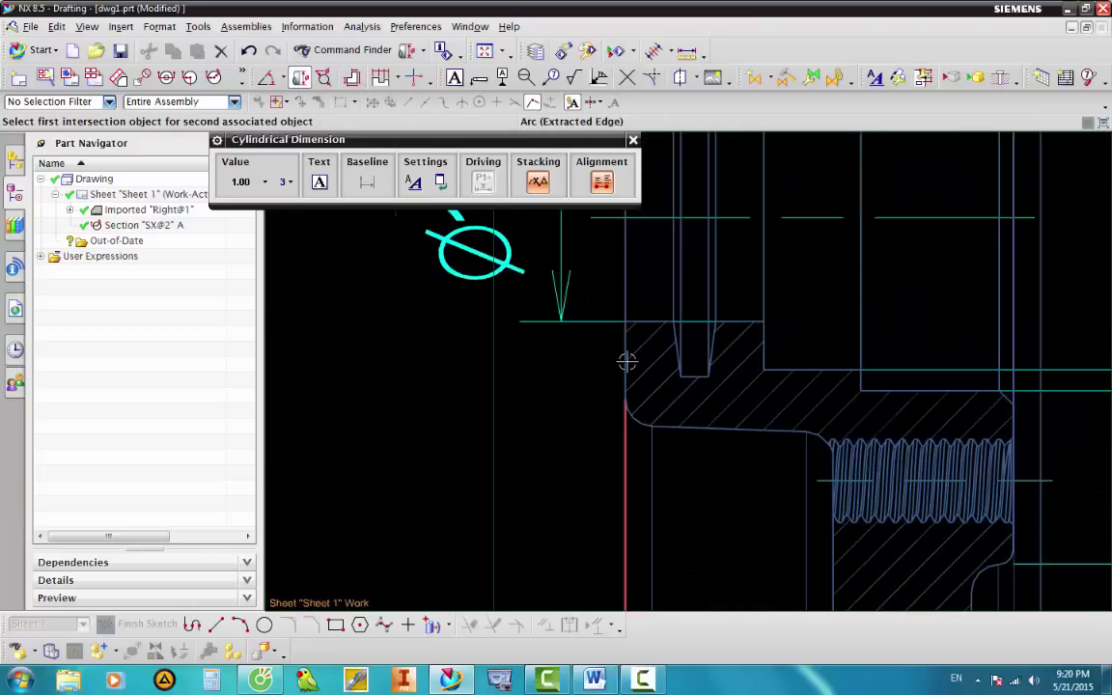
pyautogui.click(695, 428)
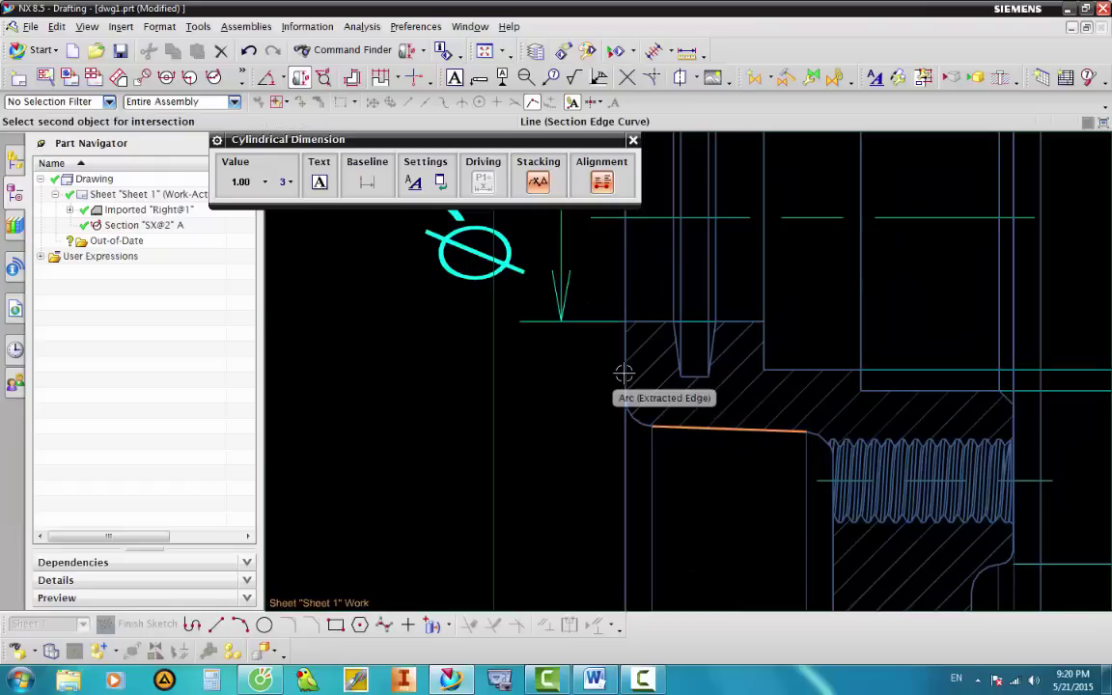
pyautogui.click(626, 377)
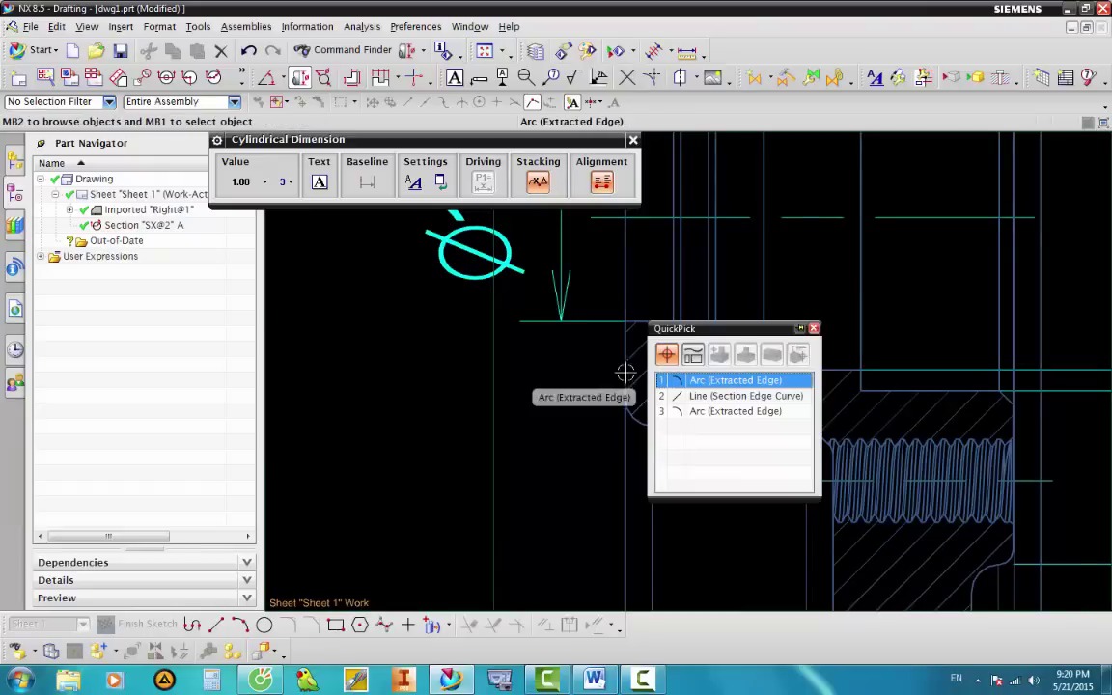
pyautogui.click(666, 392)
pyautogui.scroll(-1, 666, 367)
pyautogui.scroll(-2, 652, 359)
pyautogui.scroll(2, 652, 360)
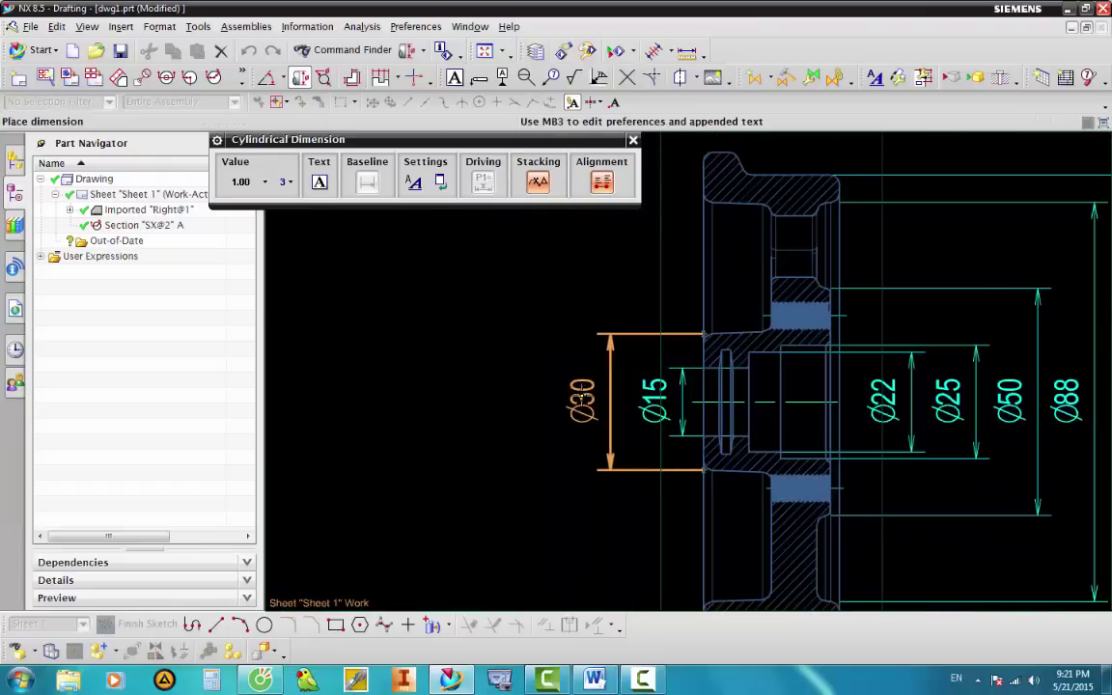
pyautogui.click(603, 394)
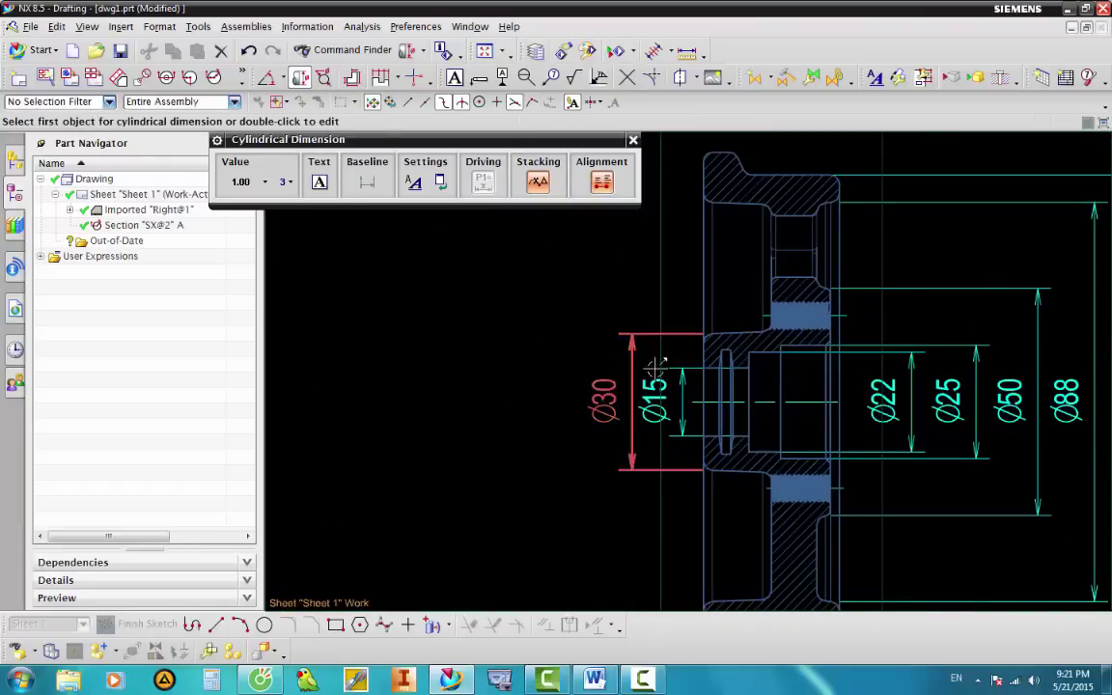
# Add the Ø88 diameter between the upper and lower flange corner points.
pyautogui.scroll(3, 735, 212)
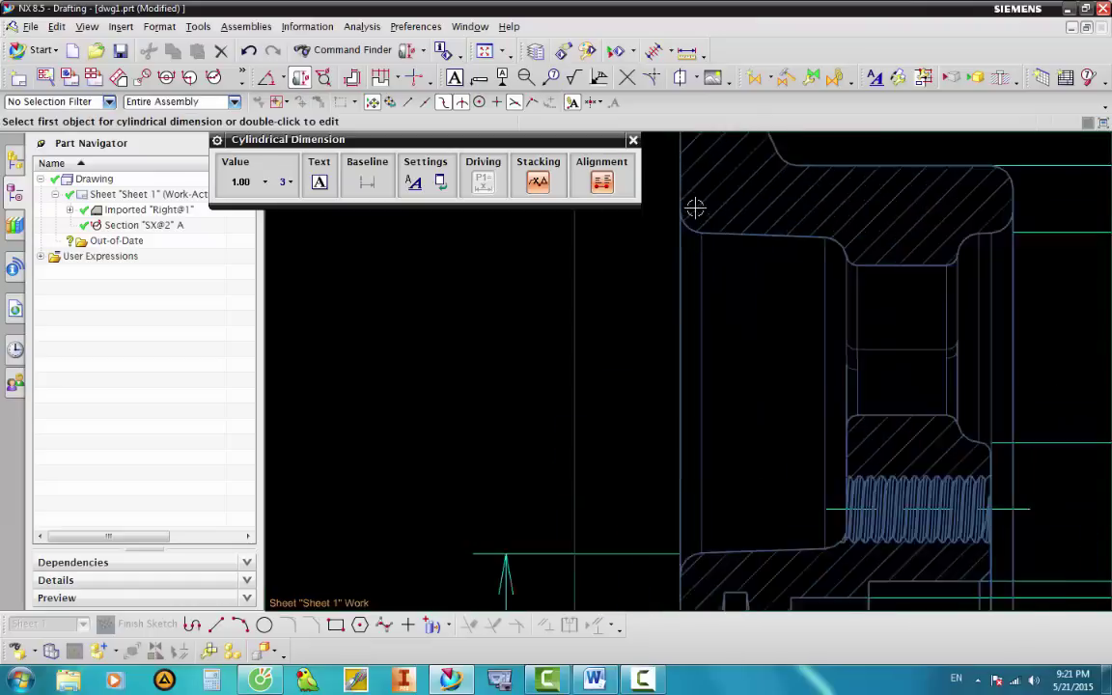
pyautogui.scroll(2, 697, 206)
pyautogui.click(533, 103)
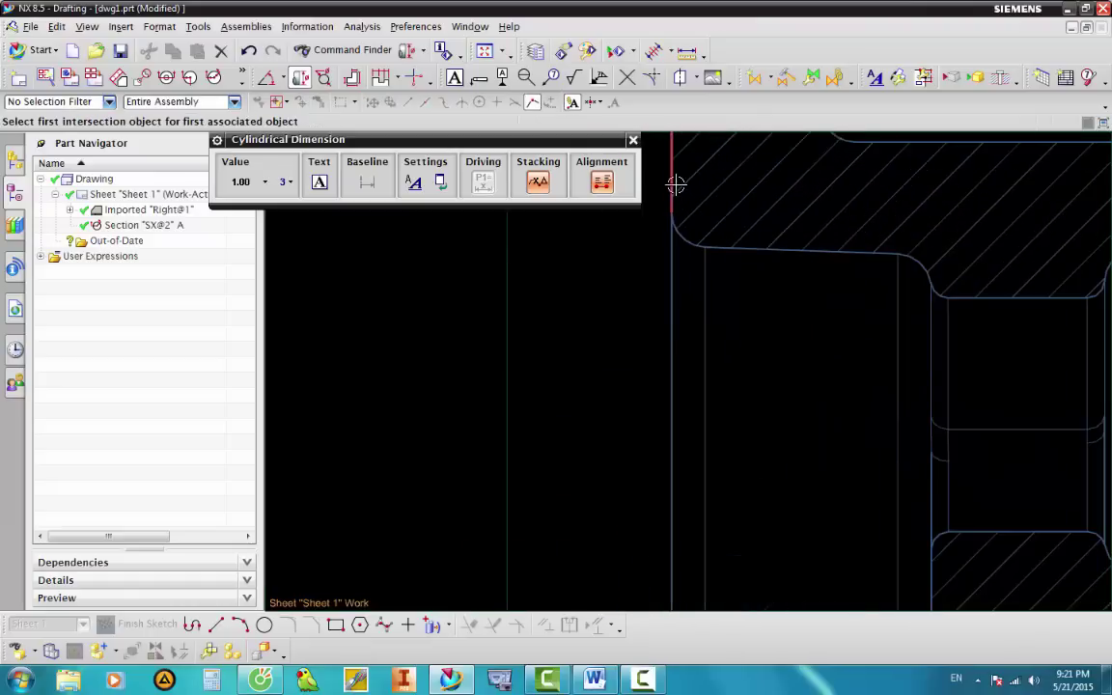
pyautogui.click(675, 183)
pyautogui.click(736, 245)
pyautogui.scroll(-4, 759, 231)
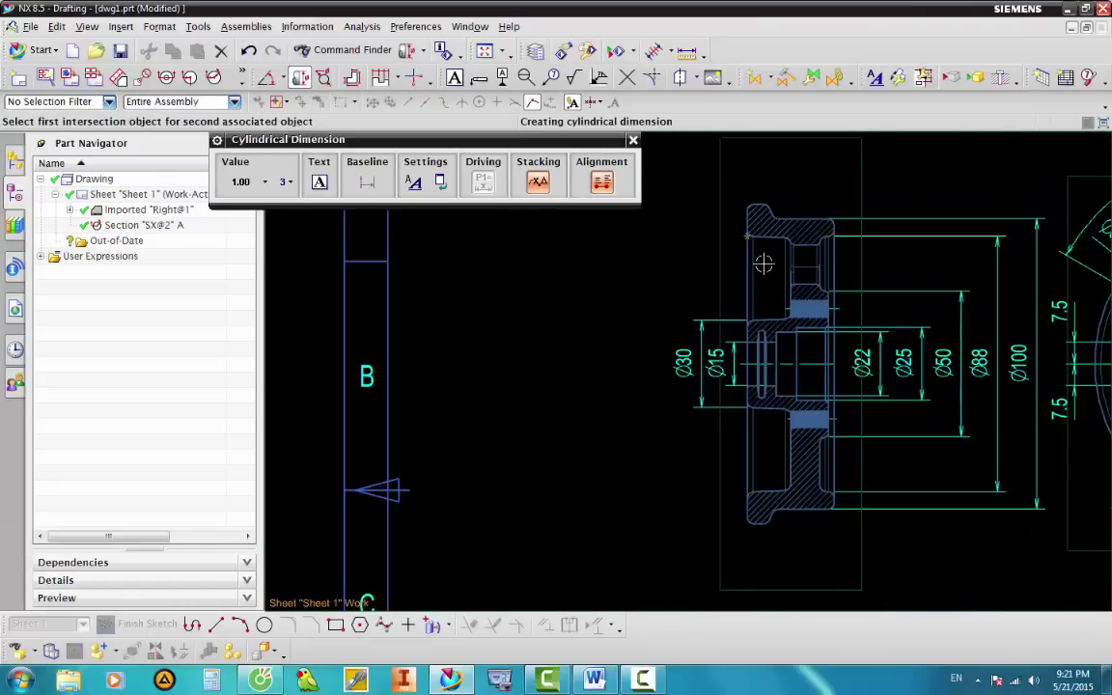
pyautogui.scroll(2, 764, 484)
pyautogui.scroll(3, 740, 519)
pyautogui.click(734, 522)
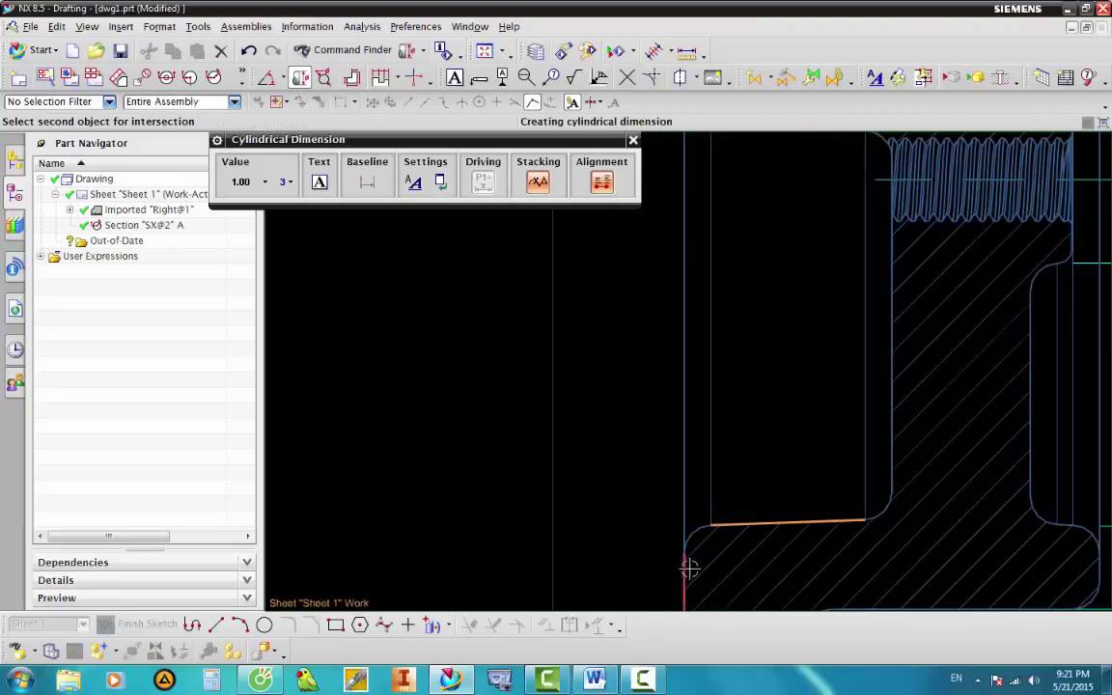
pyautogui.click(688, 566)
pyautogui.scroll(-4, 712, 551)
pyautogui.scroll(2, 664, 386)
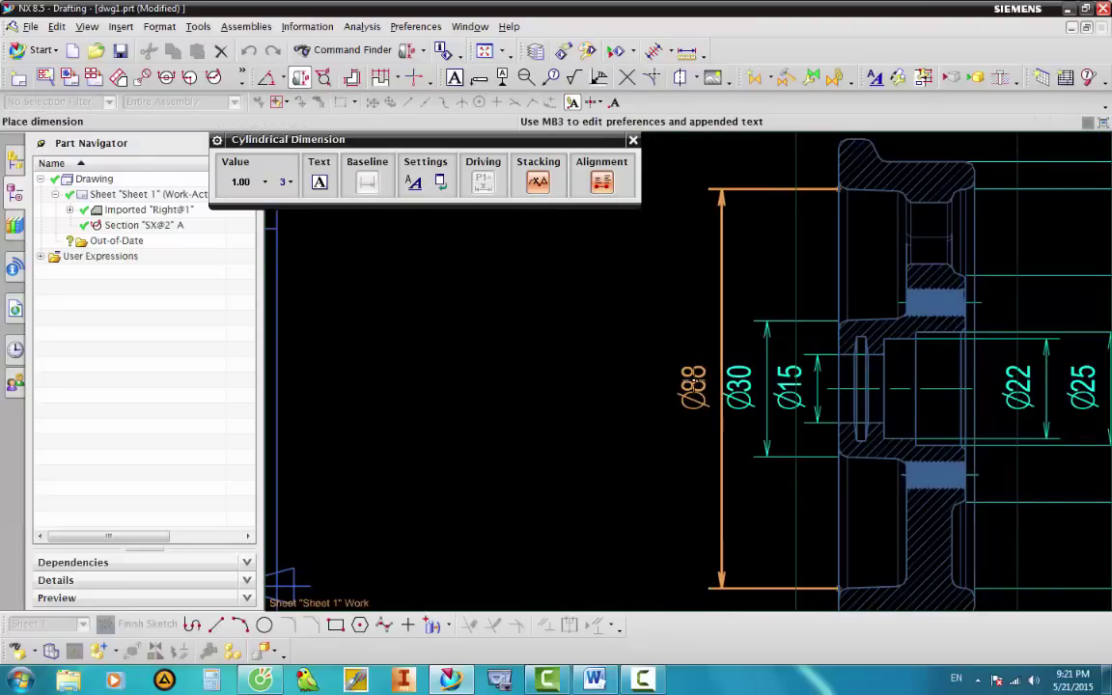
pyautogui.click(664, 386)
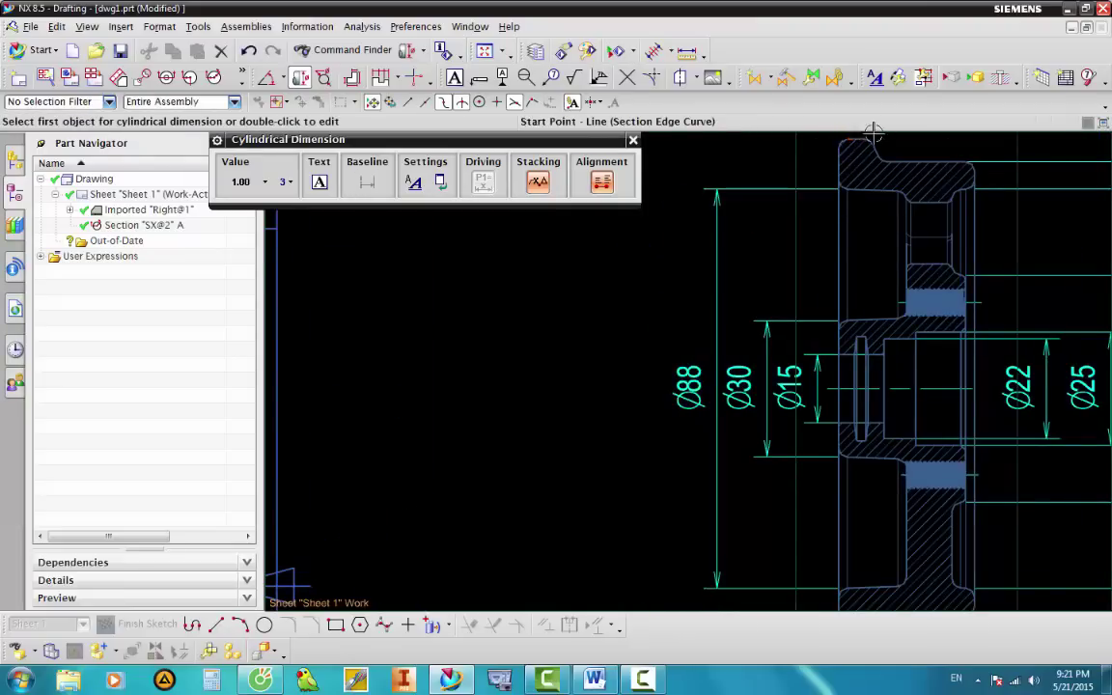
# Add the Ø110 flange diameter outside the others and end diameter dimensioning.
pyautogui.scroll(4, 861, 138)
pyautogui.click(828, 150)
pyautogui.scroll(-4, 820, 386)
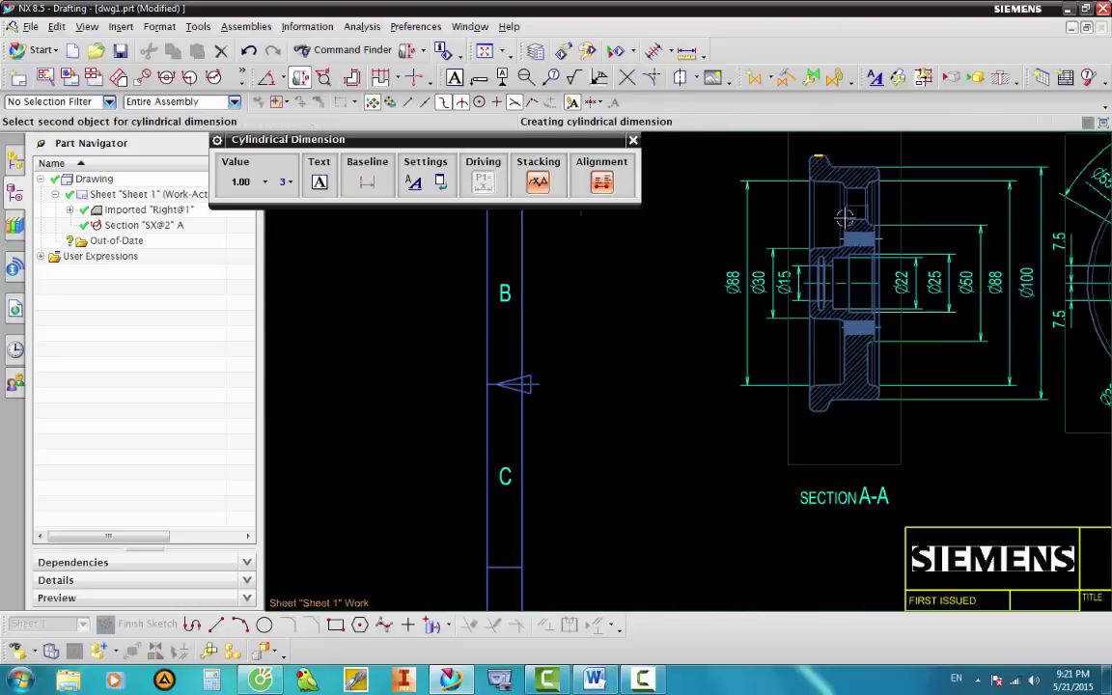
pyautogui.scroll(3, 814, 397)
pyautogui.scroll(2, 831, 396)
pyautogui.scroll(2, 789, 404)
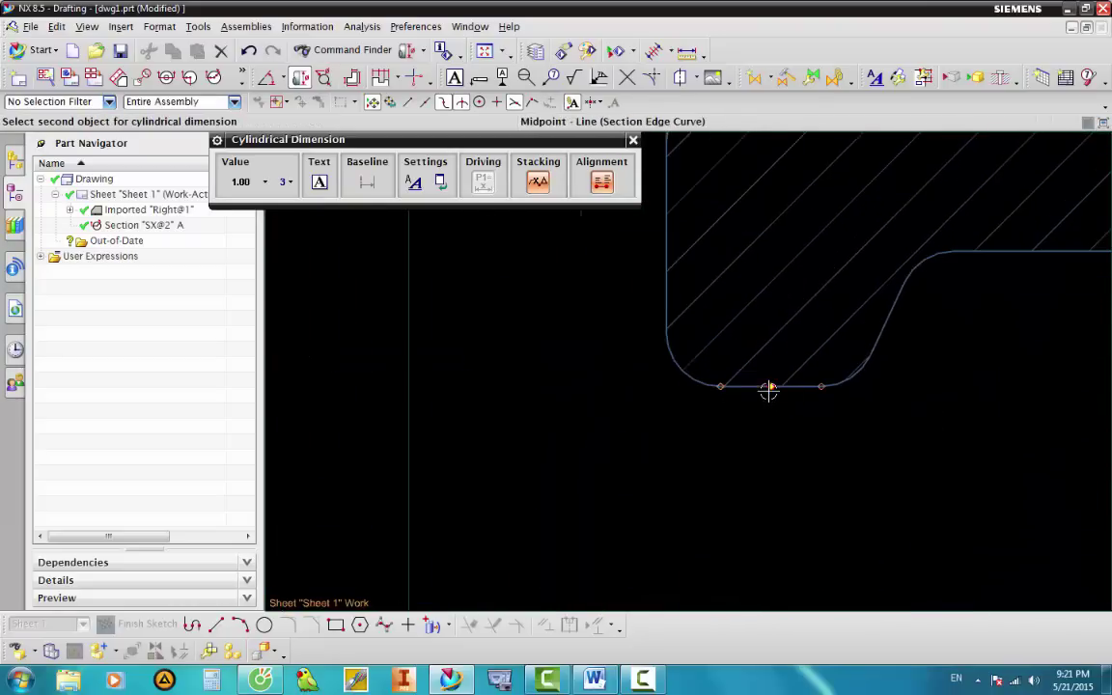
pyautogui.click(757, 389)
pyautogui.scroll(-3, 757, 390)
pyautogui.scroll(-2, 772, 405)
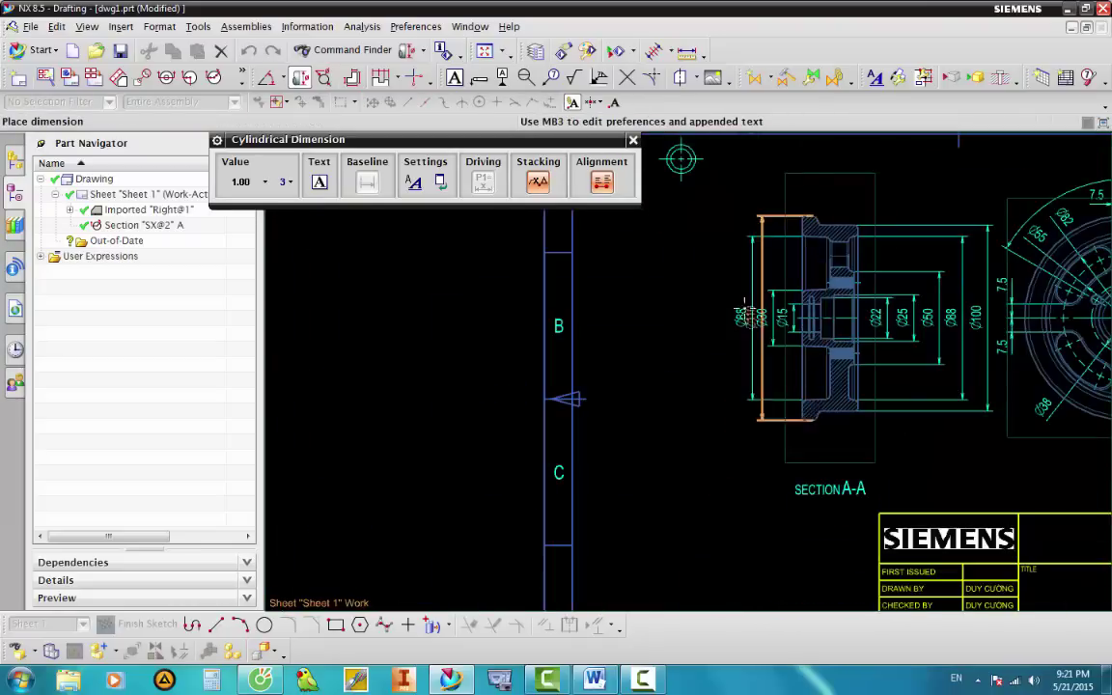
pyautogui.scroll(3, 715, 323)
pyautogui.click(694, 328)
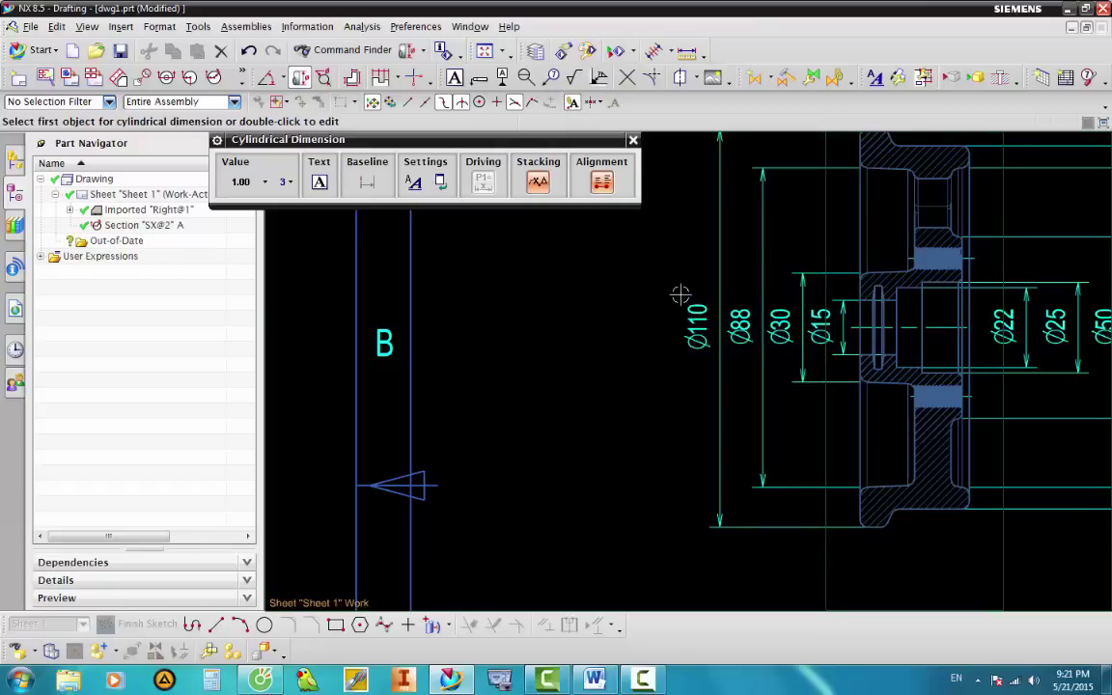
pyautogui.scroll(-3, 690, 294)
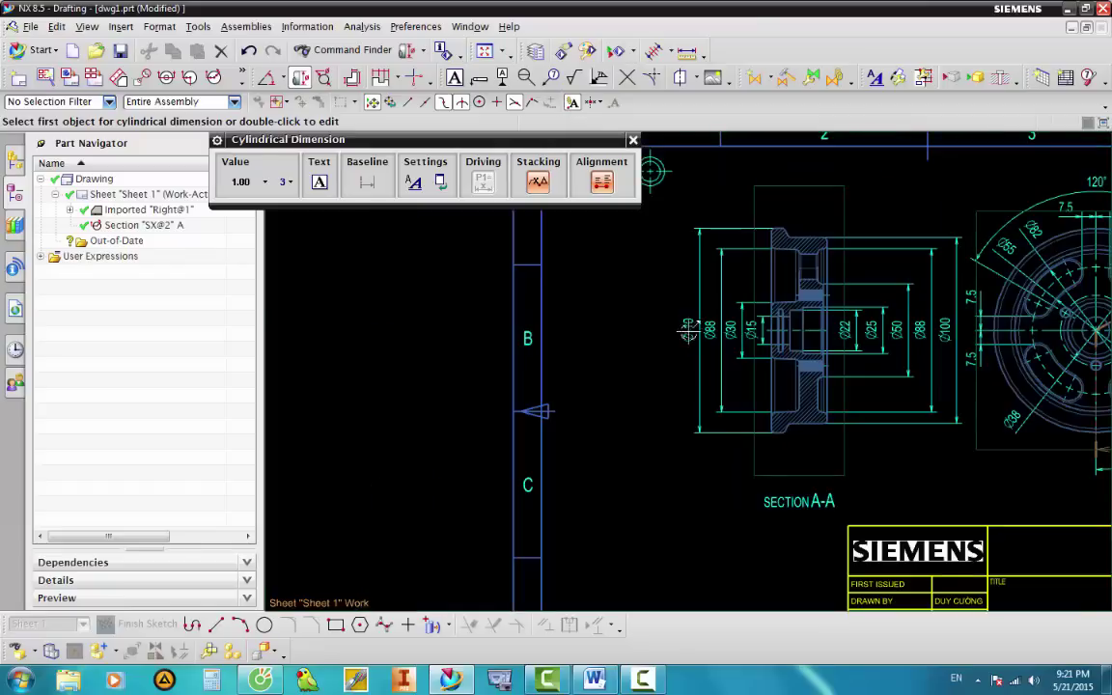
pyautogui.scroll(3, 755, 264)
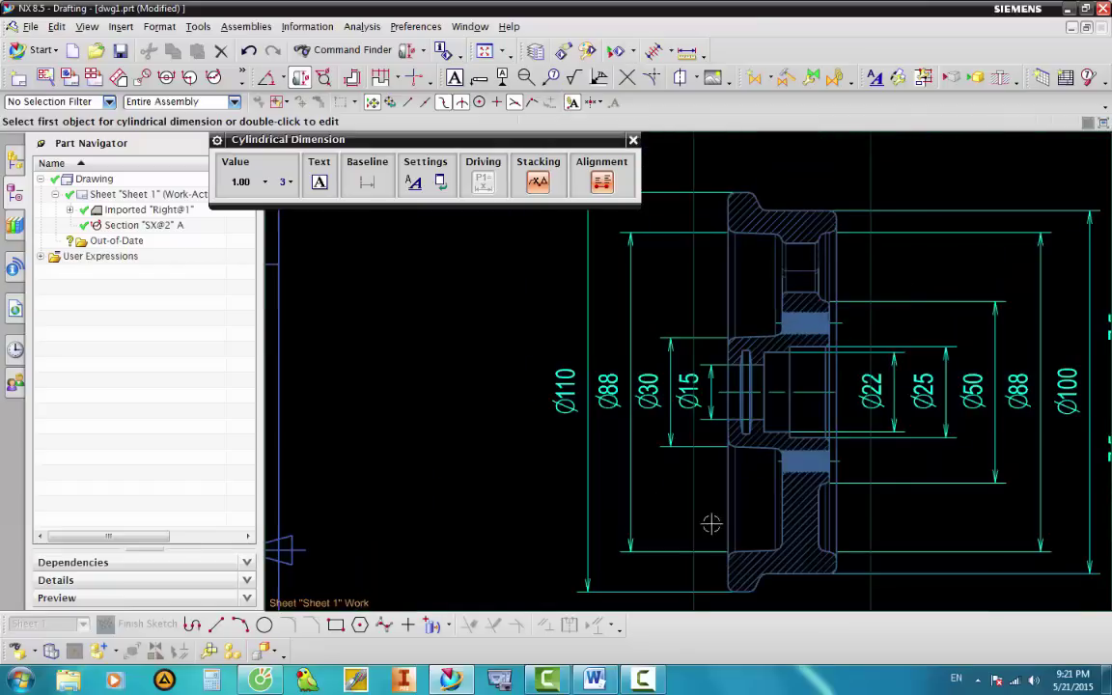
pyautogui.press('Escape')
# Switch to Inferred Dimension and add the 7 step width below the lower flange.
pyautogui.click(278, 79)
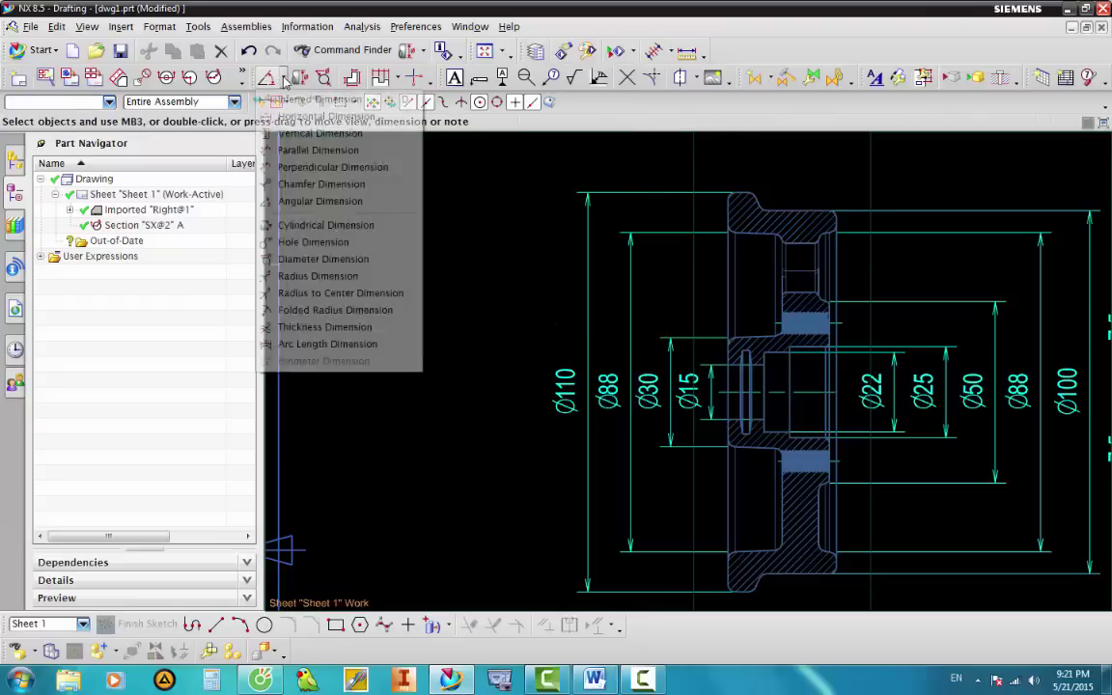
pyautogui.click(297, 100)
pyautogui.keyDown('shift'); pyautogui.moveTo(762, 608); pyautogui.dragTo(741, 467, button='middle'); pyautogui.keyUp('shift')
pyautogui.scroll(2, 719, 434)
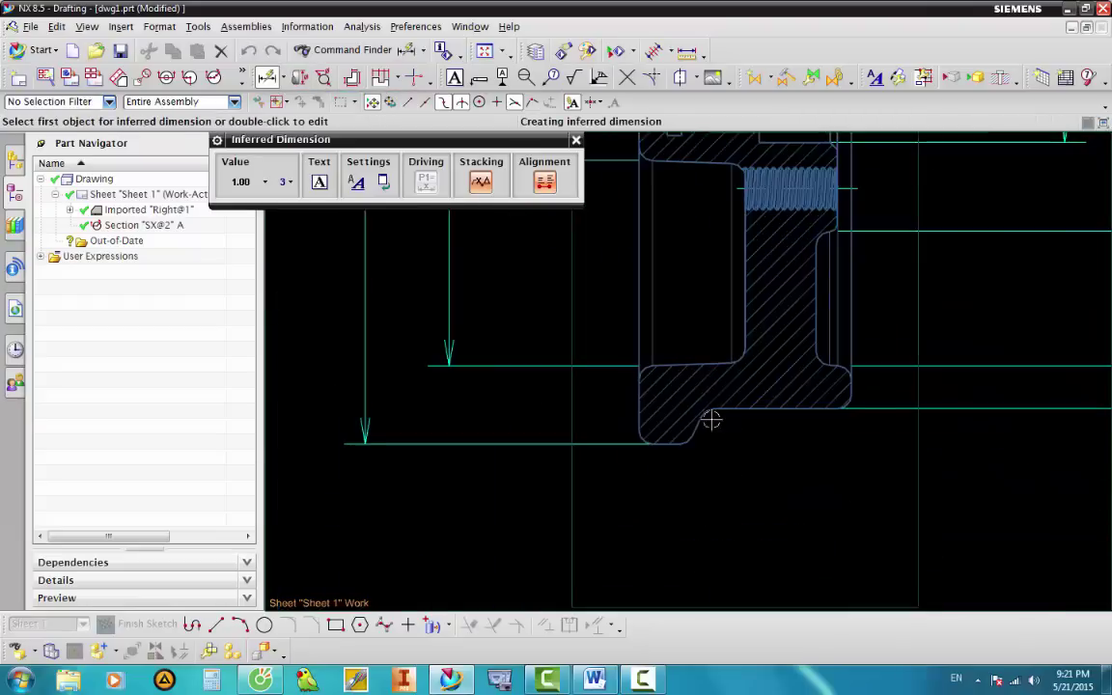
pyautogui.scroll(2, 595, 459)
pyautogui.scroll(2, 595, 439)
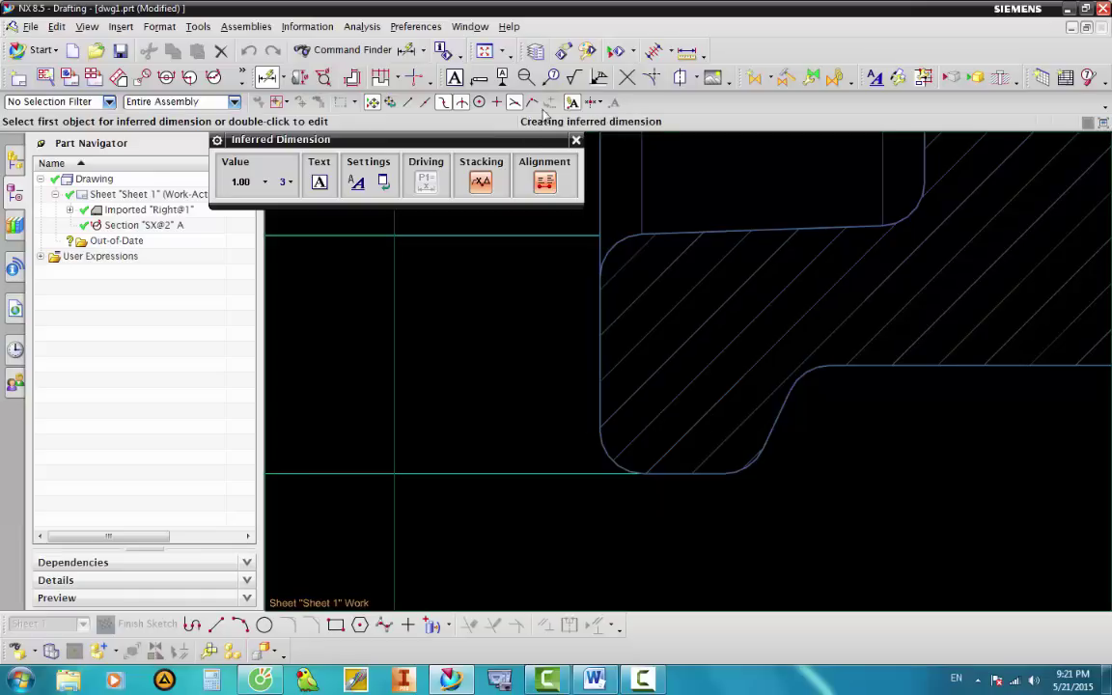
pyautogui.click(597, 389)
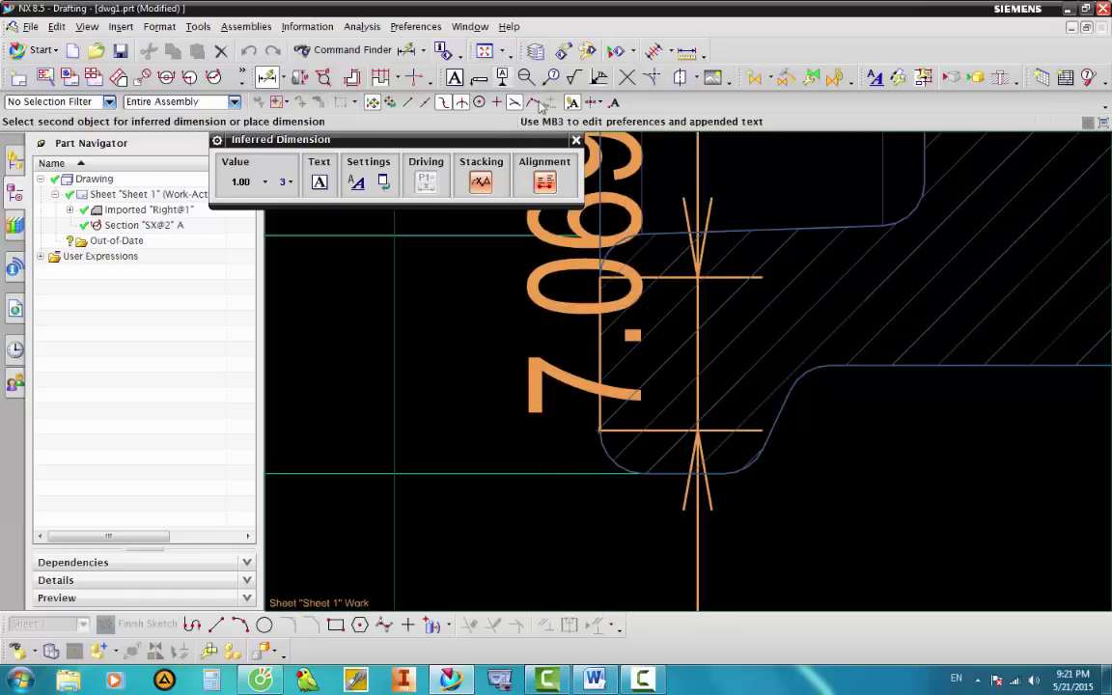
pyautogui.click(535, 105)
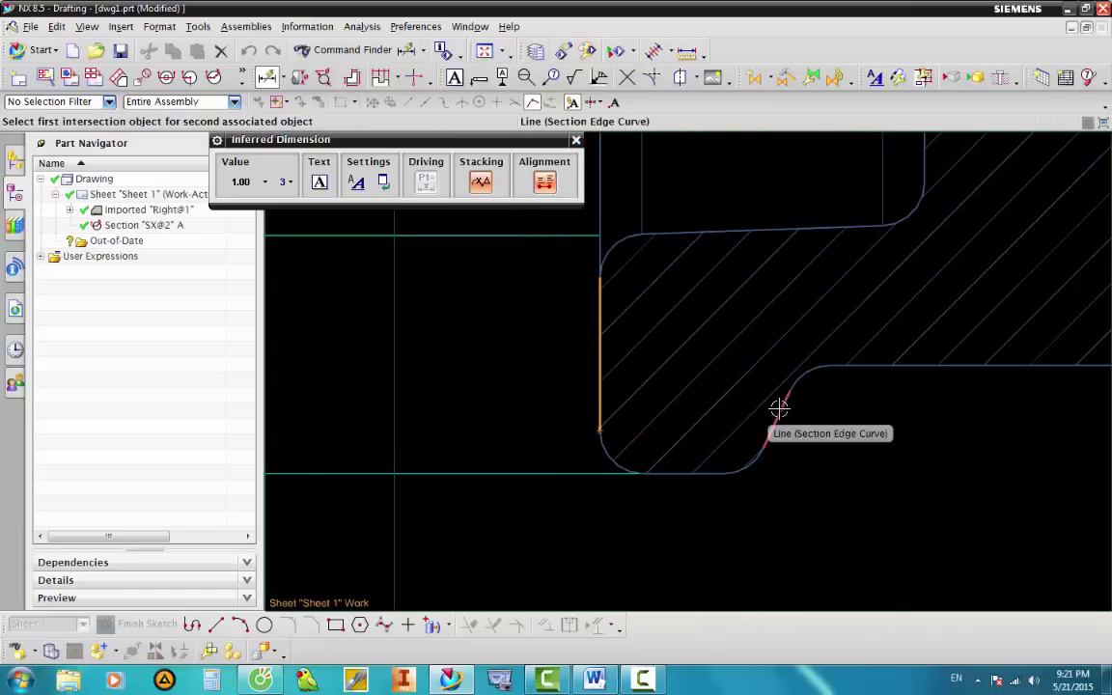
pyautogui.click(778, 404)
pyautogui.click(711, 475)
pyautogui.scroll(-4, 705, 463)
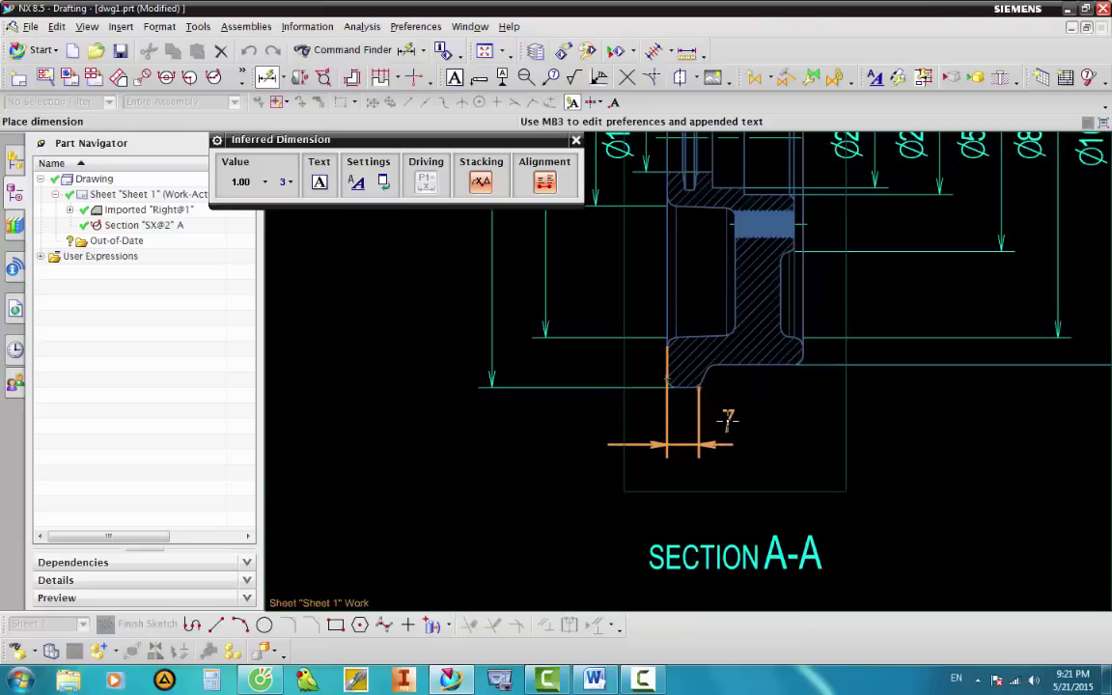
pyautogui.click(727, 415)
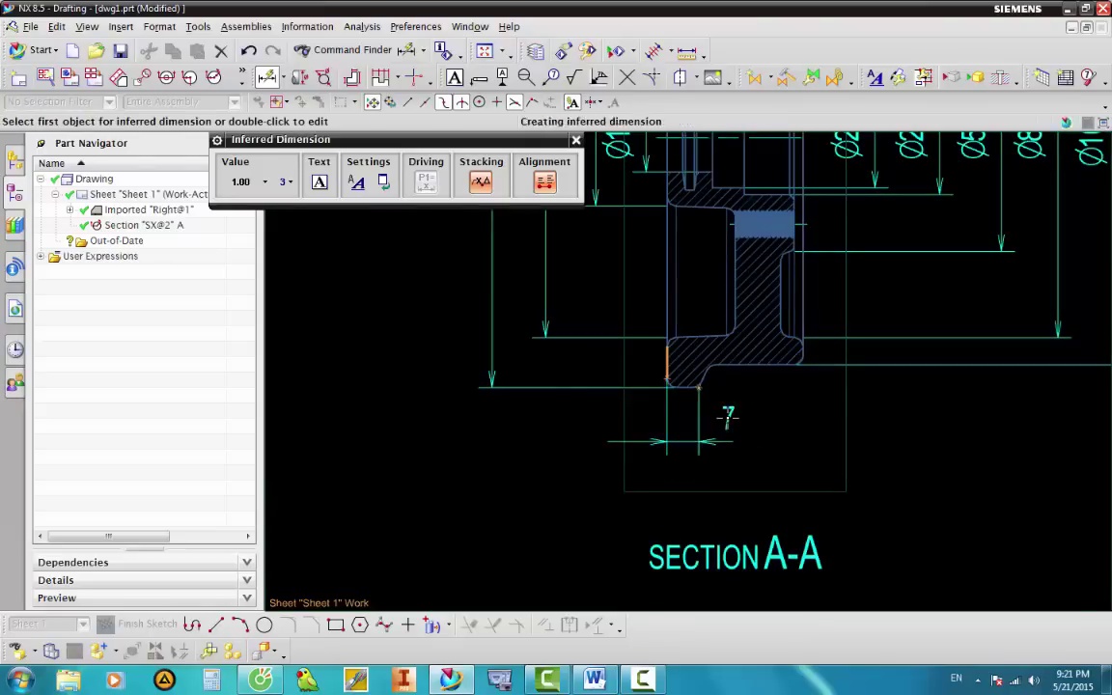
# Select the left and right flange edges for the 30 overall width.
pyautogui.scroll(4, 685, 396)
pyautogui.scroll(3, 627, 328)
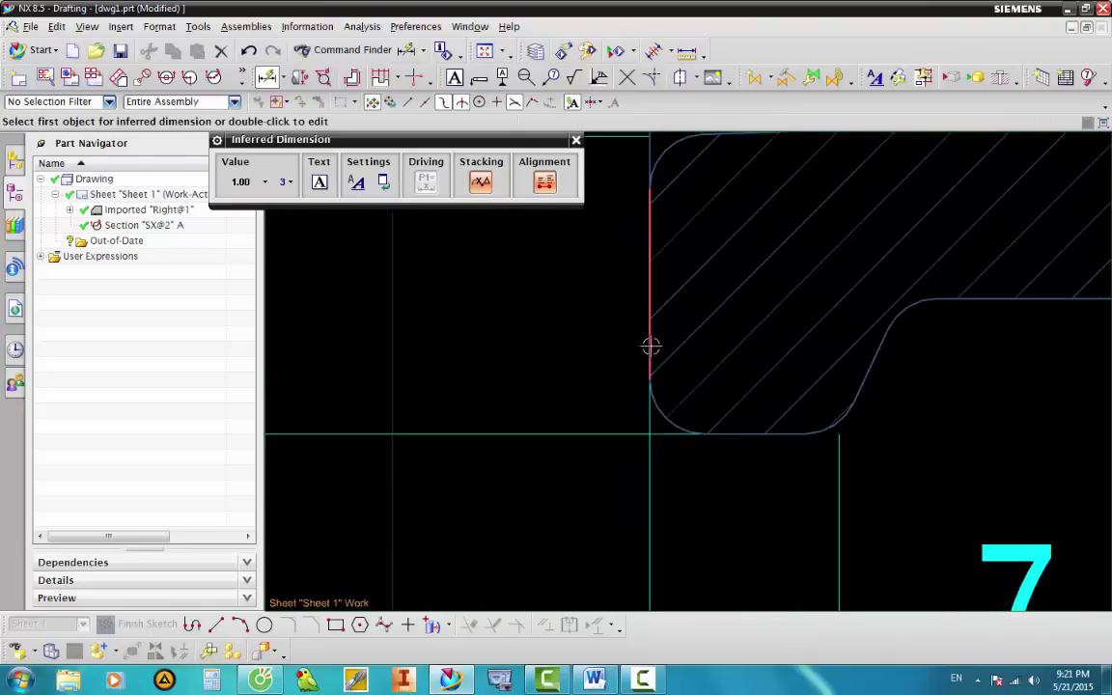
pyautogui.click(653, 345)
pyautogui.scroll(-4, 652, 344)
pyautogui.scroll(2, 984, 307)
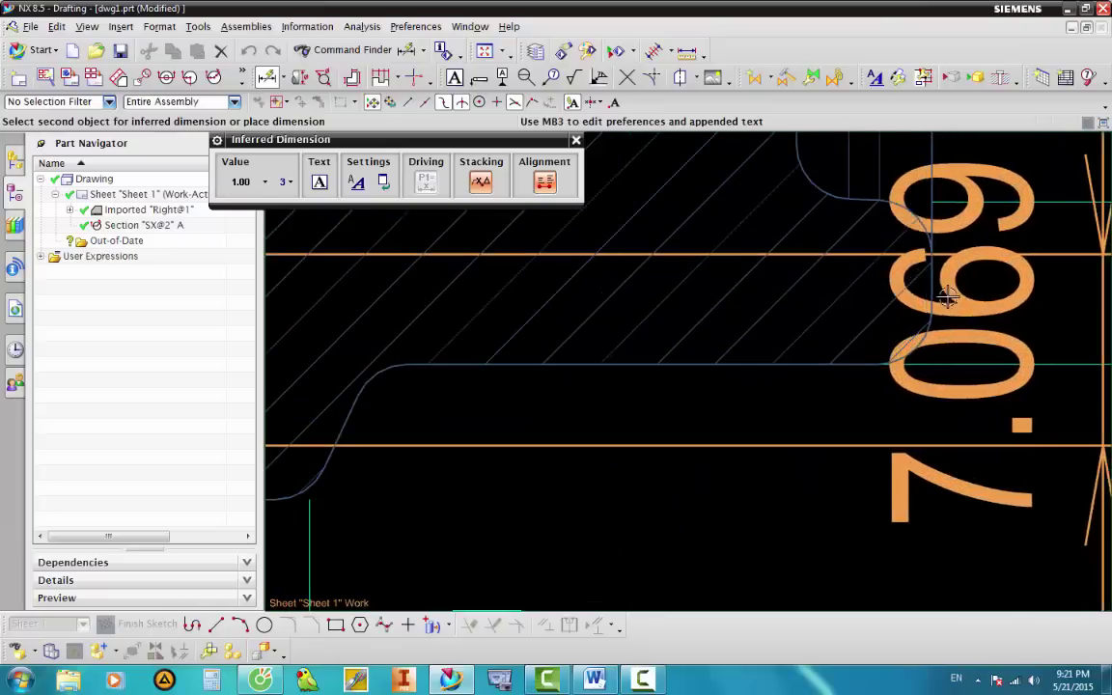
pyautogui.scroll(2, 931, 292)
pyautogui.click(930, 292)
pyautogui.scroll(-3, 931, 292)
pyautogui.scroll(-4, 930, 292)
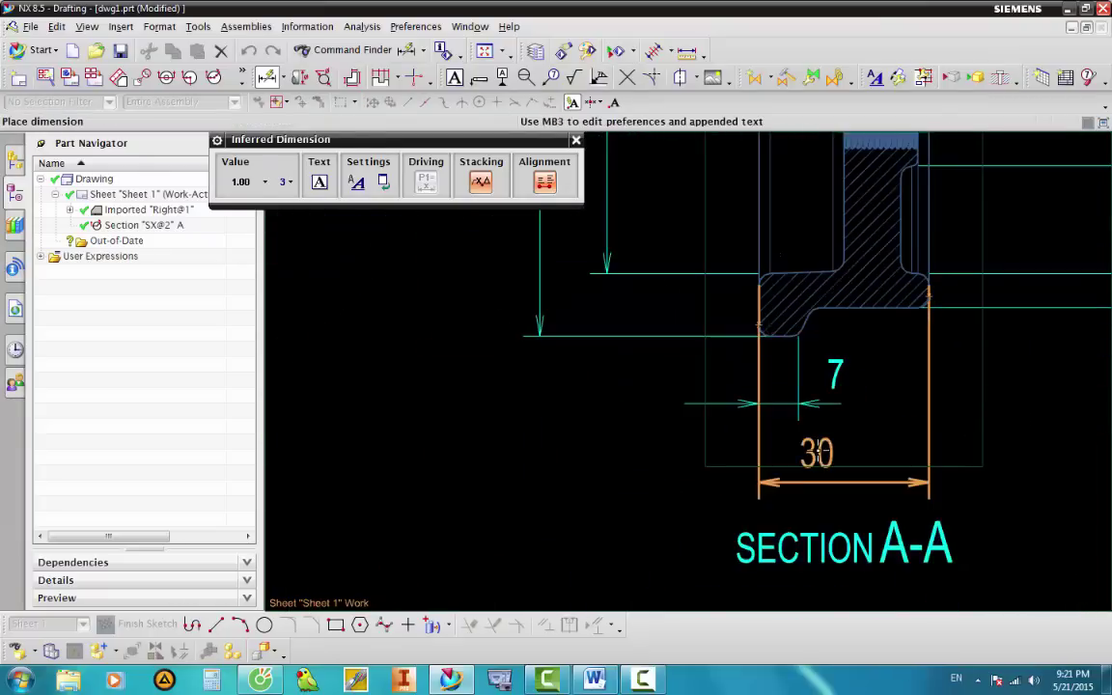
# Place the 30 overall width below the 7, discarding two unwanted 41.545 dimensions.
pyautogui.click(777, 432)
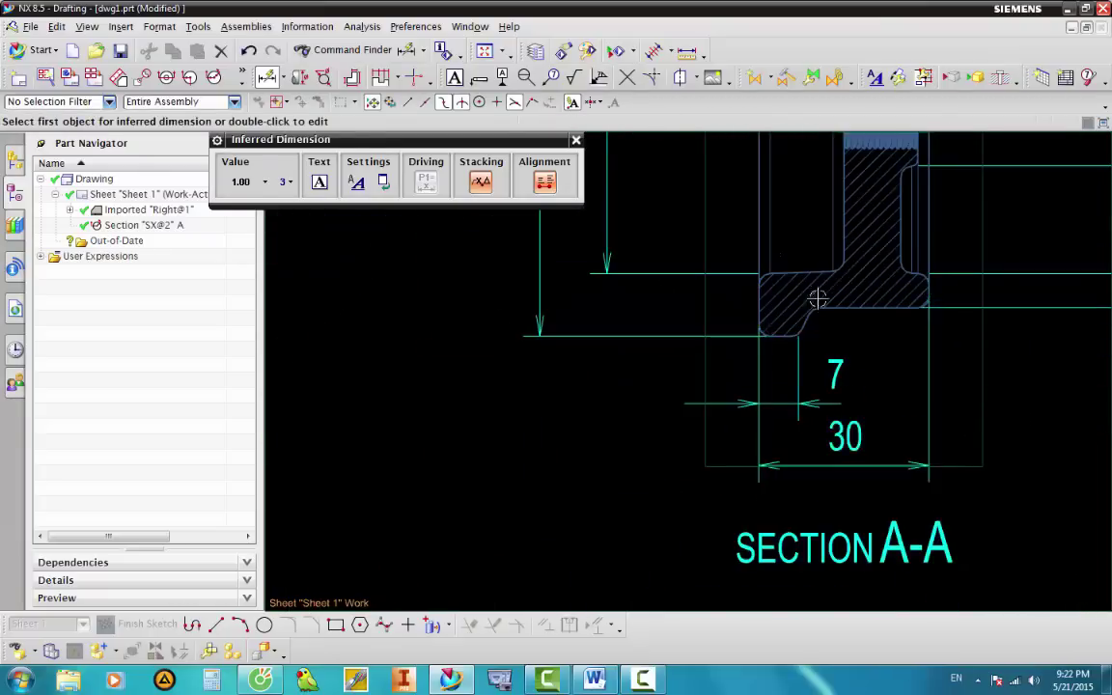
pyautogui.scroll(2, 745, 212)
pyautogui.click(710, 225)
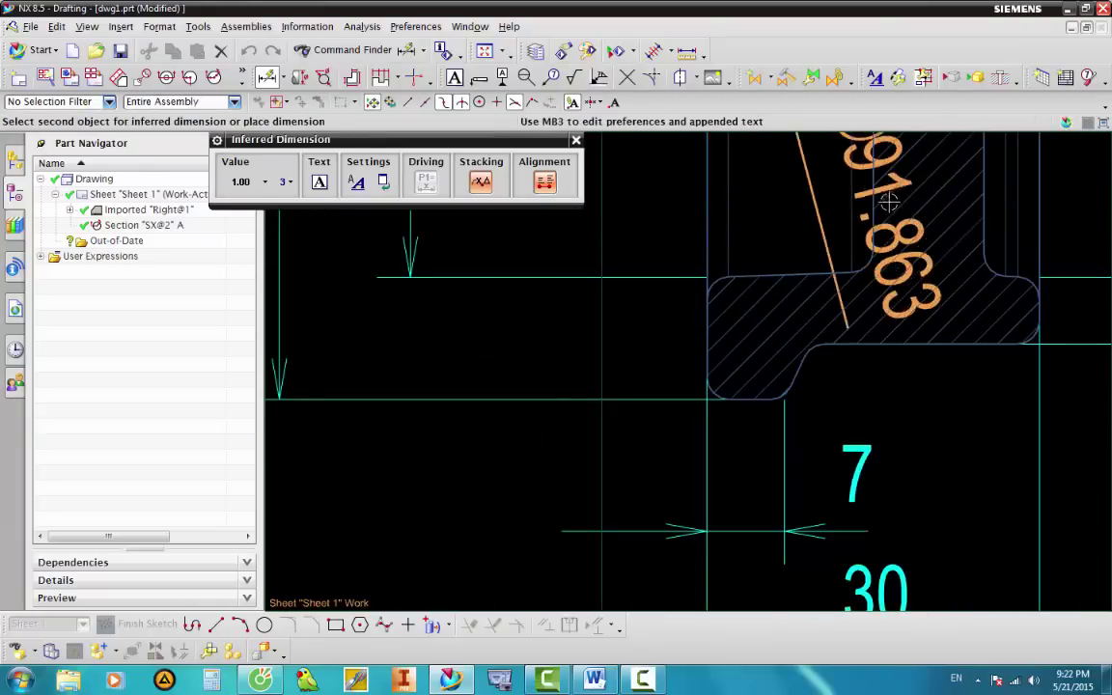
pyautogui.click(873, 194)
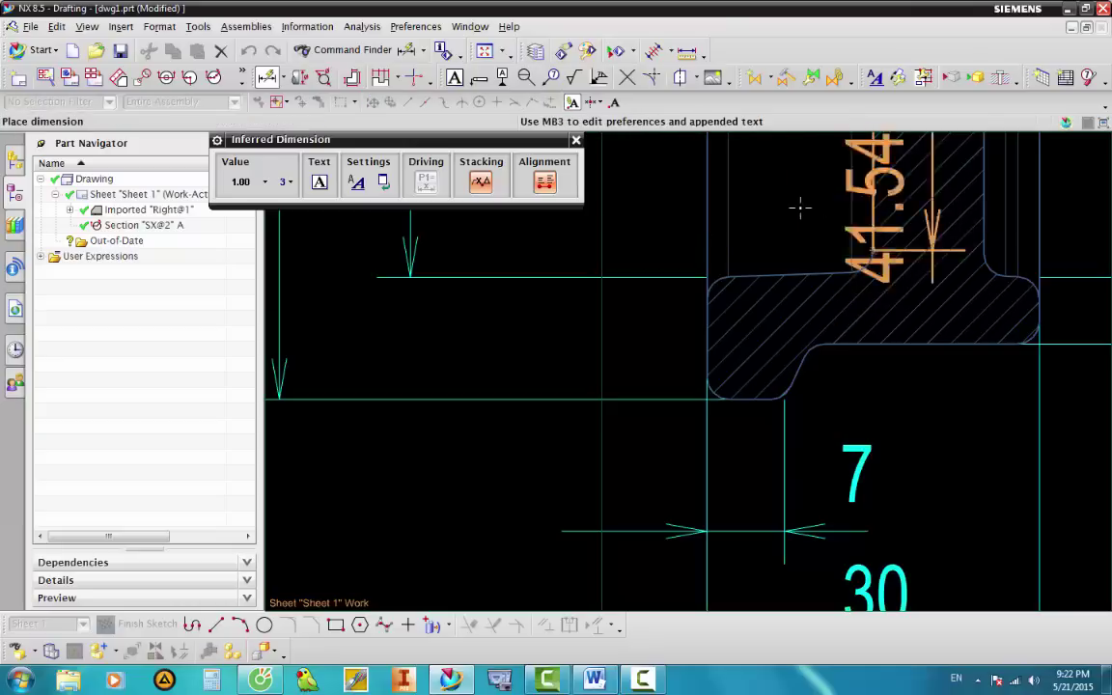
pyautogui.press('Escape')
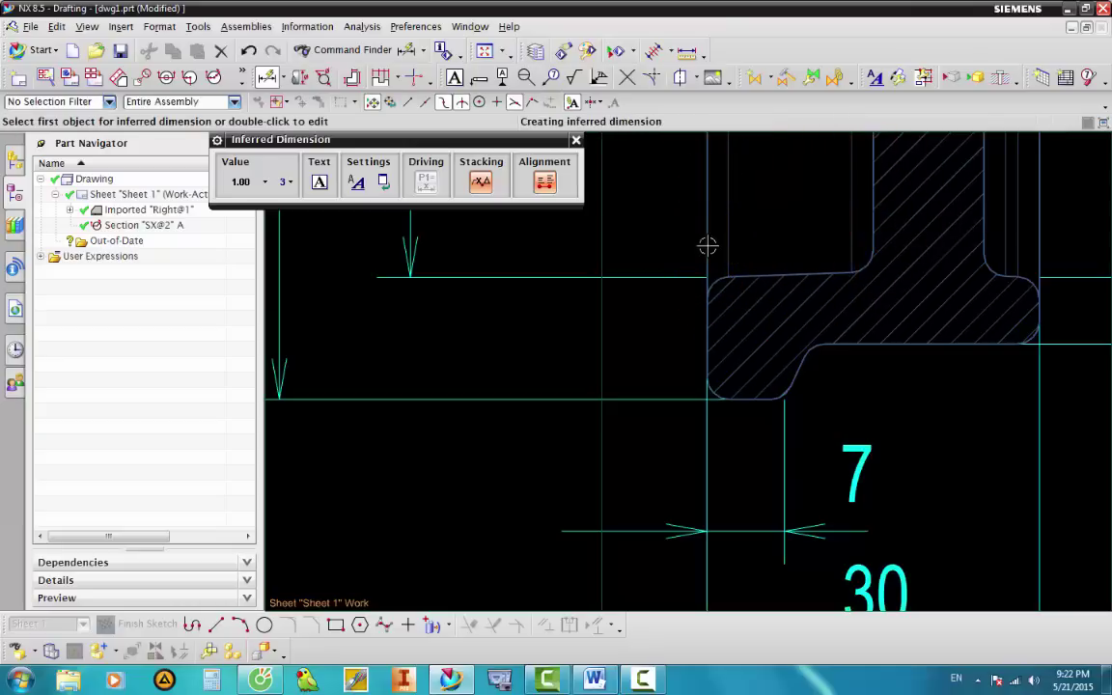
pyautogui.click(704, 252)
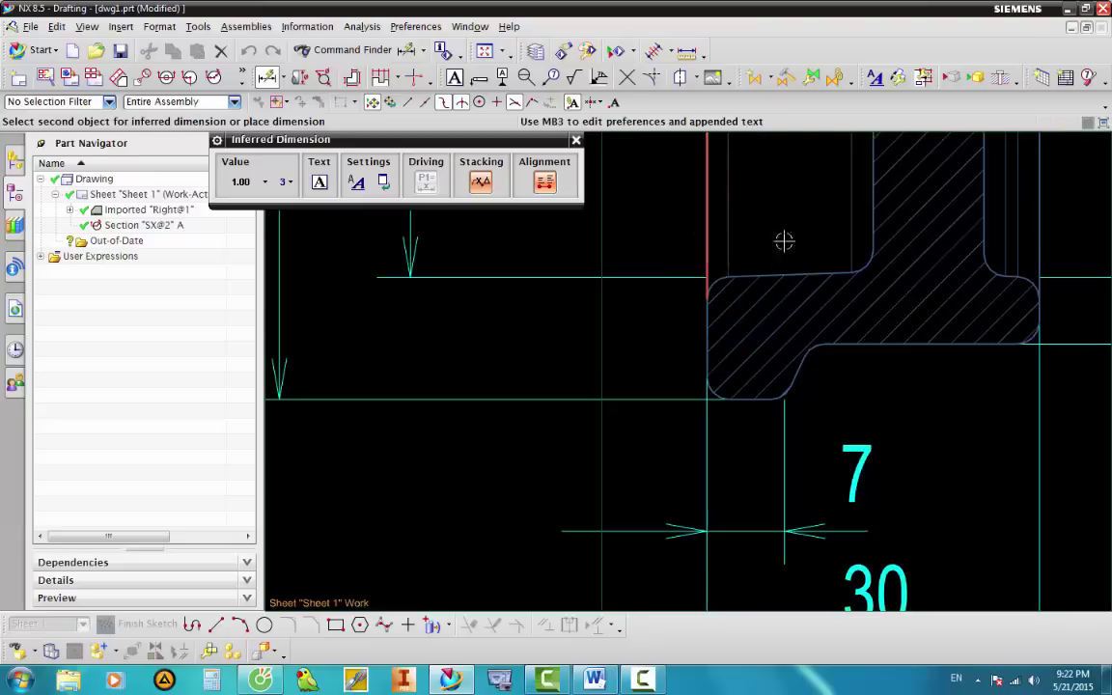
pyautogui.click(872, 222)
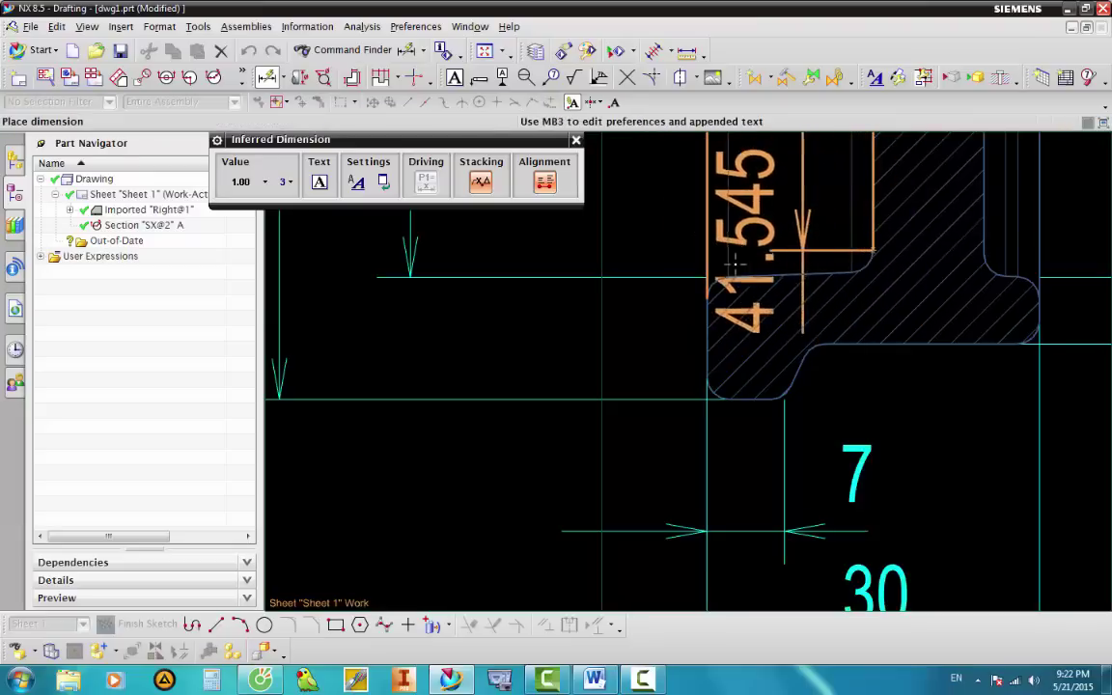
pyautogui.press('Escape')
# Select the hub web's edges for the 15 width after discarding a mistaken 14.977 pick.
pyautogui.scroll(3, 699, 304)
pyautogui.click(712, 325)
pyautogui.scroll(-3, 713, 323)
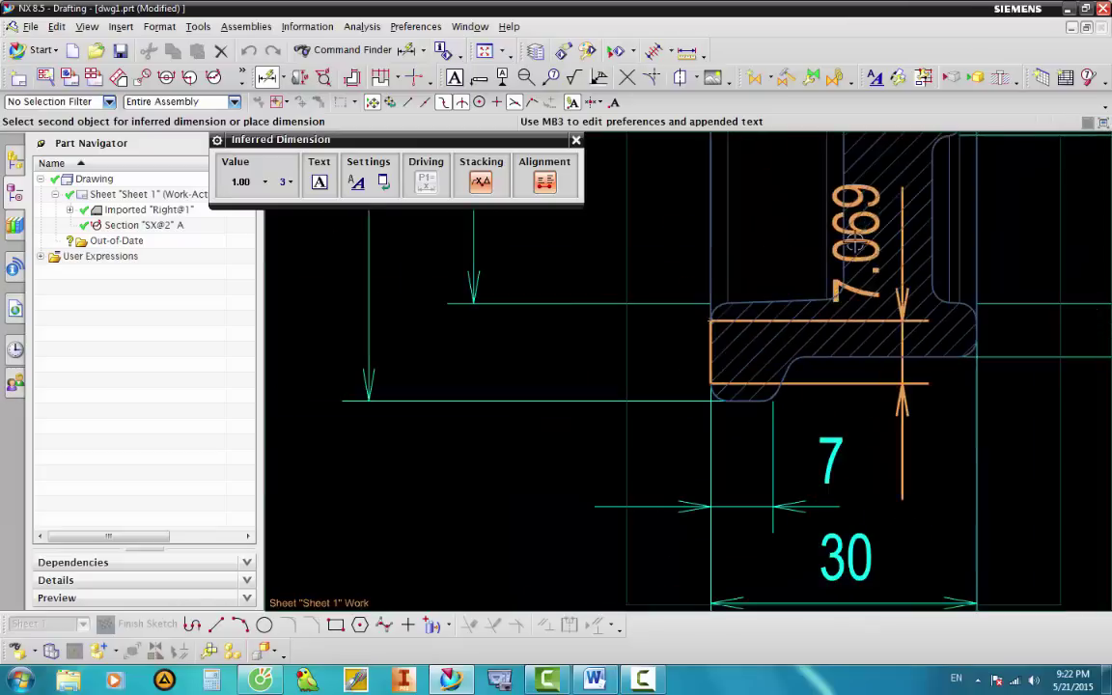
pyautogui.click(844, 237)
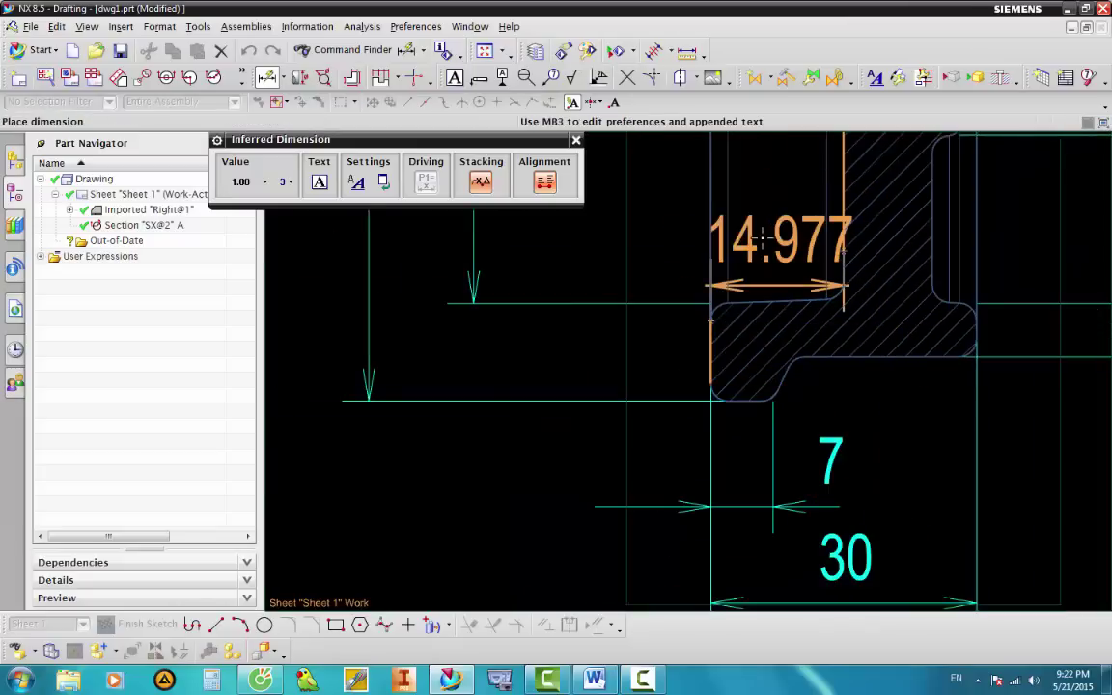
pyautogui.press('Escape')
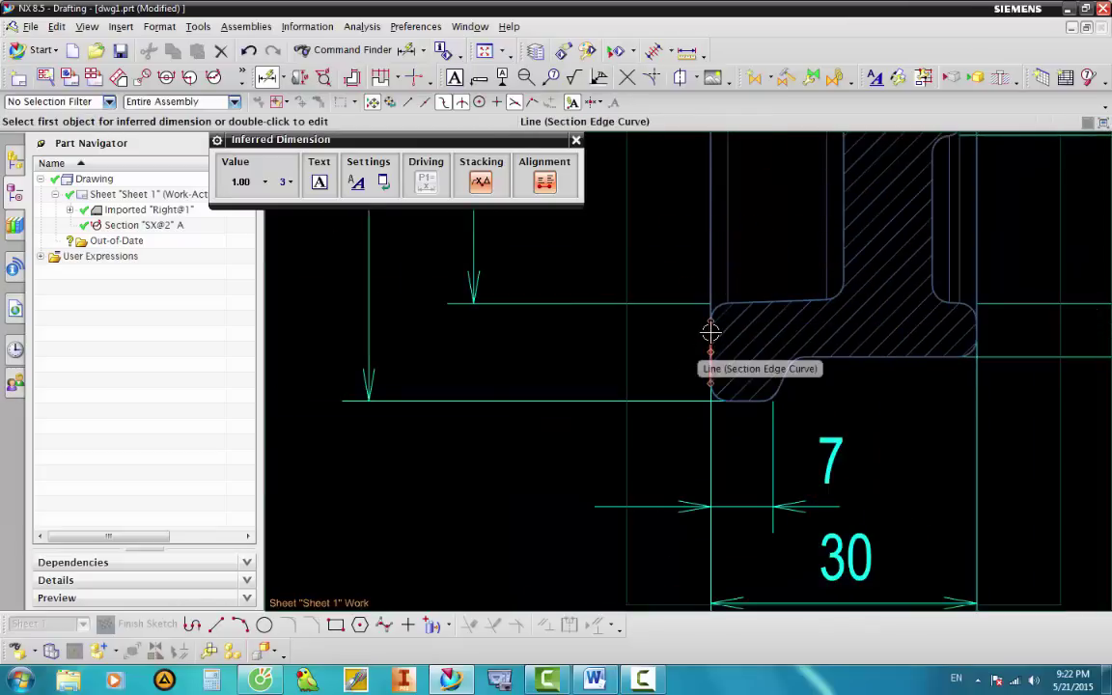
pyautogui.click(710, 331)
pyautogui.scroll(2, 816, 231)
pyautogui.scroll(1, 830, 241)
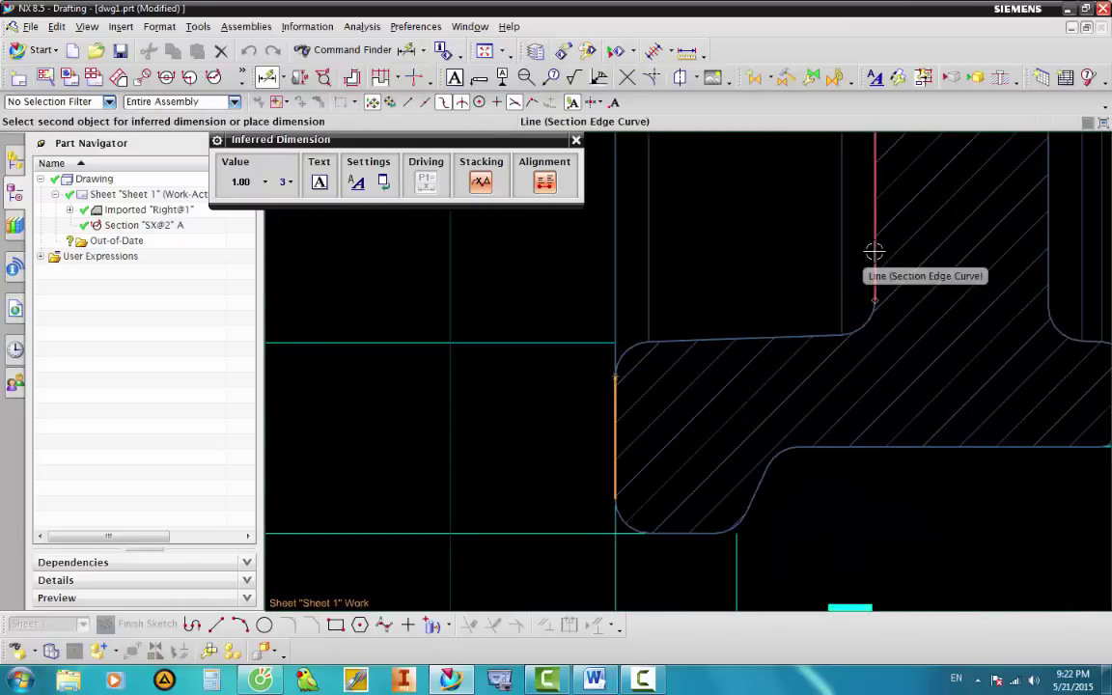
pyautogui.click(873, 250)
pyautogui.scroll(-2, 849, 265)
pyautogui.scroll(-2, 806, 278)
# Place the 15 width above the web and add the 5 width at the section's right end.
pyautogui.click(811, 270)
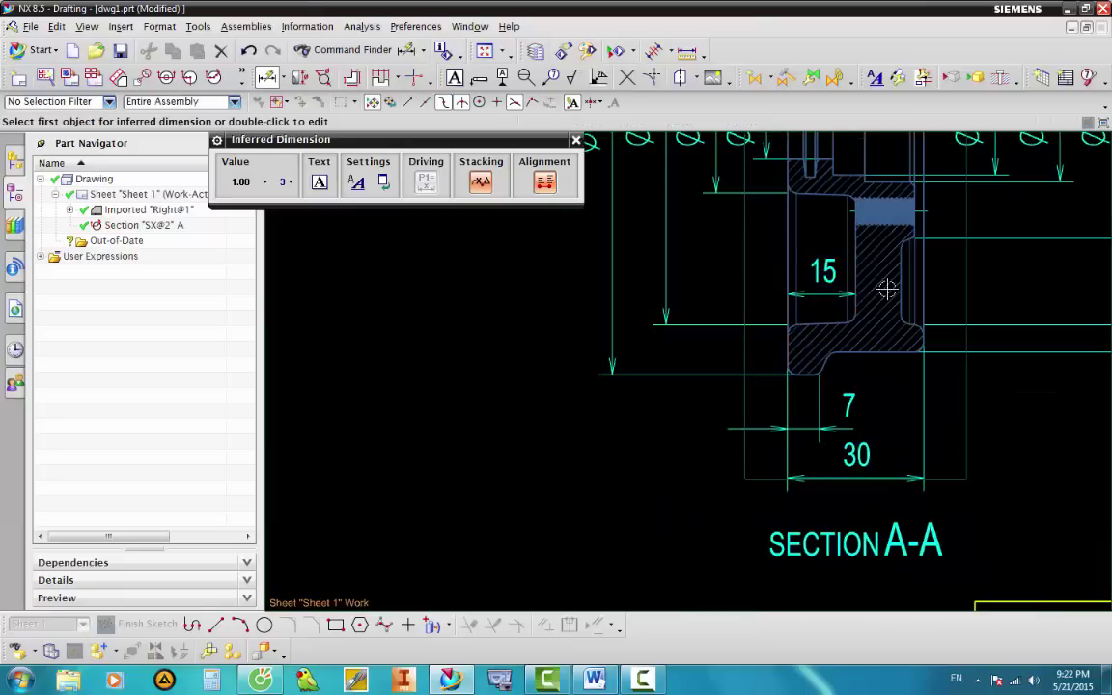
pyautogui.scroll(2, 965, 317)
pyautogui.scroll(3, 946, 376)
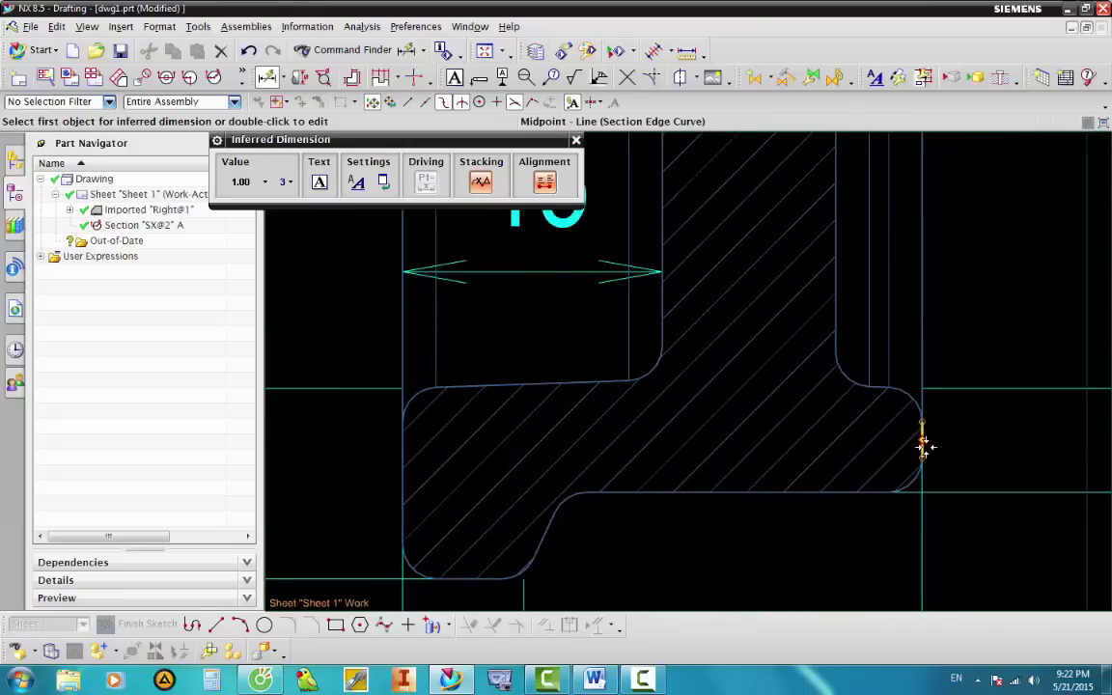
pyautogui.scroll(2, 923, 446)
pyautogui.click(924, 449)
pyautogui.scroll(-2, 916, 446)
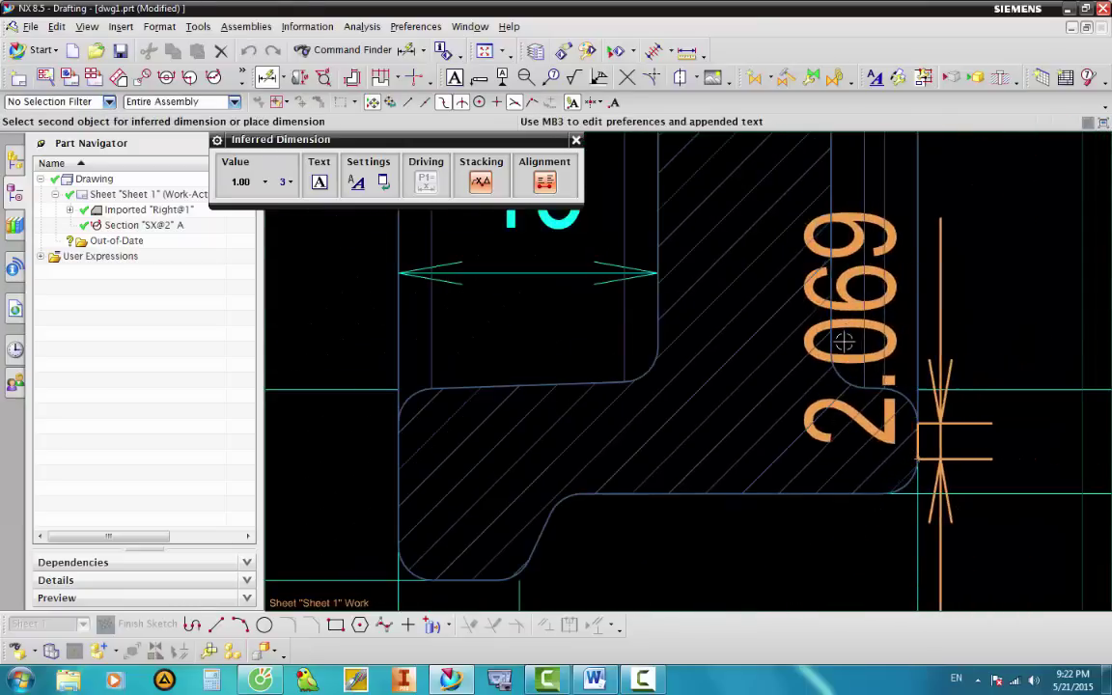
pyautogui.click(831, 343)
pyautogui.scroll(-2, 835, 367)
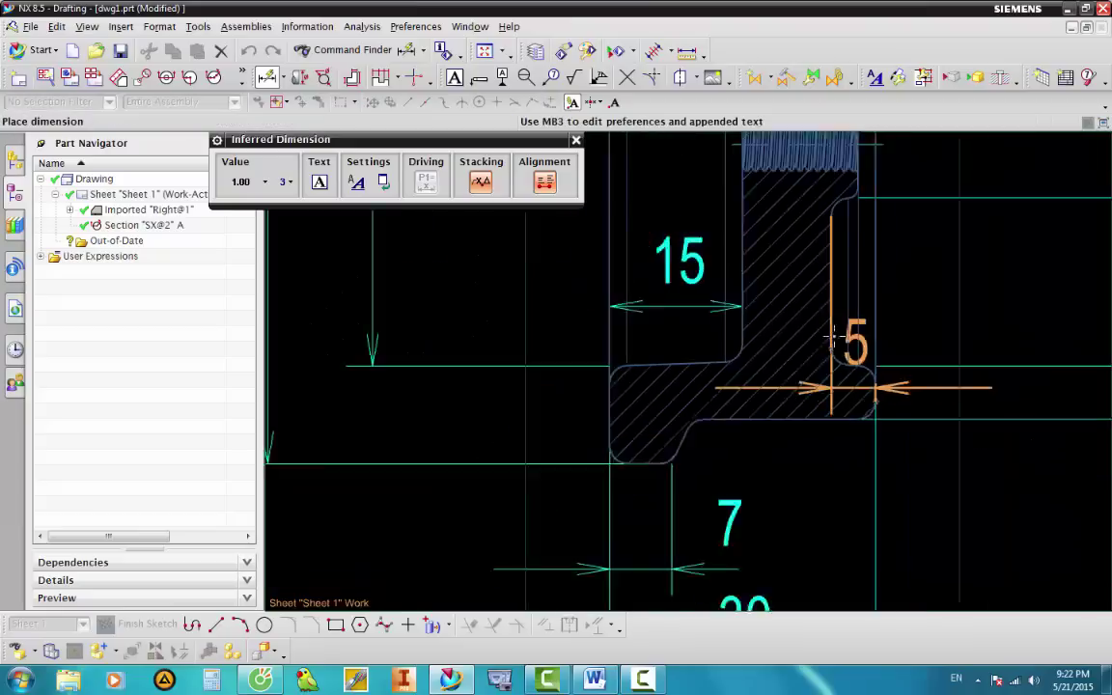
pyautogui.scroll(-2, 845, 406)
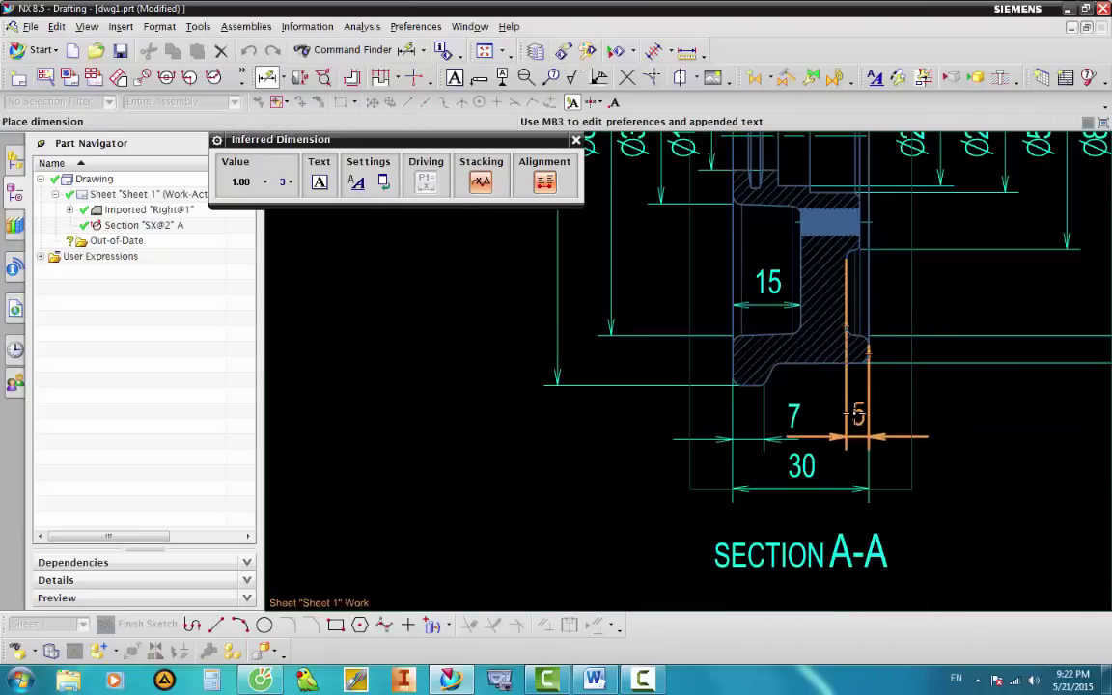
pyautogui.click(849, 417)
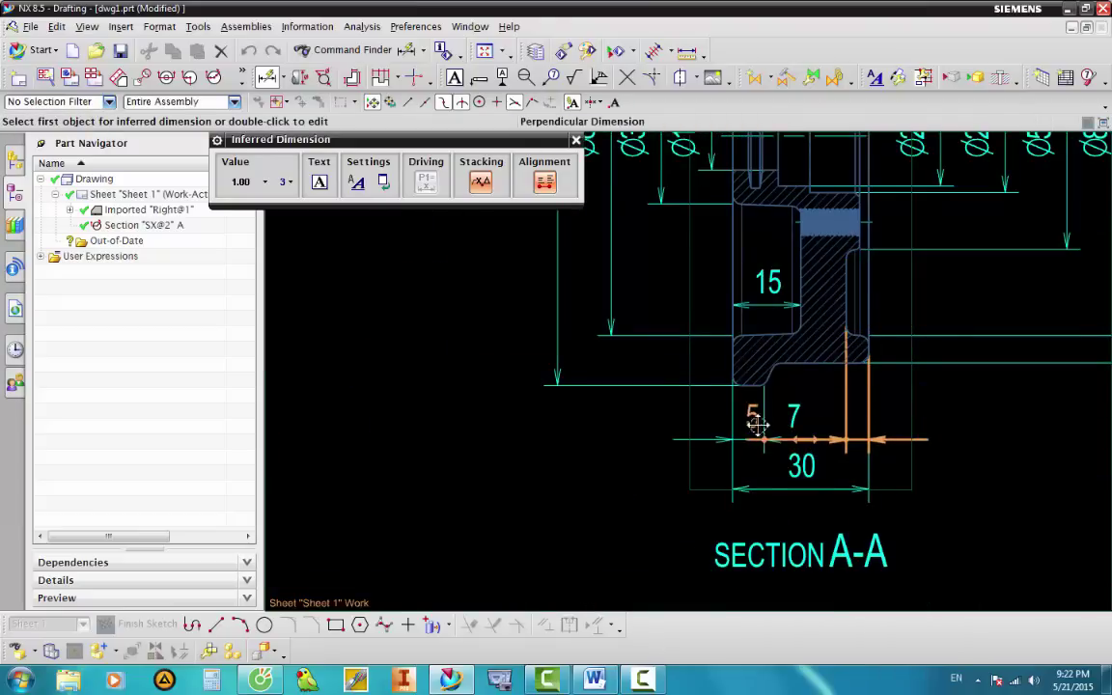
pyautogui.click(901, 421)
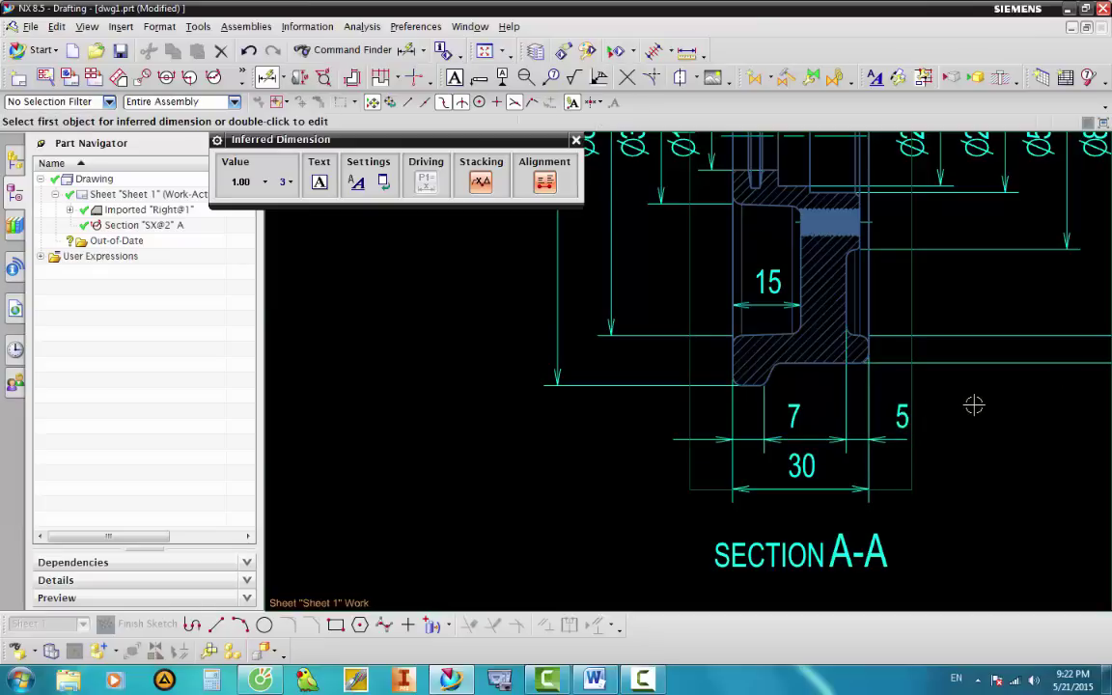
# Move the 7 dimension's text to the left of the section.
pyautogui.moveTo(817, 416); pyautogui.dragTo(671, 427)
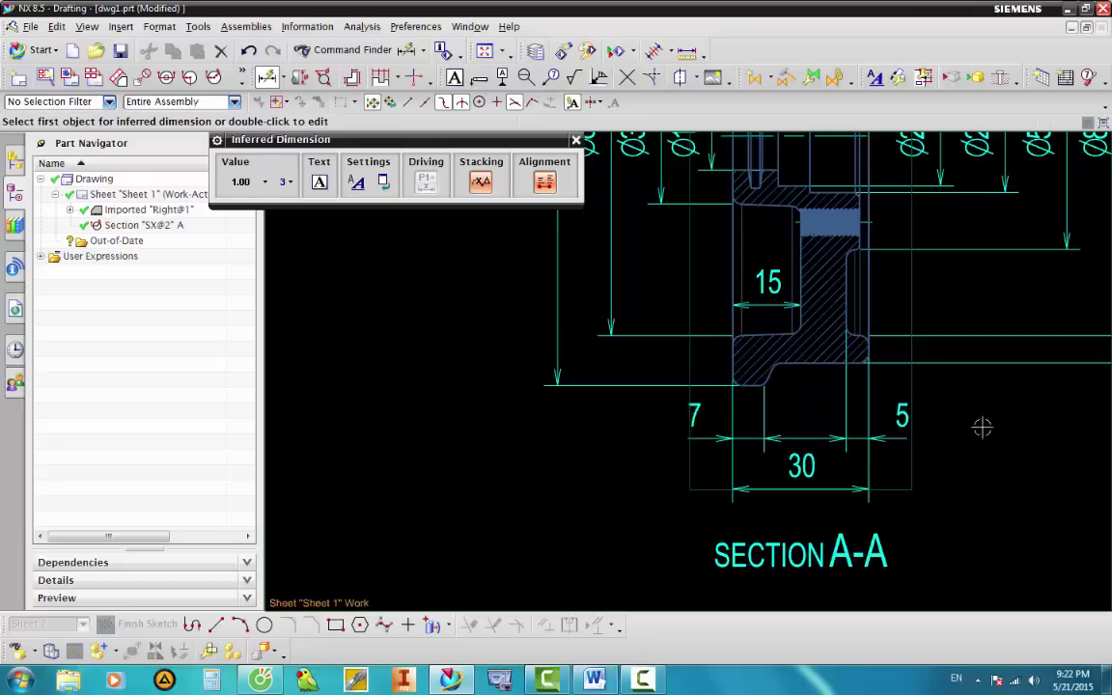
pyautogui.scroll(-3, 880, 391)
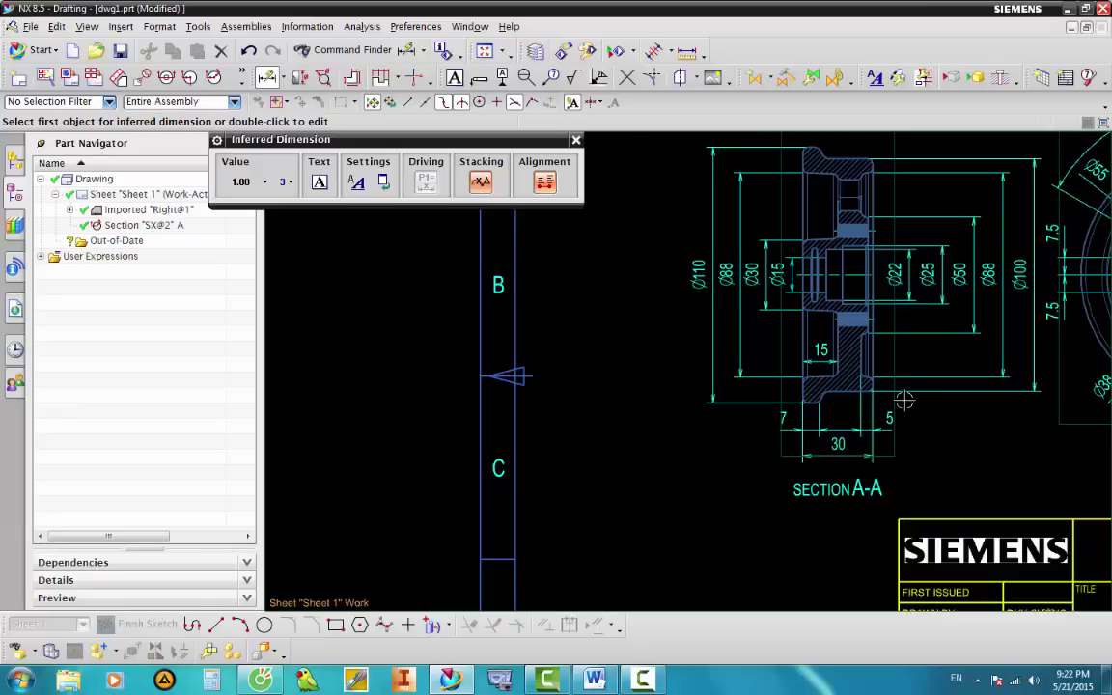
pyautogui.scroll(-2, 904, 400)
pyautogui.scroll(5, 830, 309)
pyautogui.scroll(3, 799, 251)
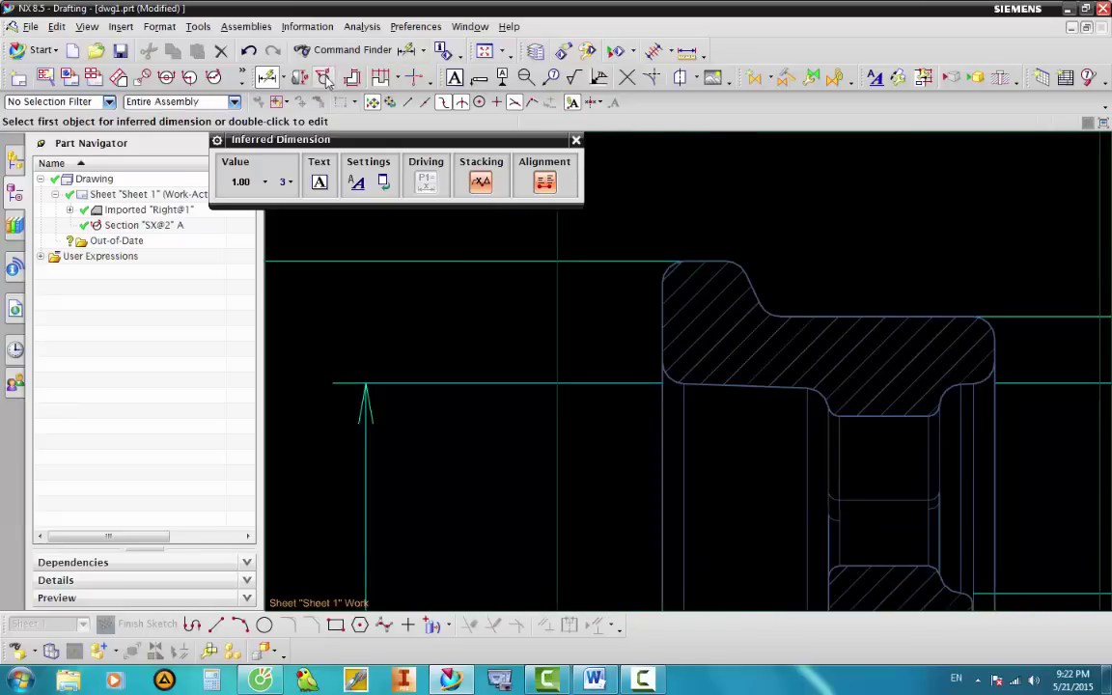
# Add a 65° angular dimension between the flange's top edge and its sloped edge.
pyautogui.click(282, 83)
pyautogui.click(295, 201)
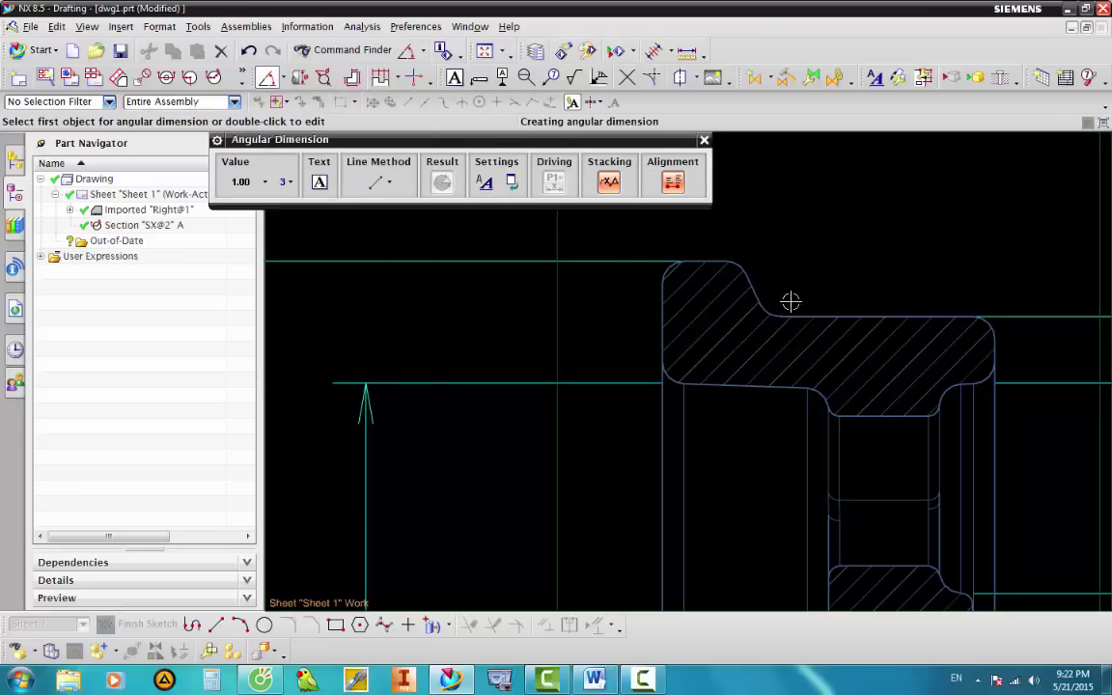
pyautogui.scroll(3, 791, 302)
pyautogui.click(660, 230)
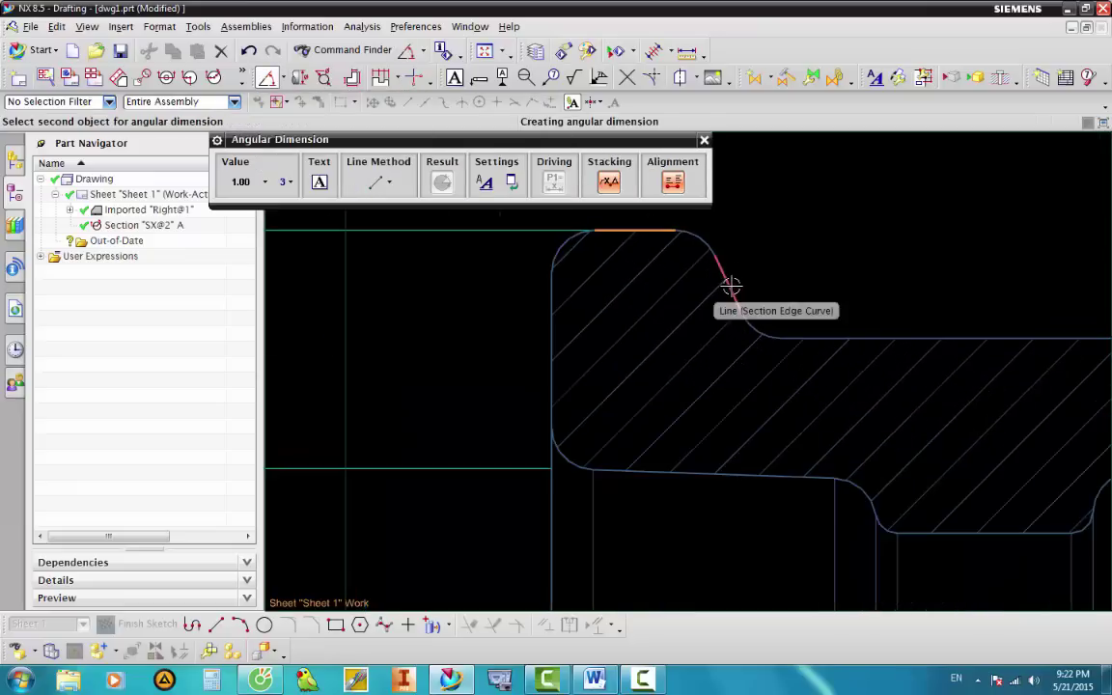
pyautogui.click(726, 274)
pyautogui.scroll(-3, 731, 275)
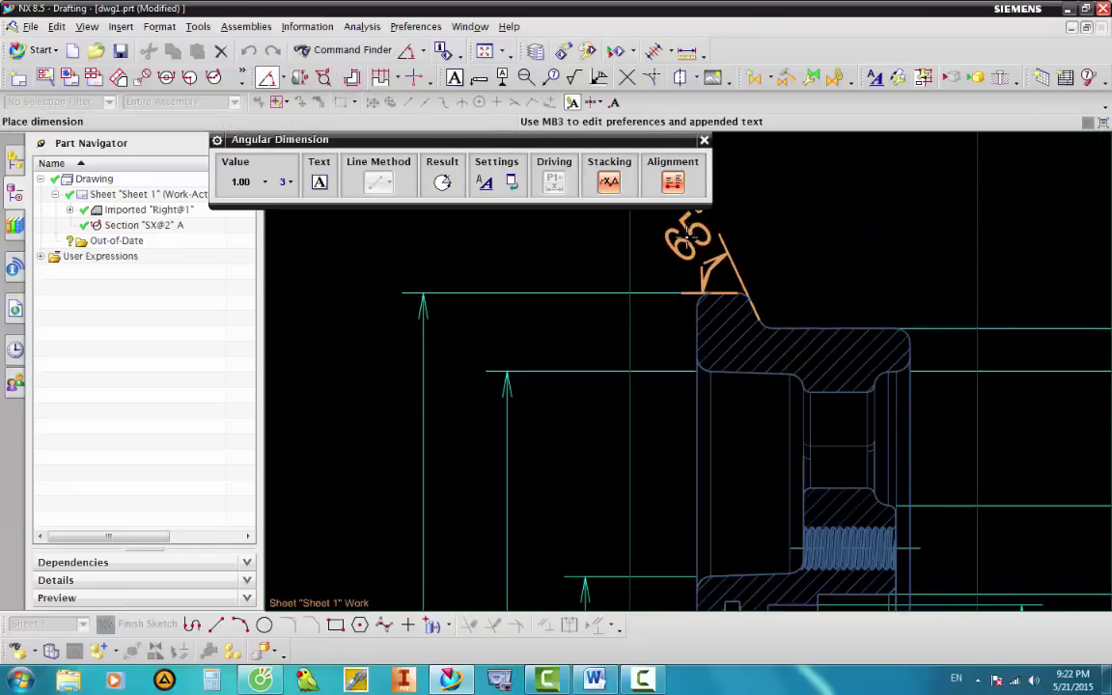
pyautogui.scroll(-1, 895, 290)
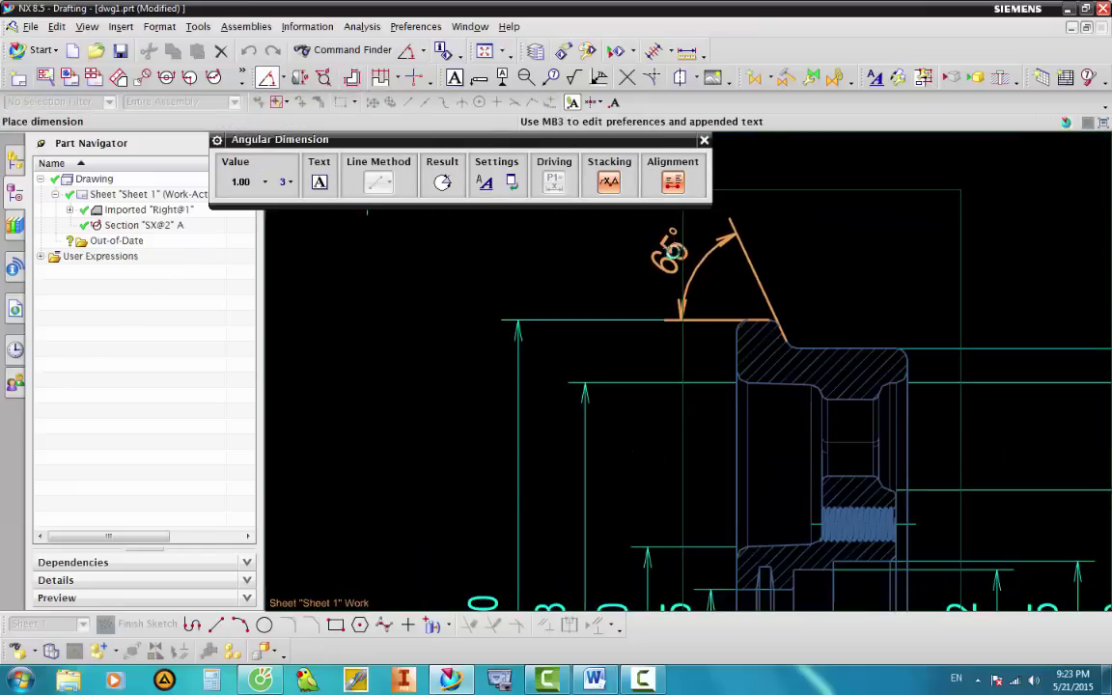
pyautogui.click(666, 249)
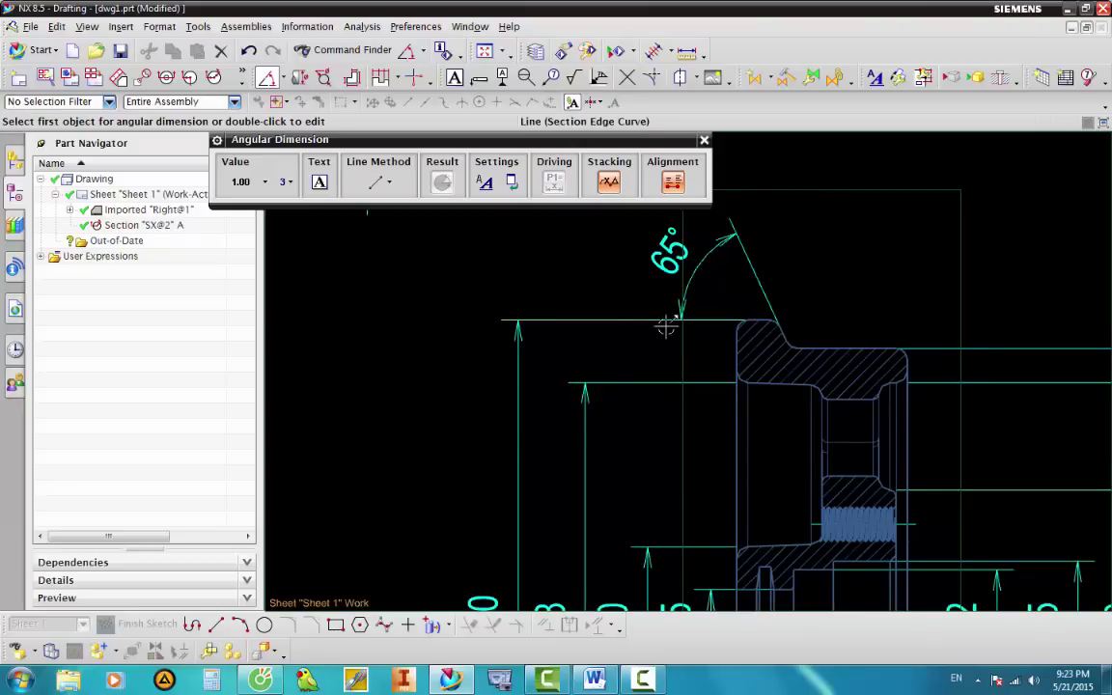
pyautogui.scroll(-2, 555, 251)
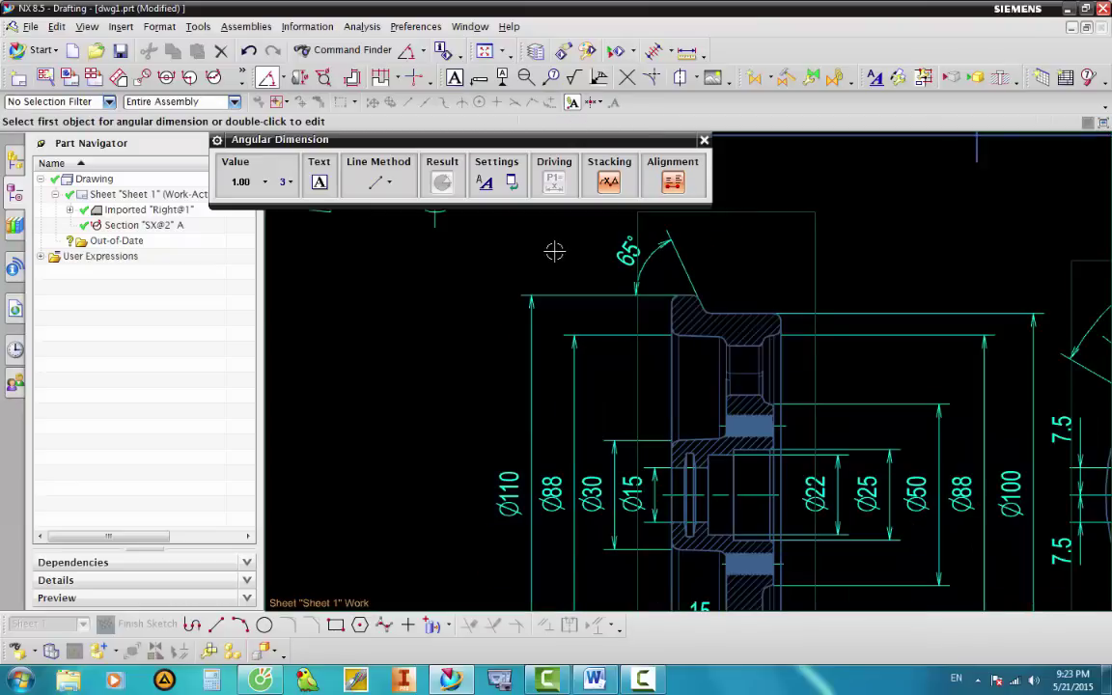
pyautogui.scroll(-2, 566, 251)
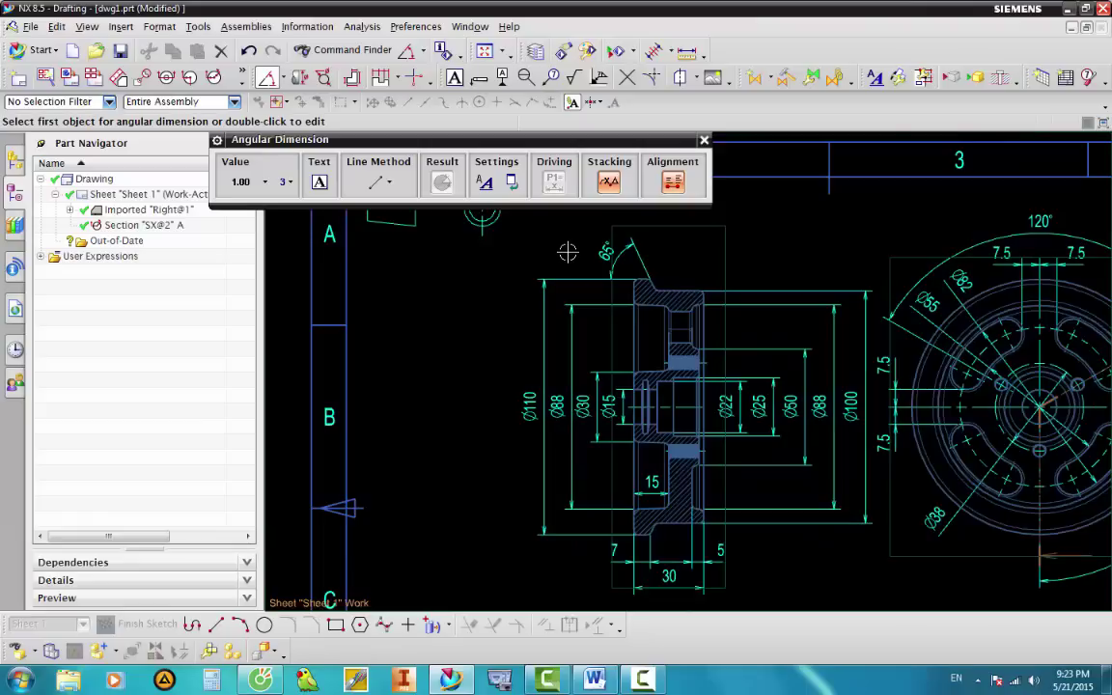
pyautogui.press('Escape')
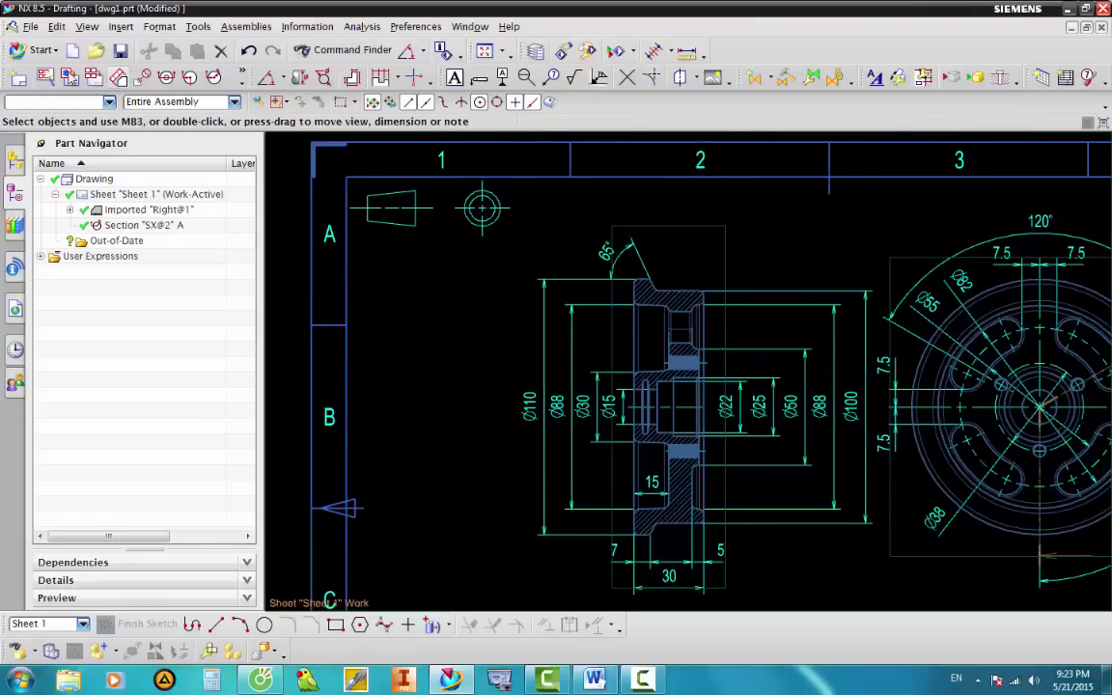
# Start a detail view with a circular boundary around the groove in Section A-A.
pyautogui.click(142, 77)
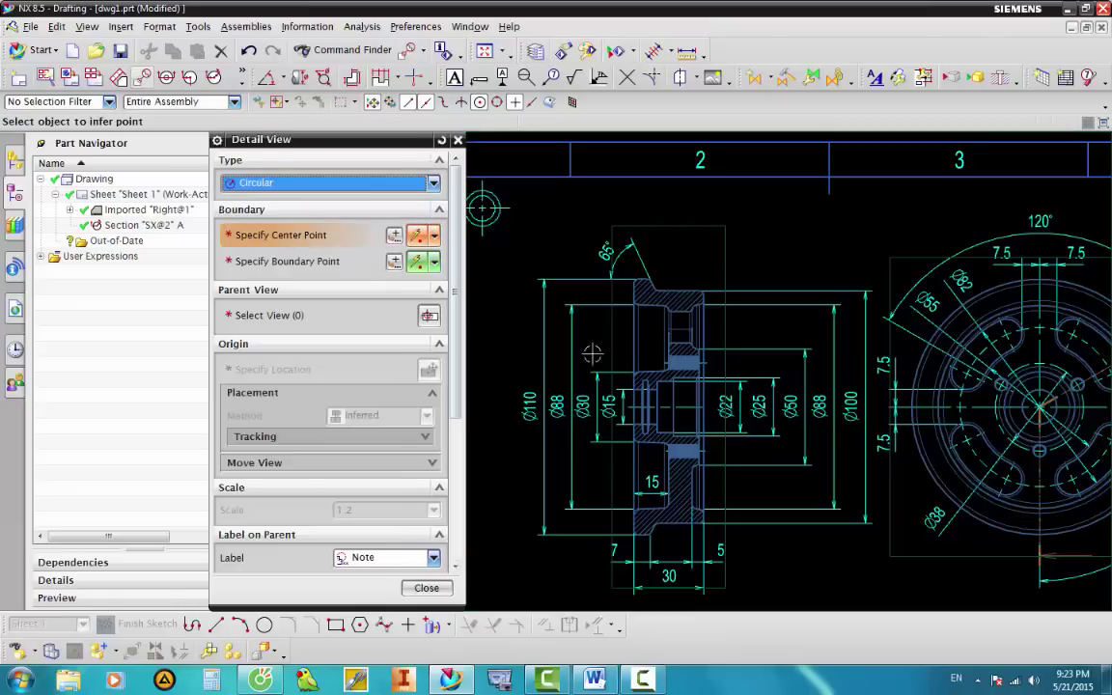
pyautogui.scroll(-2, 689, 376)
pyautogui.scroll(5, 689, 376)
pyautogui.scroll(3, 689, 376)
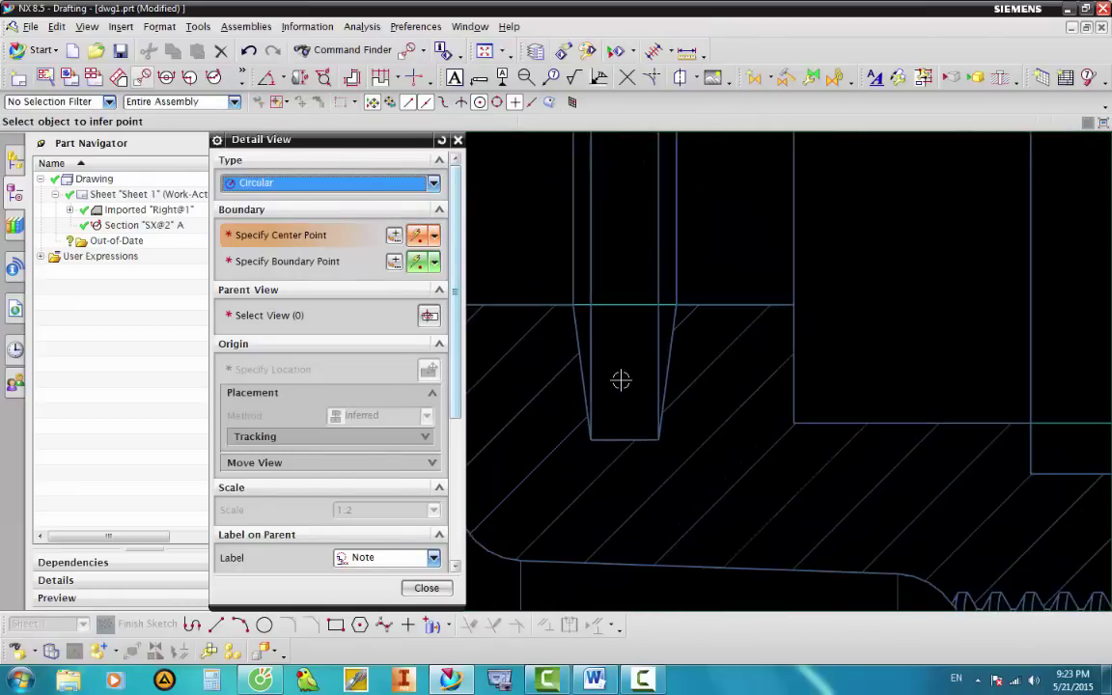
pyautogui.click(626, 367)
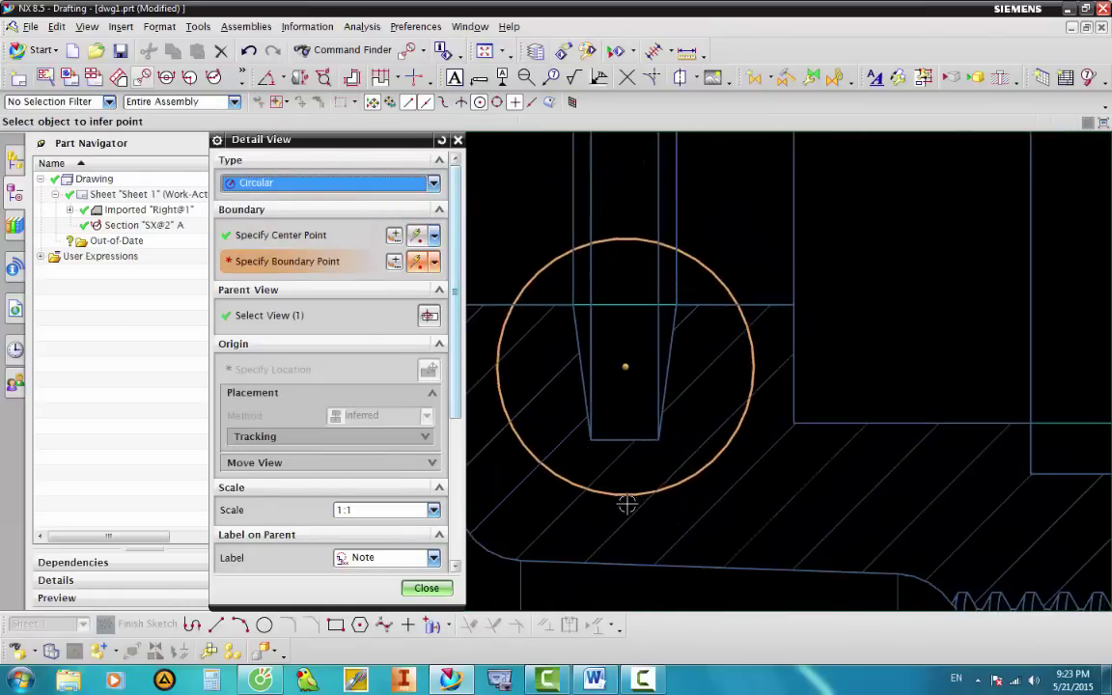
pyautogui.scroll(-2, 625, 496)
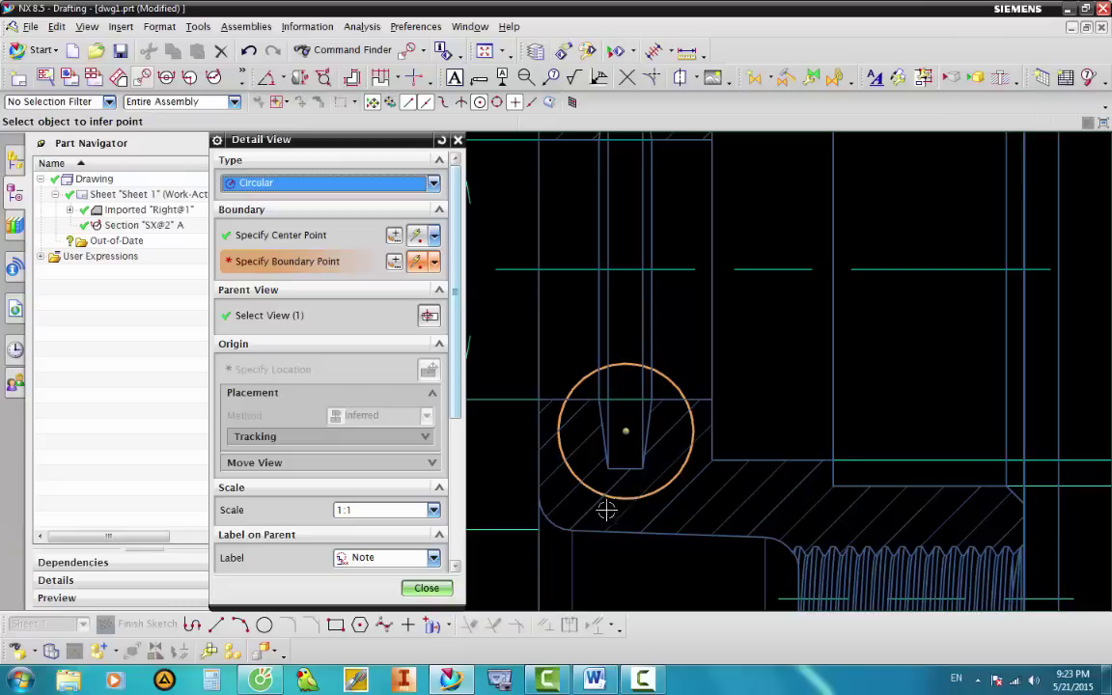
pyautogui.click(599, 558)
pyautogui.scroll(-3, 671, 386)
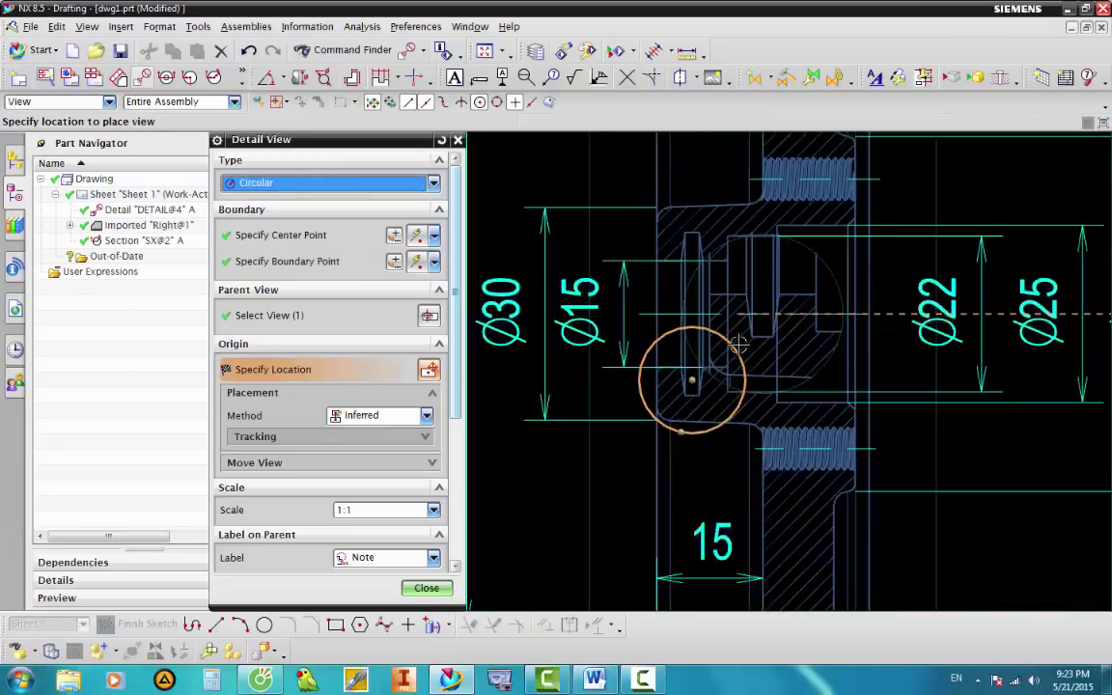
pyautogui.scroll(-2, 714, 328)
pyautogui.scroll(-3, 744, 339)
pyautogui.scroll(2, 769, 335)
pyautogui.scroll(2, 612, 447)
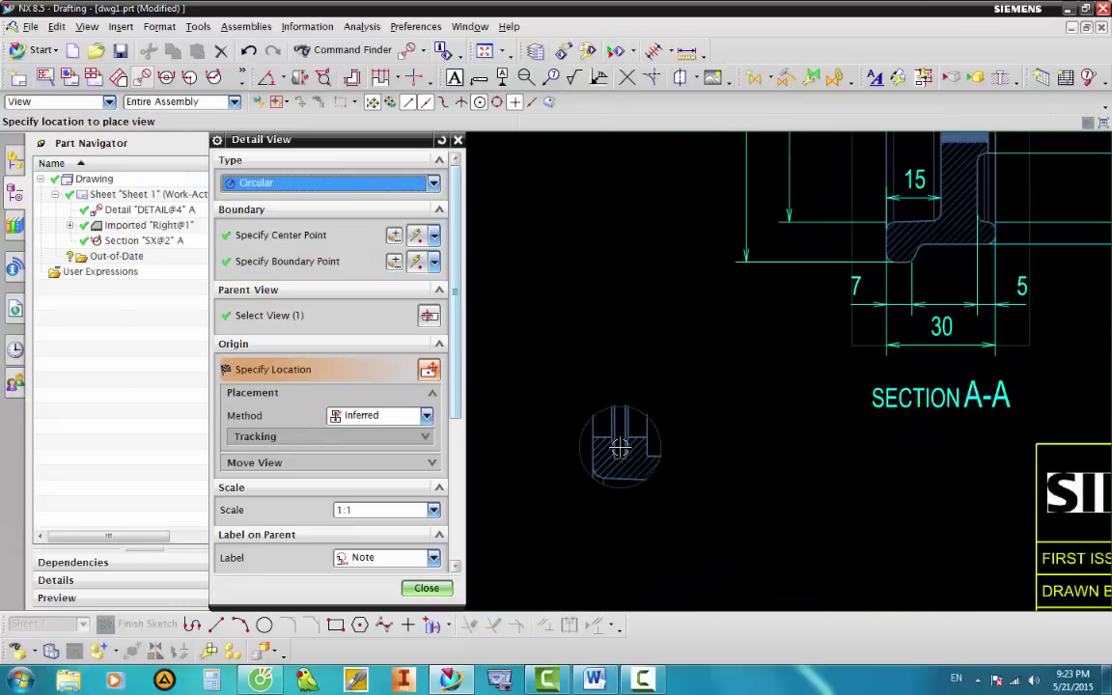
pyautogui.scroll(2, 610, 446)
pyautogui.scroll(-3, 610, 447)
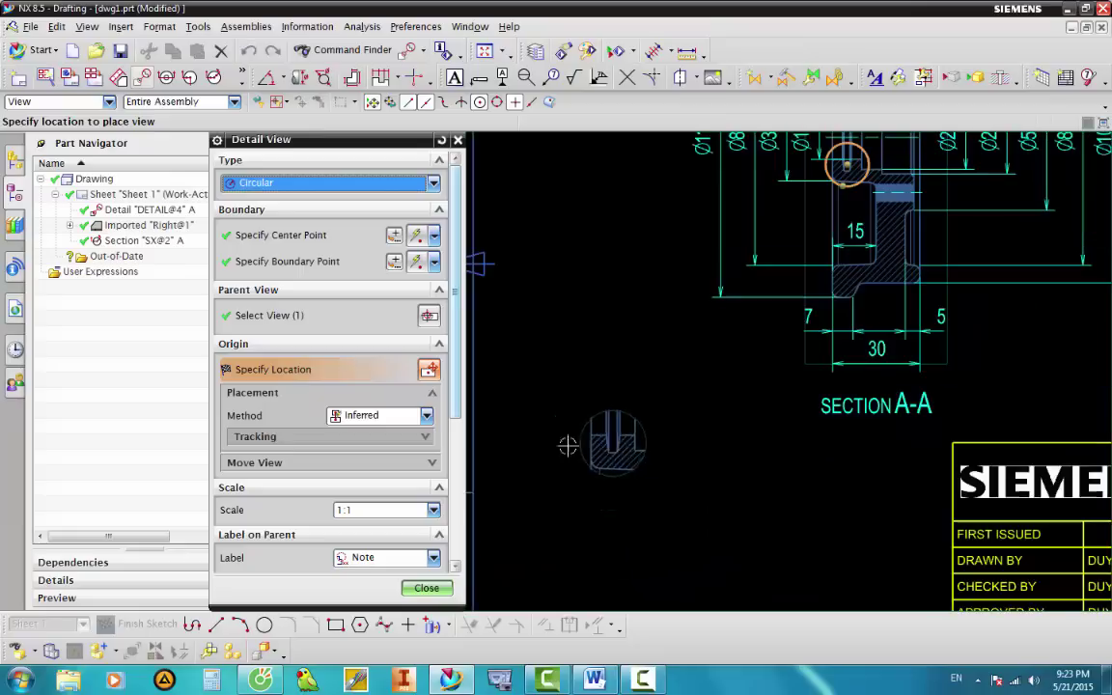
# Set the detail scale to 2:1 and place Detail B below the section.
pyautogui.click(433, 510)
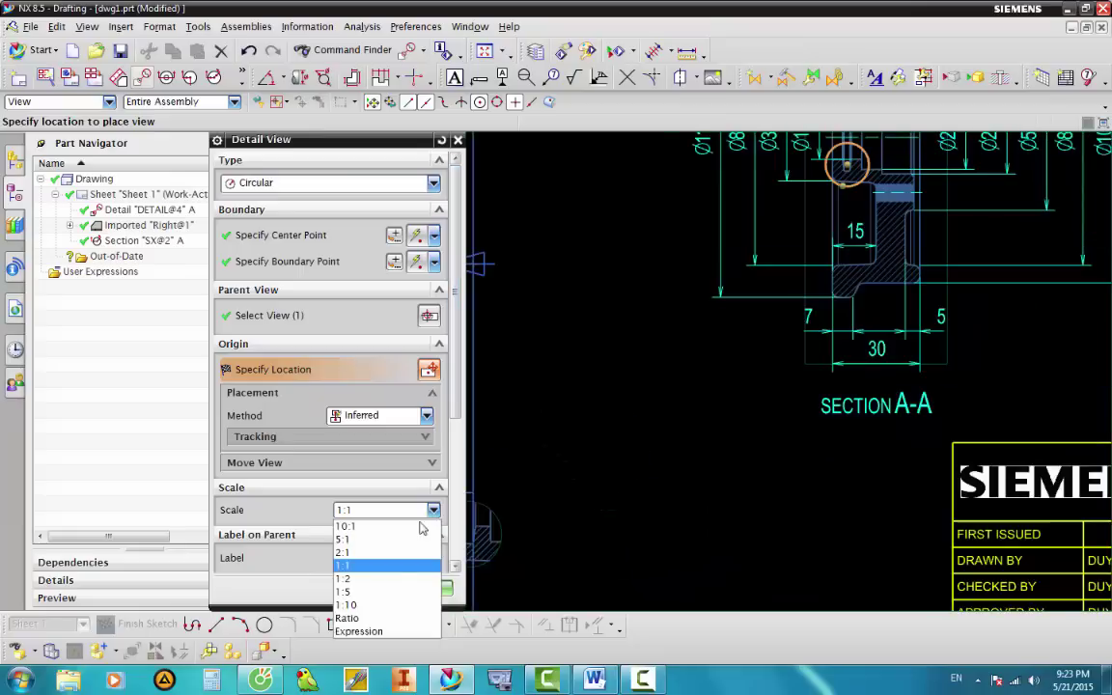
pyautogui.click(371, 551)
pyautogui.scroll(-1, 666, 456)
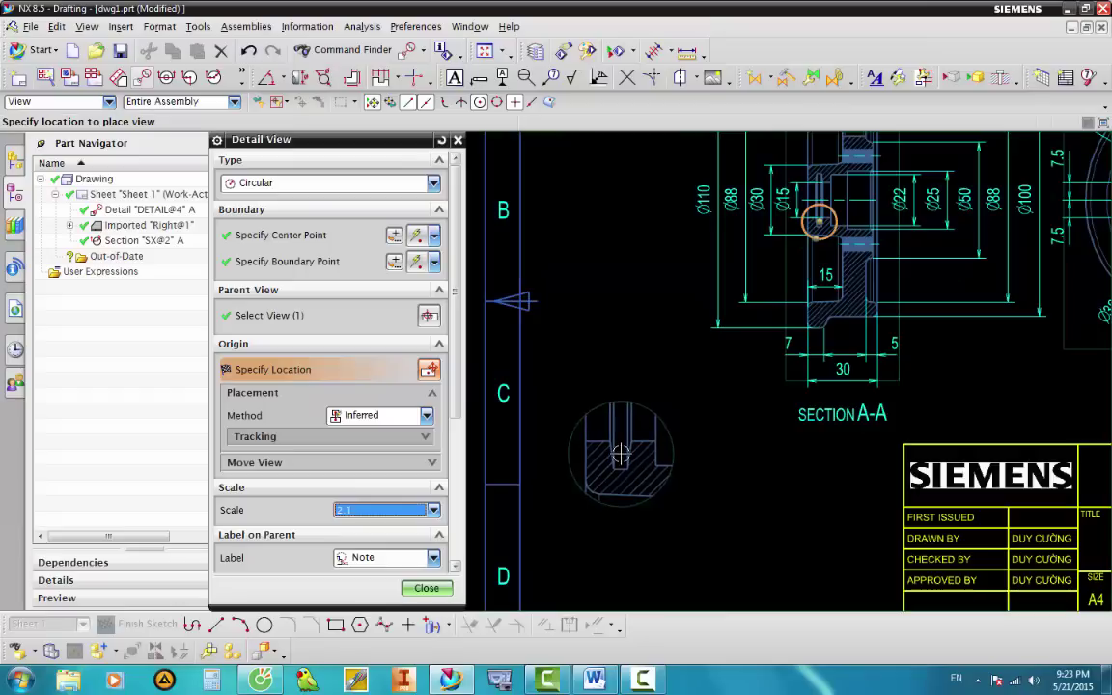
pyautogui.click(621, 454)
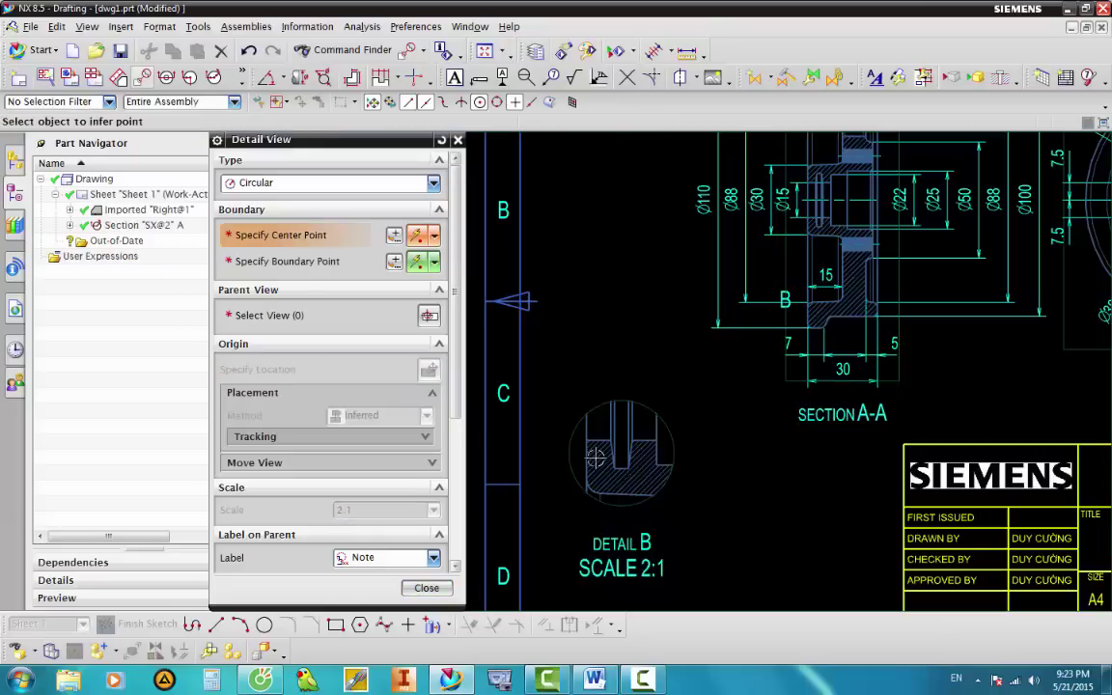
pyautogui.click(427, 588)
pyautogui.scroll(3, 690, 471)
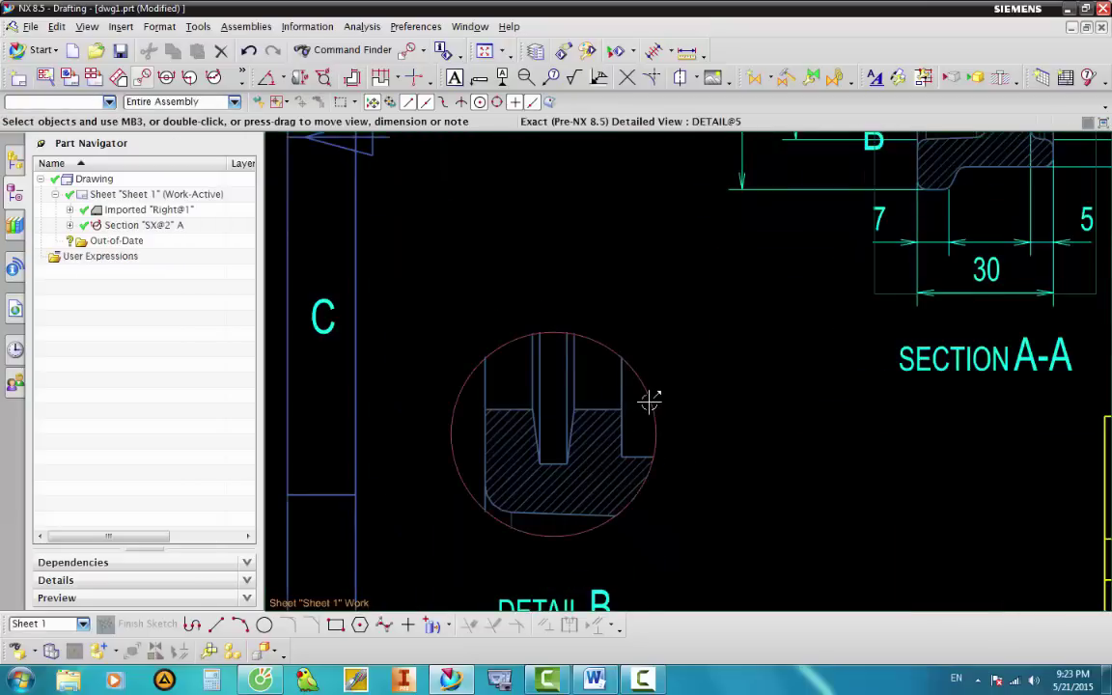
# Convert Detail B into an independent detail view.
pyautogui.rightClick(649, 400)
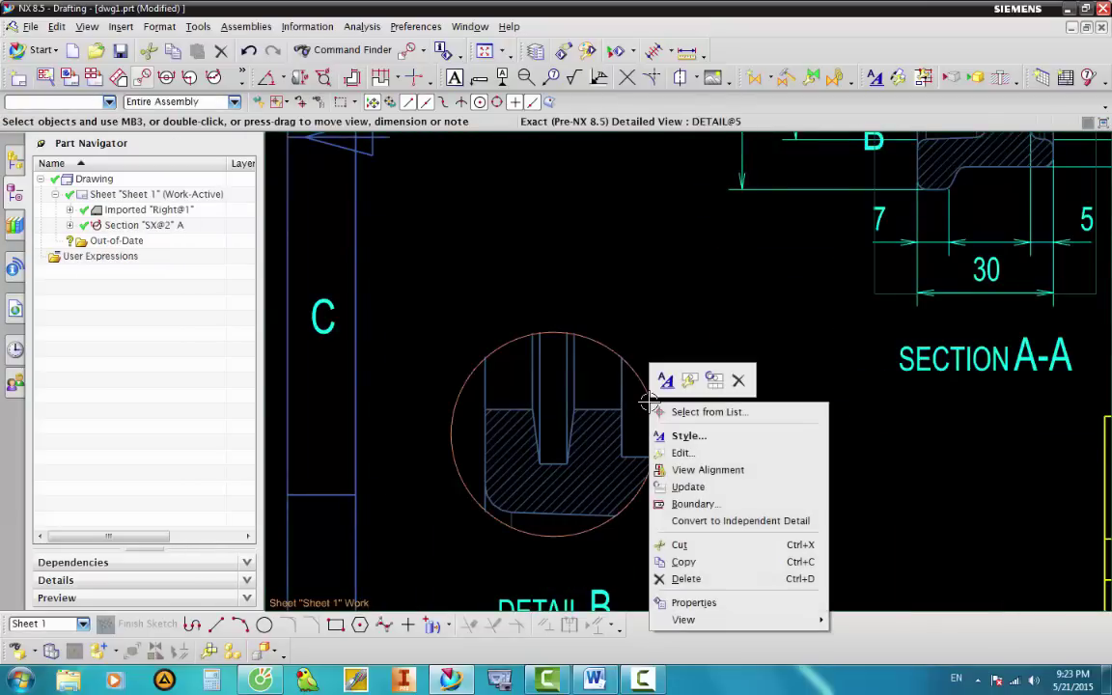
pyautogui.moveTo(740, 522)
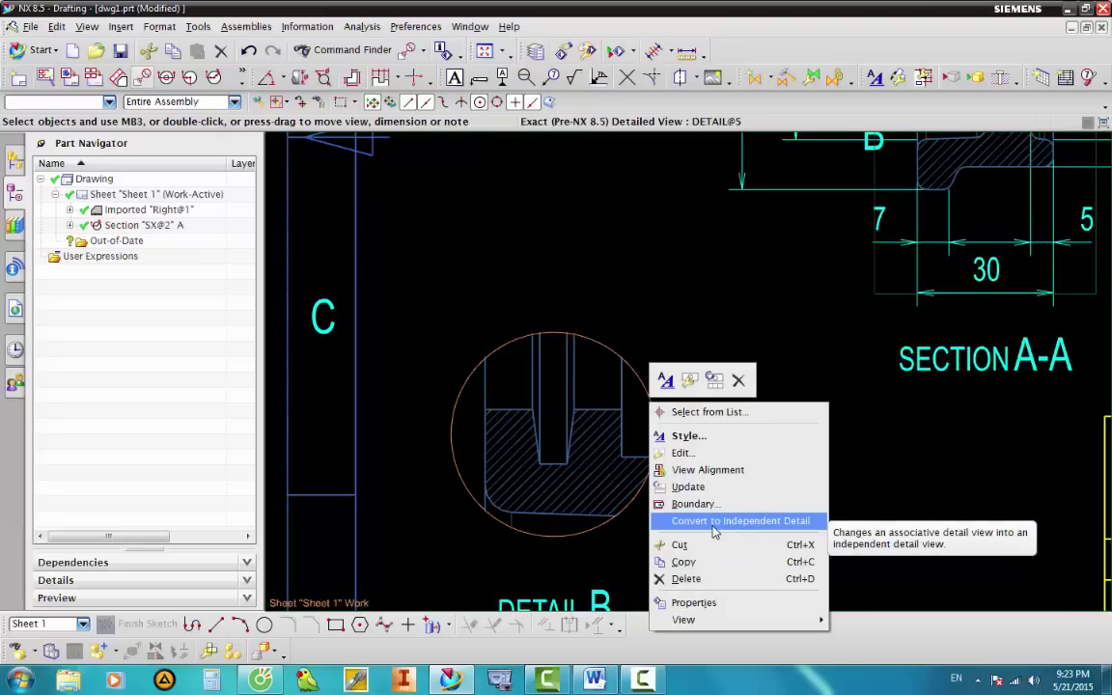
pyautogui.click(713, 526)
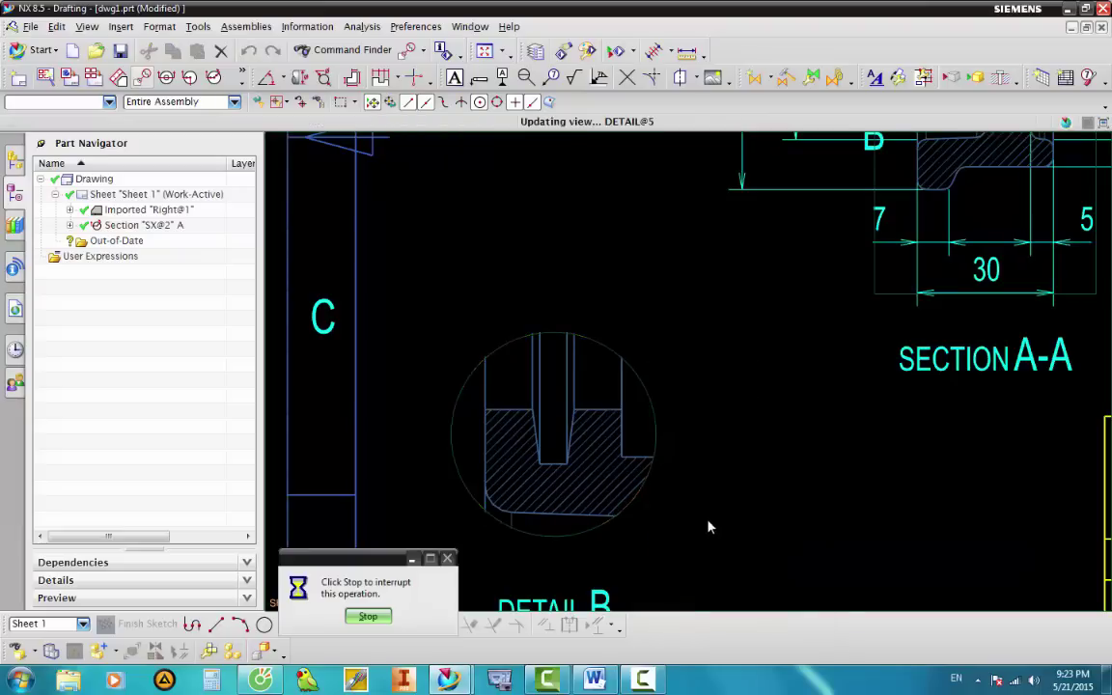
pyautogui.rightClick(658, 434)
pyautogui.click(647, 426)
# Zoom in on Detail B and start the Inferred Dimension command with D.
pyautogui.scroll(3, 600, 509)
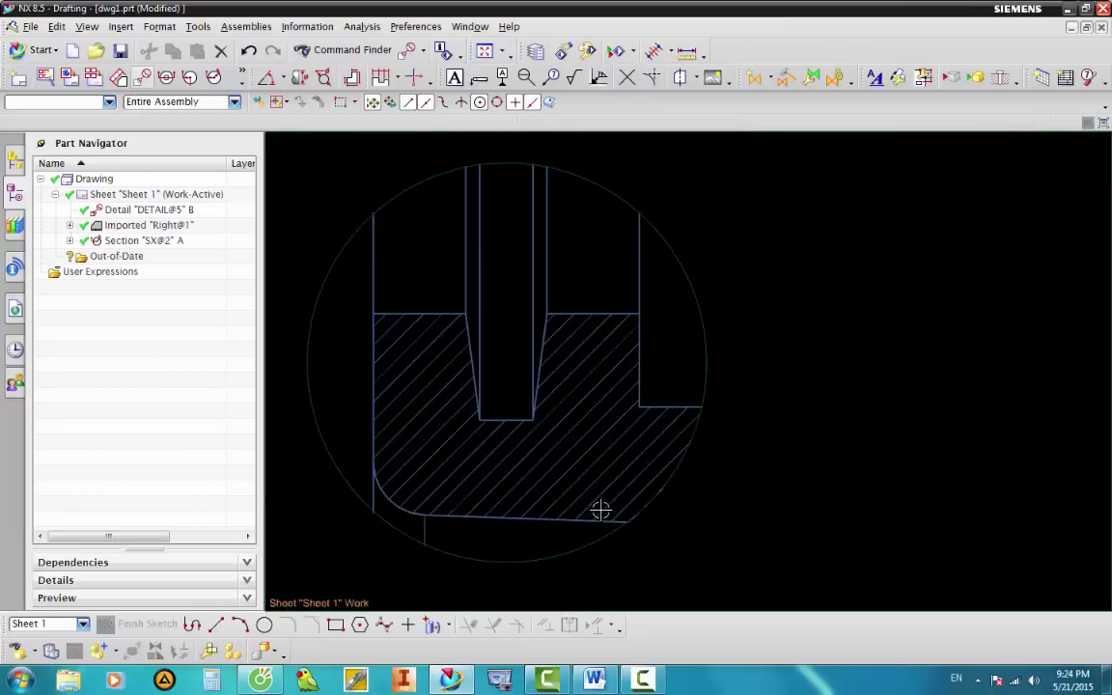
pyautogui.scroll(2, 507, 426)
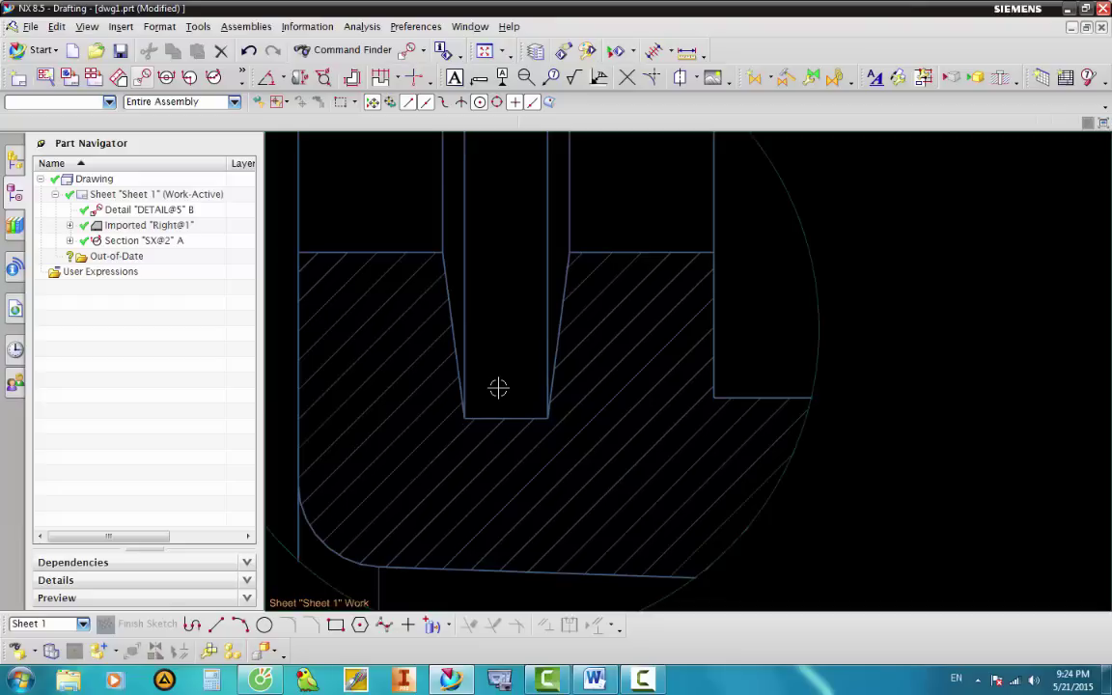
pyautogui.press('d')
pyautogui.scroll(1, 471, 401)
pyautogui.scroll(1, 473, 390)
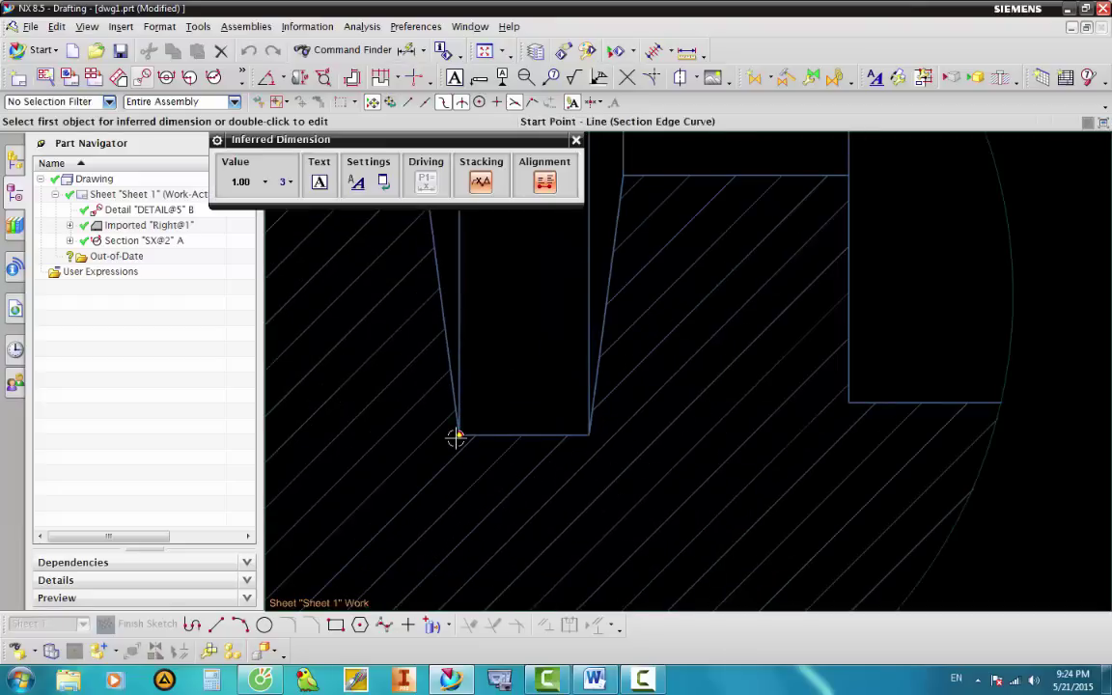
# Dimension the slot's 2 width and the left 4 width below Detail B.
pyautogui.click(490, 434)
pyautogui.scroll(-3, 517, 368)
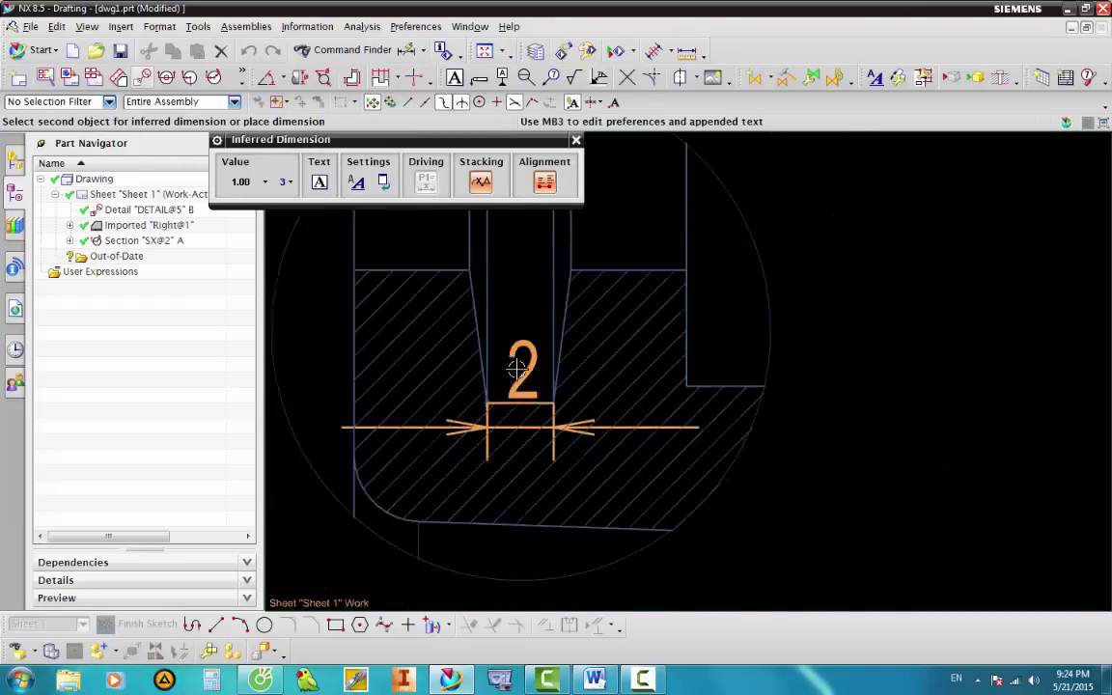
pyautogui.scroll(-2, 521, 511)
pyautogui.scroll(1, 521, 501)
pyautogui.click(521, 495)
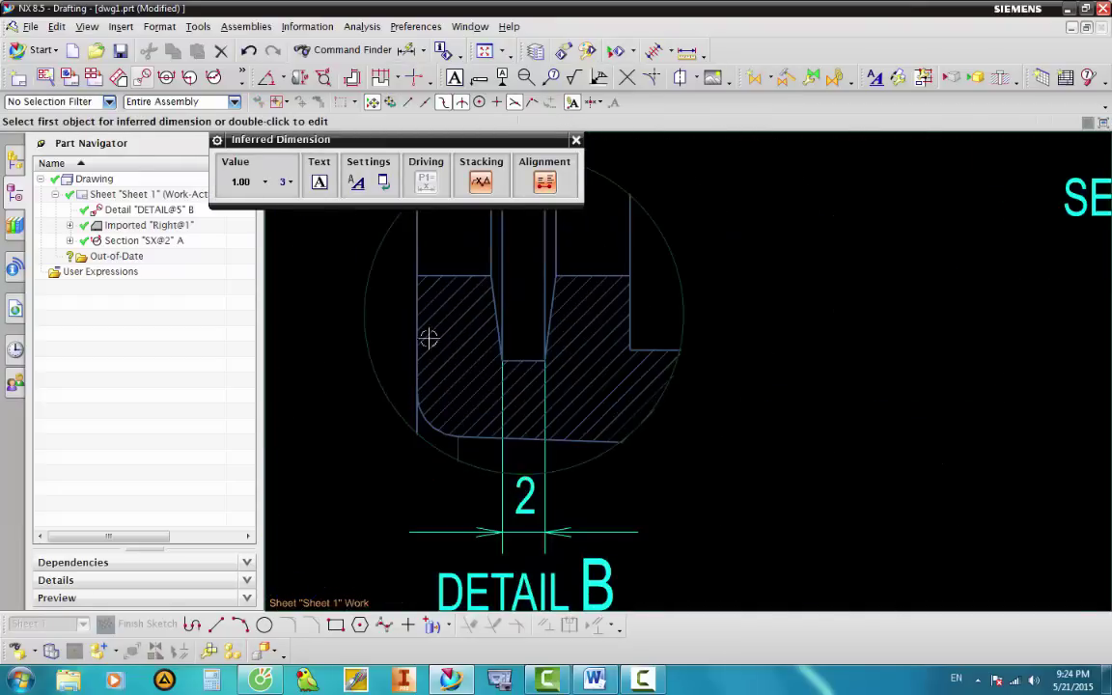
pyautogui.click(416, 292)
pyautogui.scroll(3, 499, 359)
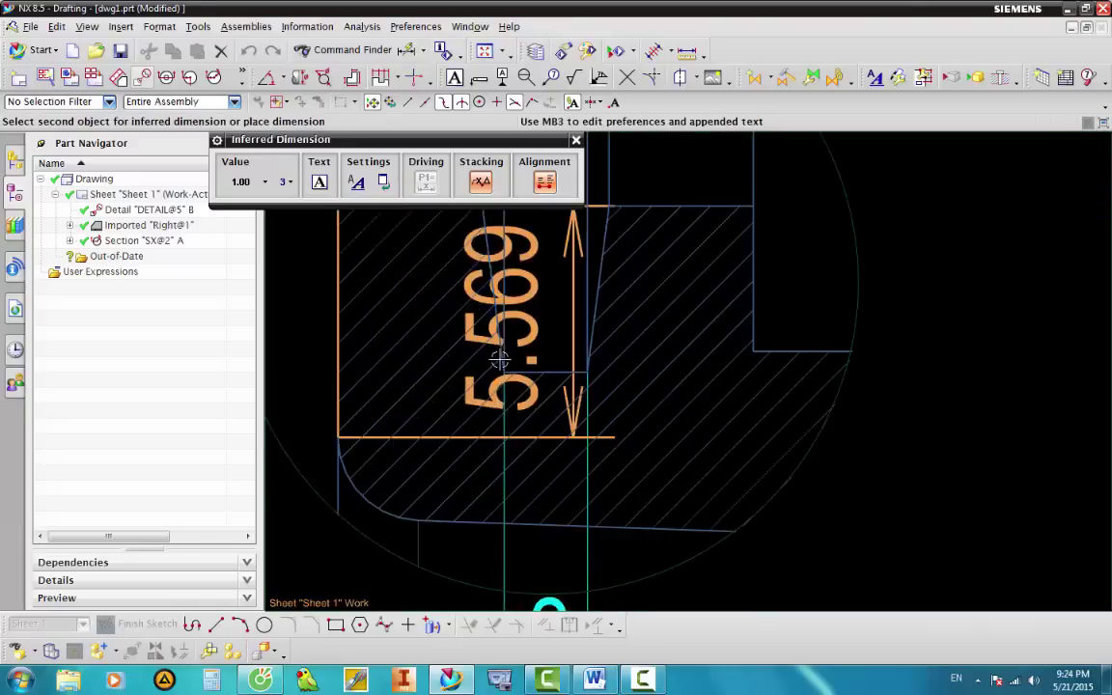
pyautogui.click(502, 372)
pyautogui.scroll(-1, 502, 323)
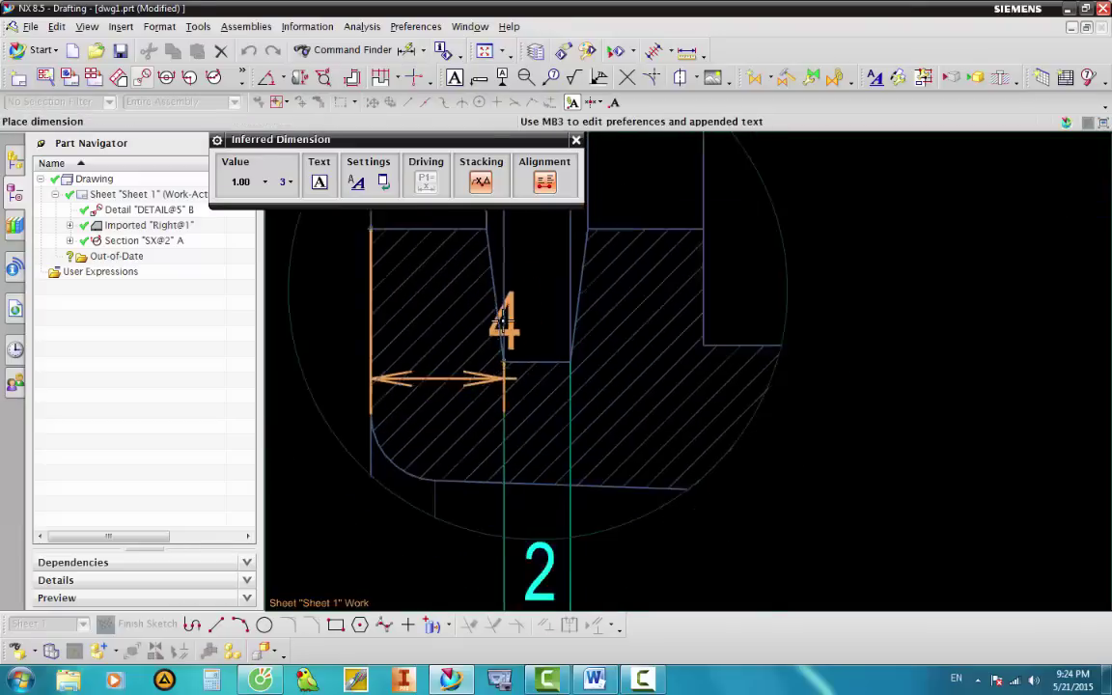
pyautogui.scroll(-5, 502, 328)
pyautogui.scroll(4, 454, 466)
pyautogui.click(454, 466)
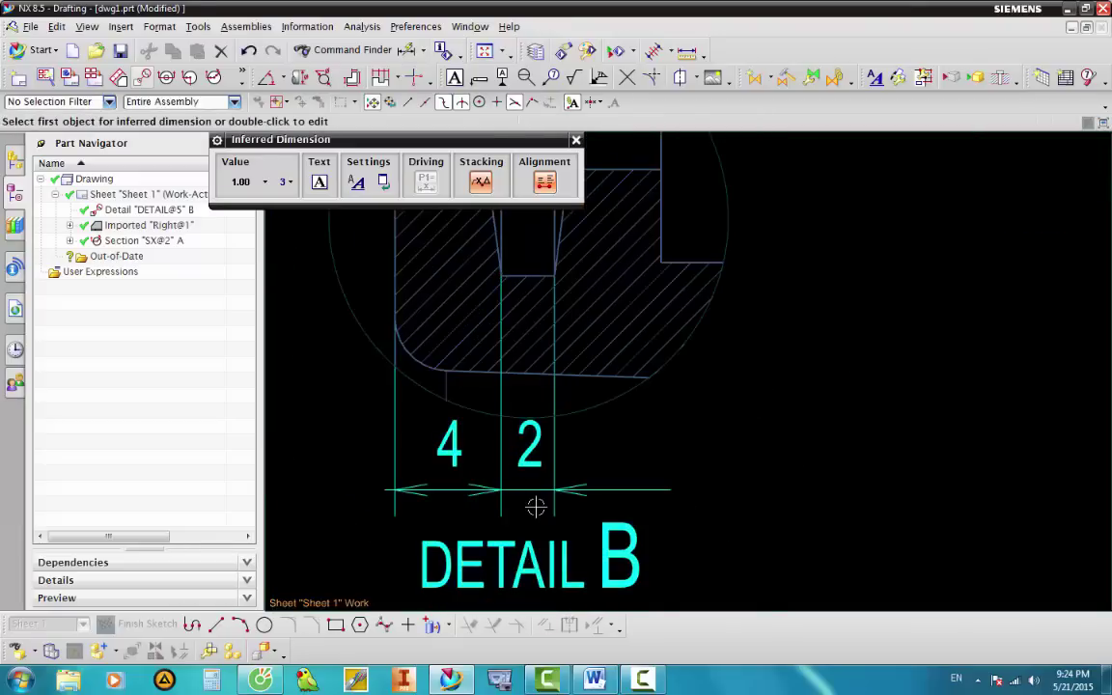
# Add the right-hand 4 width dimension to complete the 4, 2, 4 row.
pyautogui.scroll(-2, 533, 505)
pyautogui.scroll(2, 529, 397)
pyautogui.scroll(-2, 529, 377)
pyautogui.scroll(2, 529, 376)
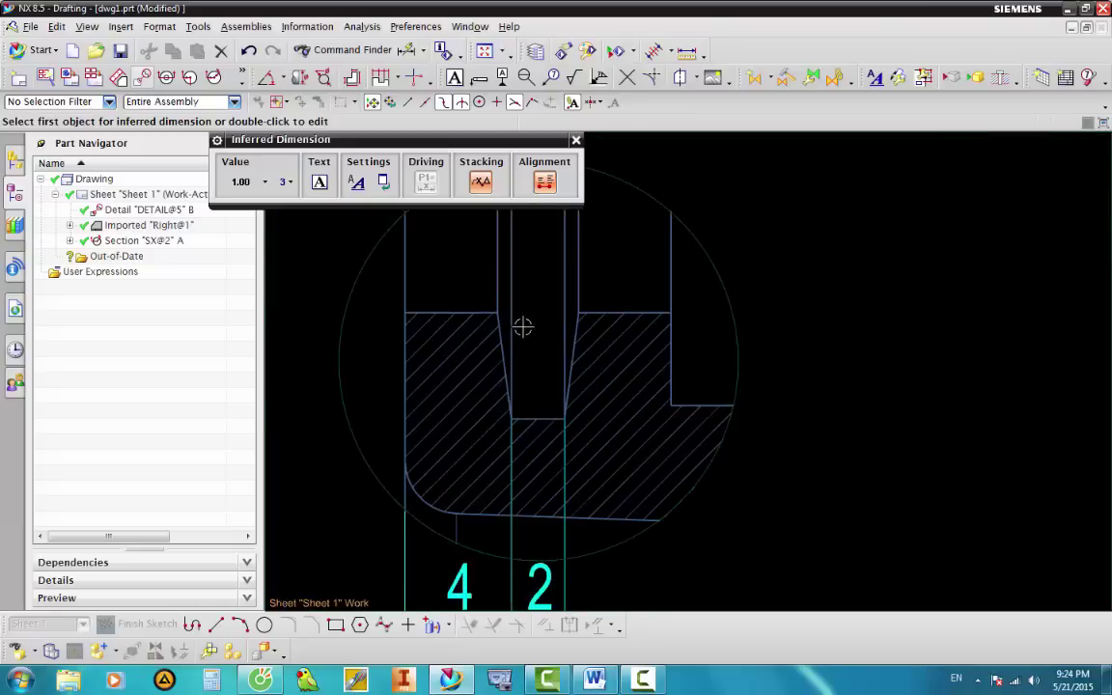
pyautogui.click(670, 350)
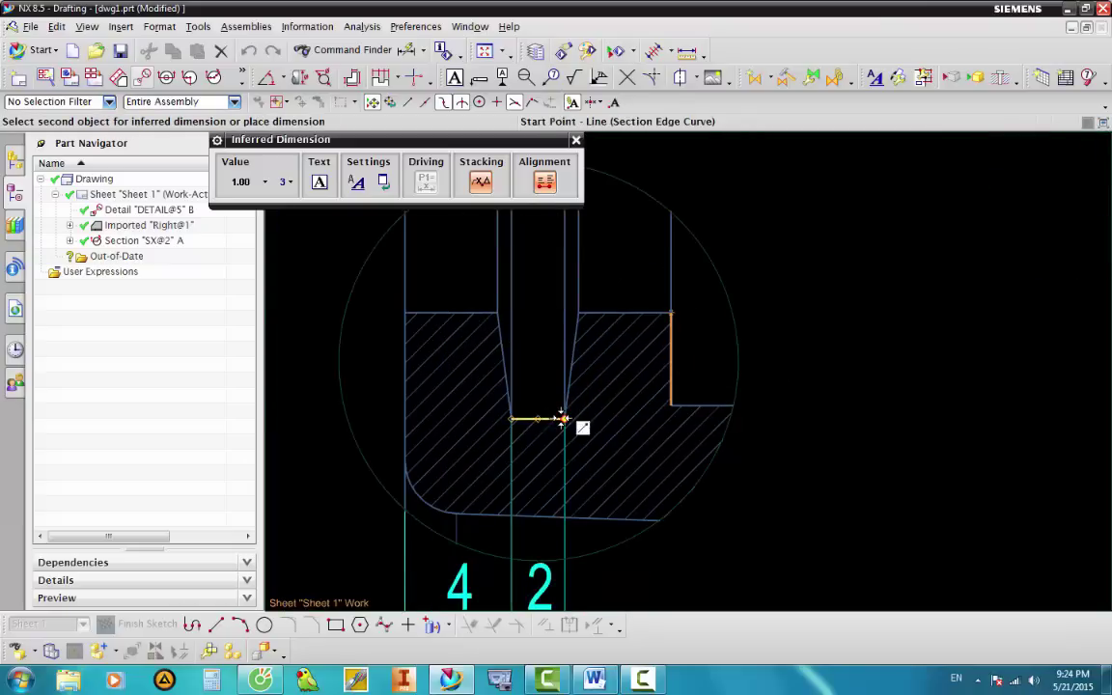
pyautogui.click(565, 423)
pyautogui.scroll(-1, 565, 424)
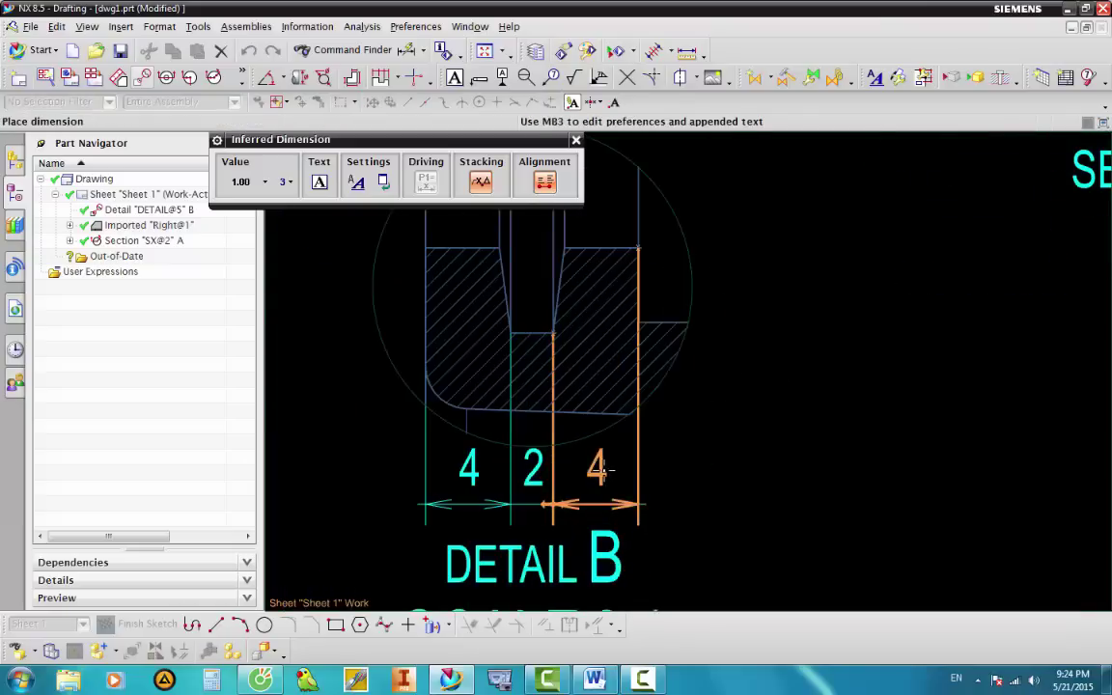
pyautogui.click(598, 468)
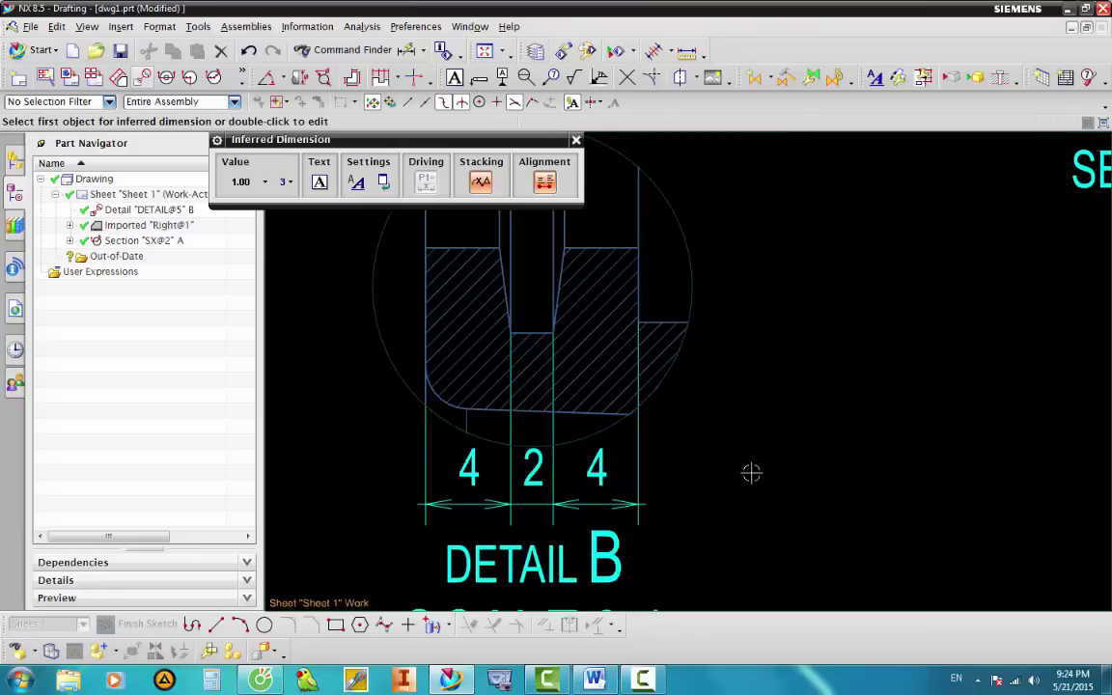
pyautogui.scroll(2, 565, 308)
pyautogui.scroll(1, 506, 277)
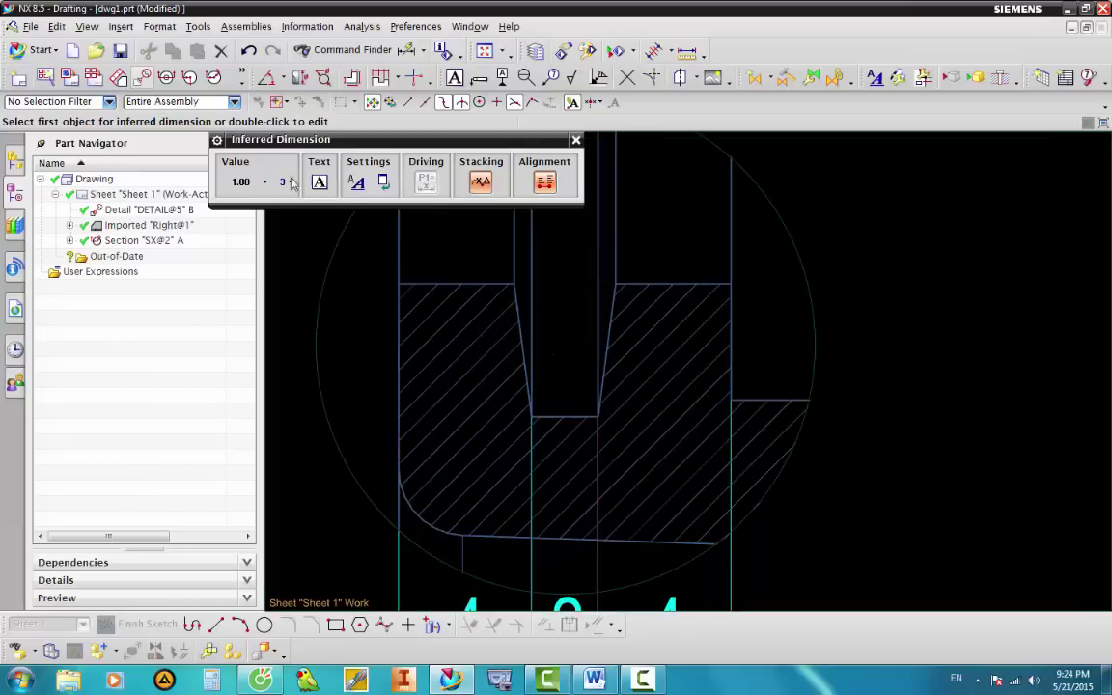
pyautogui.press('Escape')
# Add a 15° angular dimension between the groove's tapered sides, placed above the slot.
pyautogui.click(267, 79)
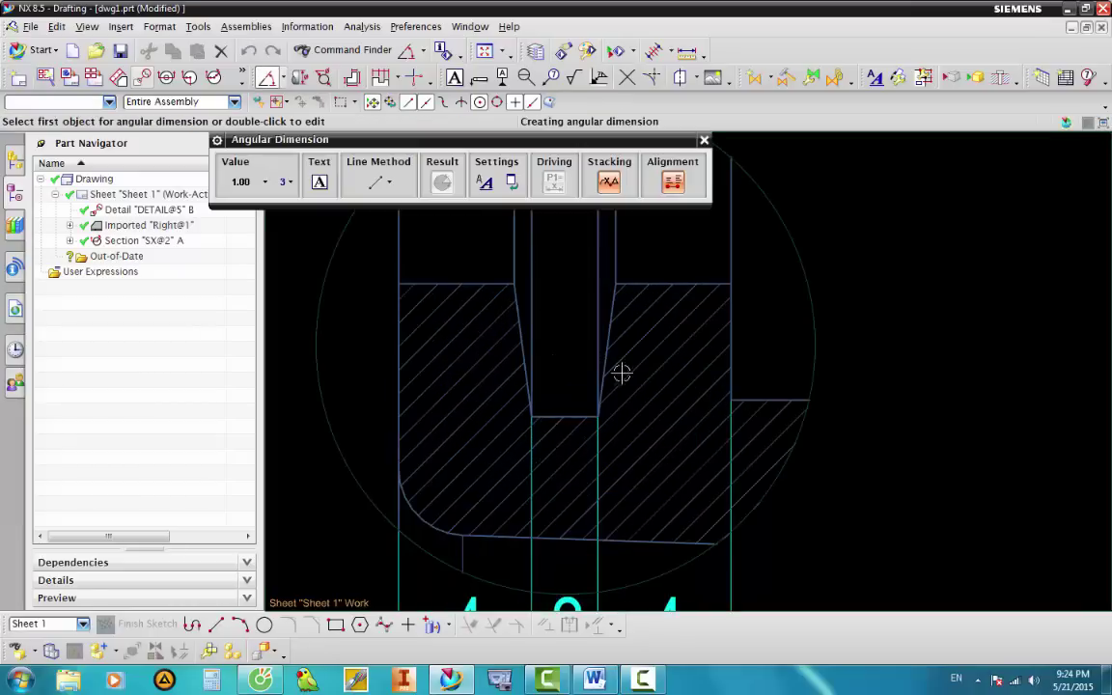
pyautogui.click(516, 309)
pyautogui.click(609, 320)
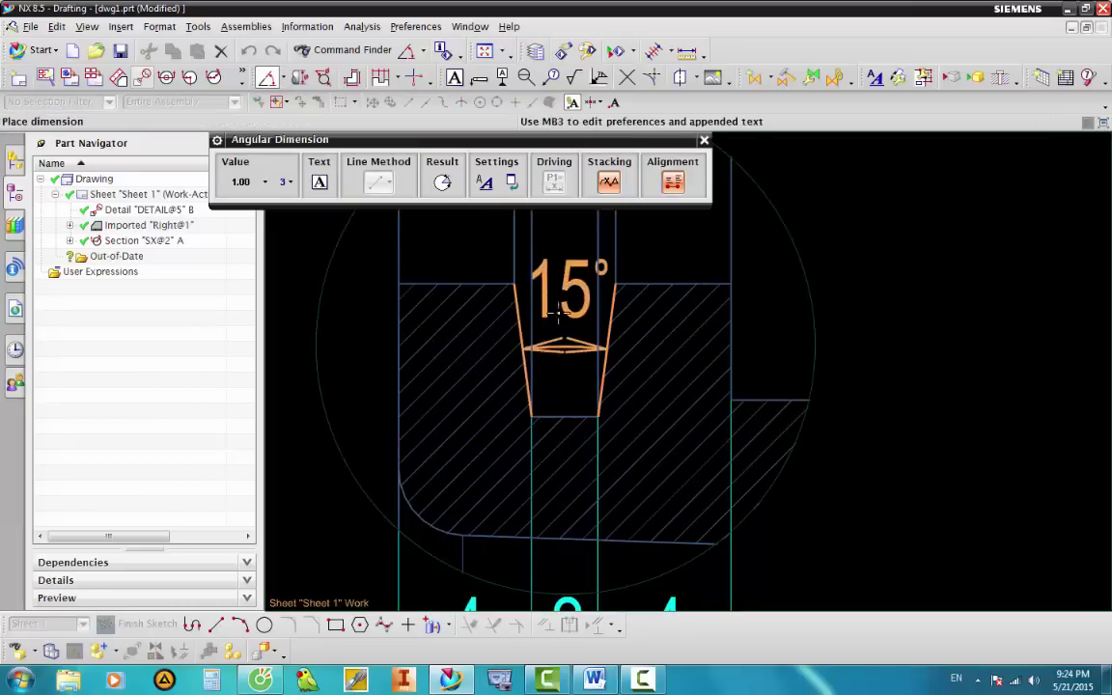
pyautogui.scroll(-3, 579, 318)
pyautogui.scroll(2, 556, 374)
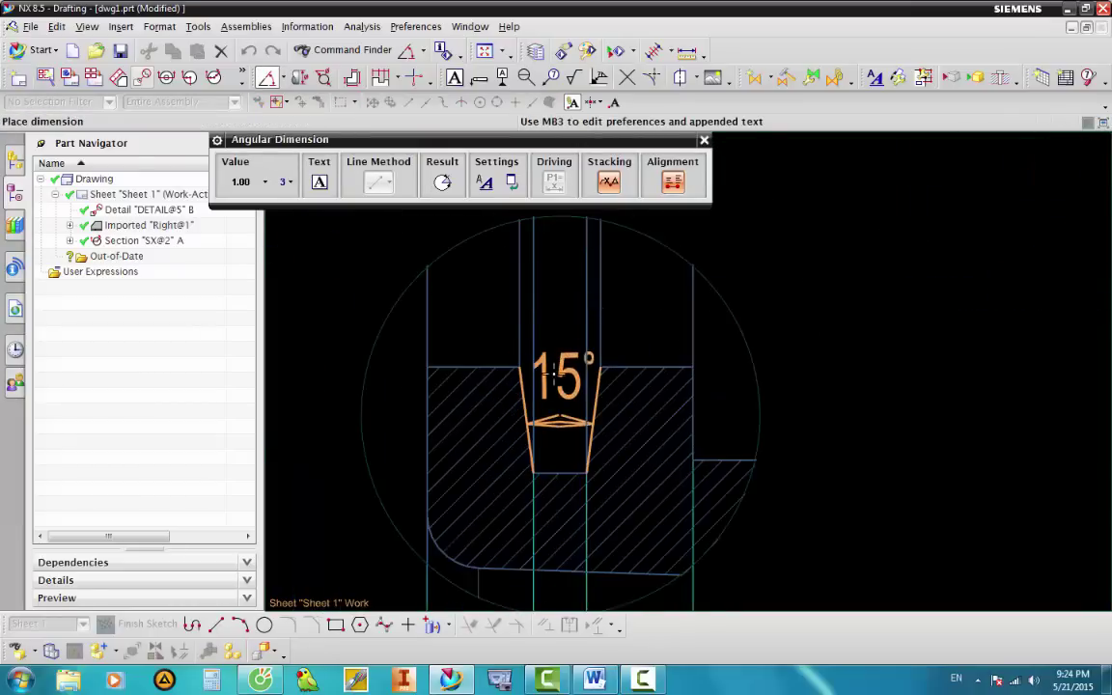
pyautogui.click(550, 305)
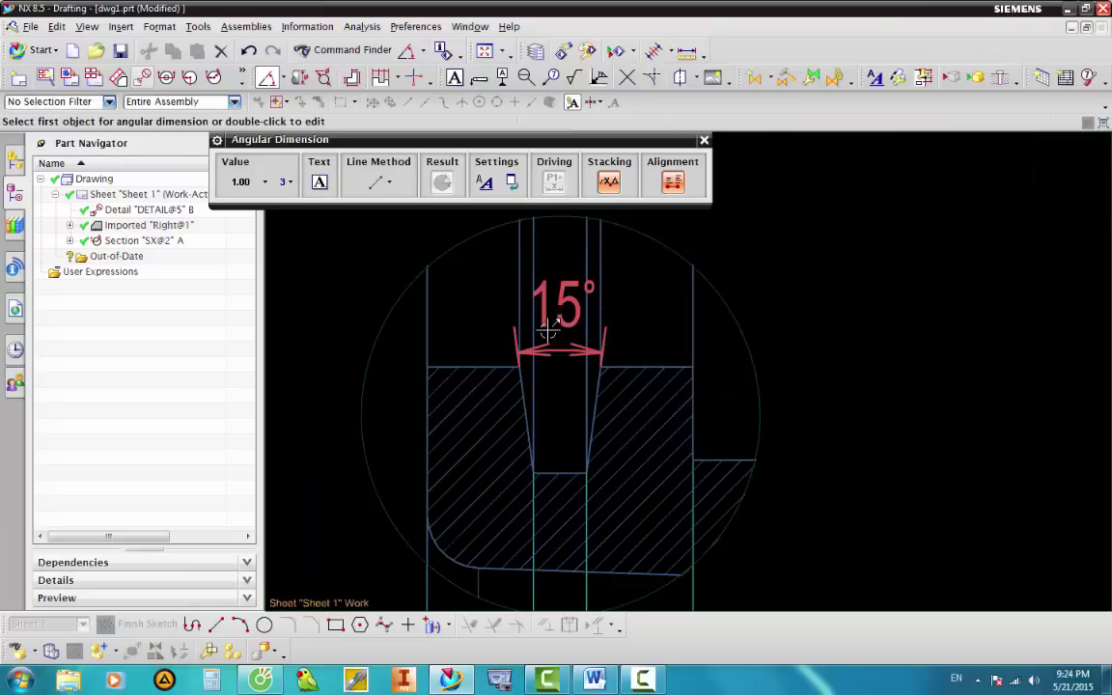
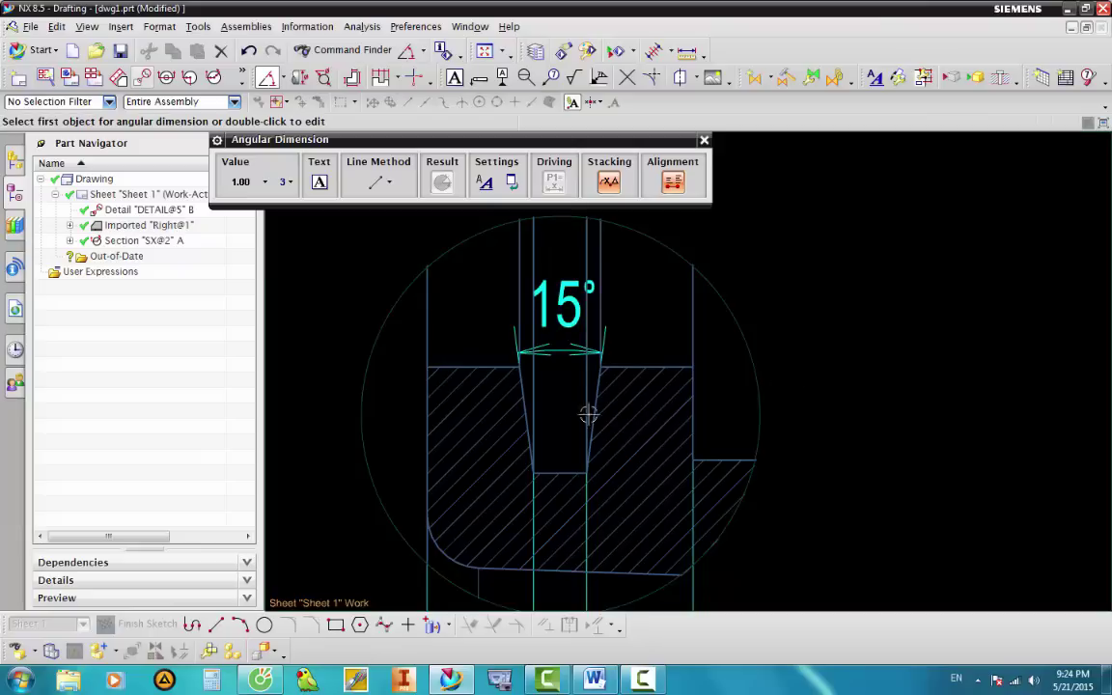
# Exit the angular dimension command, leaving the 15° angle on Detail B.
pyautogui.scroll(-4, 561, 444)
pyautogui.scroll(-1, 562, 444)
pyautogui.scroll(1, 561, 444)
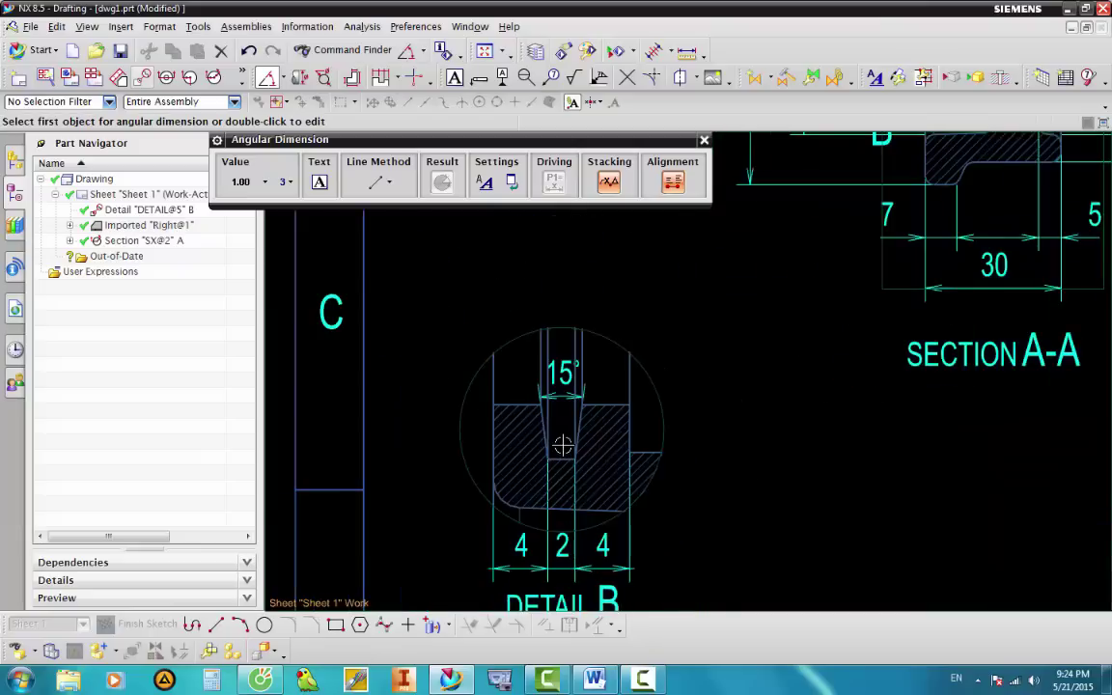
pyautogui.scroll(-1, 562, 444)
pyautogui.scroll(-1, 562, 444)
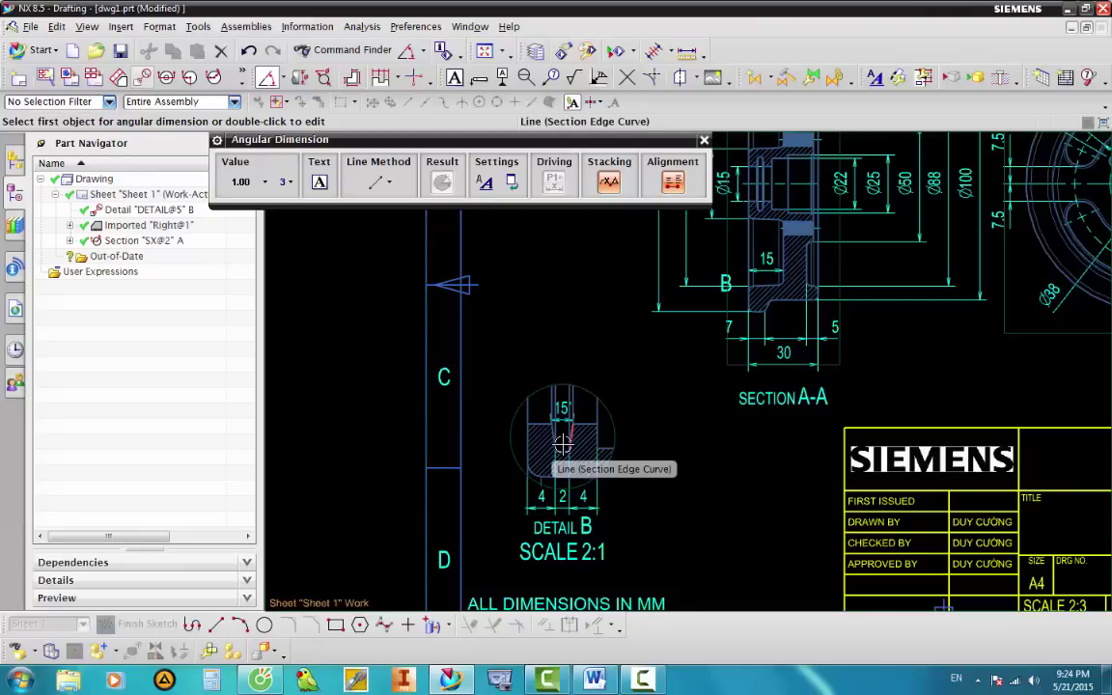
pyautogui.press('Escape')
# Zoom out over the sheet, then zoom in on the threaded hole in Section A-A.
pyautogui.scroll(3, 558, 425)
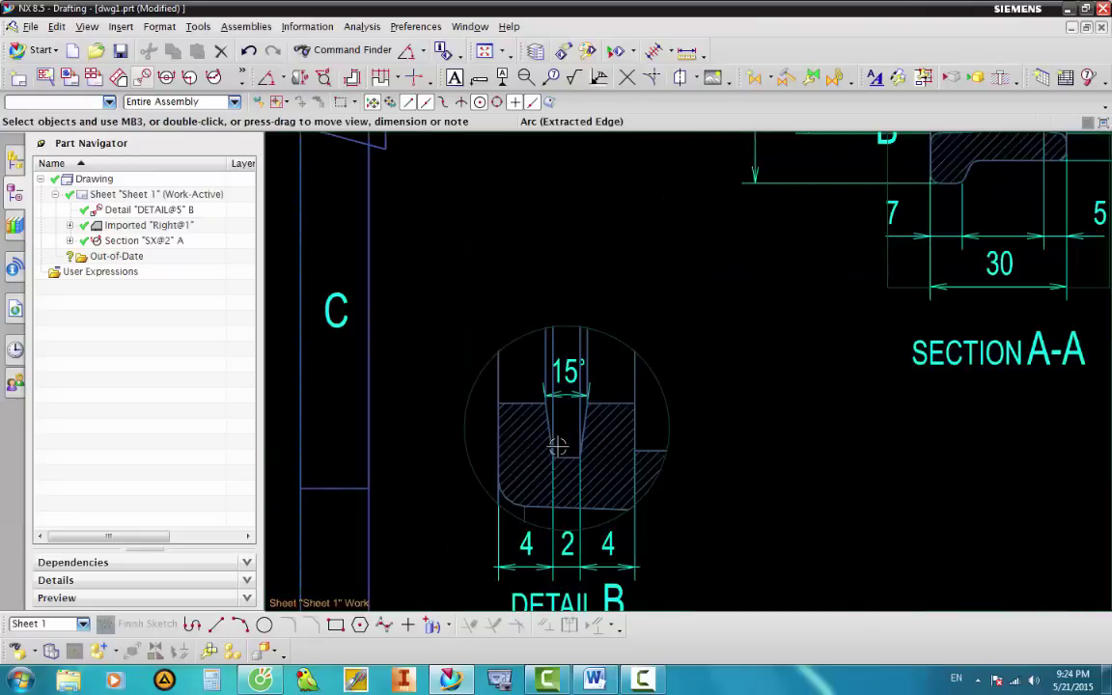
pyautogui.scroll(-2, 554, 415)
pyautogui.scroll(-1, 573, 411)
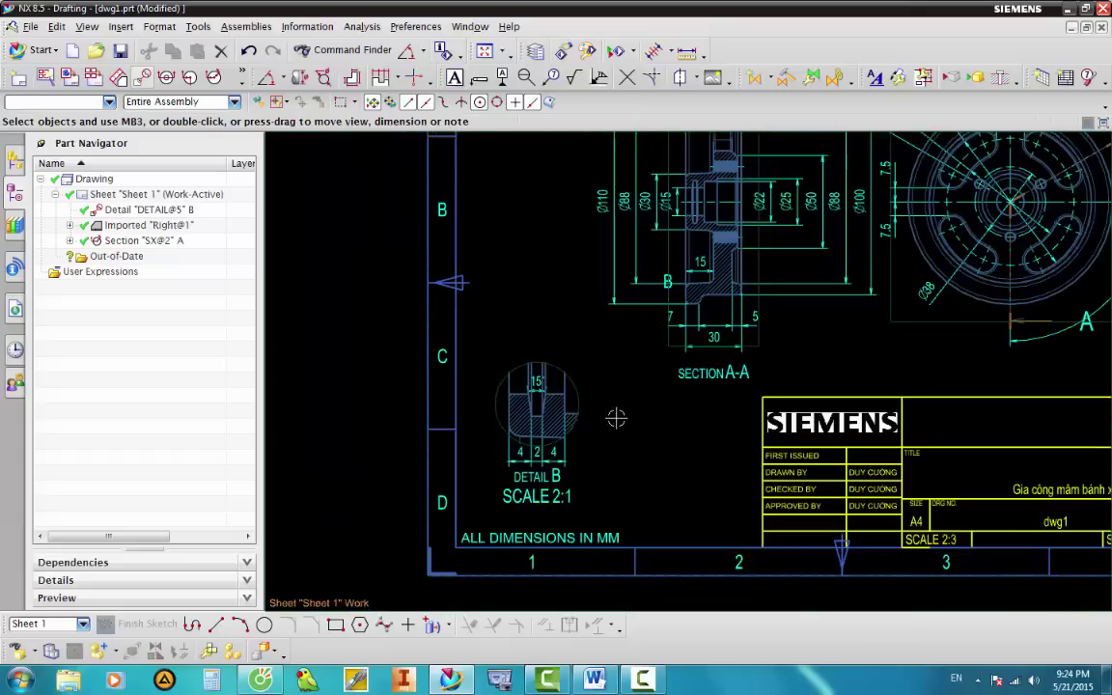
pyautogui.scroll(-2, 619, 412)
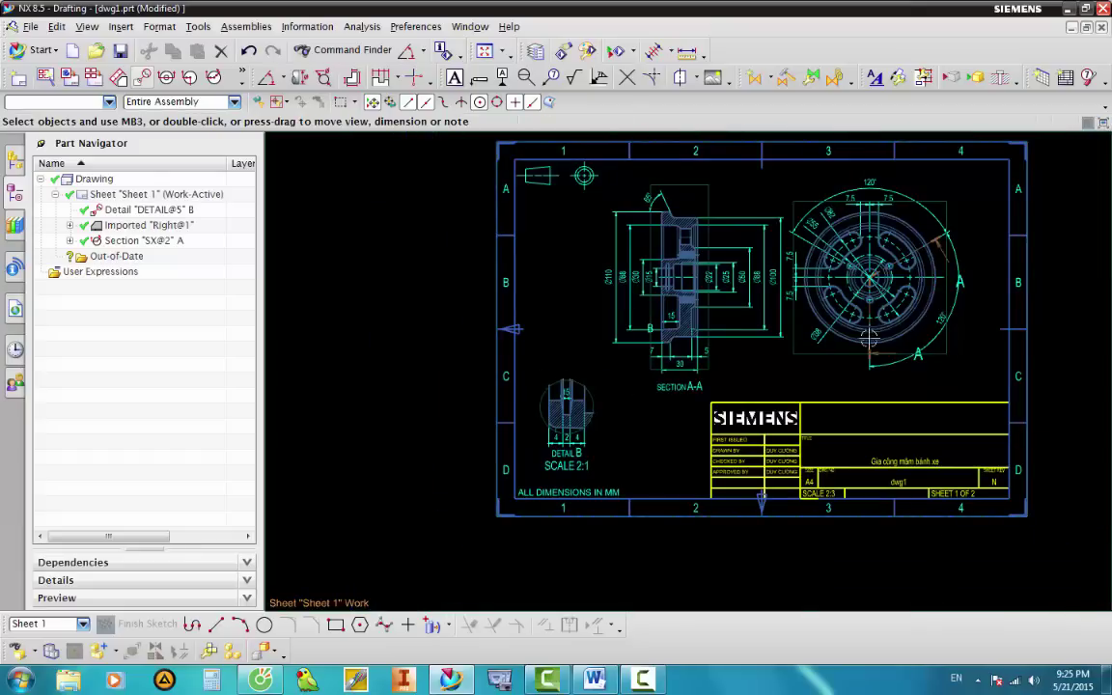
pyautogui.scroll(3, 869, 338)
pyautogui.scroll(4, 864, 305)
pyautogui.scroll(4, 839, 306)
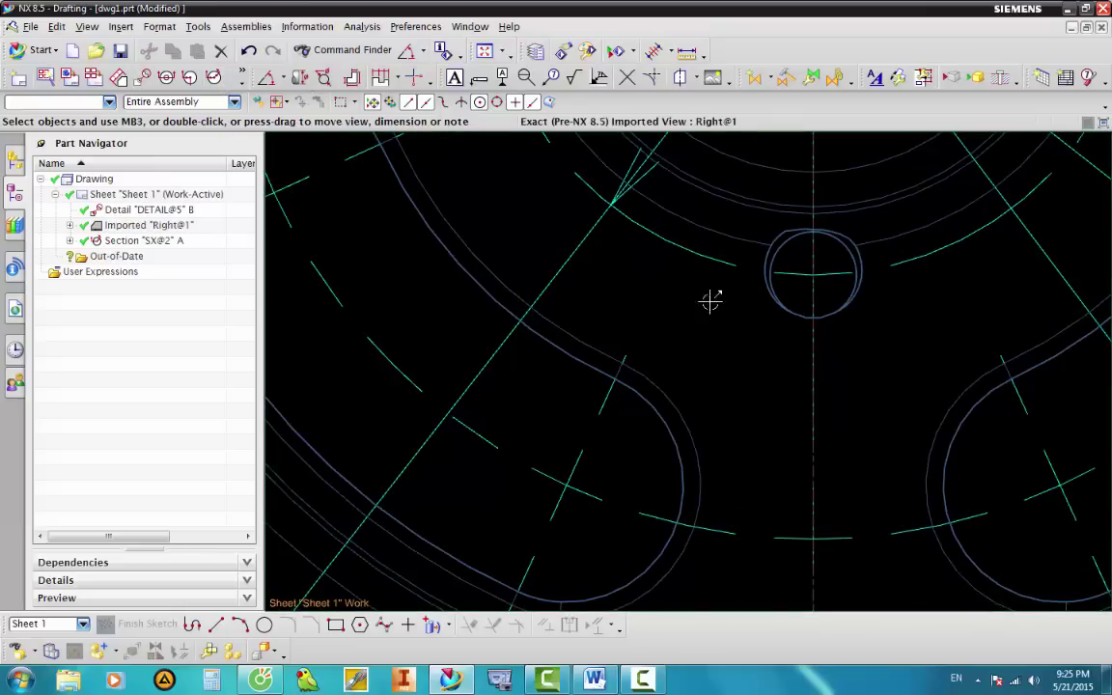
pyautogui.scroll(-3, 711, 301)
pyautogui.scroll(-3, 760, 311)
pyautogui.scroll(2, 372, 330)
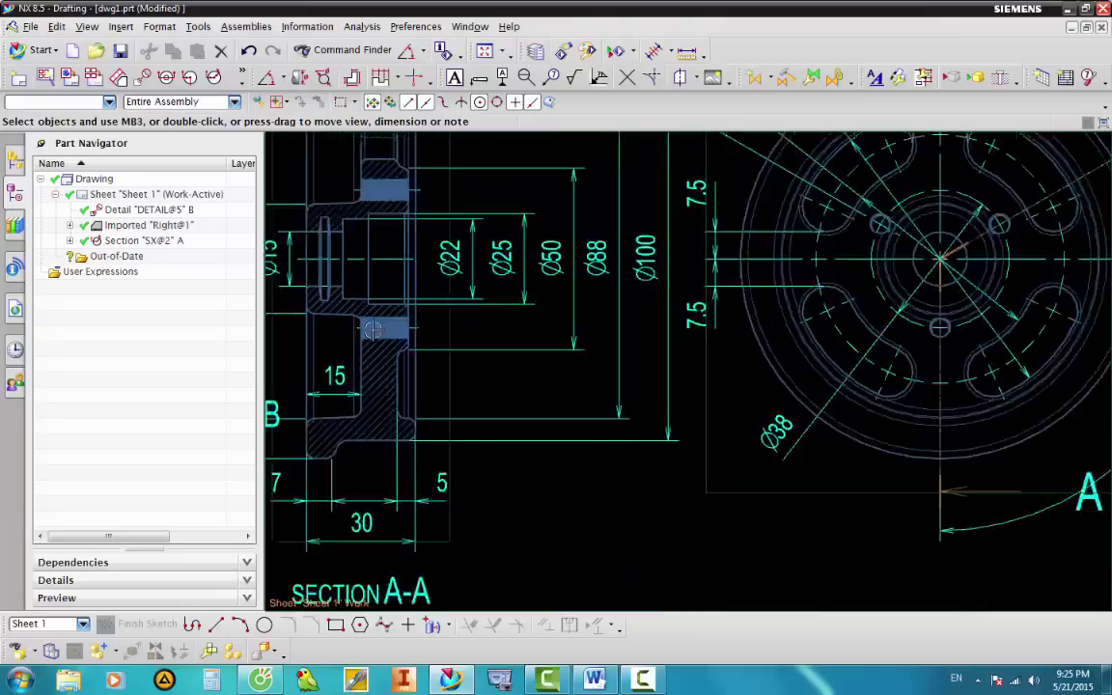
pyautogui.scroll(3, 373, 330)
pyautogui.scroll(2, 372, 321)
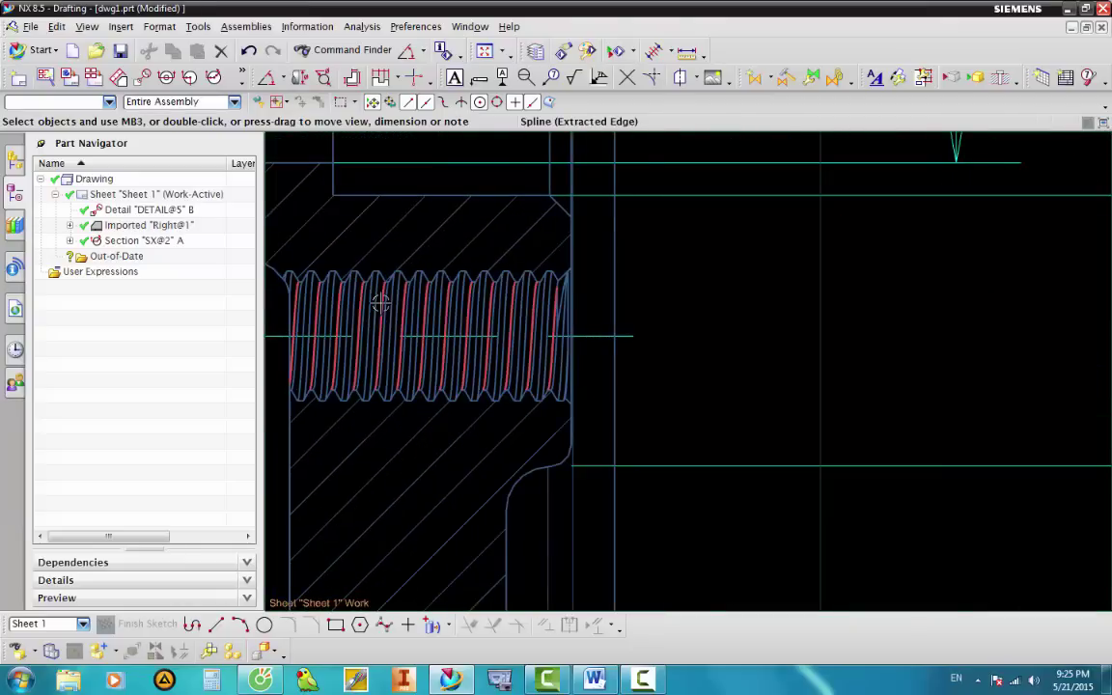
# Start a cylindrical dimension on the thread's tooth-top and tooth-bottom edges.
pyautogui.click(299, 79)
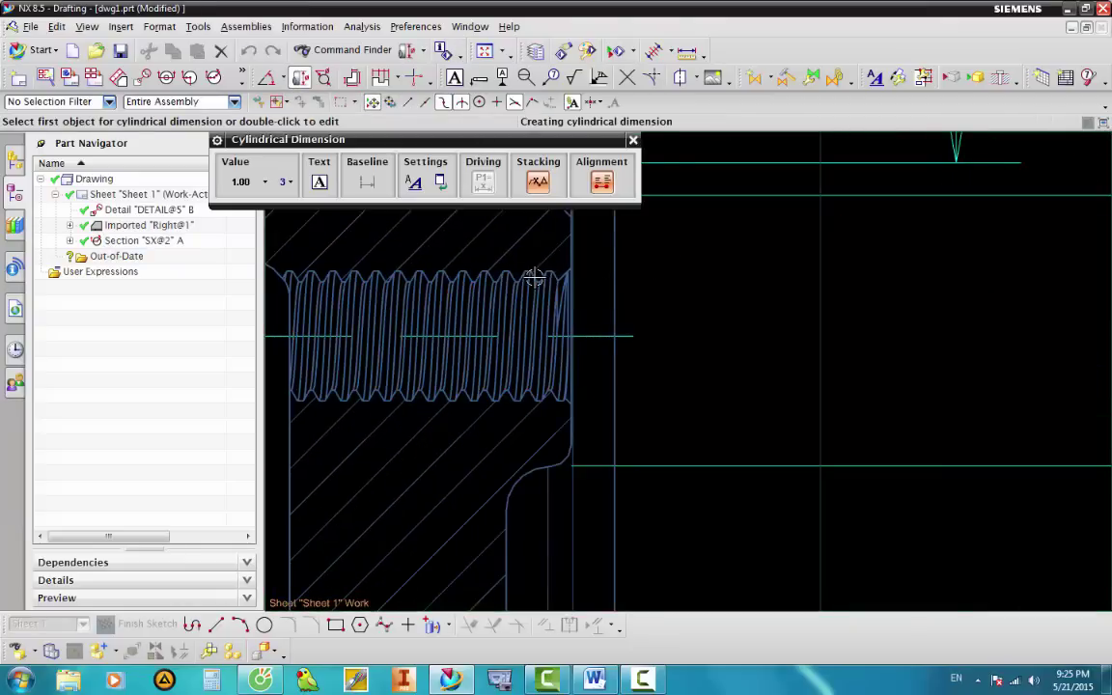
pyautogui.scroll(5, 534, 277)
pyautogui.scroll(-2, 703, 268)
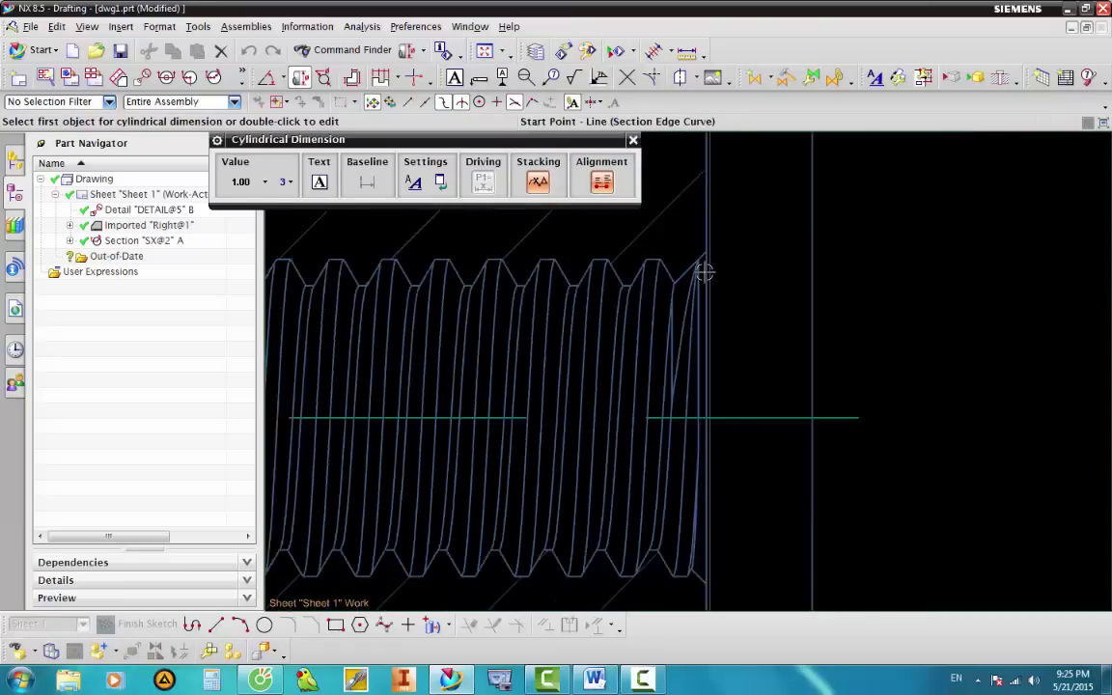
pyautogui.scroll(-2, 703, 268)
pyautogui.scroll(-2, 556, 285)
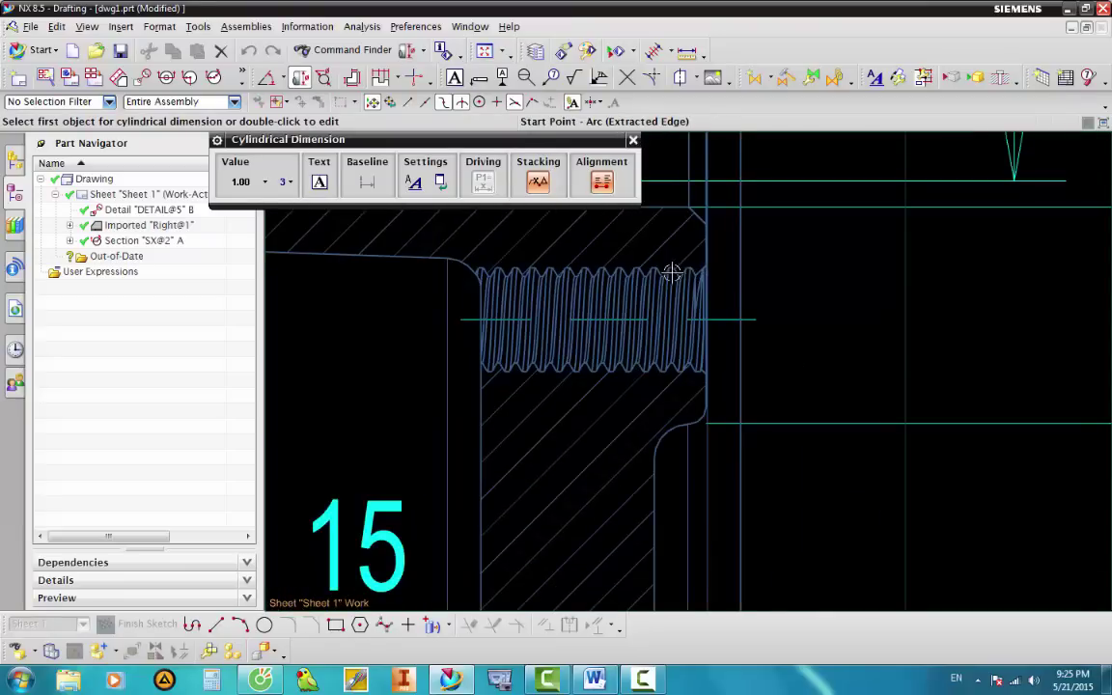
pyautogui.scroll(5, 665, 272)
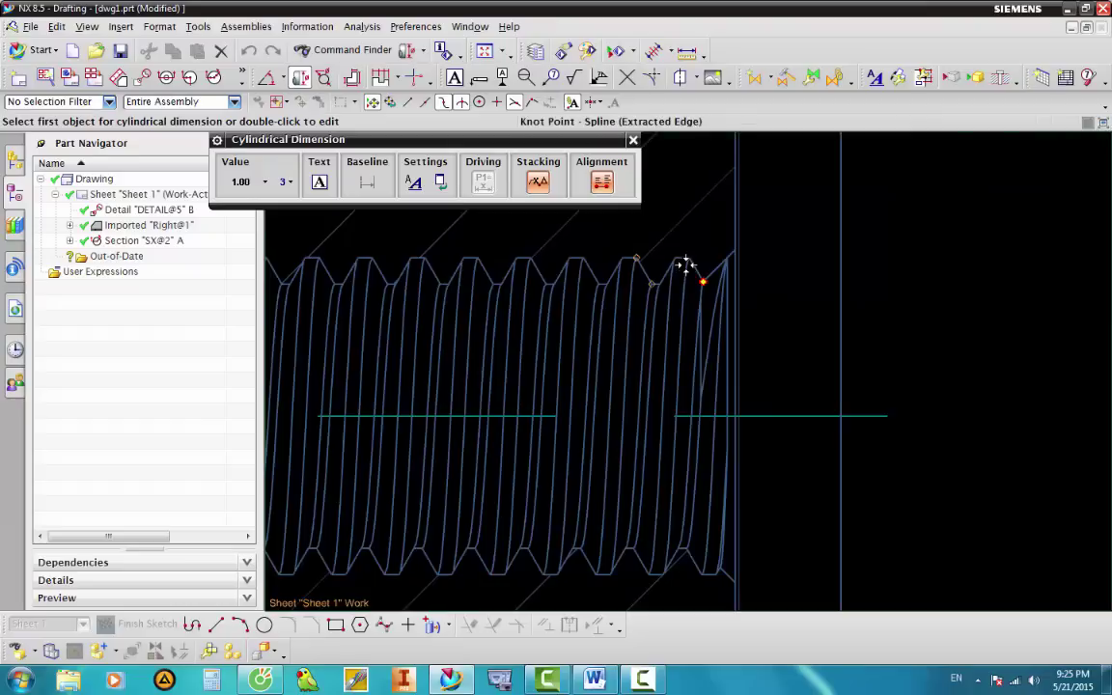
pyautogui.scroll(1, 685, 258)
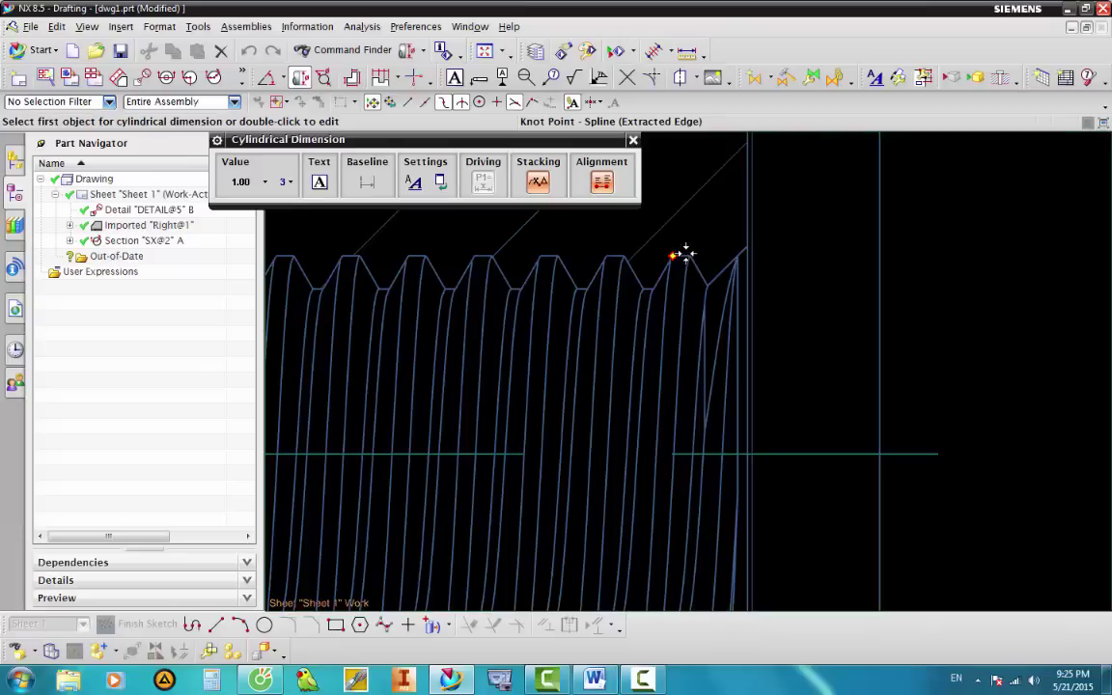
pyautogui.scroll(2, 685, 253)
pyautogui.scroll(2, 681, 256)
pyautogui.scroll(1, 675, 258)
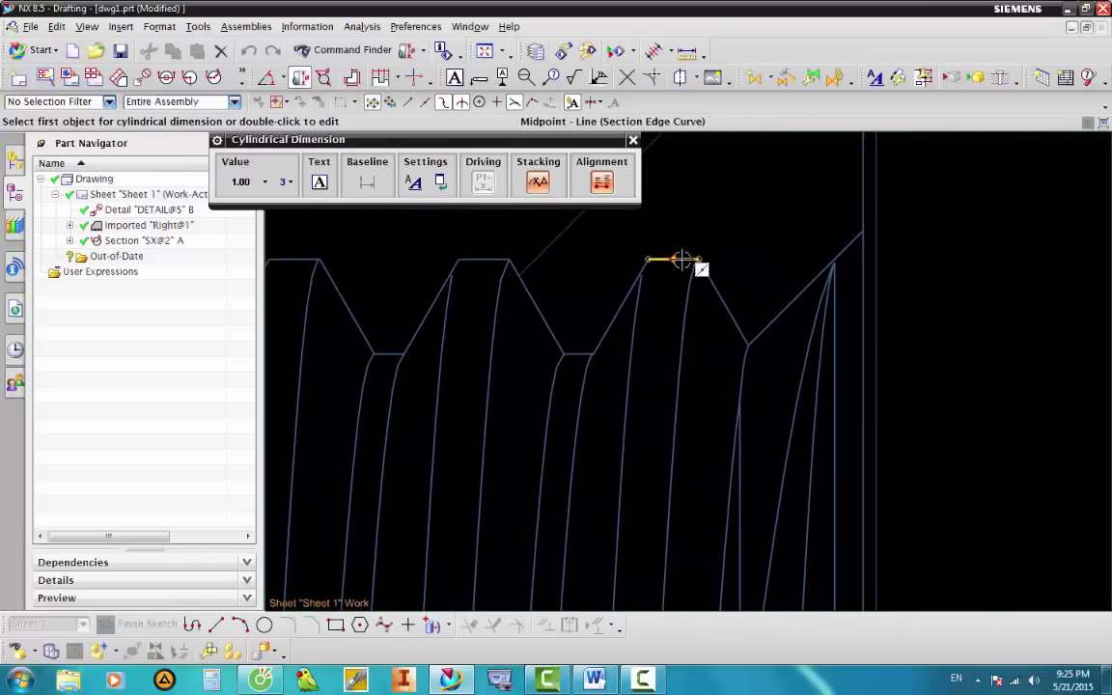
pyautogui.scroll(2, 685, 258)
pyautogui.click(687, 258)
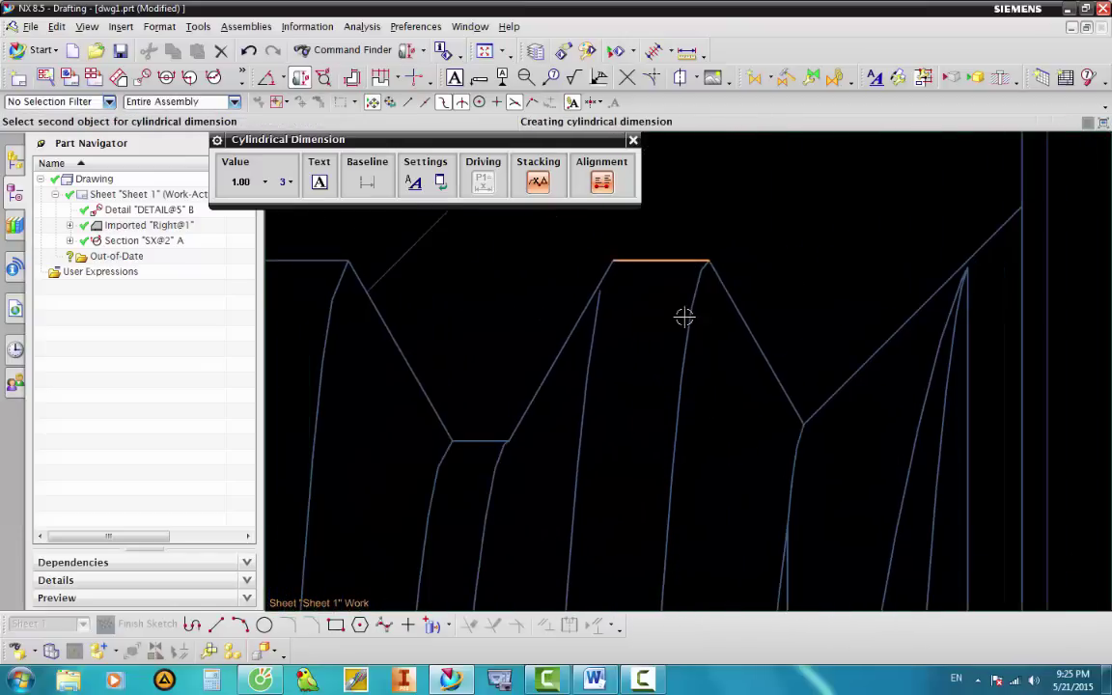
pyautogui.scroll(-2, 683, 316)
pyautogui.scroll(-2, 687, 318)
pyautogui.scroll(-1, 694, 336)
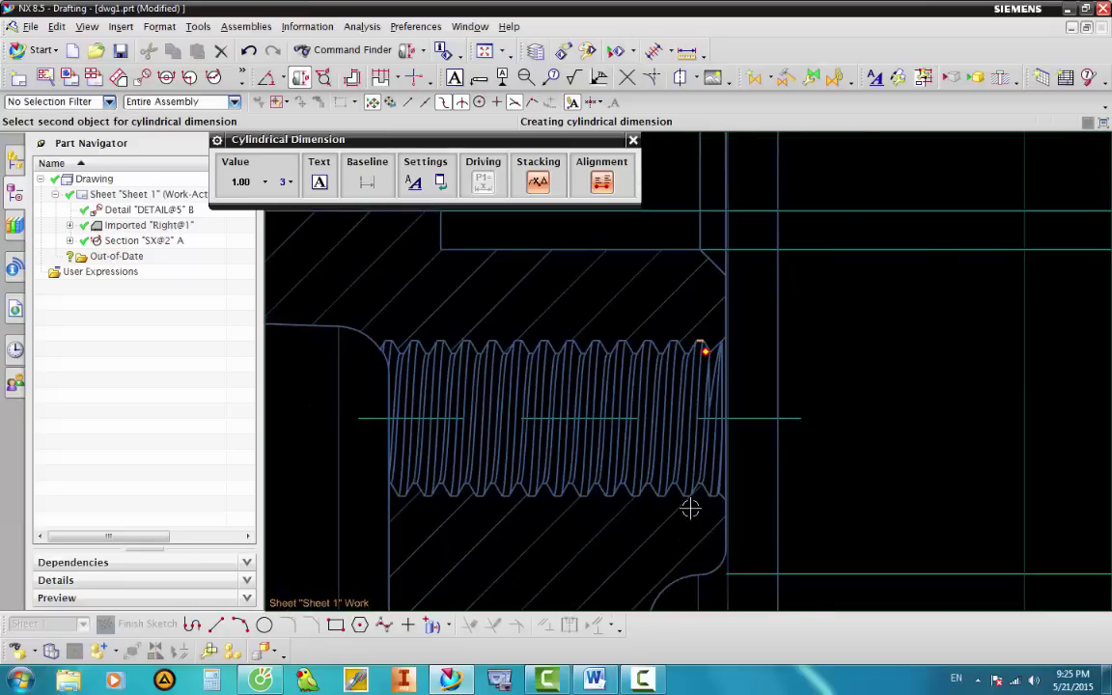
pyautogui.scroll(3, 690, 508)
pyautogui.scroll(6, 687, 496)
pyautogui.scroll(2, 700, 486)
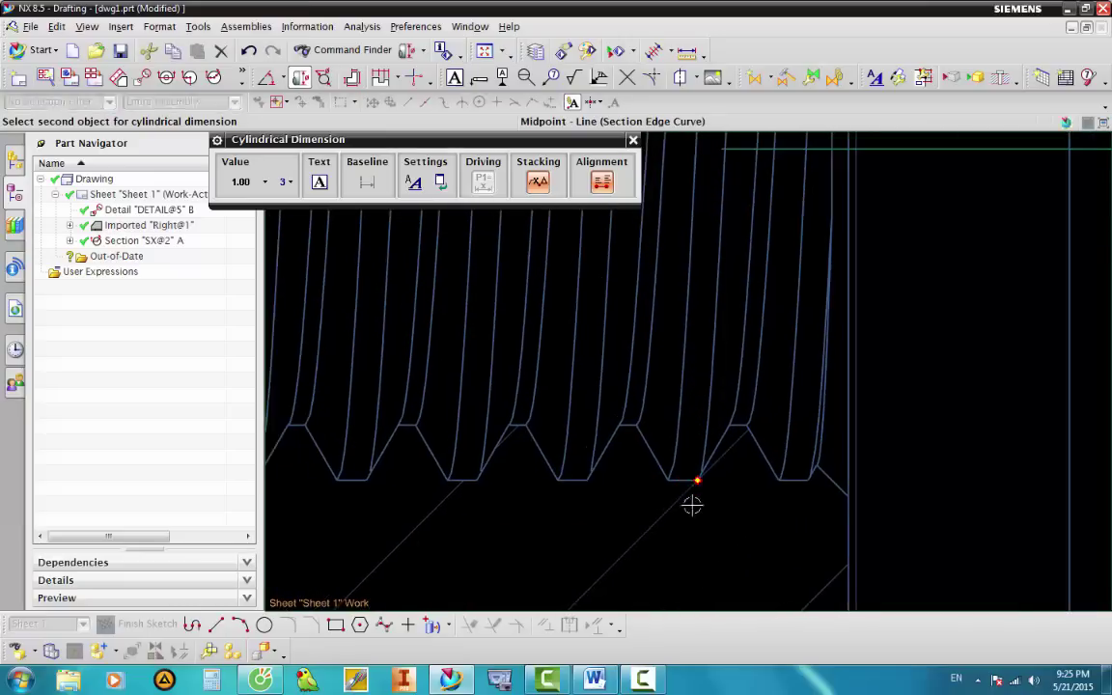
pyautogui.scroll(3, 692, 486)
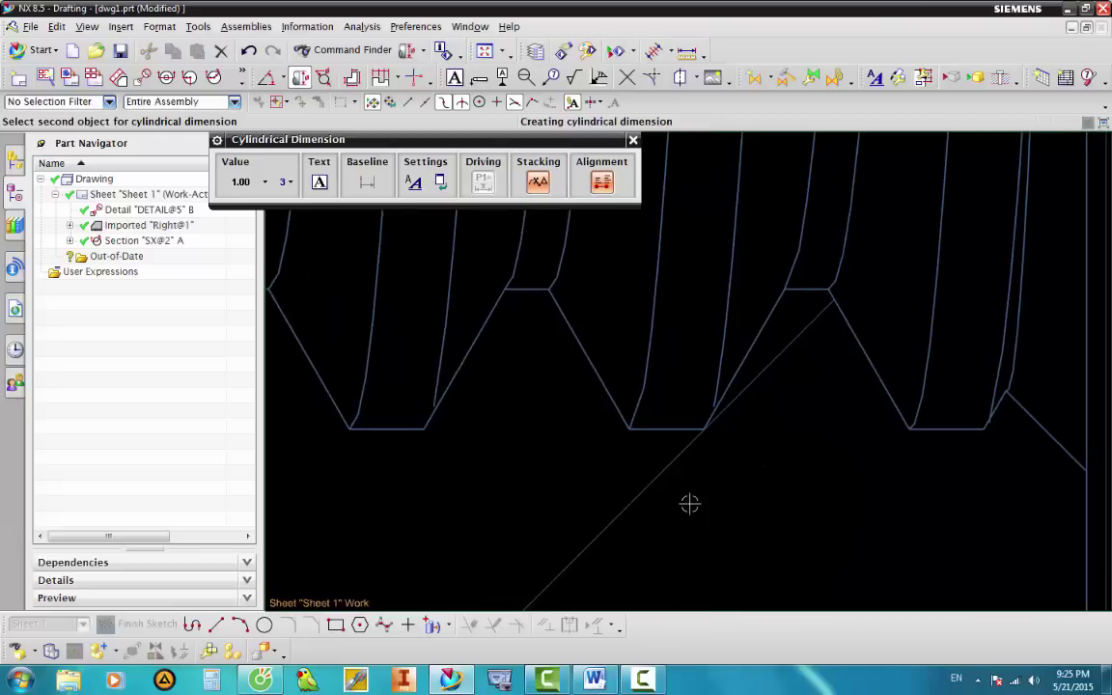
pyautogui.click(690, 434)
# Place the Ø6 dimension beside Section A-A and end the command.
pyautogui.scroll(-3, 697, 506)
pyautogui.scroll(-3, 700, 521)
pyautogui.scroll(-2, 694, 483)
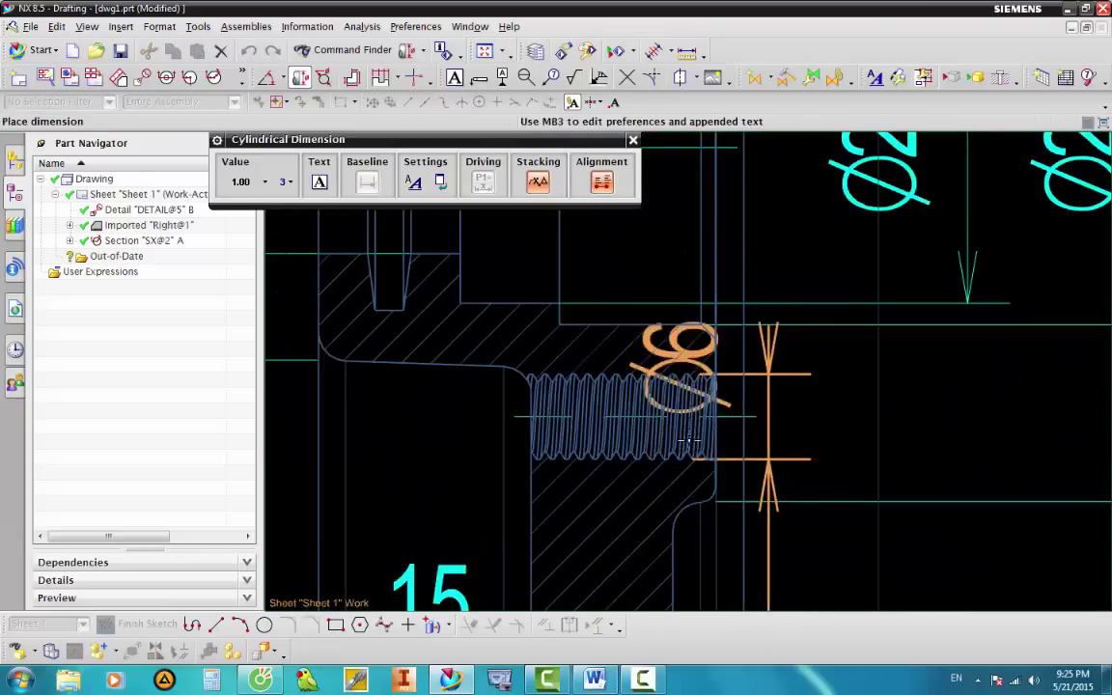
pyautogui.scroll(-2, 691, 444)
pyautogui.scroll(-2, 691, 434)
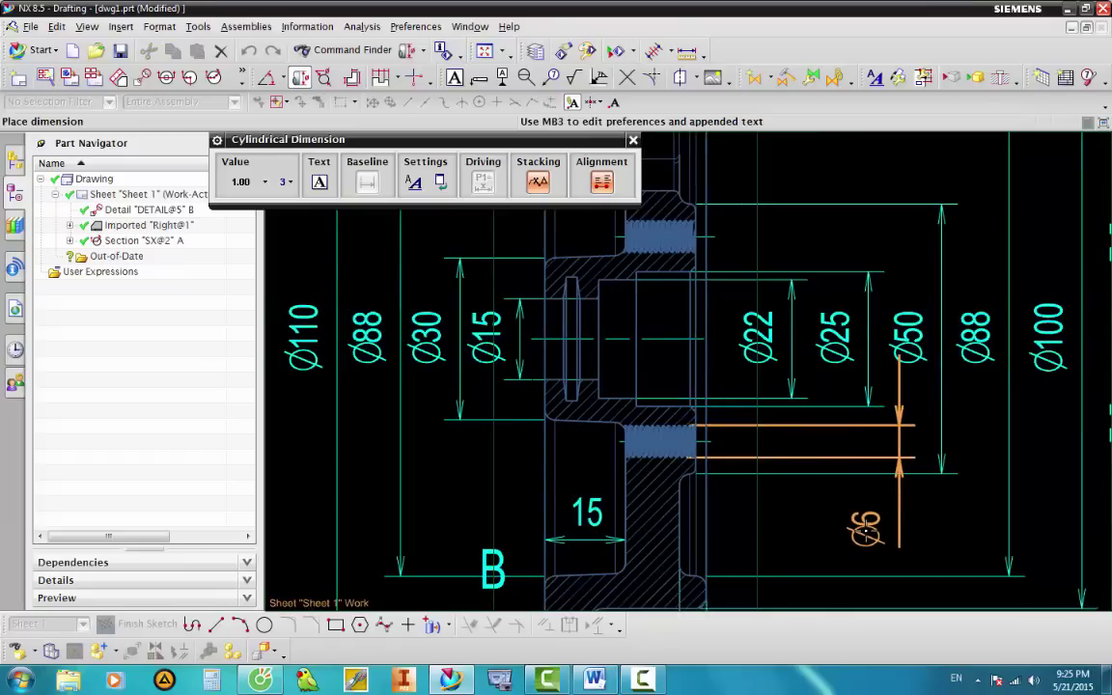
pyautogui.scroll(-5, 863, 528)
pyautogui.scroll(4, 859, 526)
pyautogui.scroll(1, 857, 524)
pyautogui.scroll(2, 855, 521)
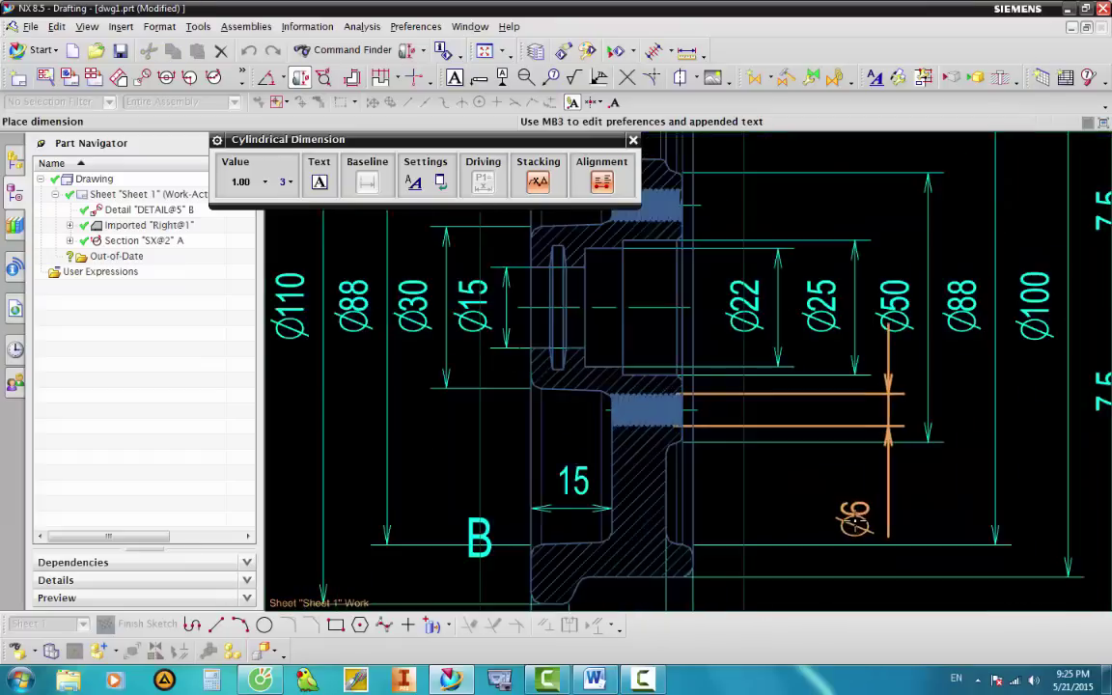
pyautogui.click(862, 514)
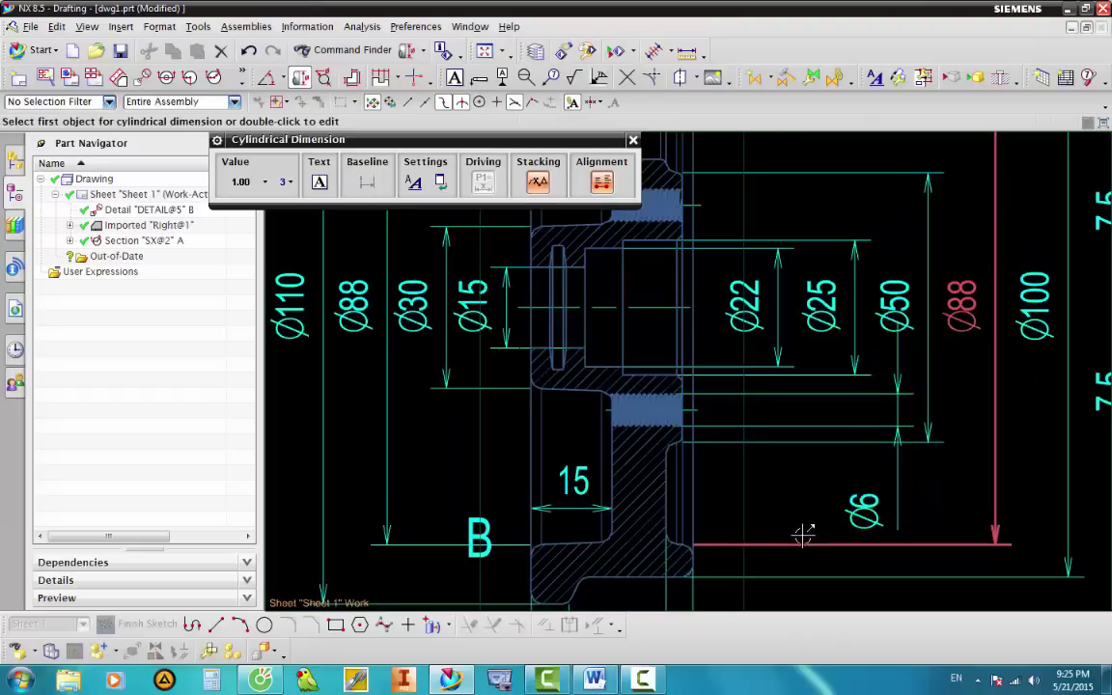
pyautogui.press('Escape')
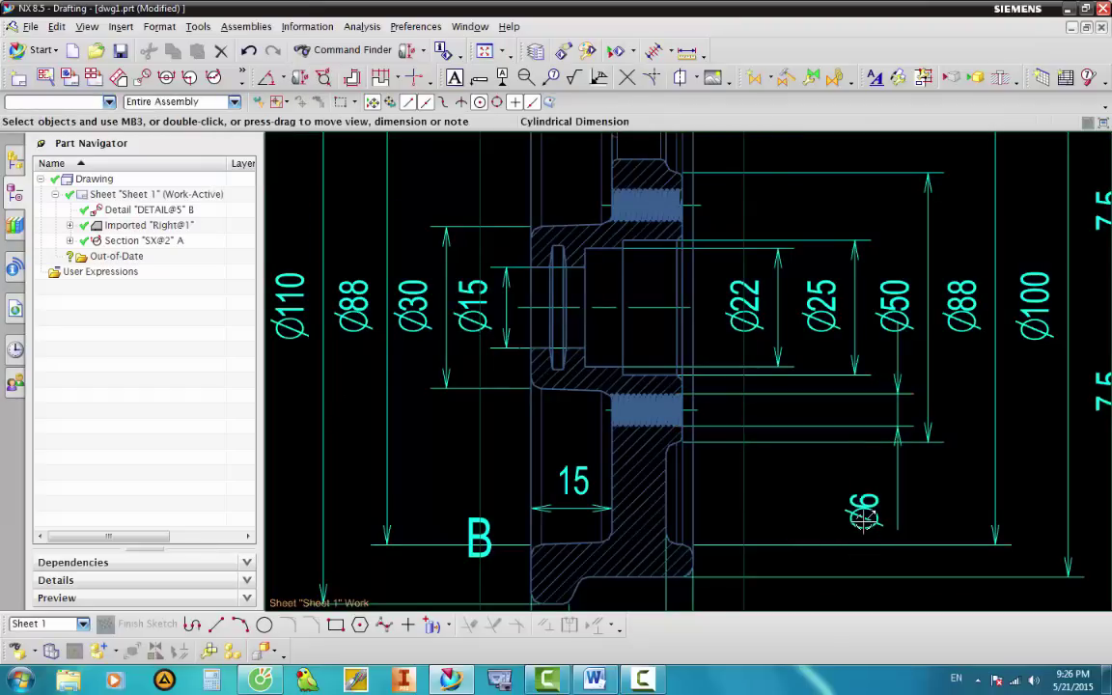
# Select the Ø6 dimension and change its text to M6.
pyautogui.click(58, 26)
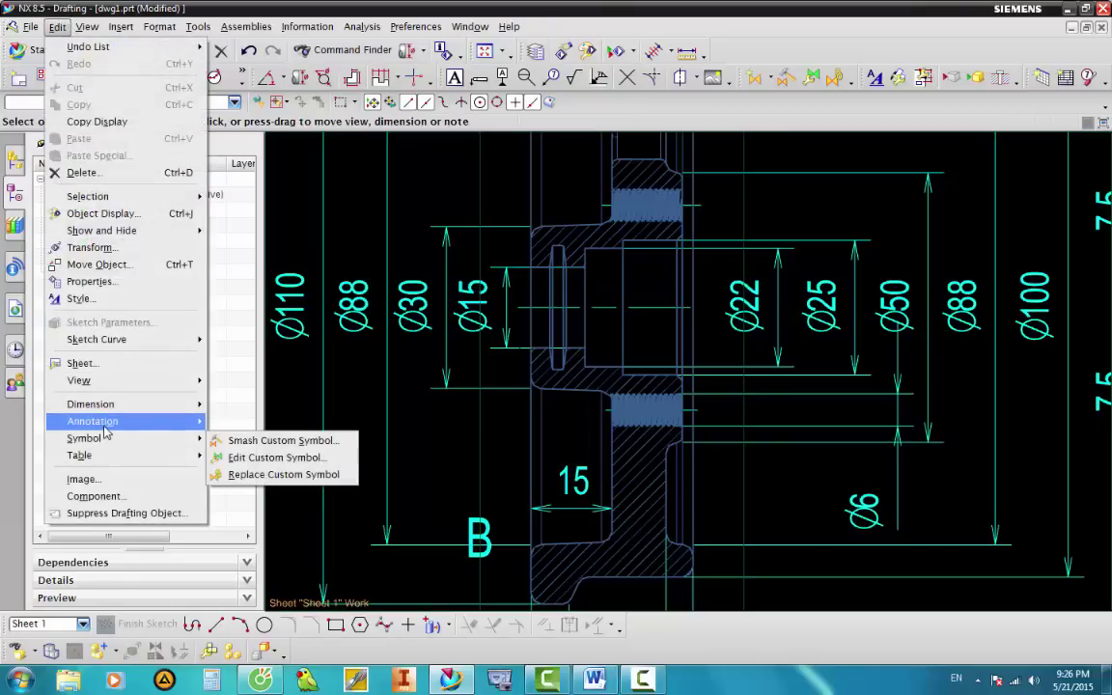
pyautogui.click(466, 509)
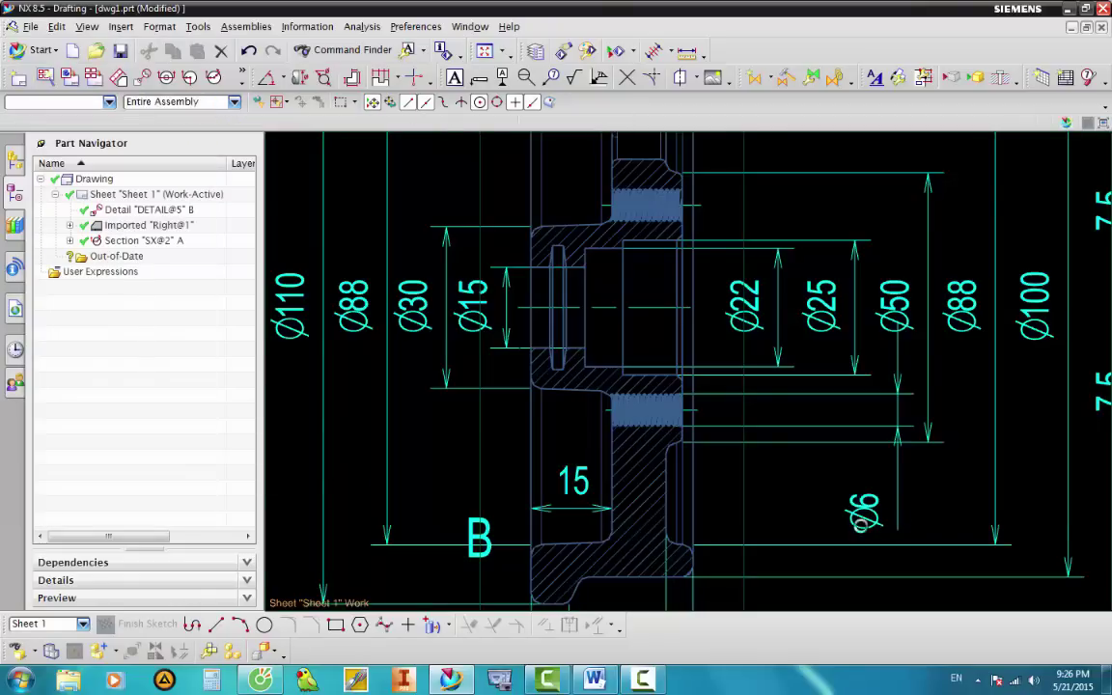
pyautogui.scroll(2, 869, 526)
pyautogui.click(857, 502)
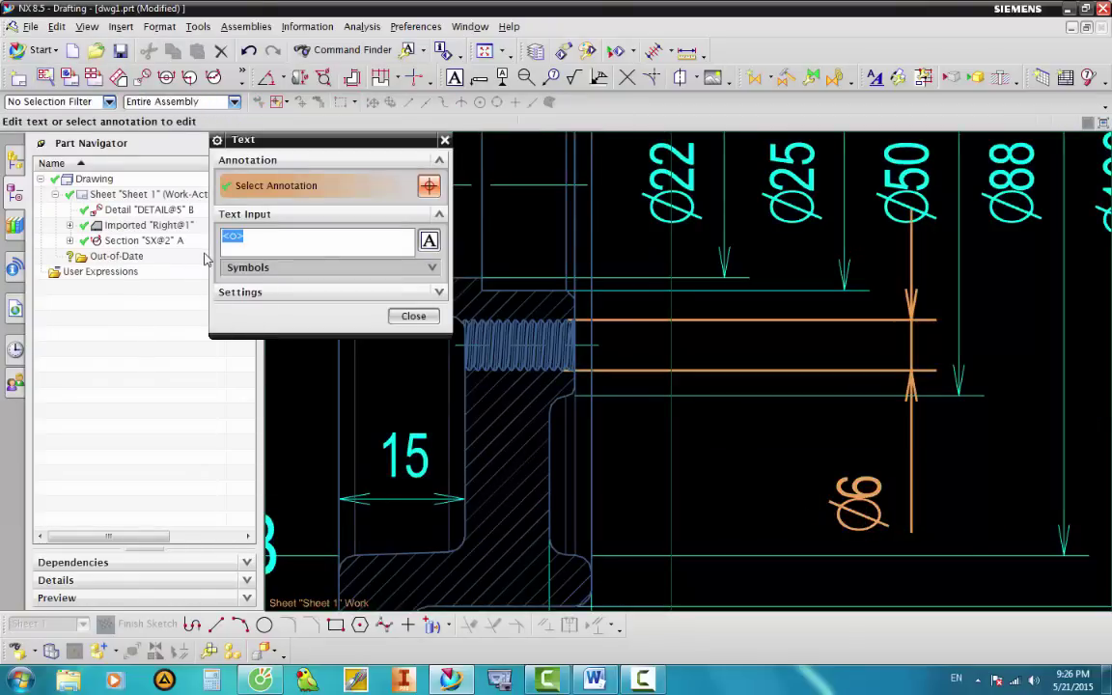
pyautogui.write('M')
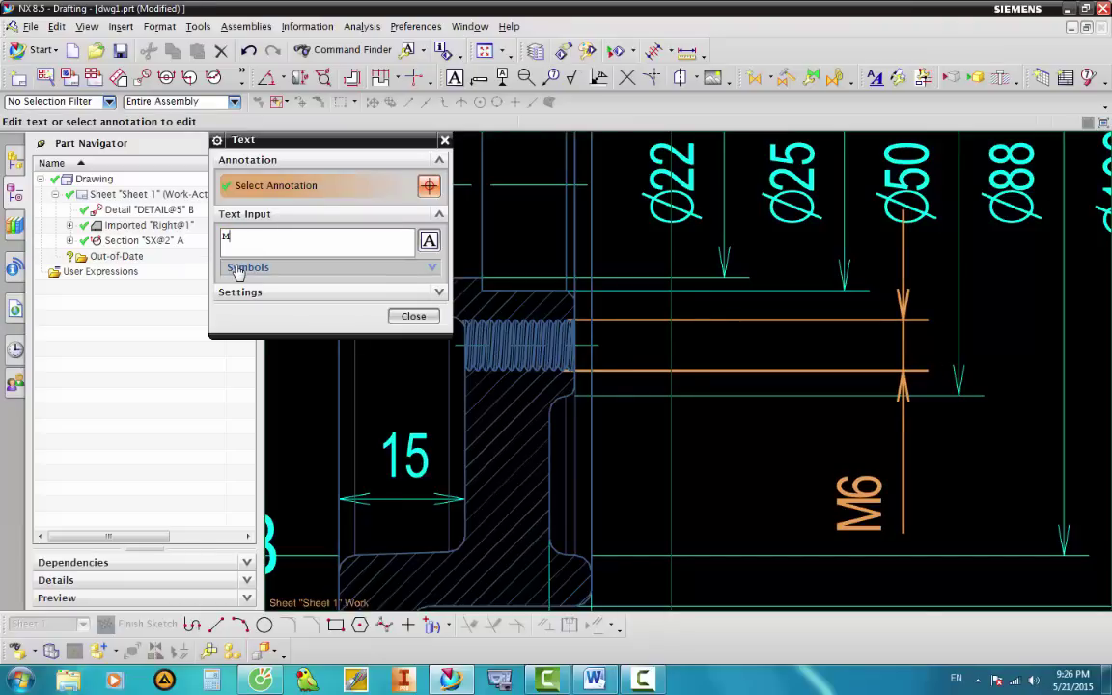
# Append x0.75 after M6 in the dimension's full text editor.
pyautogui.click(866, 477)
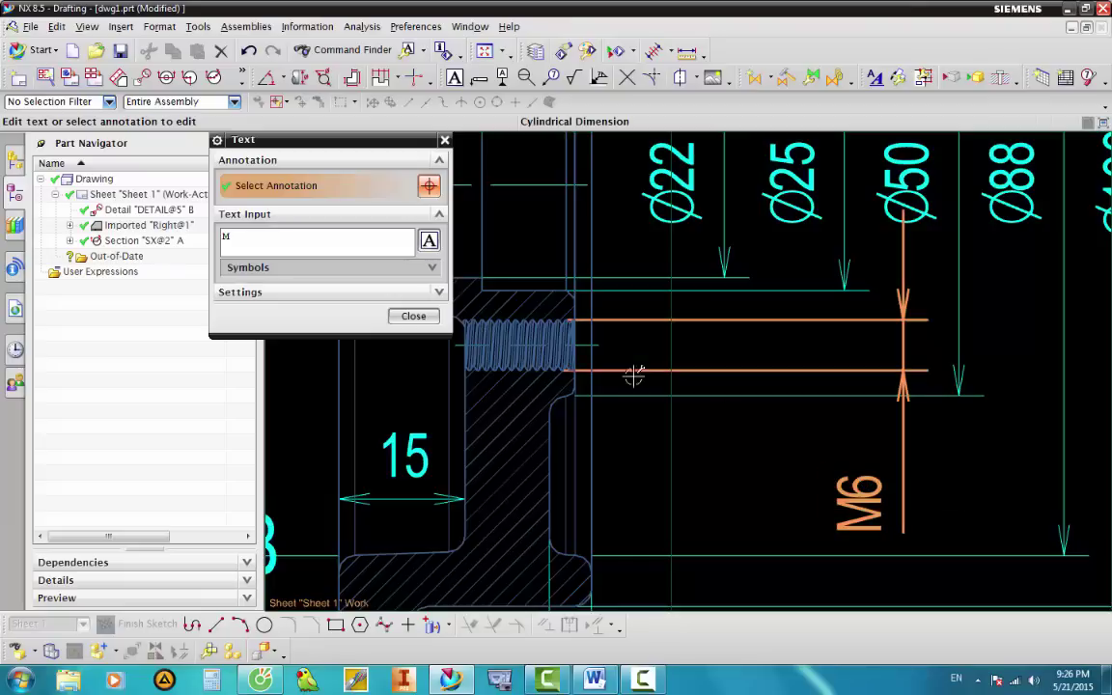
pyautogui.click(429, 240)
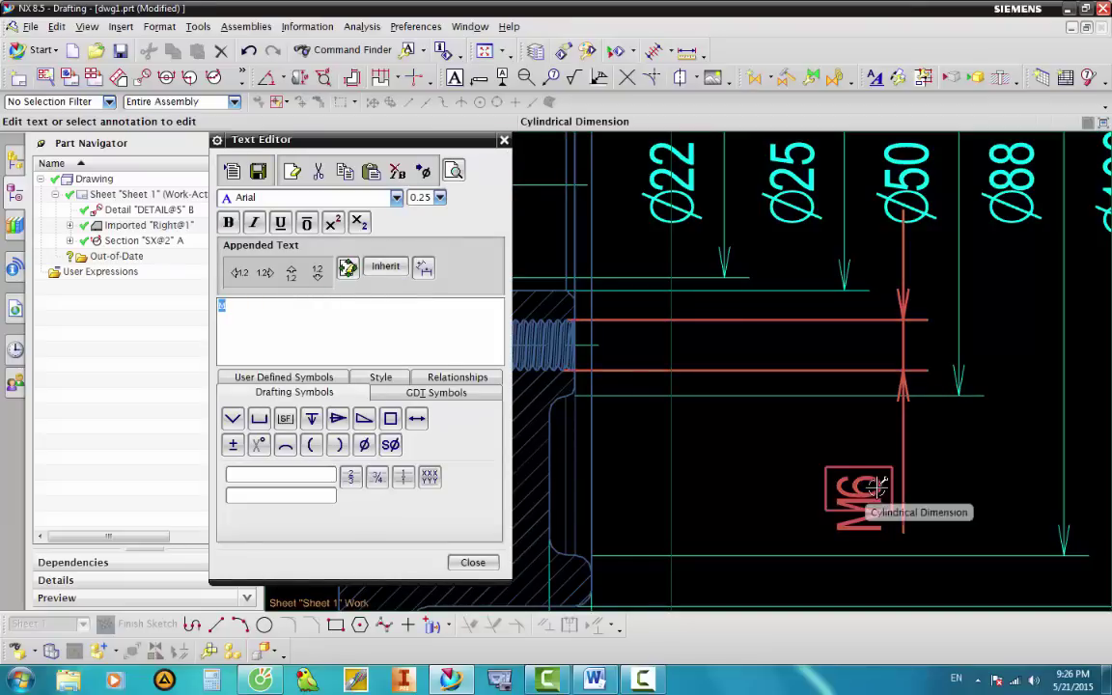
pyautogui.click(263, 280)
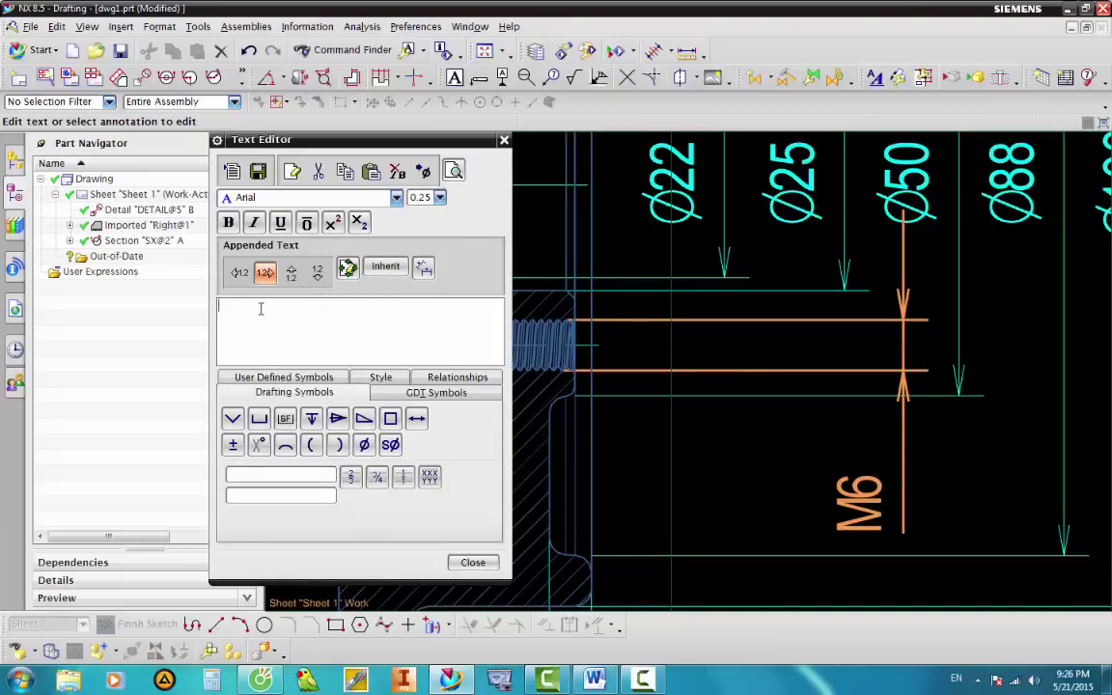
pyautogui.write('x')
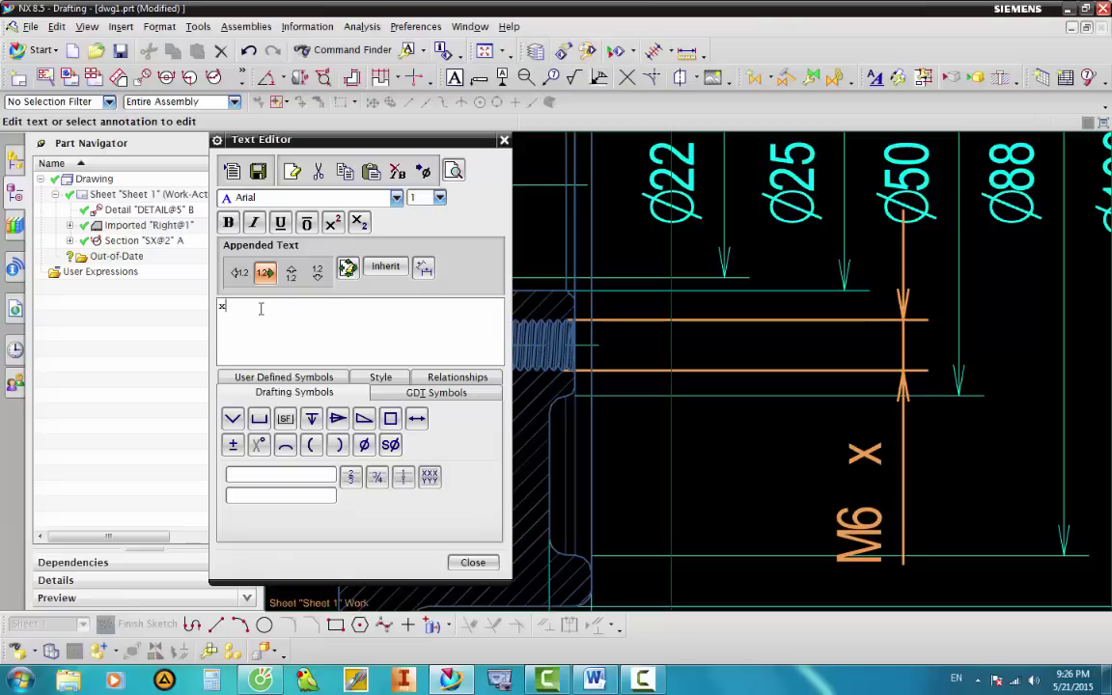
pyautogui.write('0.7')
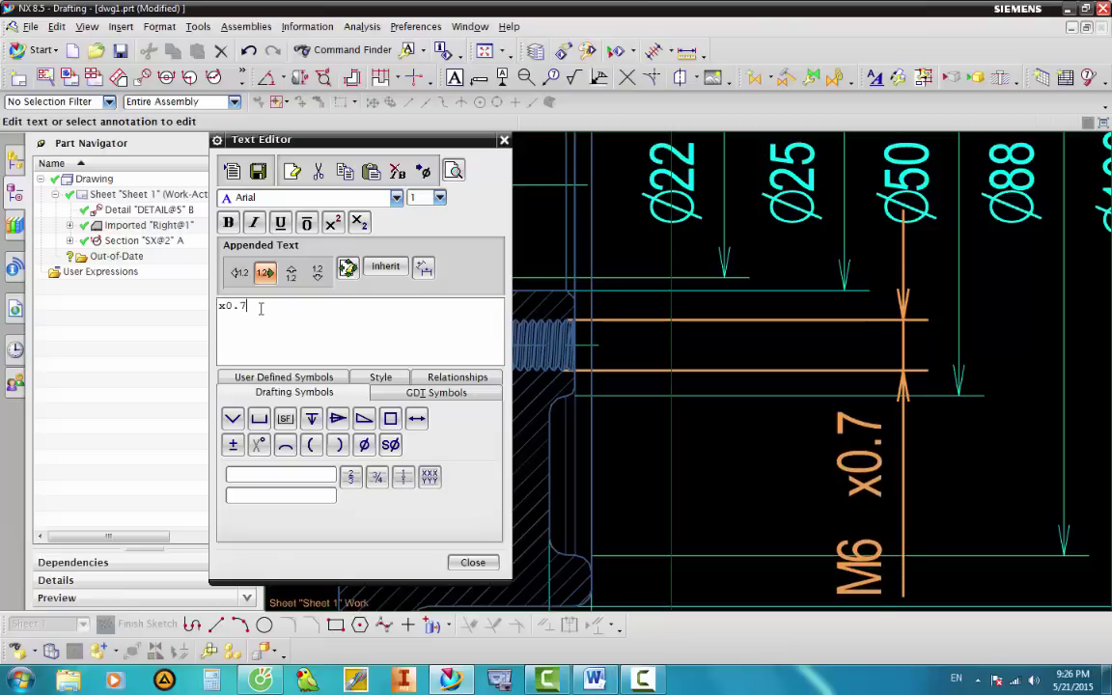
pyautogui.write('5')
pyautogui.scroll(1, 588, 329)
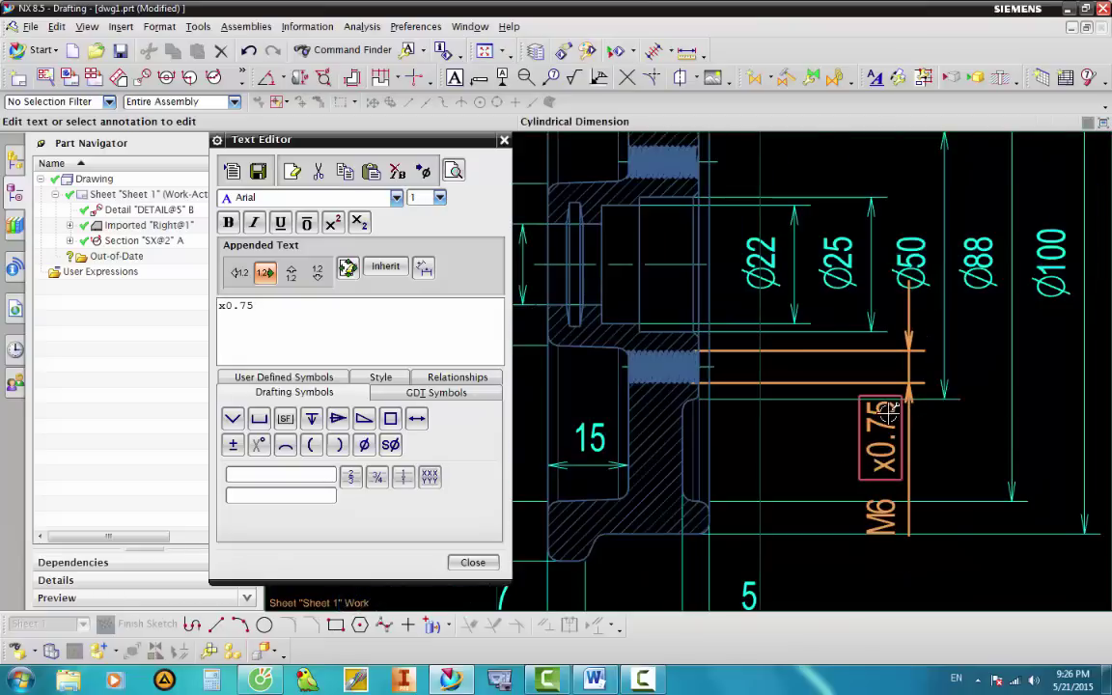
pyautogui.scroll(-1, 586, 386)
pyautogui.click(463, 560)
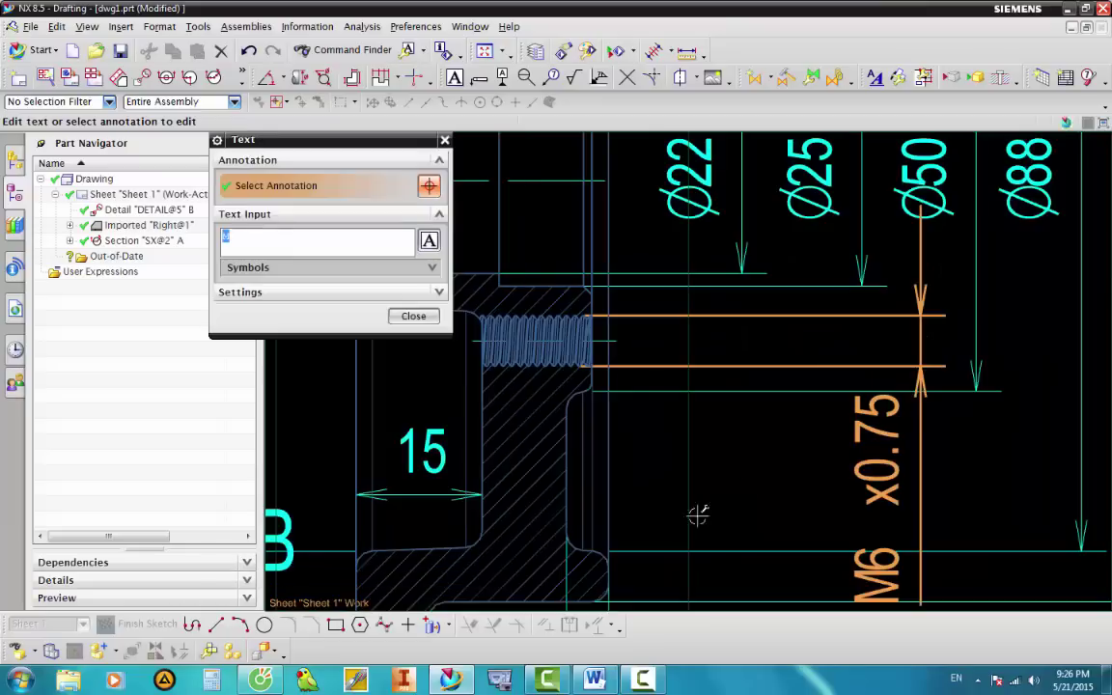
pyautogui.scroll(2, 666, 468)
pyautogui.click(413, 316)
# In the dimension's lettering style, set appended text space factor 0.25 and line spacing 0.
pyautogui.scroll(-2, 814, 471)
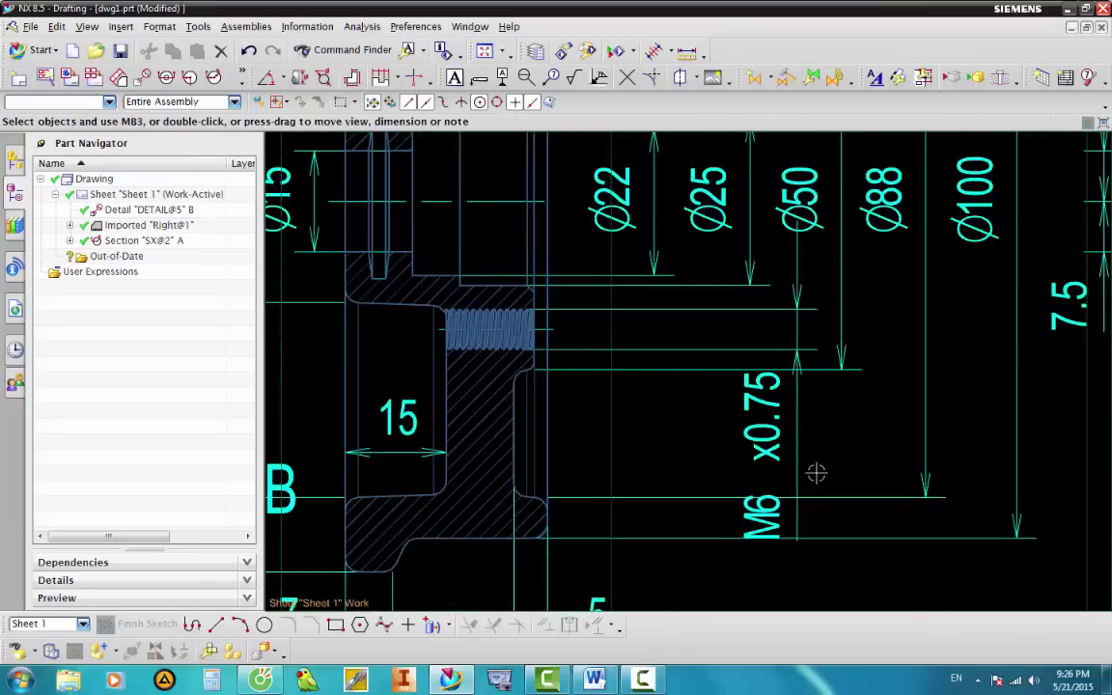
pyautogui.rightClick(772, 446)
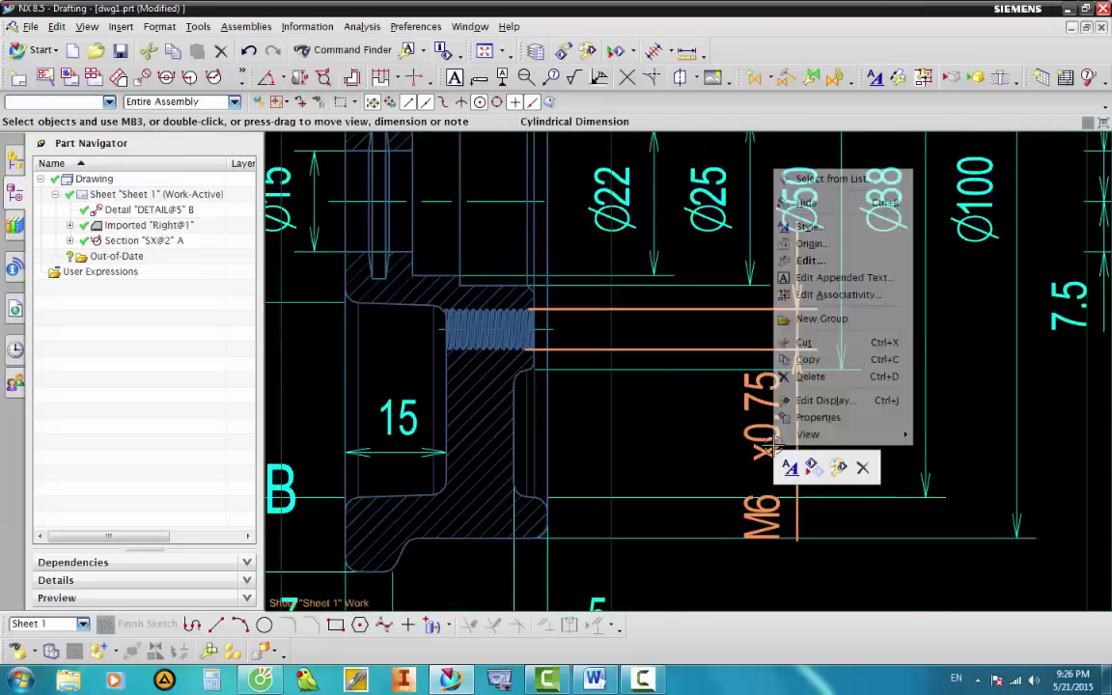
pyautogui.click(791, 468)
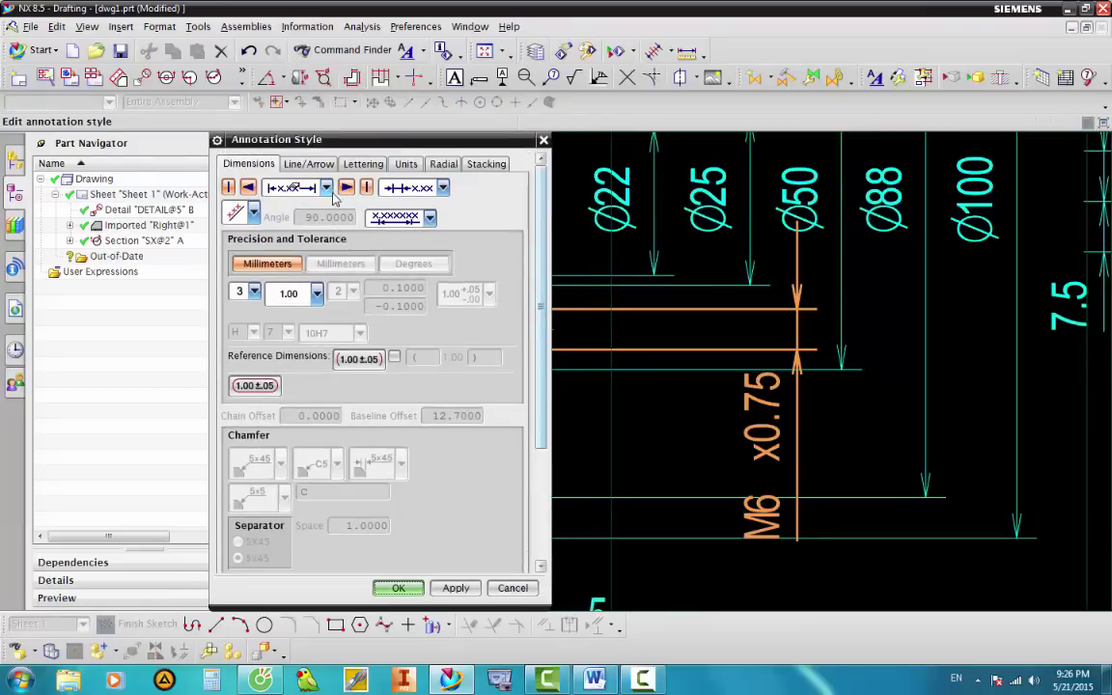
pyautogui.click(363, 166)
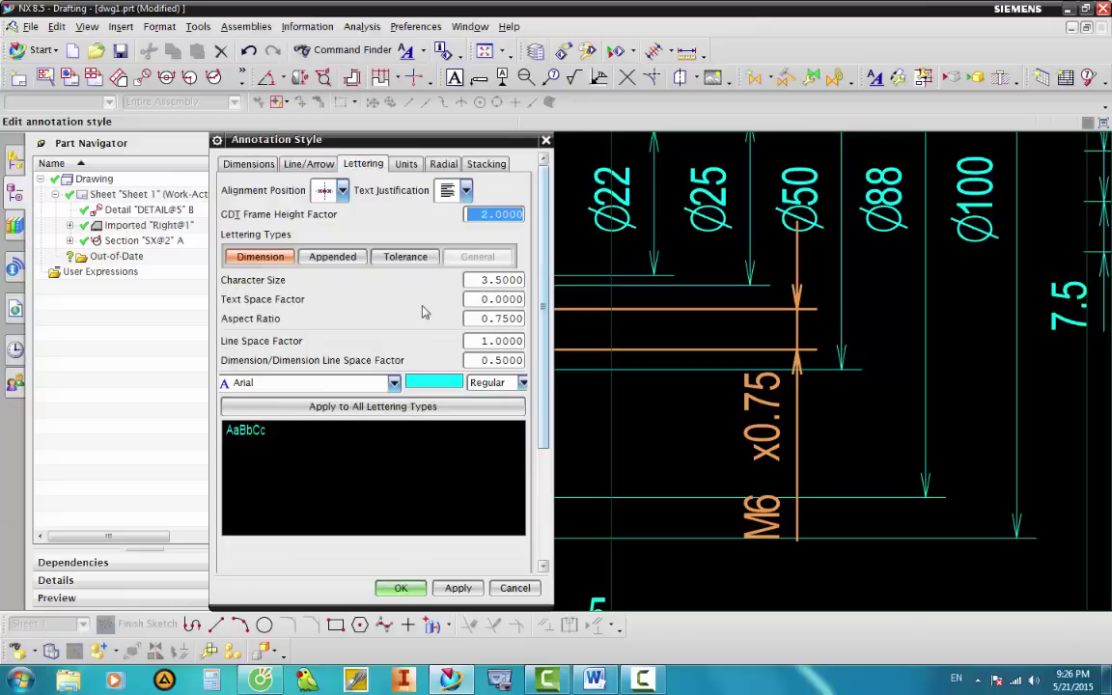
pyautogui.click(337, 260)
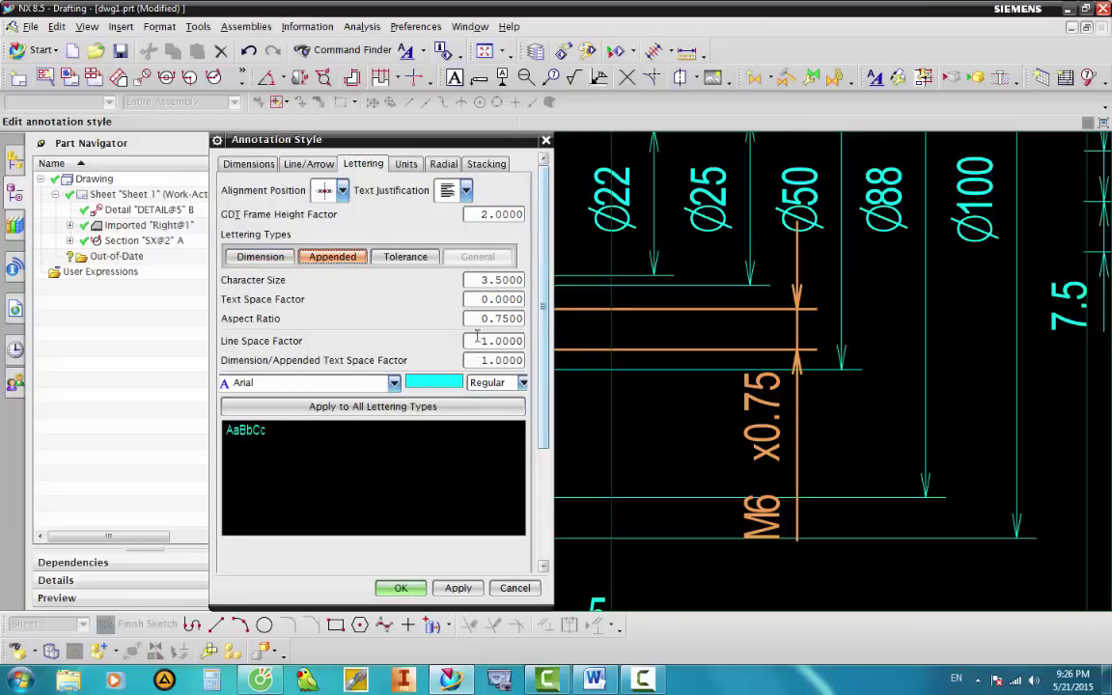
pyautogui.doubleClick(479, 360)
pyautogui.write('0.25')
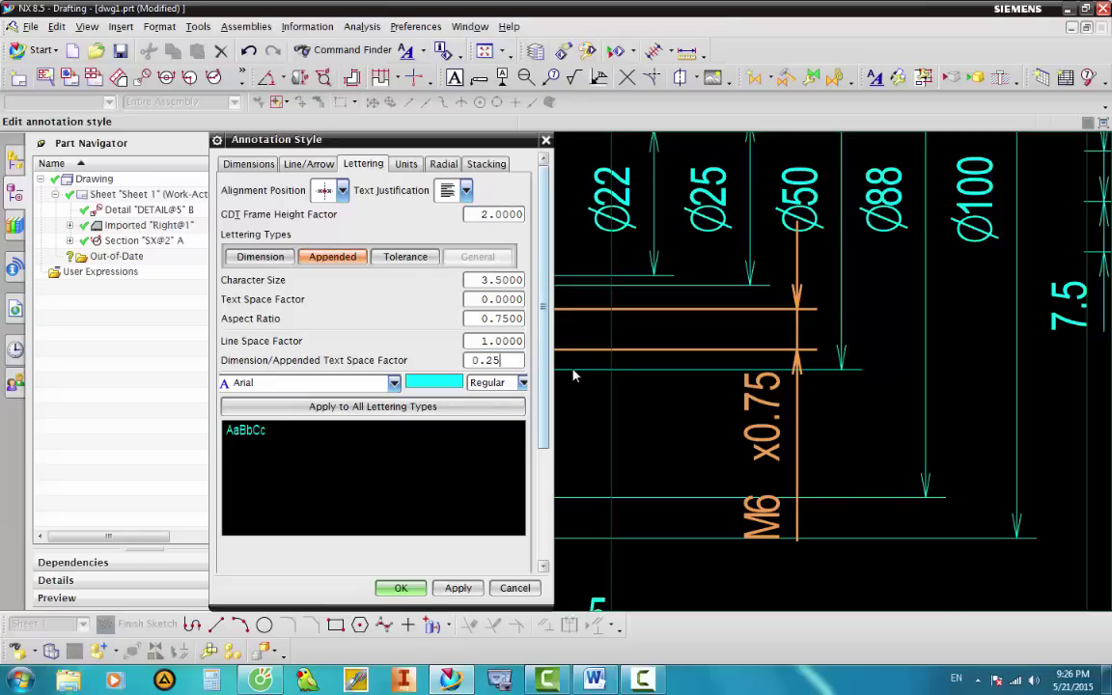
pyautogui.doubleClick(471, 340)
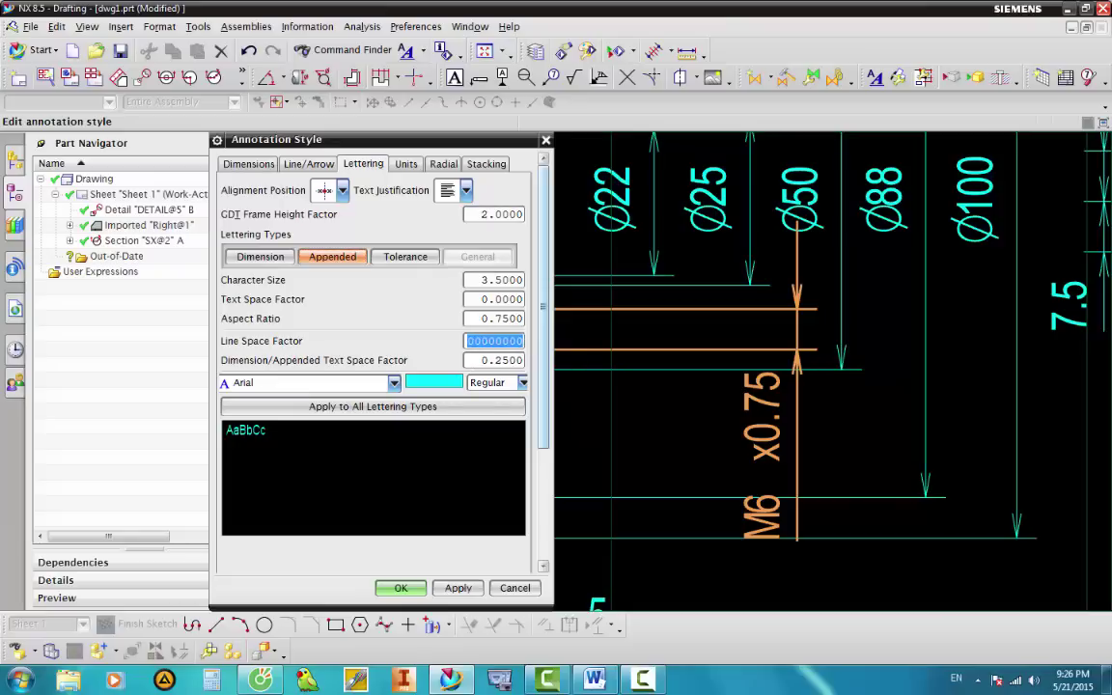
pyautogui.write('0.25')
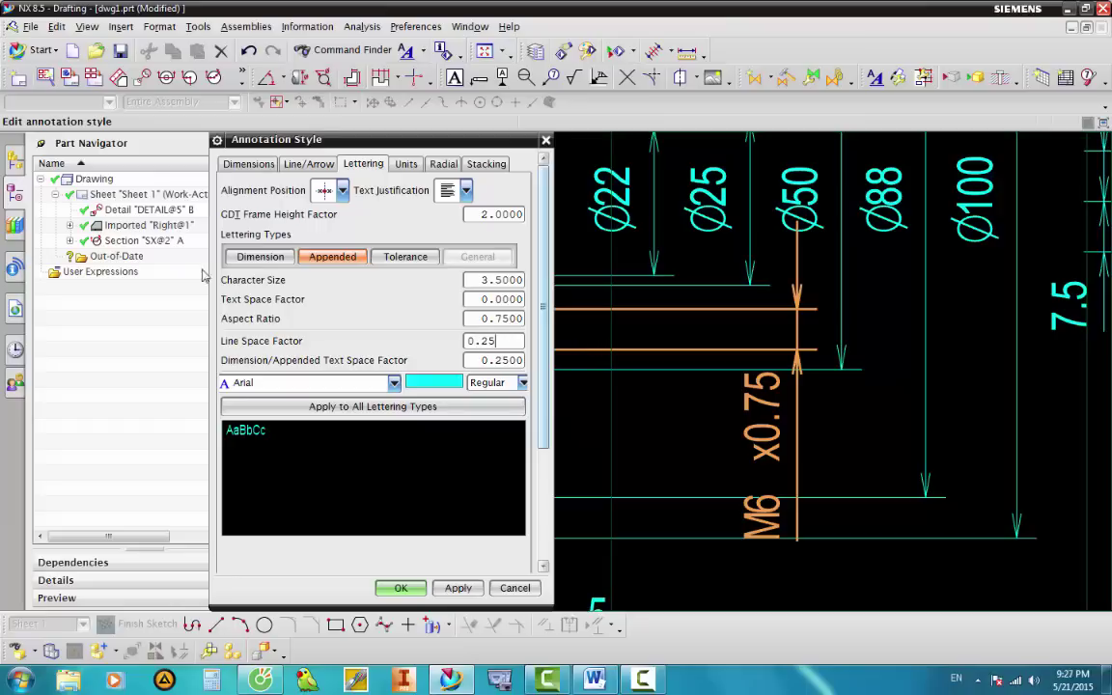
# Tighten the dimension text line space factor and apply the style changes.
pyautogui.click(260, 256)
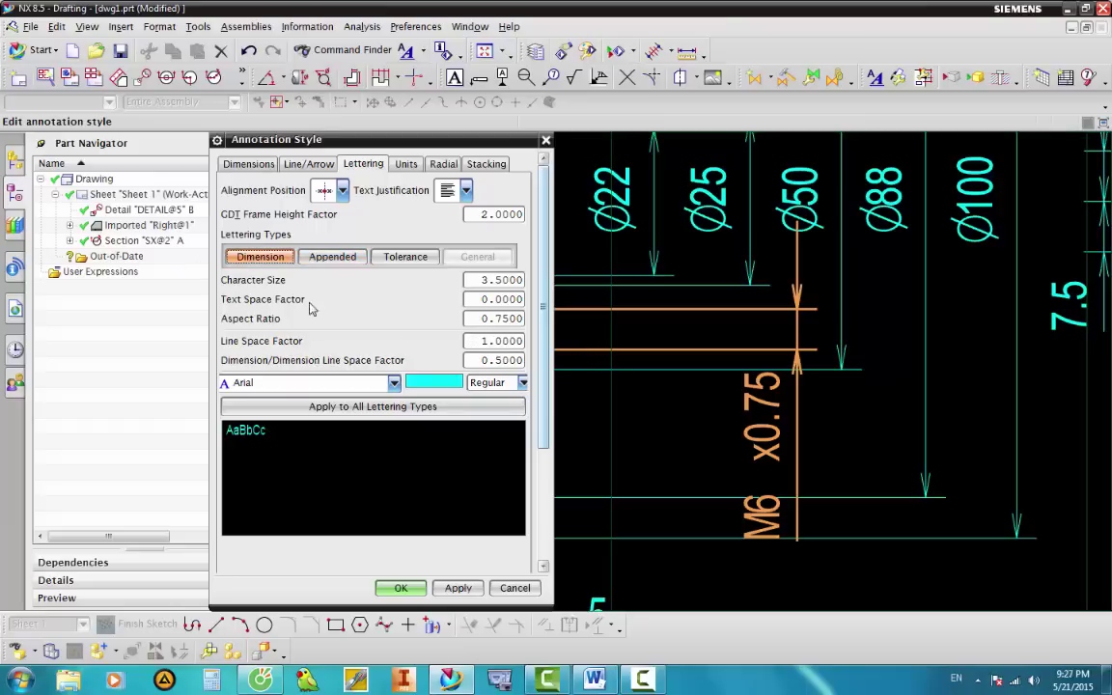
pyautogui.doubleClick(475, 343)
pyautogui.write('0.25')
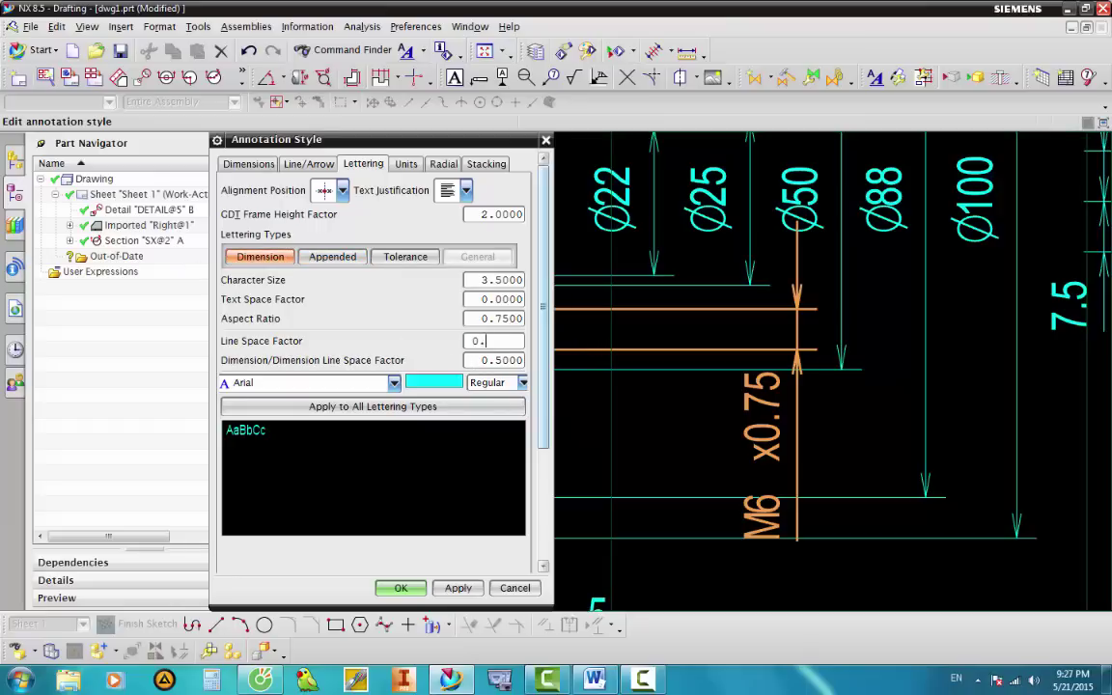
pyautogui.click(469, 590)
pyautogui.scroll(1, 719, 473)
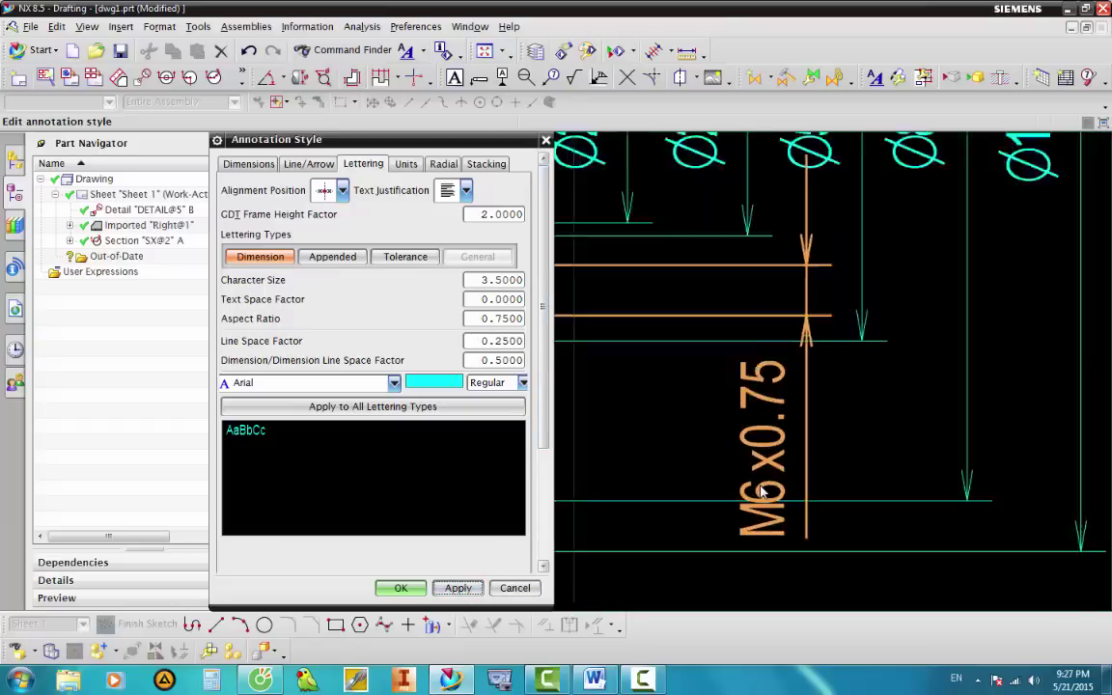
pyautogui.scroll(2, 720, 473)
pyautogui.scroll(1, 720, 473)
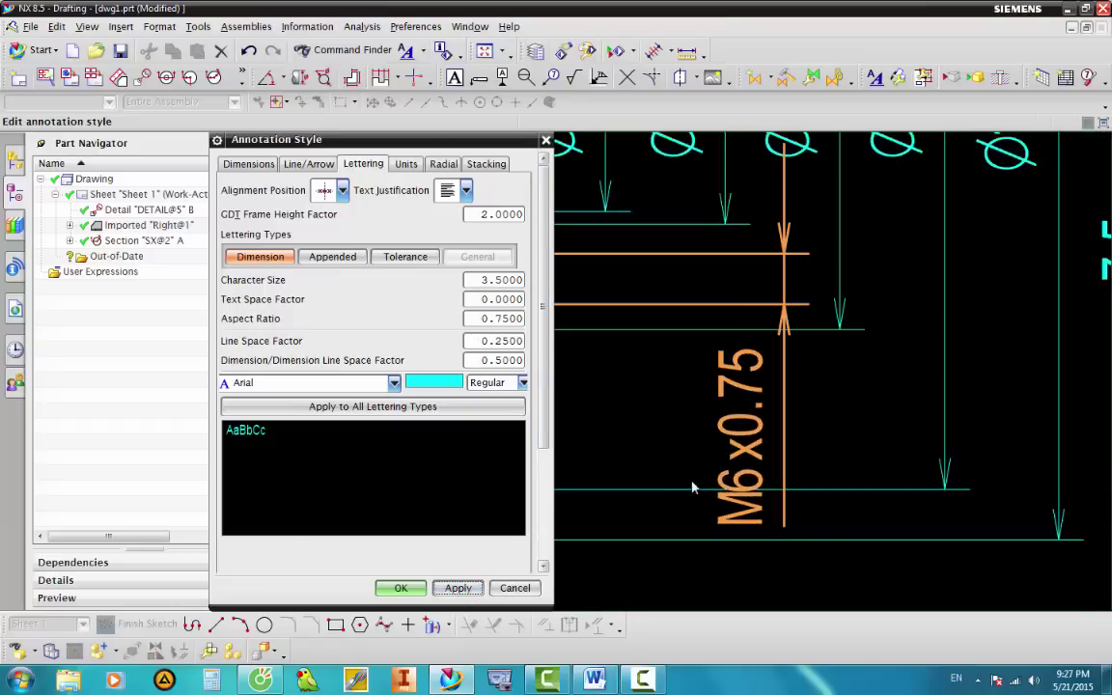
pyautogui.scroll(-2, 773, 424)
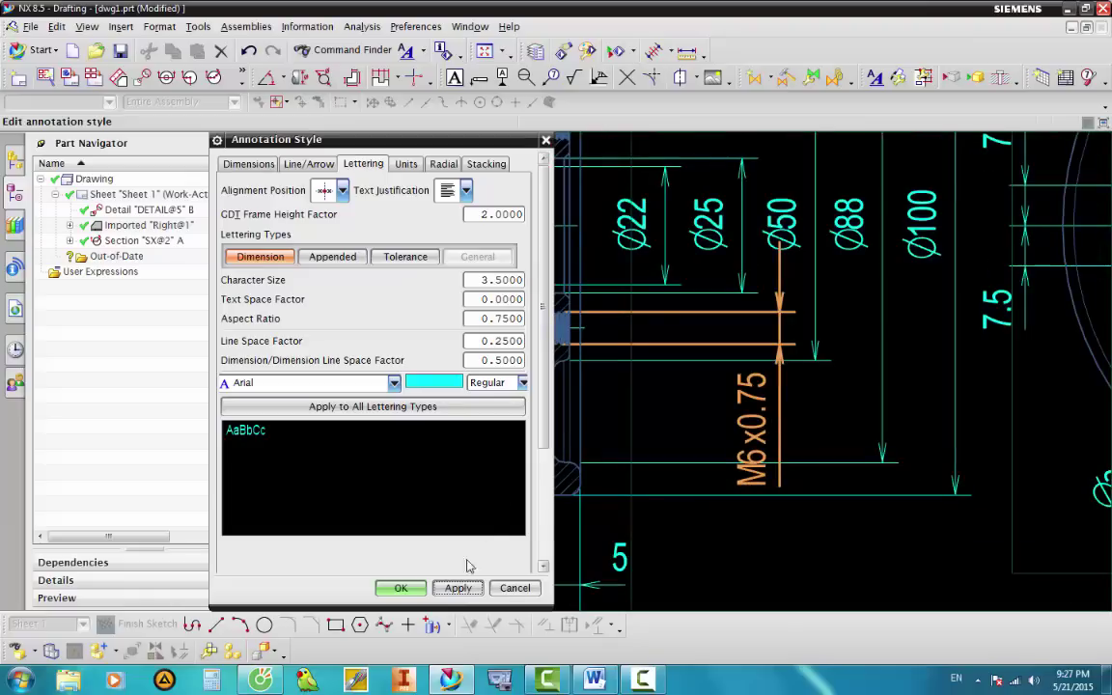
pyautogui.click(400, 588)
# Drag the M6x0.75 dimension text lower, closer to the section outline.
pyautogui.scroll(-2, 682, 406)
pyautogui.scroll(2, 682, 406)
pyautogui.moveTo(682, 377)
pyautogui.mouseDown()
pyautogui.moveTo(683, 478)
pyautogui.moveTo(665, 492)
pyautogui.mouseUp()
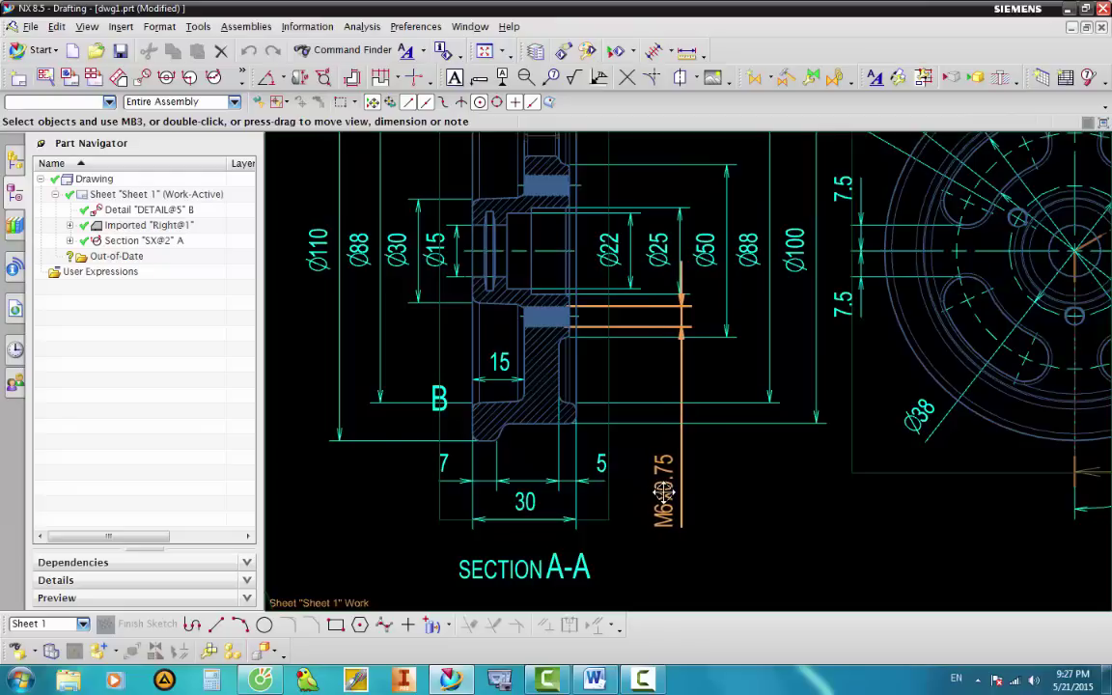
pyautogui.moveTo(664, 492); pyautogui.dragTo(657, 472)
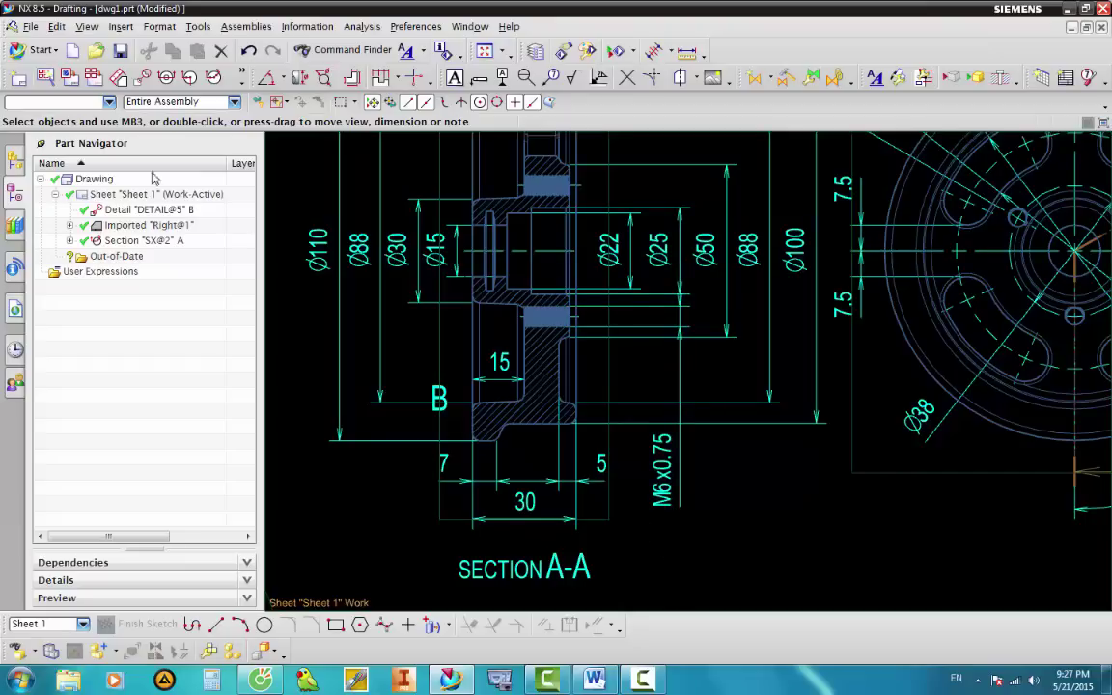
# Insert 3x before the thread text so it reads 3xM6x0.75.
pyautogui.click(57, 26)
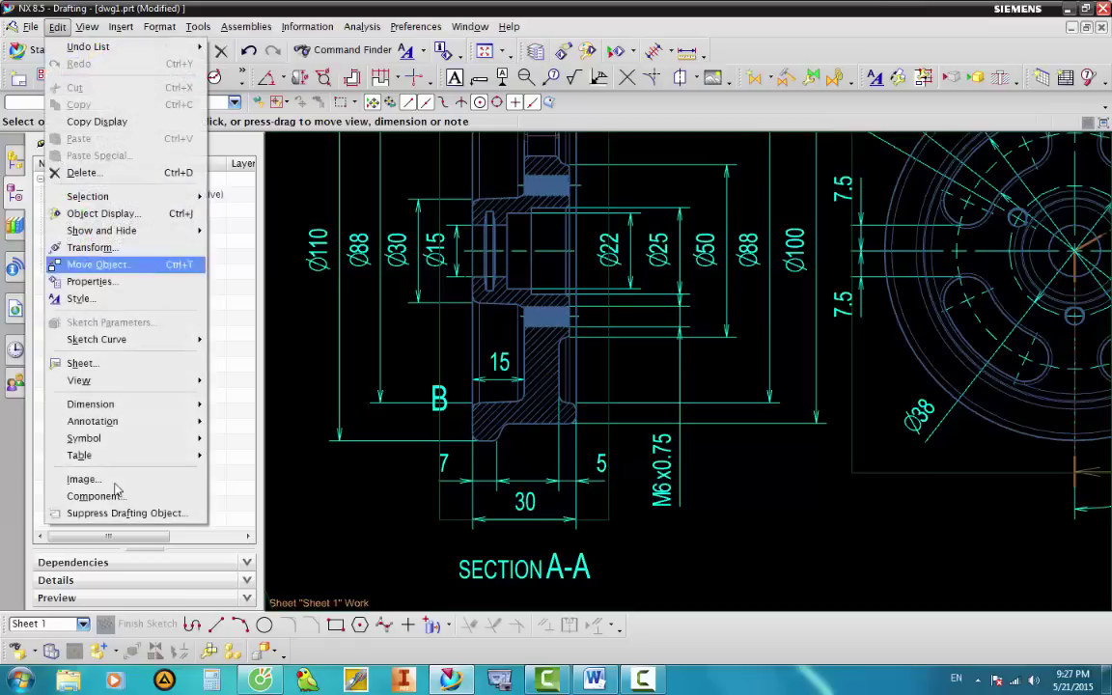
pyautogui.moveTo(93, 421)
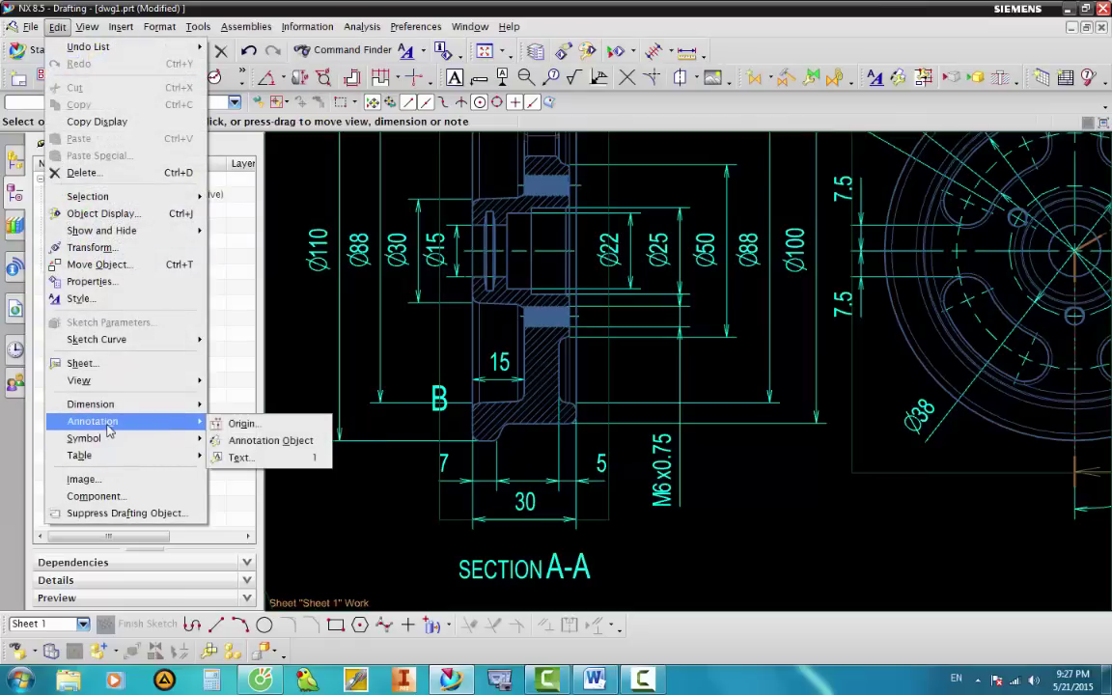
pyautogui.click(239, 456)
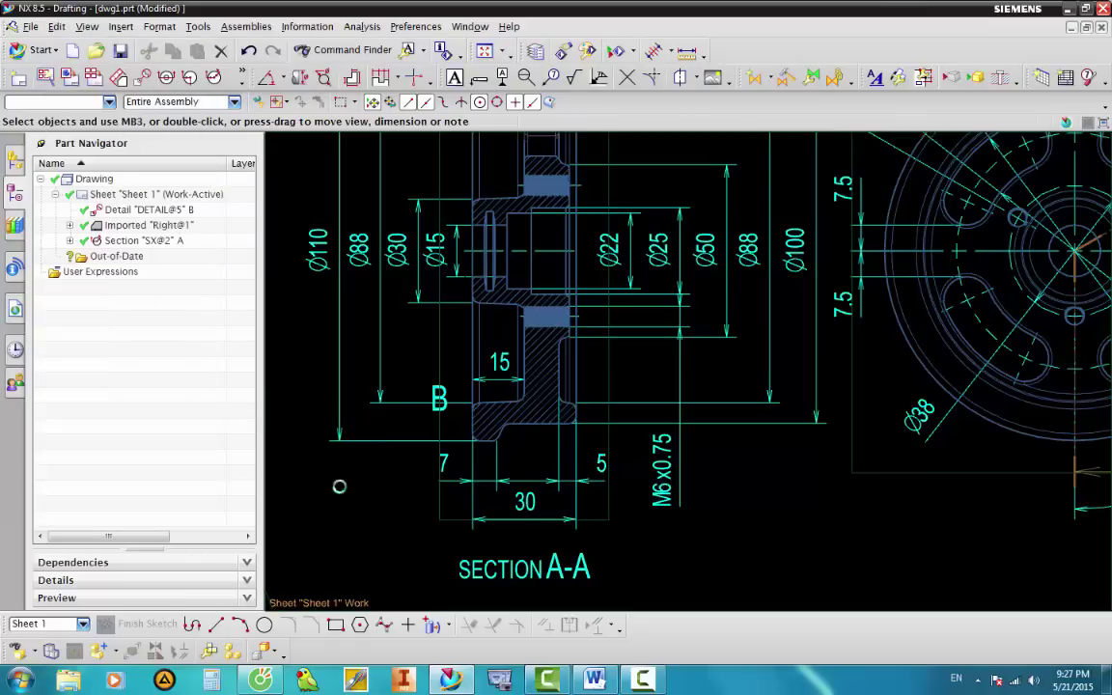
pyautogui.click(662, 497)
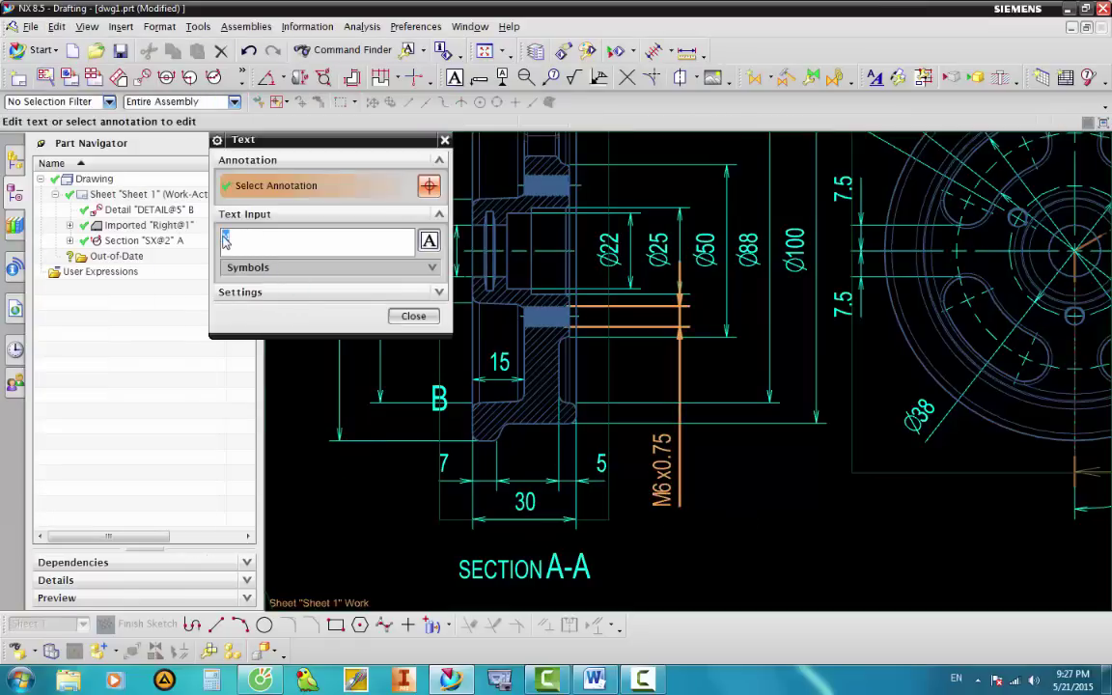
pyautogui.click(224, 242)
pyautogui.write('3')
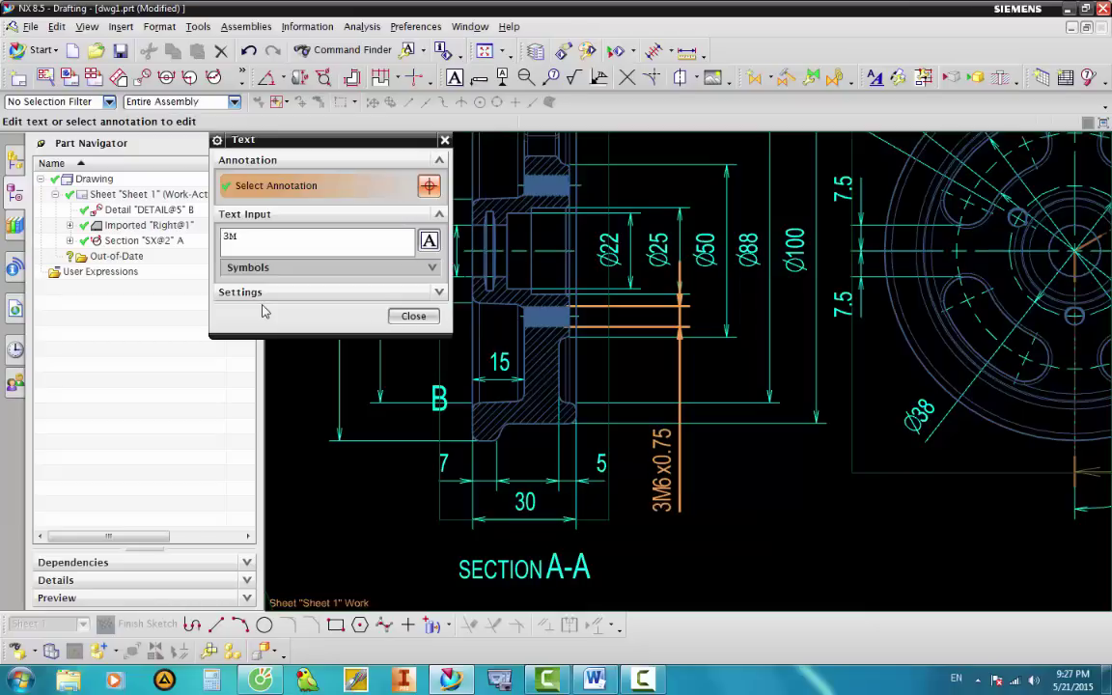
pyautogui.write('x')
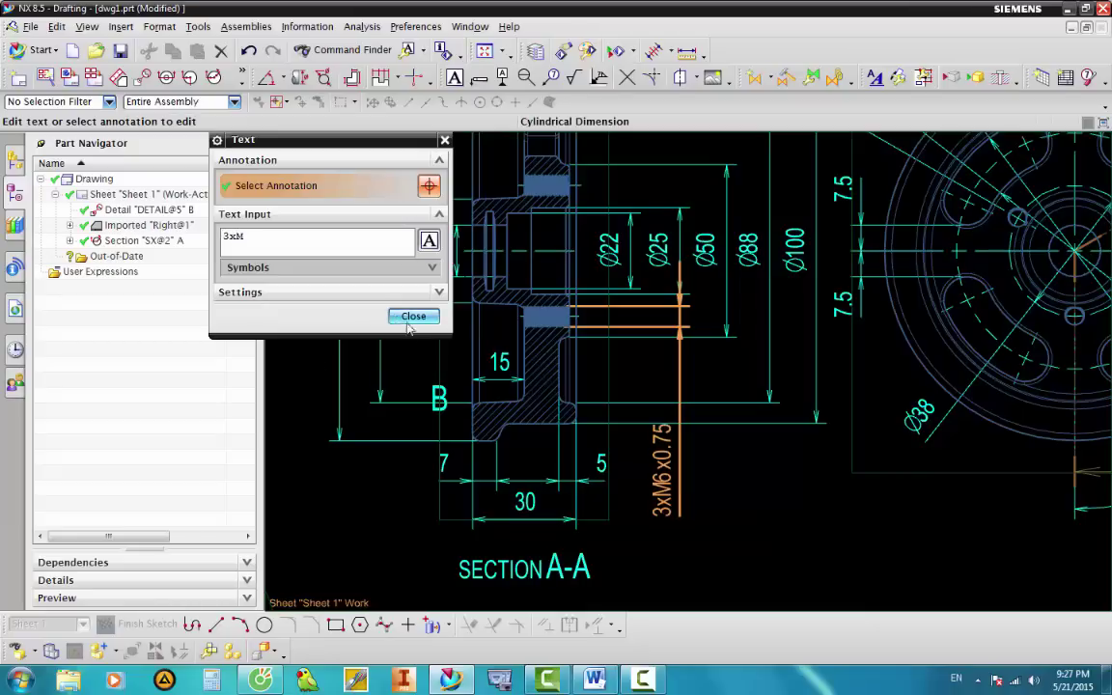
pyautogui.click(414, 317)
# Move the 3xM6x0.75 note slightly lower below the section.
pyautogui.scroll(3, 687, 492)
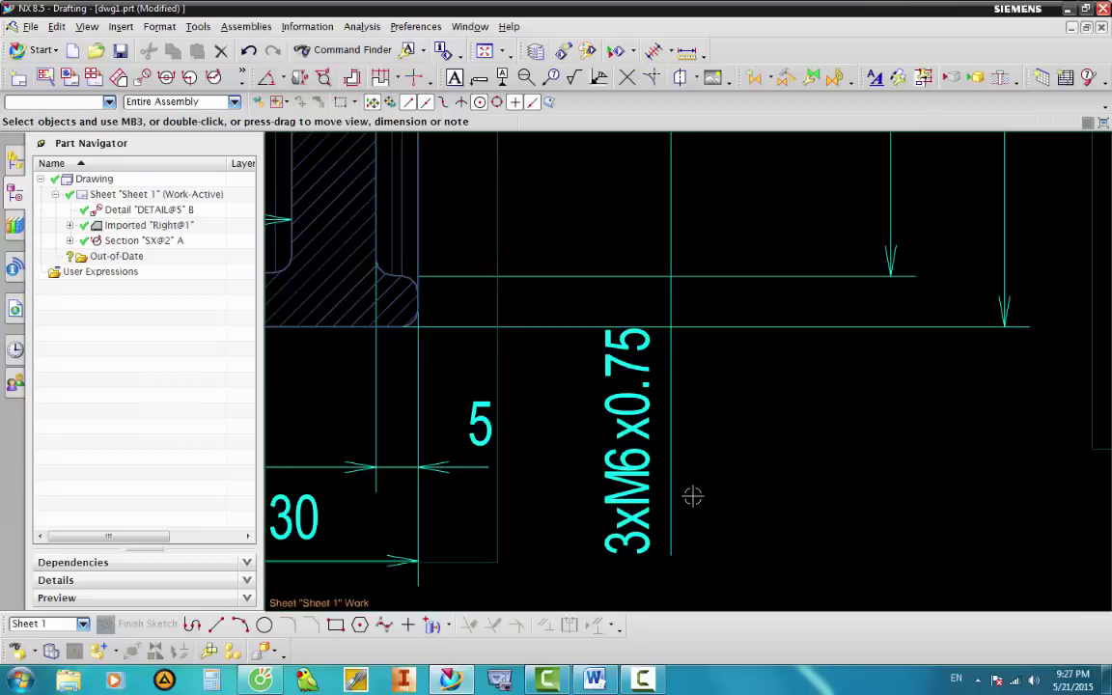
pyautogui.scroll(-1, 623, 434)
pyautogui.scroll(-2, 623, 435)
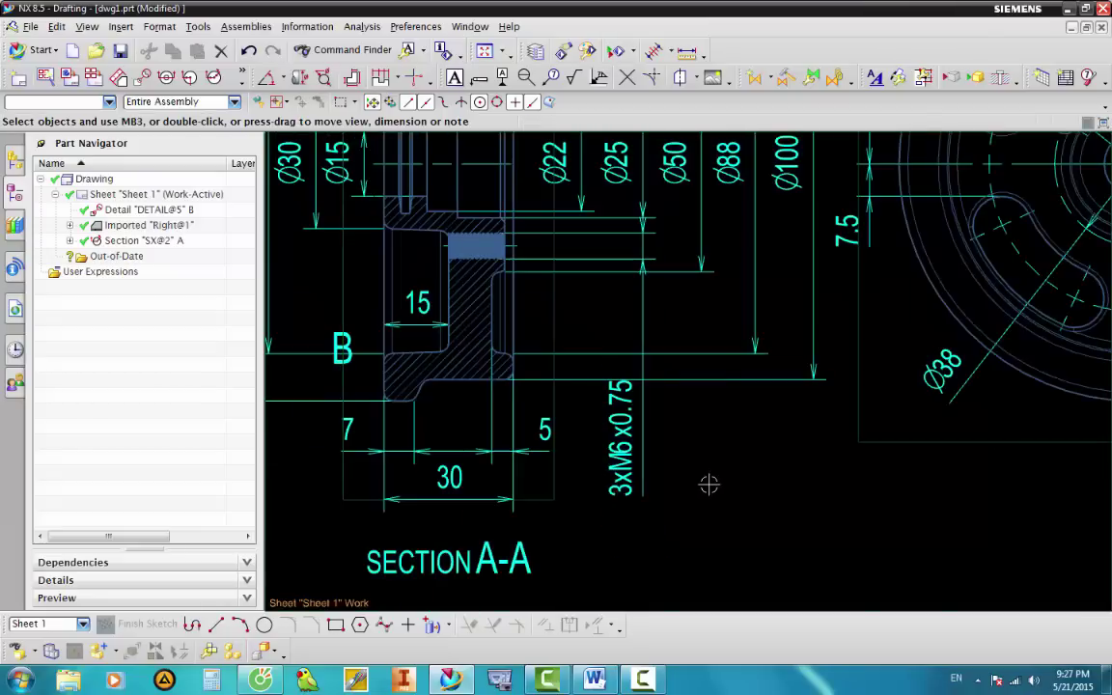
pyautogui.moveTo(620, 441); pyautogui.dragTo(619, 475)
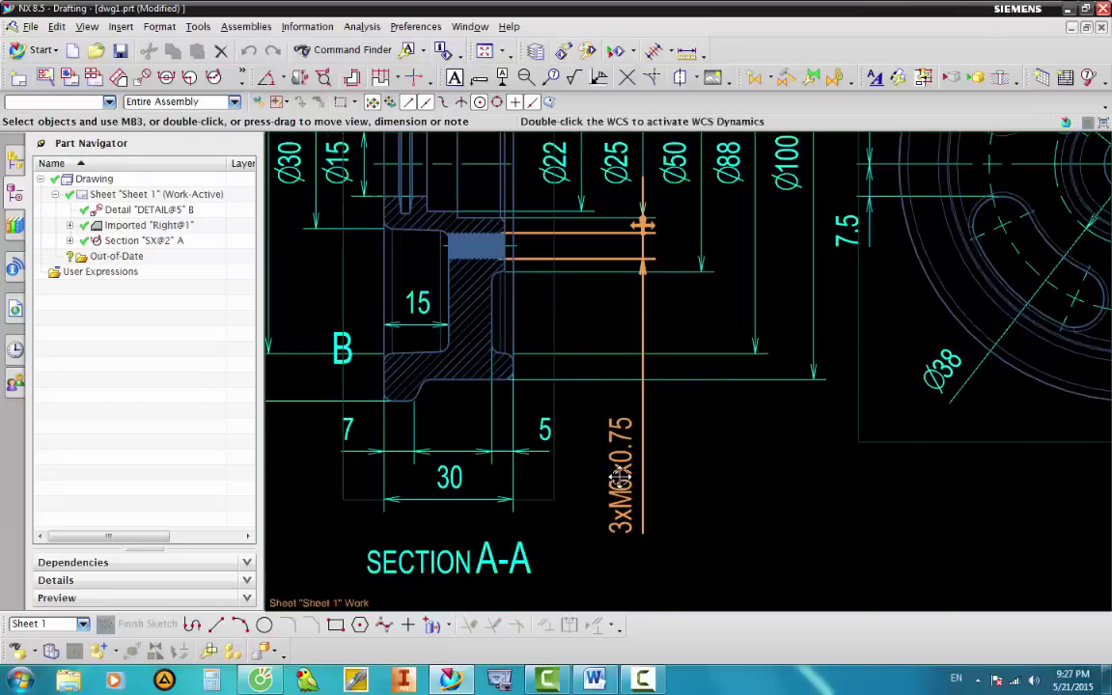
# Start a datum feature symbol and attach its leader to the Ø50 dimension line.
pyautogui.scroll(-2, 711, 486)
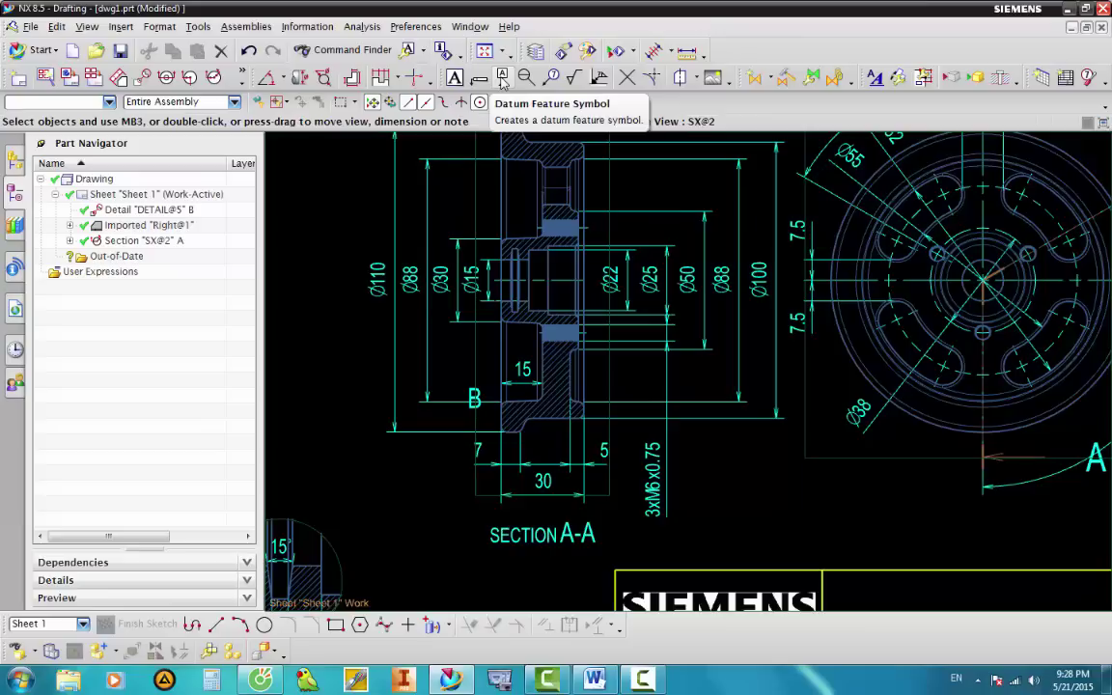
pyautogui.click(502, 78)
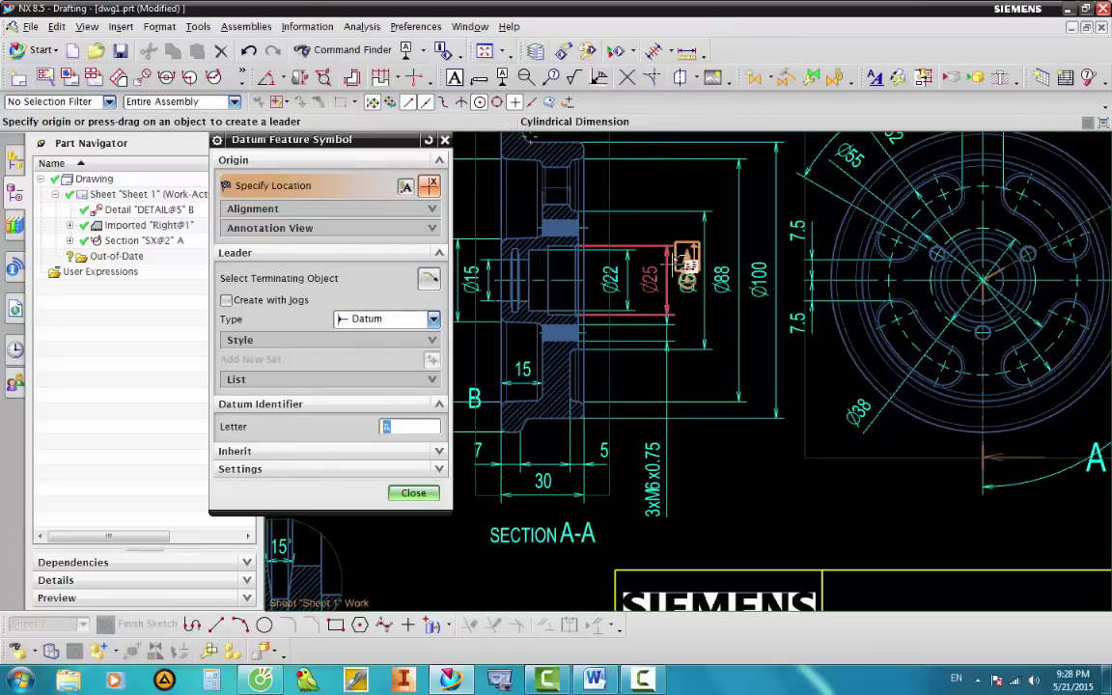
pyautogui.scroll(2, 675, 342)
pyautogui.scroll(1, 684, 354)
pyautogui.scroll(1, 675, 253)
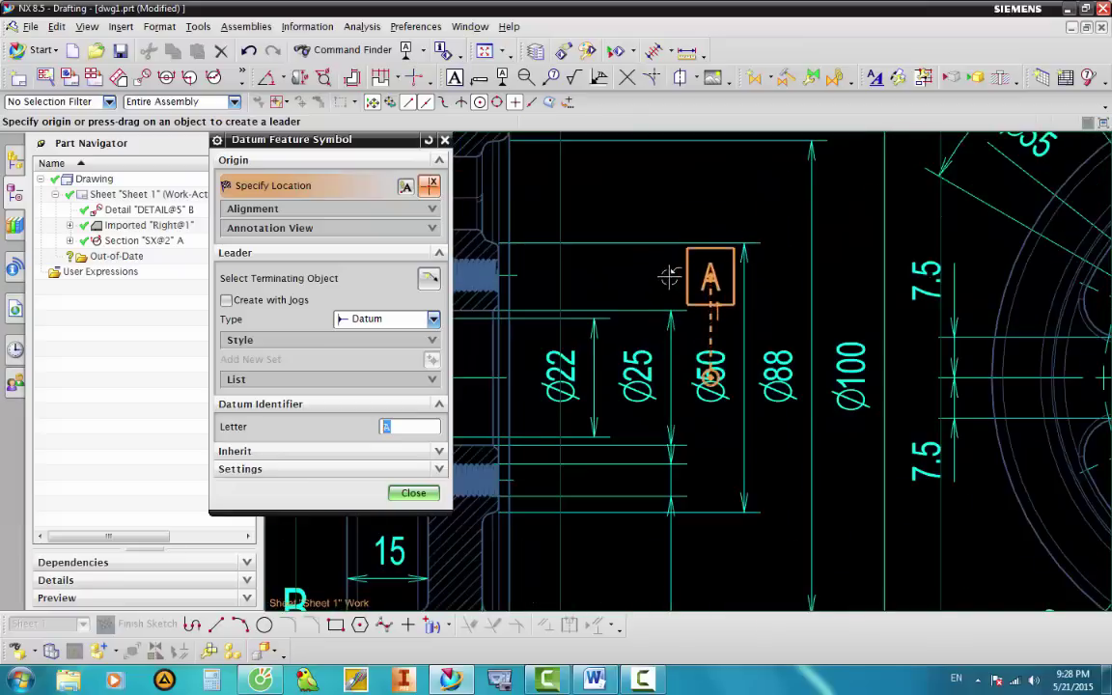
pyautogui.scroll(2, 670, 273)
pyautogui.scroll(-2, 694, 294)
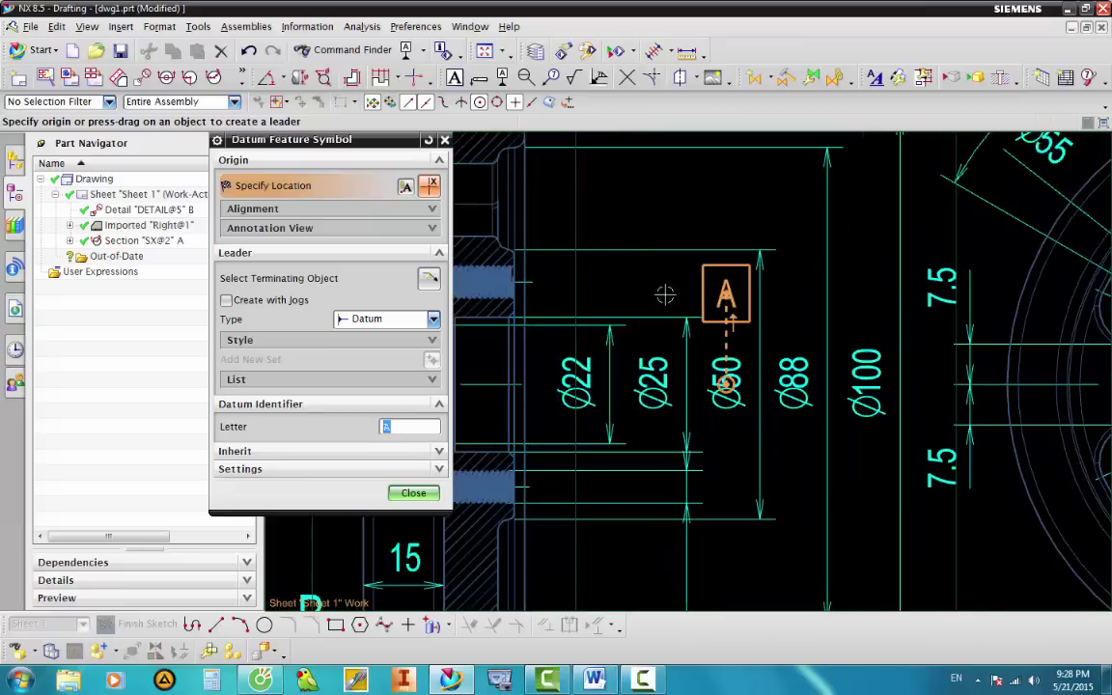
pyautogui.click(235, 277)
pyautogui.scroll(2, 716, 309)
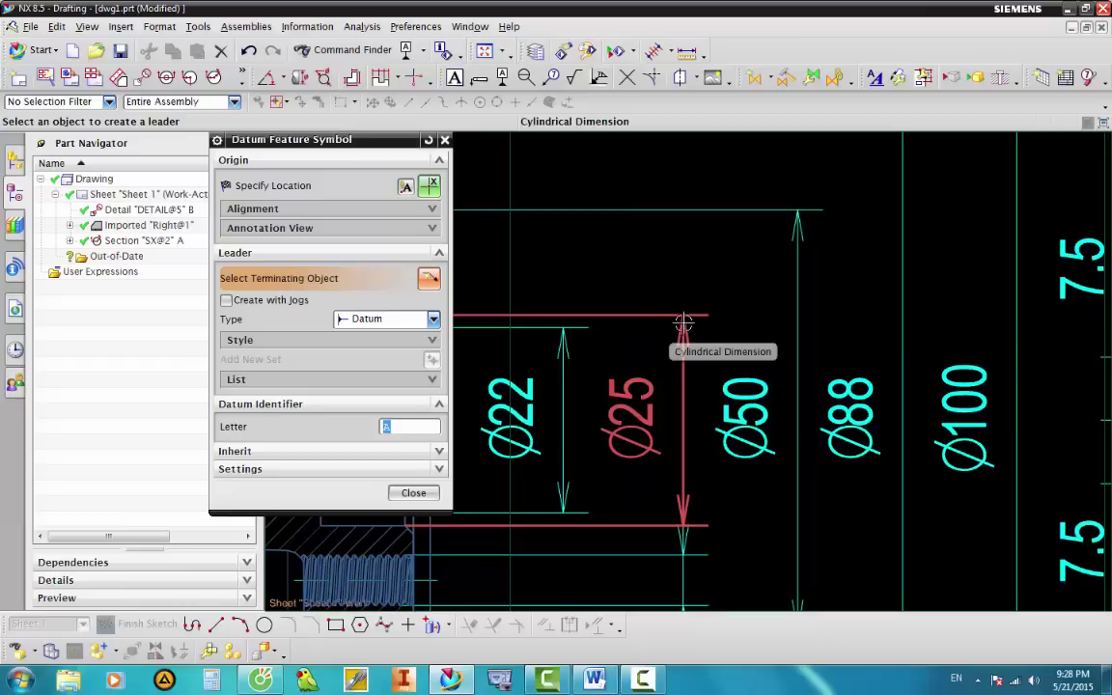
pyautogui.click(684, 324)
# Place datum symbol A above the Ø50 dimension and close the dialog.
pyautogui.scroll(-4, 675, 212)
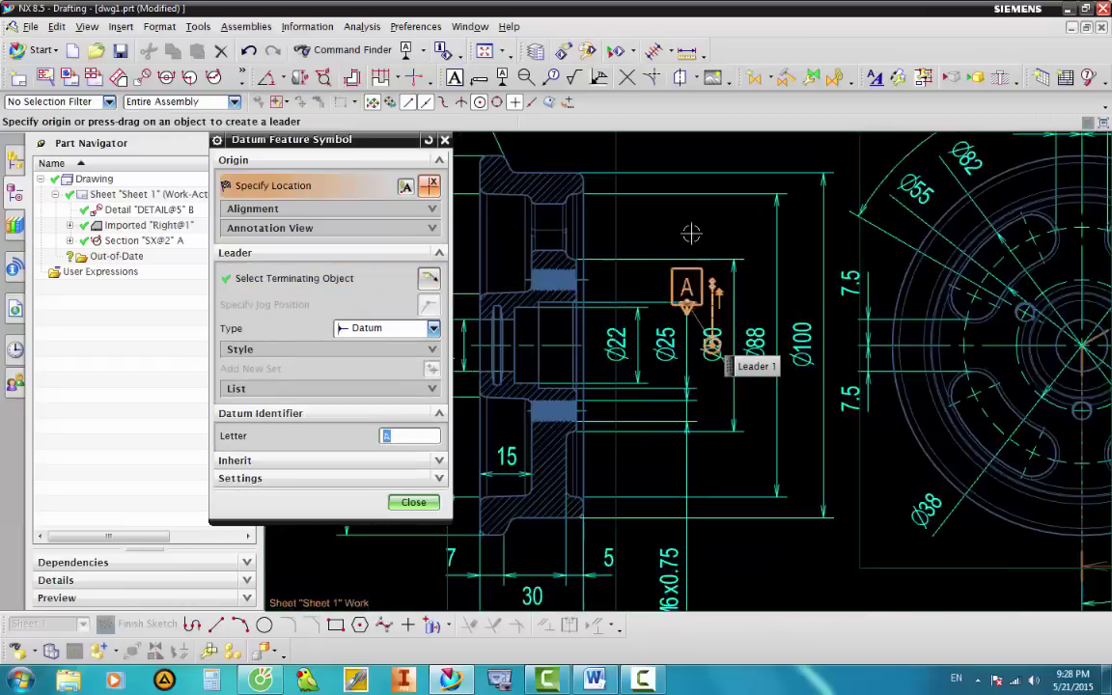
pyautogui.scroll(3, 658, 220)
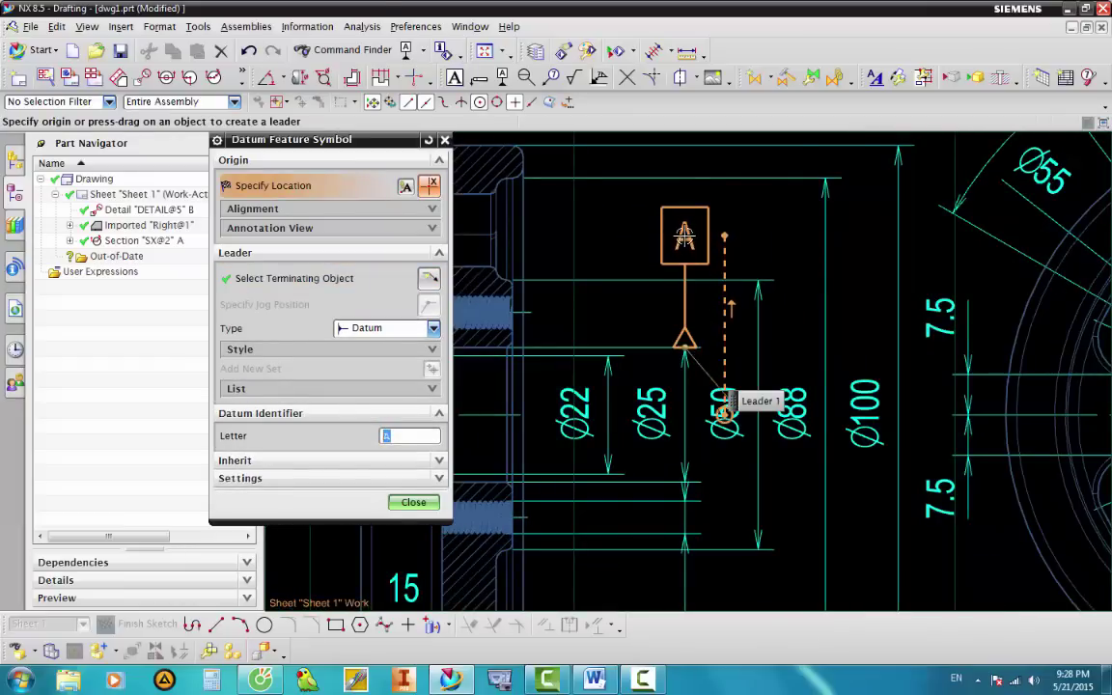
pyautogui.click(684, 234)
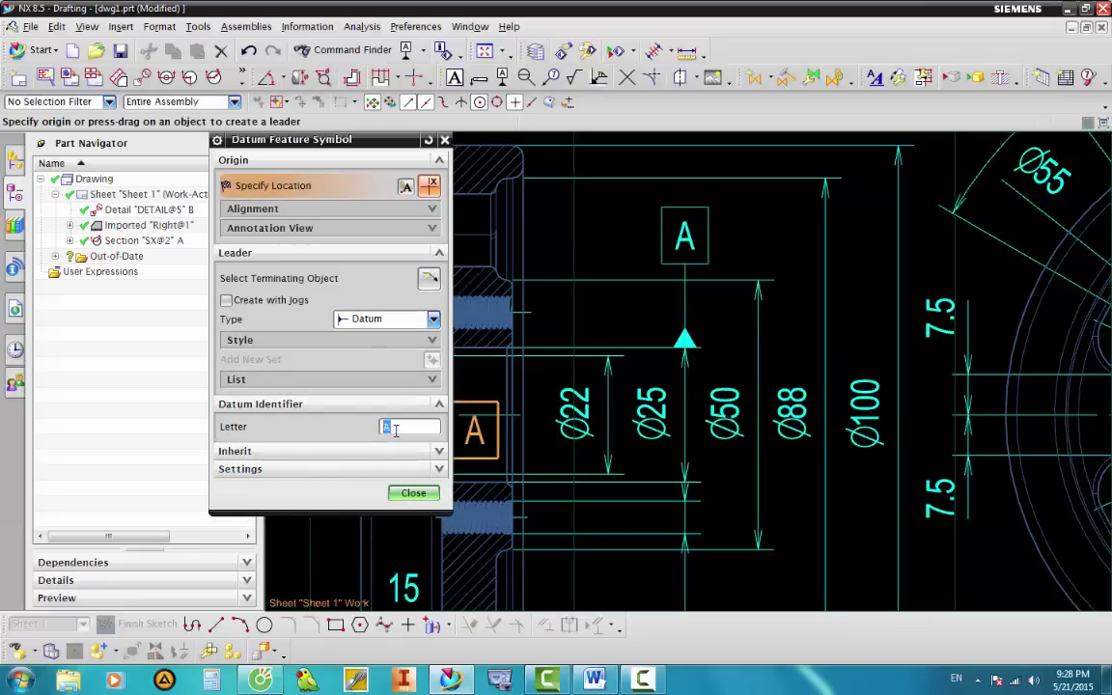
pyautogui.click(414, 494)
pyautogui.scroll(-2, 820, 258)
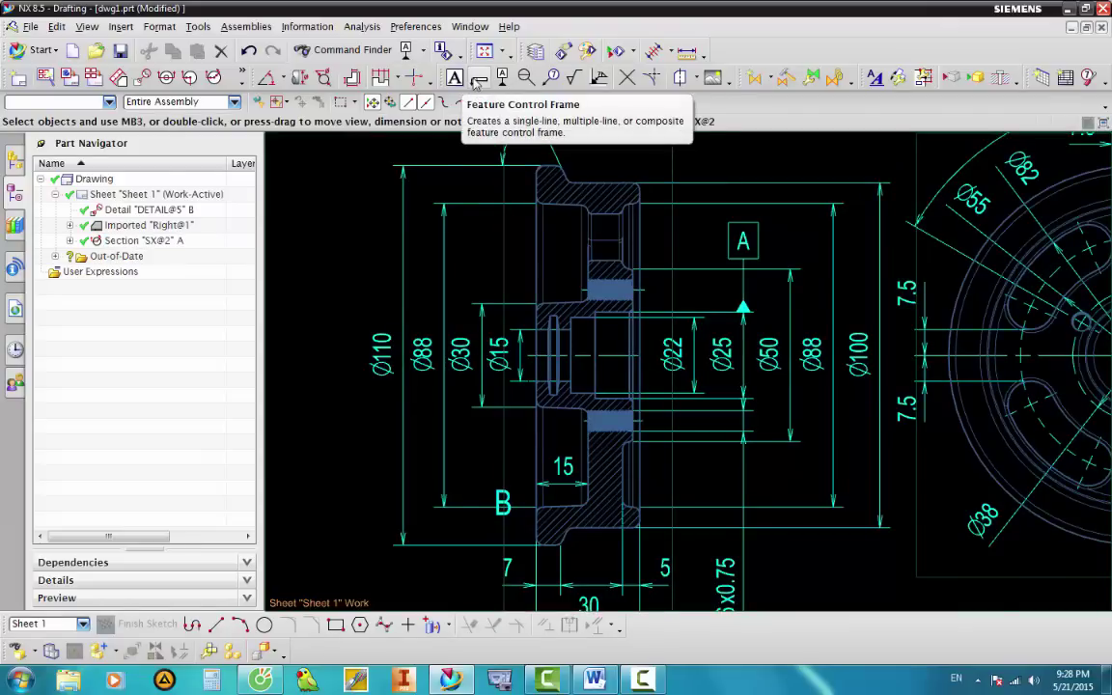
# Create a feature control frame with the Circular Runout characteristic.
pyautogui.click(477, 79)
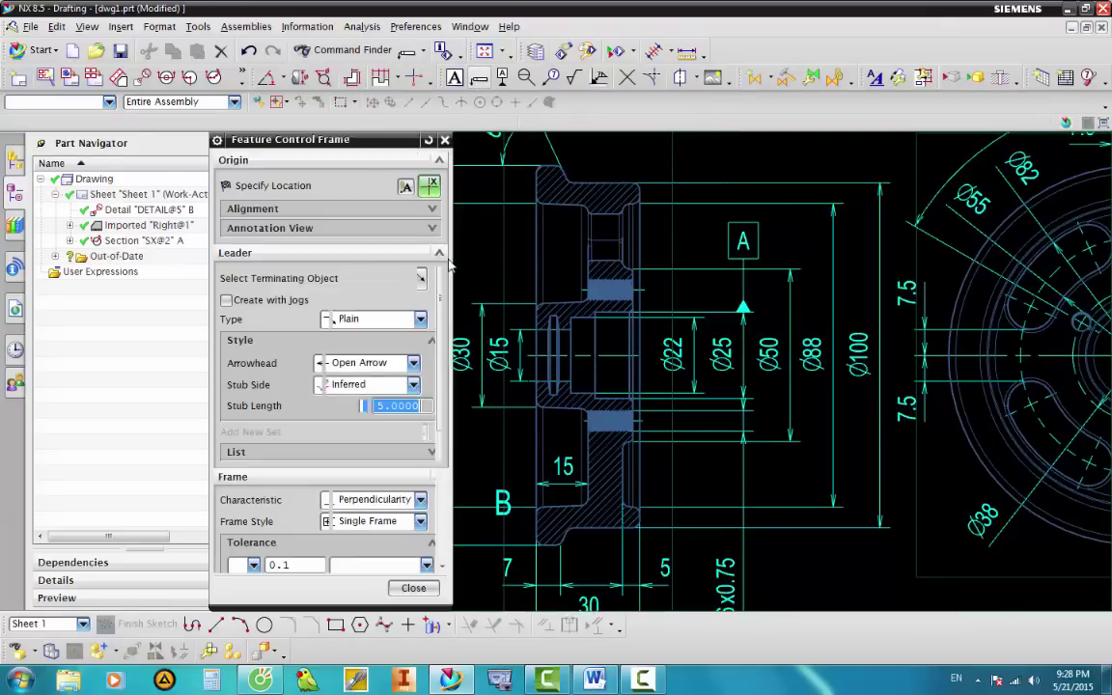
pyautogui.scroll(-3, 635, 322)
pyautogui.scroll(6, 401, 285)
pyautogui.scroll(-5, 546, 285)
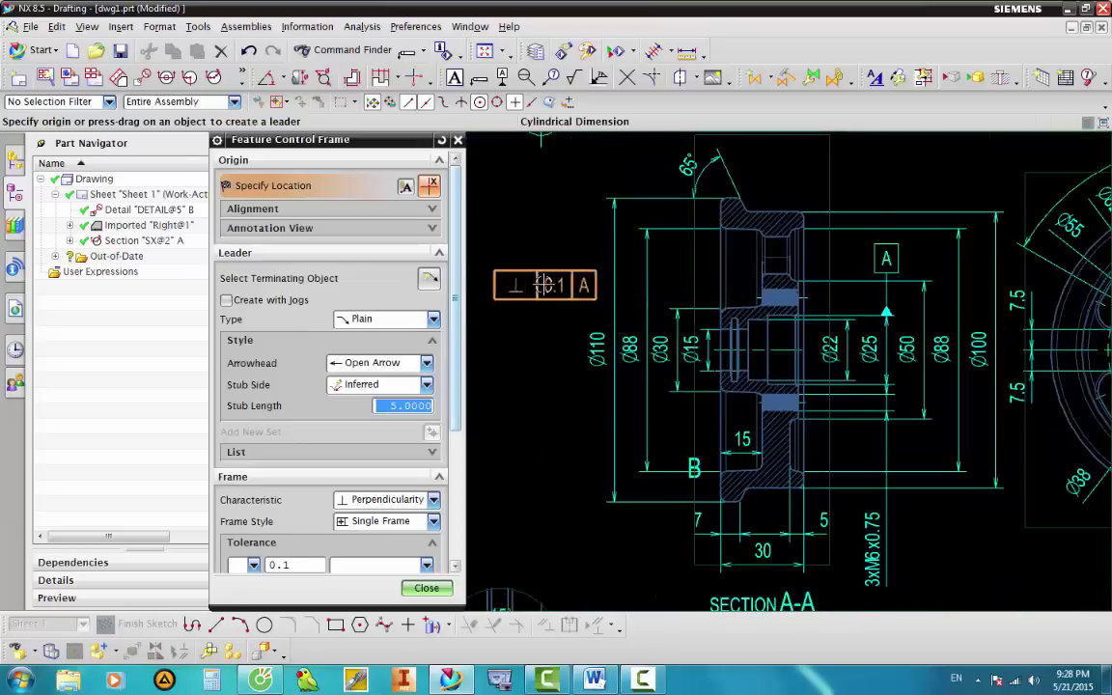
pyautogui.scroll(2, 546, 285)
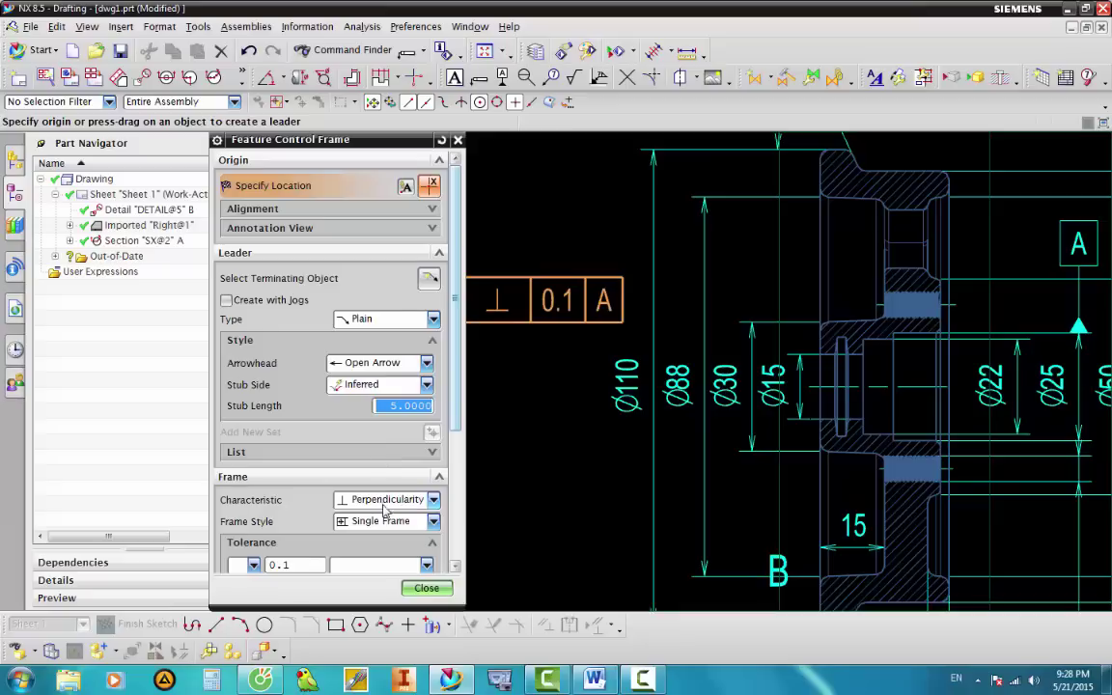
pyautogui.scroll(-3, 345, 459)
pyautogui.click(419, 362)
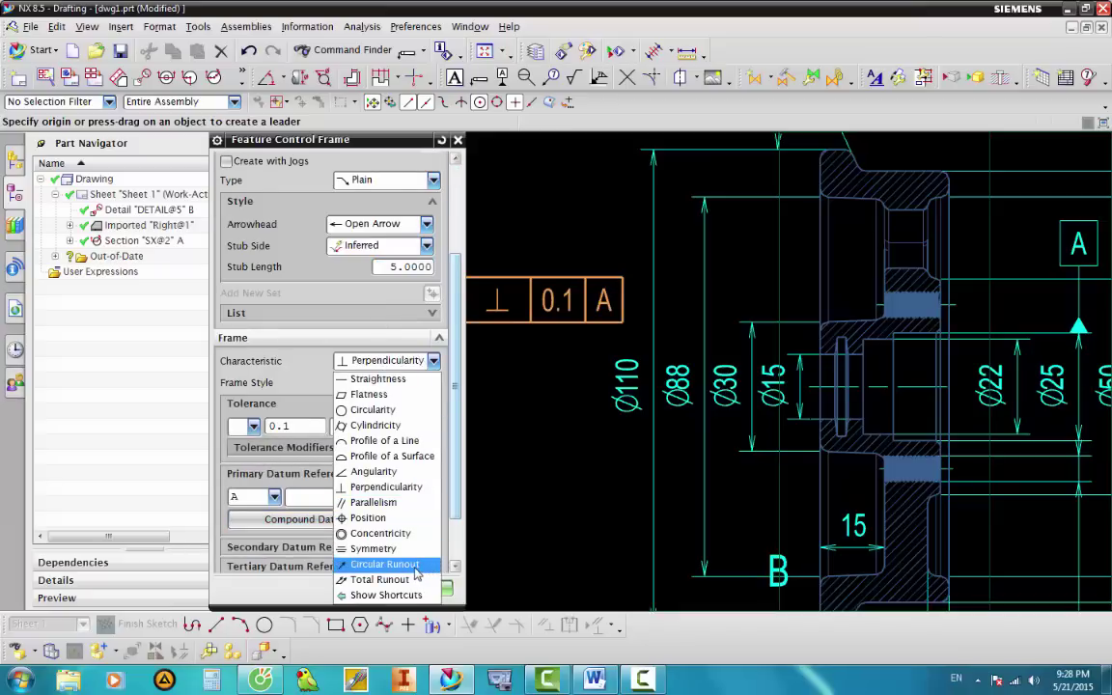
pyautogui.click(416, 566)
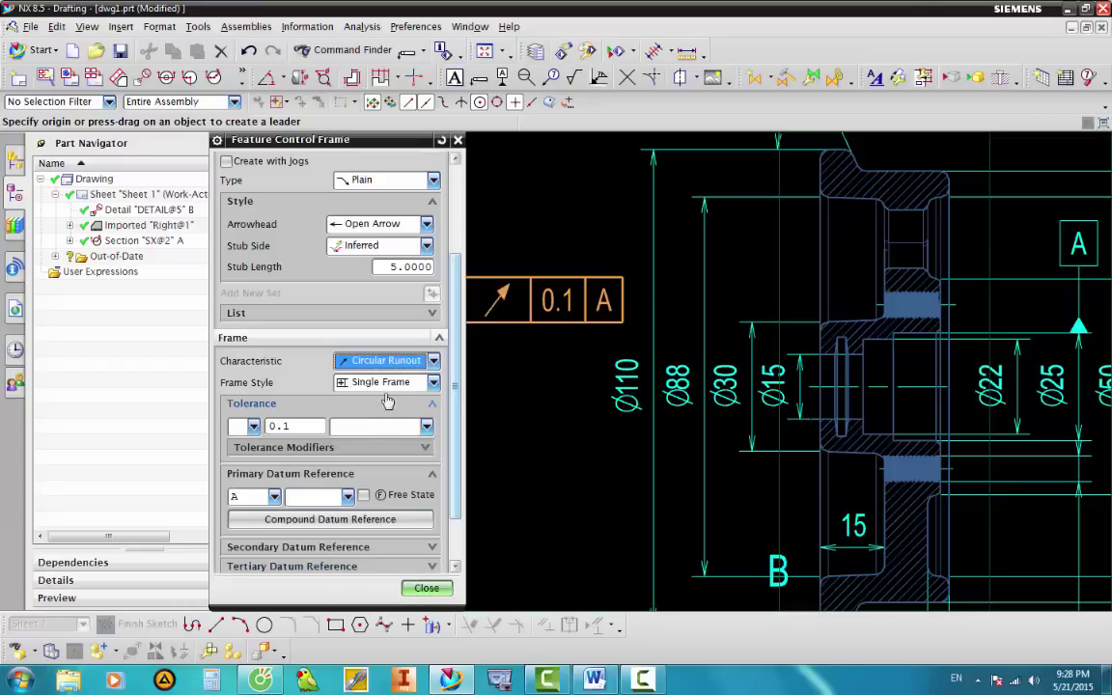
# Keep the 0.1 tolerance and set the primary datum reference to A.
pyautogui.doubleClick(298, 426)
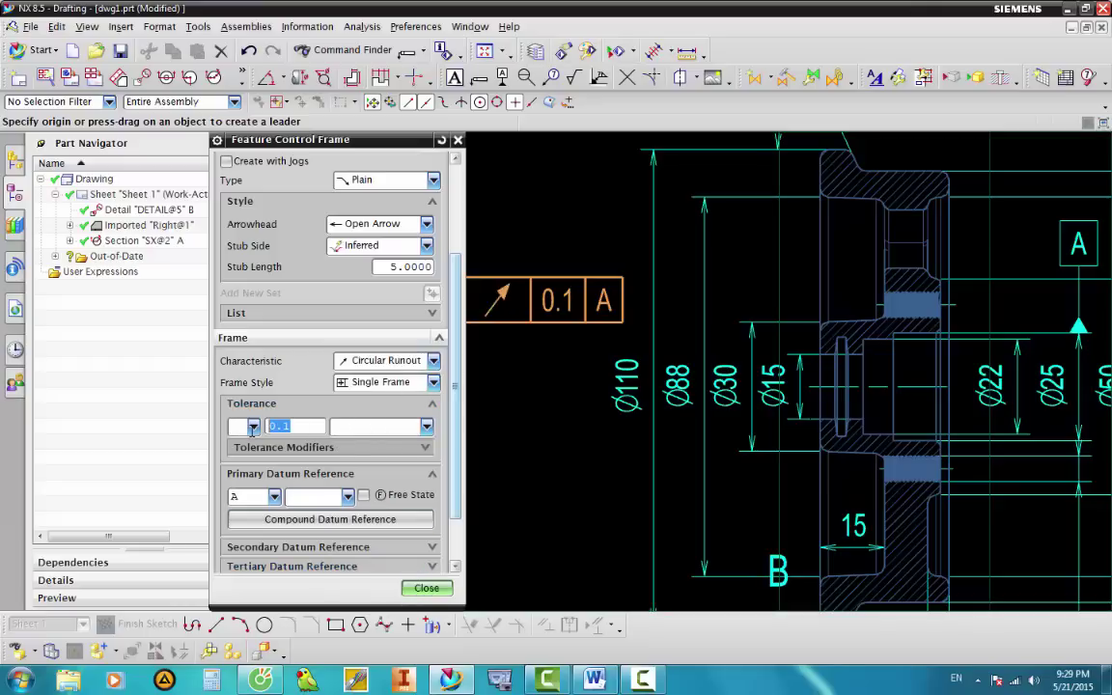
pyautogui.click(274, 496)
pyautogui.click(231, 469)
pyautogui.scroll(-1, 626, 333)
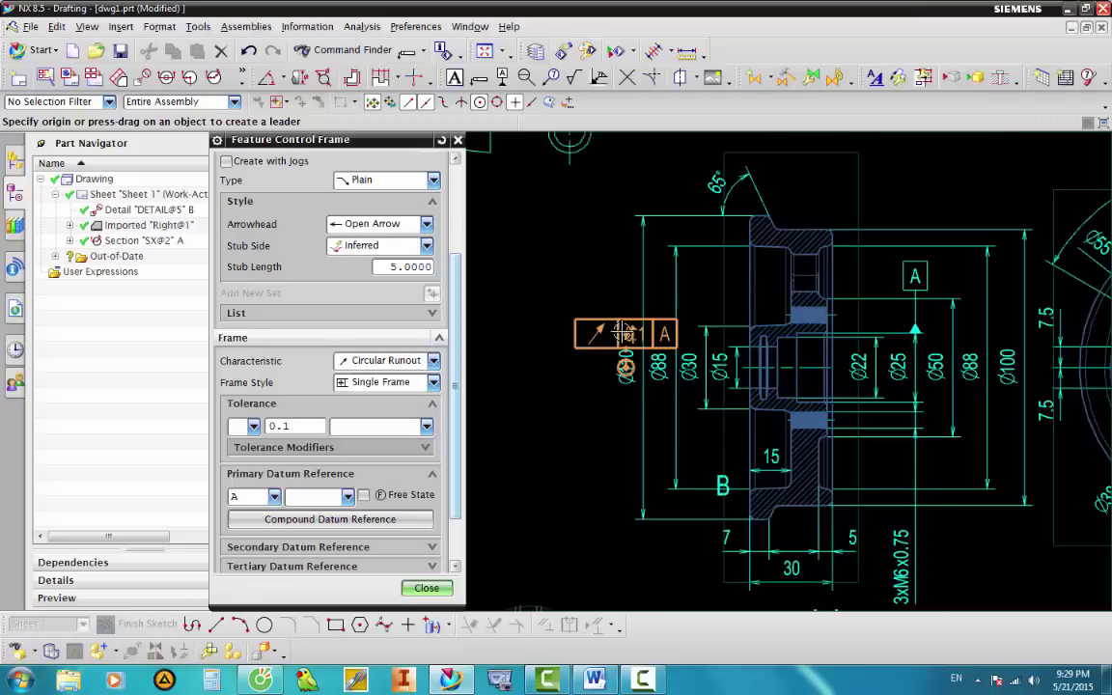
pyautogui.scroll(1, 625, 333)
pyautogui.scroll(1, 277, 228)
pyautogui.scroll(2, 277, 228)
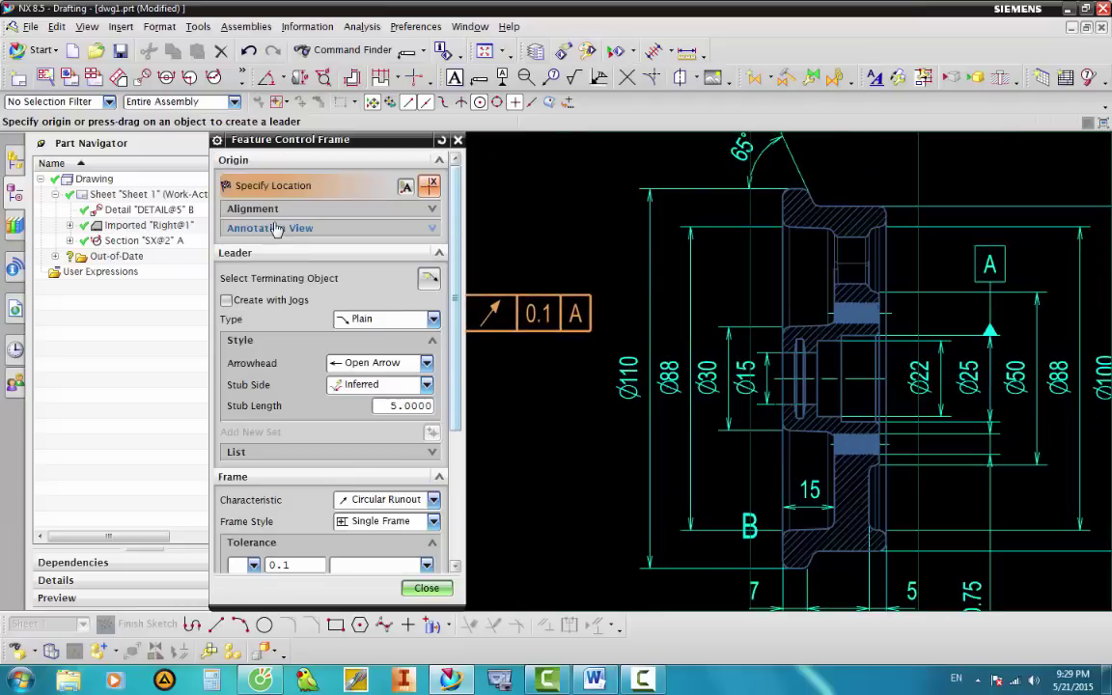
# Attach the 0.1 | A runout frame's leader to the inner bore edge and place it left of the section.
pyautogui.click(246, 278)
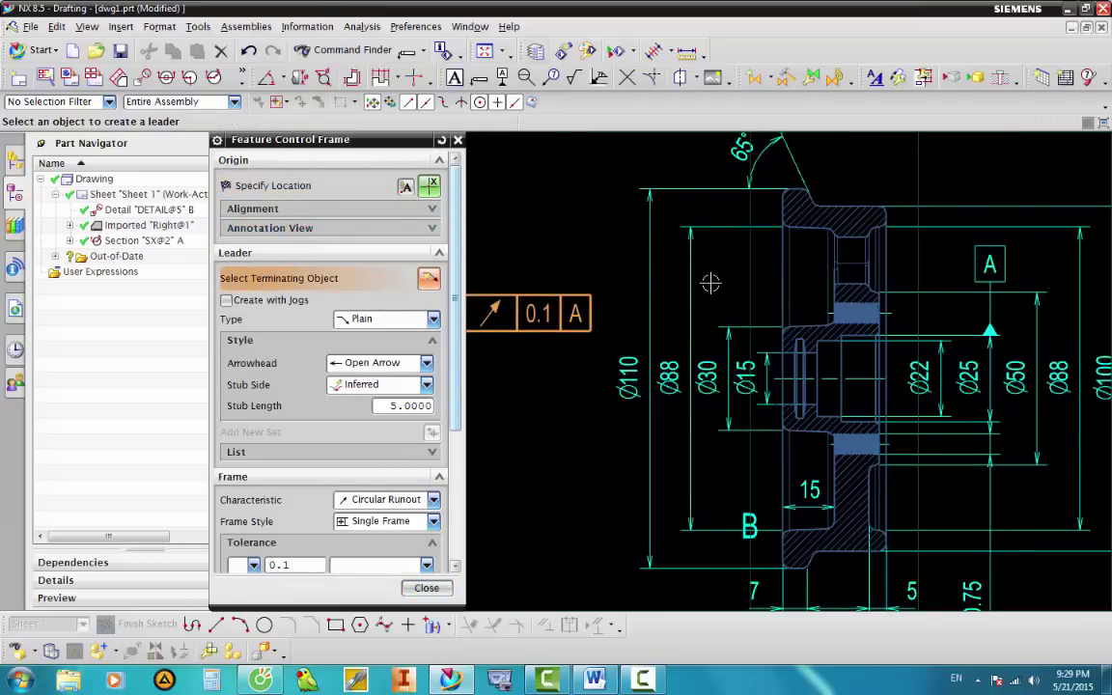
pyautogui.scroll(2, 830, 308)
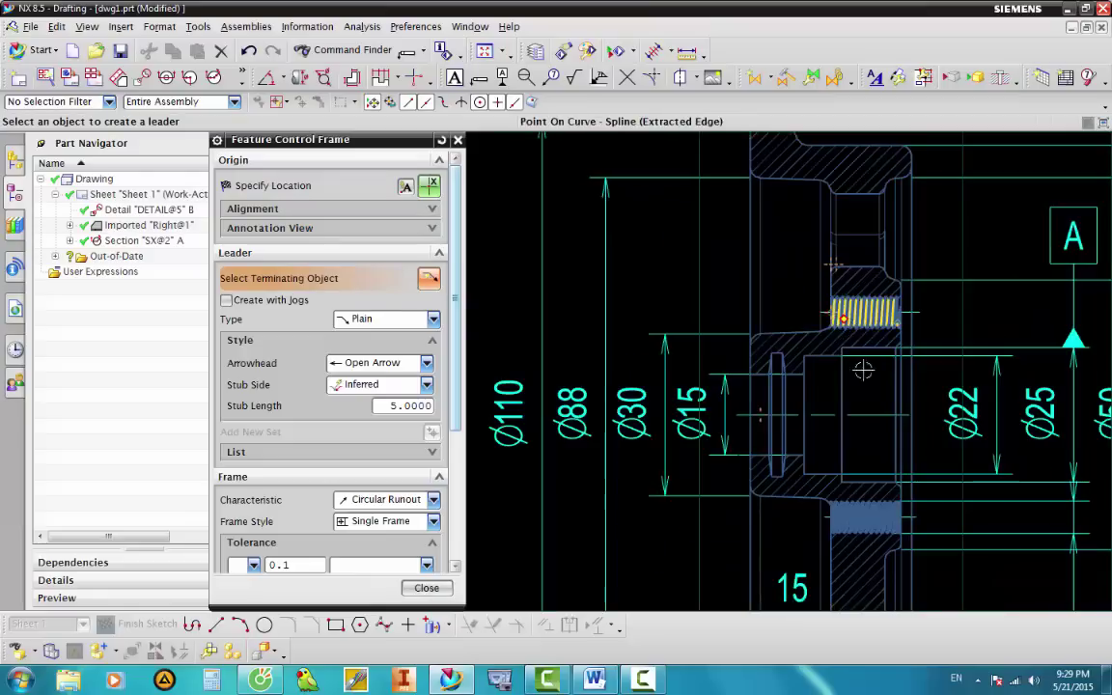
pyautogui.scroll(1, 854, 366)
pyautogui.scroll(1, 843, 367)
pyautogui.scroll(1, 841, 375)
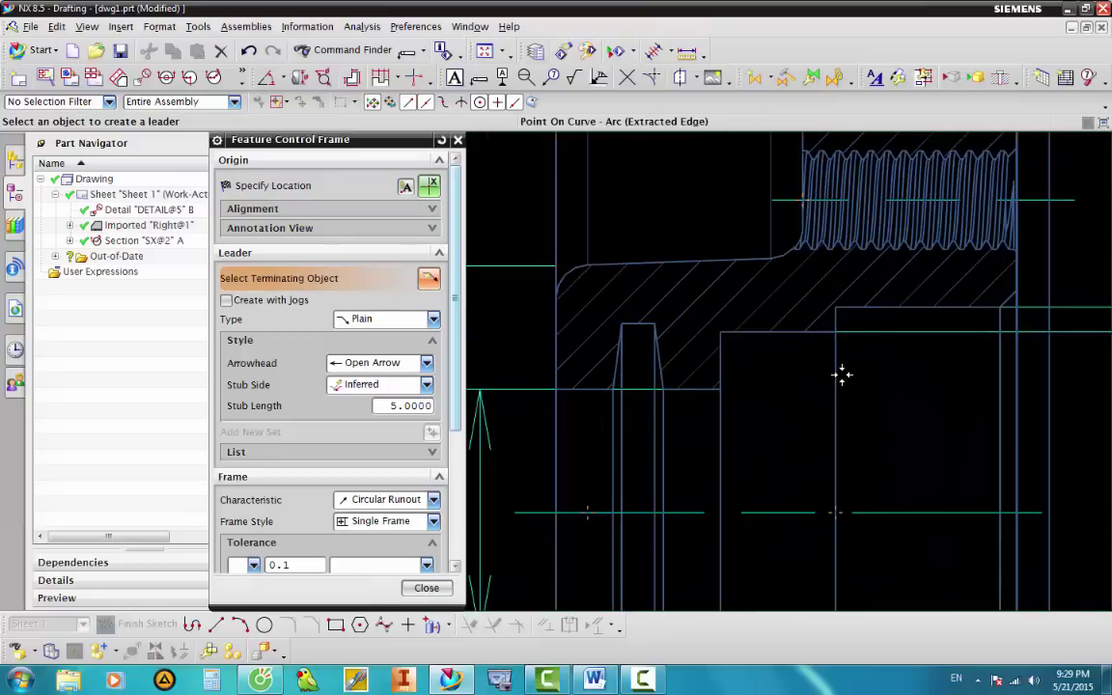
pyautogui.scroll(1, 839, 328)
pyautogui.scroll(1, 836, 319)
pyautogui.scroll(-2, 837, 322)
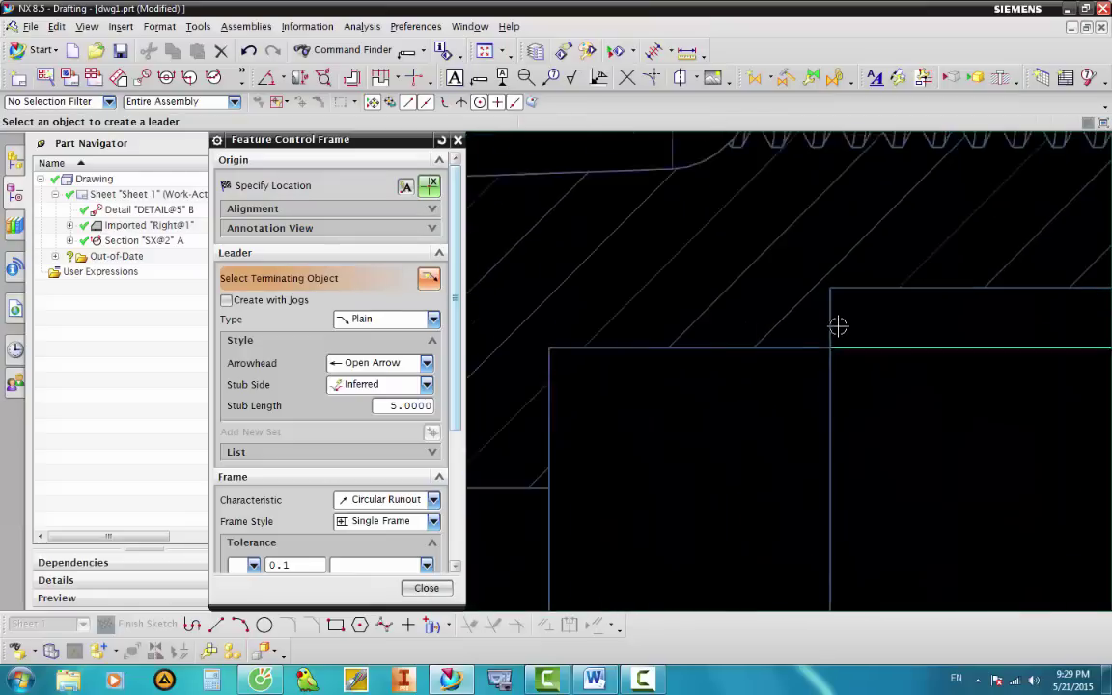
pyautogui.scroll(-2, 838, 328)
pyautogui.scroll(2, 838, 329)
pyautogui.scroll(2, 835, 321)
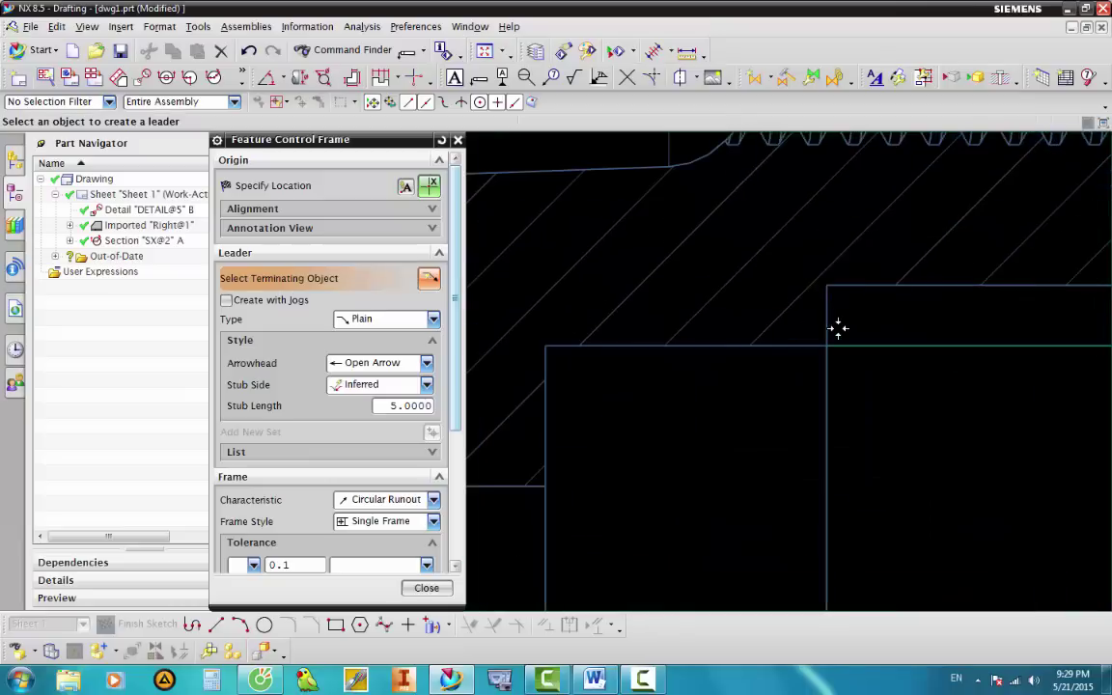
pyautogui.scroll(-2, 824, 328)
pyautogui.scroll(-1, 772, 321)
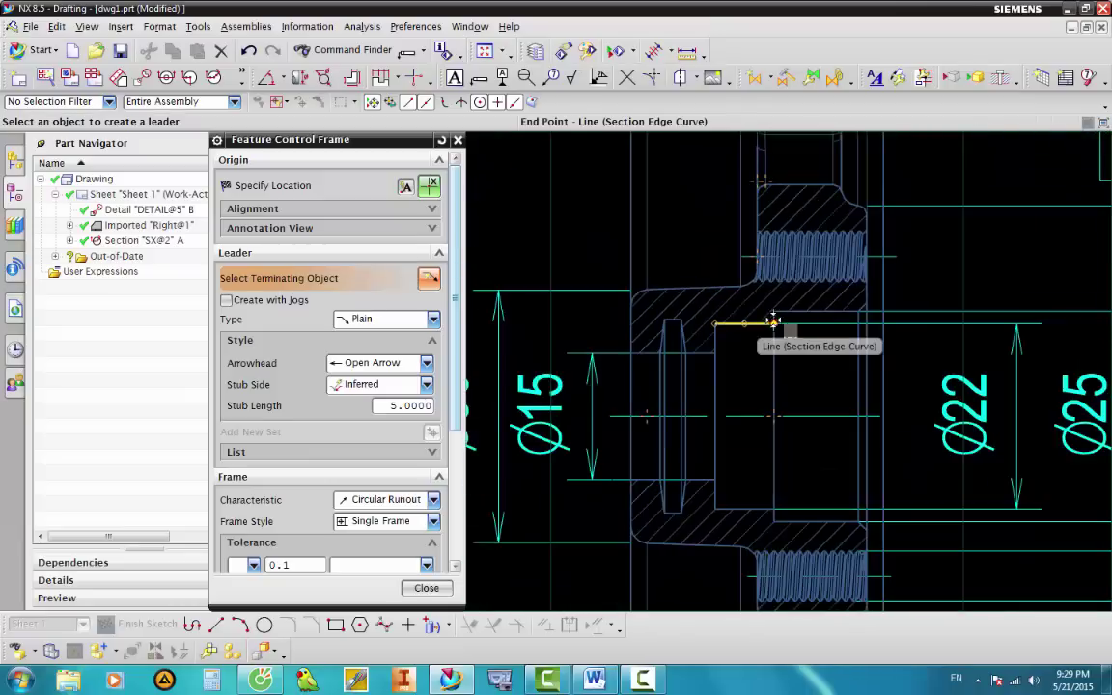
pyautogui.scroll(3, 777, 316)
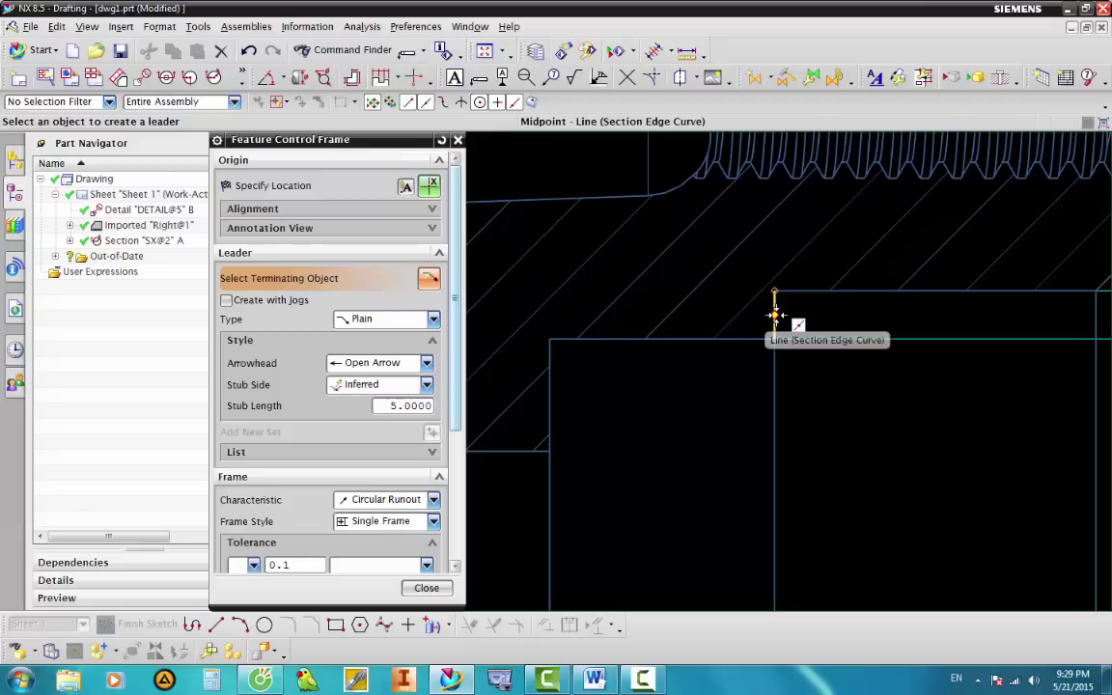
pyautogui.scroll(3, 776, 304)
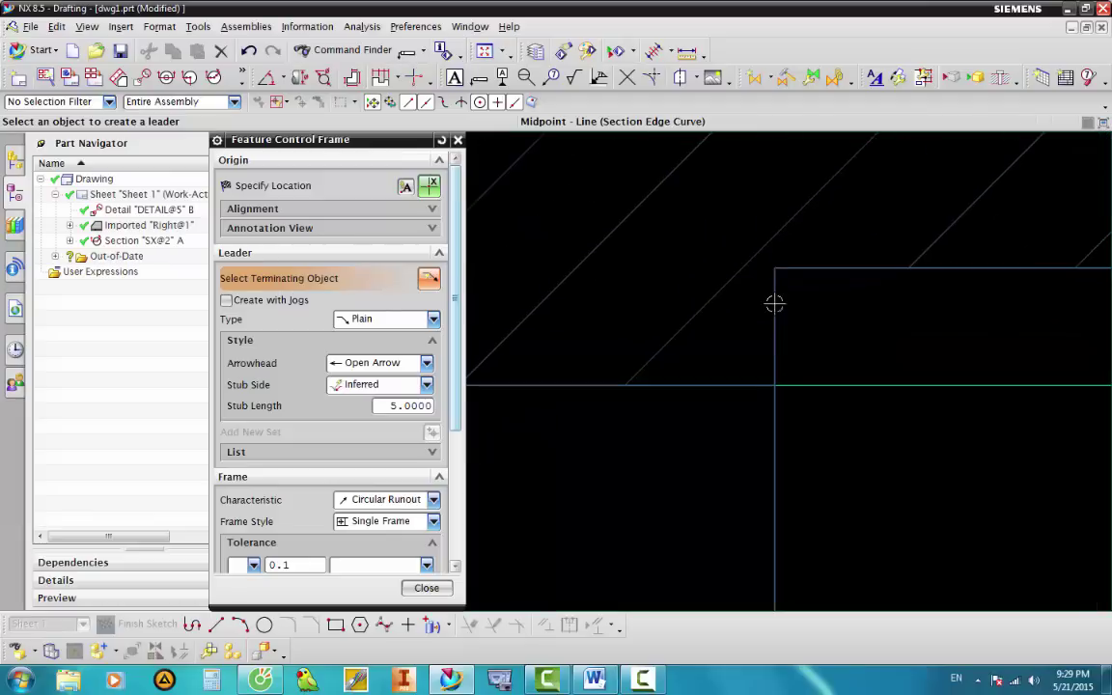
pyautogui.click(775, 292)
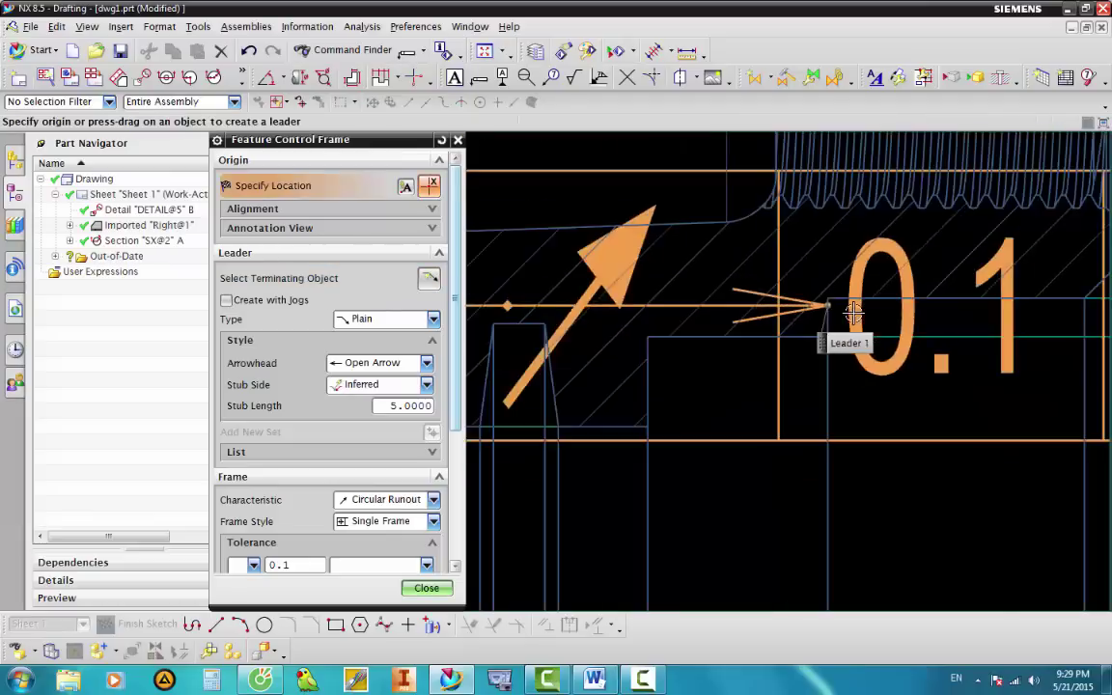
pyautogui.scroll(-5, 801, 313)
pyautogui.scroll(-2, 733, 275)
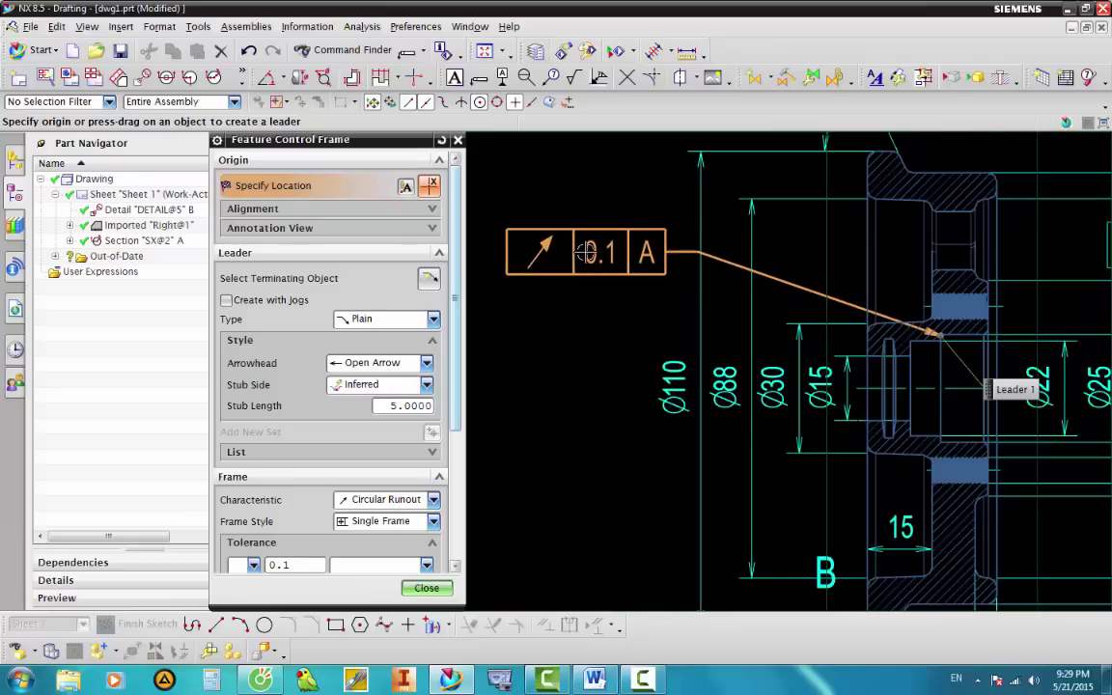
pyautogui.click(585, 252)
# Close the tolerance frame tool, leaving the runout frame on the sheet.
pyautogui.press('Escape')
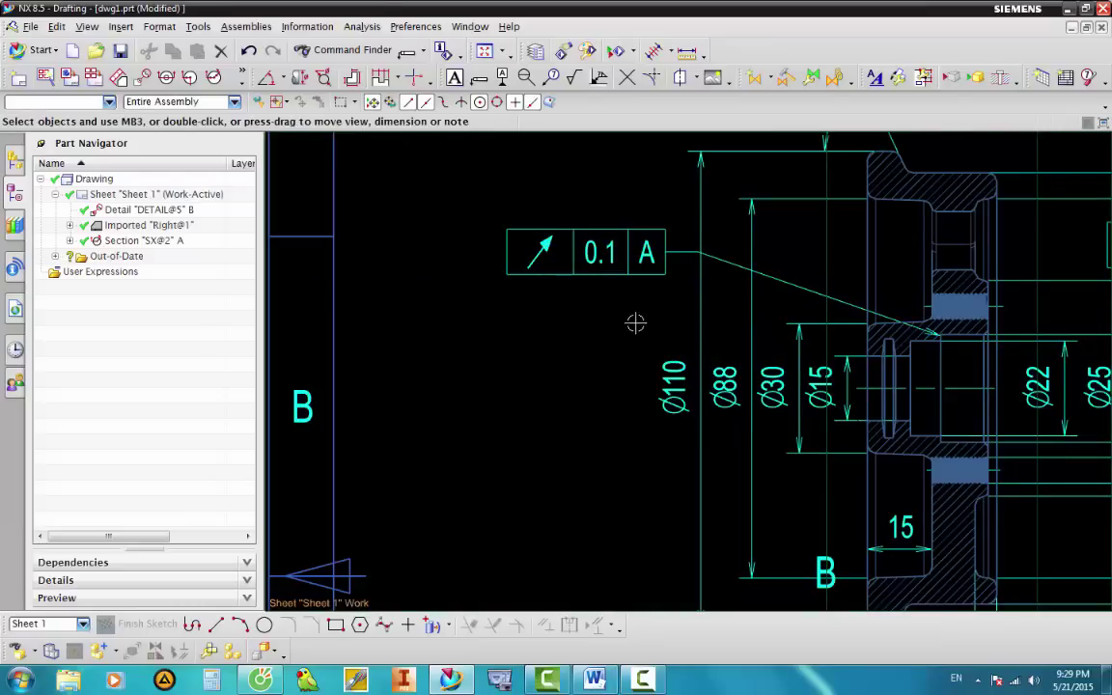
pyautogui.scroll(-1, 769, 385)
pyautogui.scroll(1, 769, 355)
pyautogui.scroll(3, 769, 322)
pyautogui.scroll(-1, 718, 285)
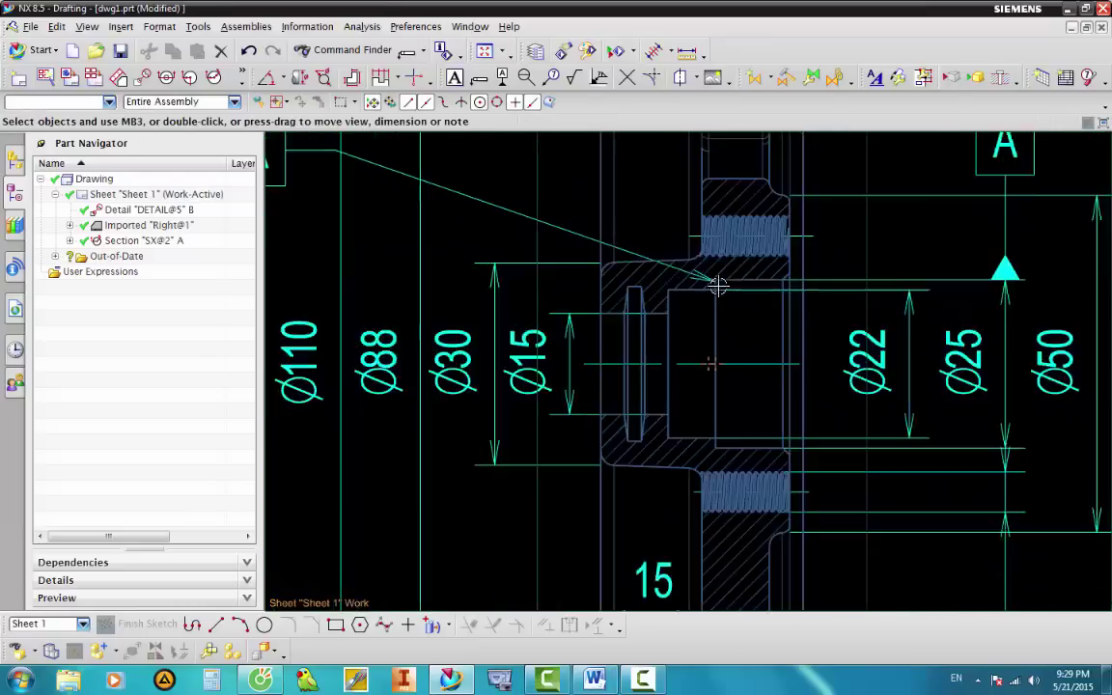
pyautogui.scroll(-5, 718, 286)
pyautogui.scroll(-2, 759, 320)
pyautogui.scroll(1, 762, 350)
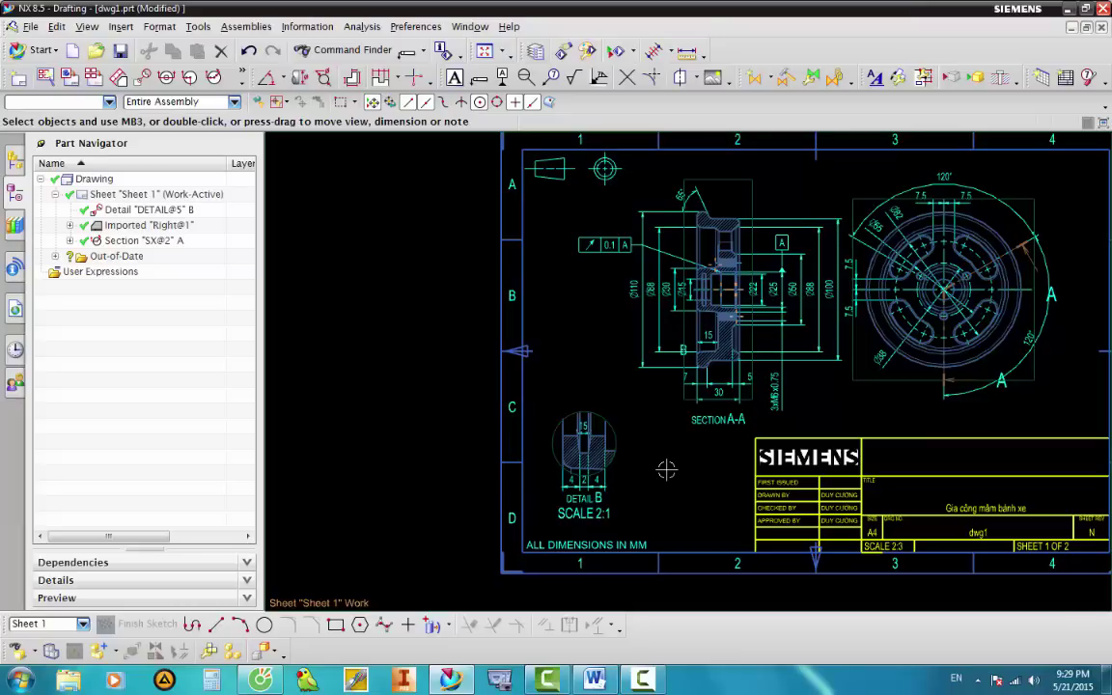
# Zoom in on the Ø22 bore corner and start a new circular detail view.
pyautogui.scroll(3, 741, 425)
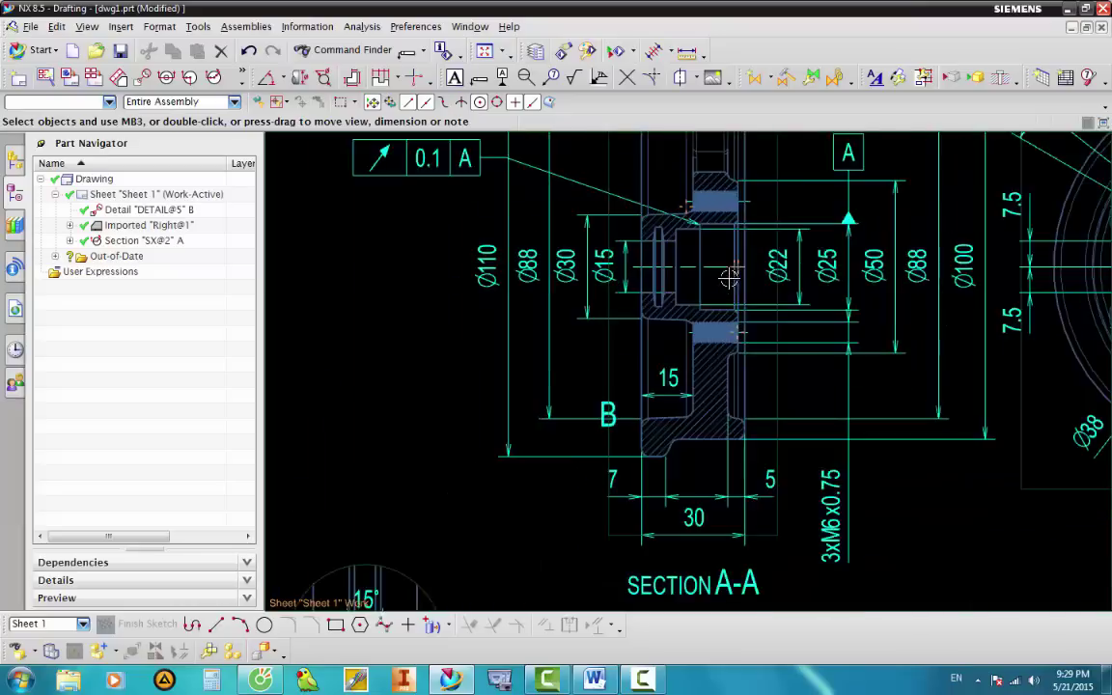
pyautogui.scroll(3, 741, 425)
pyautogui.scroll(2, 741, 421)
pyautogui.scroll(-1, 737, 333)
pyautogui.scroll(-4, 737, 333)
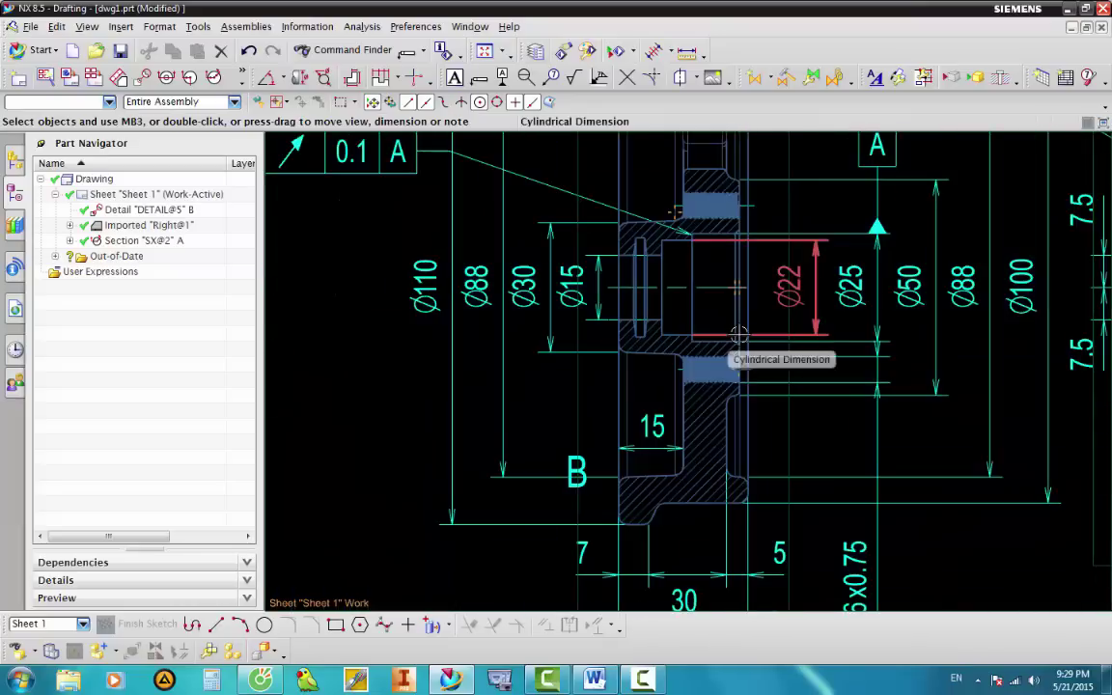
pyautogui.scroll(3, 737, 333)
pyautogui.scroll(-2, 735, 257)
pyautogui.scroll(1, 734, 256)
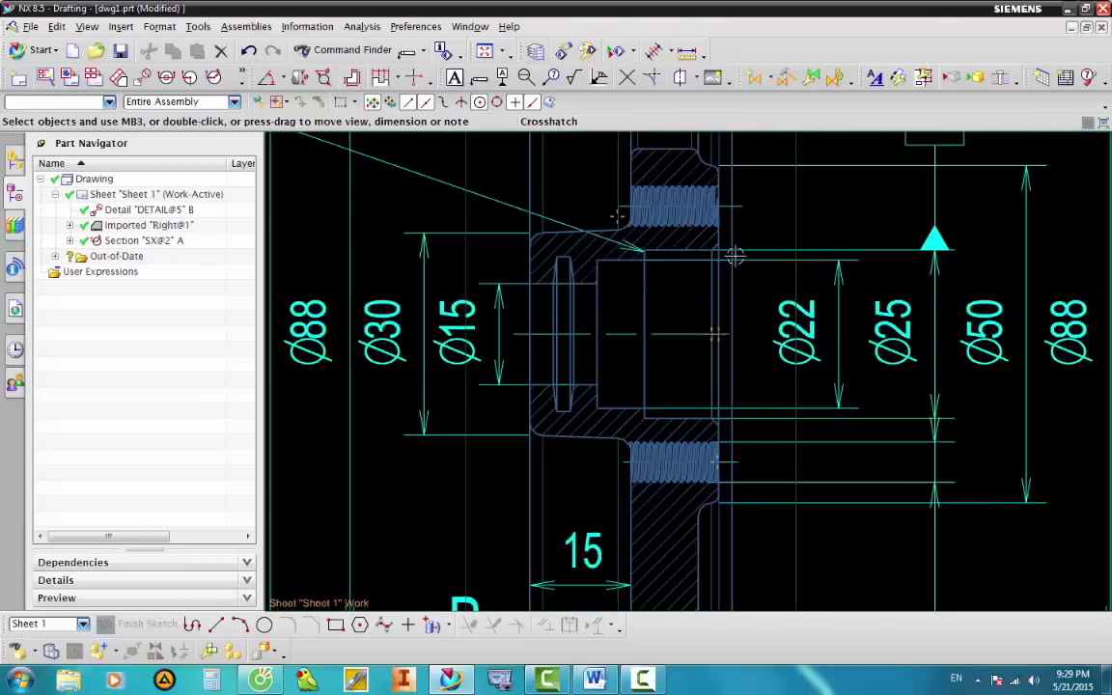
pyautogui.scroll(-3, 734, 257)
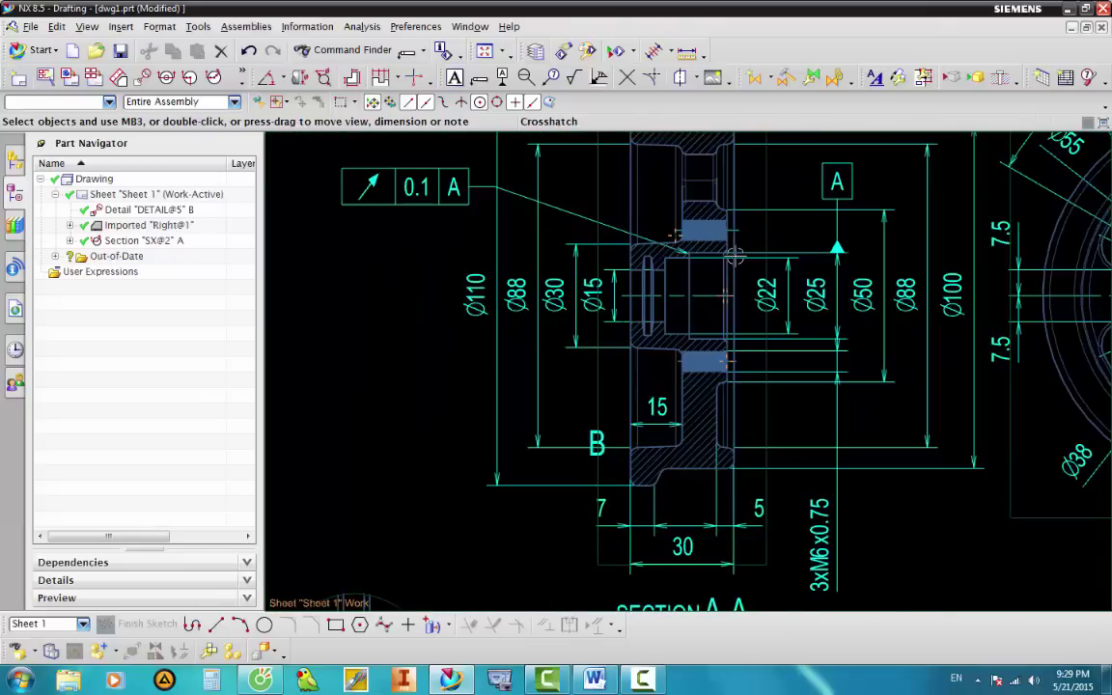
pyautogui.scroll(3, 734, 257)
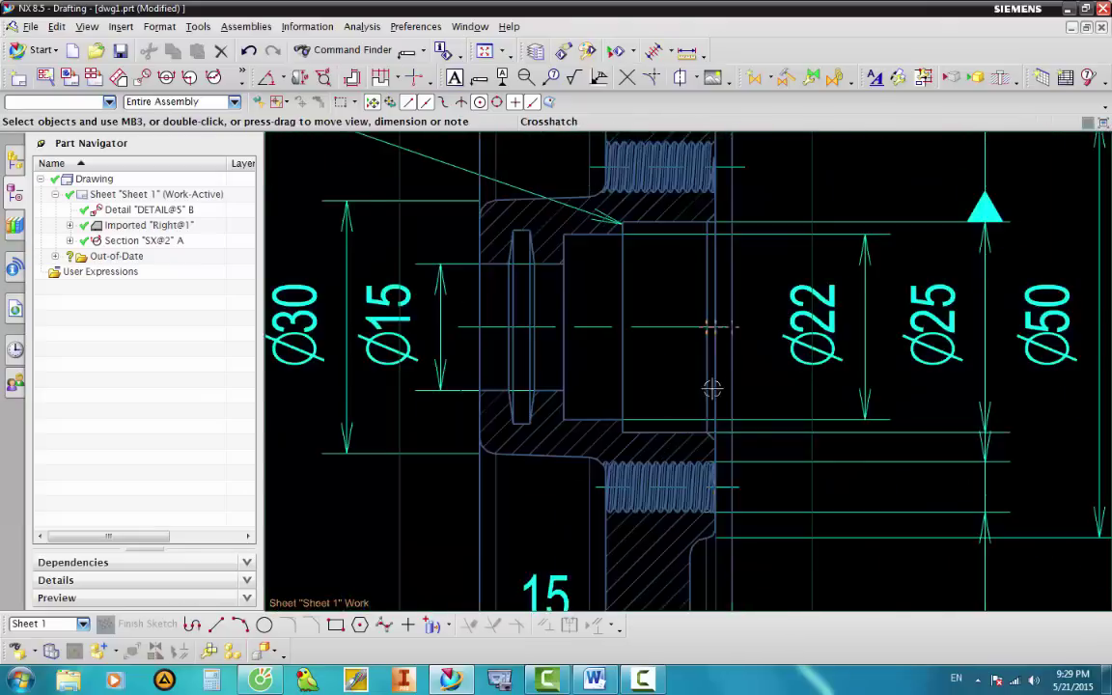
pyautogui.scroll(3, 729, 259)
pyautogui.click(142, 79)
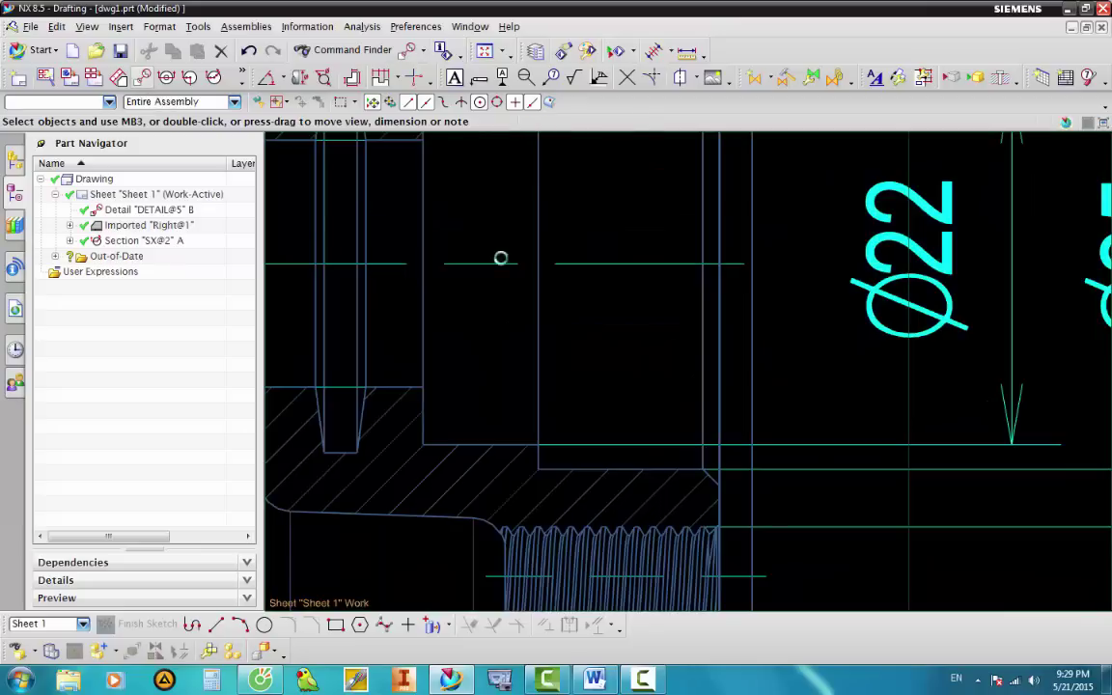
pyautogui.scroll(3, 710, 477)
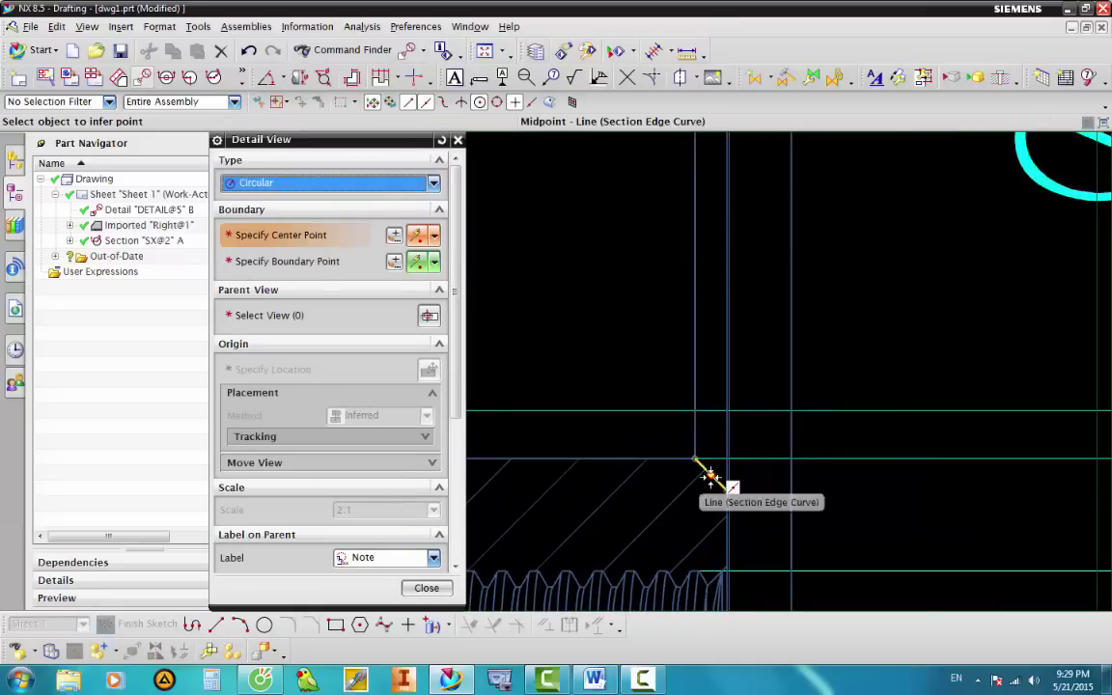
# Define the detail circle with its centre at the bore corner and set its size.
pyautogui.click(710, 473)
pyautogui.click(672, 395)
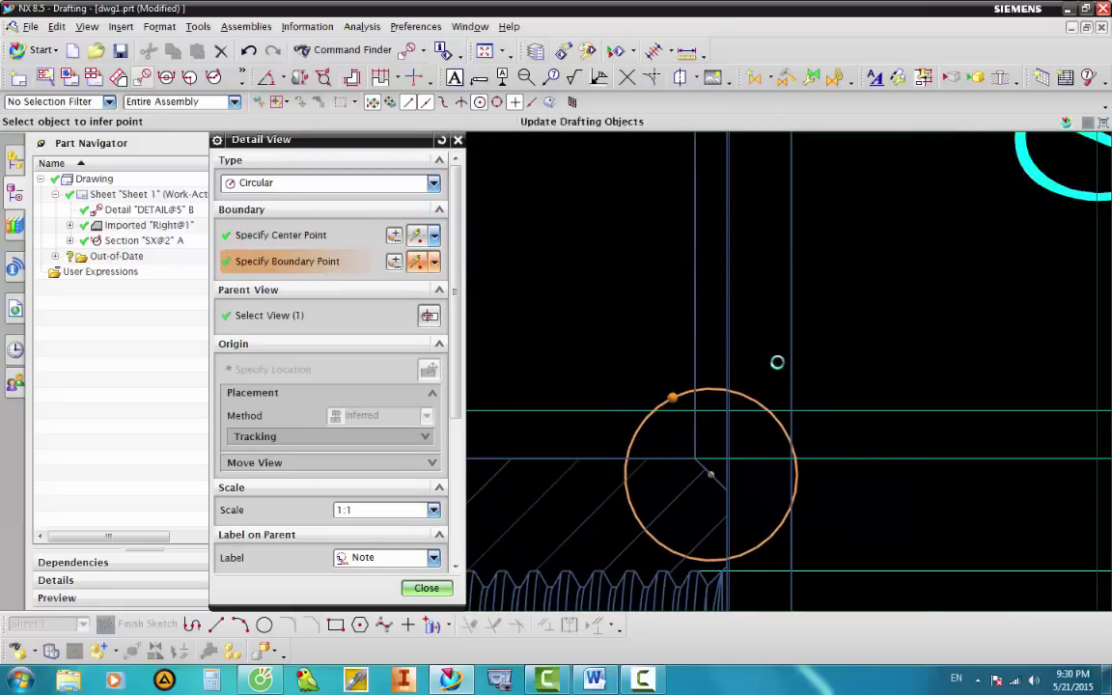
pyautogui.scroll(-6, 775, 364)
pyautogui.scroll(-2, 752, 396)
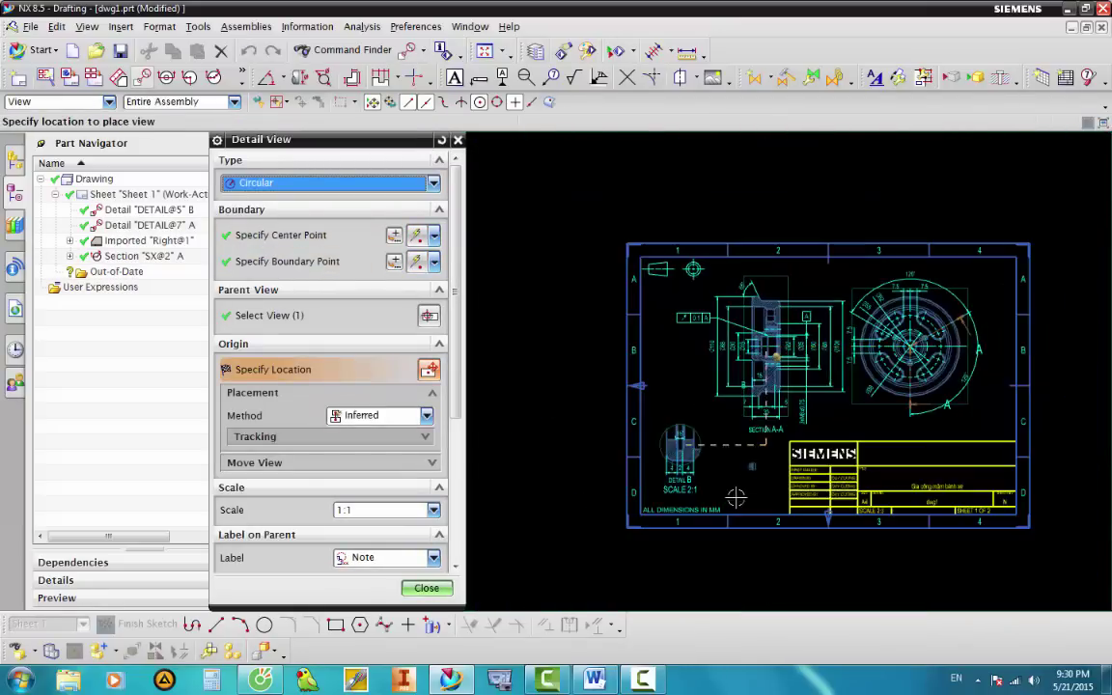
pyautogui.scroll(3, 720, 421)
pyautogui.scroll(2, 720, 425)
# Set the detail scale to 2:1 and place DETAIL C left of Section A-A.
pyautogui.click(372, 511)
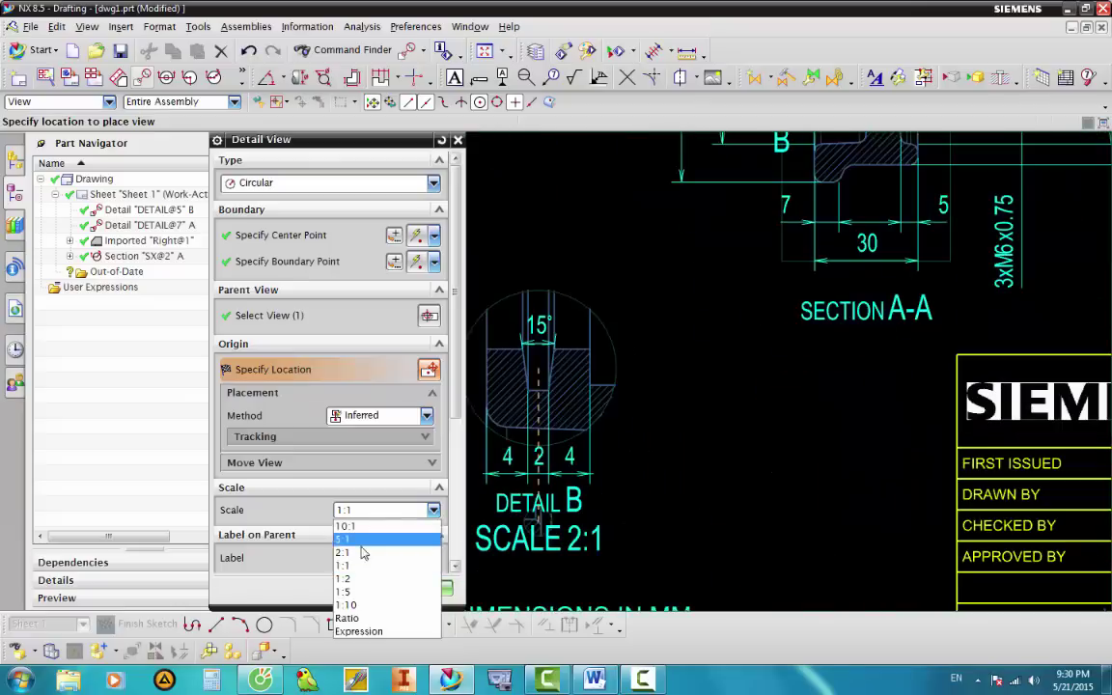
pyautogui.click(358, 554)
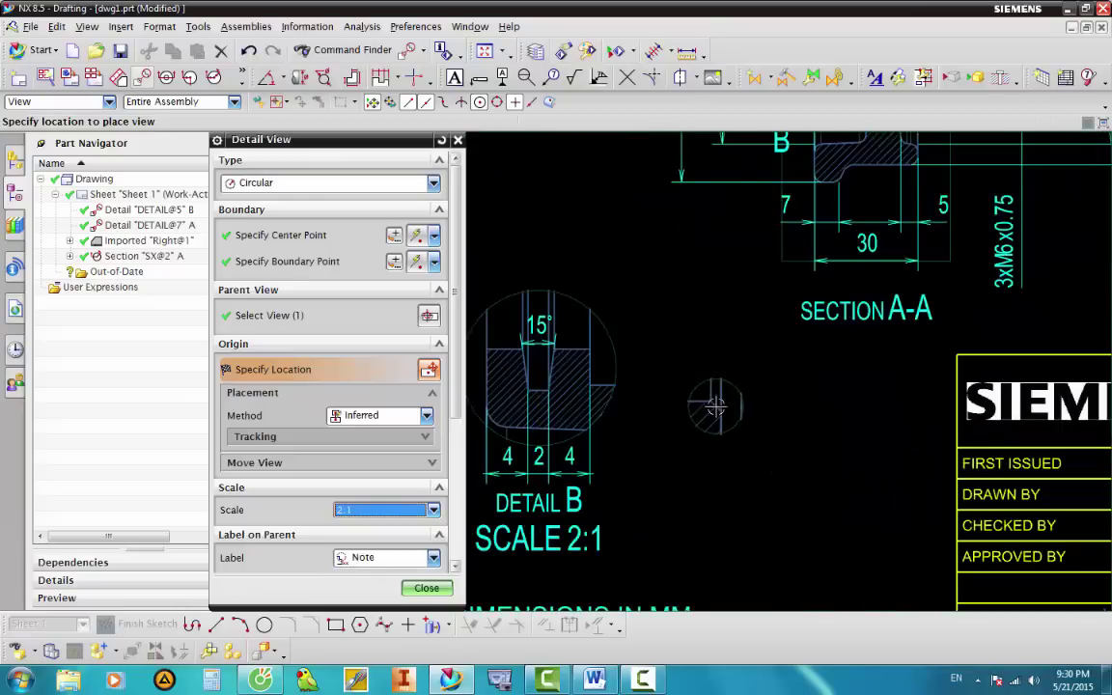
pyautogui.scroll(-2, 697, 386)
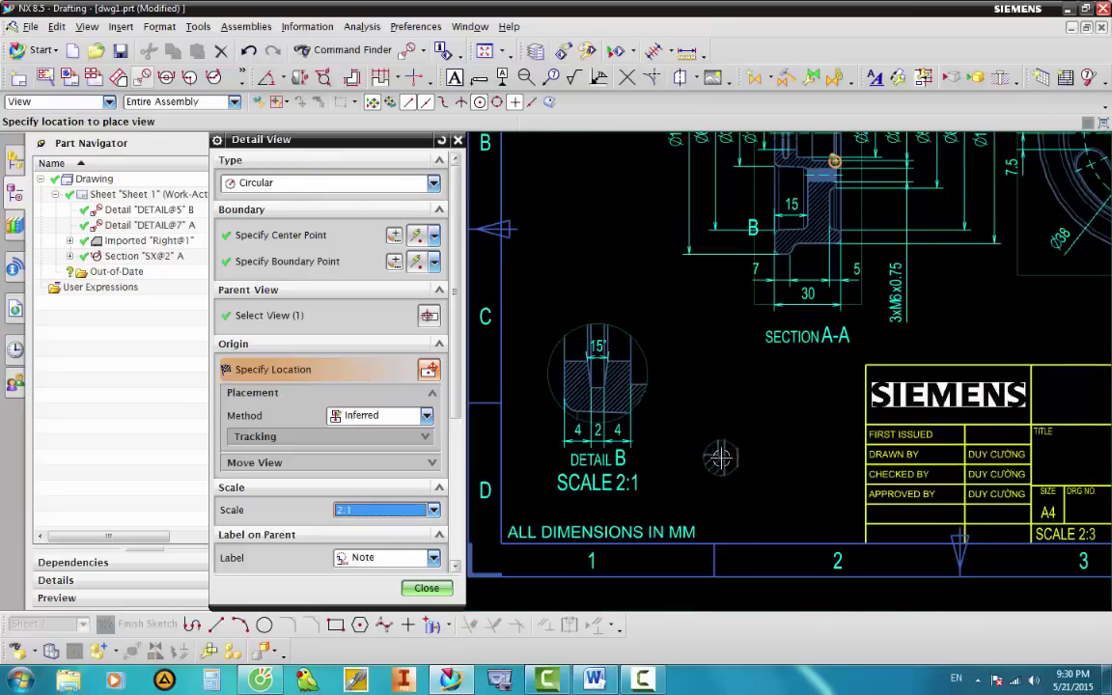
pyautogui.scroll(-3, 720, 459)
pyautogui.scroll(2, 662, 329)
pyautogui.click(652, 331)
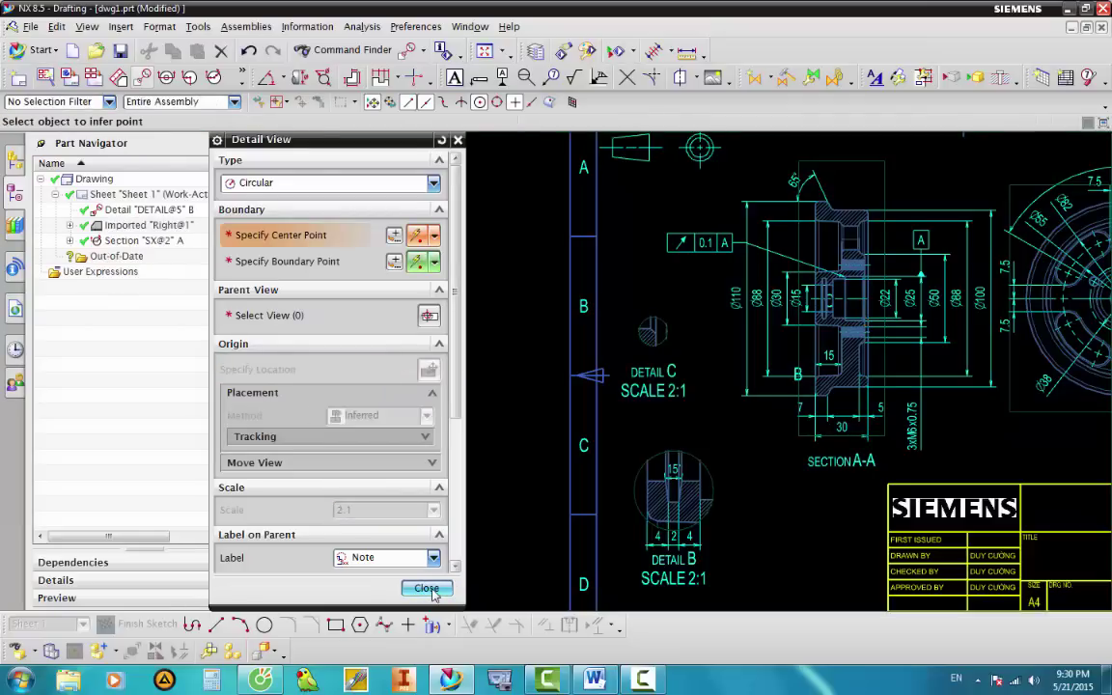
pyautogui.click(426, 588)
# Update the newly created DETAIL C view.
pyautogui.scroll(4, 674, 309)
pyautogui.rightClick(647, 335)
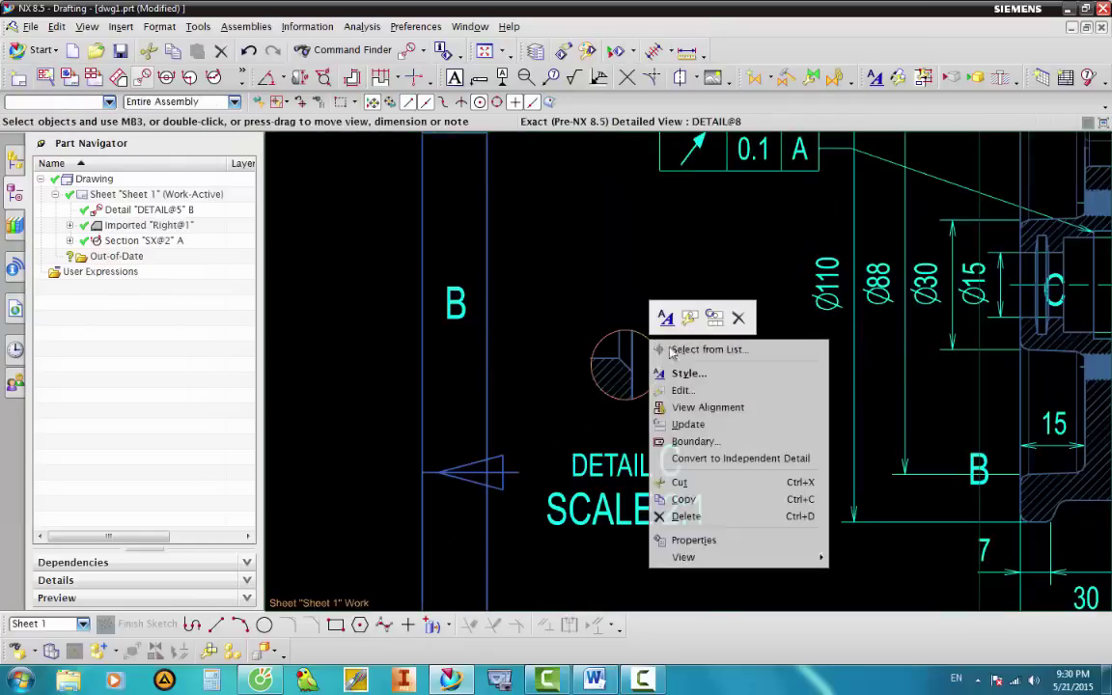
pyautogui.click(711, 459)
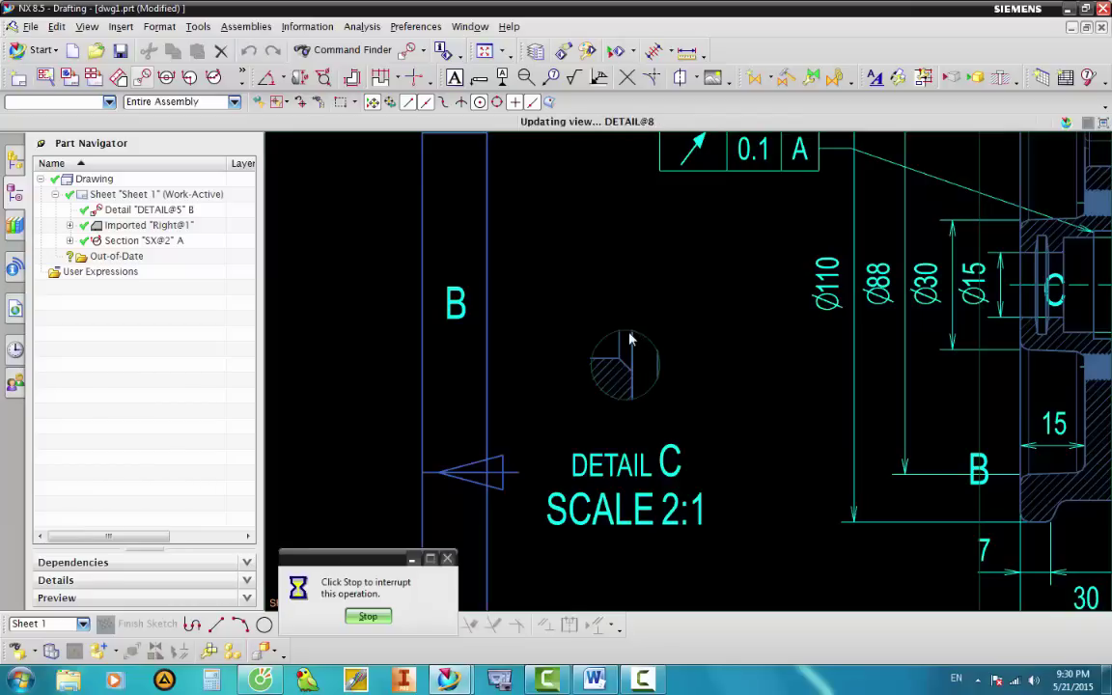
pyautogui.scroll(3, 828, 381)
pyautogui.scroll(3, 828, 381)
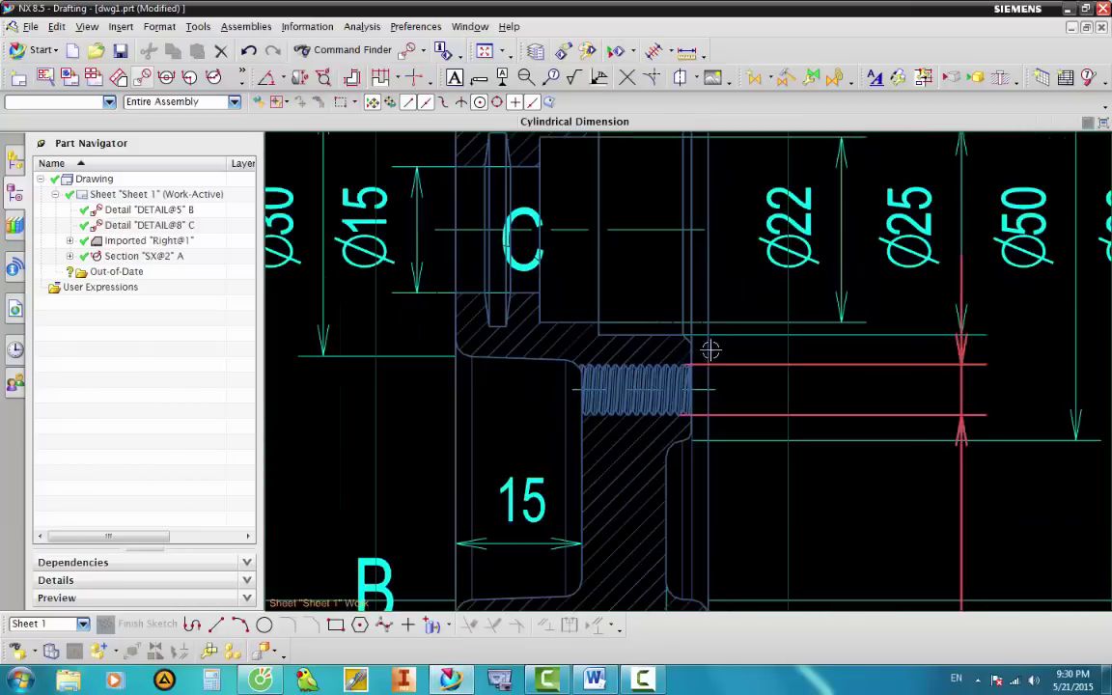
pyautogui.scroll(1, 743, 396)
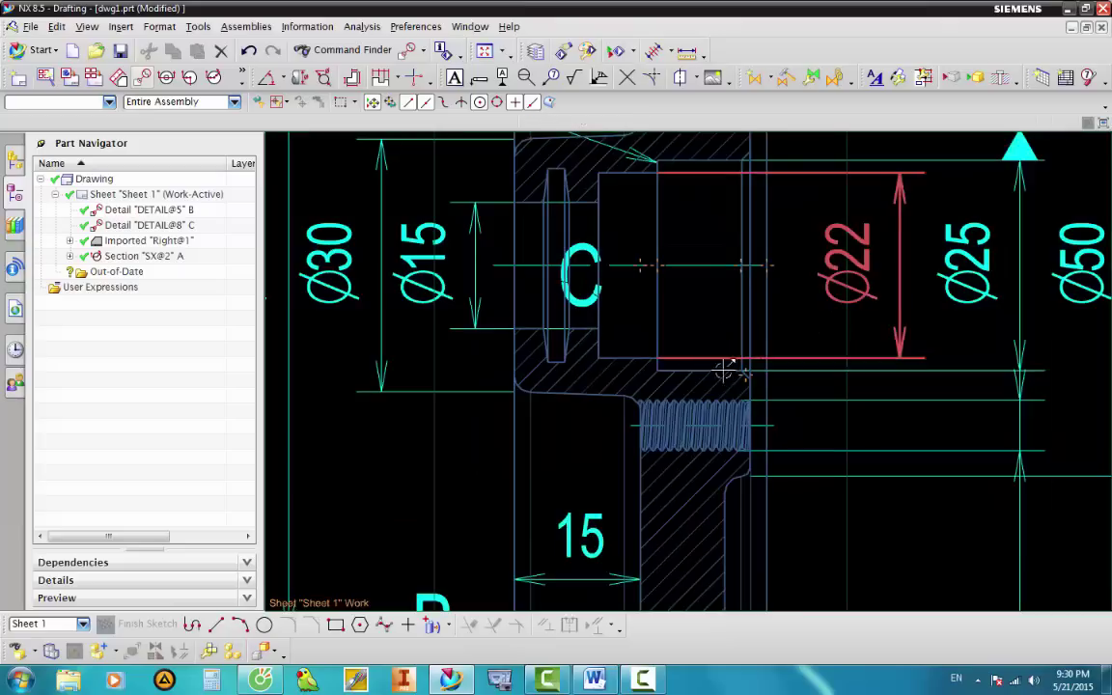
pyautogui.scroll(-3, 761, 307)
pyautogui.scroll(2, 643, 380)
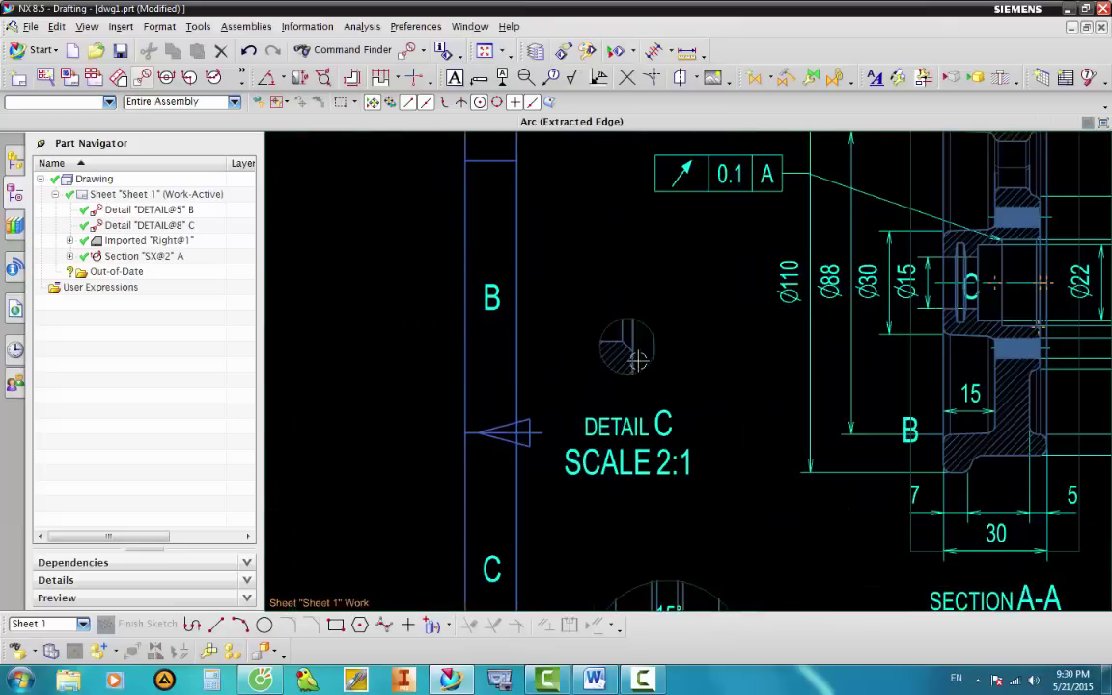
# Edit DETAIL C so its Label on Parent style is Label, and accept the change.
pyautogui.rightClick(647, 362)
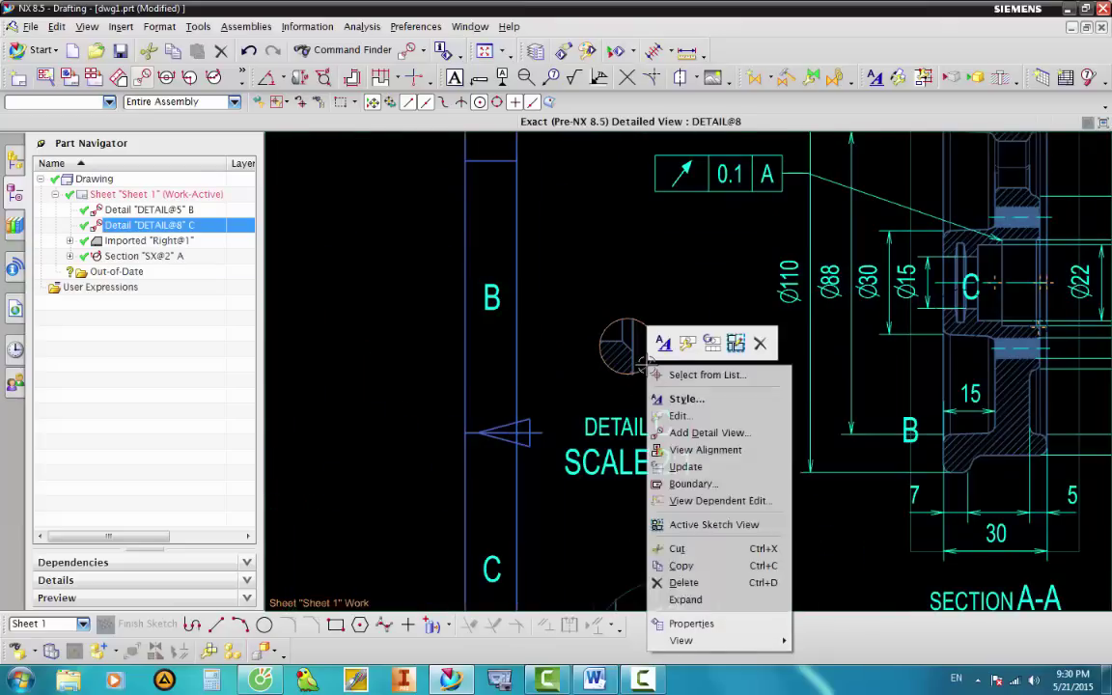
pyautogui.click(676, 414)
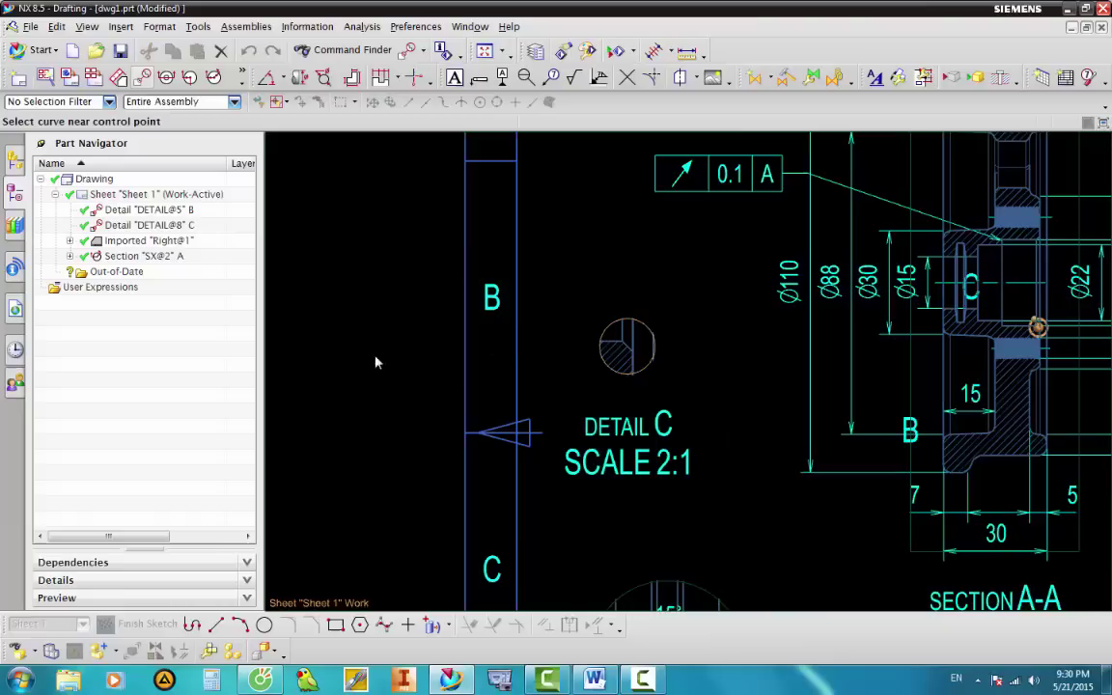
pyautogui.rightClick(646, 362)
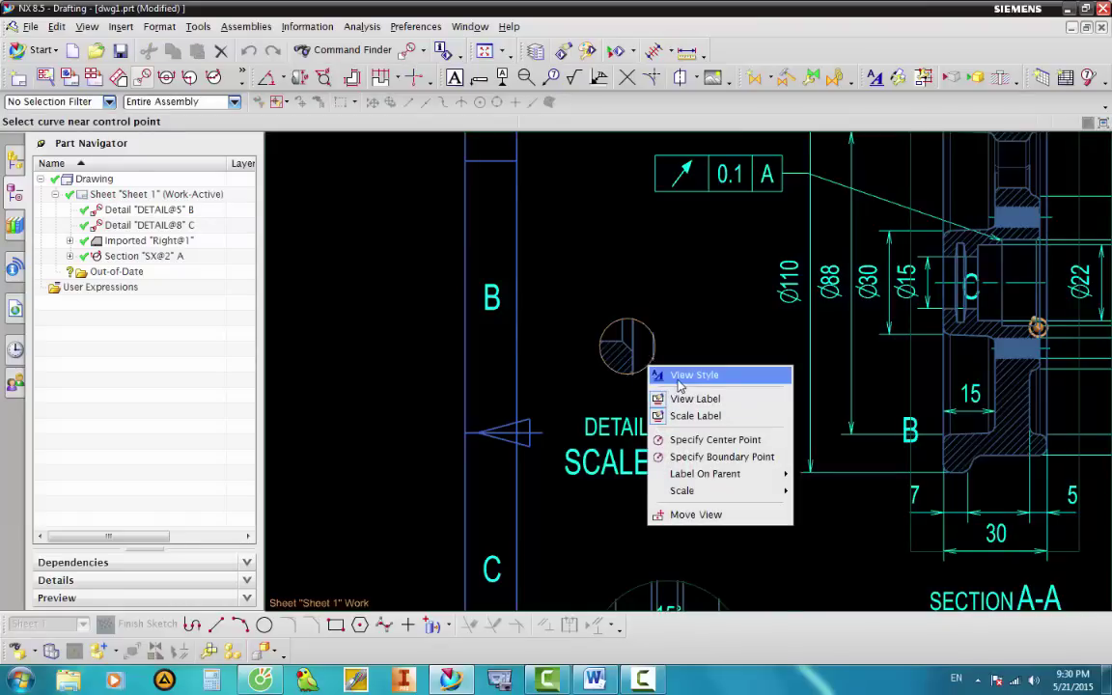
pyautogui.press('Escape')
pyautogui.press('Escape')
pyautogui.rightClick(652, 376)
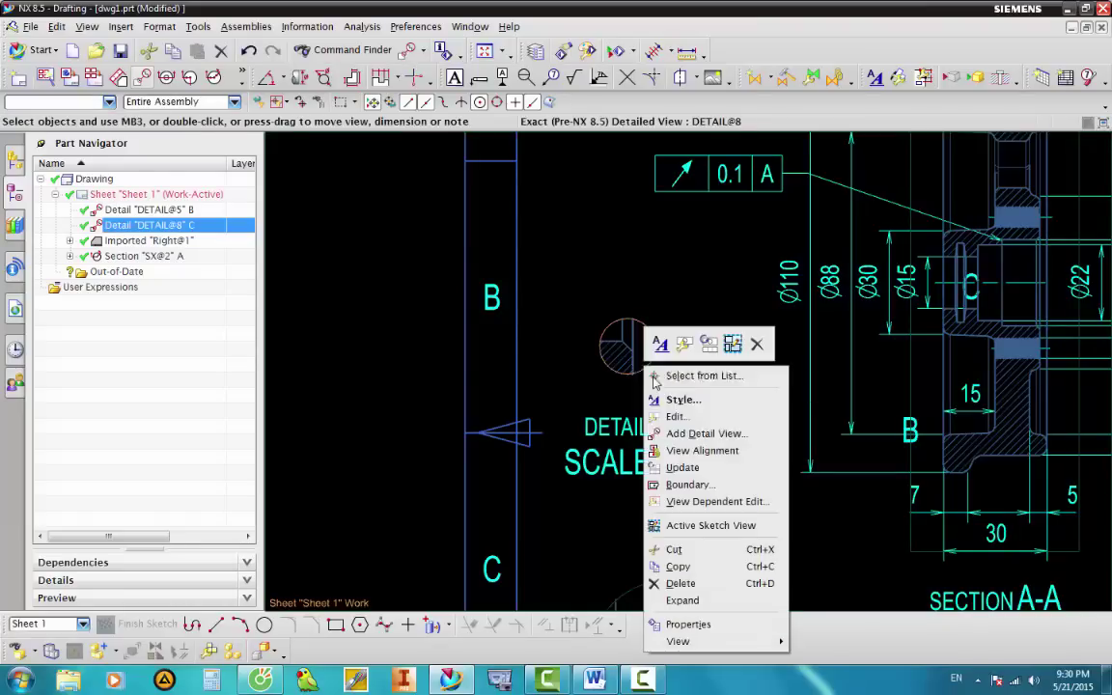
pyautogui.click(676, 416)
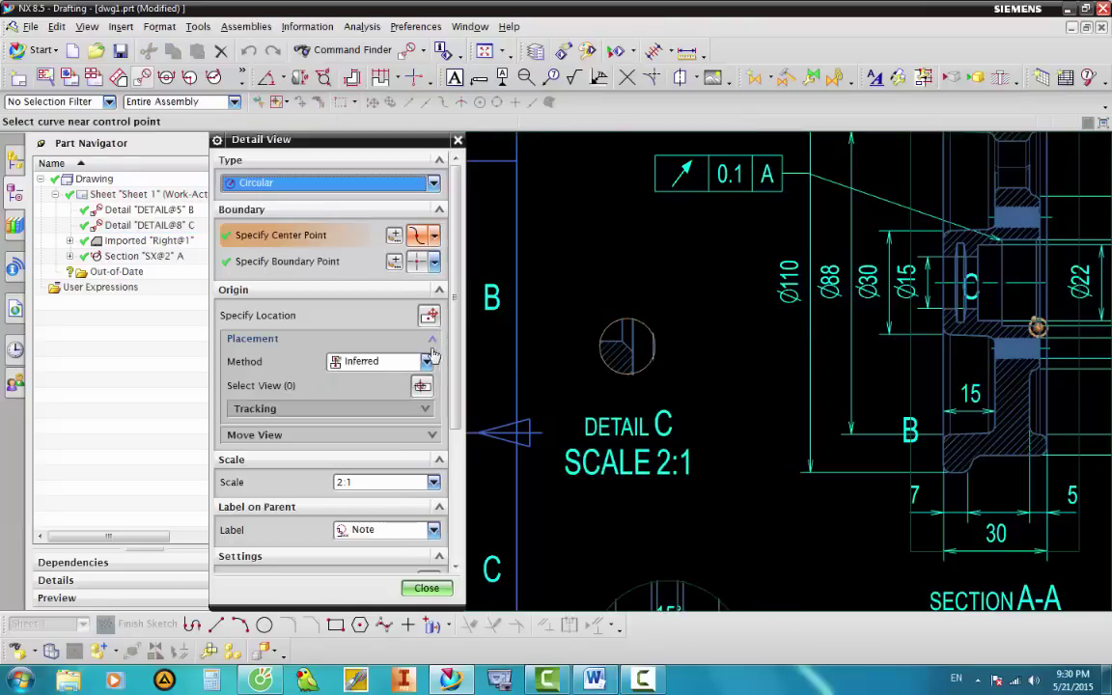
pyautogui.click(376, 537)
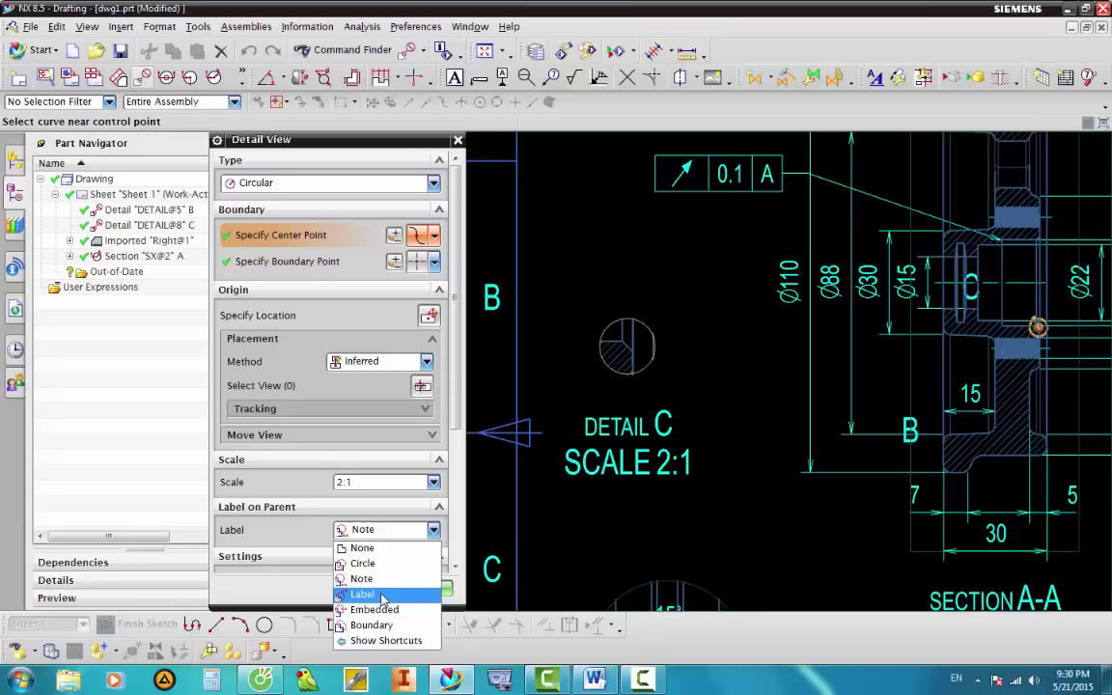
pyautogui.click(382, 594)
pyautogui.scroll(-2, 593, 296)
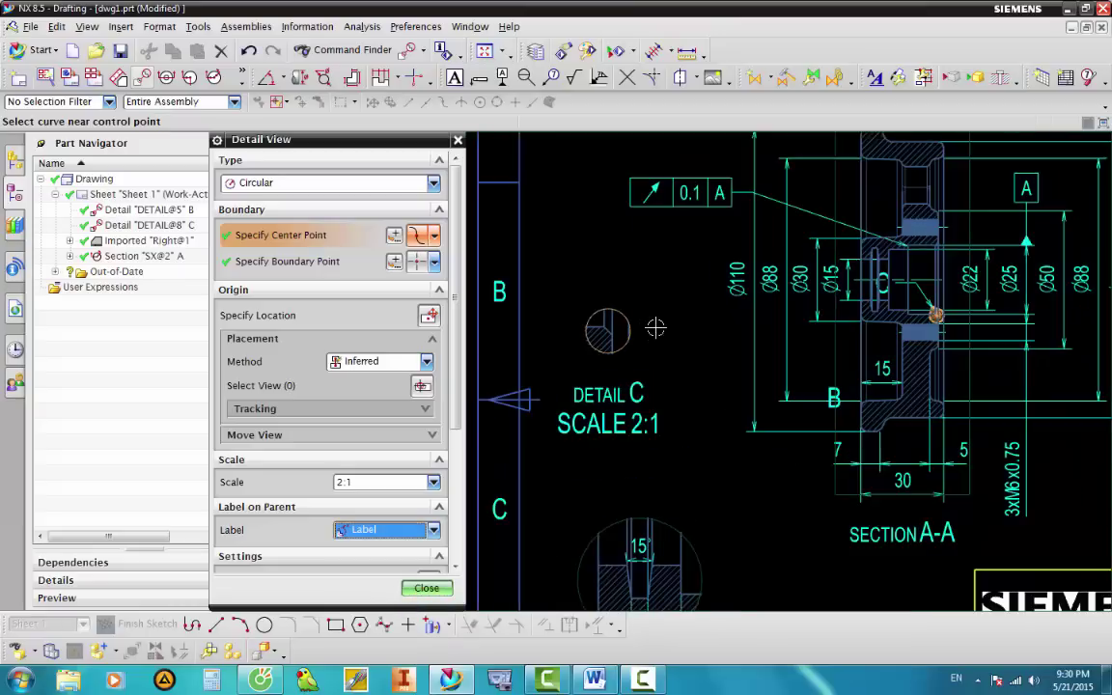
pyautogui.middleClick(593, 295)
pyautogui.scroll(5, 806, 287)
pyautogui.scroll(3, 805, 287)
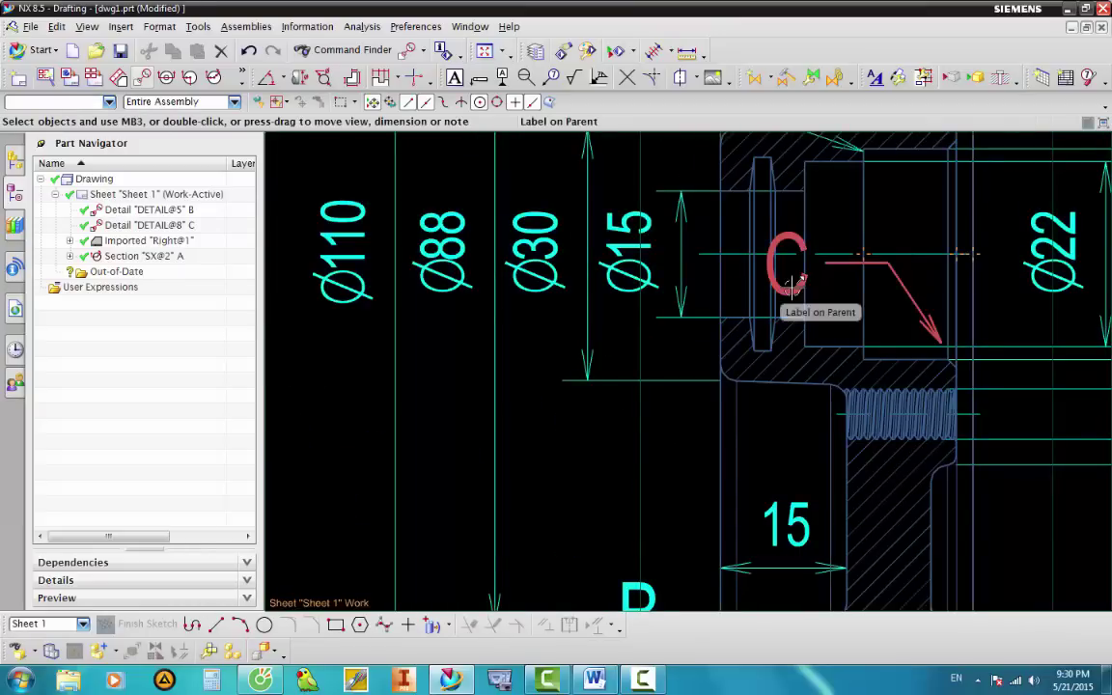
# Nudge the C label slightly up and to the right.
pyautogui.moveTo(806, 286); pyautogui.dragTo(853, 216)
pyautogui.scroll(2, 884, 325)
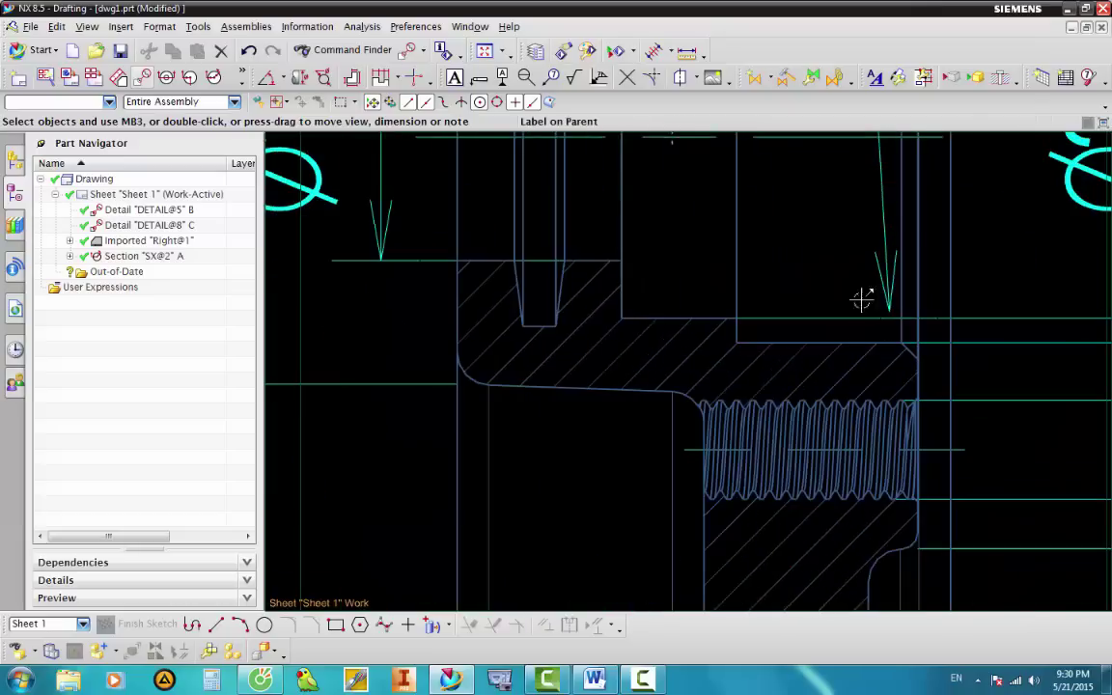
pyautogui.scroll(-3, 866, 304)
pyautogui.scroll(-3, 866, 304)
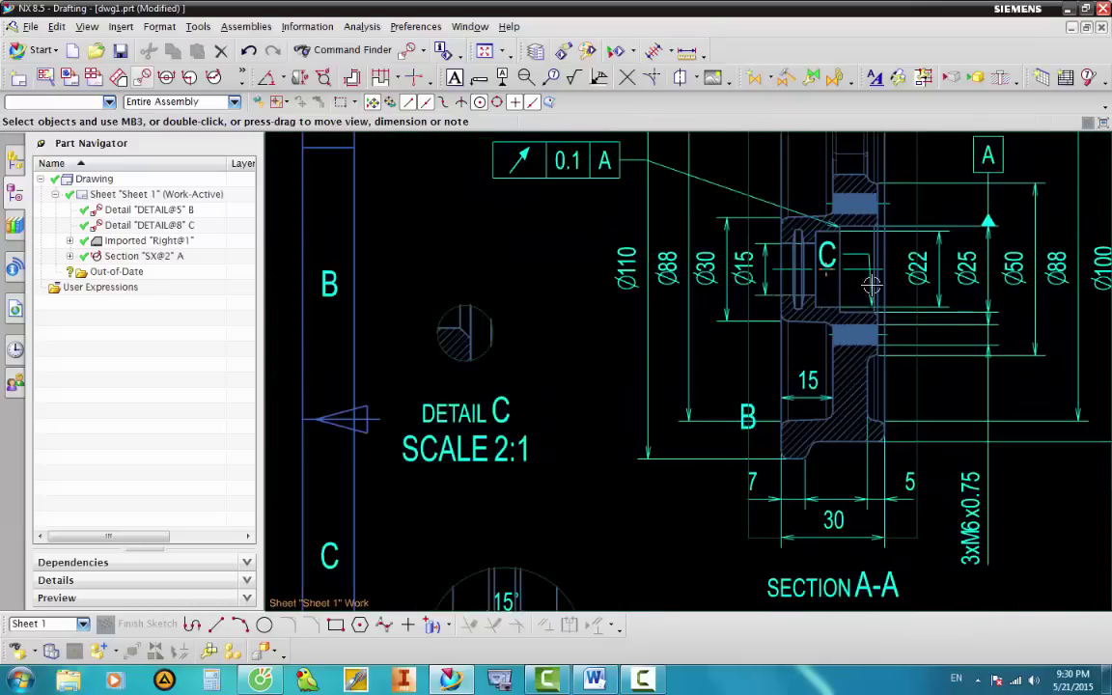
pyautogui.scroll(4, 818, 287)
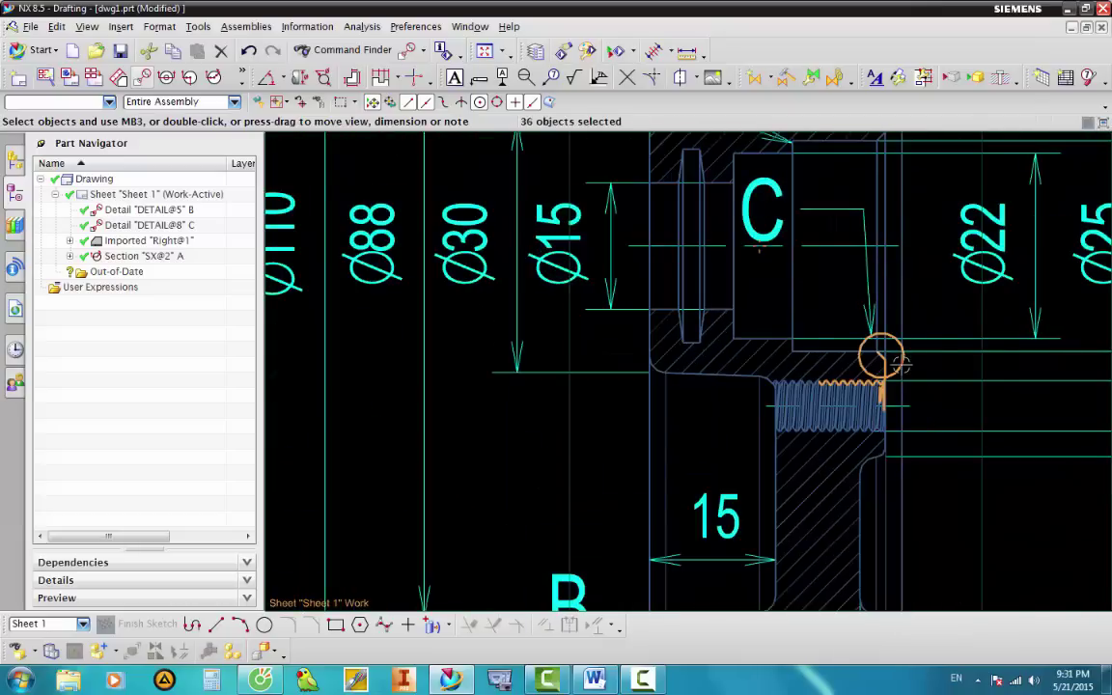
pyautogui.scroll(2, 907, 372)
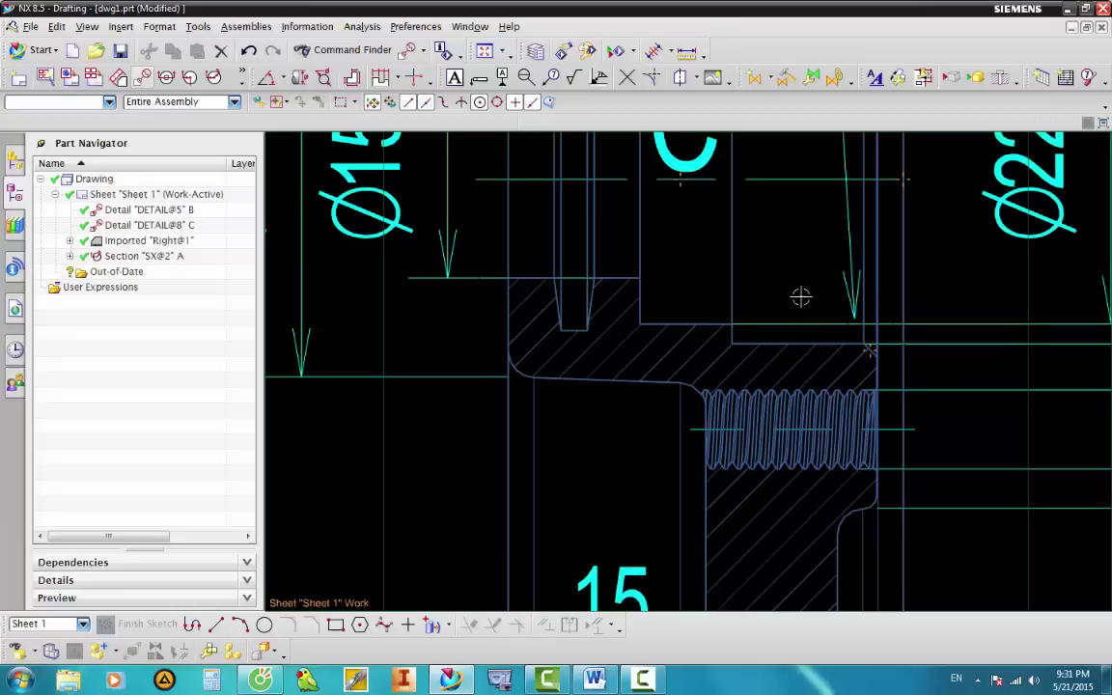
# Recolour the detail circle and thread profile at the bore corner to cyan.
pyautogui.click(926, 371)
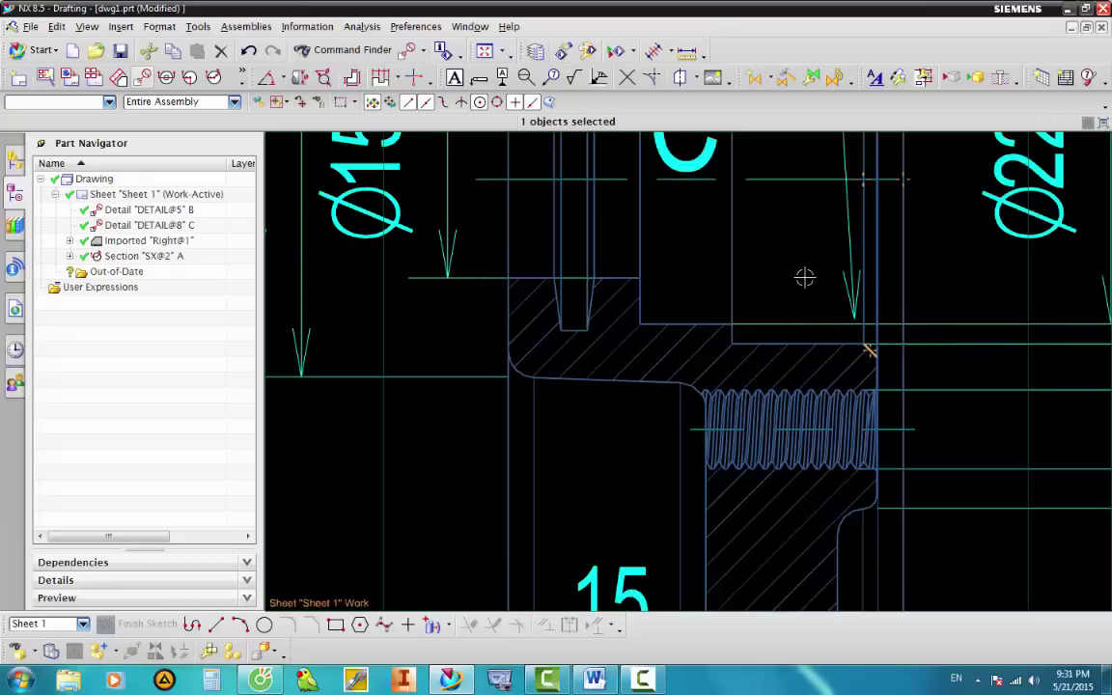
pyautogui.click(924, 391)
pyautogui.scroll(3, 883, 386)
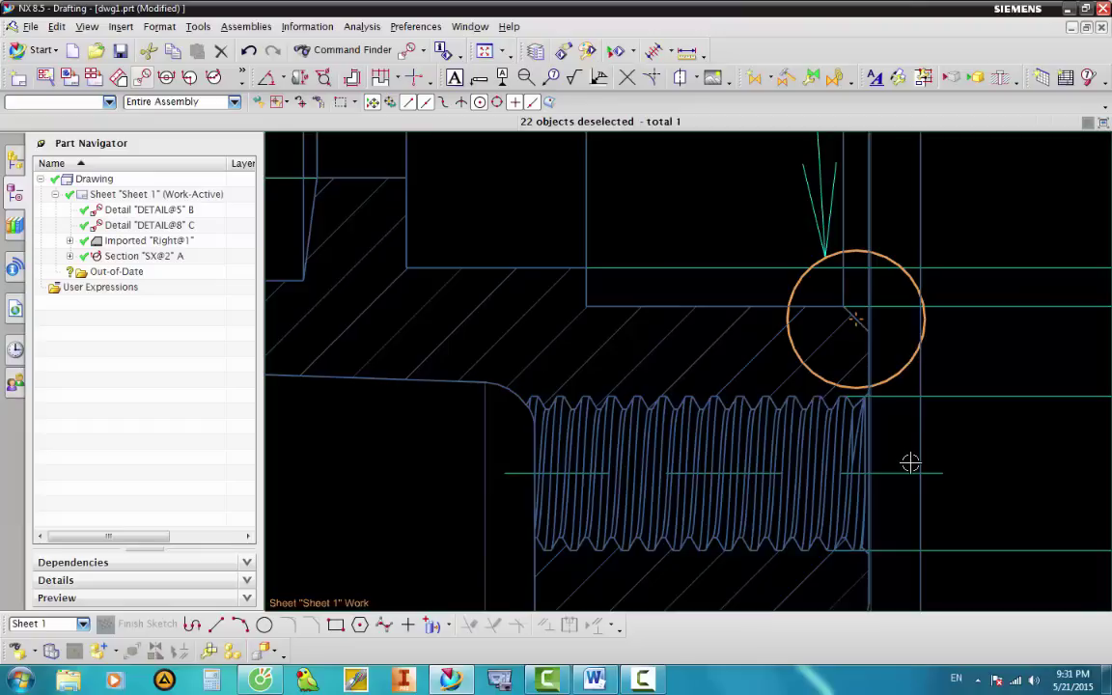
pyautogui.hotkey('ctrl', 'j')
pyautogui.click(397, 226)
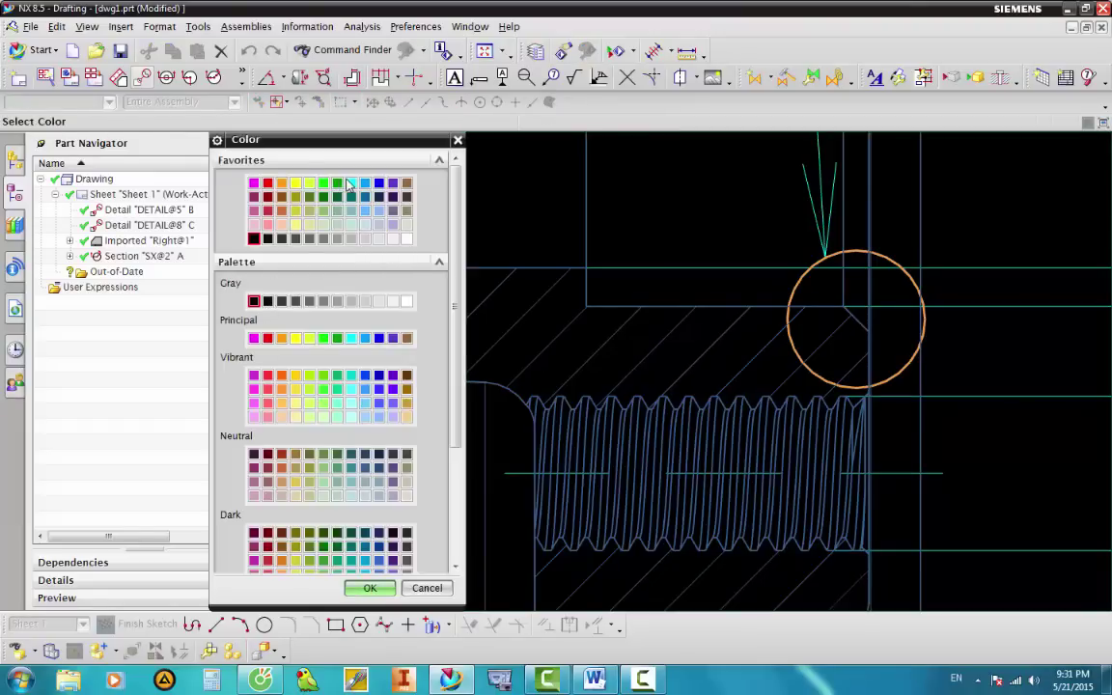
pyautogui.click(369, 589)
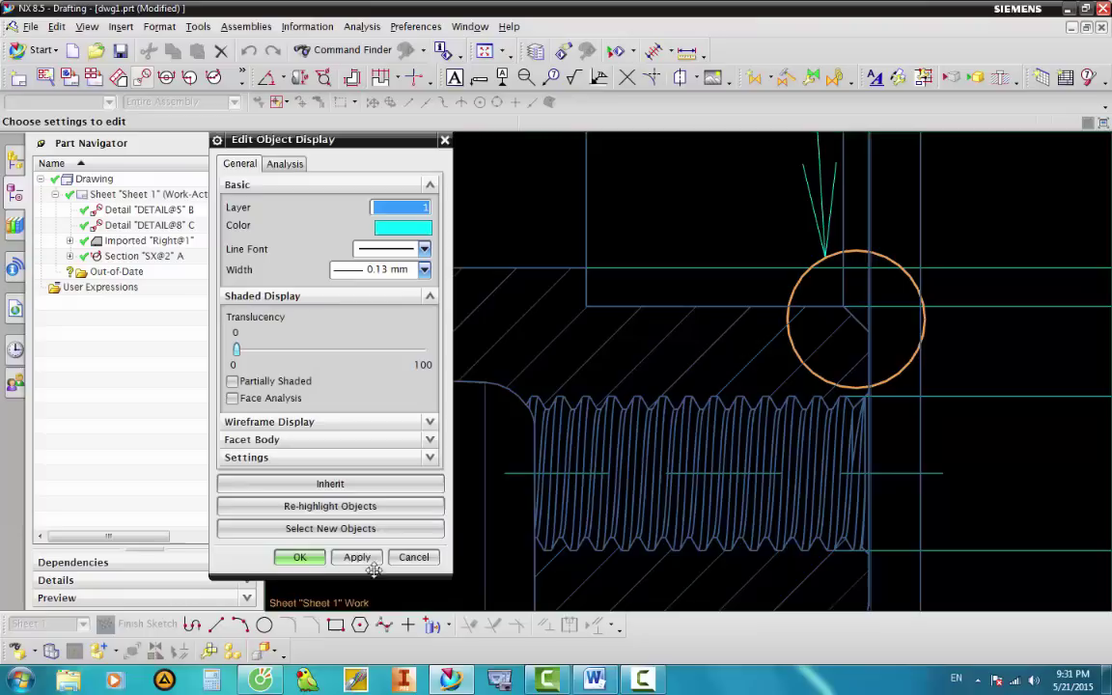
pyautogui.click(300, 557)
pyautogui.scroll(5, 844, 308)
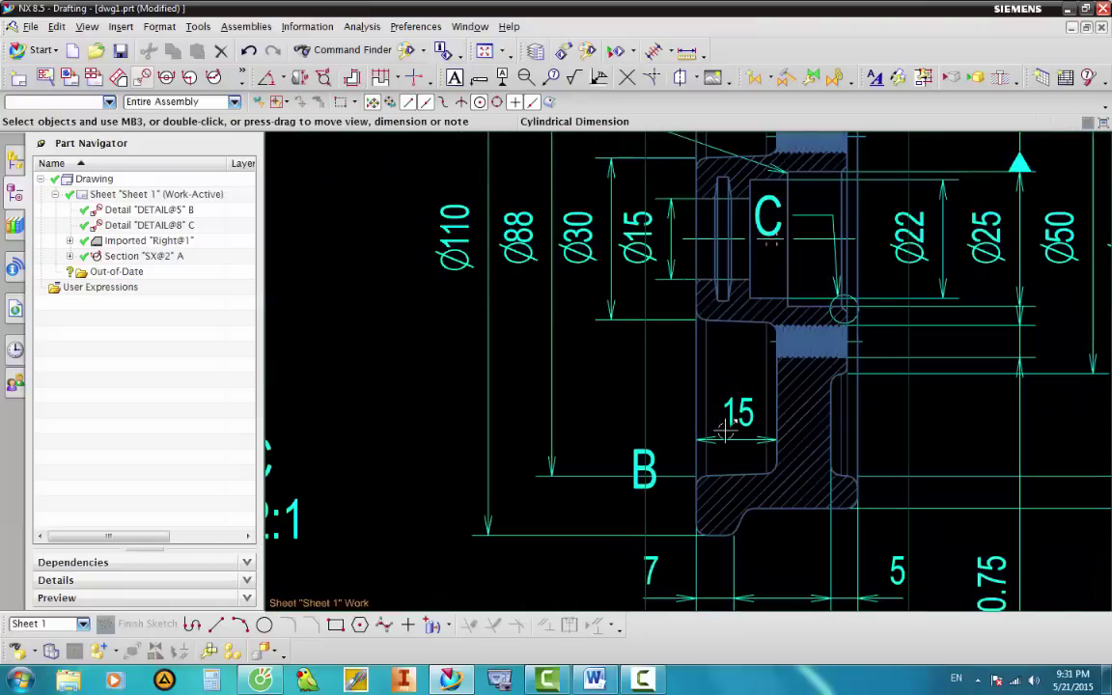
# Select only the Detail B boundary circle on section A-A and change its colour to cyan.
pyautogui.scroll(2, 726, 430)
pyautogui.scroll(1, 733, 493)
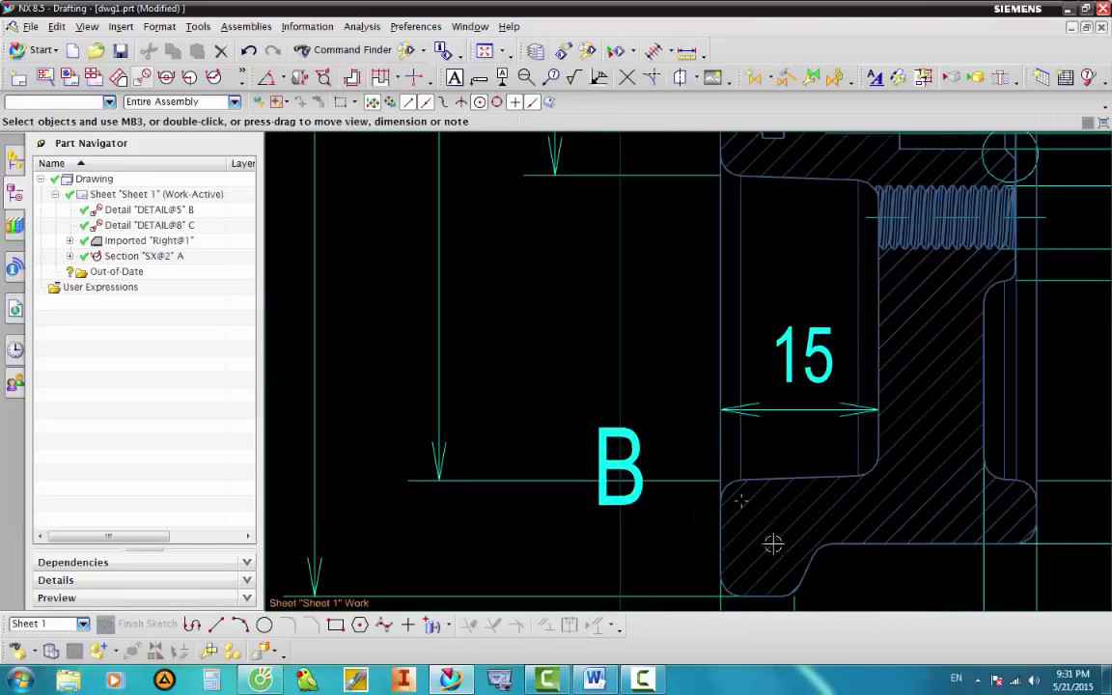
pyautogui.scroll(-2, 712, 422)
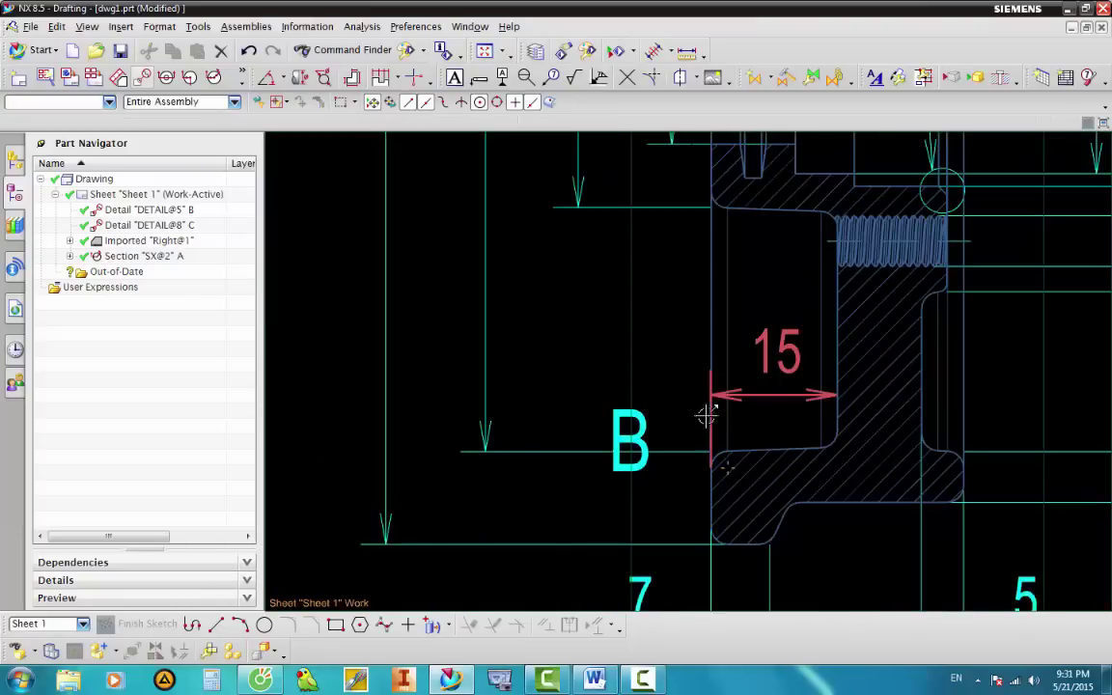
pyautogui.scroll(-2, 690, 422)
pyautogui.scroll(3, 651, 281)
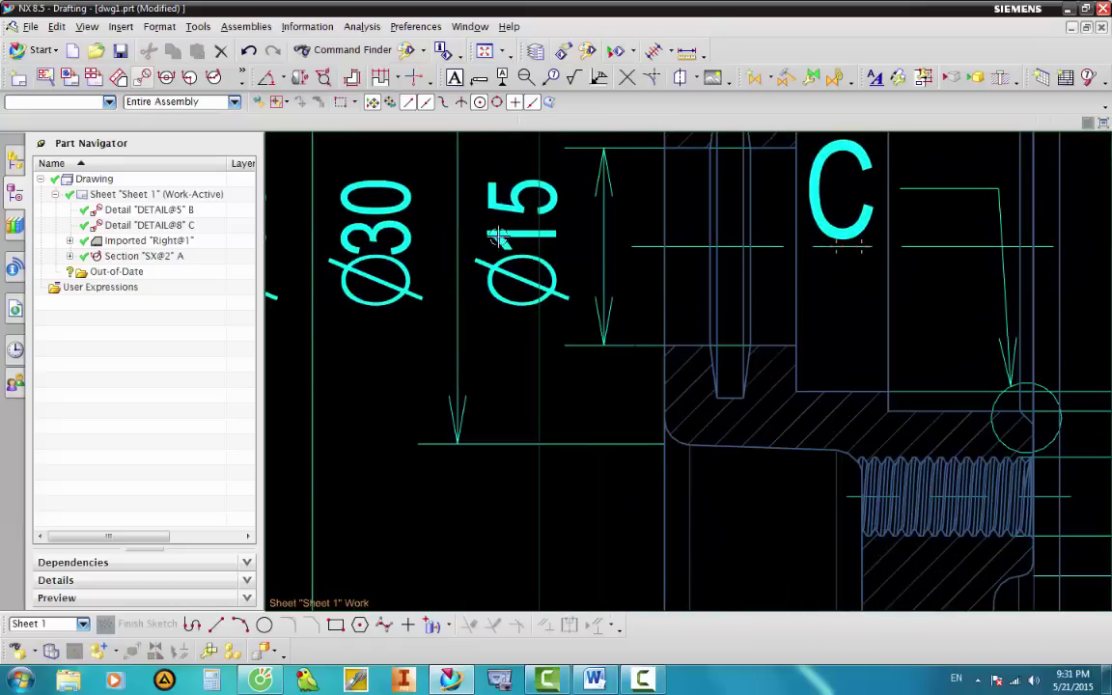
pyautogui.click(739, 416)
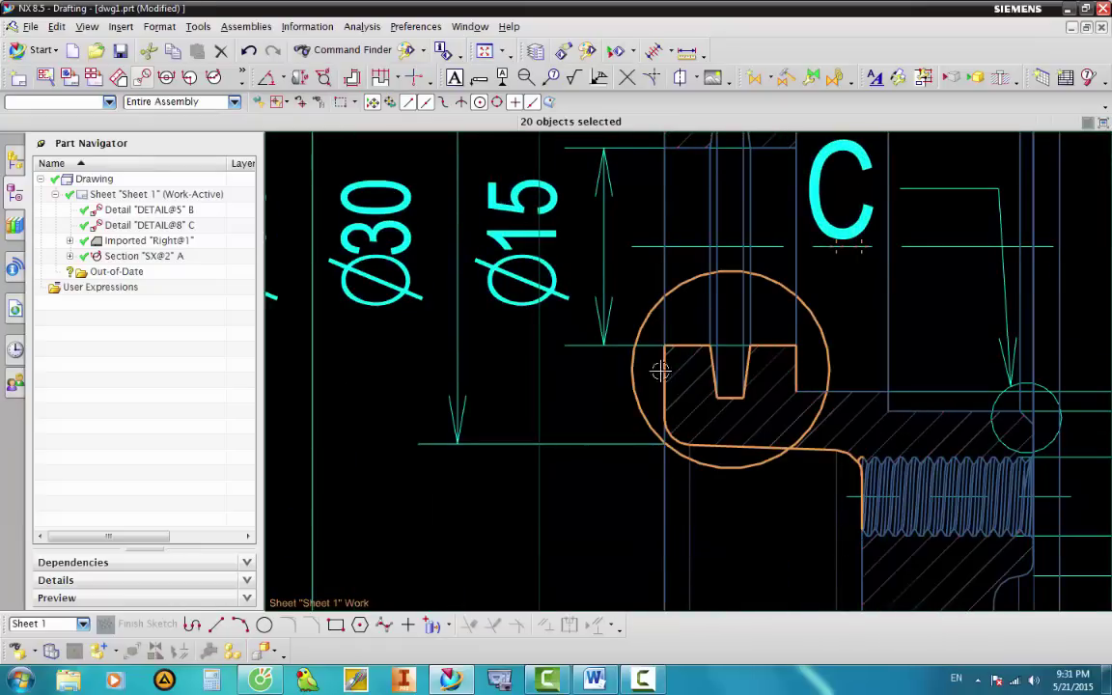
pyautogui.keyDown('shift'); pyautogui.click(860, 571); pyautogui.keyUp('shift')
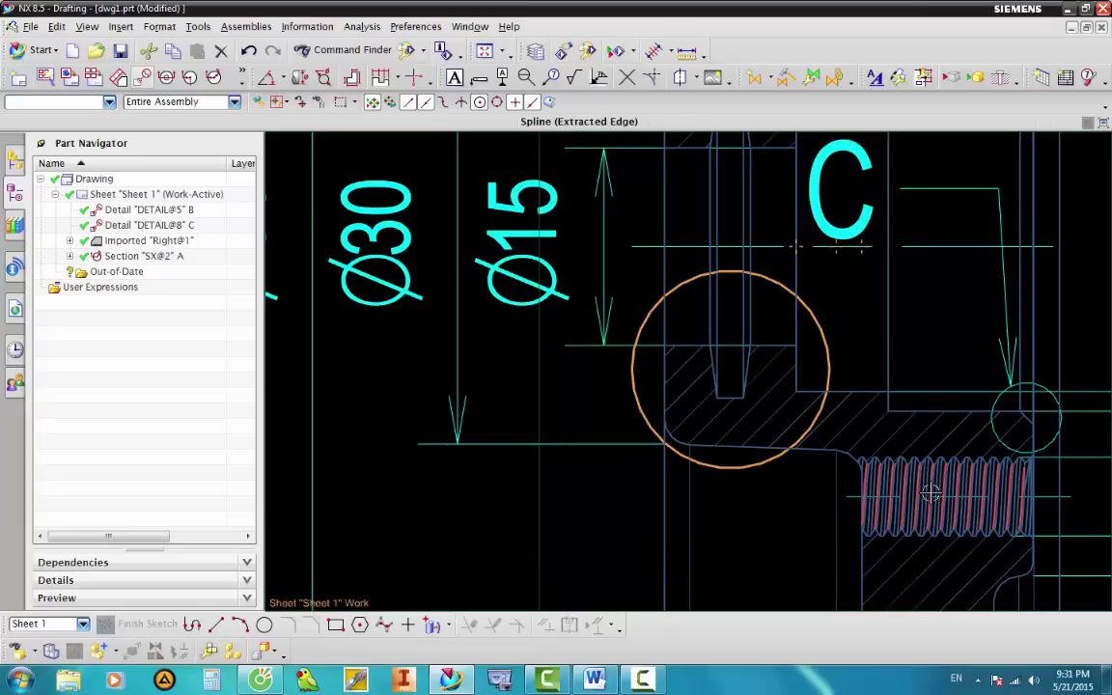
pyautogui.hotkey('ctrl', 'j')
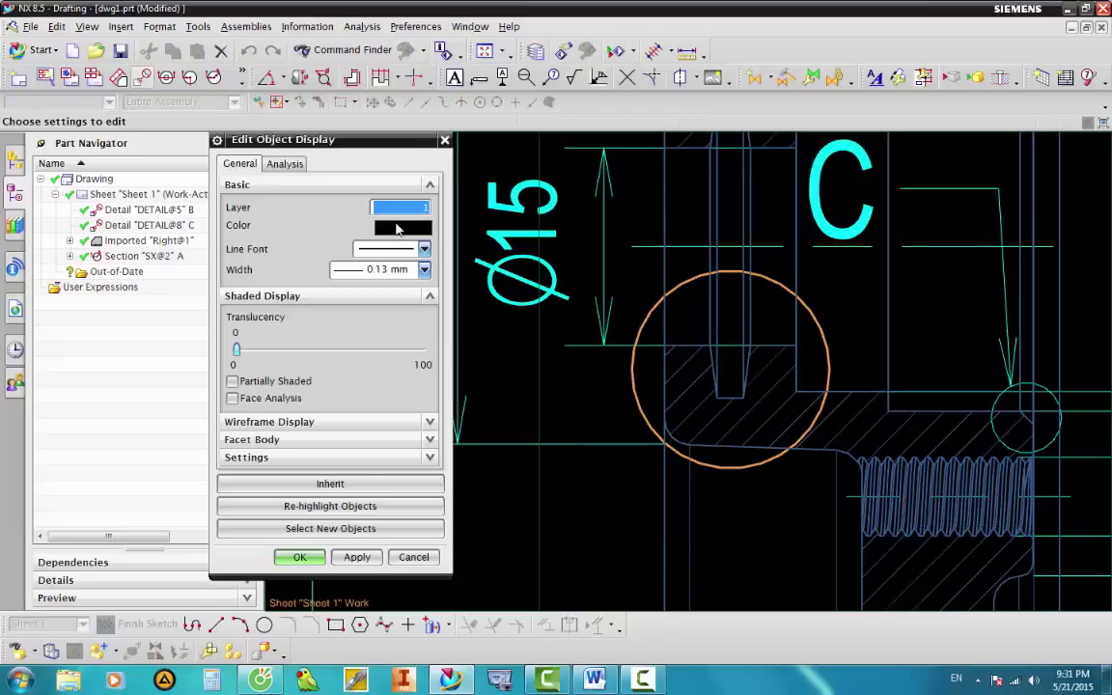
pyautogui.click(397, 228)
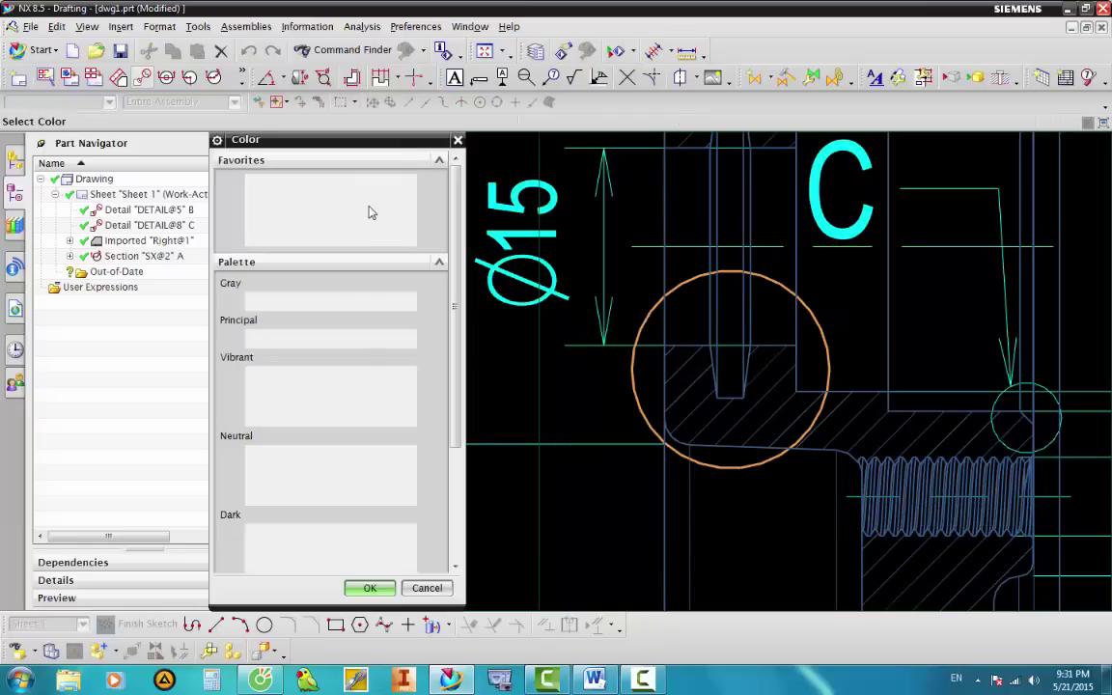
pyautogui.click(380, 587)
pyautogui.click(300, 558)
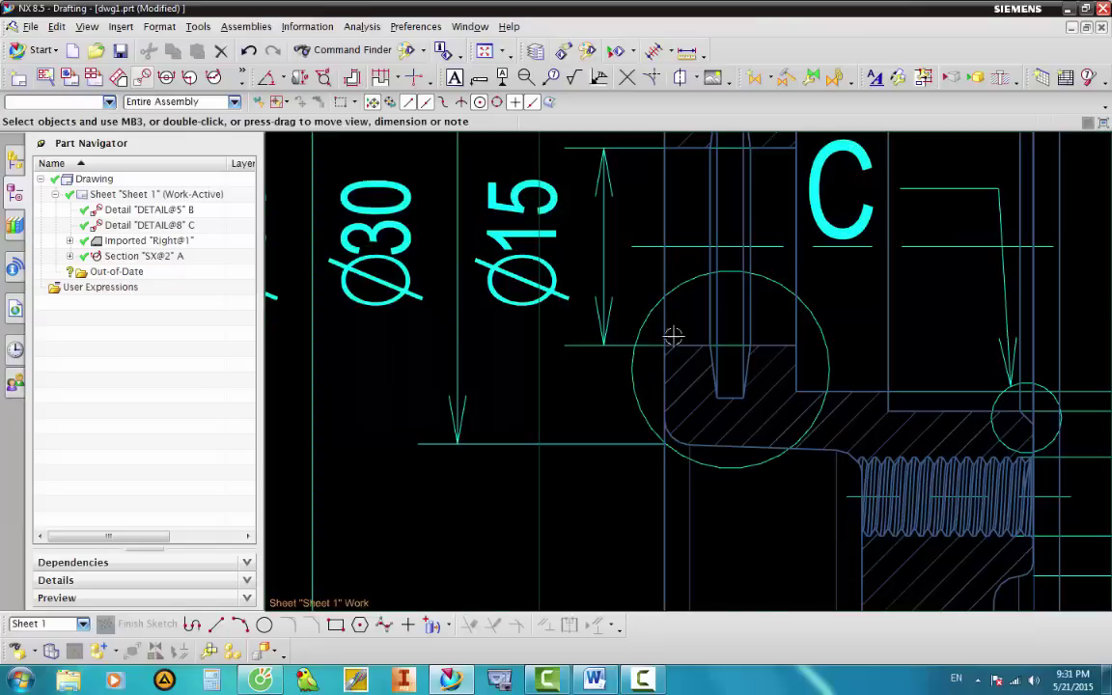
pyautogui.scroll(-5, 670, 335)
# Set Detail B's Label on Parent style to Label.
pyautogui.scroll(-2, 431, 453)
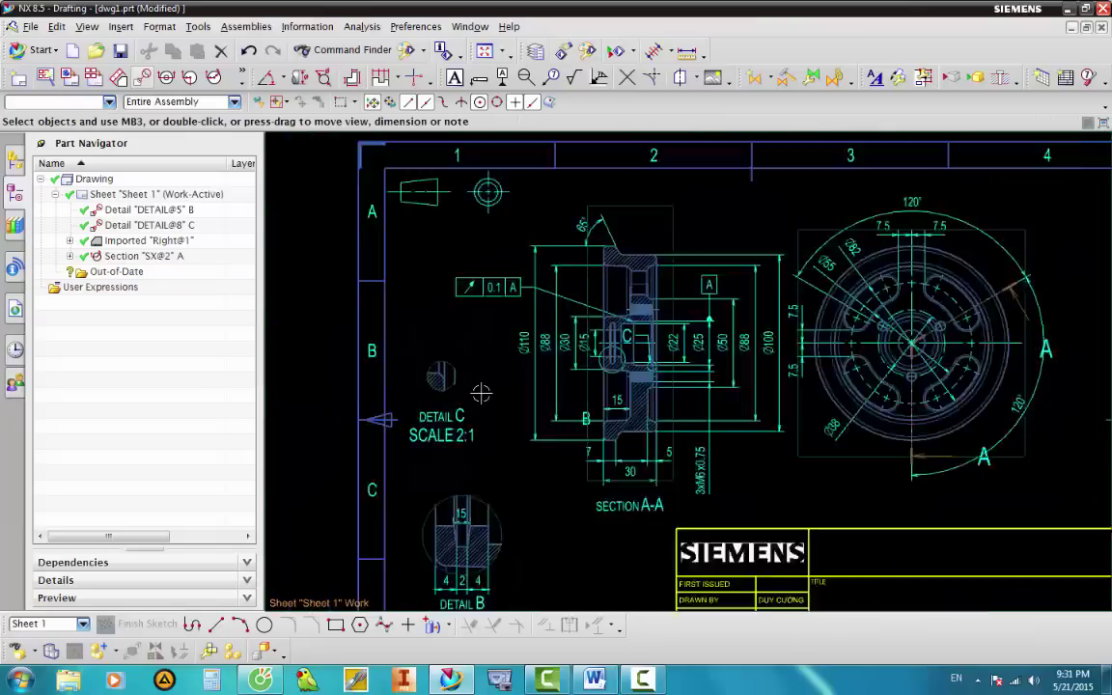
pyautogui.rightClick(500, 499)
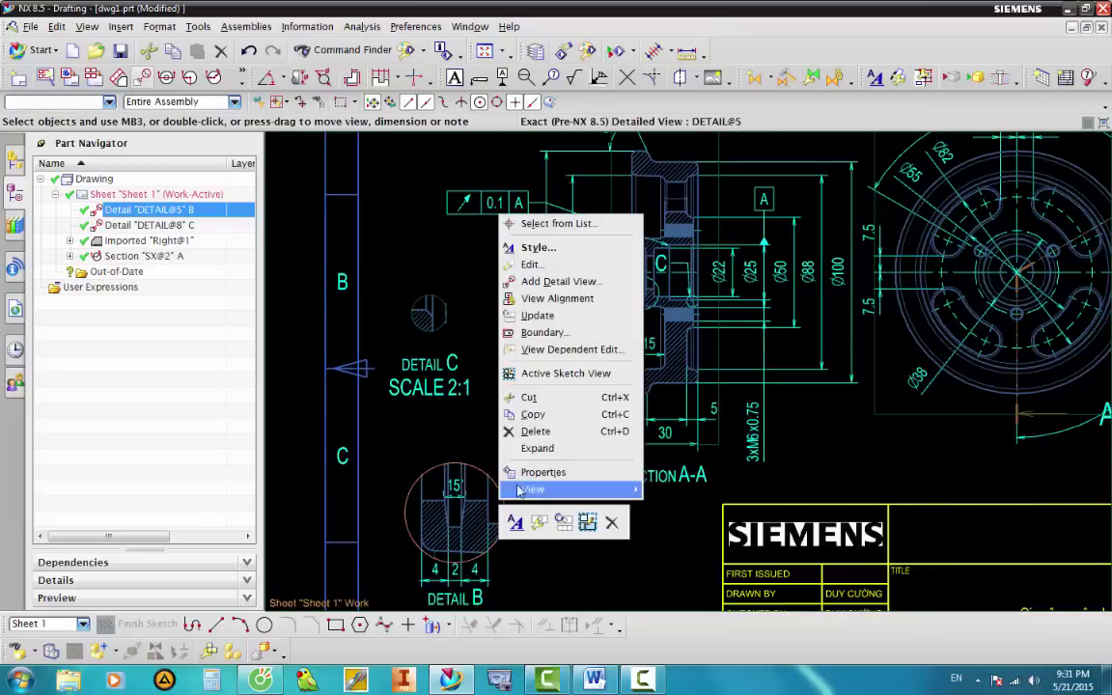
pyautogui.click(533, 280)
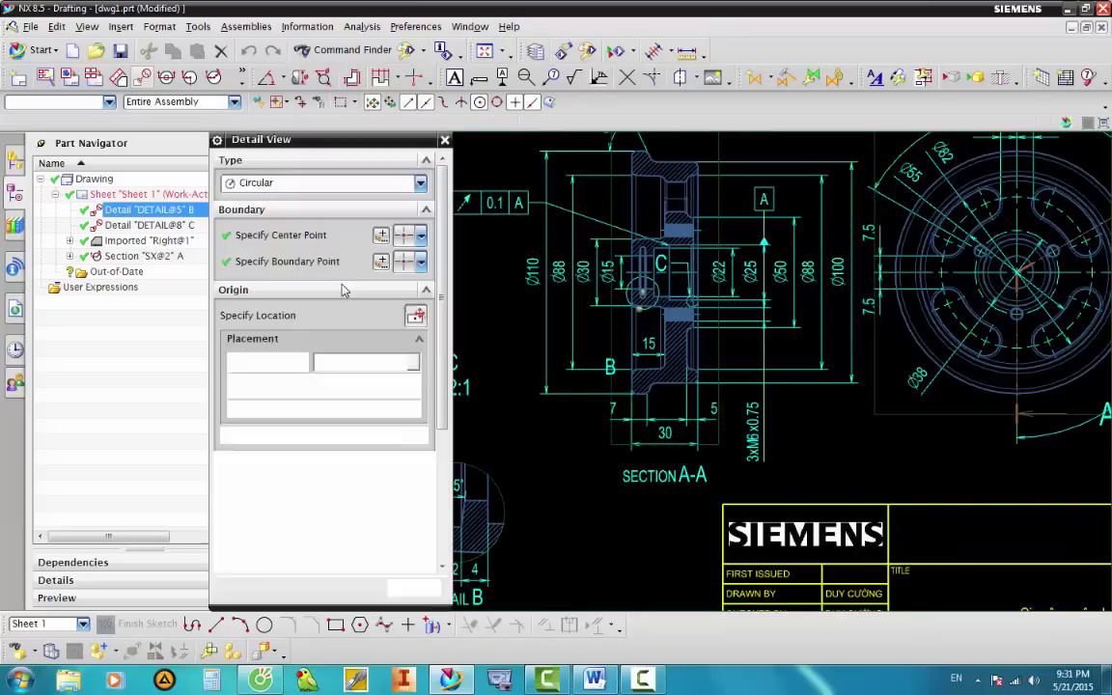
pyautogui.click(355, 539)
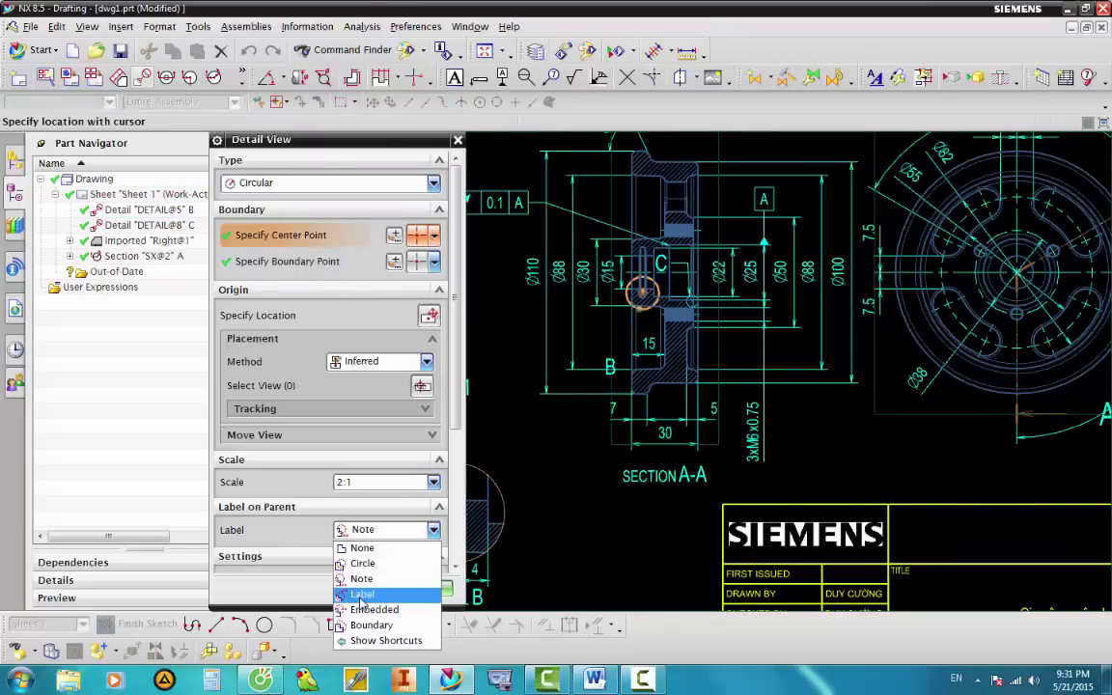
pyautogui.click(328, 534)
pyautogui.click(426, 588)
# Move the B label up-left of its circle and the C label down-right beside its circle.
pyautogui.scroll(5, 654, 284)
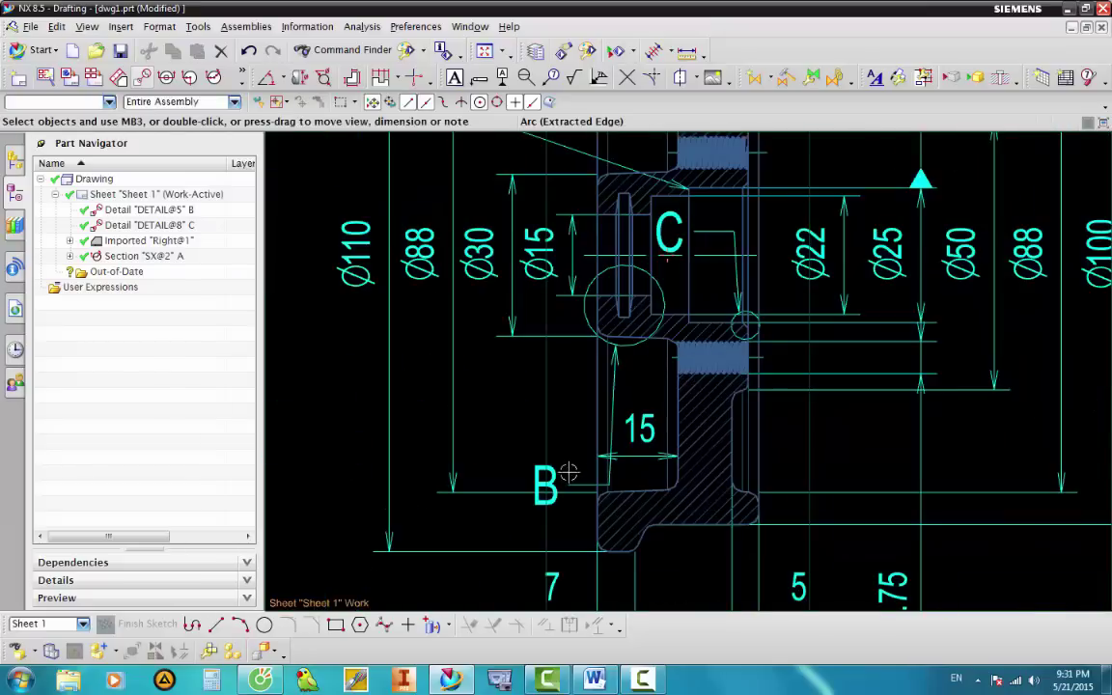
pyautogui.moveTo(564, 473); pyautogui.dragTo(511, 384)
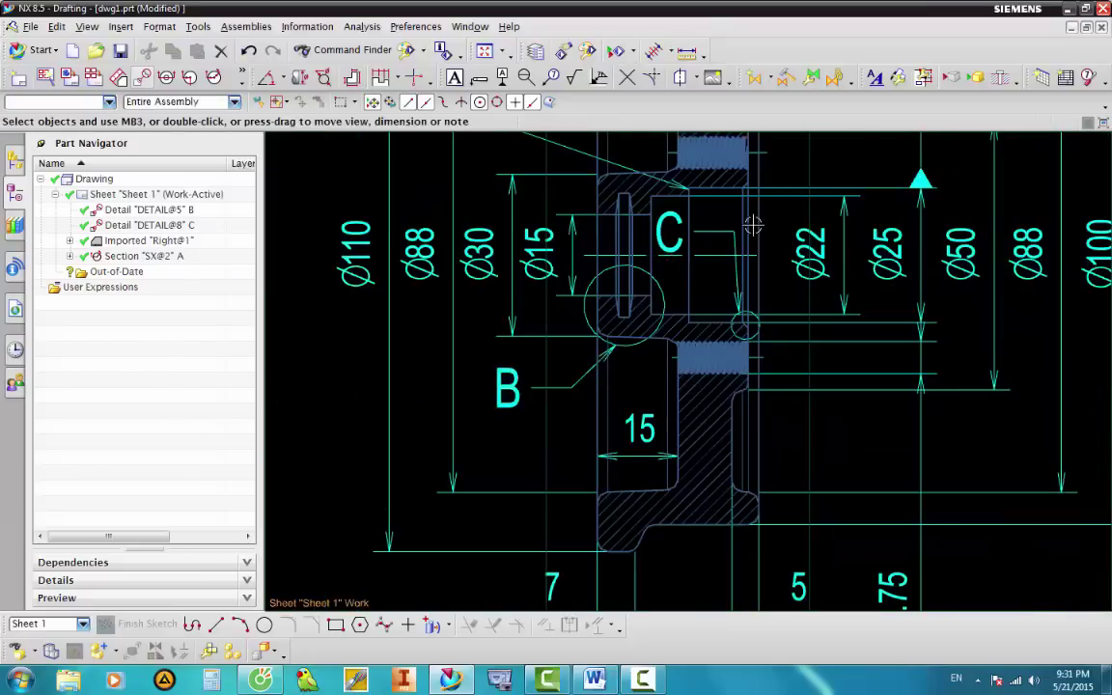
pyautogui.scroll(-1, 751, 224)
pyautogui.moveTo(687, 230); pyautogui.dragTo(841, 383)
pyautogui.scroll(-3, 705, 307)
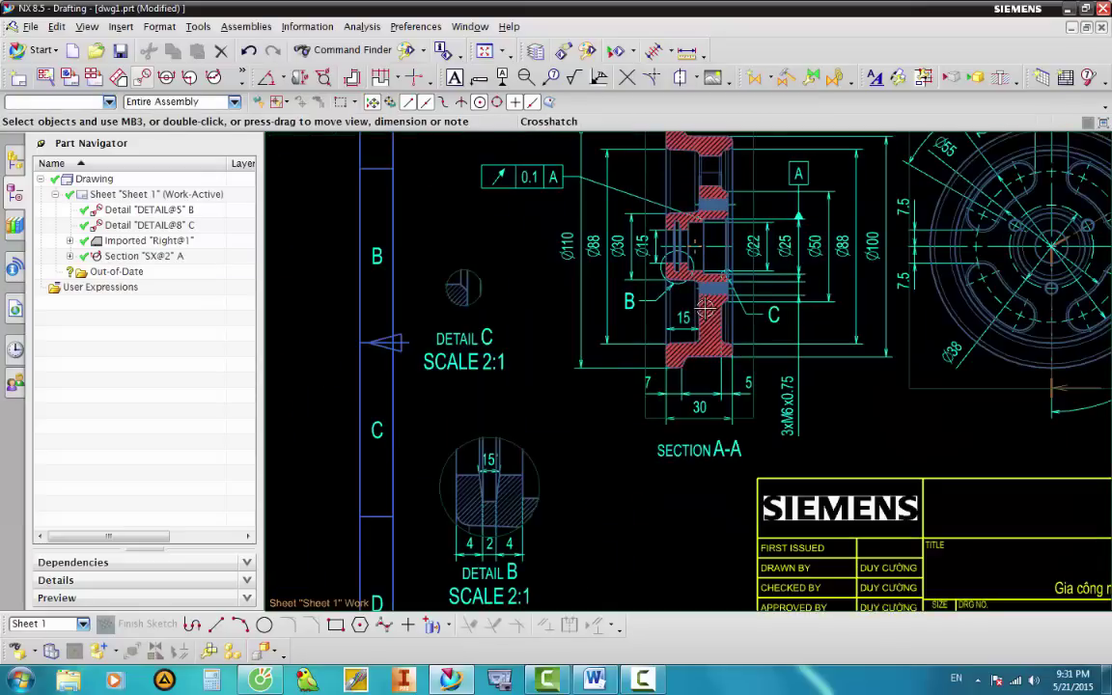
pyautogui.scroll(2, 705, 307)
pyautogui.scroll(-2, 534, 409)
pyautogui.scroll(1, 579, 407)
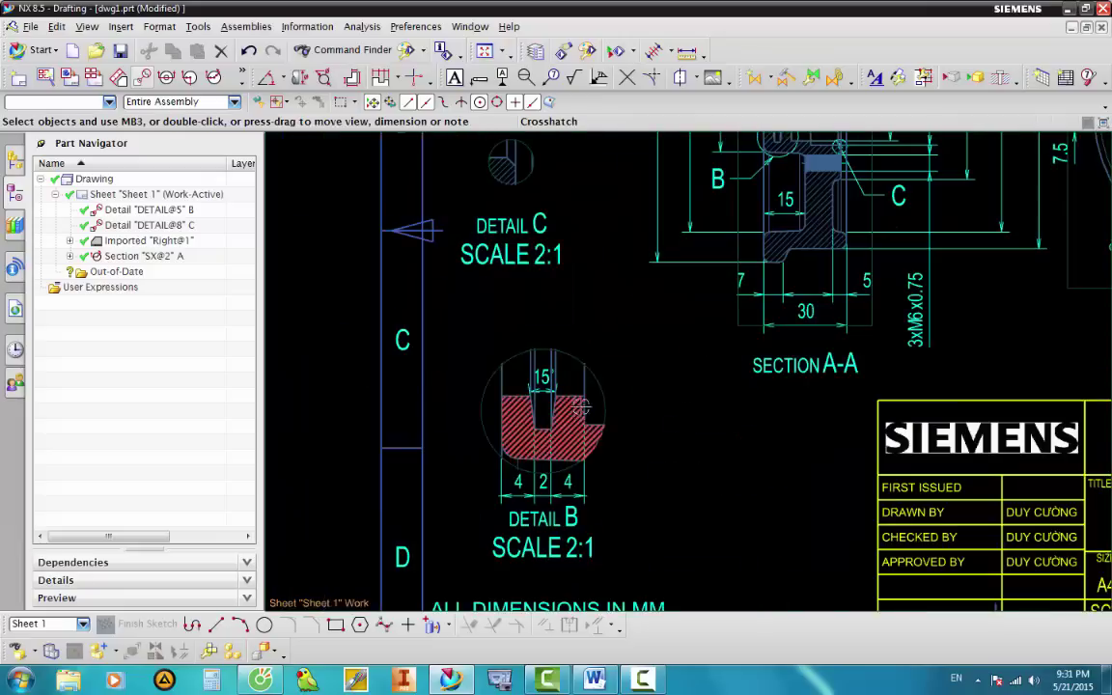
pyautogui.scroll(2, 509, 255)
pyautogui.scroll(2, 503, 248)
pyautogui.scroll(3, 501, 240)
# Dimension Detail C's chamfer as 1 x 45° and move the dimension above the circle.
pyautogui.scroll(1, 501, 240)
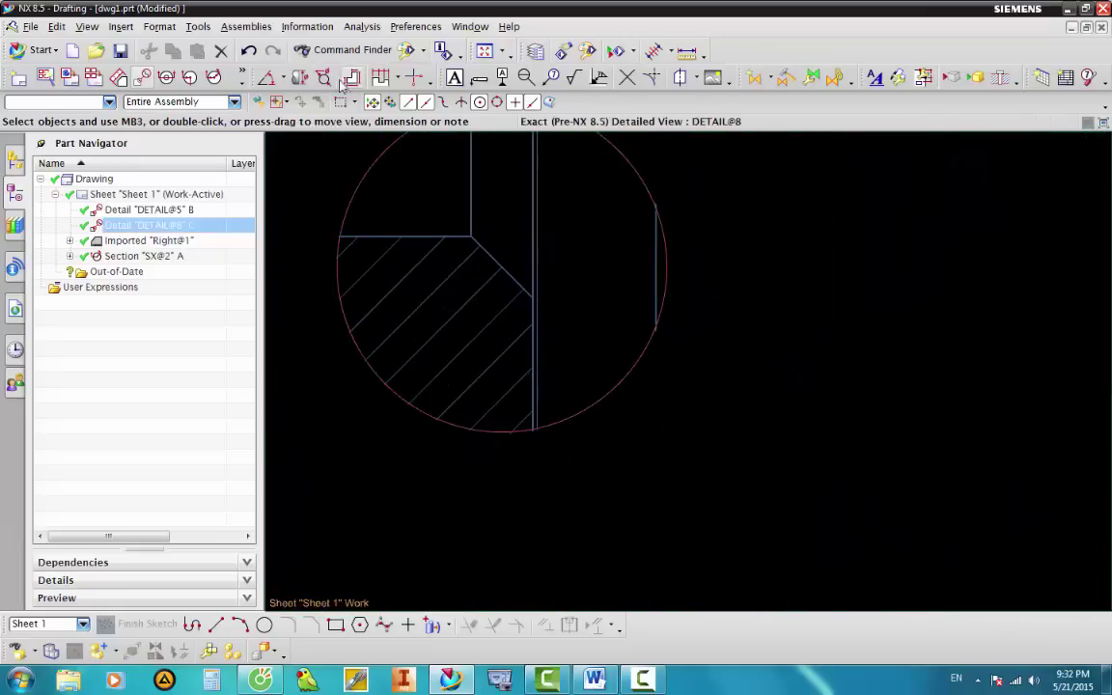
pyautogui.press('Escape')
pyautogui.click(281, 79)
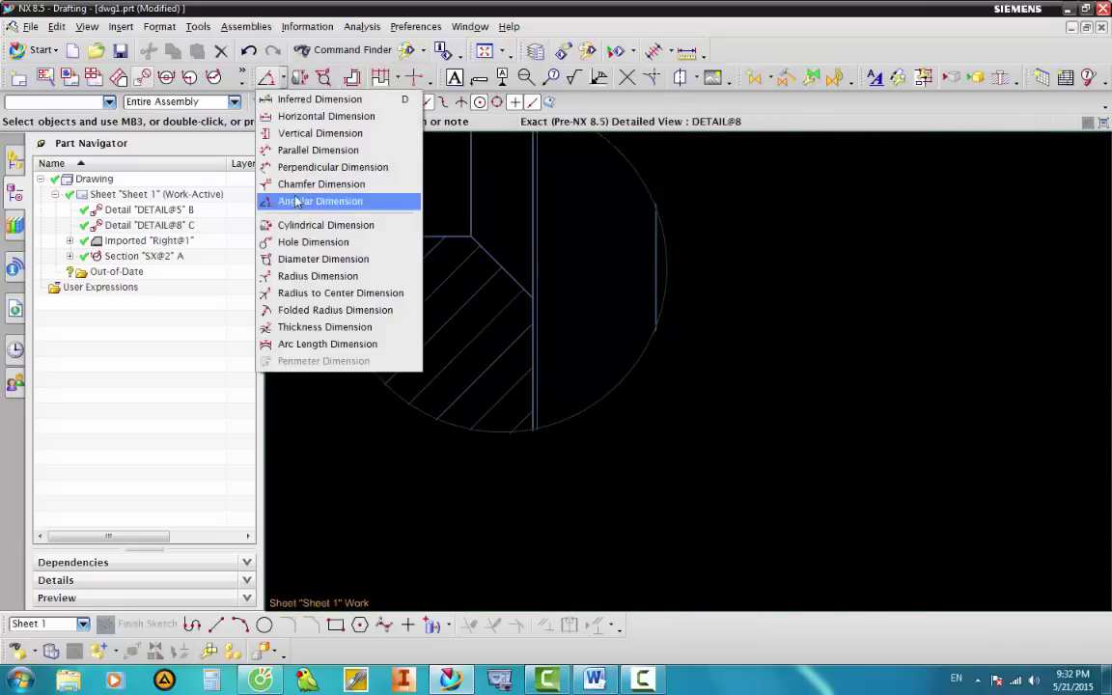
pyautogui.click(276, 180)
pyautogui.click(504, 274)
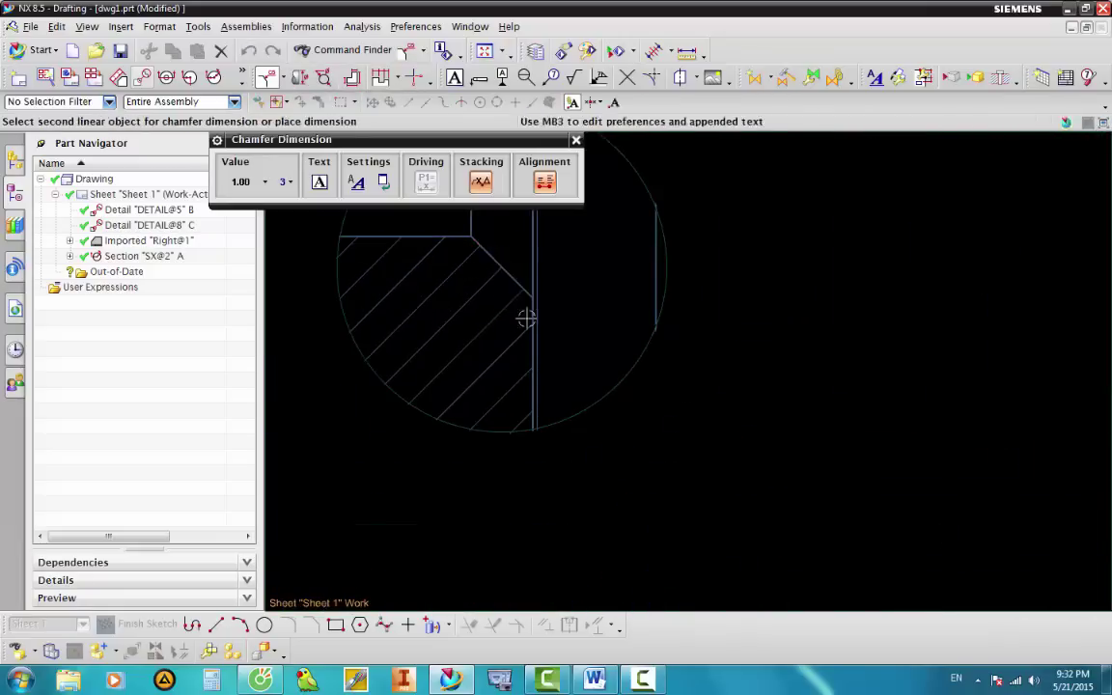
pyautogui.scroll(-5, 526, 318)
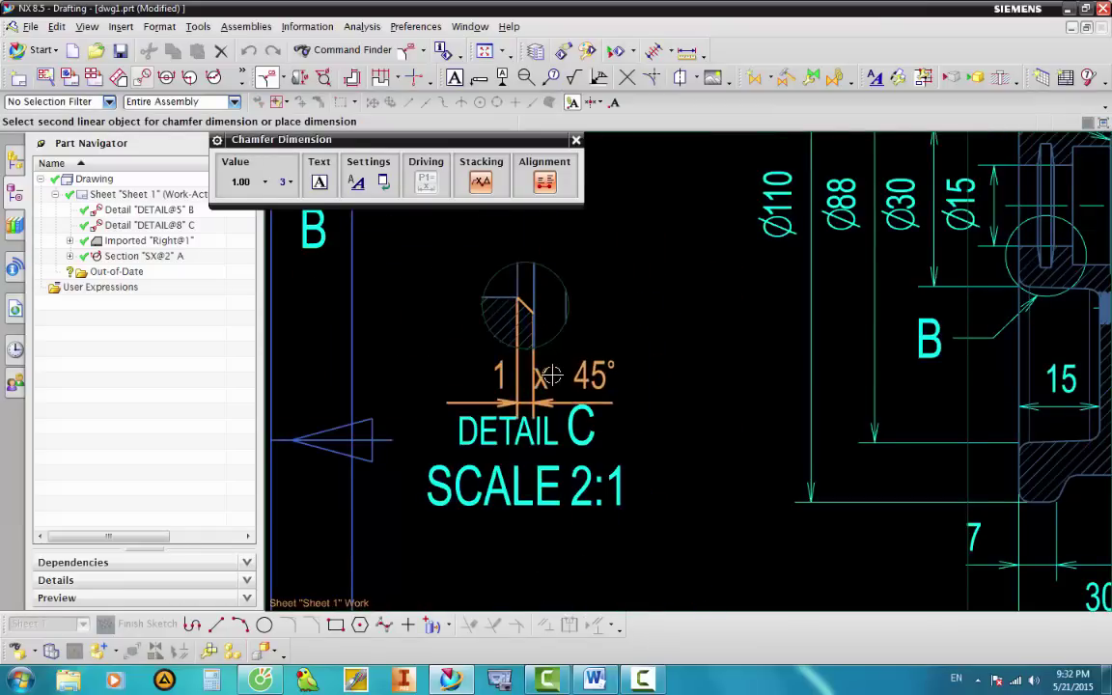
pyautogui.click(555, 375)
pyautogui.press('Escape')
pyautogui.moveTo(644, 377); pyautogui.dragTo(600, 210)
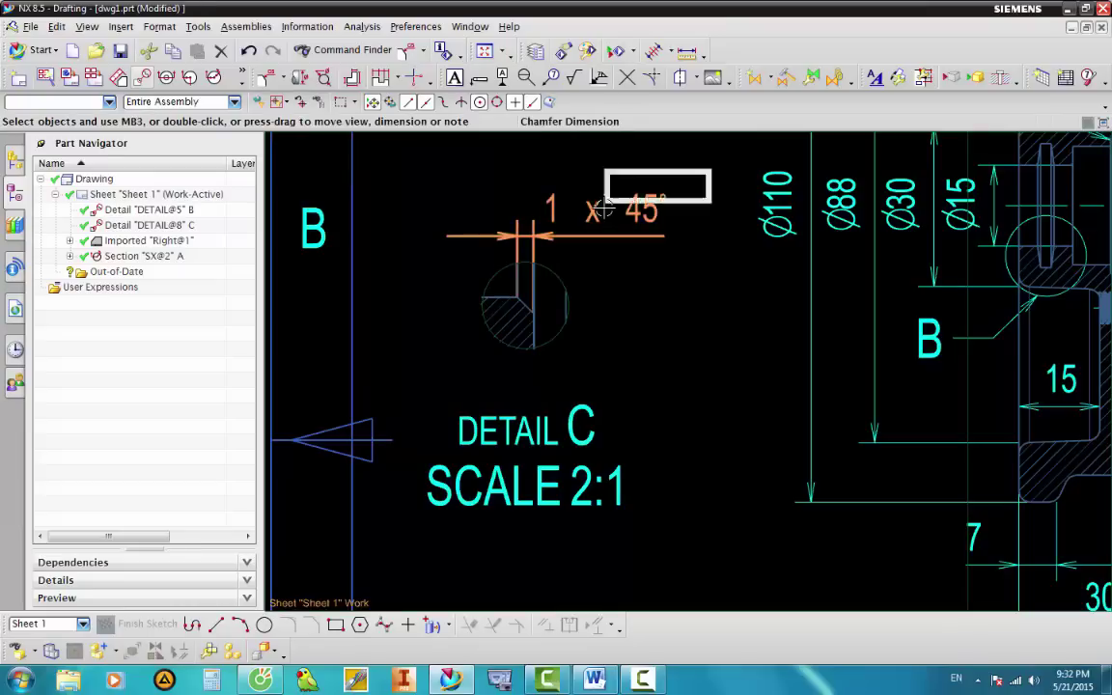
pyautogui.rightClick(606, 182)
# In the chamfer dimension's lettering style, set line space factor 0.25 for appended and dimension text.
pyautogui.click(558, 235)
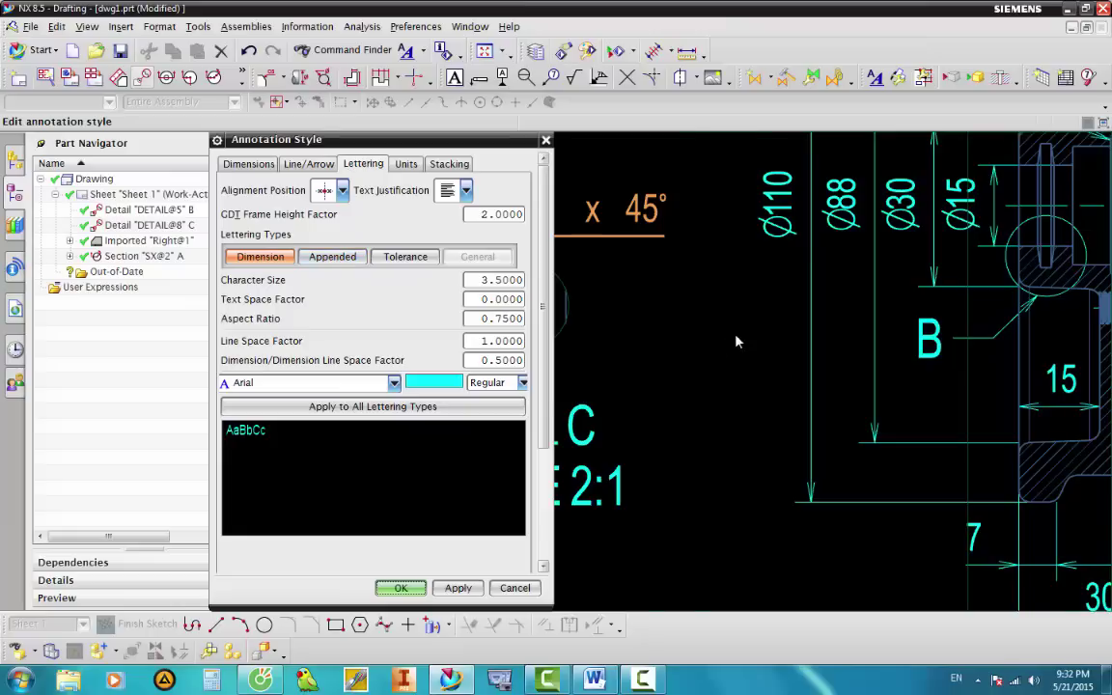
pyautogui.scroll(-2, 442, 294)
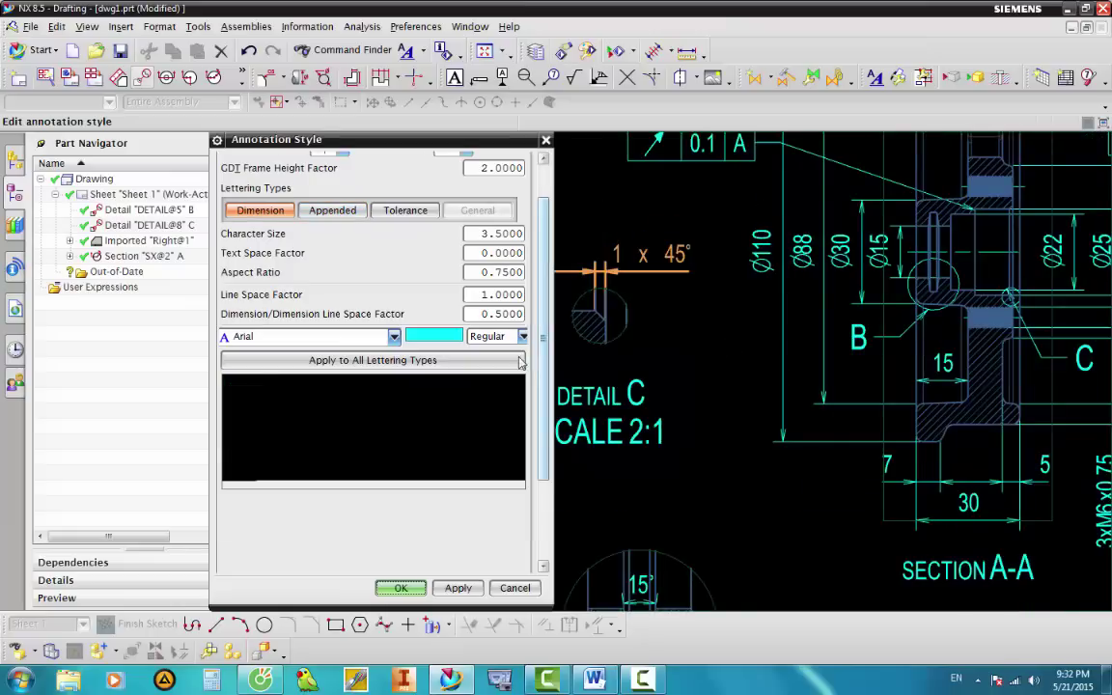
pyautogui.click(332, 209)
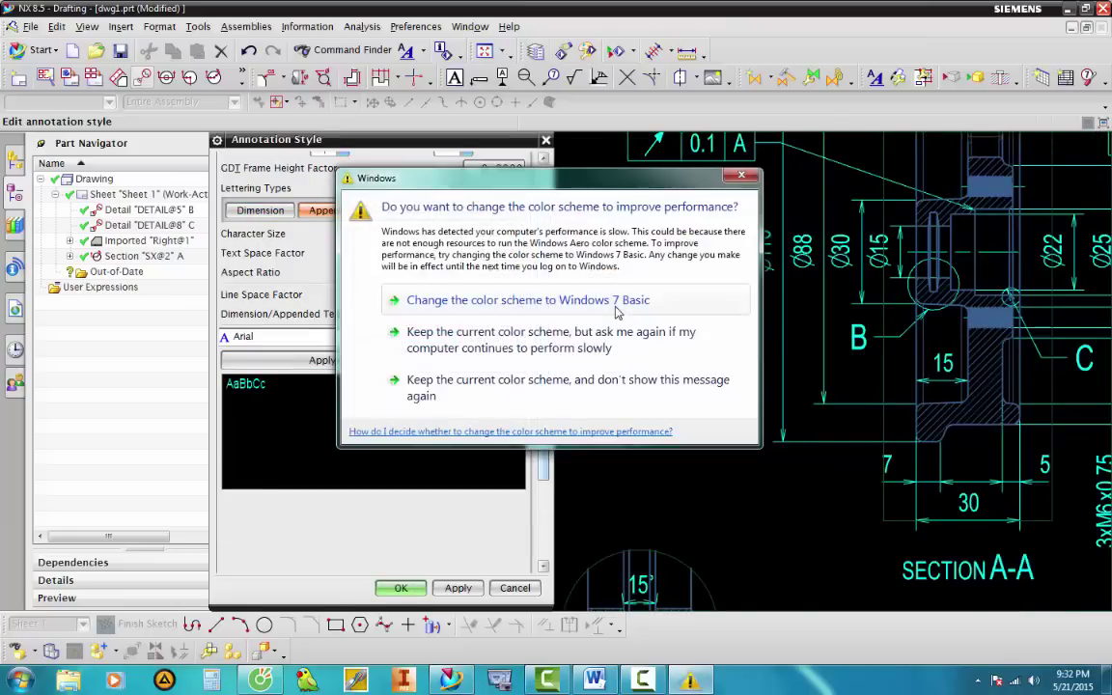
pyautogui.click(723, 185)
pyautogui.write('0.25')
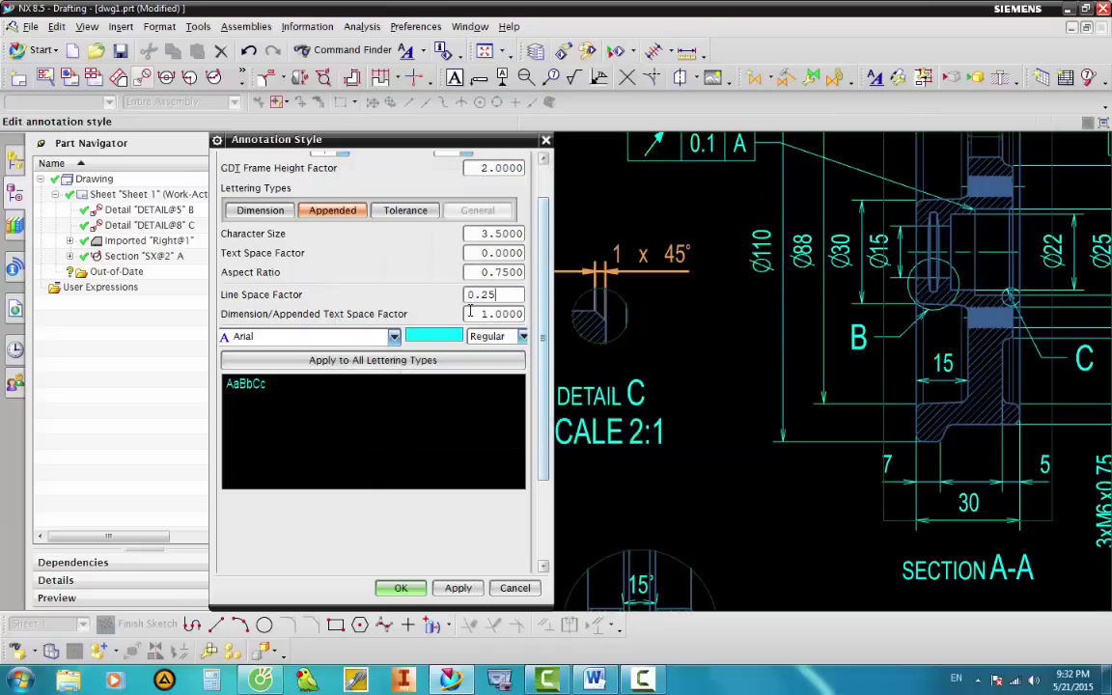
pyautogui.press('Tab')
pyautogui.write('0.25')
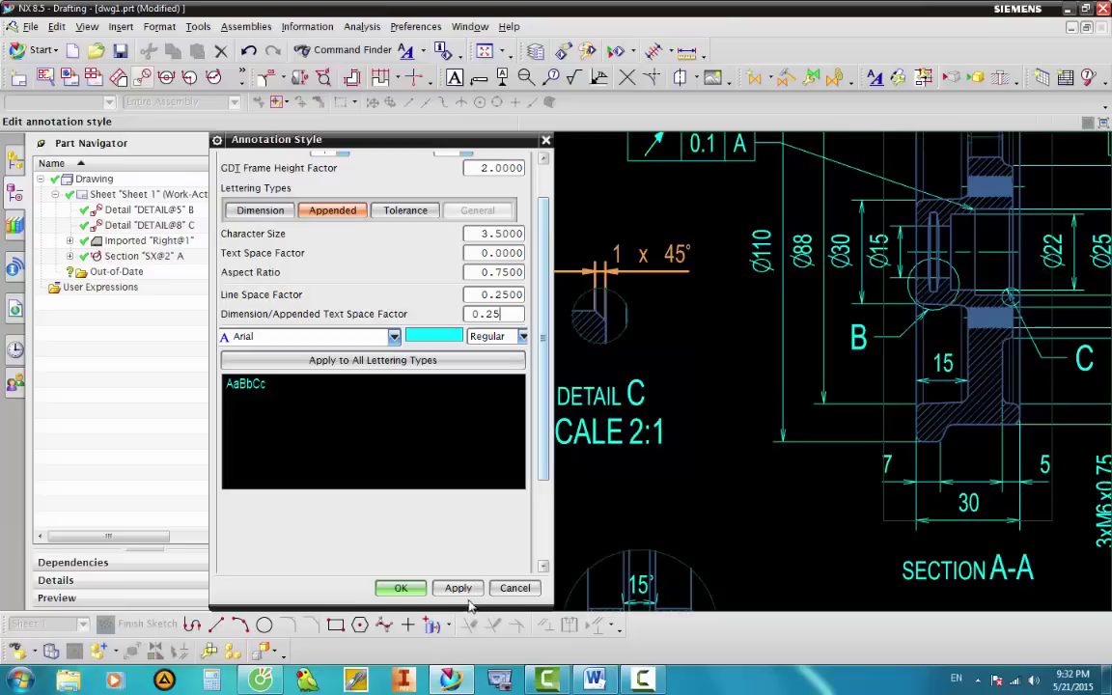
pyautogui.press('Tab')
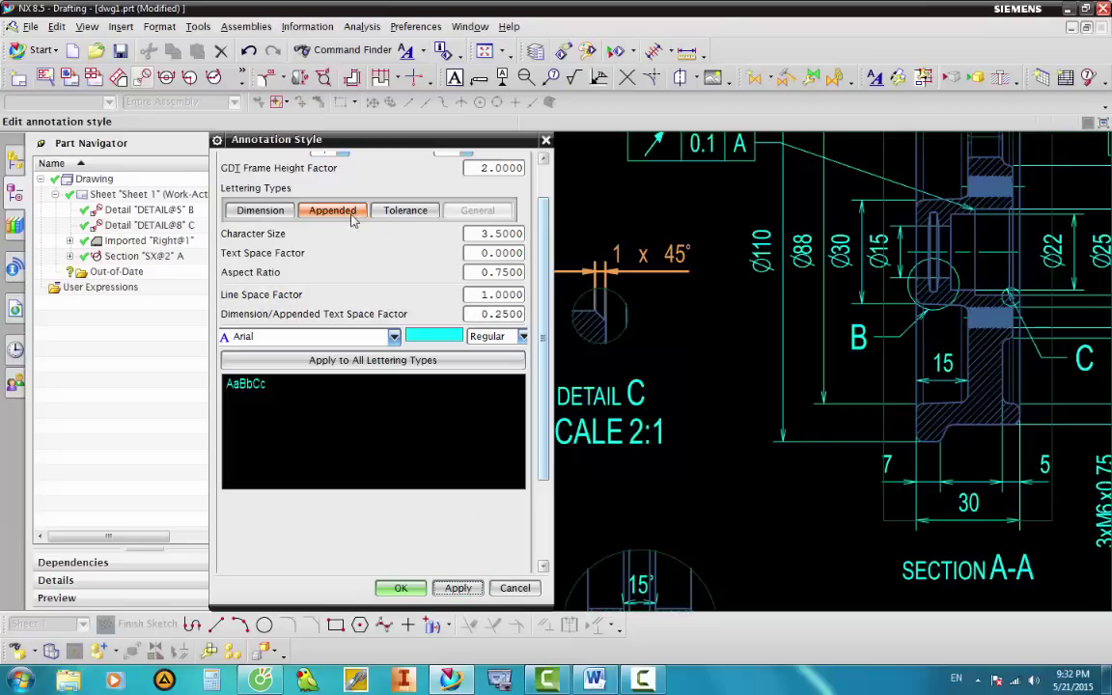
pyautogui.click(270, 212)
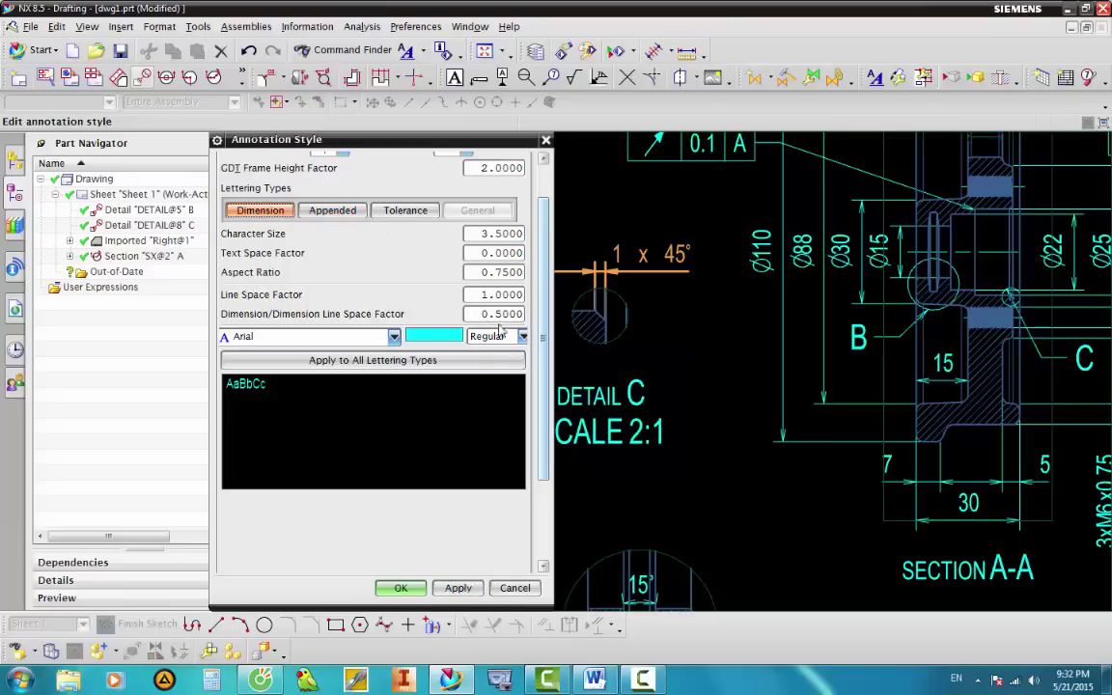
pyautogui.doubleClick(487, 295)
pyautogui.write('0.25')
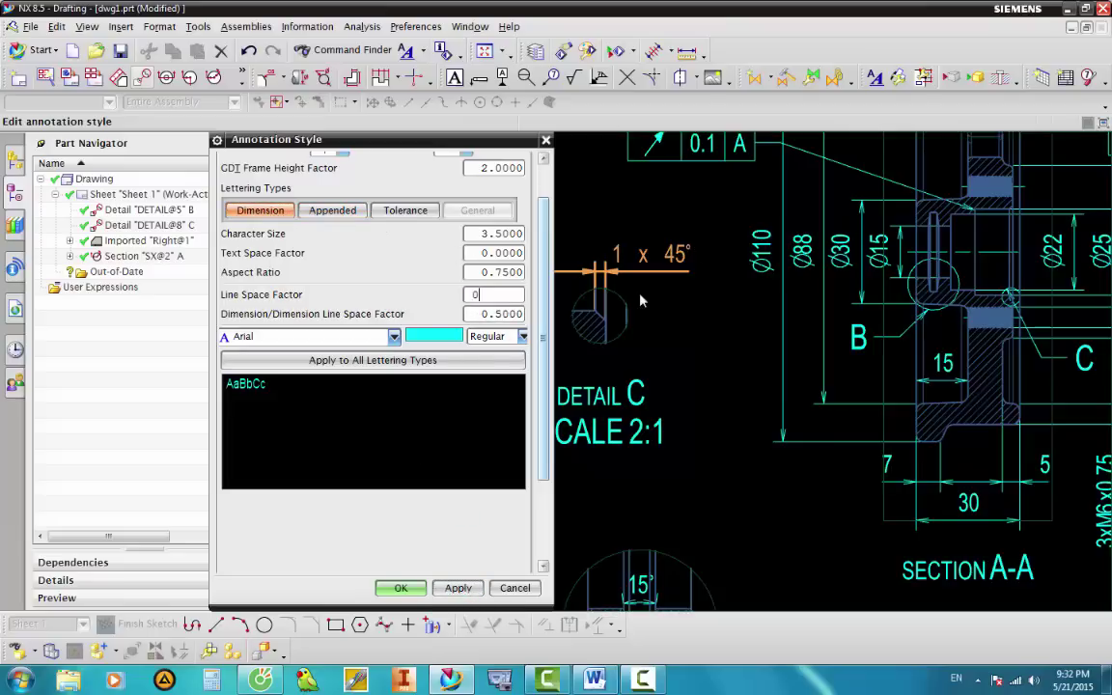
pyautogui.click(457, 588)
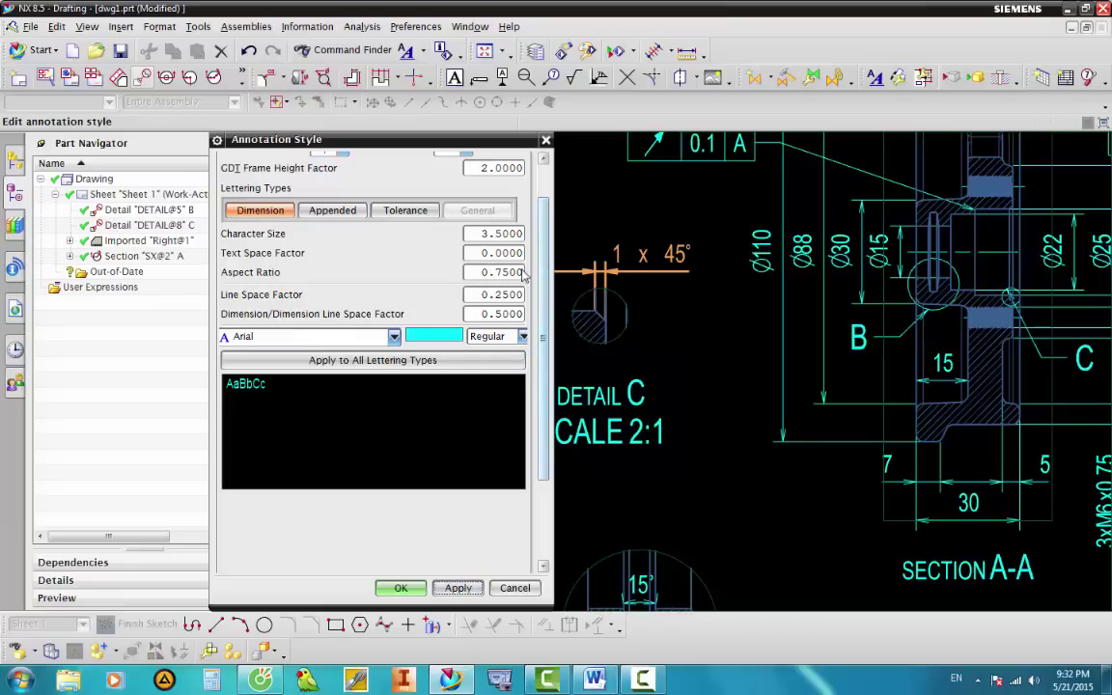
# Change the Text Space Factor to 0.0010 and apply it.
pyautogui.click(473, 253)
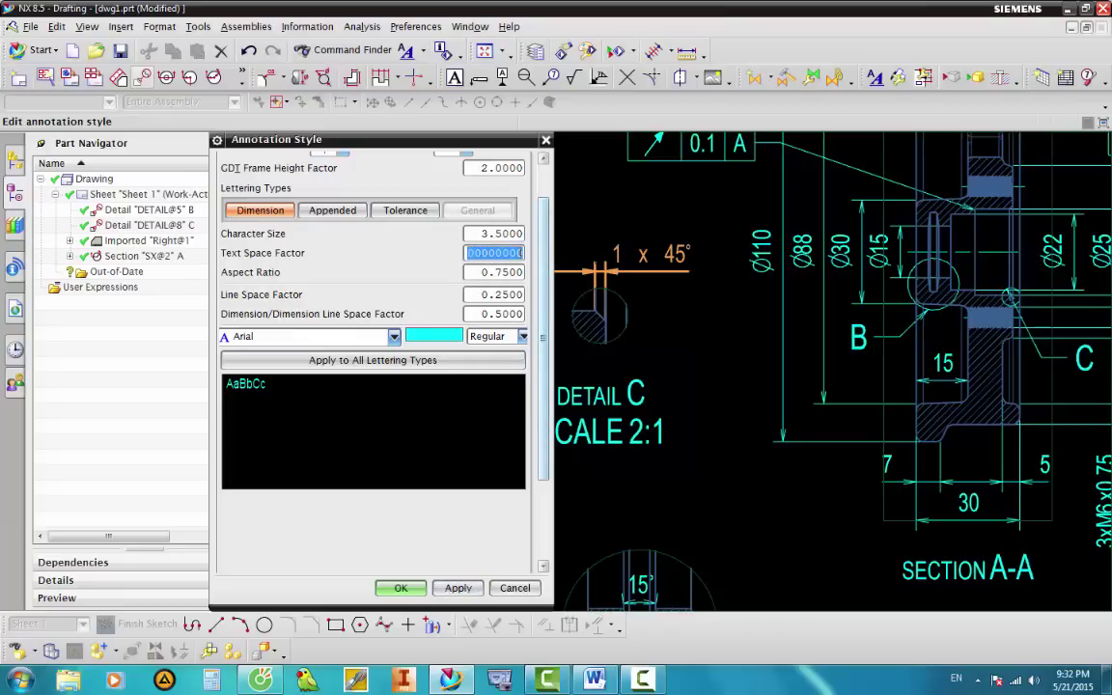
pyautogui.write('0.001')
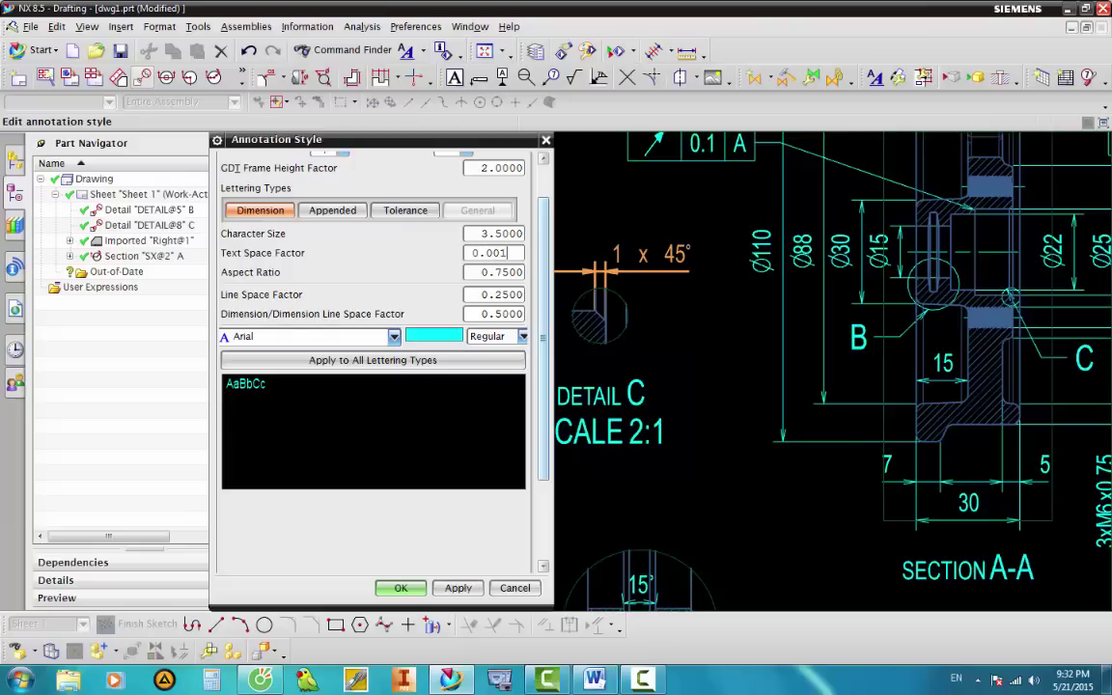
pyautogui.click(458, 588)
pyautogui.scroll(2, 607, 248)
pyautogui.scroll(2, 600, 265)
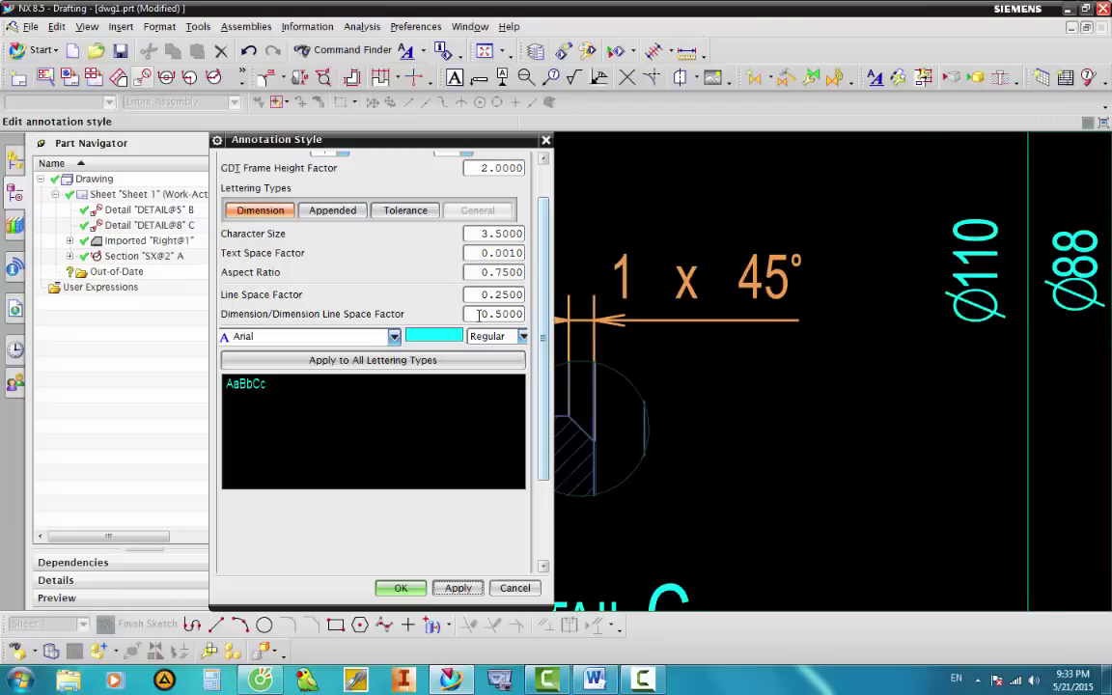
pyautogui.press('Return')
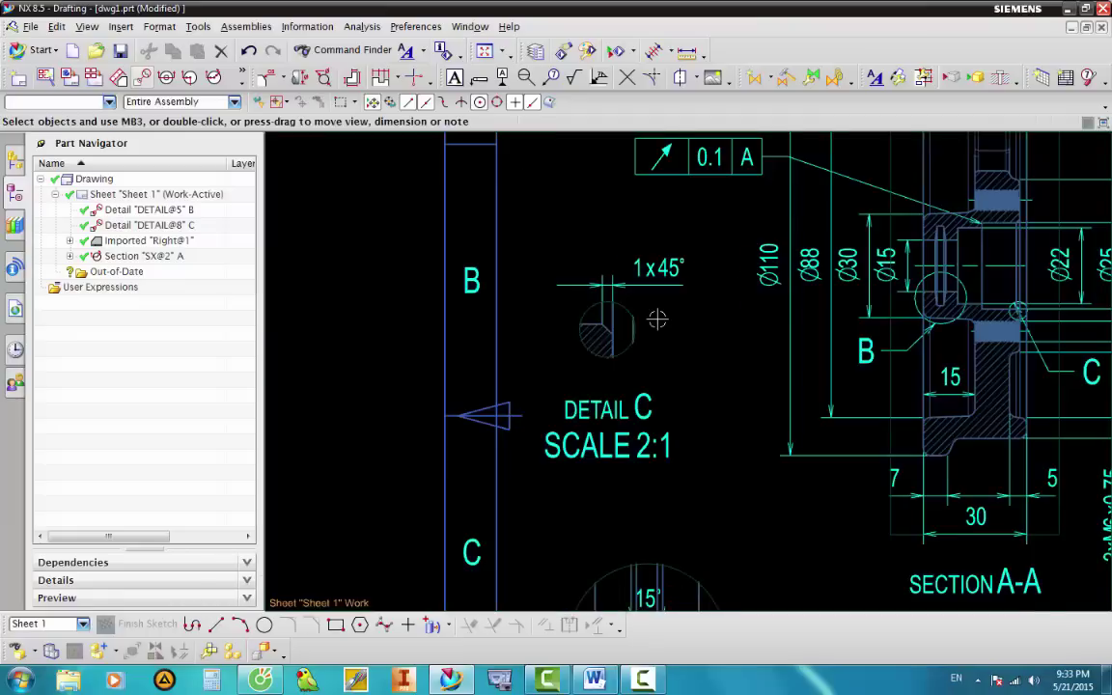
pyautogui.scroll(1, 550, 341)
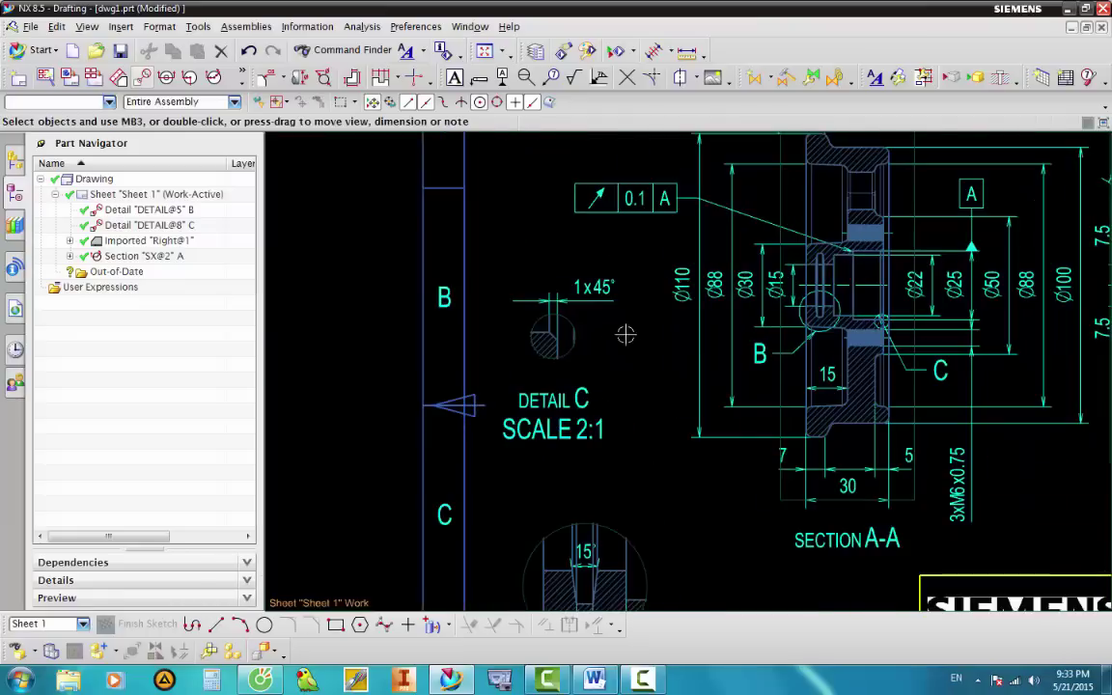
pyautogui.scroll(1, 540, 357)
pyautogui.scroll(1, 545, 376)
pyautogui.scroll(-2, 541, 381)
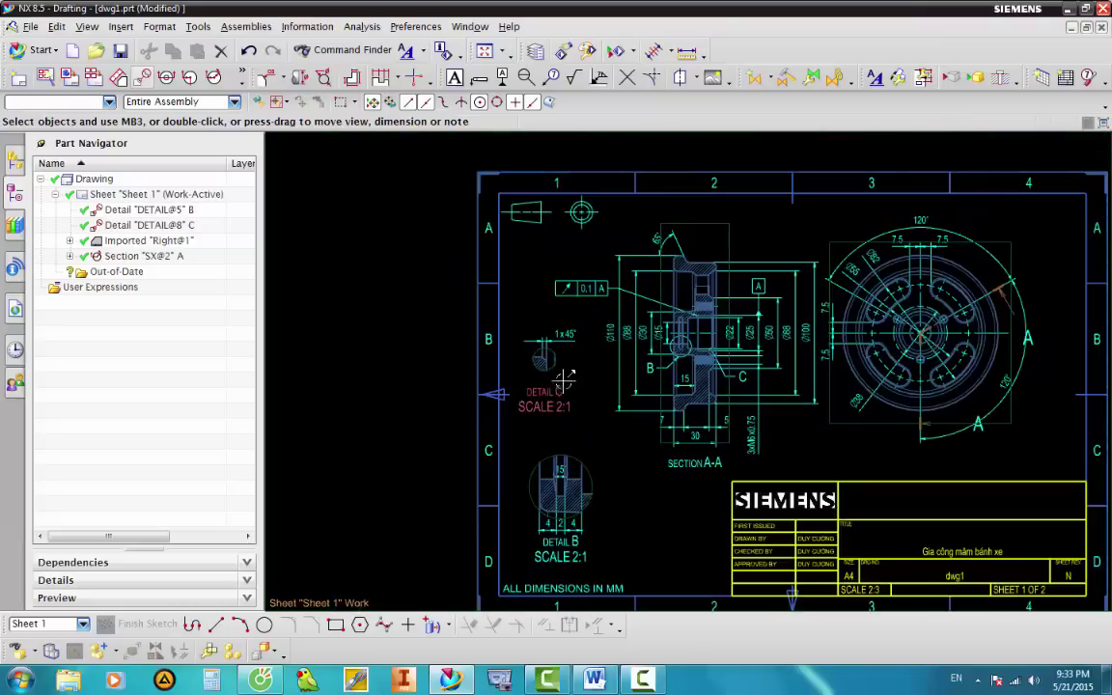
pyautogui.scroll(1, 627, 375)
pyautogui.scroll(2, 661, 372)
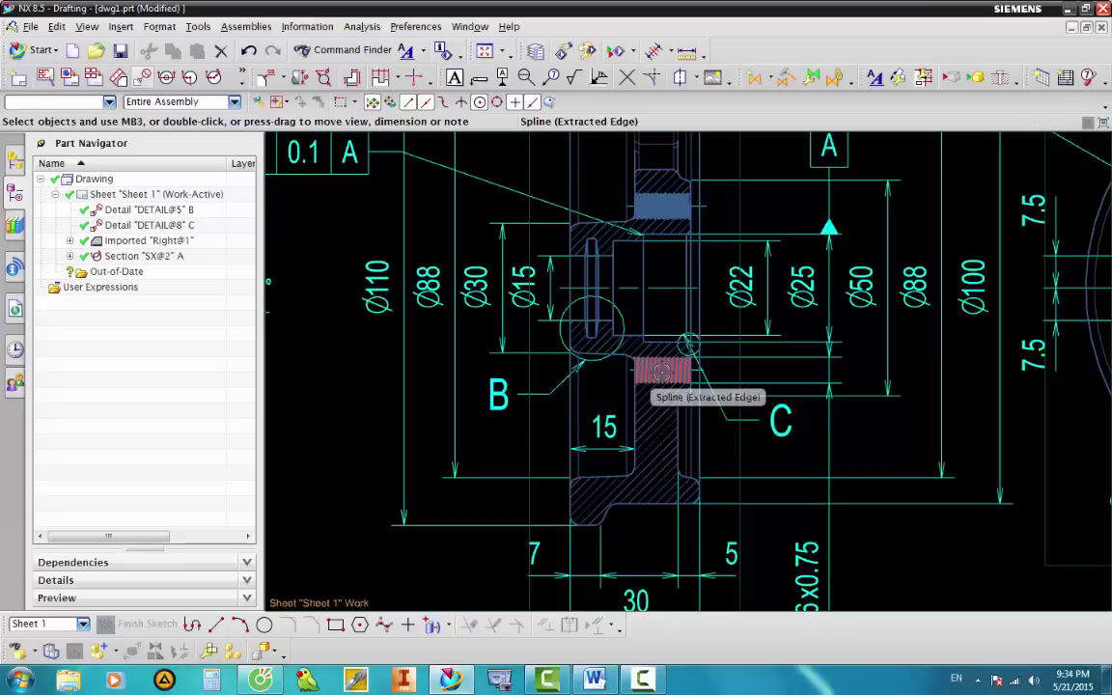
pyautogui.scroll(-2, 661, 373)
pyautogui.scroll(-1, 666, 386)
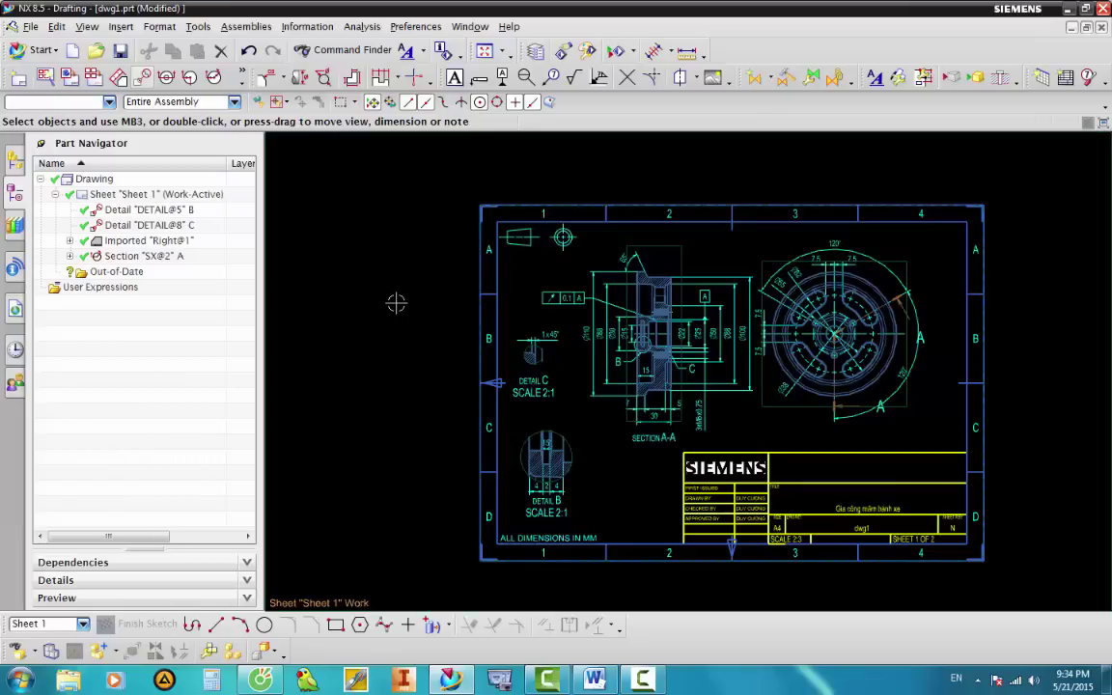
# Start a Note near Section A-A and bring up the Word document holding 'Gia công mâm bánh xe'.
pyautogui.click(454, 77)
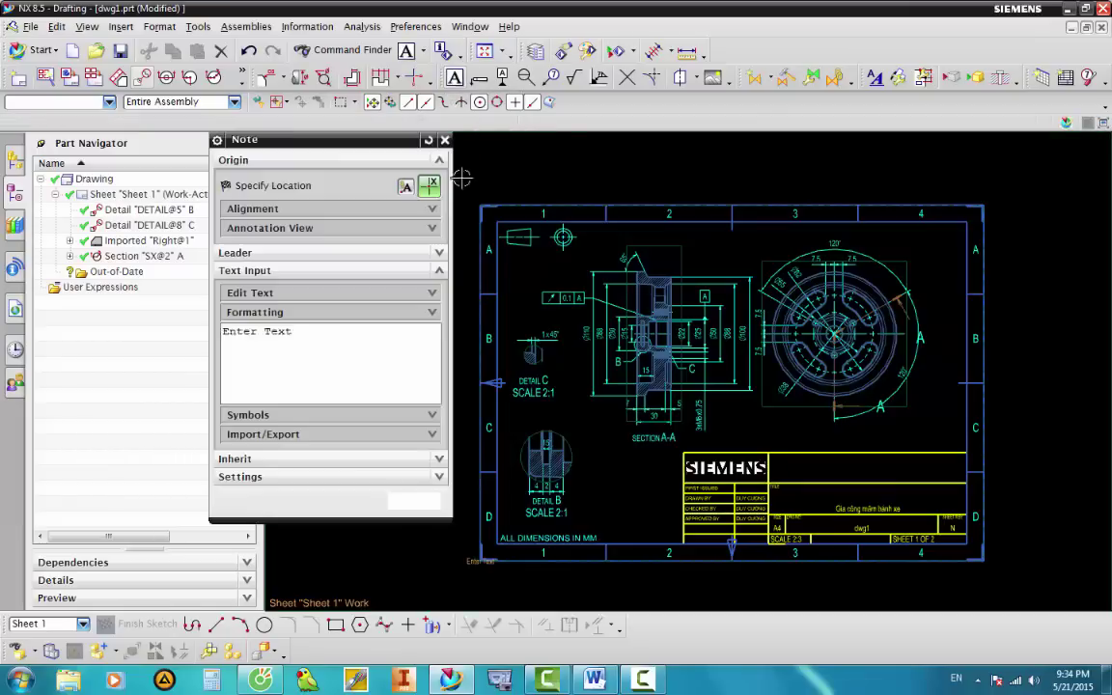
pyautogui.scroll(1, 559, 463)
pyautogui.scroll(3, 598, 453)
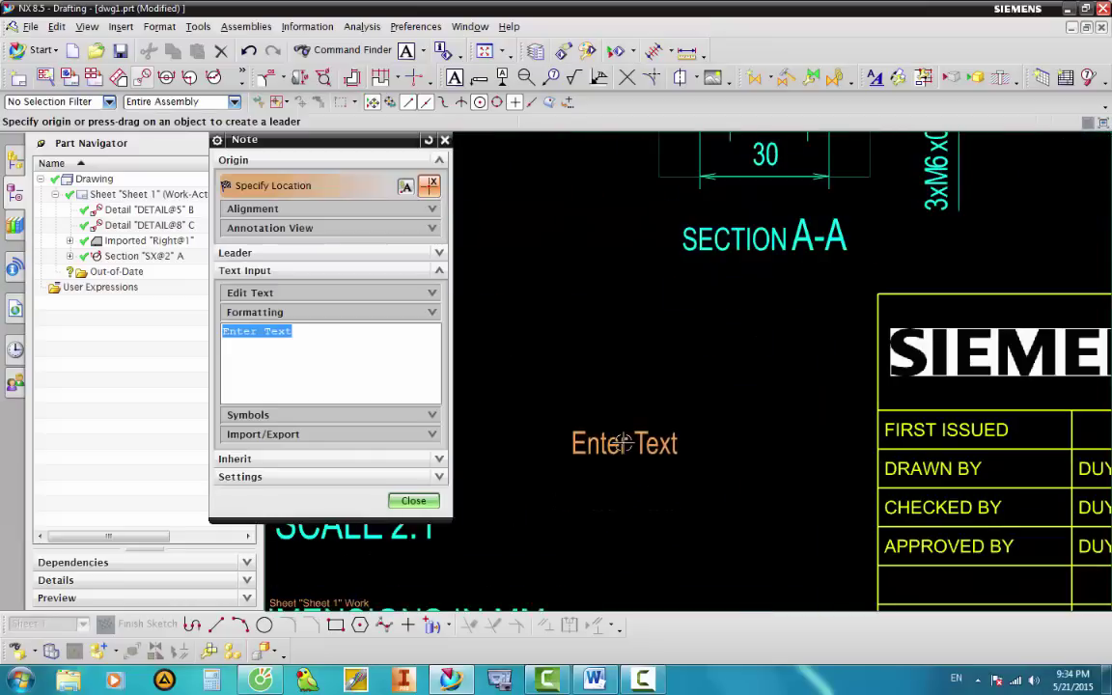
pyautogui.click(593, 679)
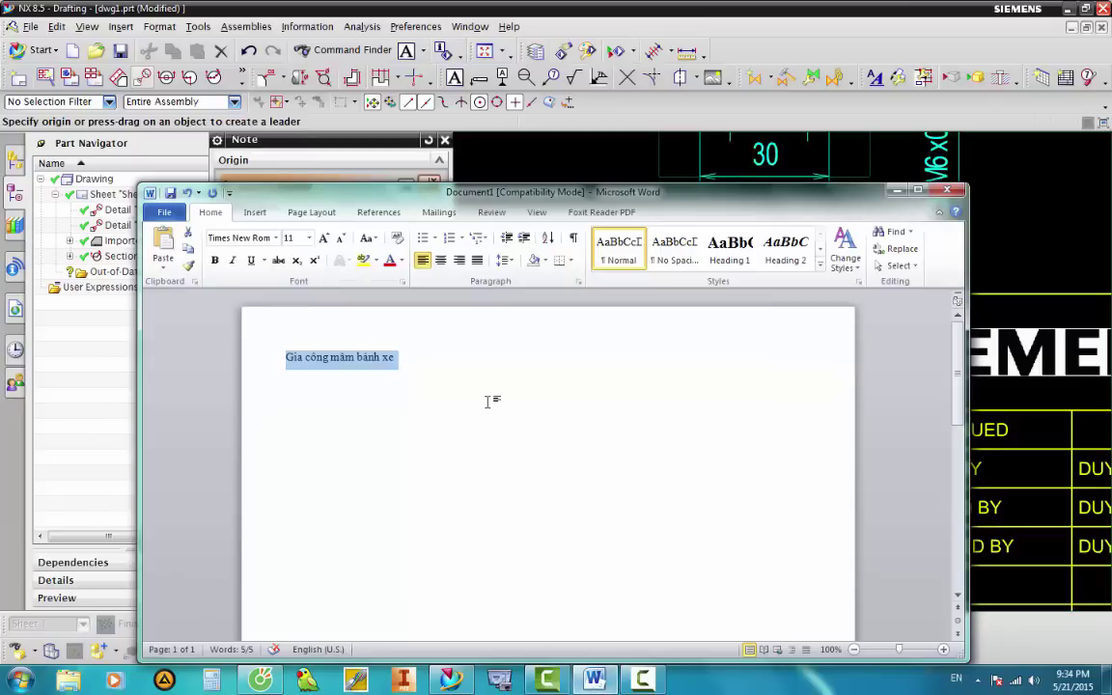
# Type 'Ghi chú:' and '- Sai lệch độ trụ 0.1mm' in Word and select both lines.
pyautogui.write('Ghi chú:')
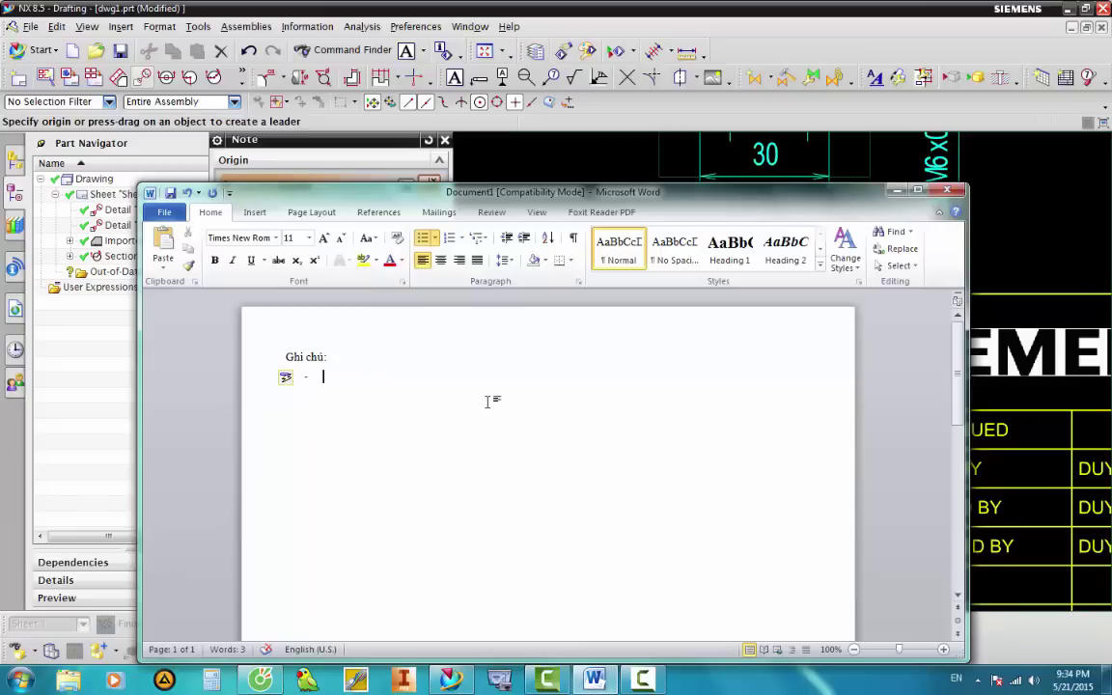
pyautogui.write('Sa')
pyautogui.write('i l')
pyautogui.write('ệc')
pyautogui.write('h đ')
pyautogui.write('ộ')
pyautogui.write('ụ')
pyautogui.press('BackSpace')
pyautogui.write('mm')
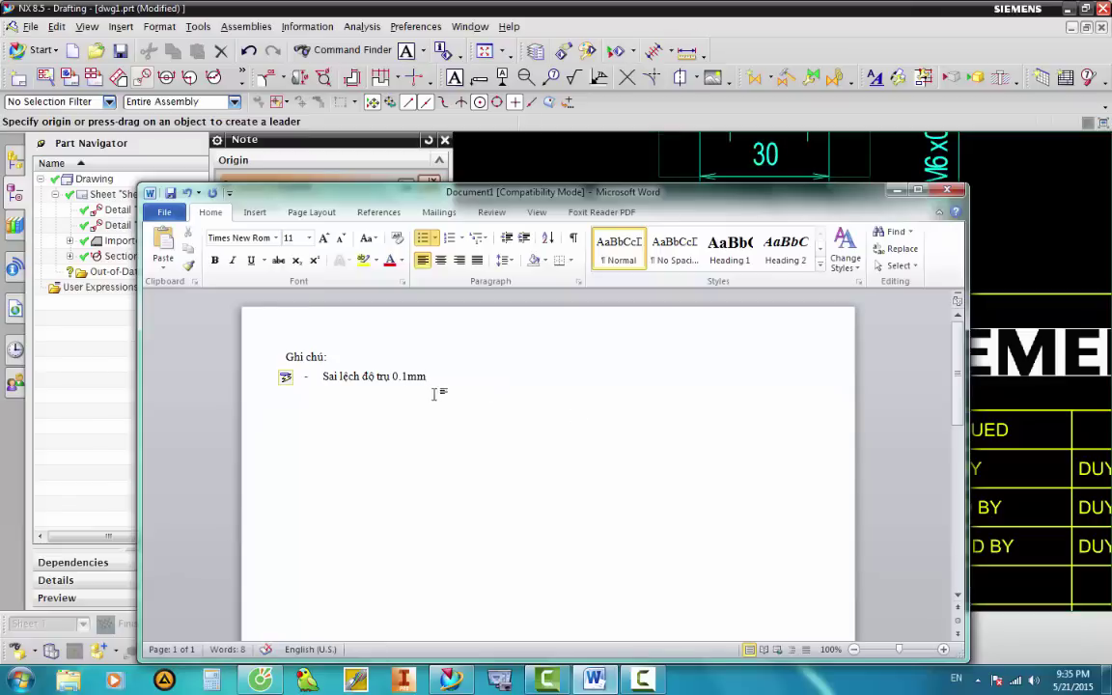
pyautogui.moveTo(434, 393); pyautogui.dragTo(294, 361)
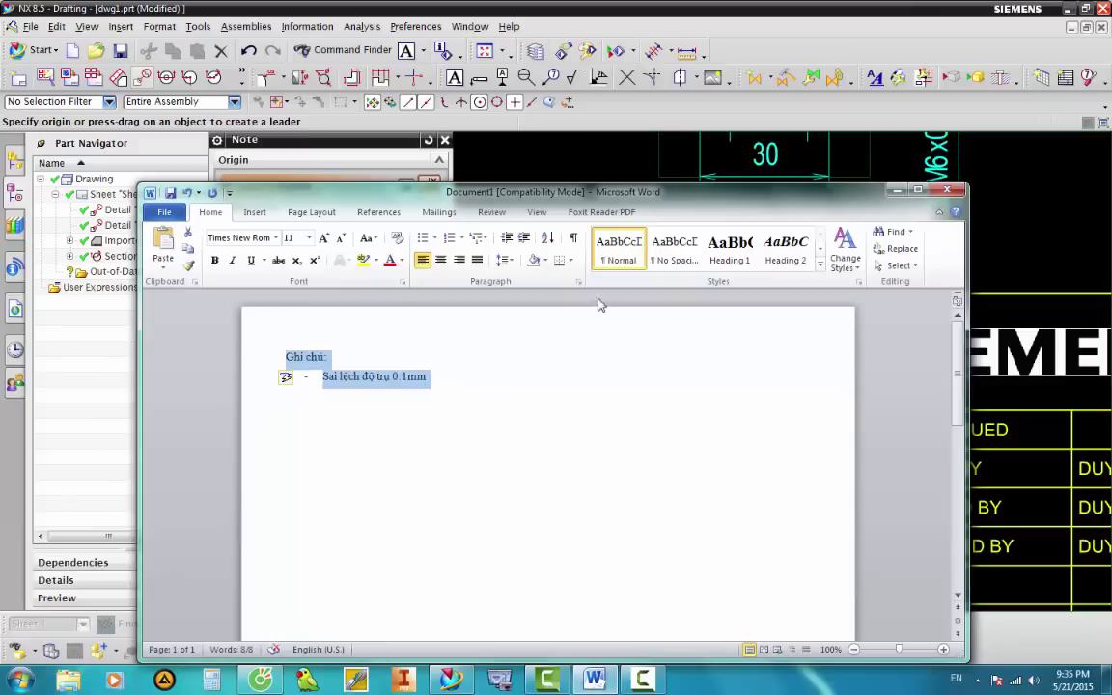
# Discard the placeholder 'Enter Text' note on the sheet.
pyautogui.click(999, 241)
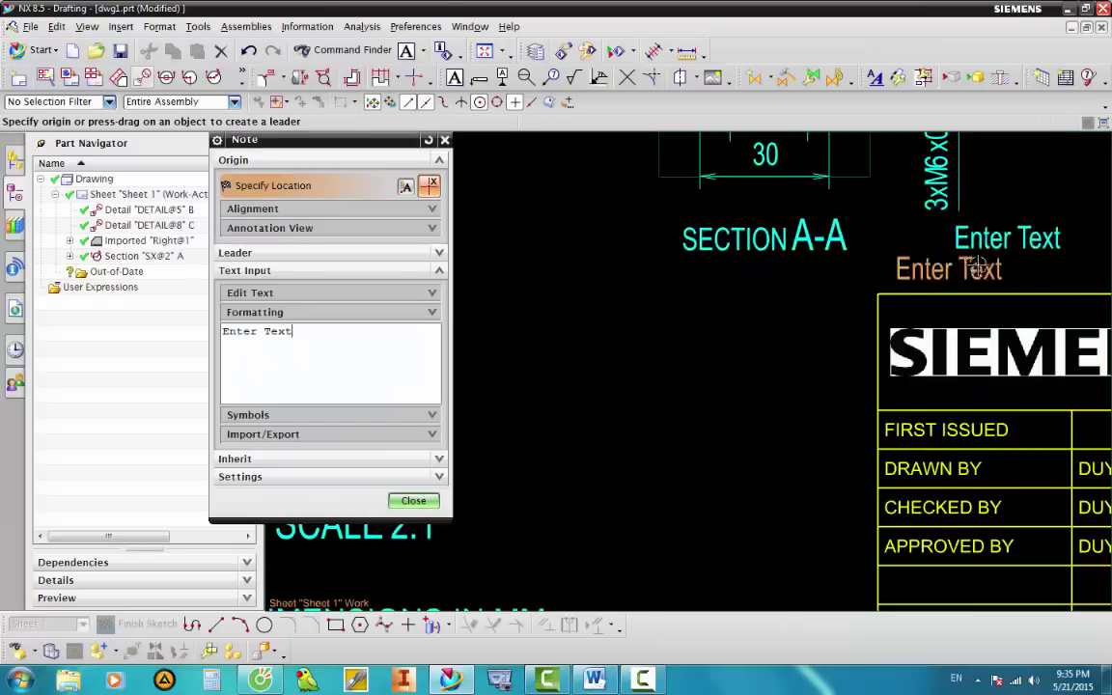
pyautogui.press('Escape')
pyautogui.moveTo(995, 246); pyautogui.dragTo(645, 344)
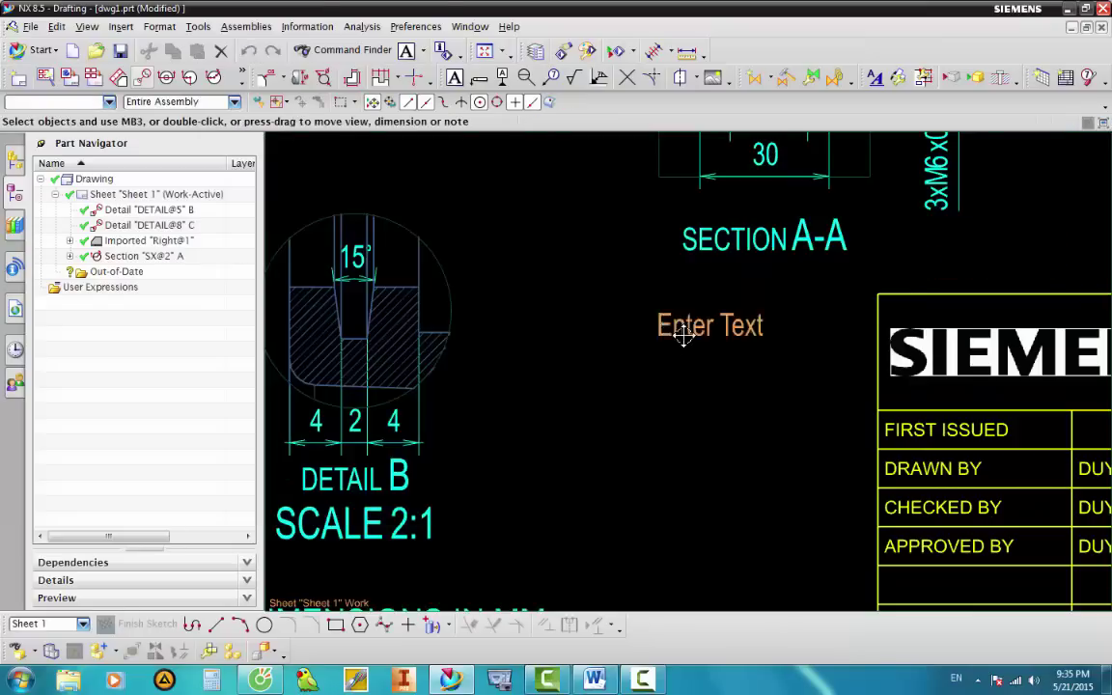
pyautogui.press('Escape')
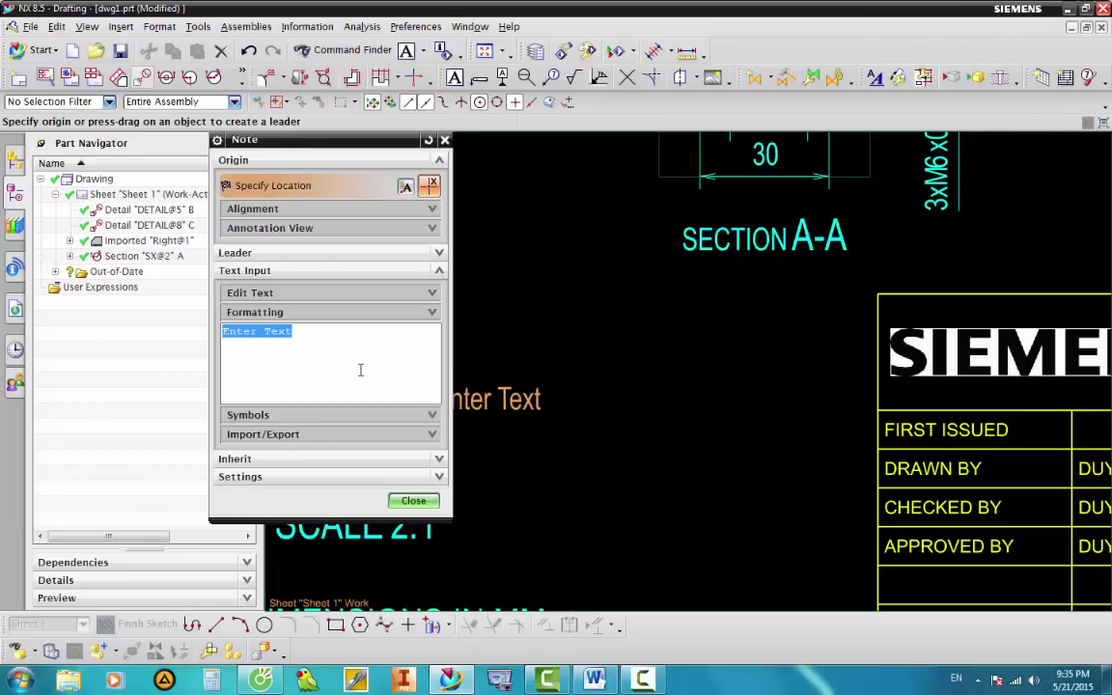
# Create a new note from the copied text and retype the leading dash on line 2.
pyautogui.click(349, 367)
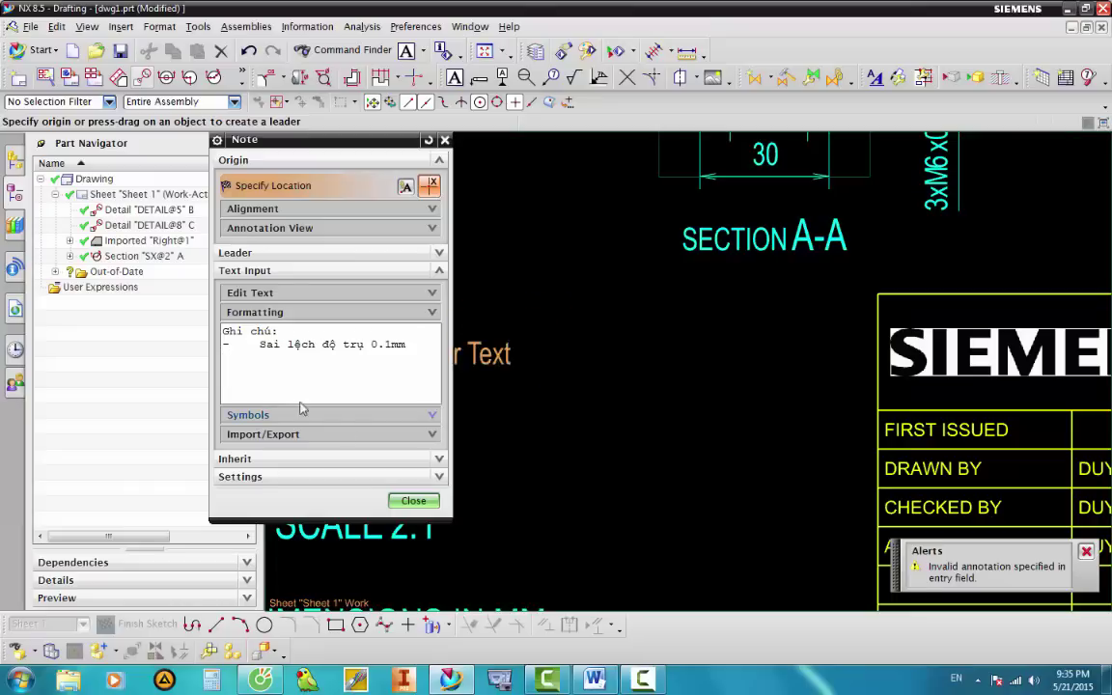
pyautogui.moveTo(256, 344); pyautogui.dragTo(222, 344)
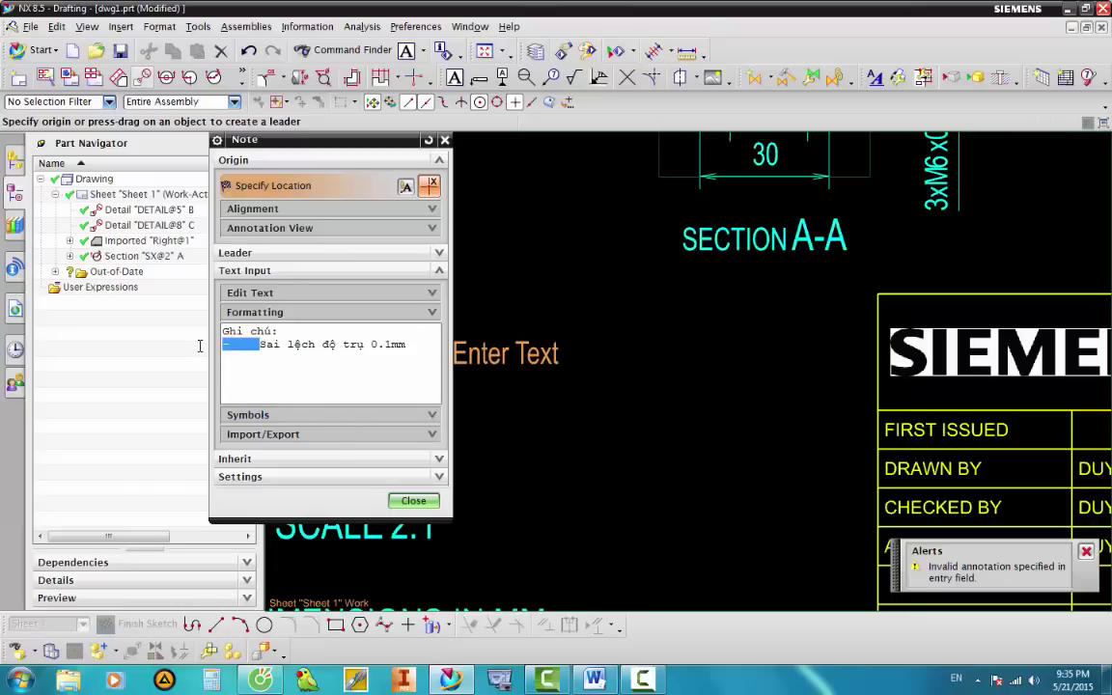
pyautogui.press('BackSpace')
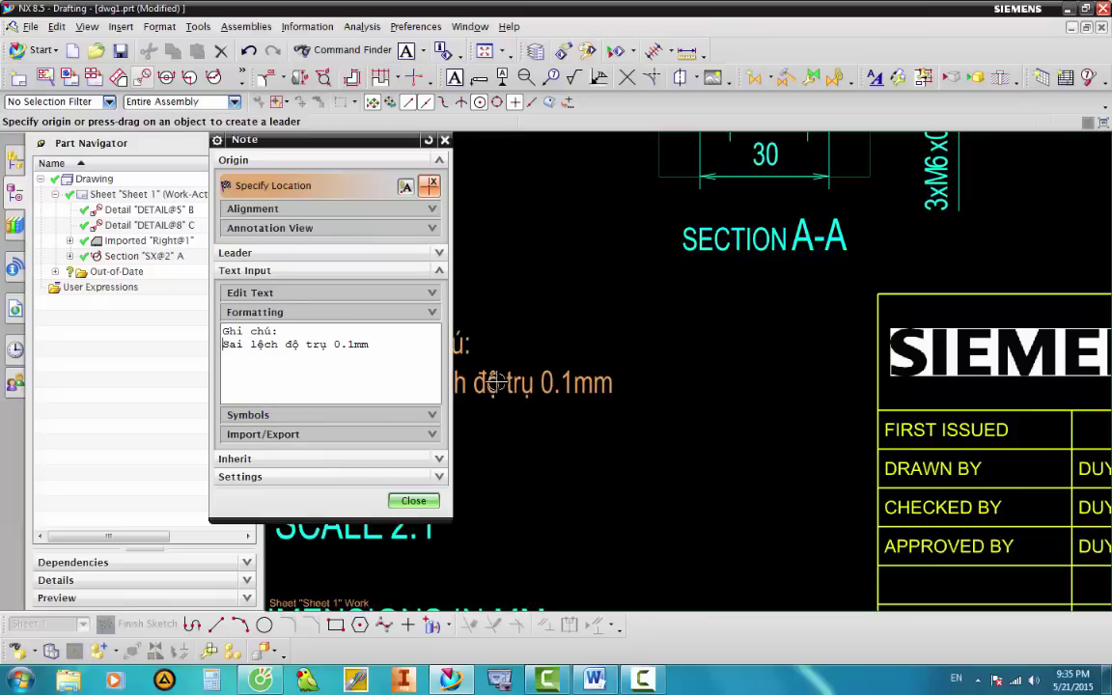
pyautogui.write('-')
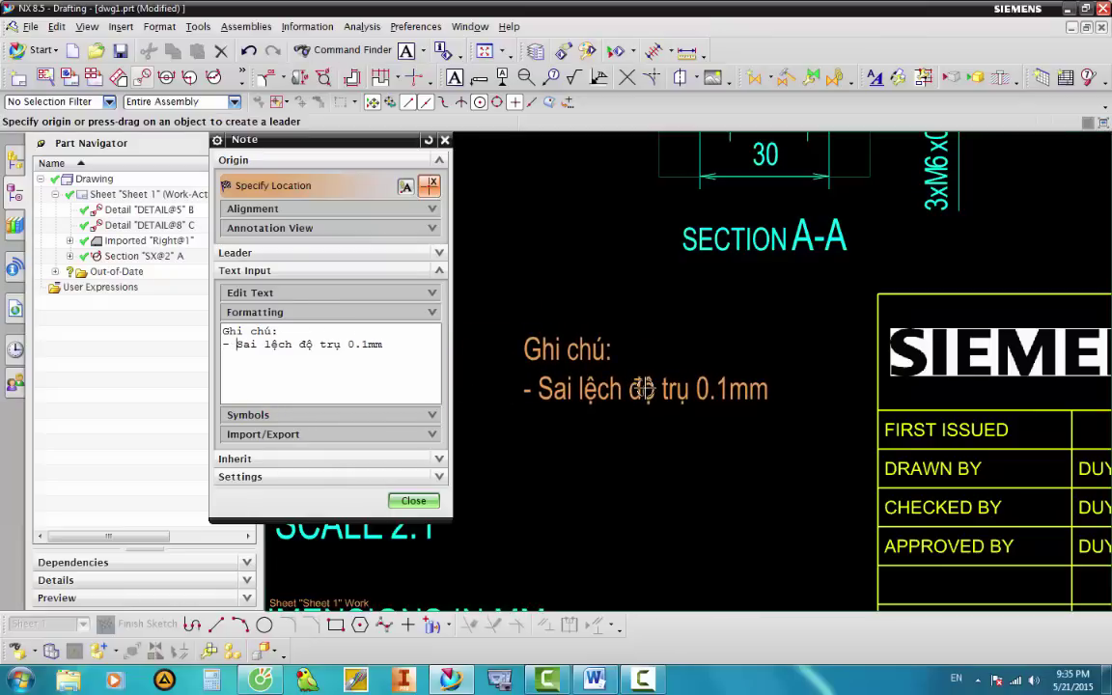
# Underline 'Ghi chú:' and place the note beside Detail B above the title block.
pyautogui.moveTo(282, 330); pyautogui.dragTo(215, 331)
pyautogui.click(286, 312)
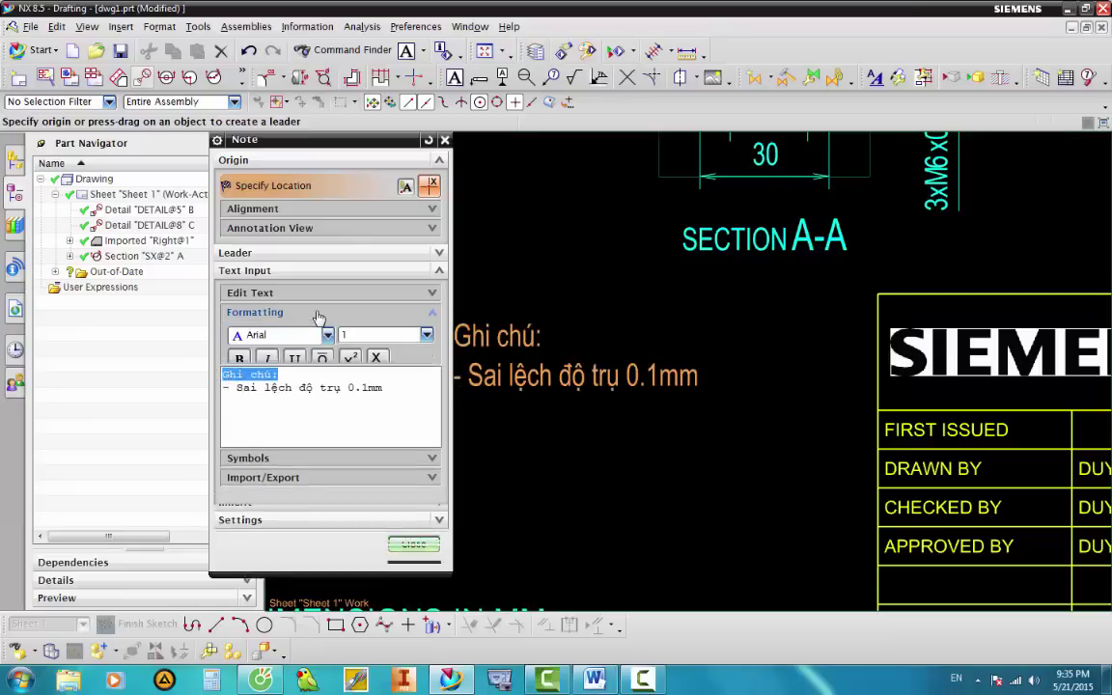
pyautogui.click(294, 360)
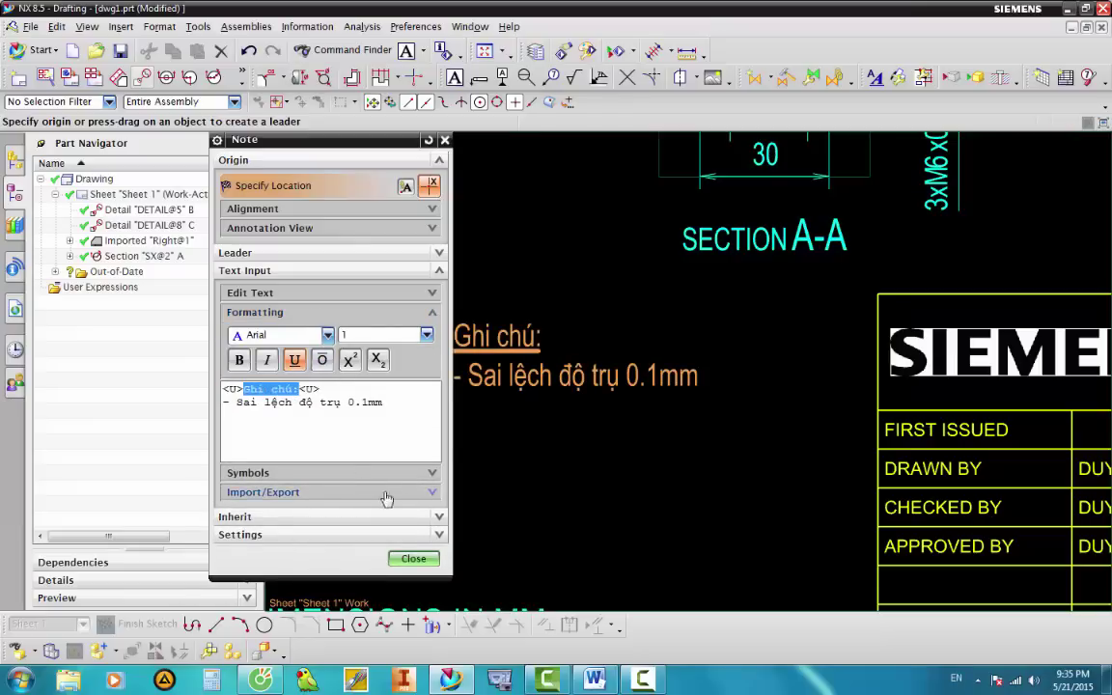
pyautogui.click(615, 397)
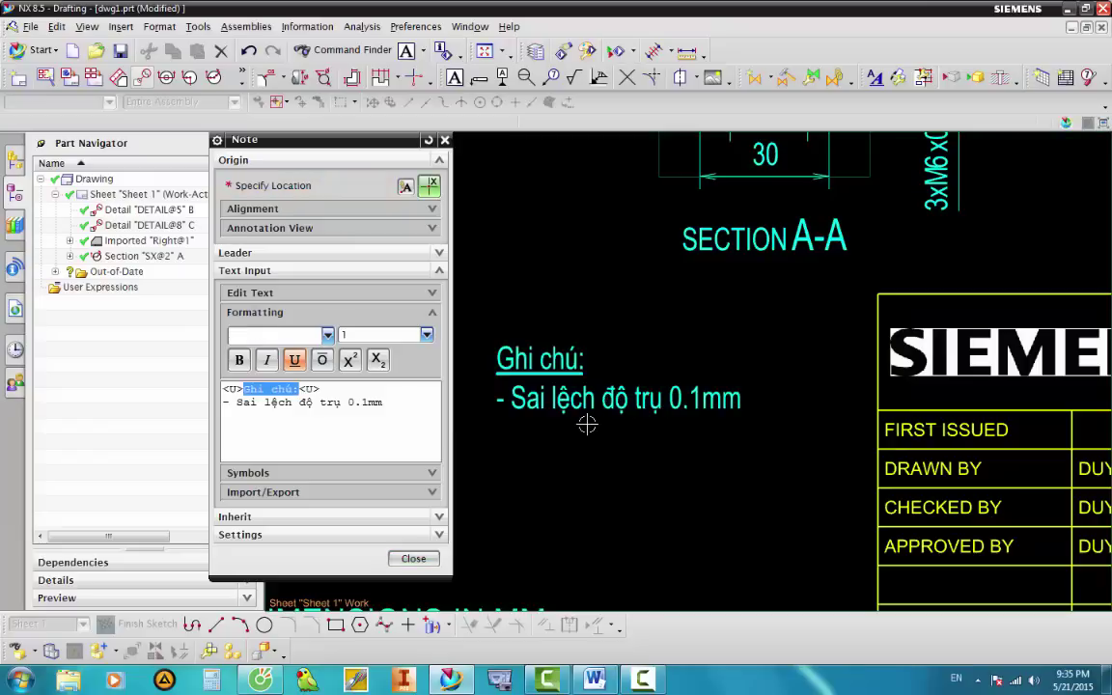
pyautogui.middleClick(585, 420)
pyautogui.scroll(-3, 586, 422)
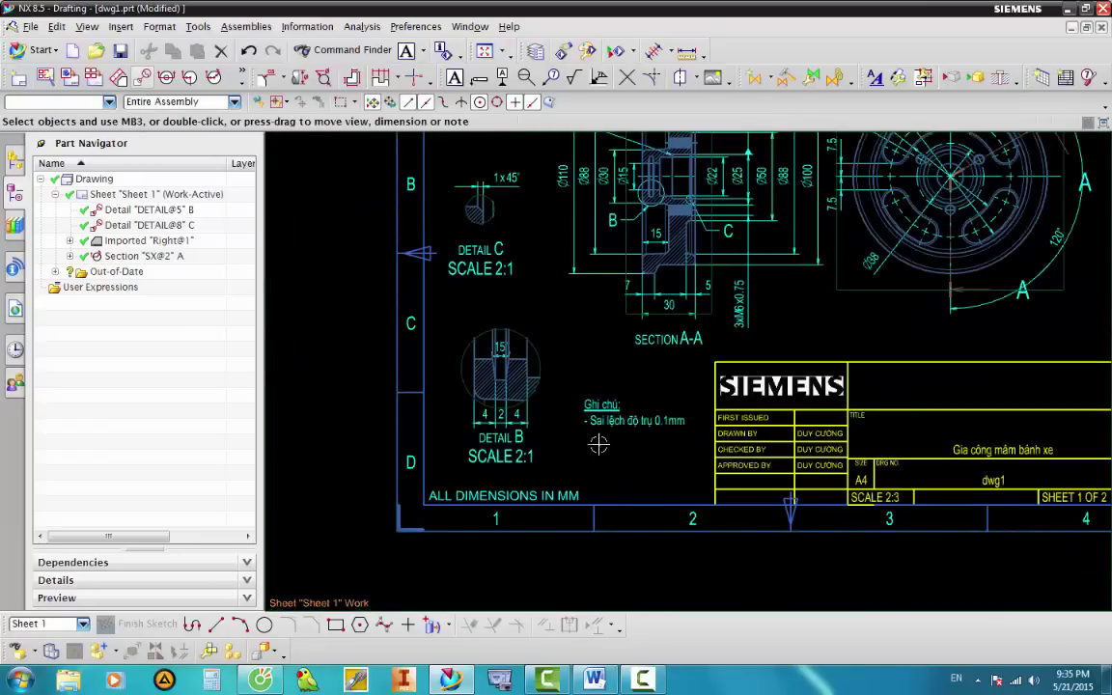
pyautogui.scroll(-2, 590, 465)
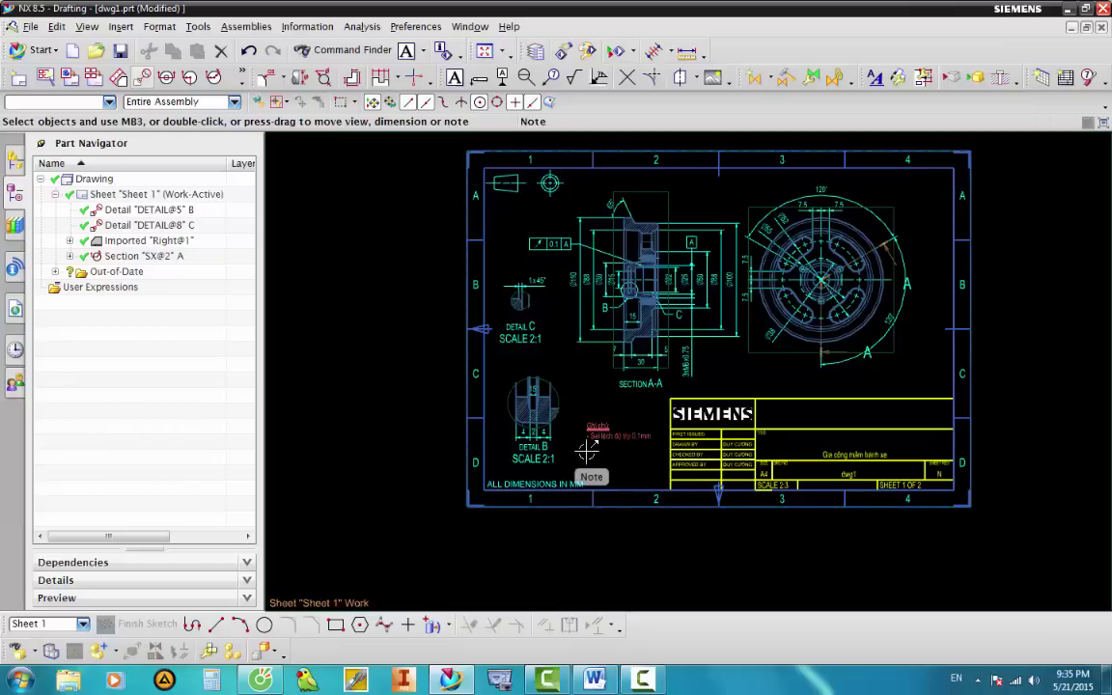
pyautogui.scroll(2, 617, 231)
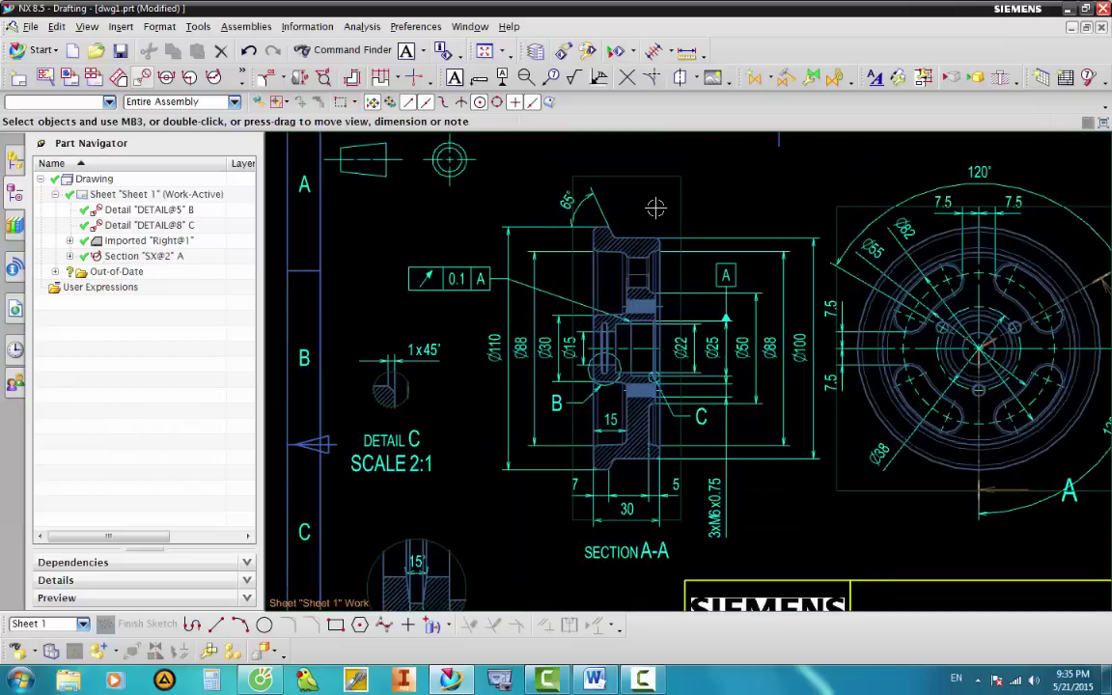
pyautogui.scroll(-2, 585, 232)
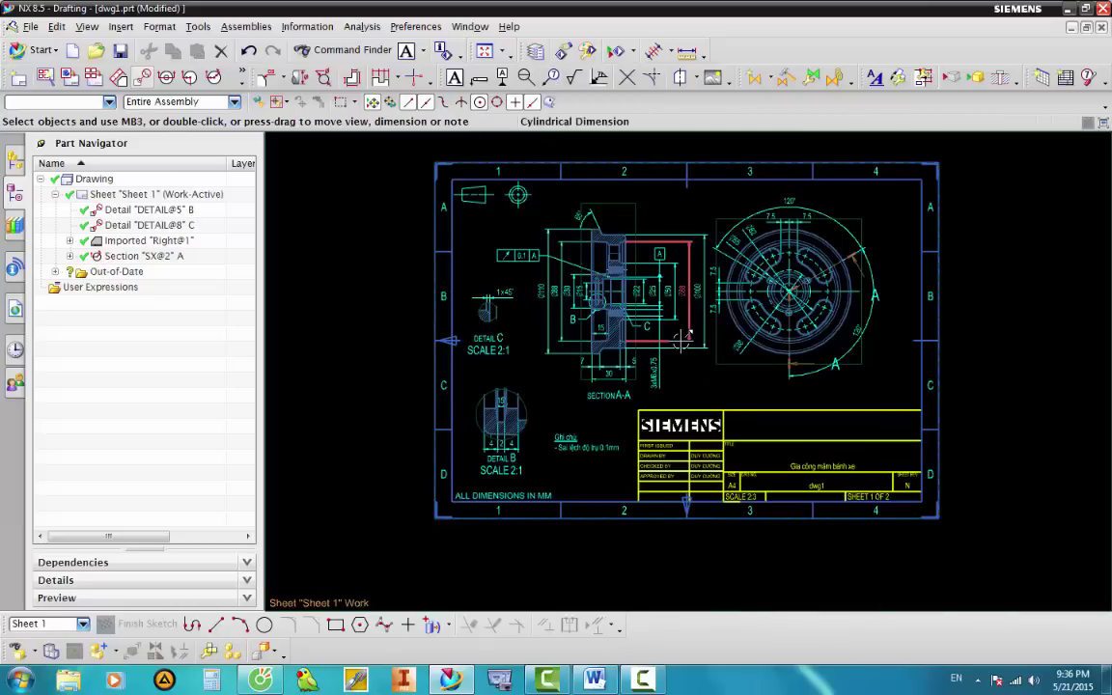
# Start a surface finish symbol with Material Removal set to Open.
pyautogui.click(573, 79)
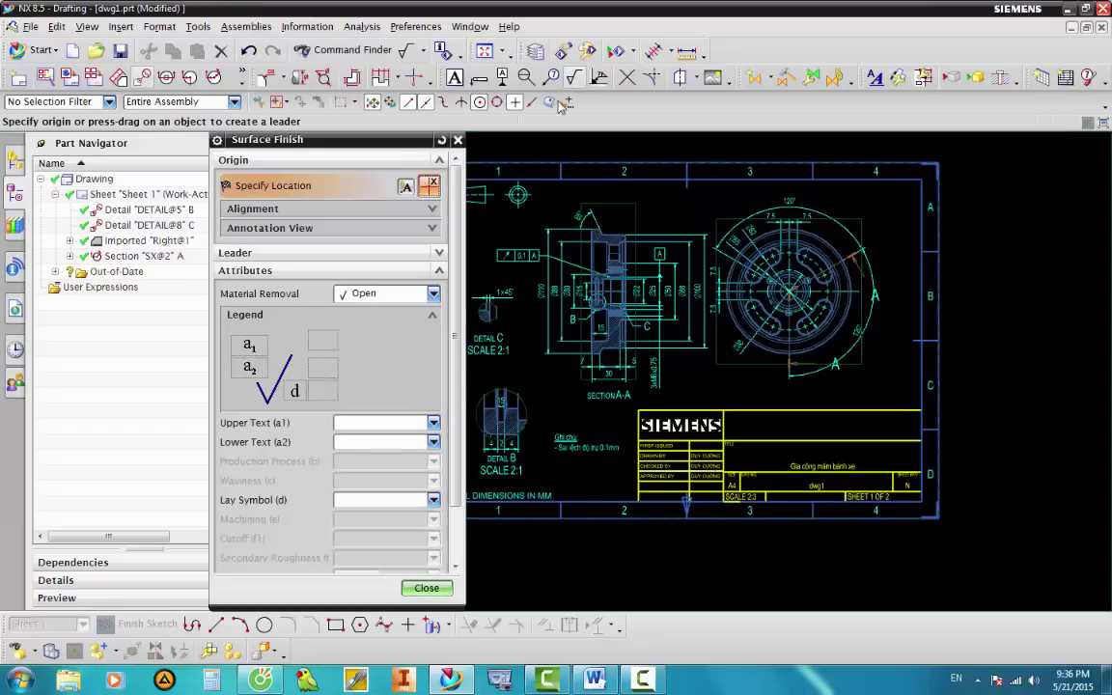
pyautogui.click(387, 302)
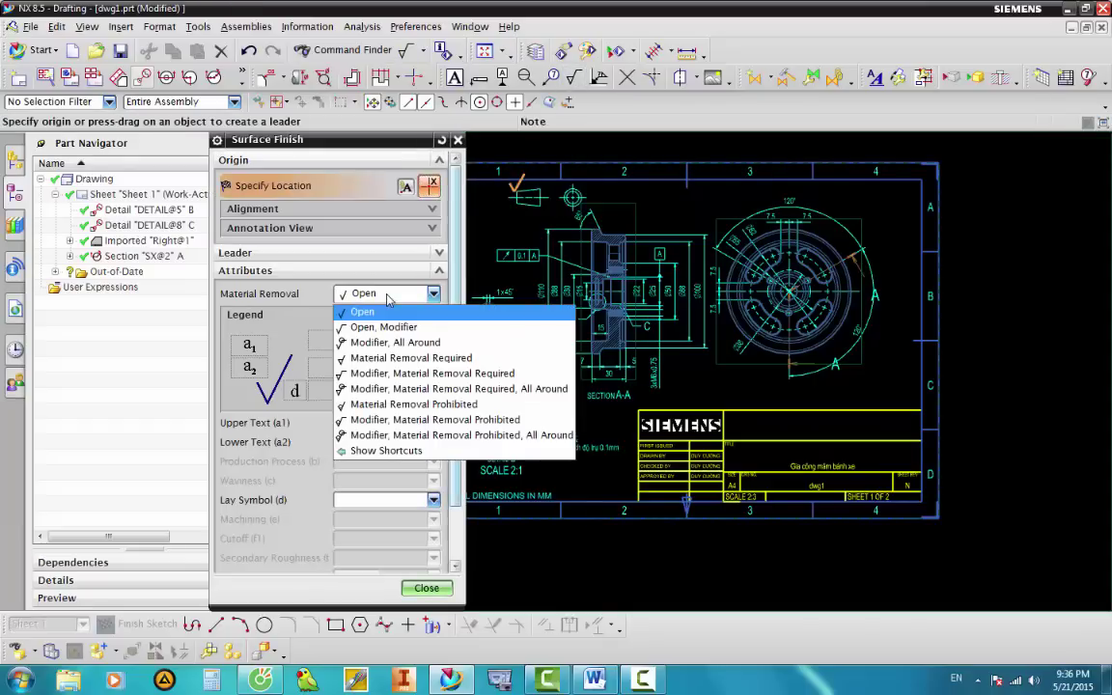
pyautogui.click(385, 326)
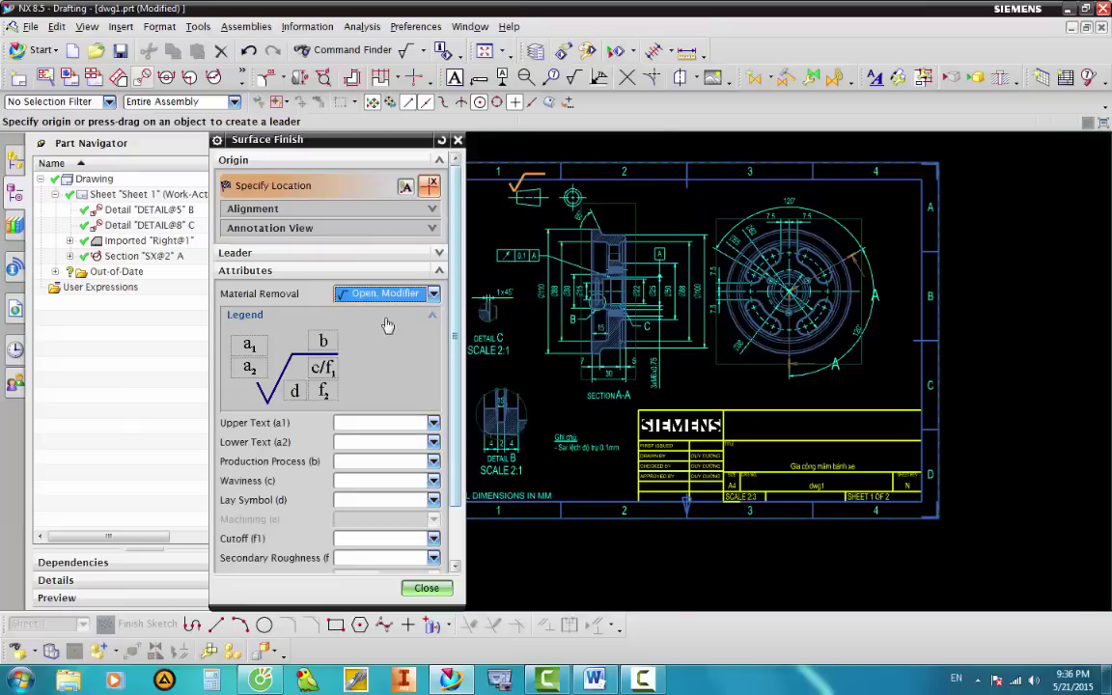
pyautogui.click(386, 293)
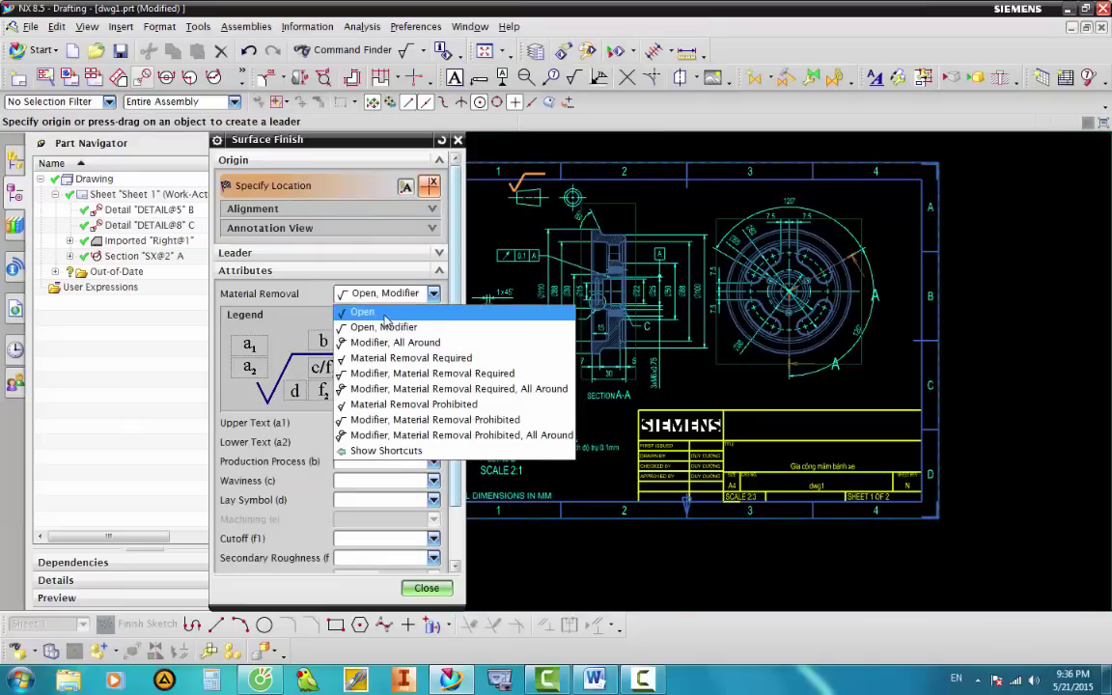
pyautogui.click(357, 311)
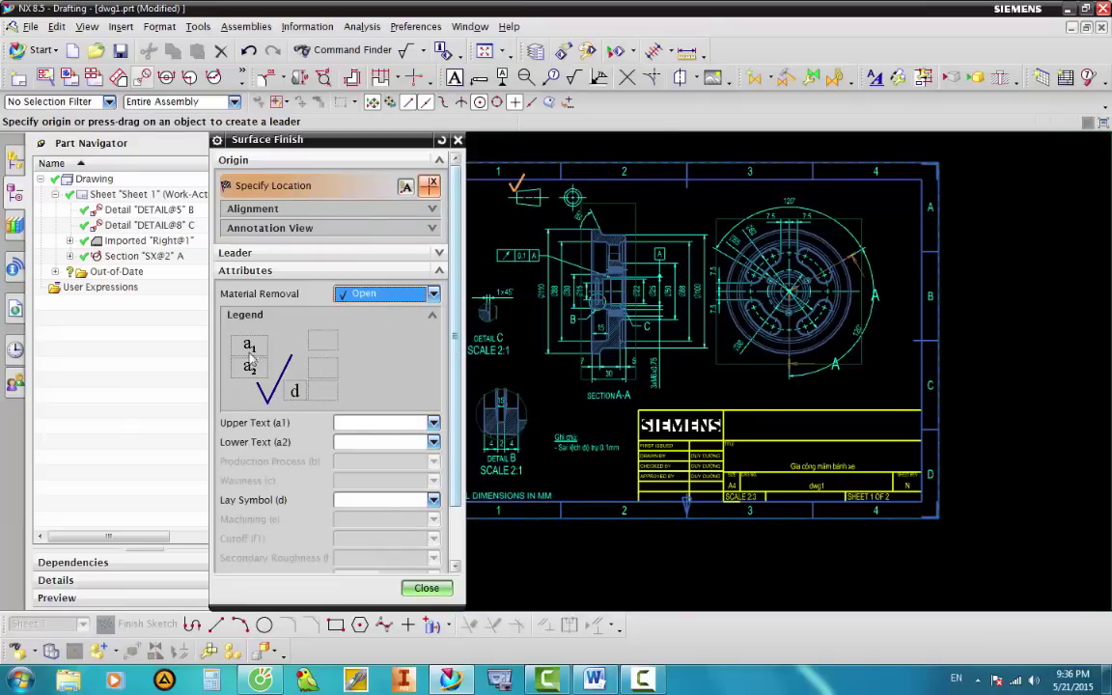
# Enter Ra=2.5 as the lower text (a2) and fit the sheet to locate section A-A.
pyautogui.click(350, 444)
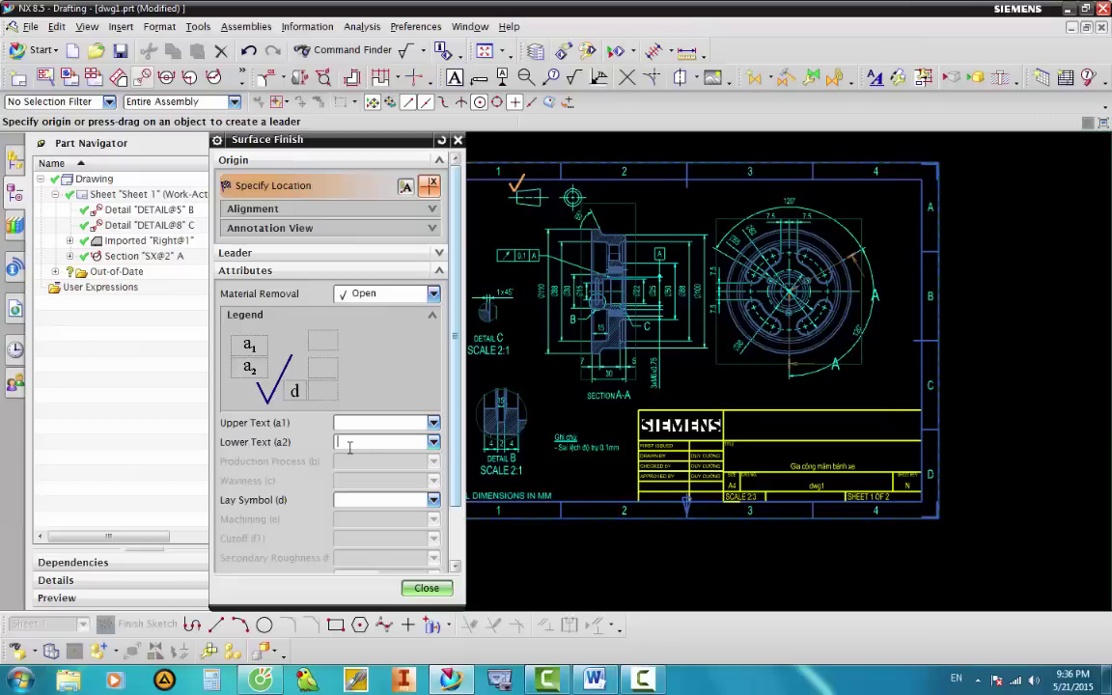
pyautogui.write('R')
pyautogui.write('a')
pyautogui.write('=')
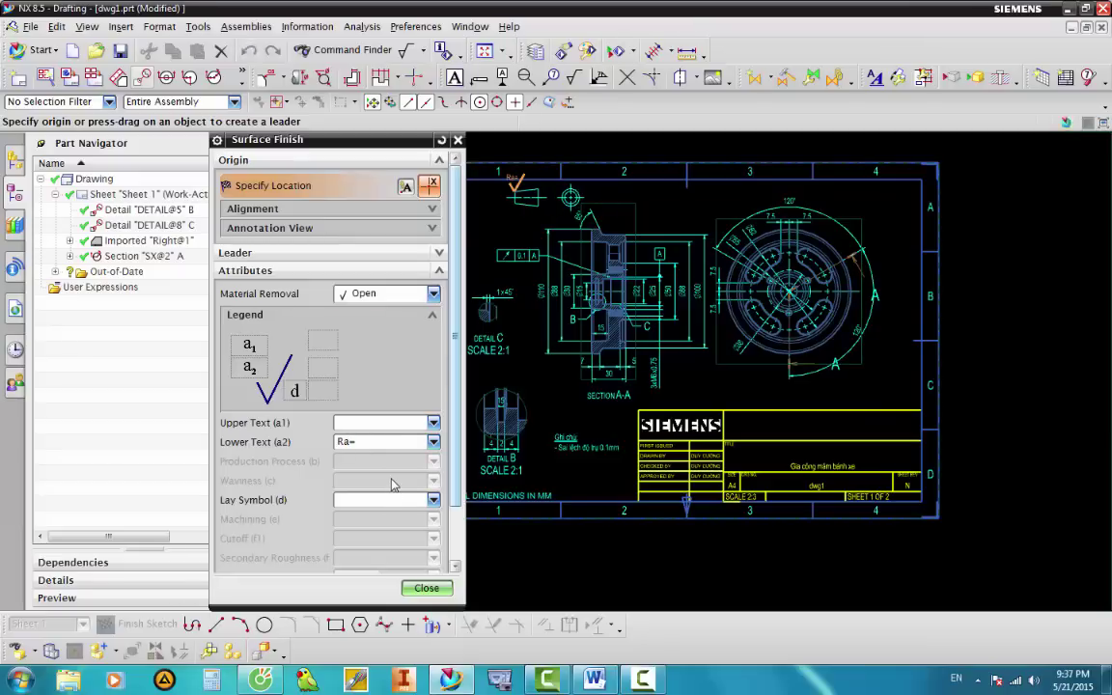
pyautogui.write('2.5')
pyautogui.scroll(2, 715, 170)
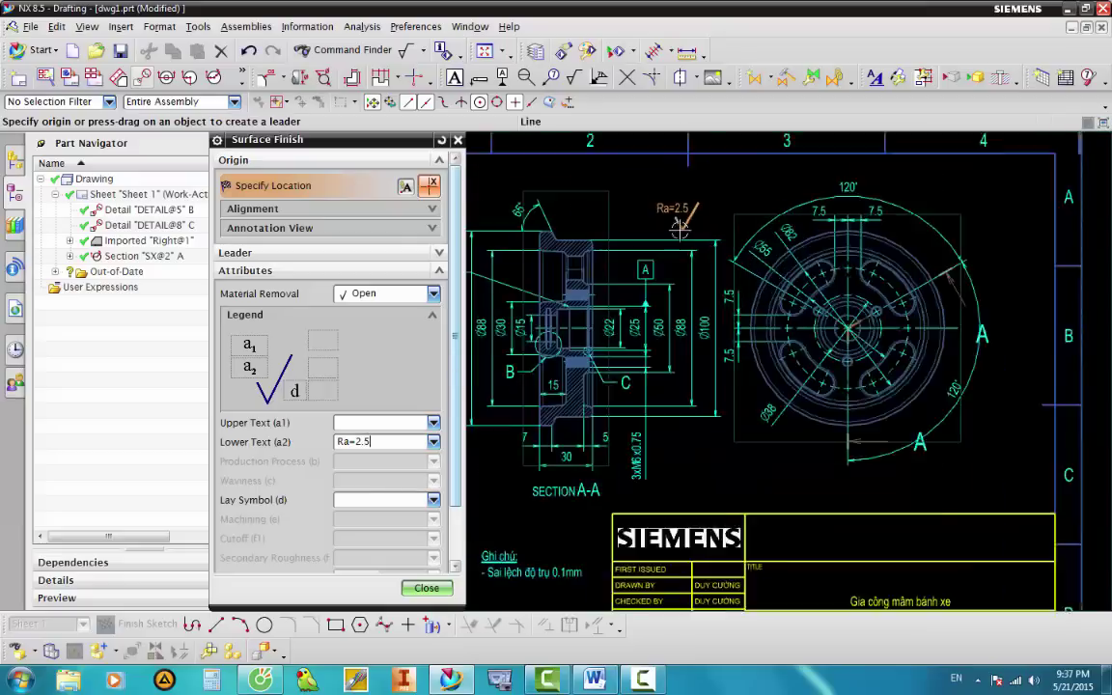
pyautogui.scroll(2, 665, 215)
pyautogui.scroll(-1, 700, 248)
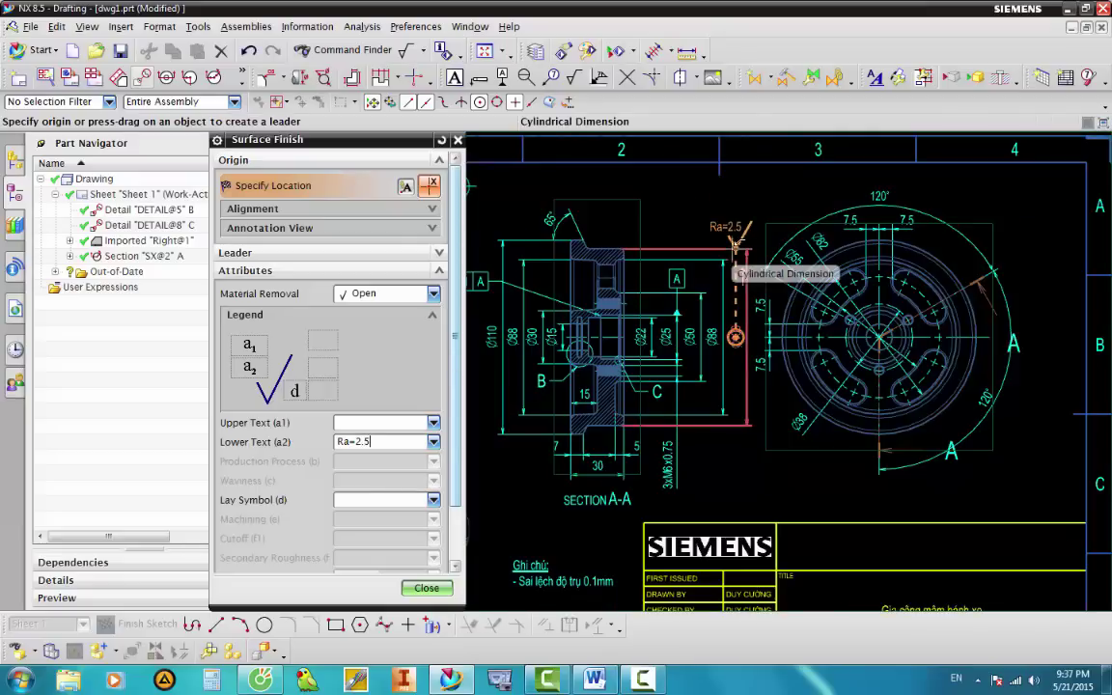
pyautogui.scroll(2, 632, 236)
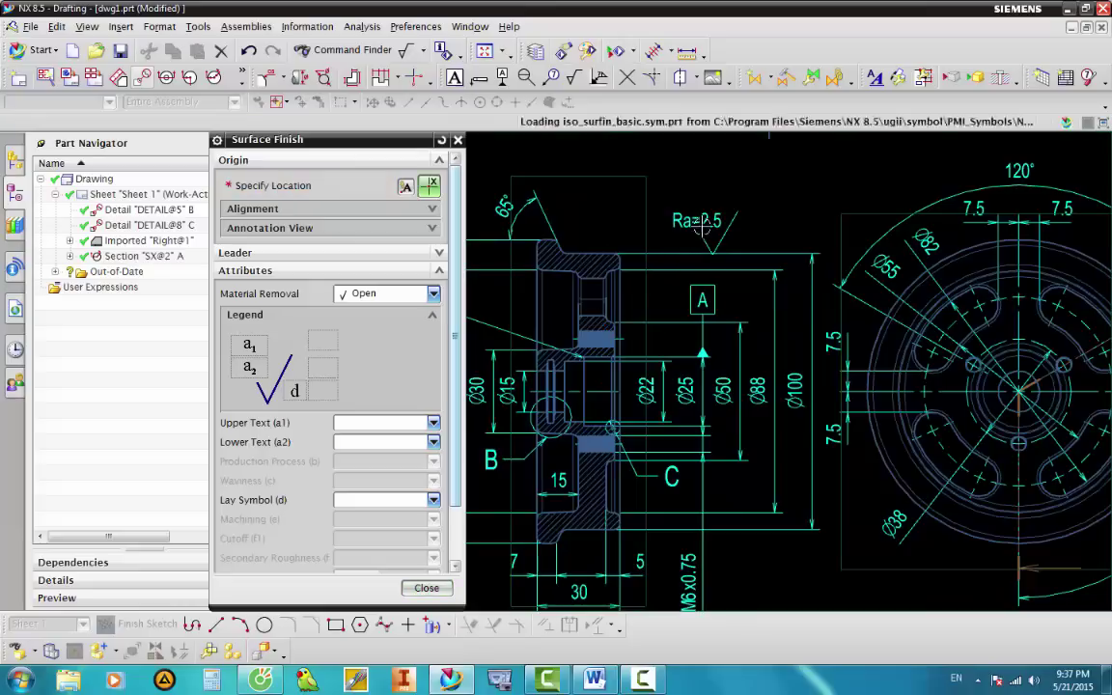
pyautogui.hotkey('ctrl', 'f')
pyautogui.scroll(-1, 733, 309)
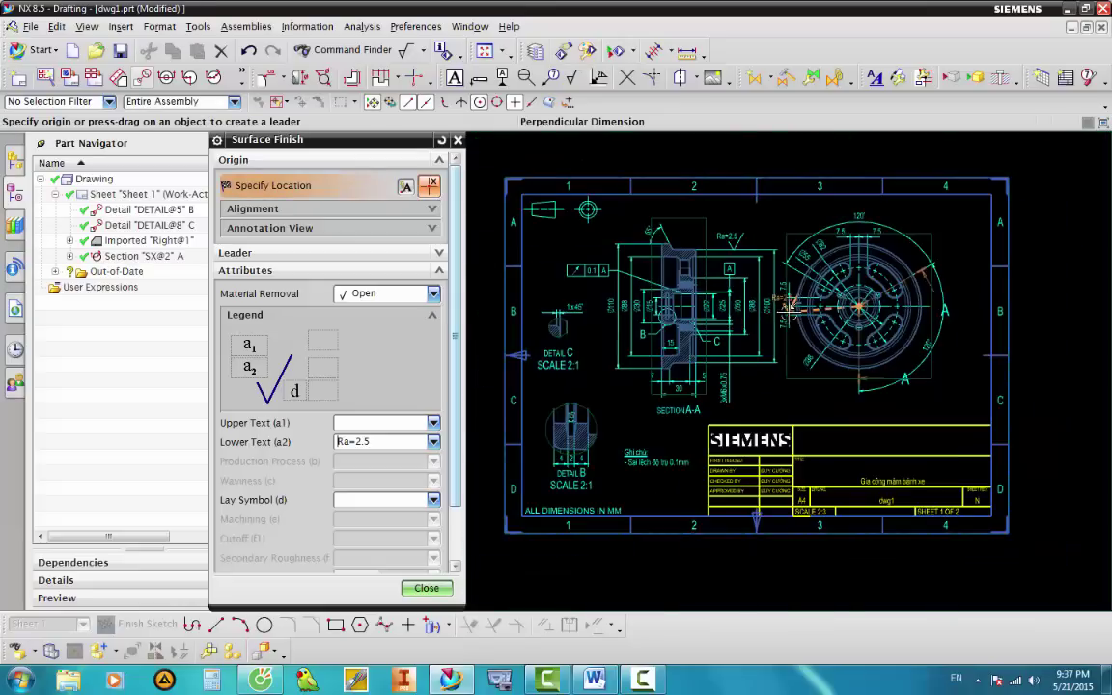
pyautogui.scroll(3, 719, 338)
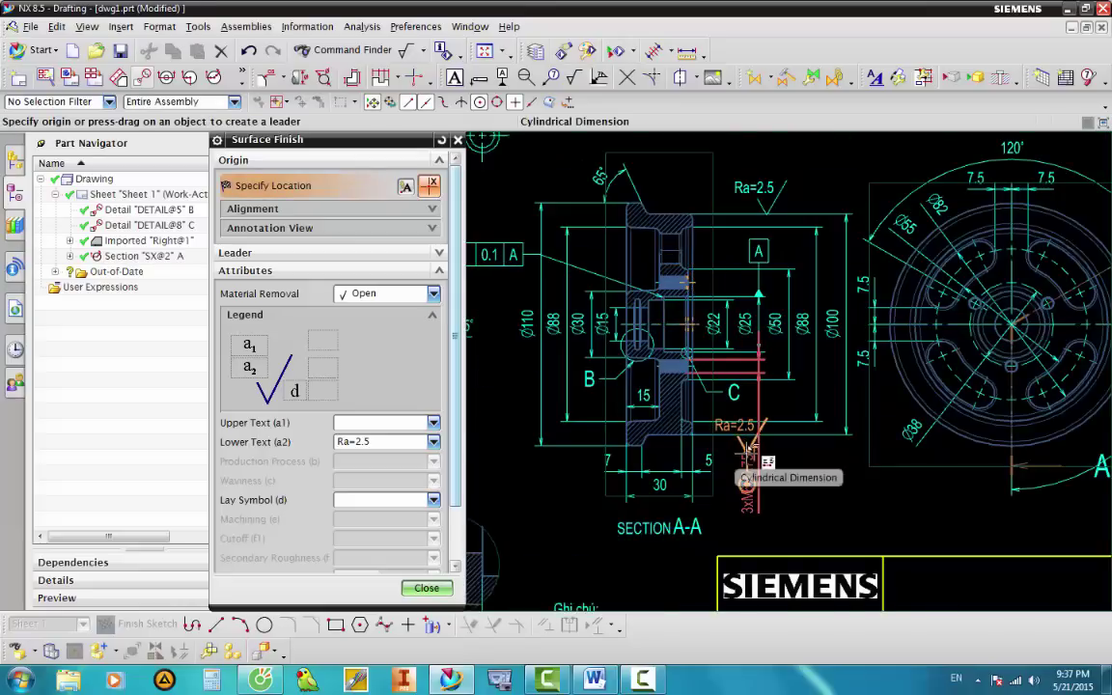
pyautogui.scroll(1, 685, 328)
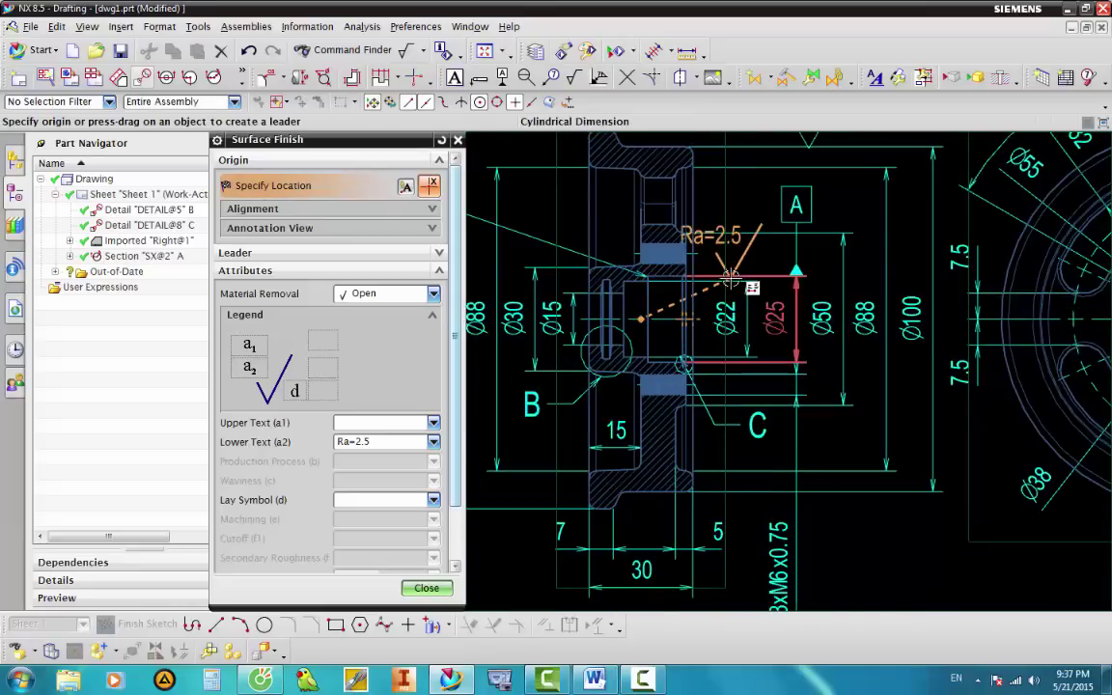
pyautogui.scroll(-2, 656, 319)
pyautogui.scroll(-1, 733, 307)
# Add an intersection symbol at the first rounded fillet corner of section A-A.
pyautogui.press('Escape')
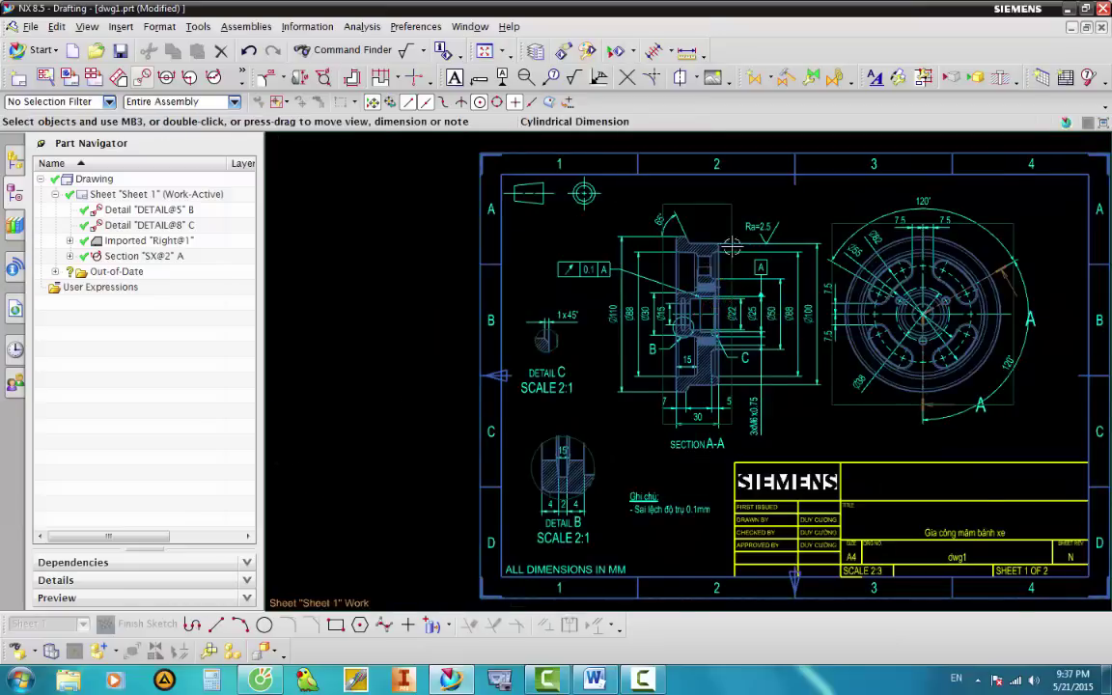
pyautogui.scroll(3, 580, 242)
pyautogui.scroll(-3, 580, 241)
pyautogui.scroll(-1, 580, 241)
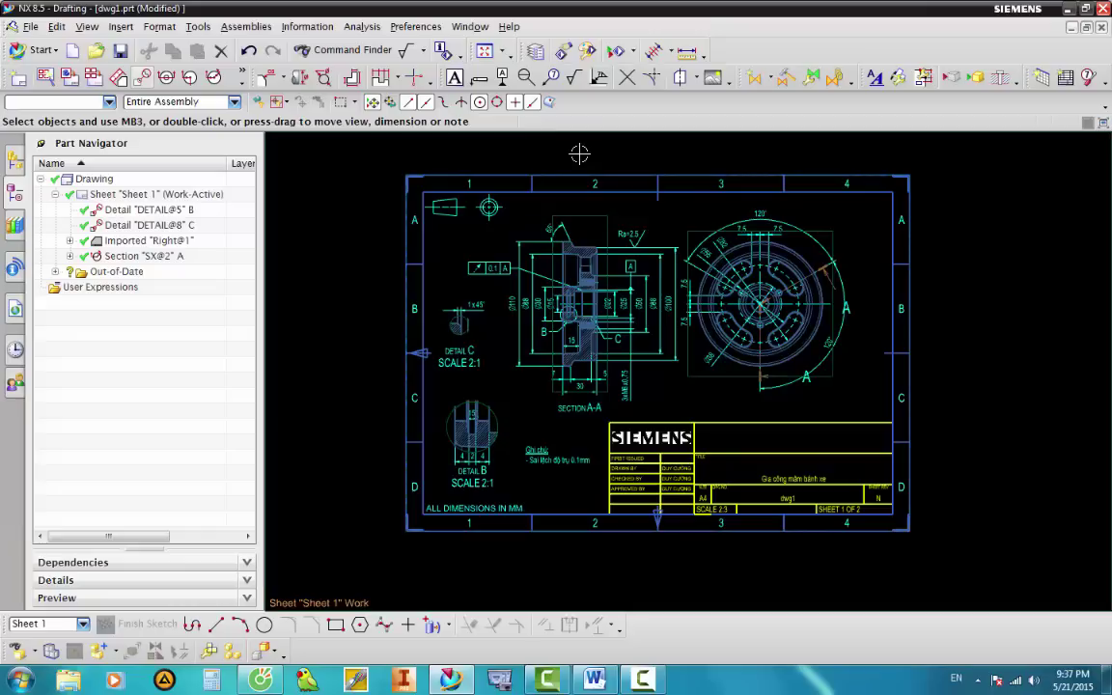
pyautogui.scroll(4, 603, 241)
pyautogui.scroll(2, 620, 253)
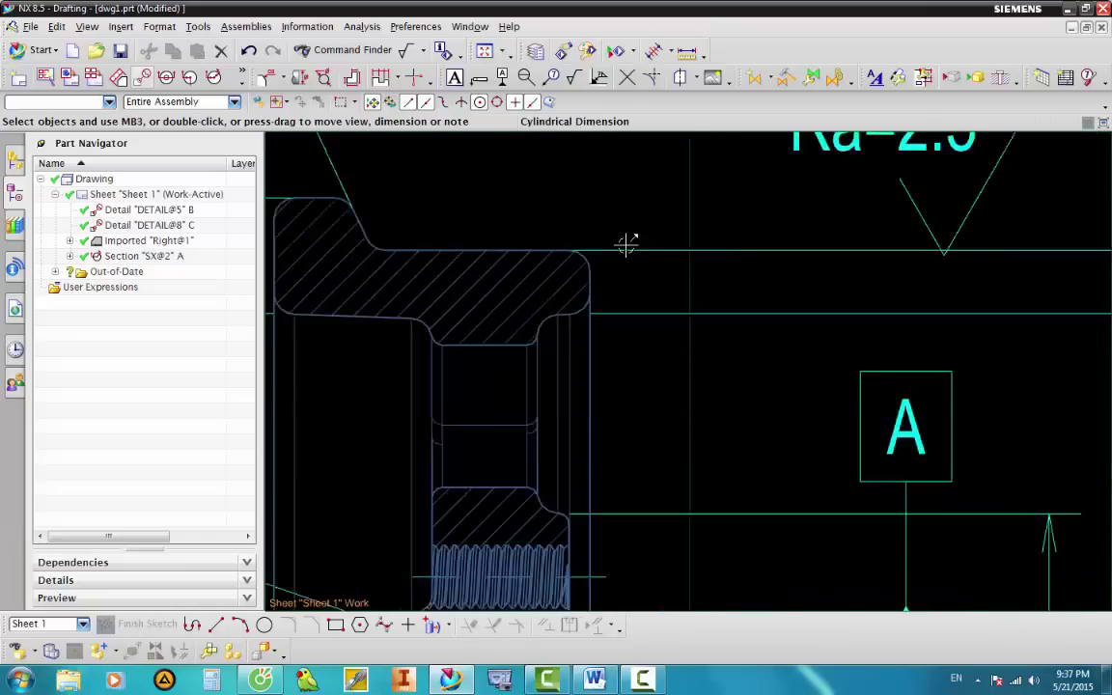
pyautogui.scroll(2, 625, 246)
pyautogui.scroll(-2, 392, 287)
pyautogui.scroll(-2, 404, 283)
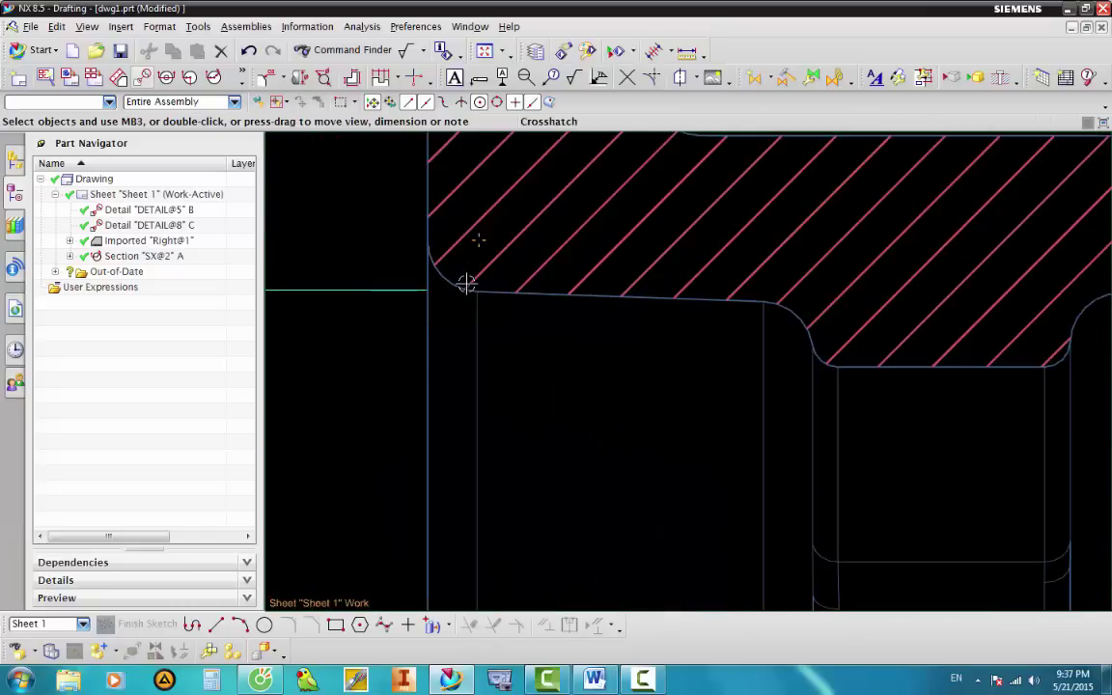
pyautogui.click(650, 83)
pyautogui.scroll(-2, 598, 240)
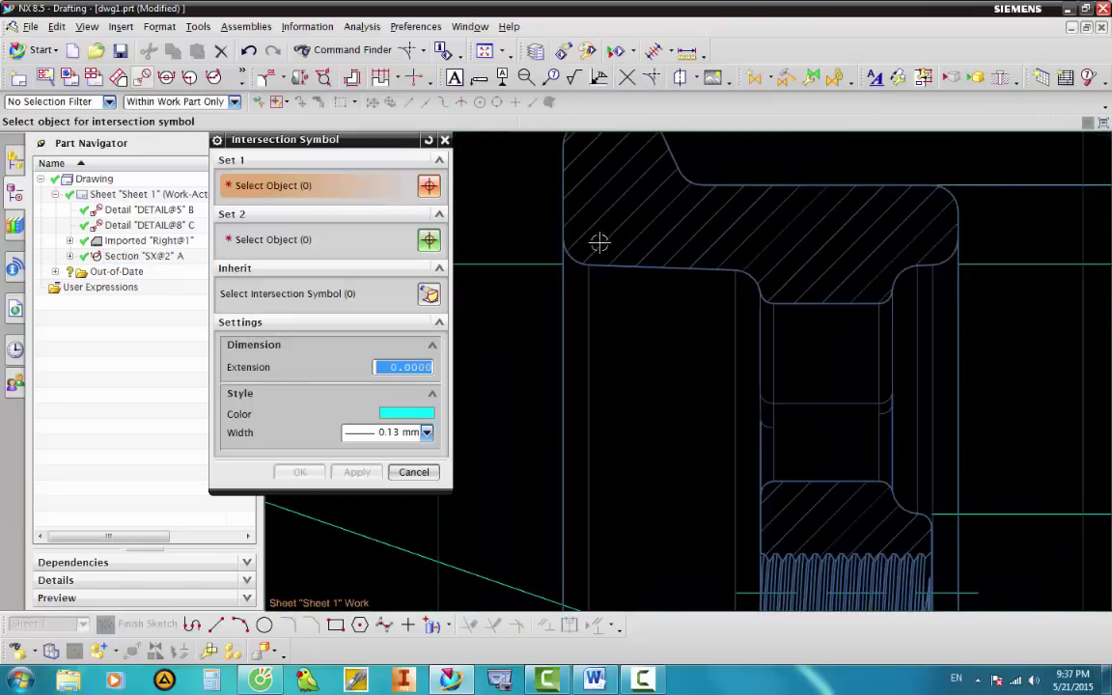
pyautogui.scroll(3, 551, 240)
pyautogui.click(568, 218)
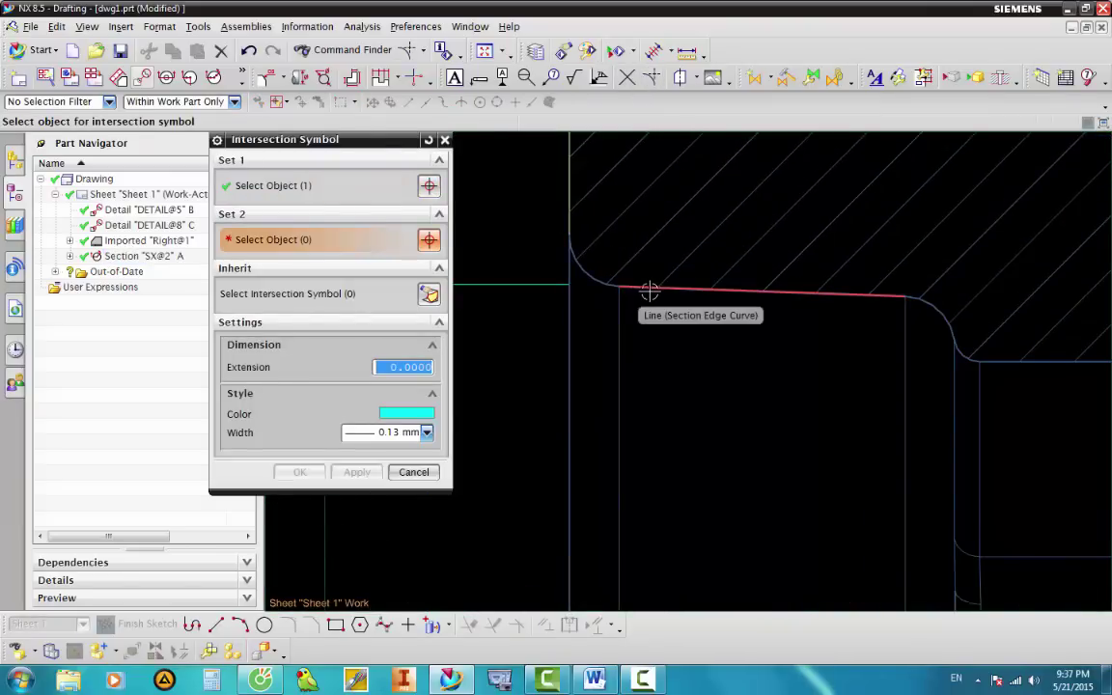
pyautogui.click(649, 291)
pyautogui.scroll(2, 559, 289)
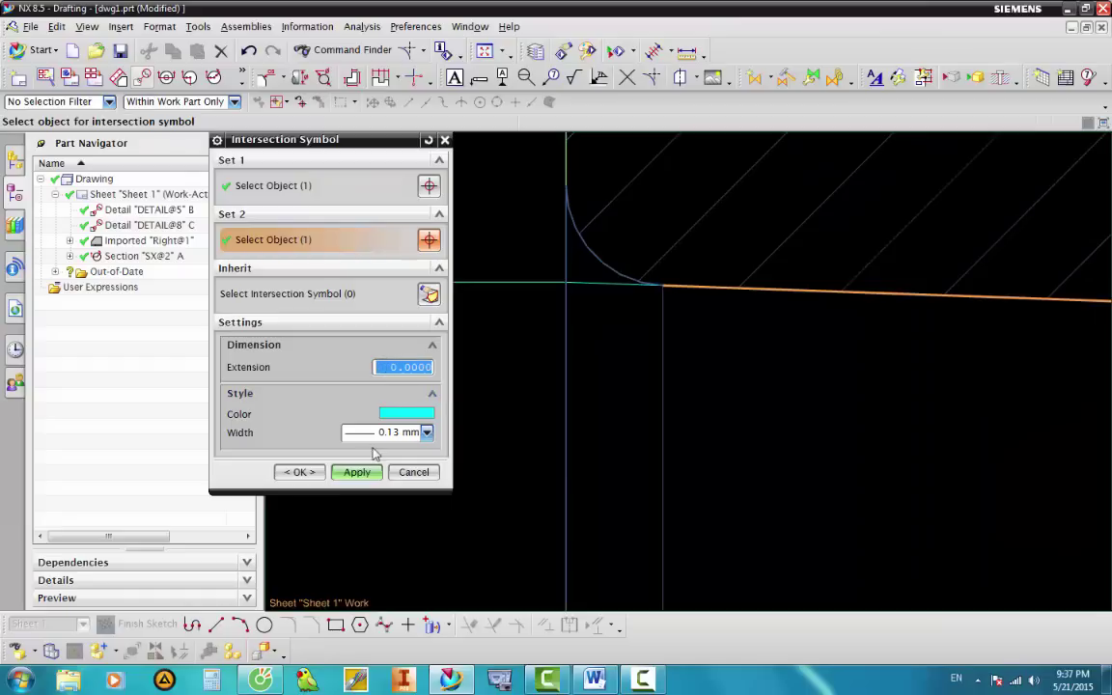
pyautogui.click(356, 471)
# Add intersection symbols at three more fillet corners, including the one by the threaded hole.
pyautogui.scroll(-3, 622, 270)
pyautogui.scroll(-2, 627, 290)
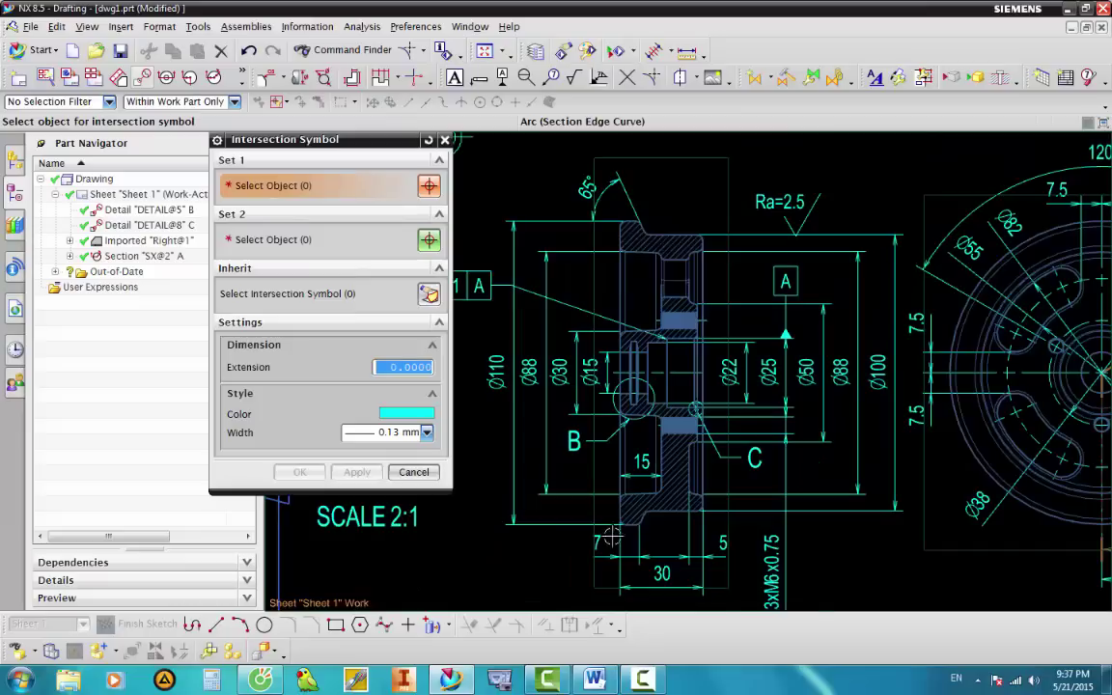
pyautogui.scroll(4, 637, 451)
pyautogui.scroll(3, 637, 451)
pyautogui.click(697, 436)
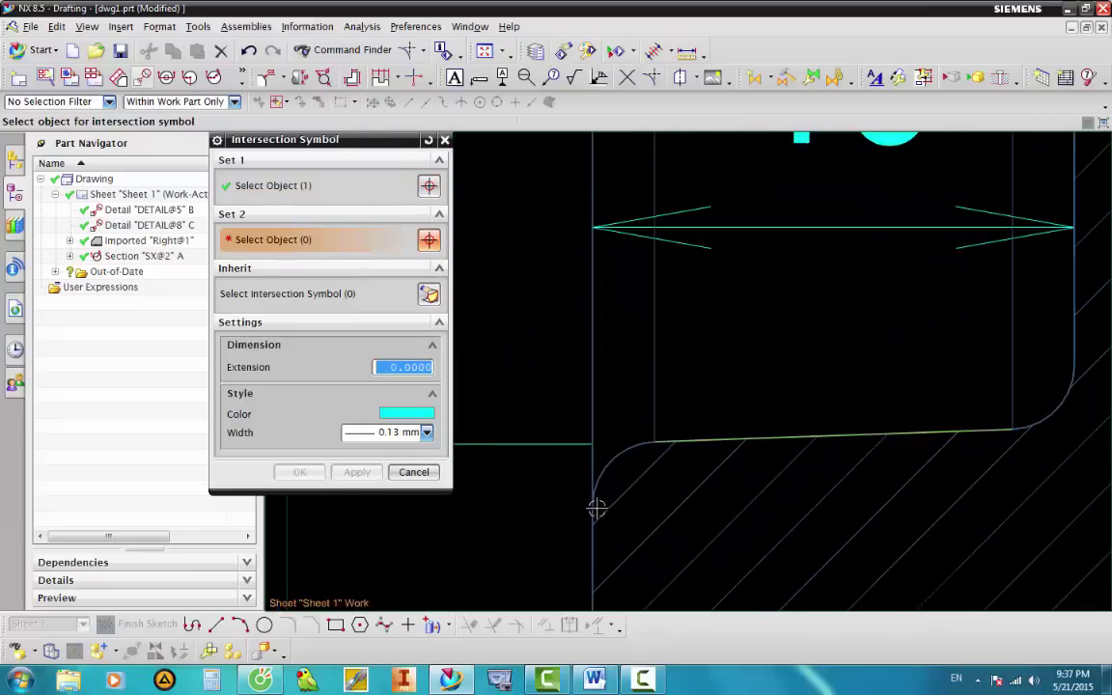
pyautogui.click(592, 513)
pyautogui.click(355, 472)
pyautogui.scroll(-3, 595, 323)
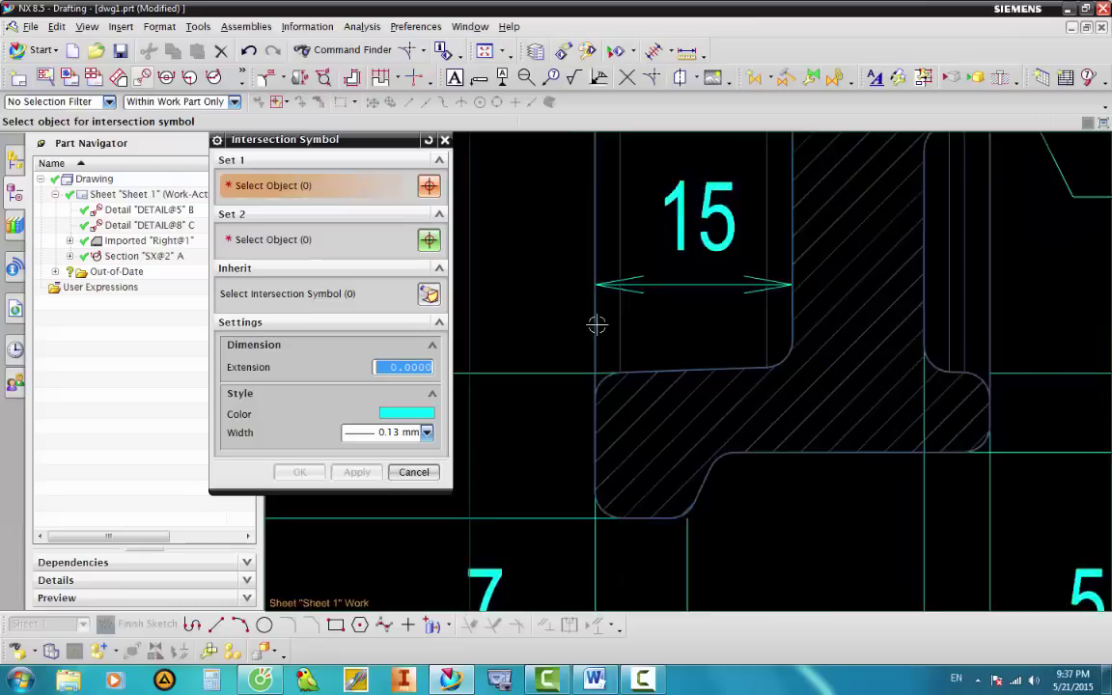
pyautogui.scroll(-2, 571, 409)
pyautogui.scroll(5, 603, 367)
pyautogui.scroll(2, 690, 350)
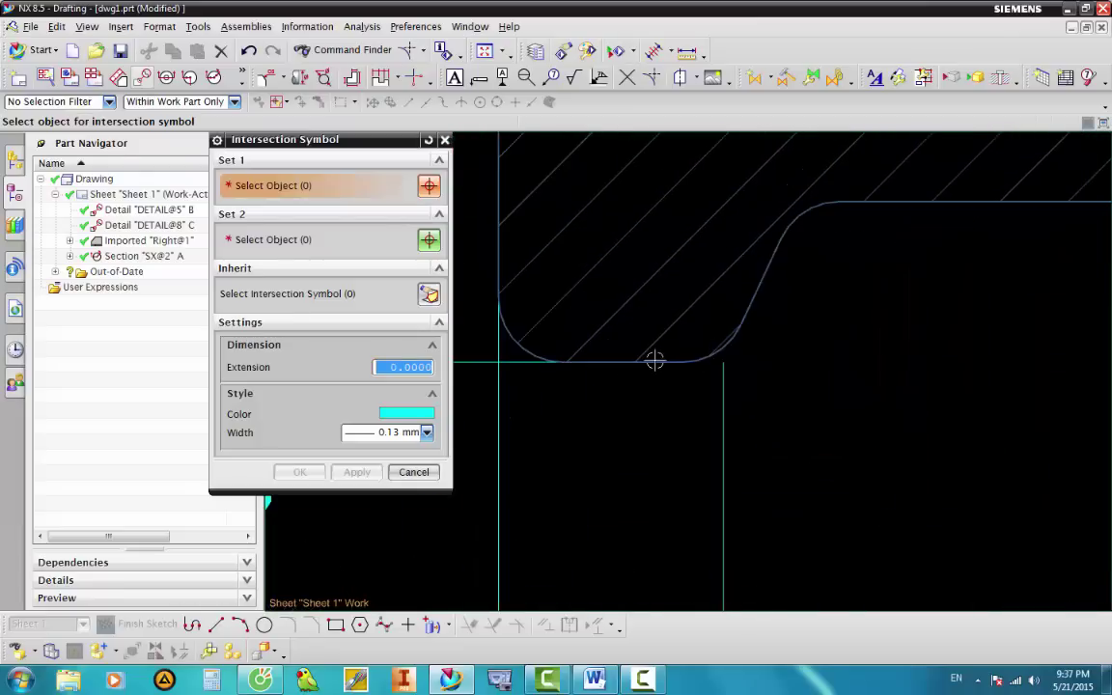
pyautogui.click(665, 362)
pyautogui.click(754, 310)
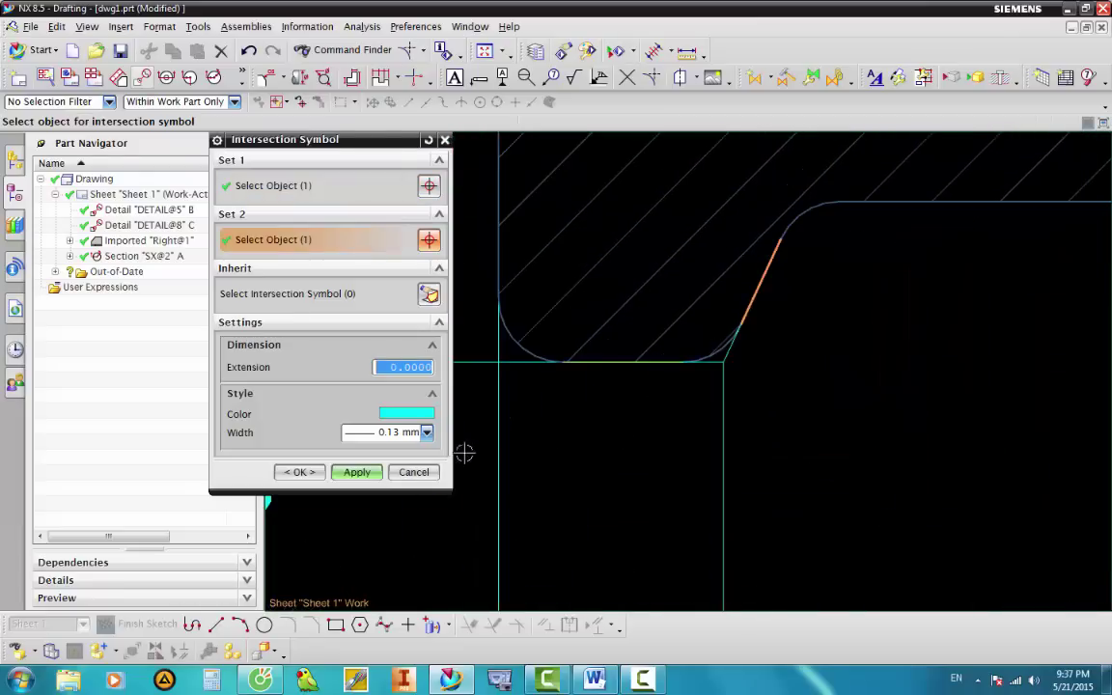
pyautogui.click(355, 472)
pyautogui.scroll(-3, 661, 422)
pyautogui.scroll(-3, 666, 426)
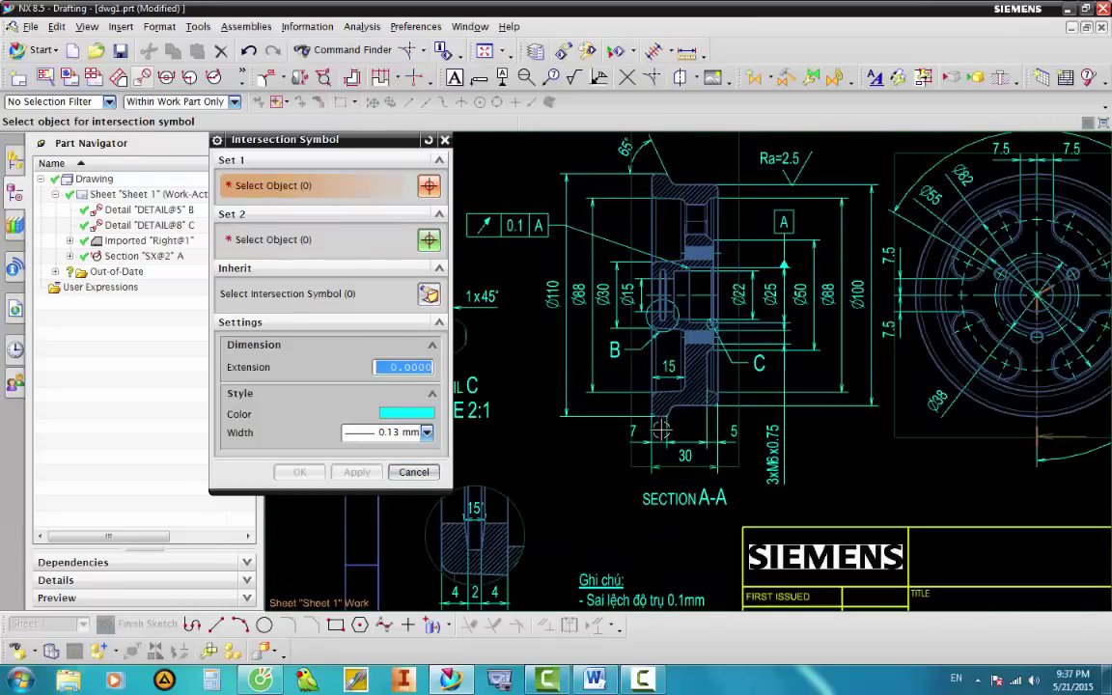
pyautogui.scroll(3, 674, 434)
pyautogui.scroll(-2, 680, 442)
pyautogui.scroll(4, 688, 450)
pyautogui.scroll(3, 685, 449)
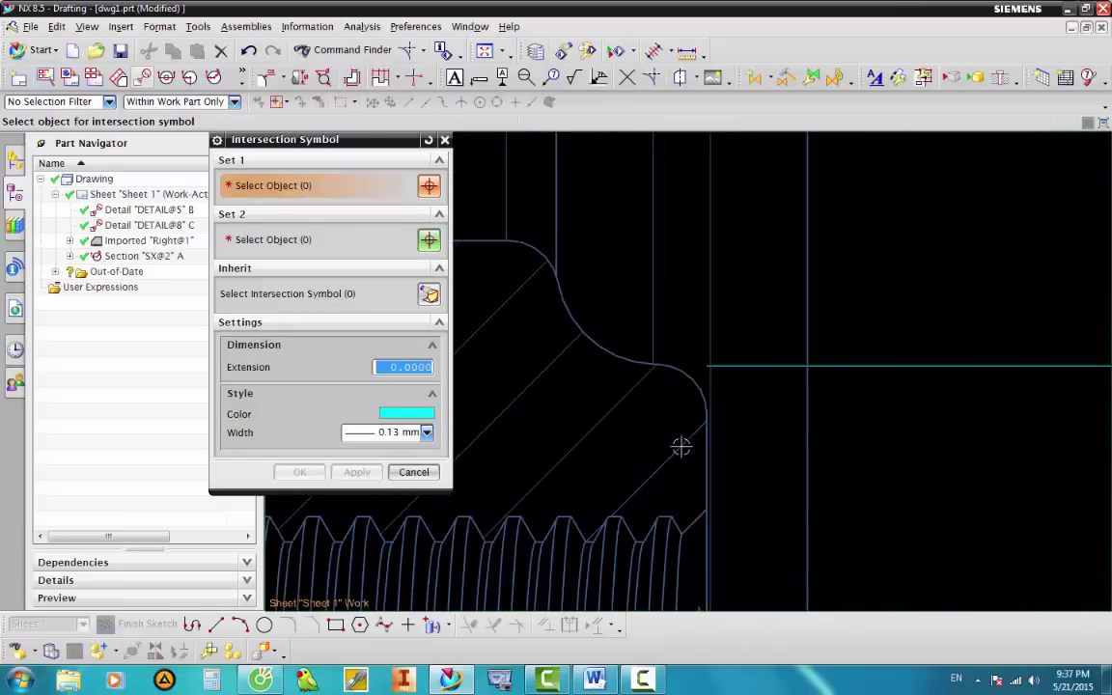
pyautogui.scroll(2, 640, 366)
pyautogui.scroll(2, 667, 364)
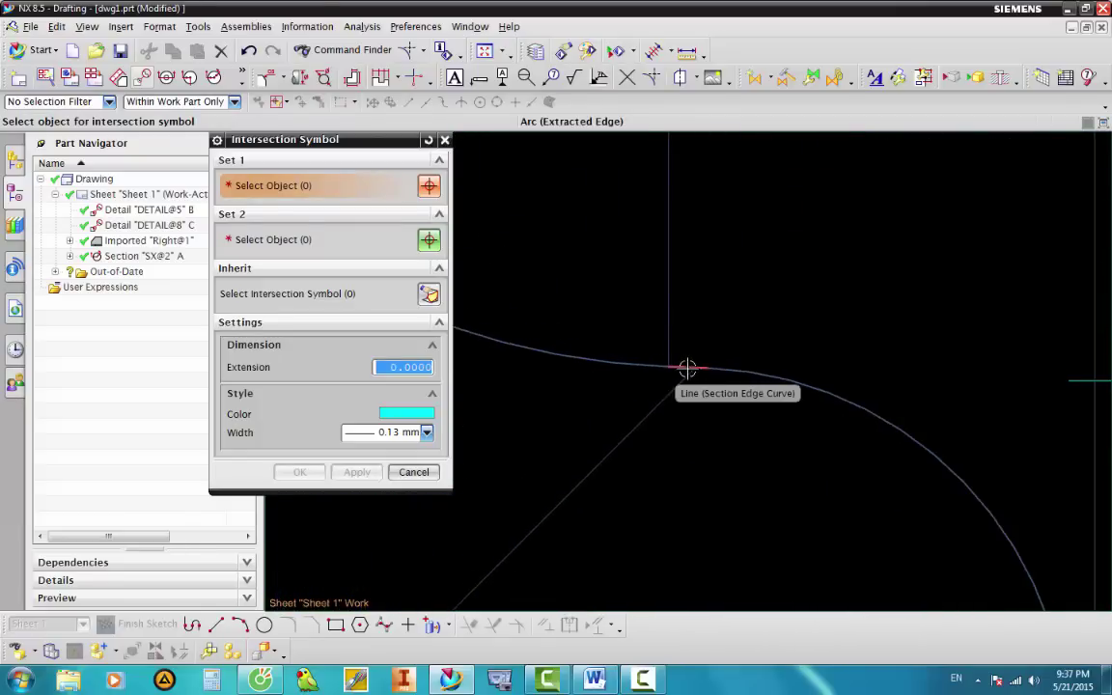
pyautogui.click(687, 366)
pyautogui.scroll(2, 665, 338)
pyautogui.scroll(-2, 781, 370)
pyautogui.scroll(-1, 777, 427)
pyautogui.click(752, 406)
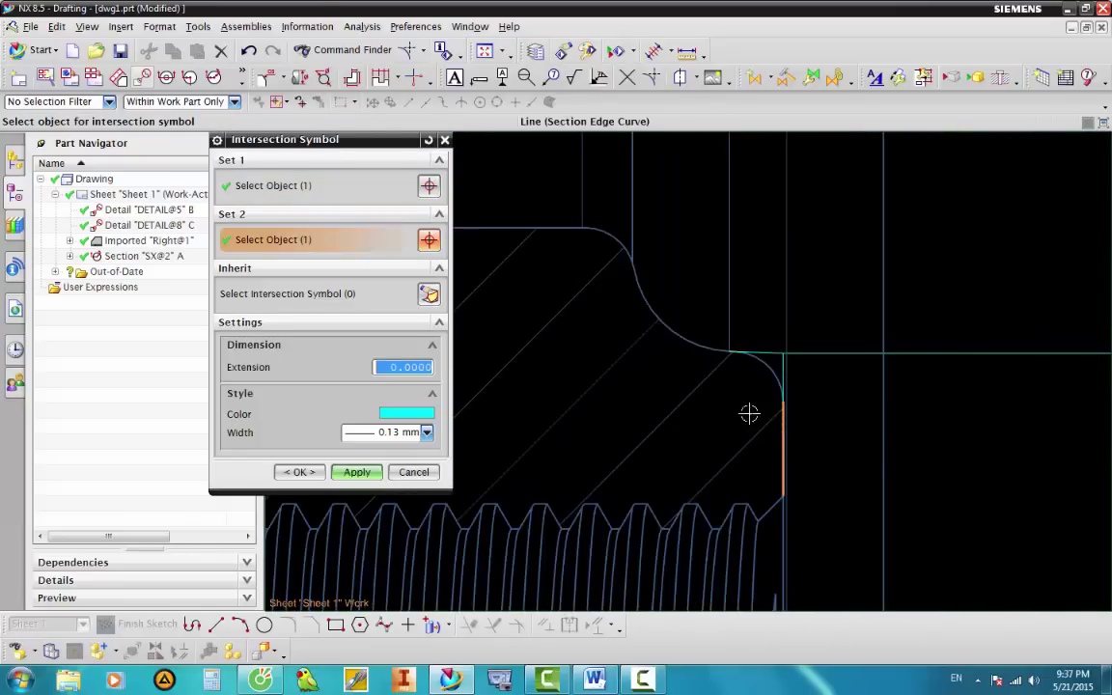
pyautogui.scroll(-2, 751, 406)
pyautogui.click(356, 471)
# Add intersection symbols at the remaining three rounded corners of section A-A.
pyautogui.scroll(-3, 650, 338)
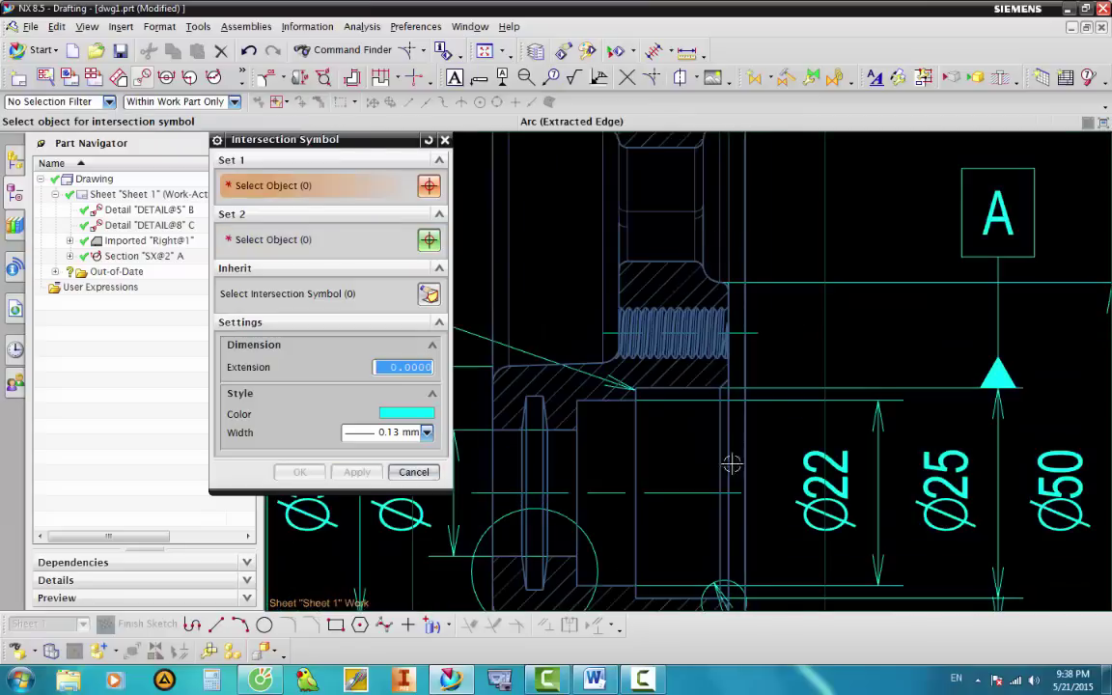
pyautogui.scroll(-2, 693, 290)
pyautogui.scroll(2, 705, 386)
pyautogui.scroll(3, 712, 401)
pyautogui.scroll(1, 679, 407)
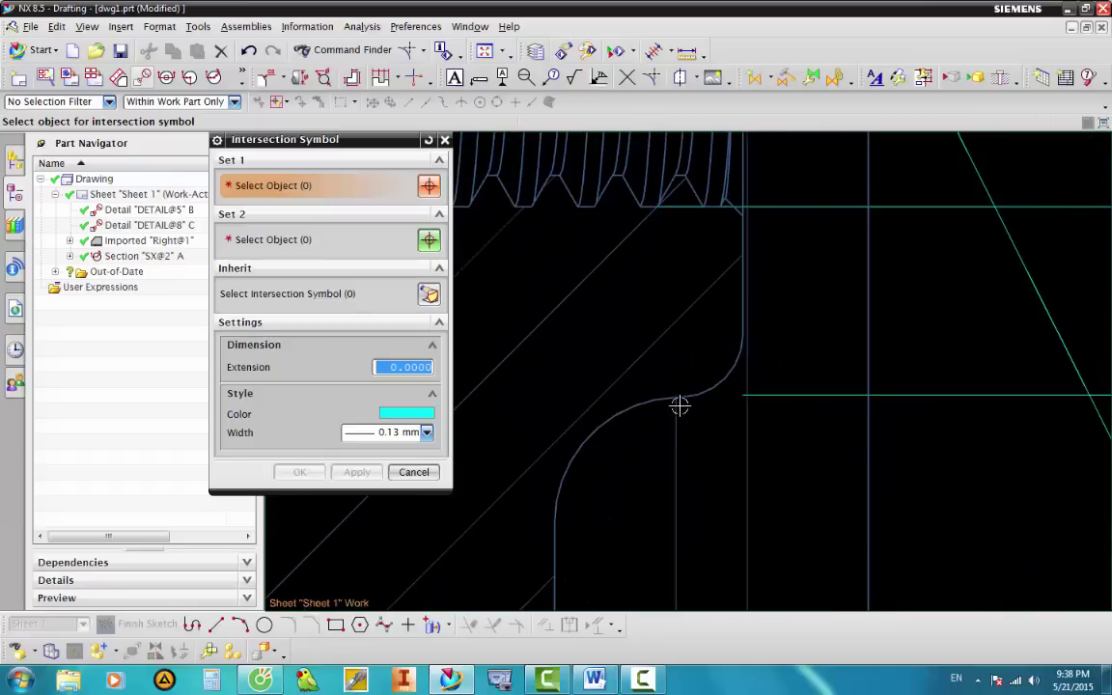
pyautogui.scroll(2, 679, 397)
pyautogui.click(680, 397)
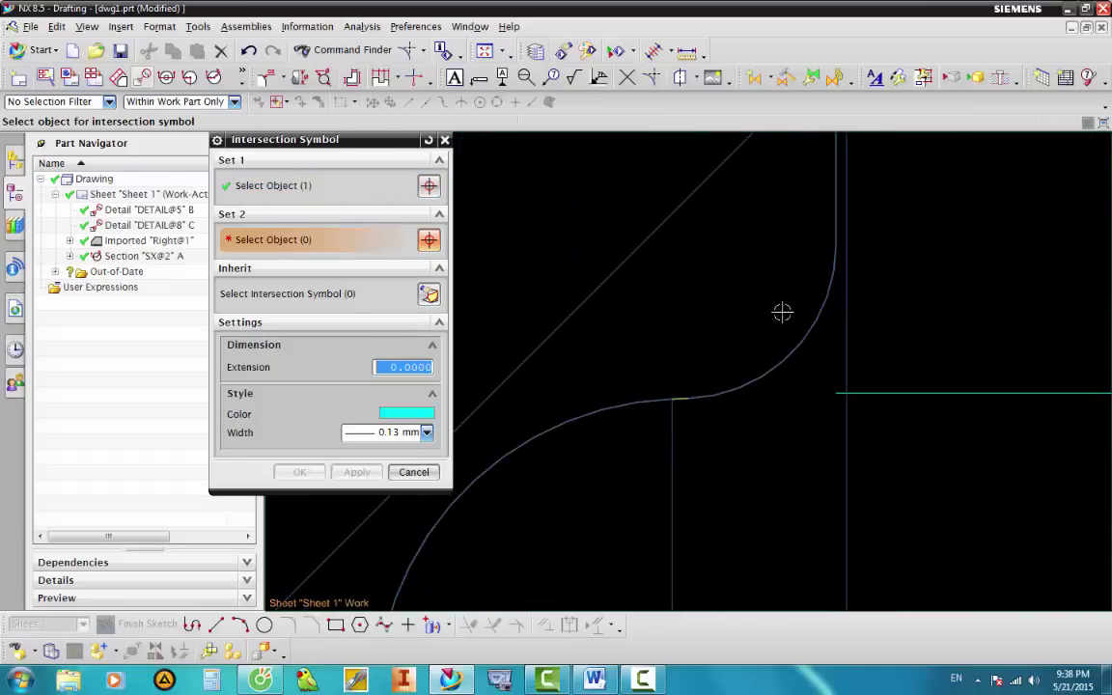
pyautogui.click(832, 216)
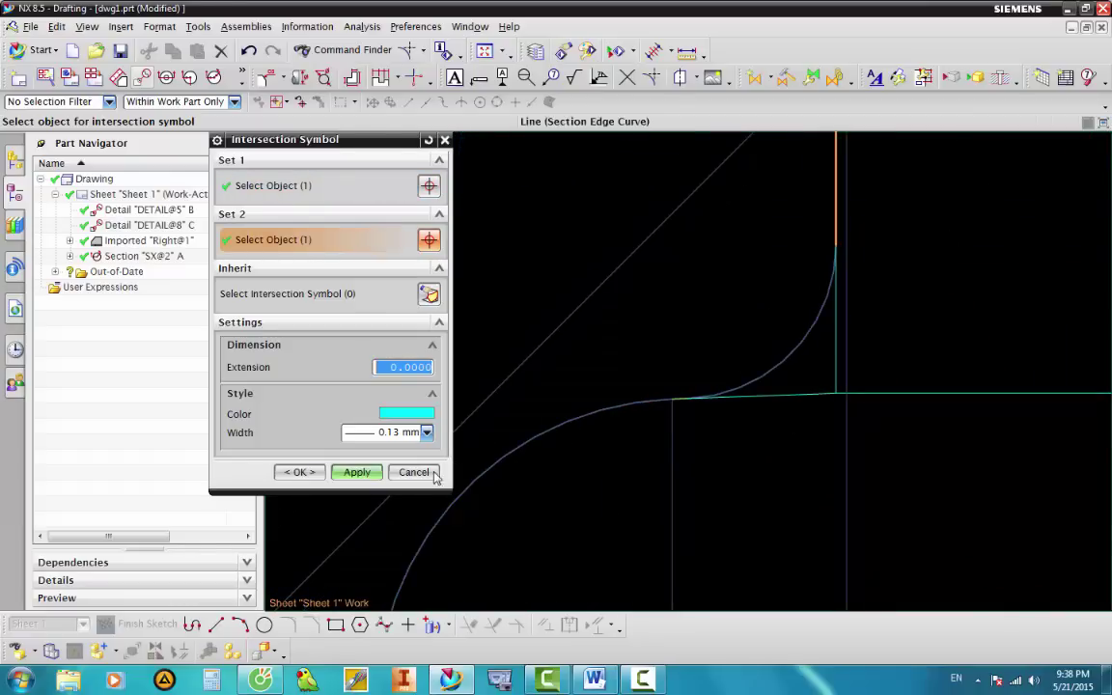
pyautogui.click(356, 471)
pyautogui.scroll(-2, 744, 422)
pyautogui.scroll(-2, 744, 421)
pyautogui.scroll(-2, 748, 444)
pyautogui.scroll(2, 758, 483)
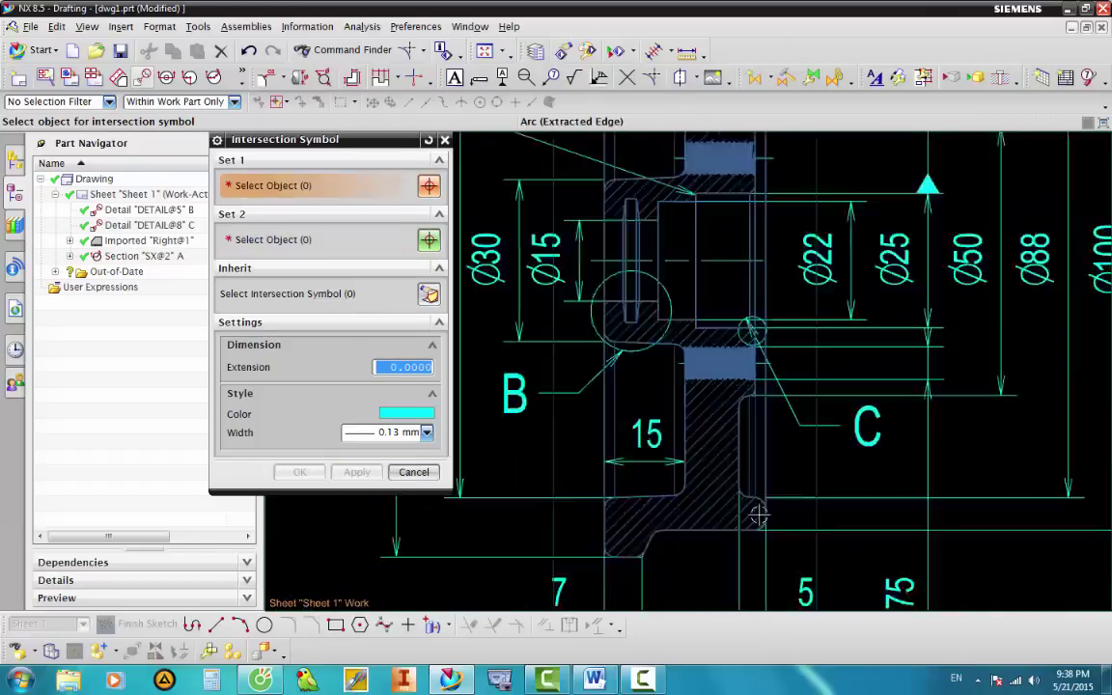
pyautogui.scroll(3, 765, 507)
pyautogui.scroll(2, 764, 508)
pyautogui.click(671, 370)
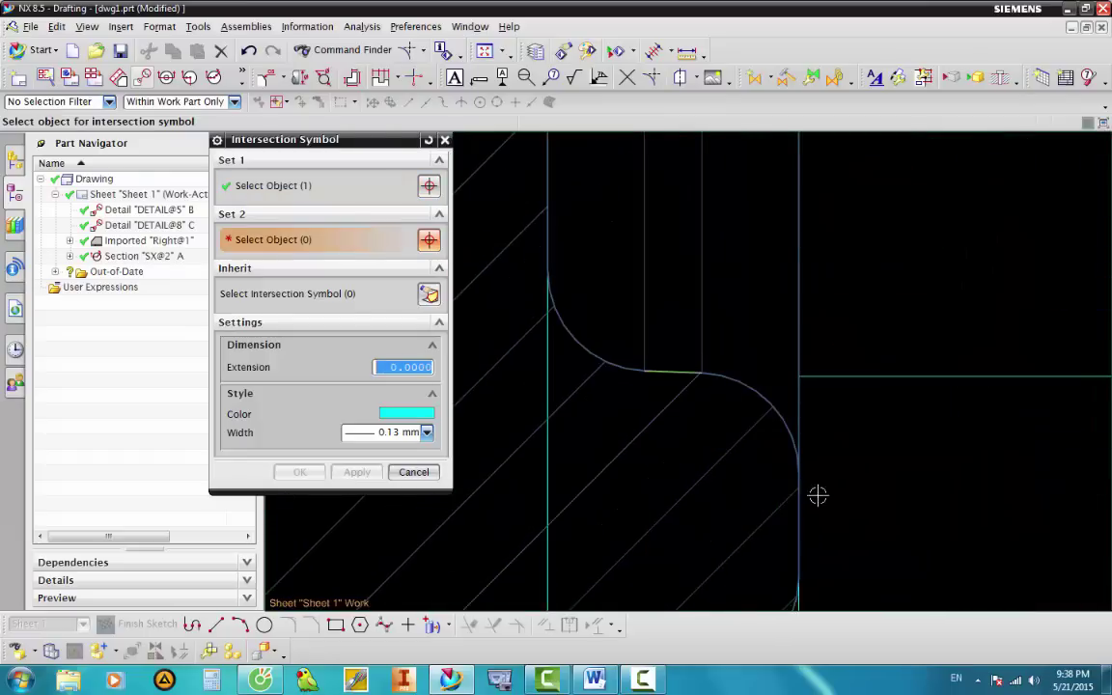
pyautogui.click(798, 510)
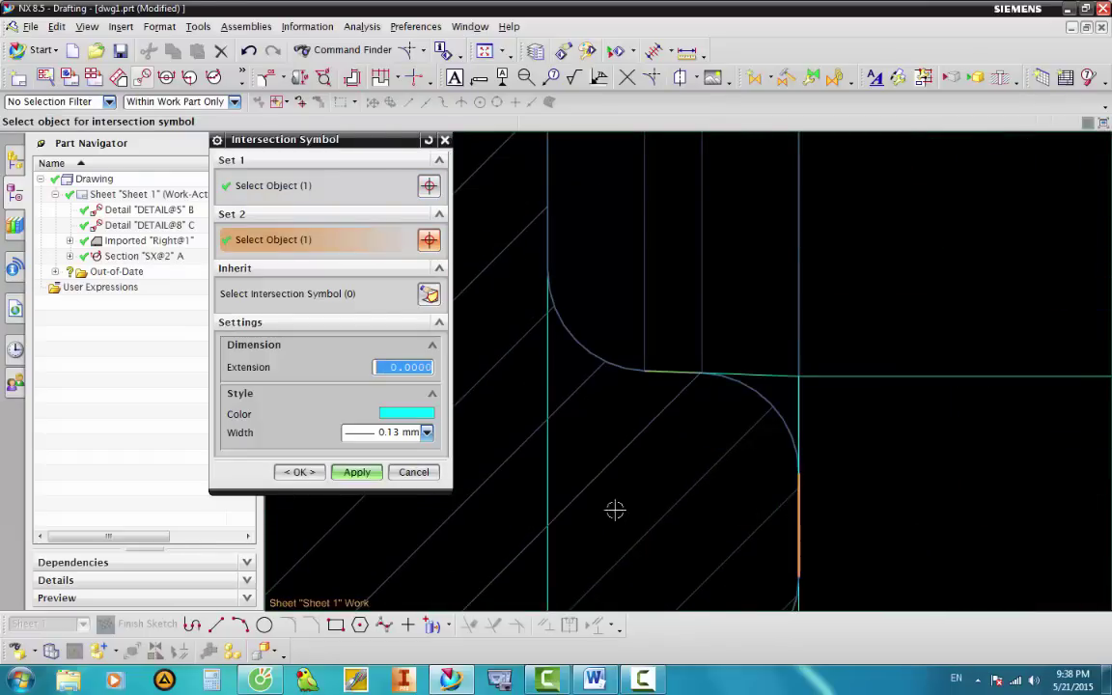
pyautogui.click(357, 472)
pyautogui.scroll(-4, 751, 425)
pyautogui.scroll(2, 774, 460)
pyautogui.scroll(1, 791, 449)
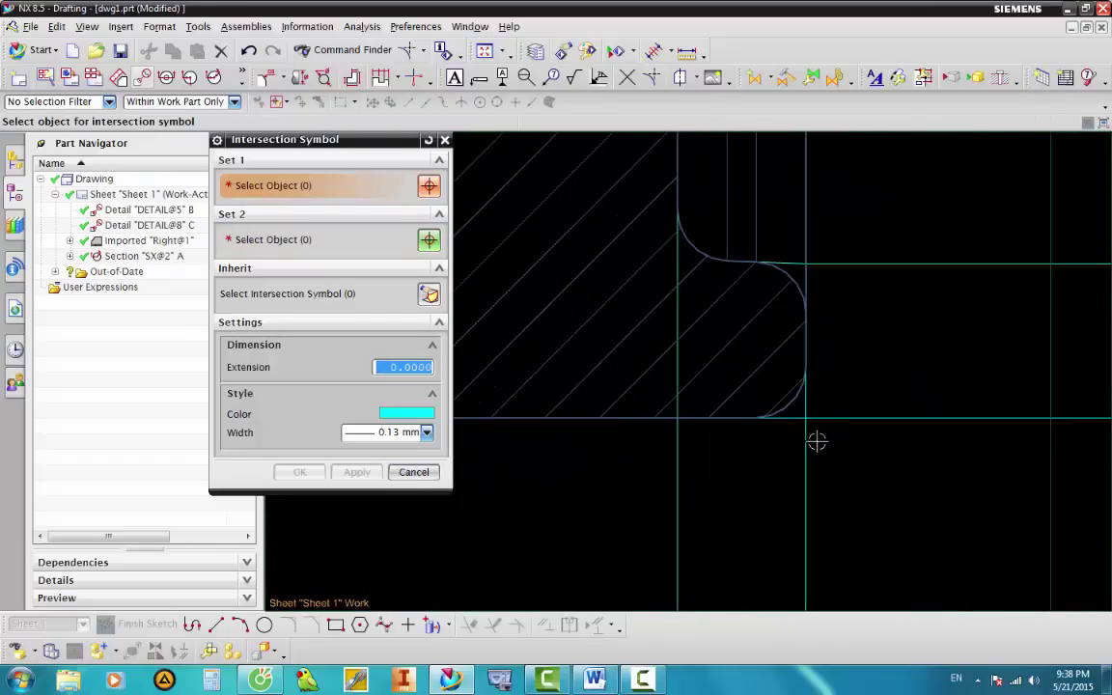
pyautogui.scroll(-3, 813, 439)
pyautogui.scroll(-2, 801, 405)
pyautogui.scroll(3, 782, 356)
pyautogui.scroll(3, 782, 356)
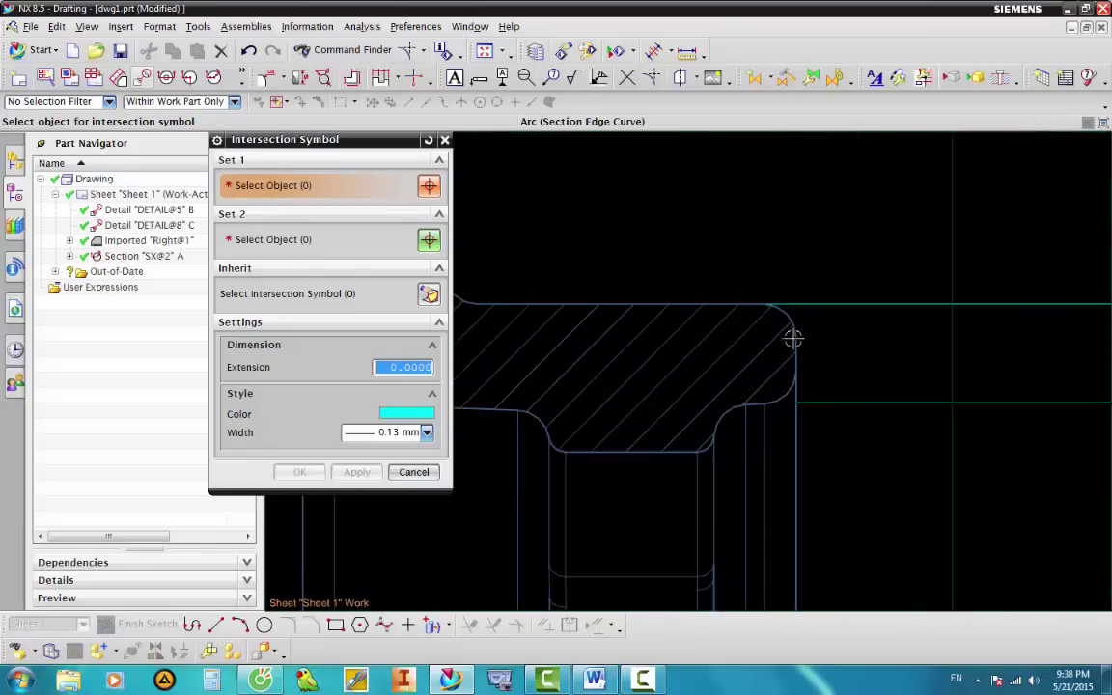
pyautogui.scroll(1, 790, 334)
pyautogui.scroll(1, 801, 452)
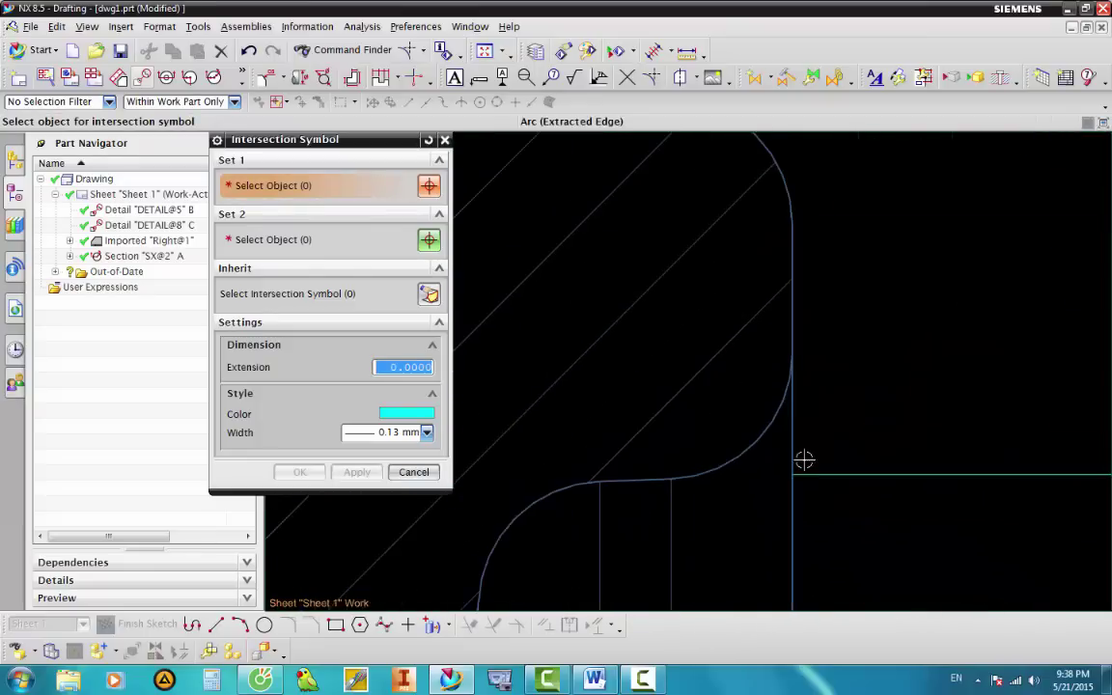
pyautogui.click(793, 342)
pyautogui.click(649, 472)
pyautogui.scroll(-2, 650, 471)
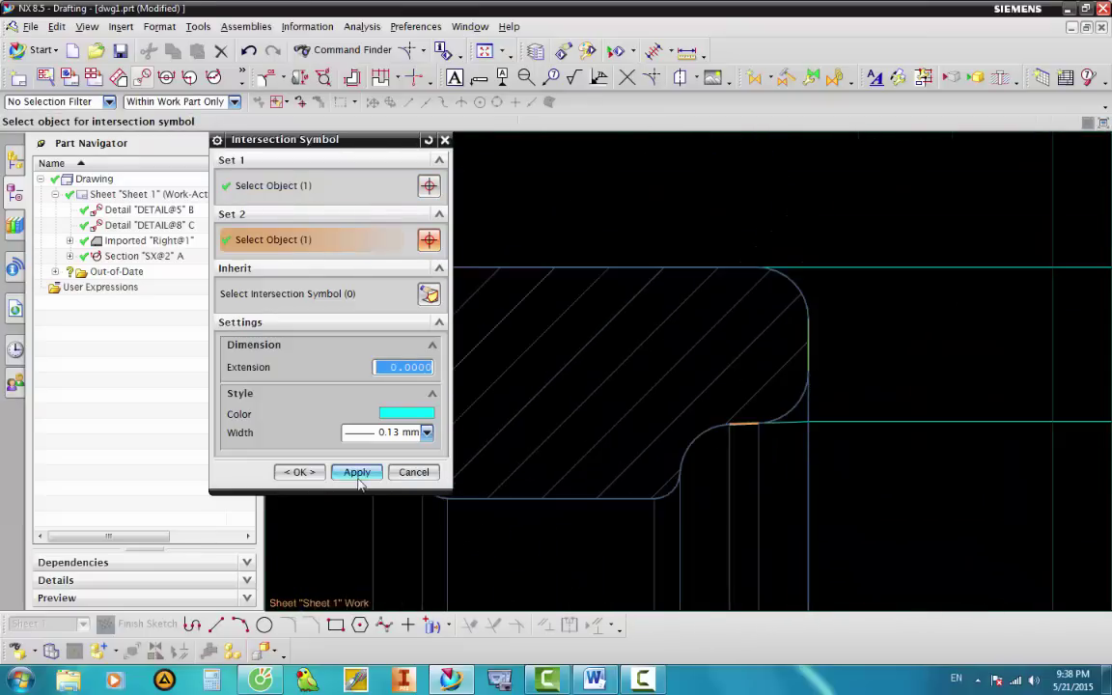
pyautogui.click(357, 483)
pyautogui.scroll(-2, 579, 313)
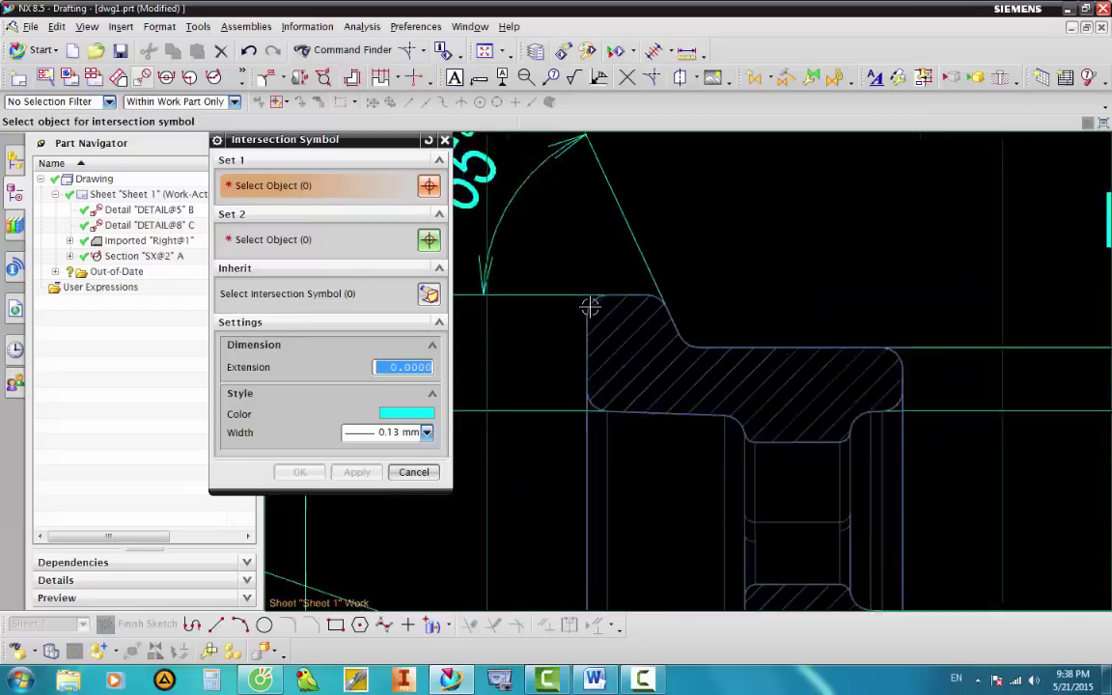
pyautogui.scroll(1, 590, 306)
pyautogui.scroll(-2, 717, 309)
pyautogui.scroll(1, 642, 372)
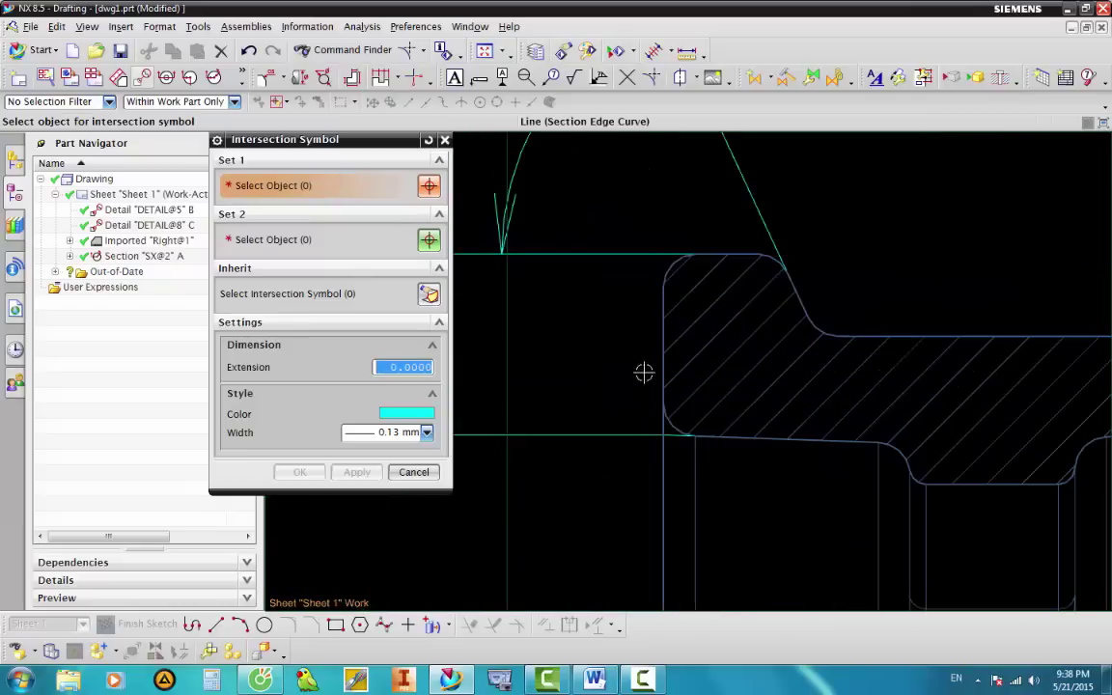
pyautogui.scroll(-3, 663, 417)
pyautogui.scroll(-2, 731, 359)
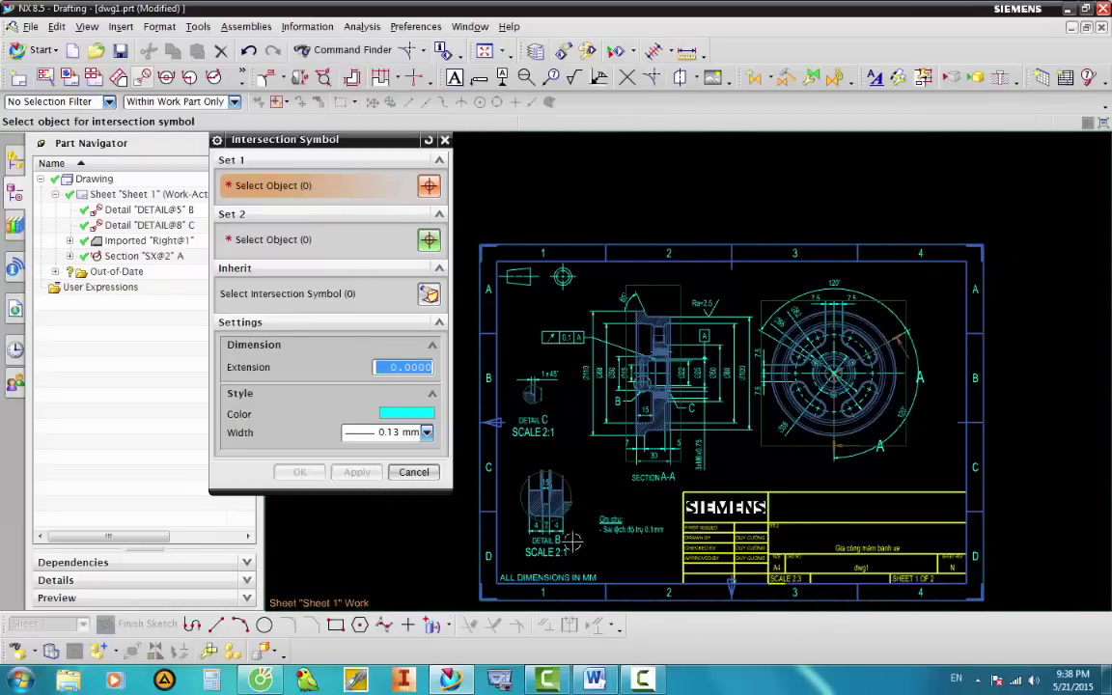
pyautogui.scroll(3, 572, 544)
pyautogui.scroll(1, 656, 499)
# Close the intersection symbol tool and bring up the section view types, including Folded.
pyautogui.press('Escape')
pyautogui.scroll(2, 664, 492)
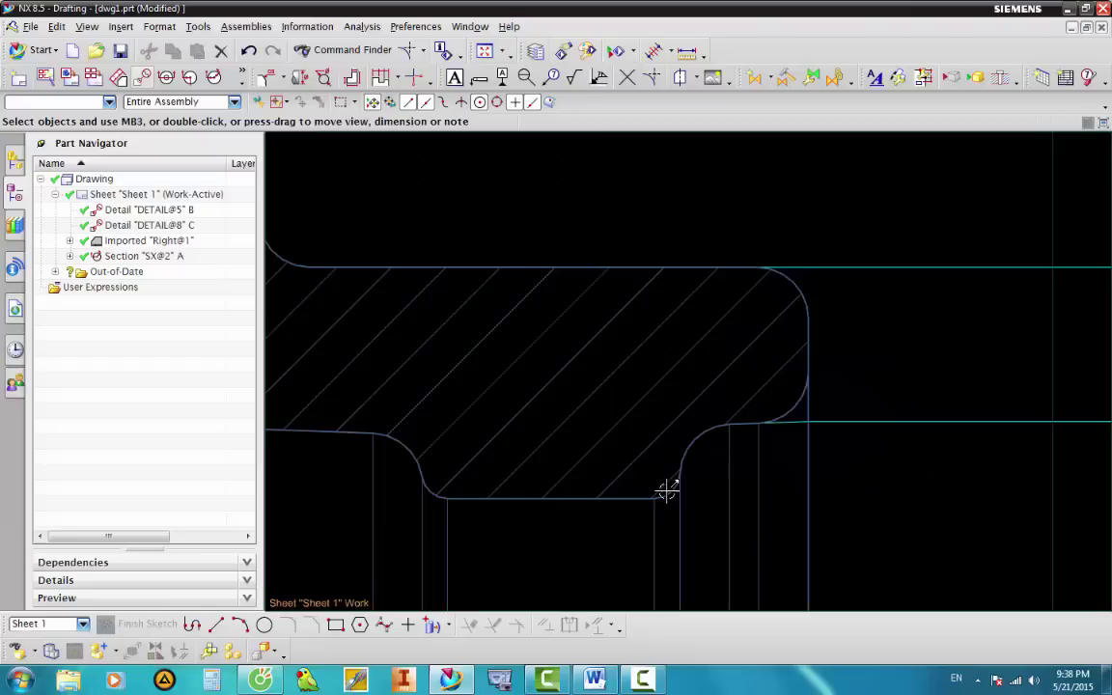
pyautogui.scroll(-3, 616, 414)
pyautogui.scroll(-2, 610, 439)
pyautogui.scroll(-5, 610, 439)
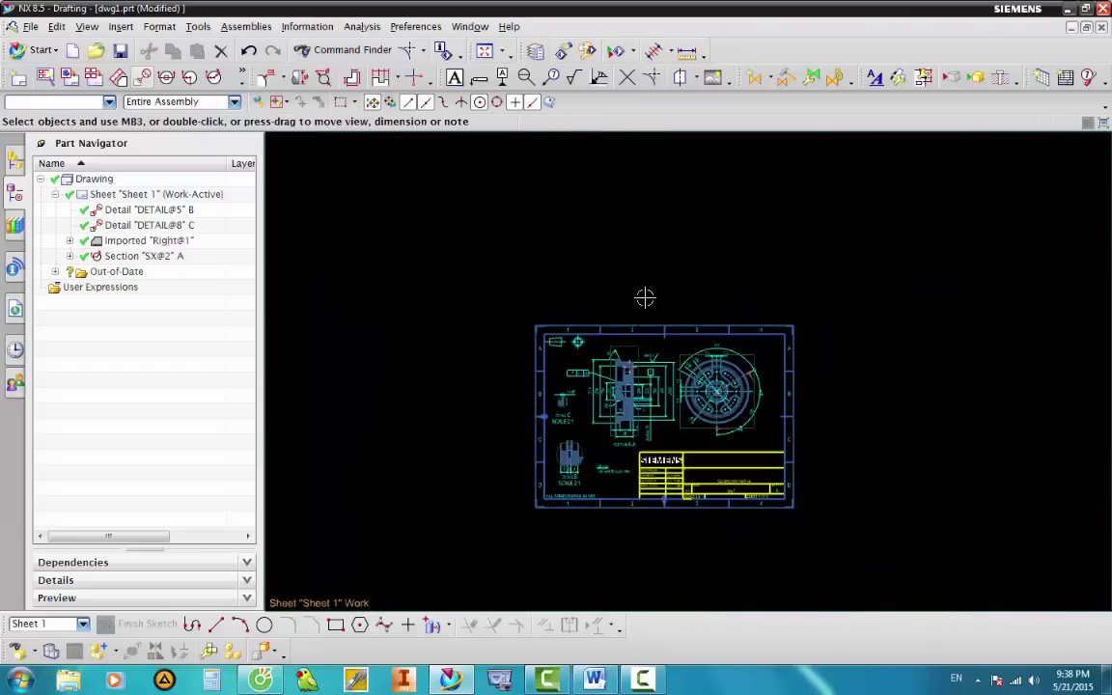
pyautogui.scroll(3, 645, 298)
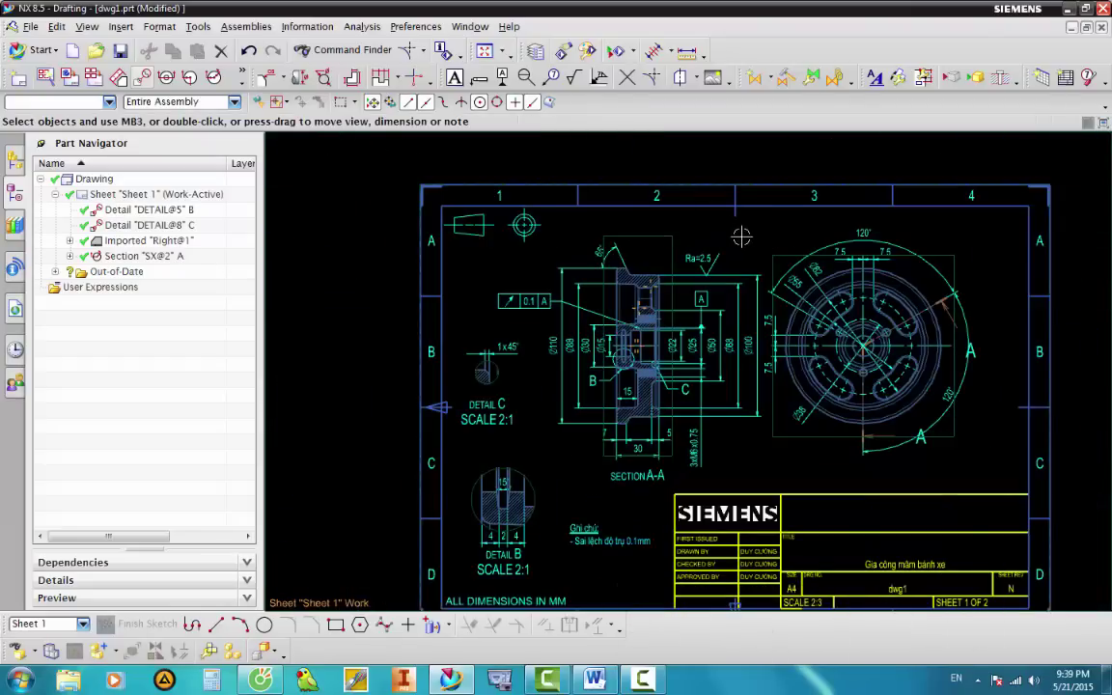
pyautogui.scroll(-1, 689, 222)
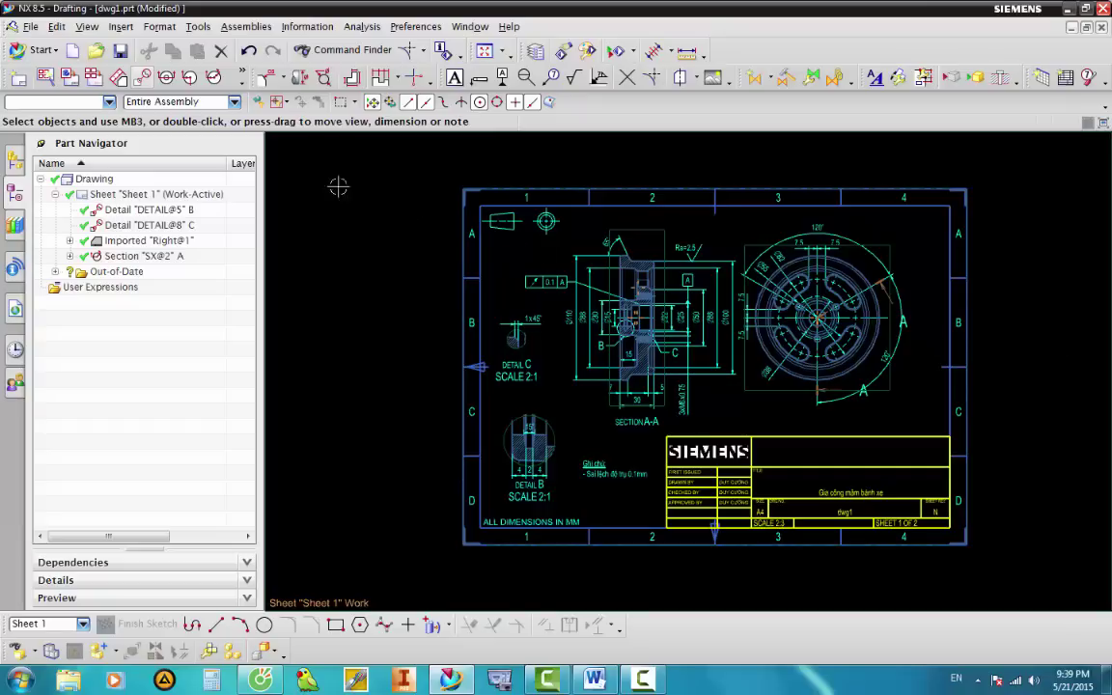
pyautogui.click(120, 27)
pyautogui.moveTo(139, 64)
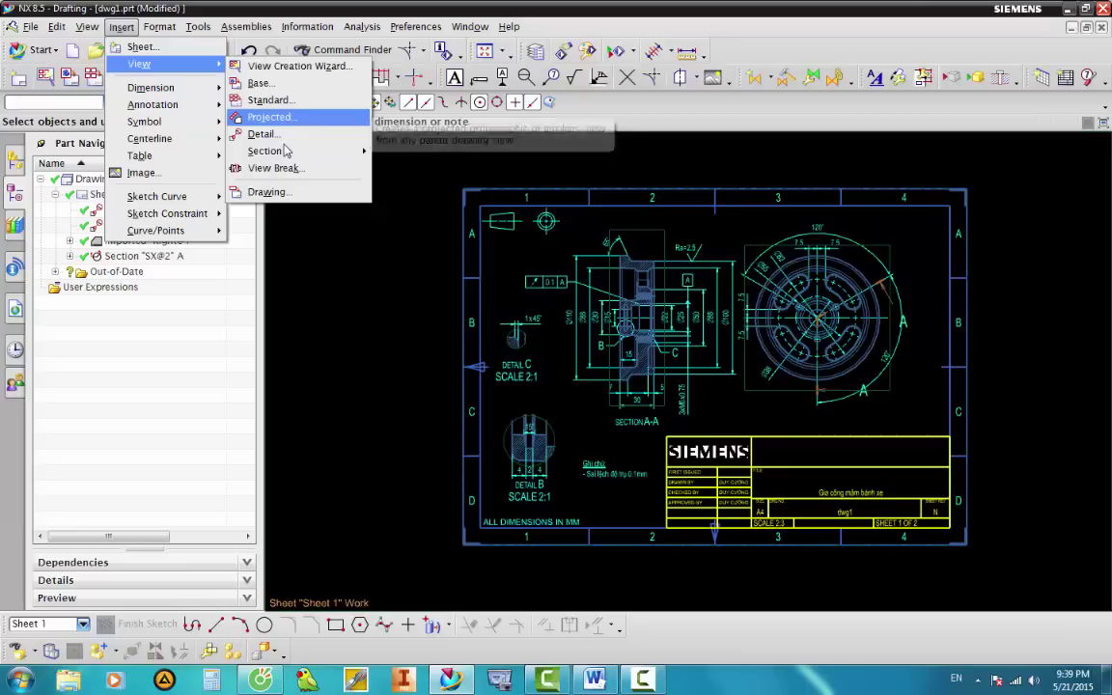
pyautogui.moveTo(265, 151)
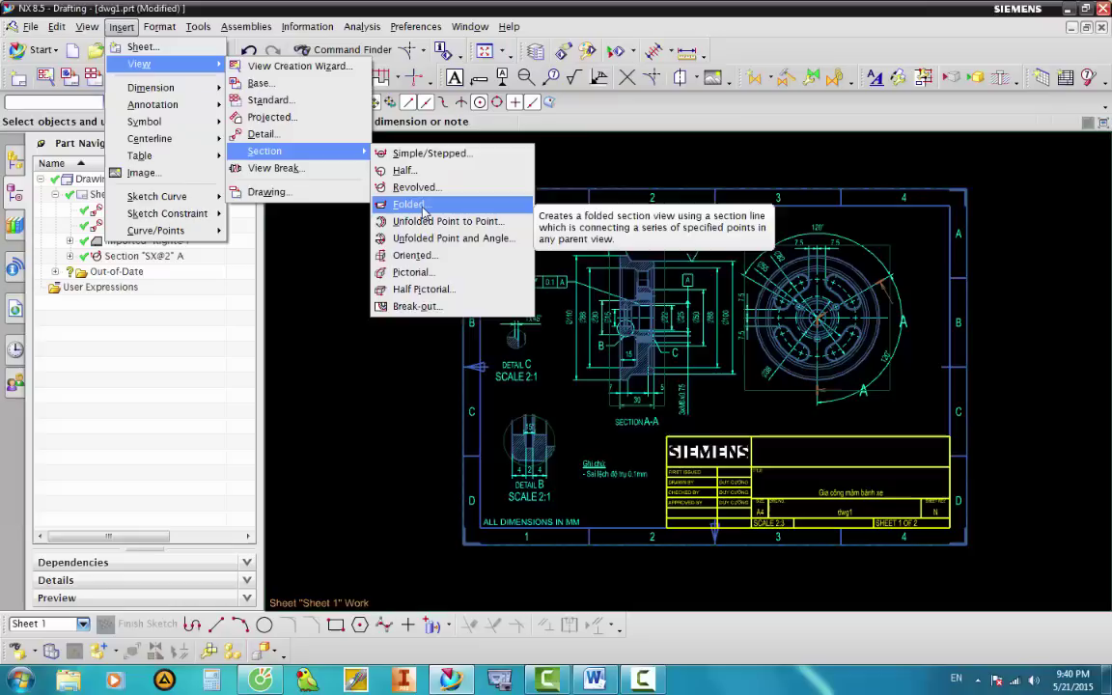
# Dismiss the Windows colour-scheme prompt and close the section view options without adding a view.
pyautogui.click(740, 174)
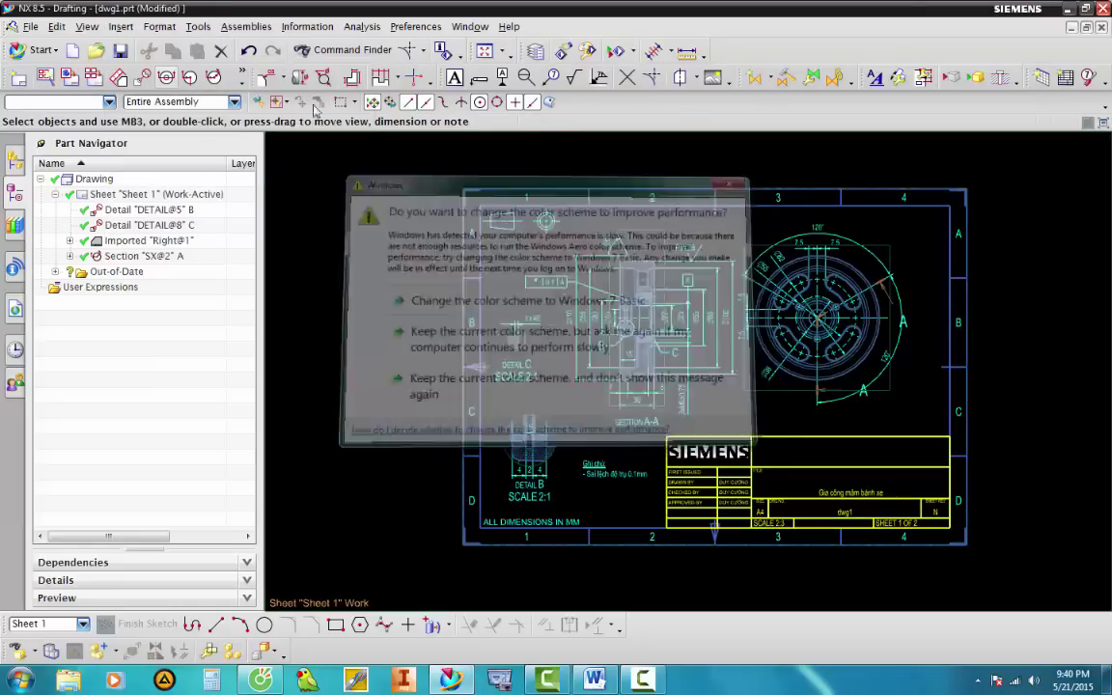
pyautogui.click(122, 27)
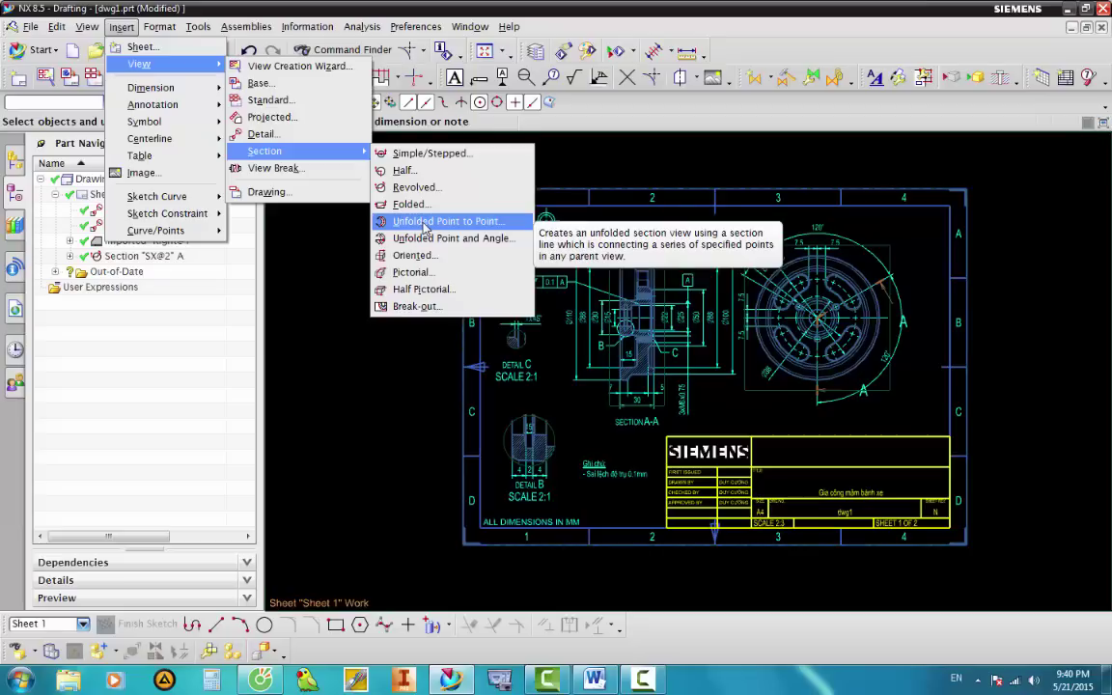
pyautogui.click(612, 157)
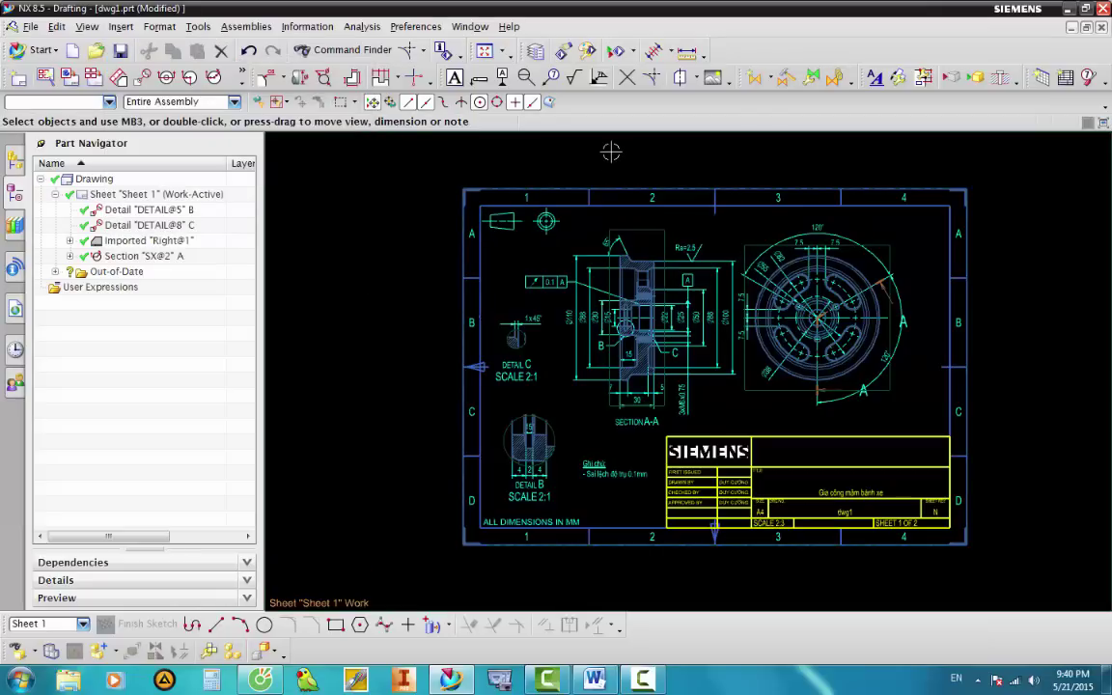
# Place the parts list (item 1, MAM BANH XE, quantity 1) just above the title block.
pyautogui.scroll(1, 769, 218)
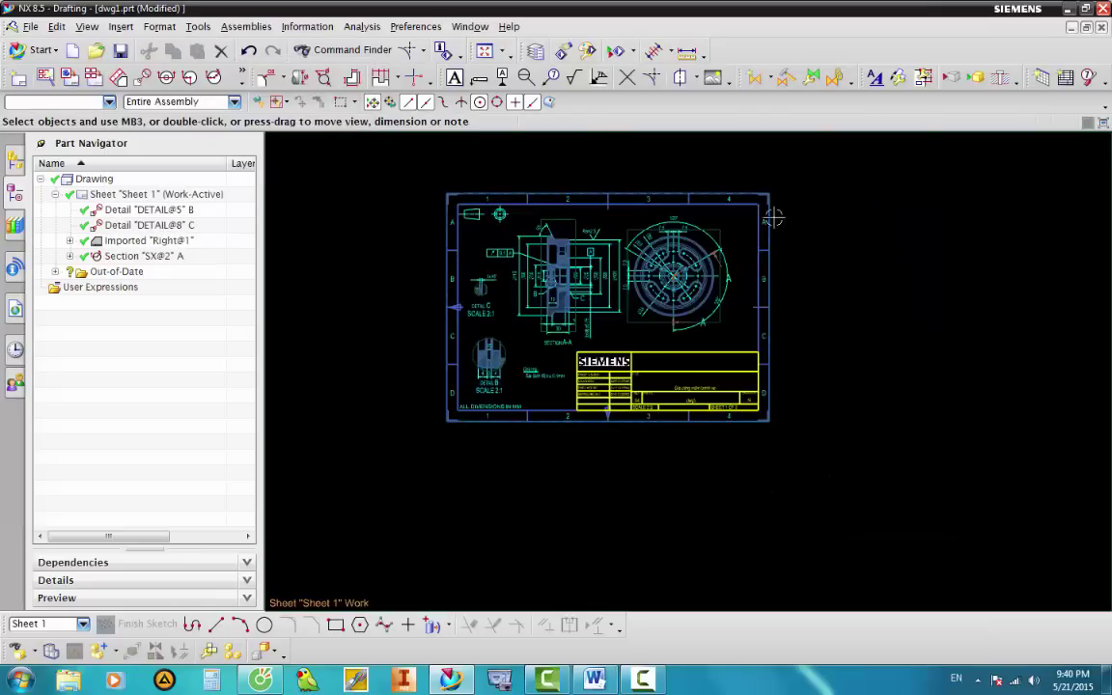
pyautogui.scroll(-2, 769, 218)
pyautogui.scroll(2, 711, 228)
pyautogui.scroll(-2, 770, 301)
pyautogui.scroll(1, 770, 300)
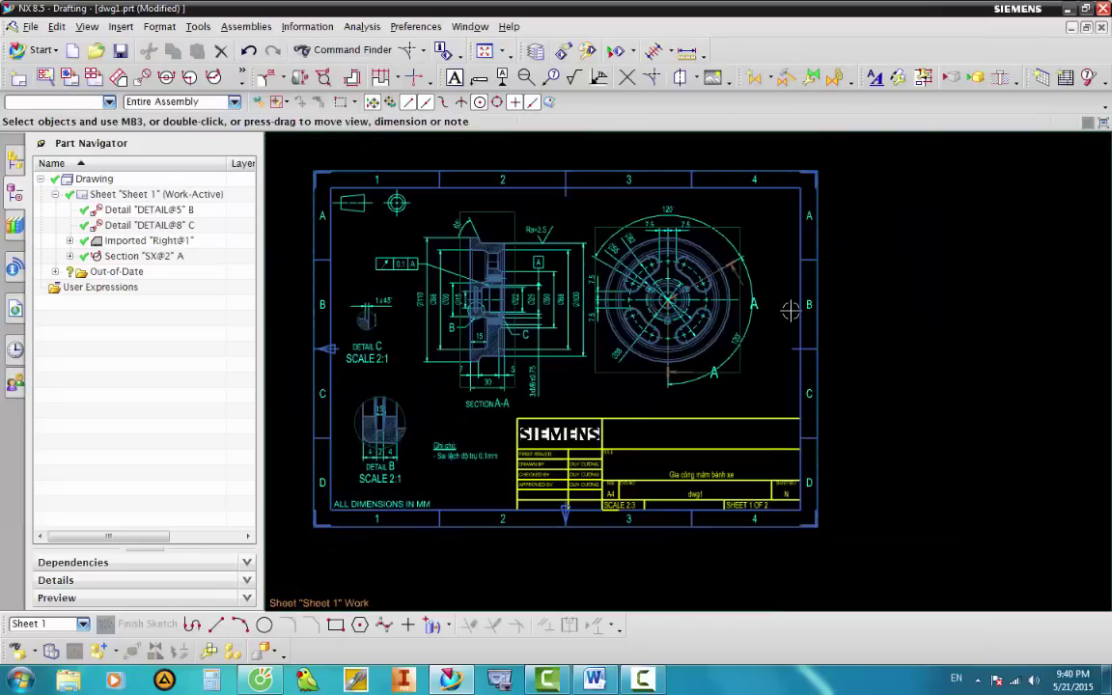
pyautogui.scroll(-2, 714, 279)
pyautogui.scroll(2, 771, 271)
pyautogui.scroll(-1, 781, 317)
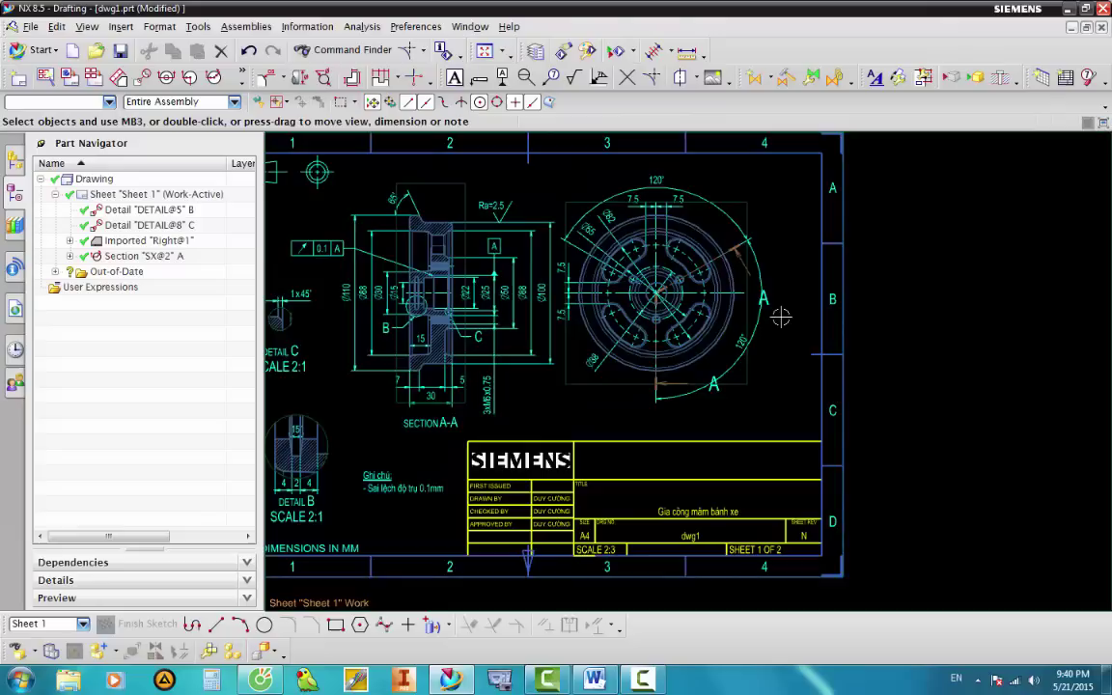
pyautogui.click(976, 77)
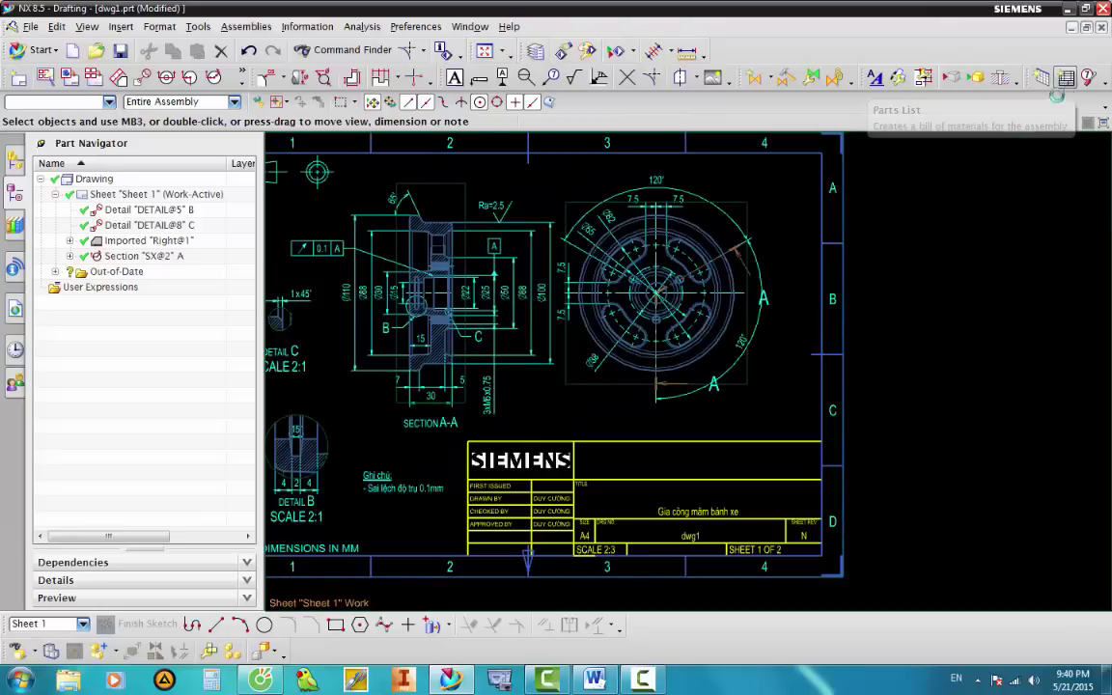
pyautogui.scroll(-2, 782, 337)
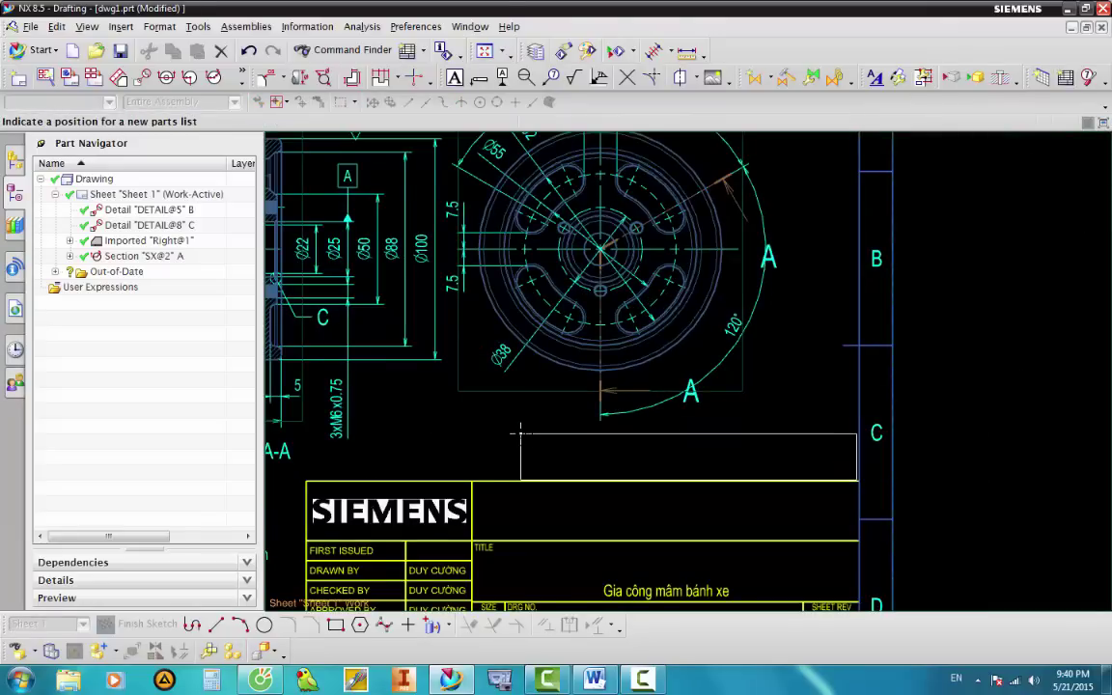
pyautogui.click(523, 431)
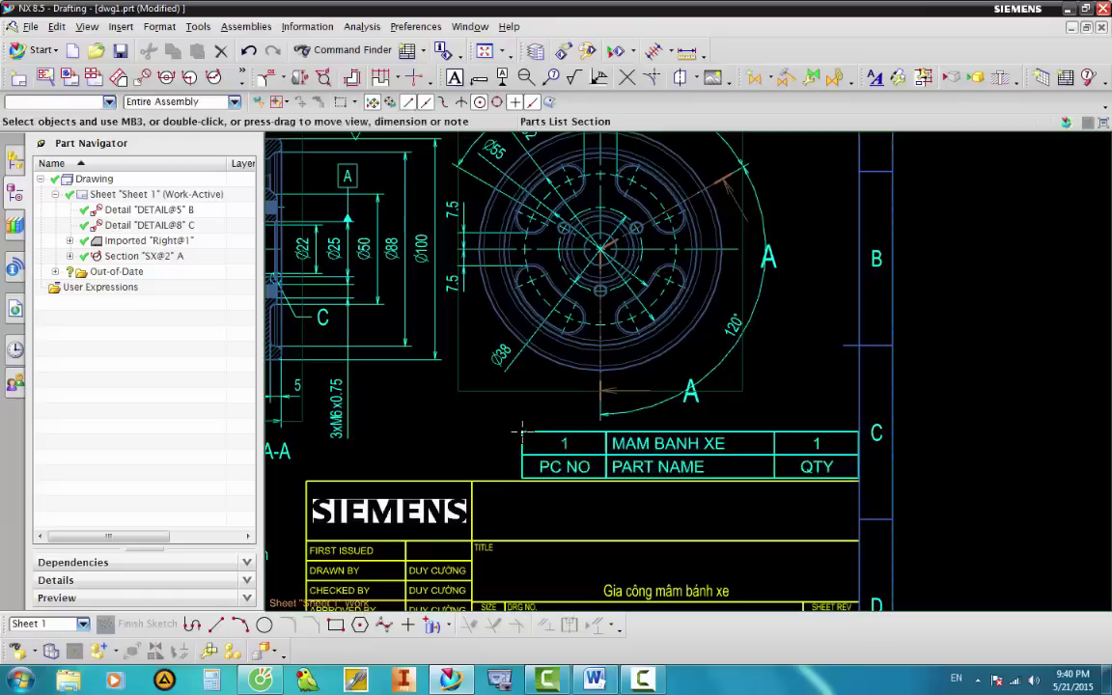
pyautogui.scroll(-2, 676, 467)
pyautogui.scroll(-1, 675, 467)
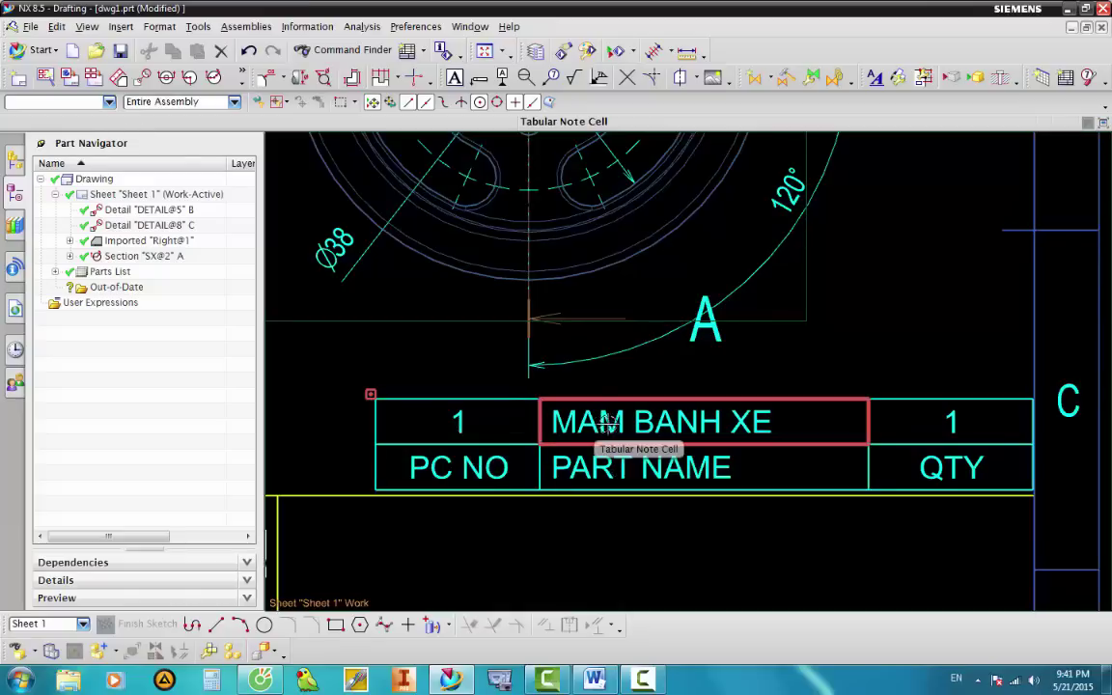
pyautogui.scroll(-5, 866, 436)
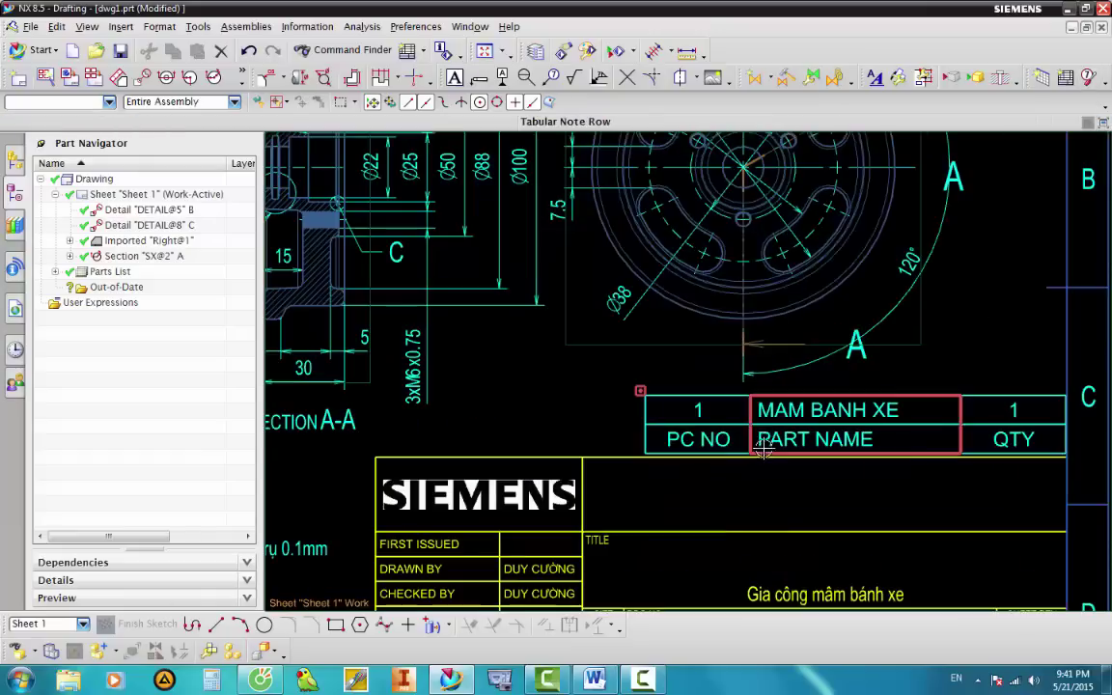
pyautogui.scroll(3, 758, 434)
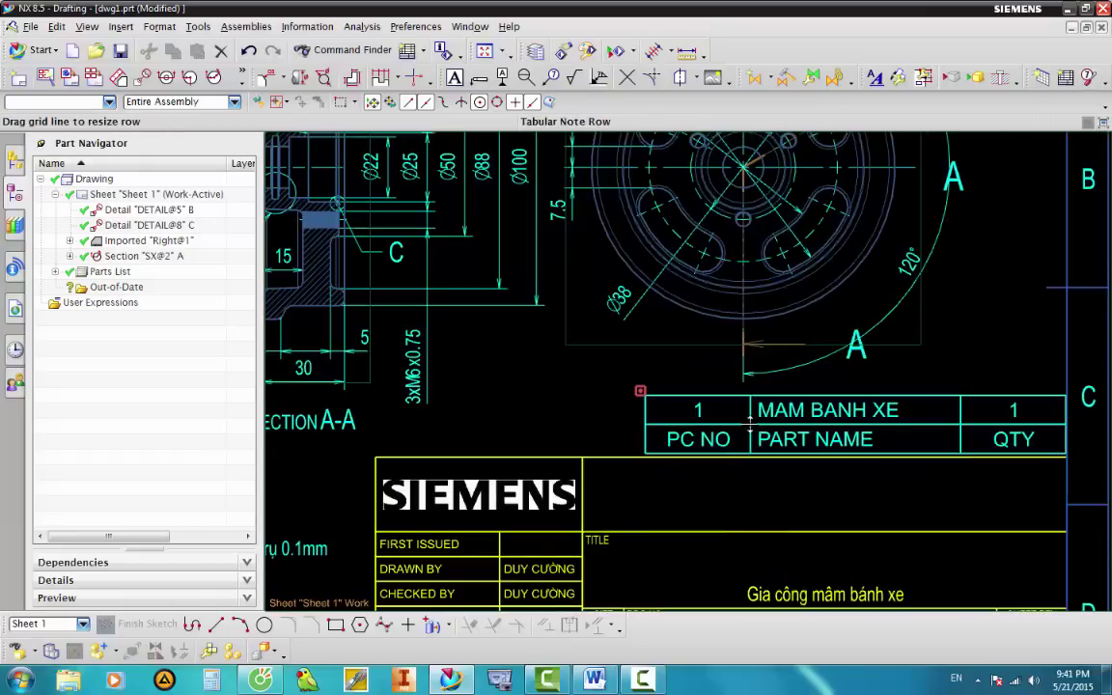
# Auto-balloon the circular right view with item 1 and move the balloon further right.
pyautogui.rightClick(639, 390)
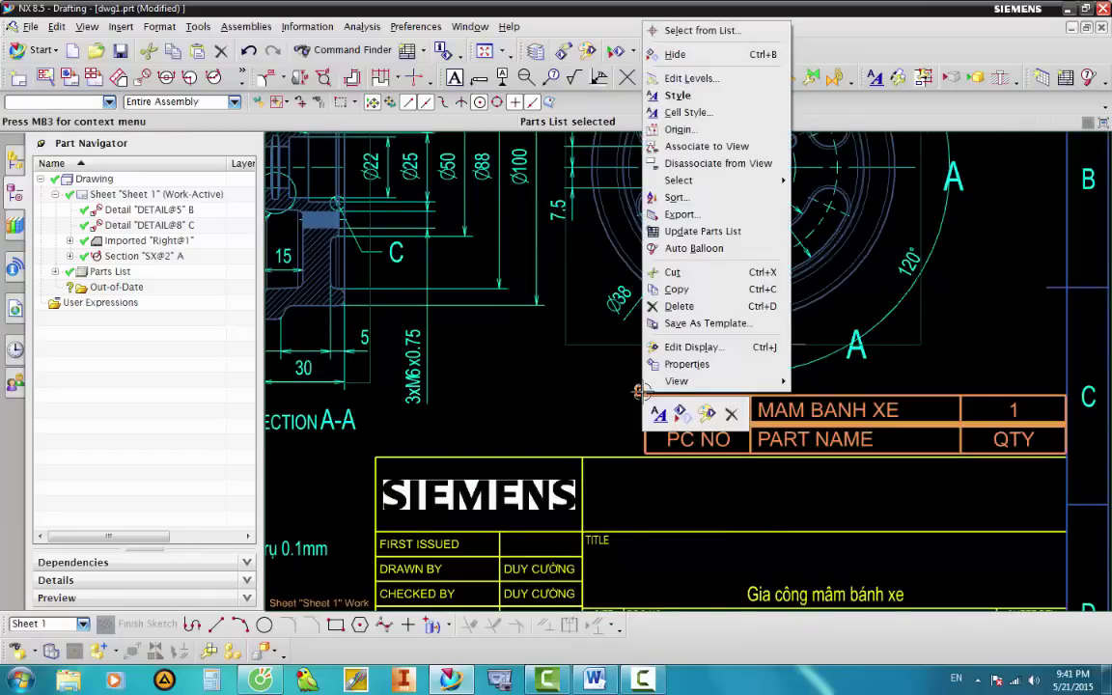
pyautogui.click(693, 248)
pyautogui.scroll(-2, 693, 261)
pyautogui.scroll(-2, 693, 260)
pyautogui.scroll(1, 715, 258)
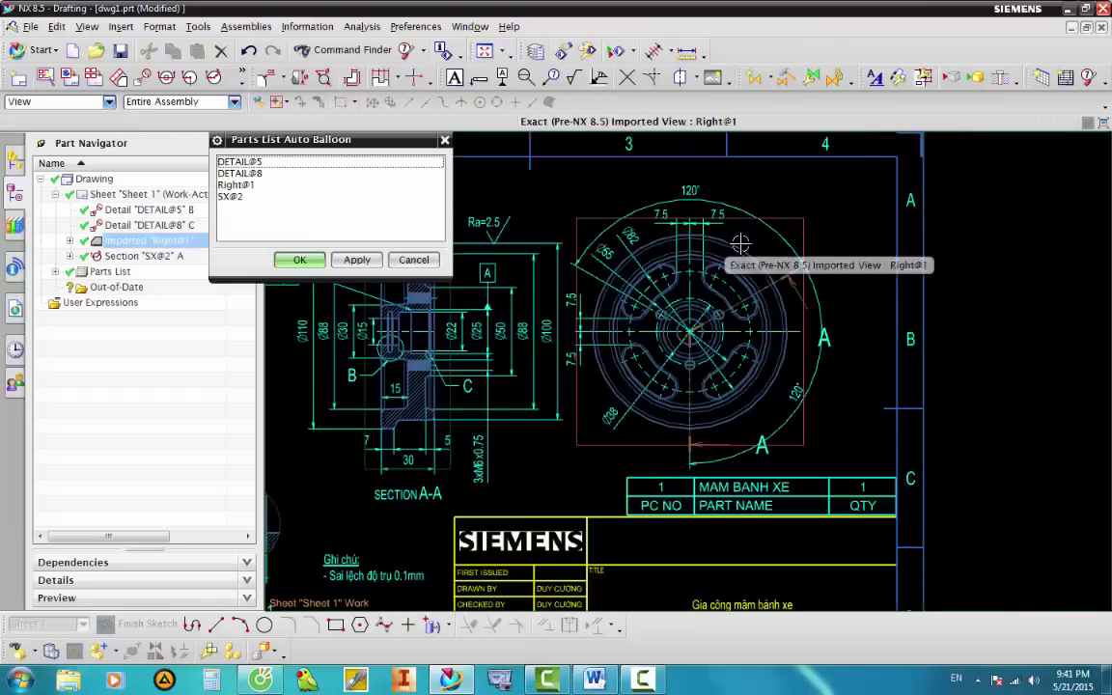
pyautogui.scroll(-1, 757, 199)
pyautogui.scroll(2, 757, 199)
pyautogui.click(617, 319)
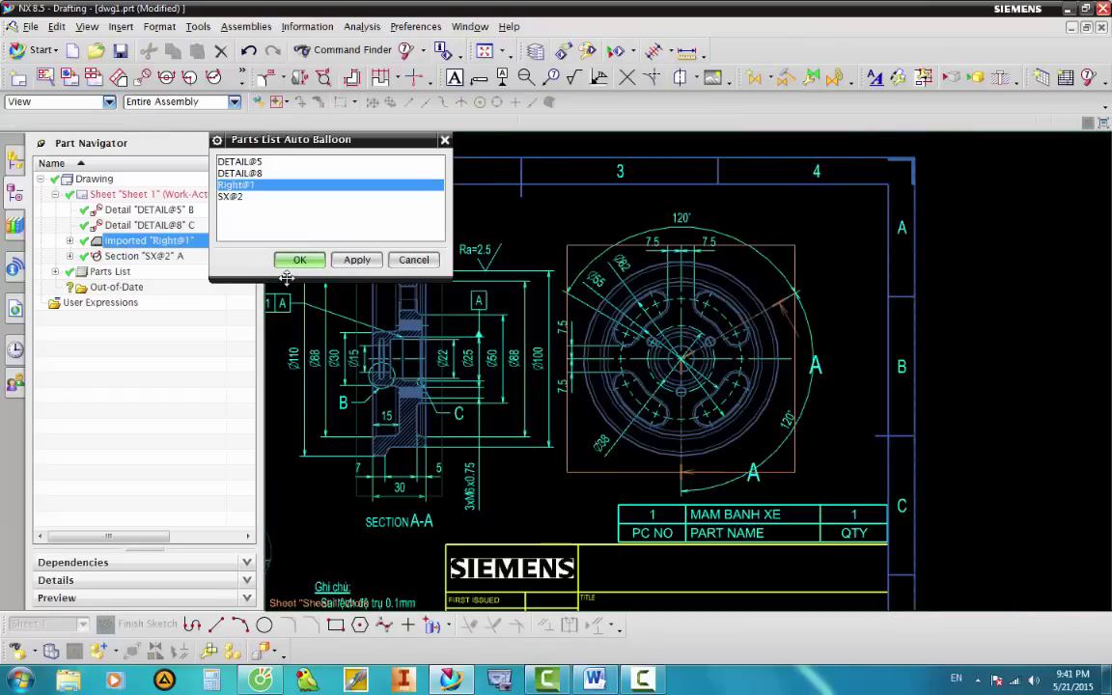
pyautogui.click(300, 257)
pyautogui.scroll(2, 746, 228)
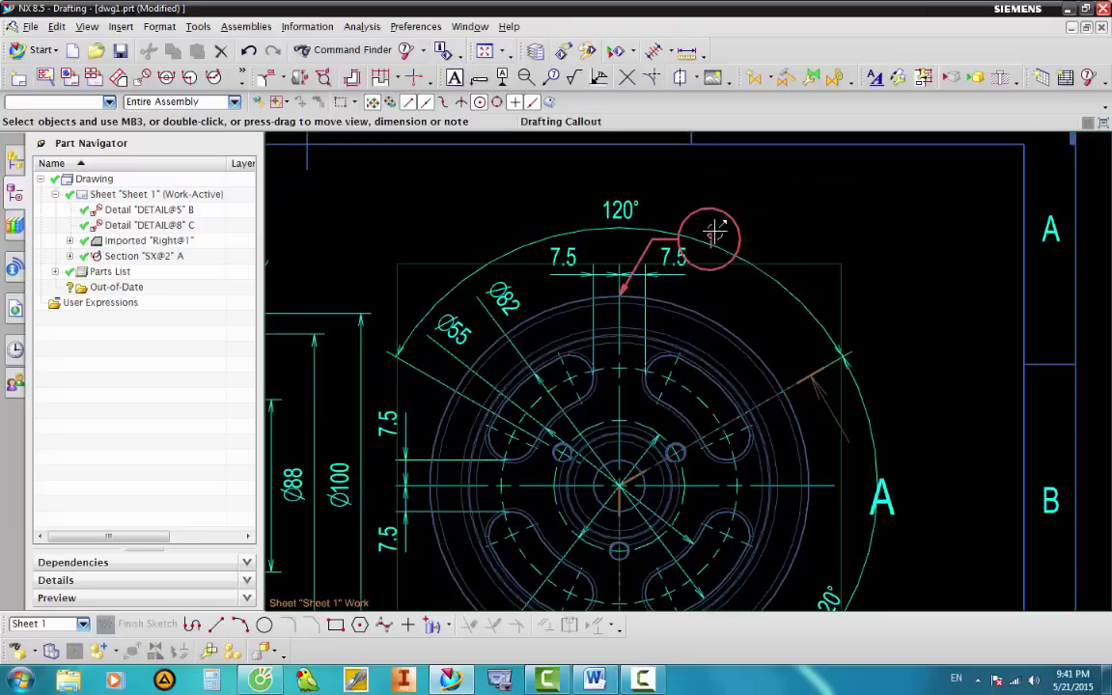
pyautogui.moveTo(861, 224); pyautogui.dragTo(948, 225)
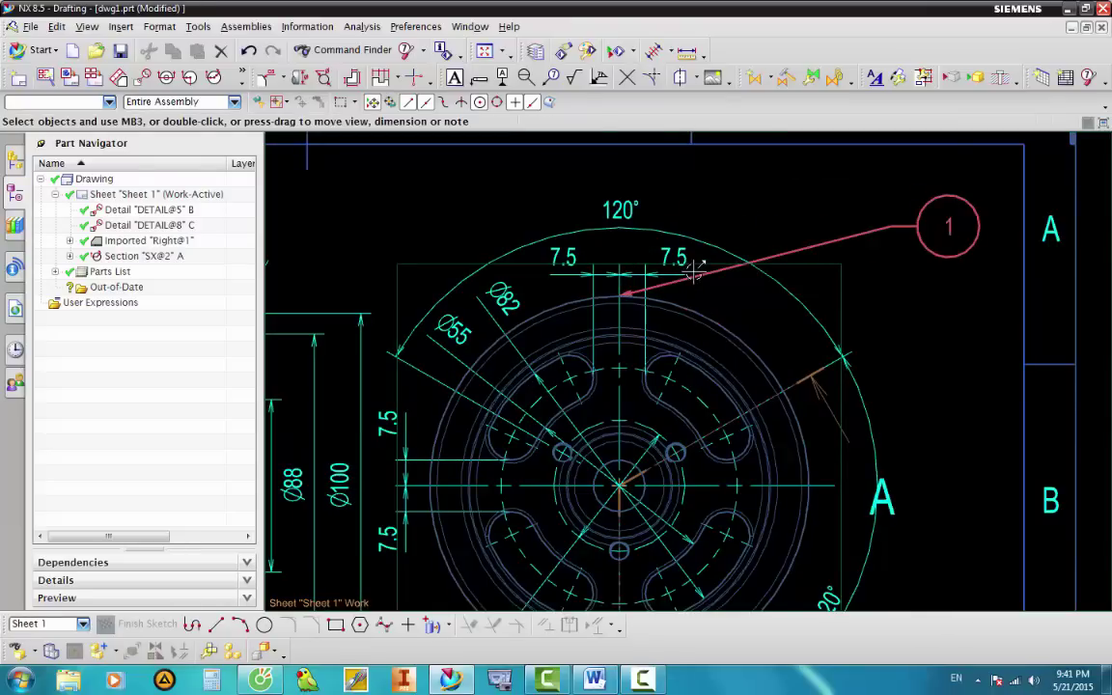
# Shrink balloon 1 to size 5.
pyautogui.doubleClick(637, 288)
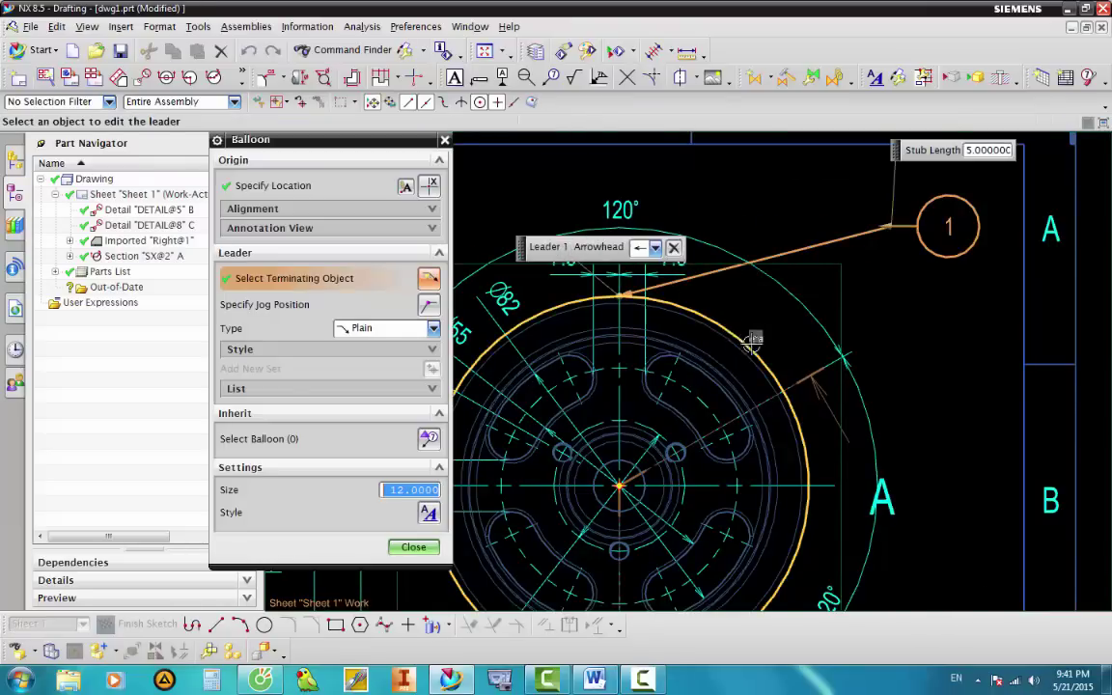
pyautogui.scroll(3, 771, 368)
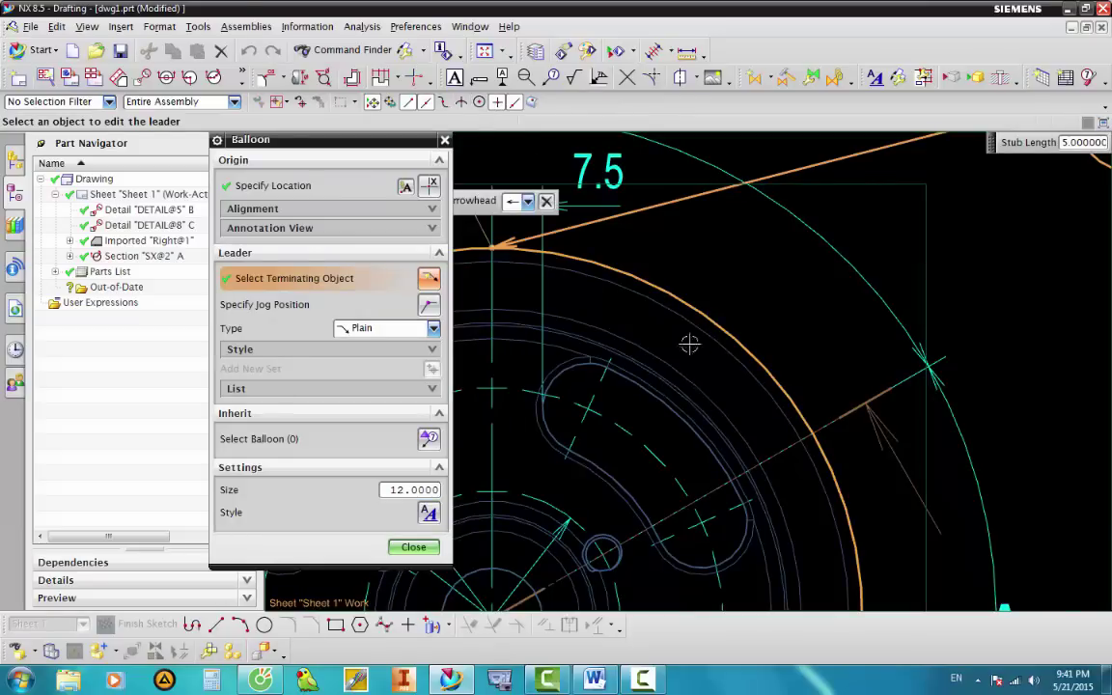
pyautogui.scroll(-3, 661, 333)
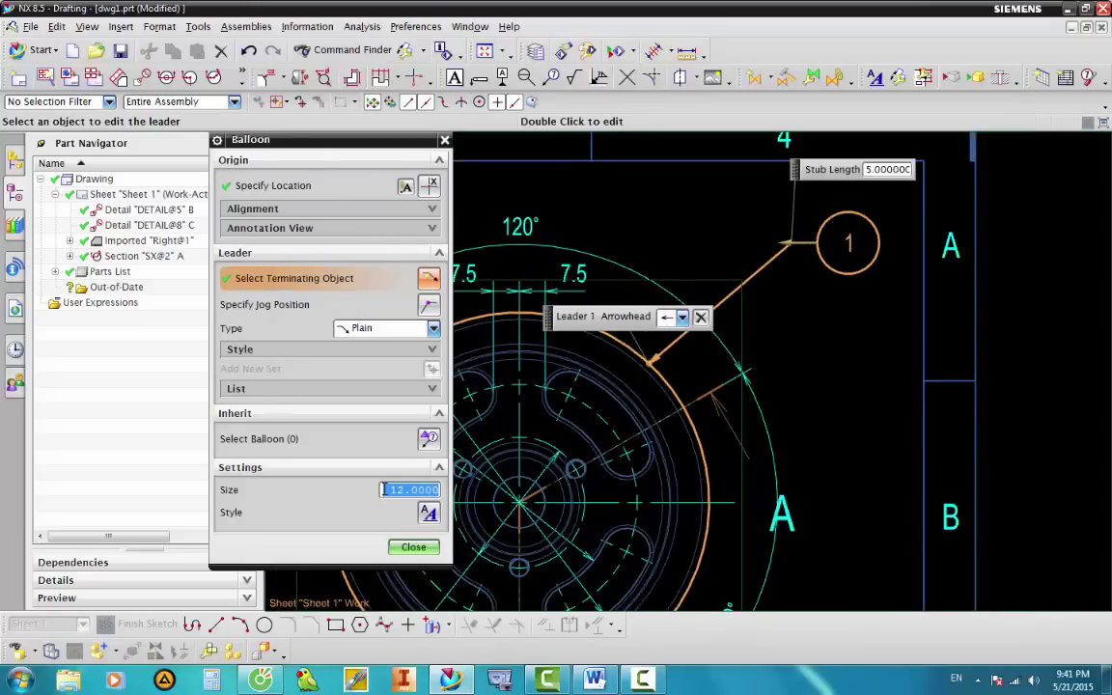
pyautogui.write('5')
pyautogui.press('Return')
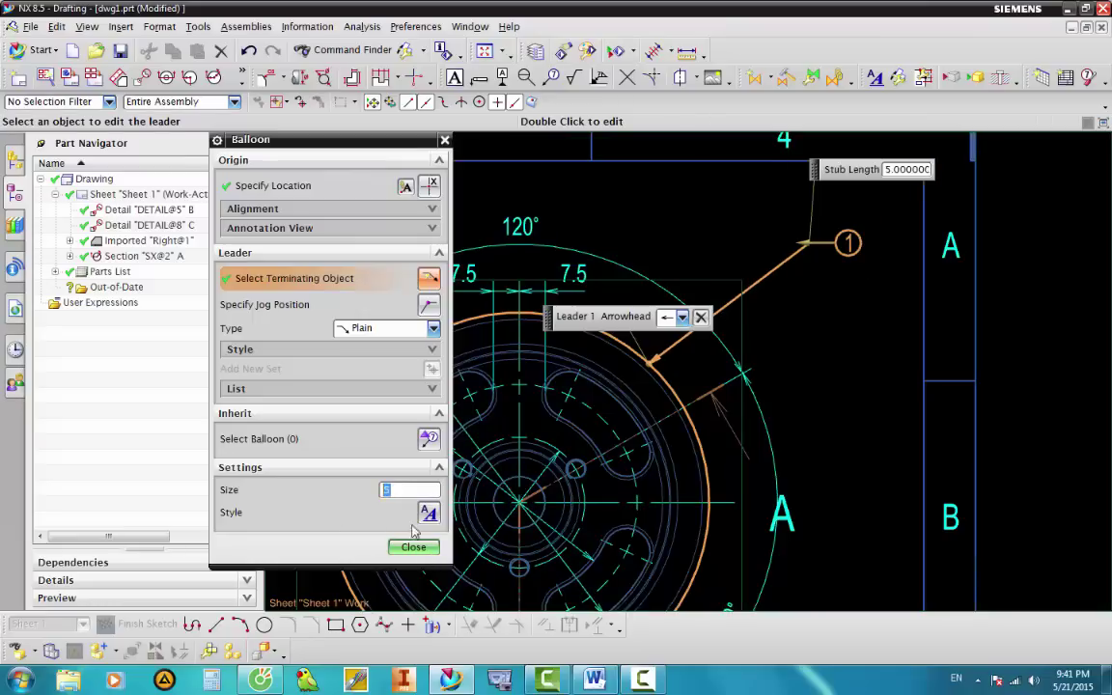
pyautogui.click(407, 554)
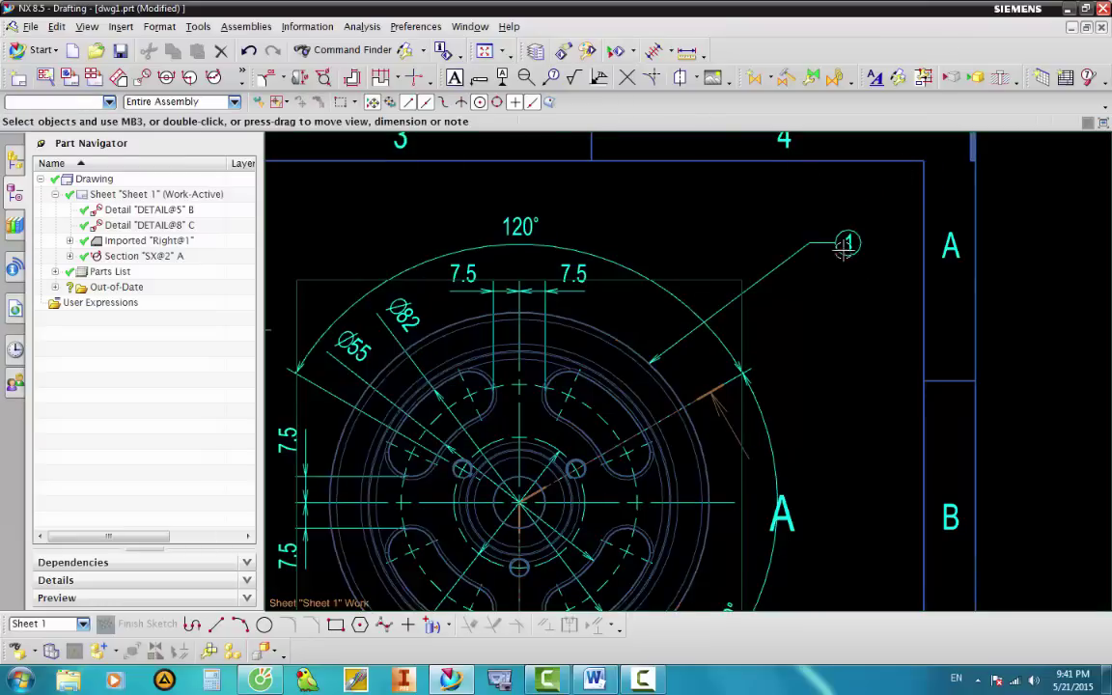
pyautogui.scroll(-3, 755, 417)
pyautogui.scroll(3, 755, 417)
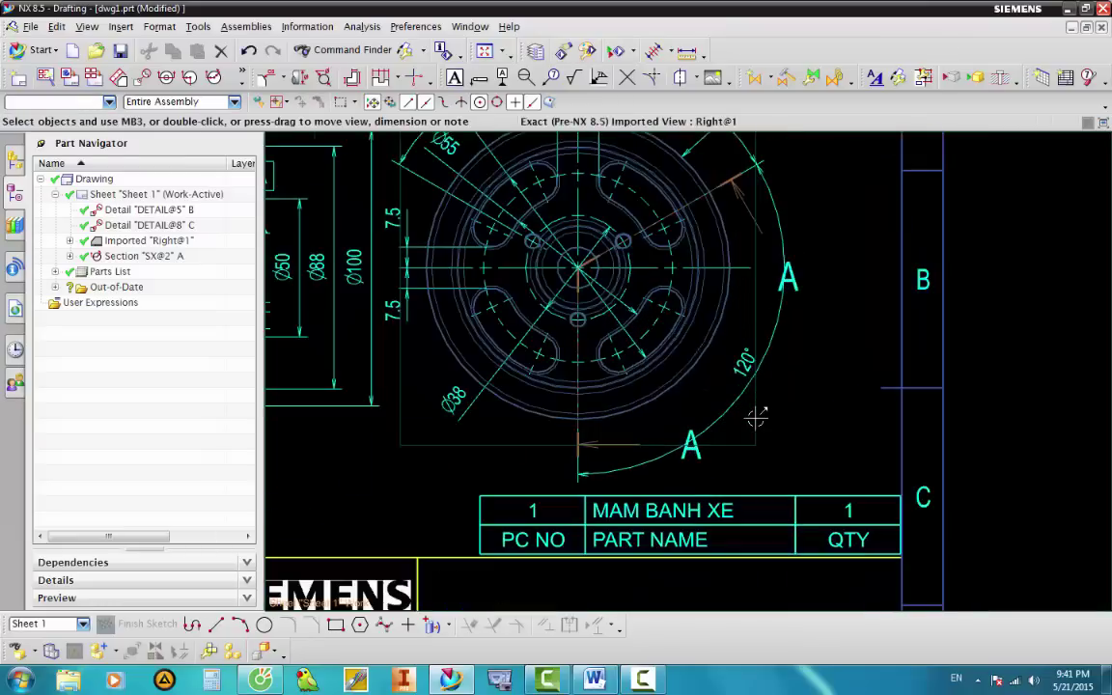
pyautogui.scroll(-3, 800, 393)
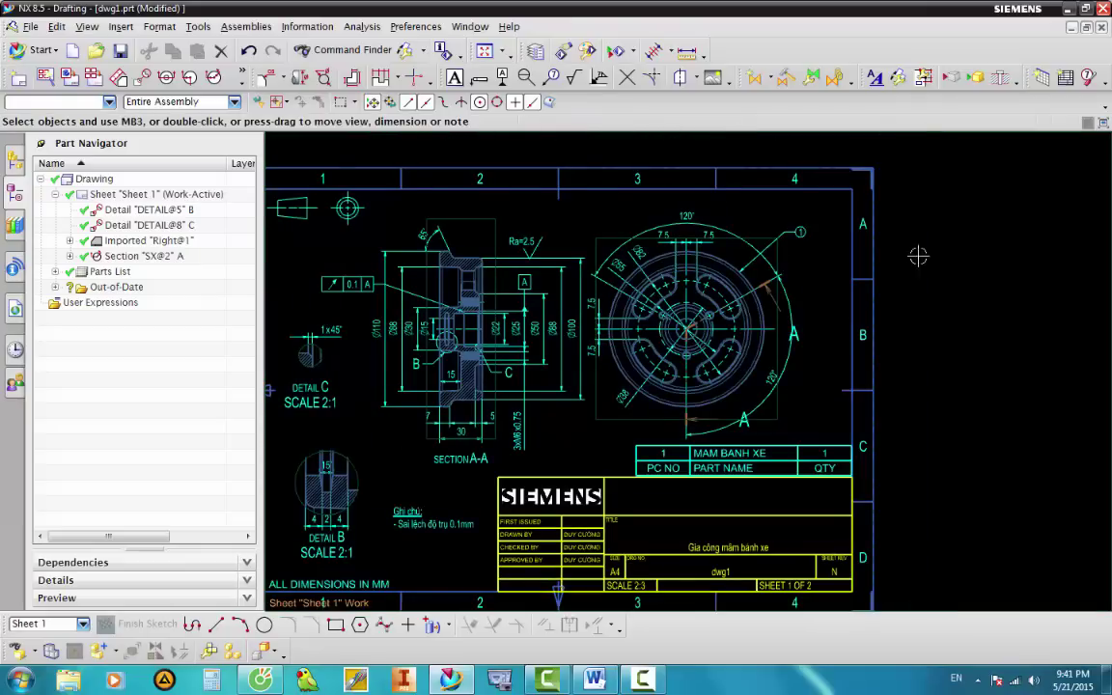
pyautogui.scroll(-1, 898, 381)
pyautogui.scroll(2, 821, 391)
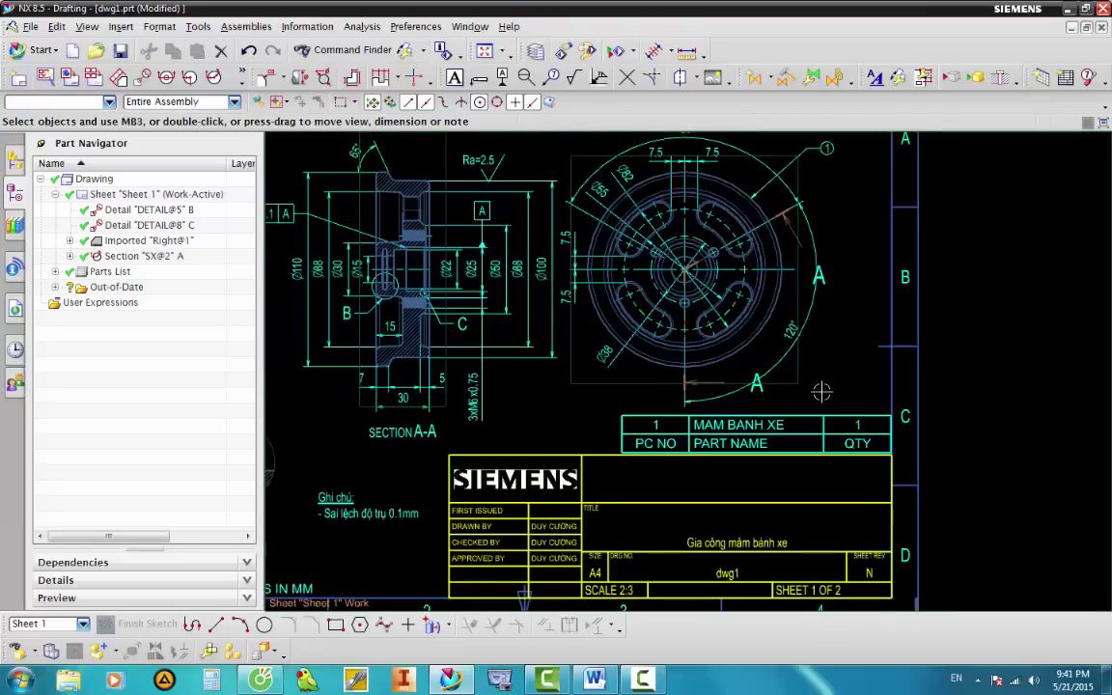
pyautogui.scroll(-2, 822, 391)
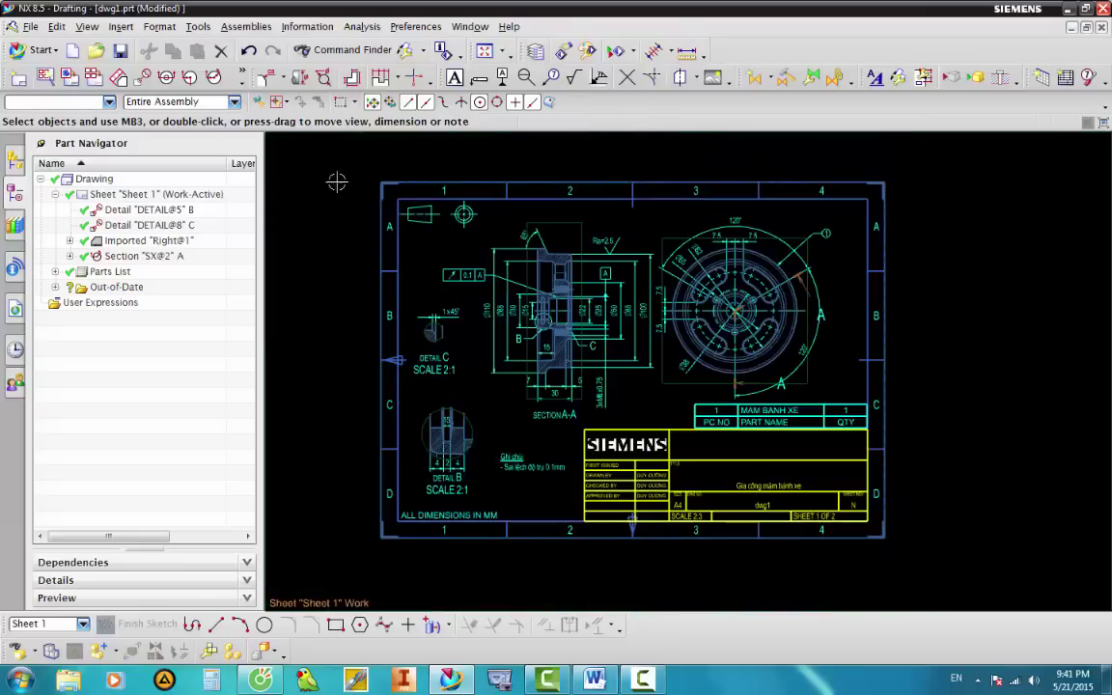
# Save the part as MAM BANH XE_2D.prt in TT ADVANCE CAD, based on MAM BANH XE.
pyautogui.click(119, 50)
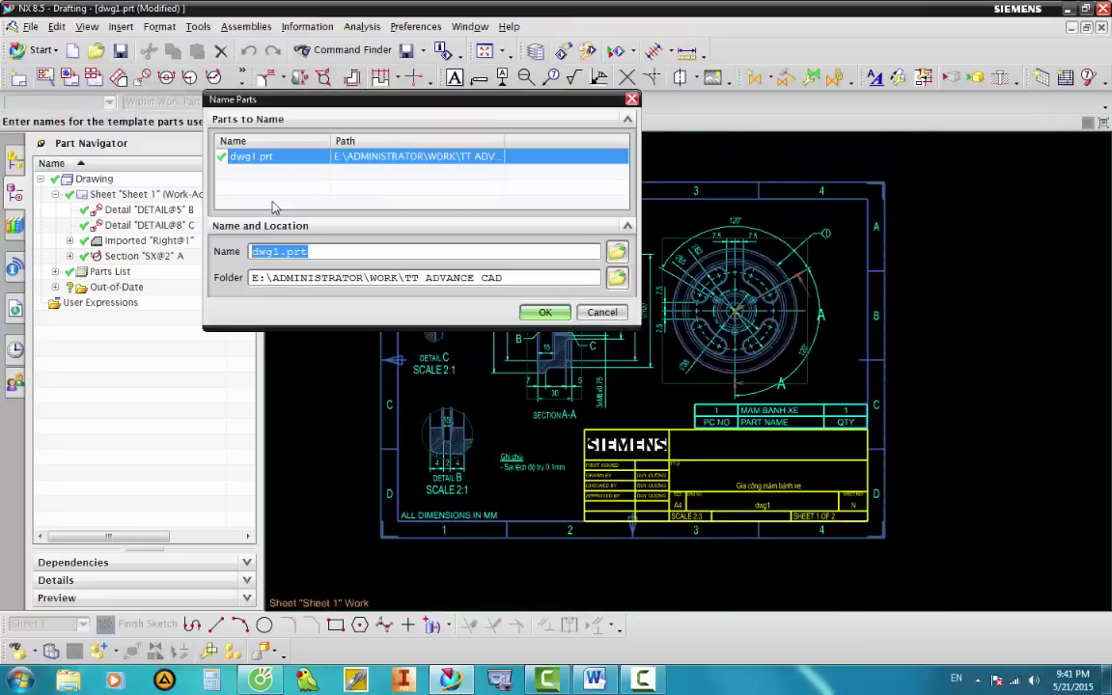
pyautogui.click(616, 251)
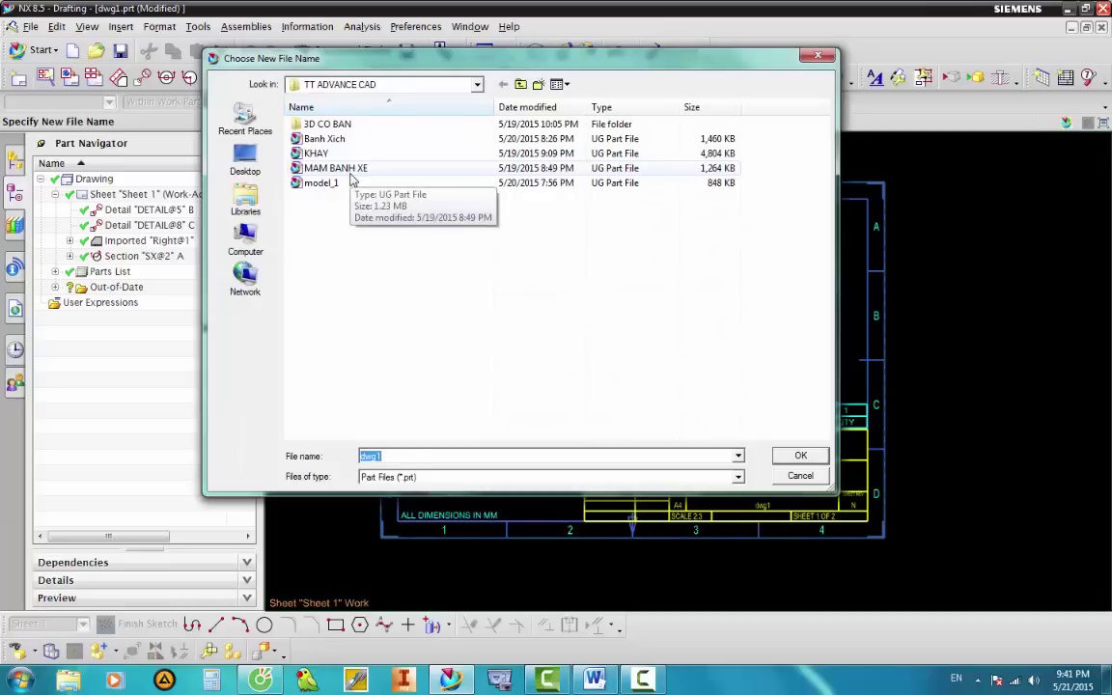
pyautogui.click(349, 171)
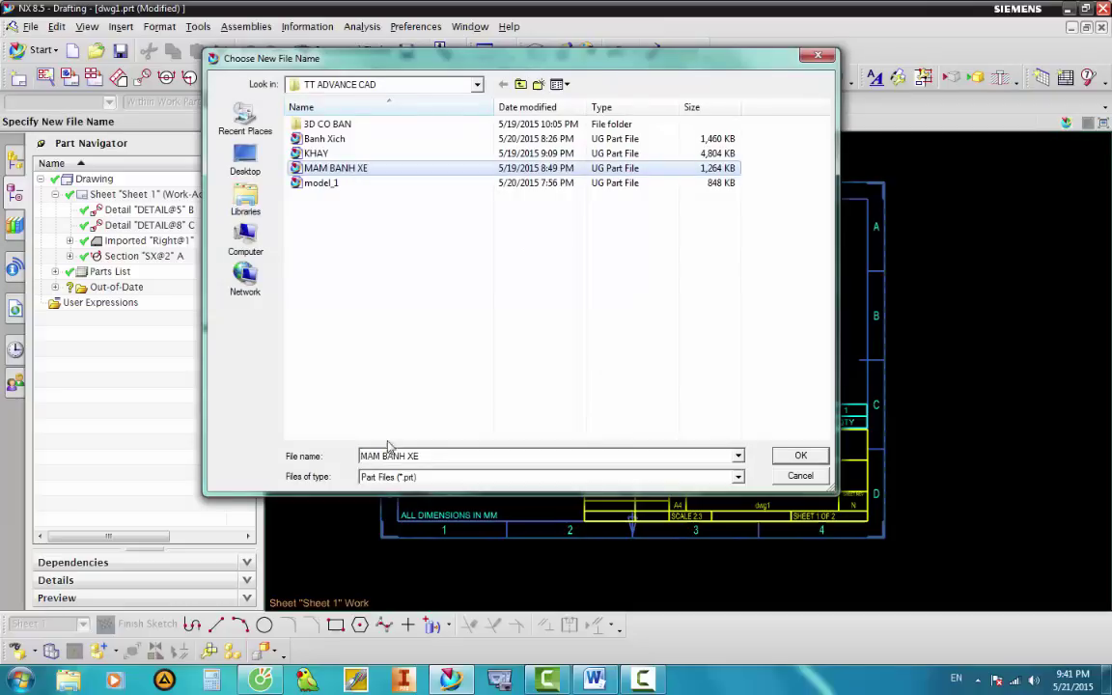
pyautogui.click(436, 455)
pyautogui.write('_2D')
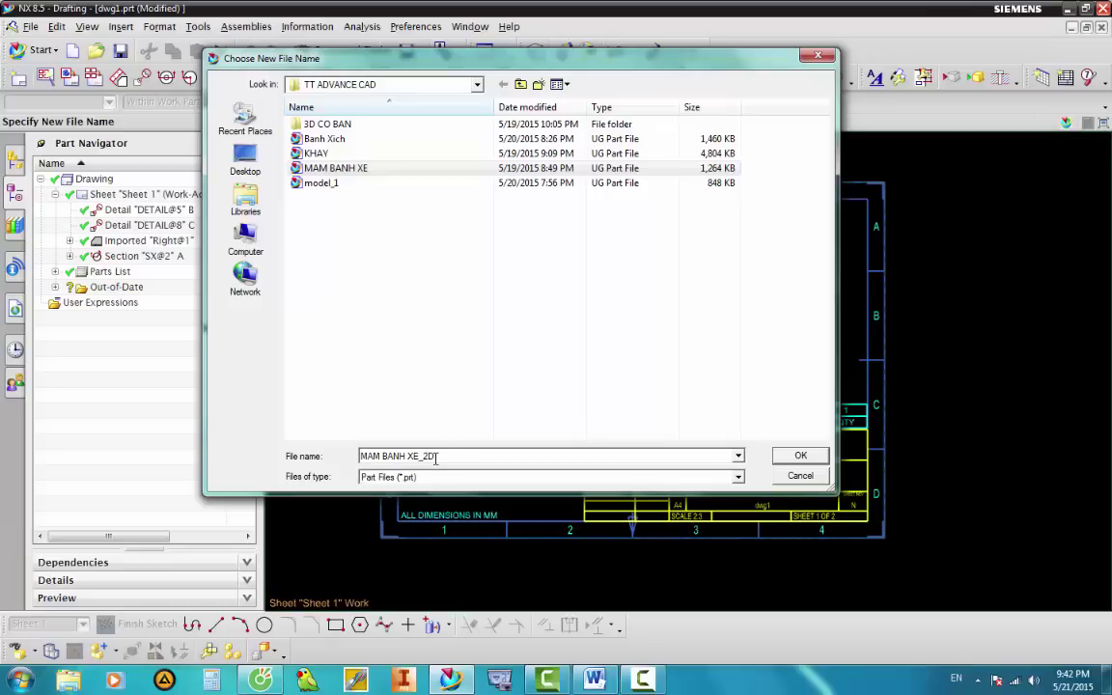
pyautogui.click(800, 454)
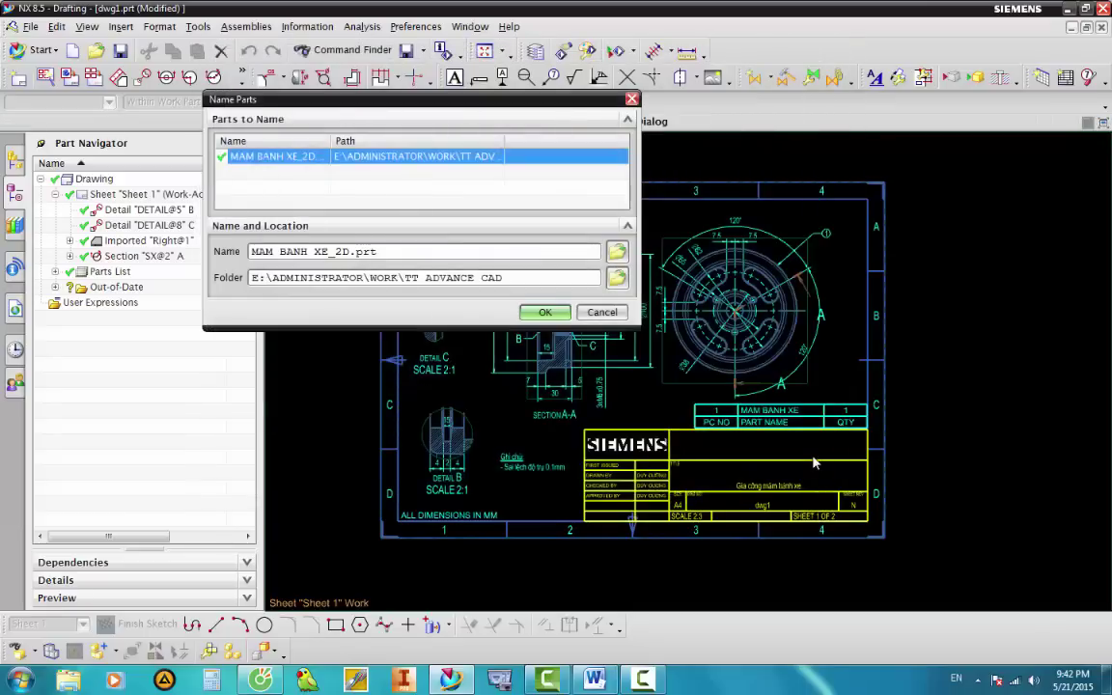
pyautogui.click(545, 312)
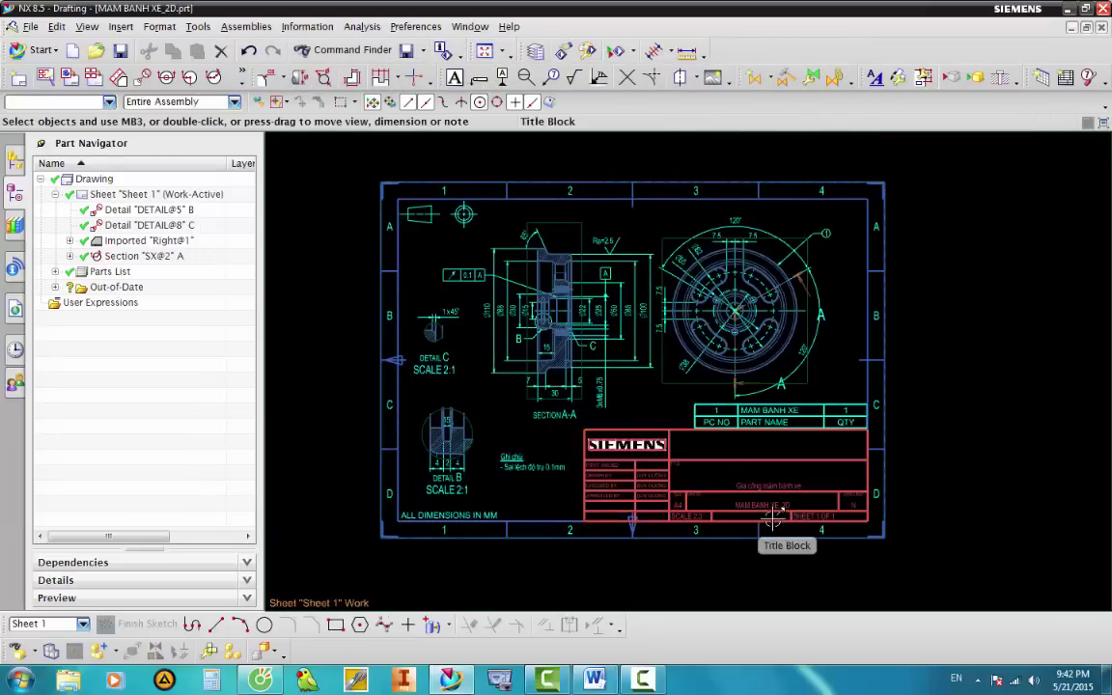
pyautogui.scroll(3, 776, 521)
pyautogui.scroll(3, 777, 518)
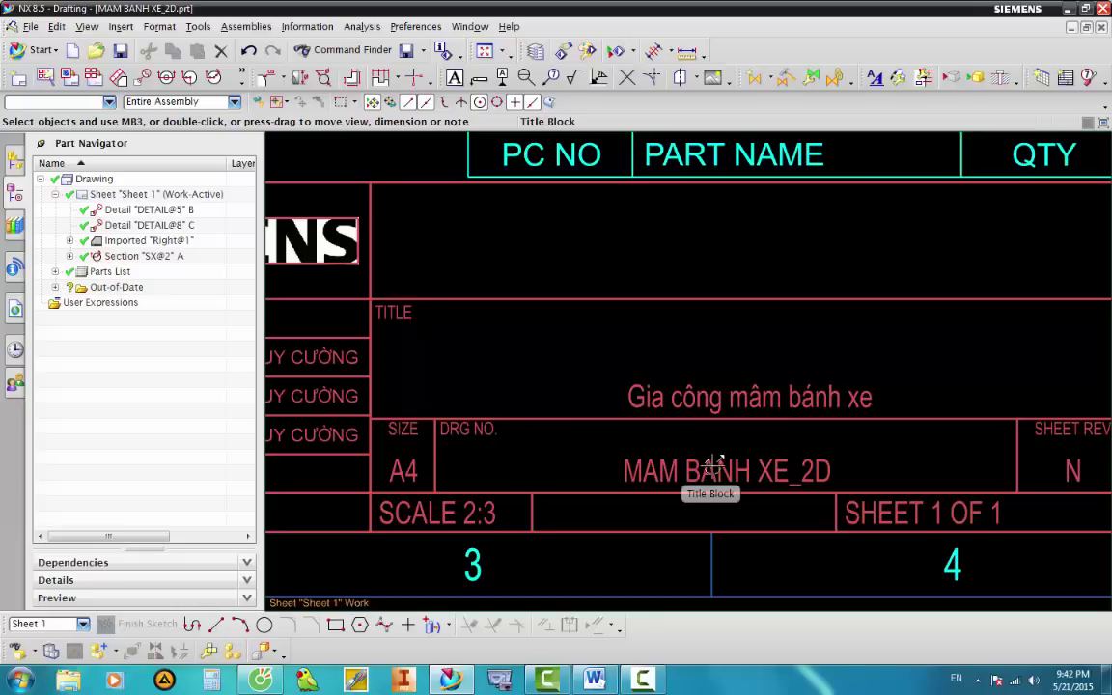
pyautogui.scroll(-3, 675, 468)
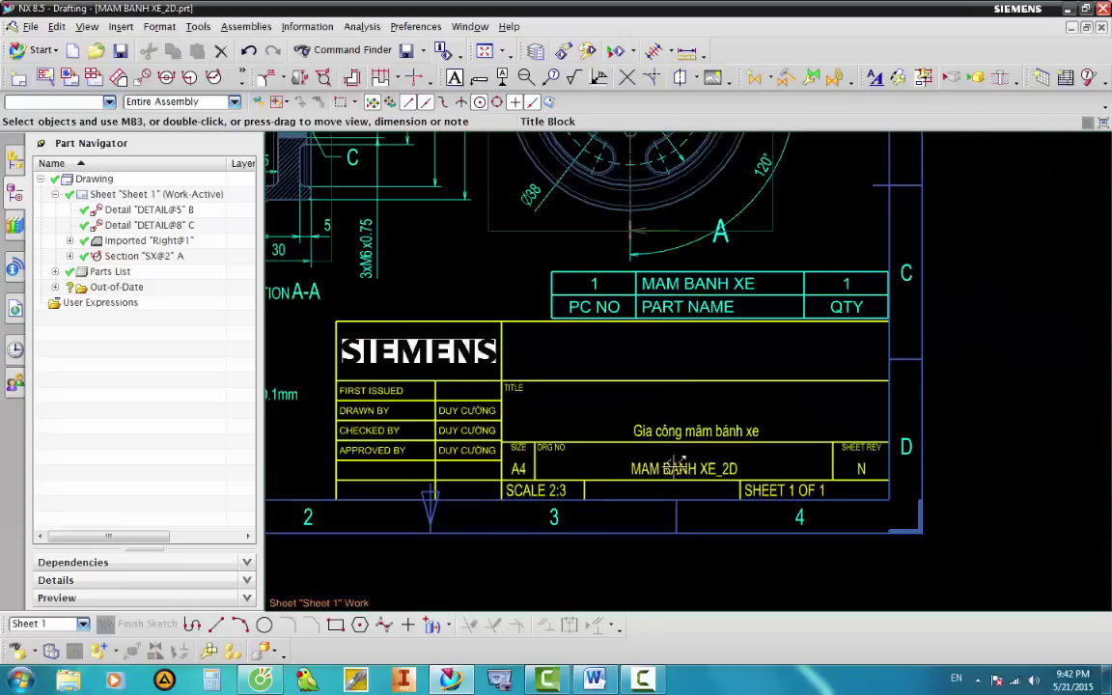
pyautogui.scroll(2, 705, 469)
pyautogui.scroll(1, 705, 468)
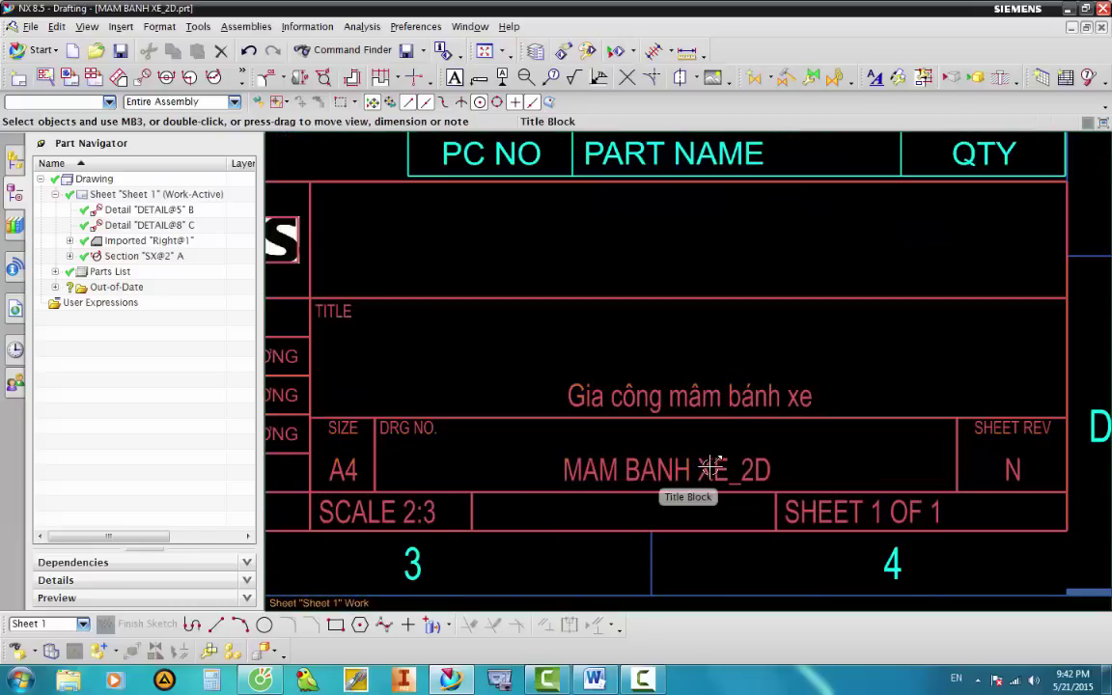
pyautogui.scroll(-1, 710, 467)
pyautogui.scroll(-5, 744, 461)
pyautogui.scroll(2, 796, 480)
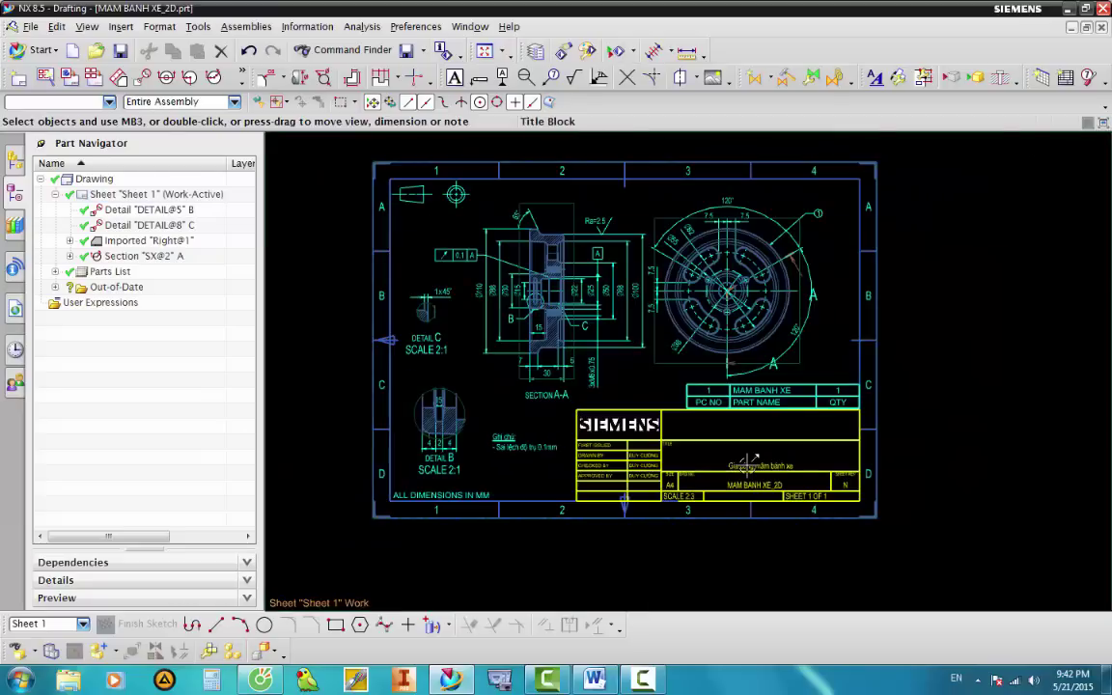